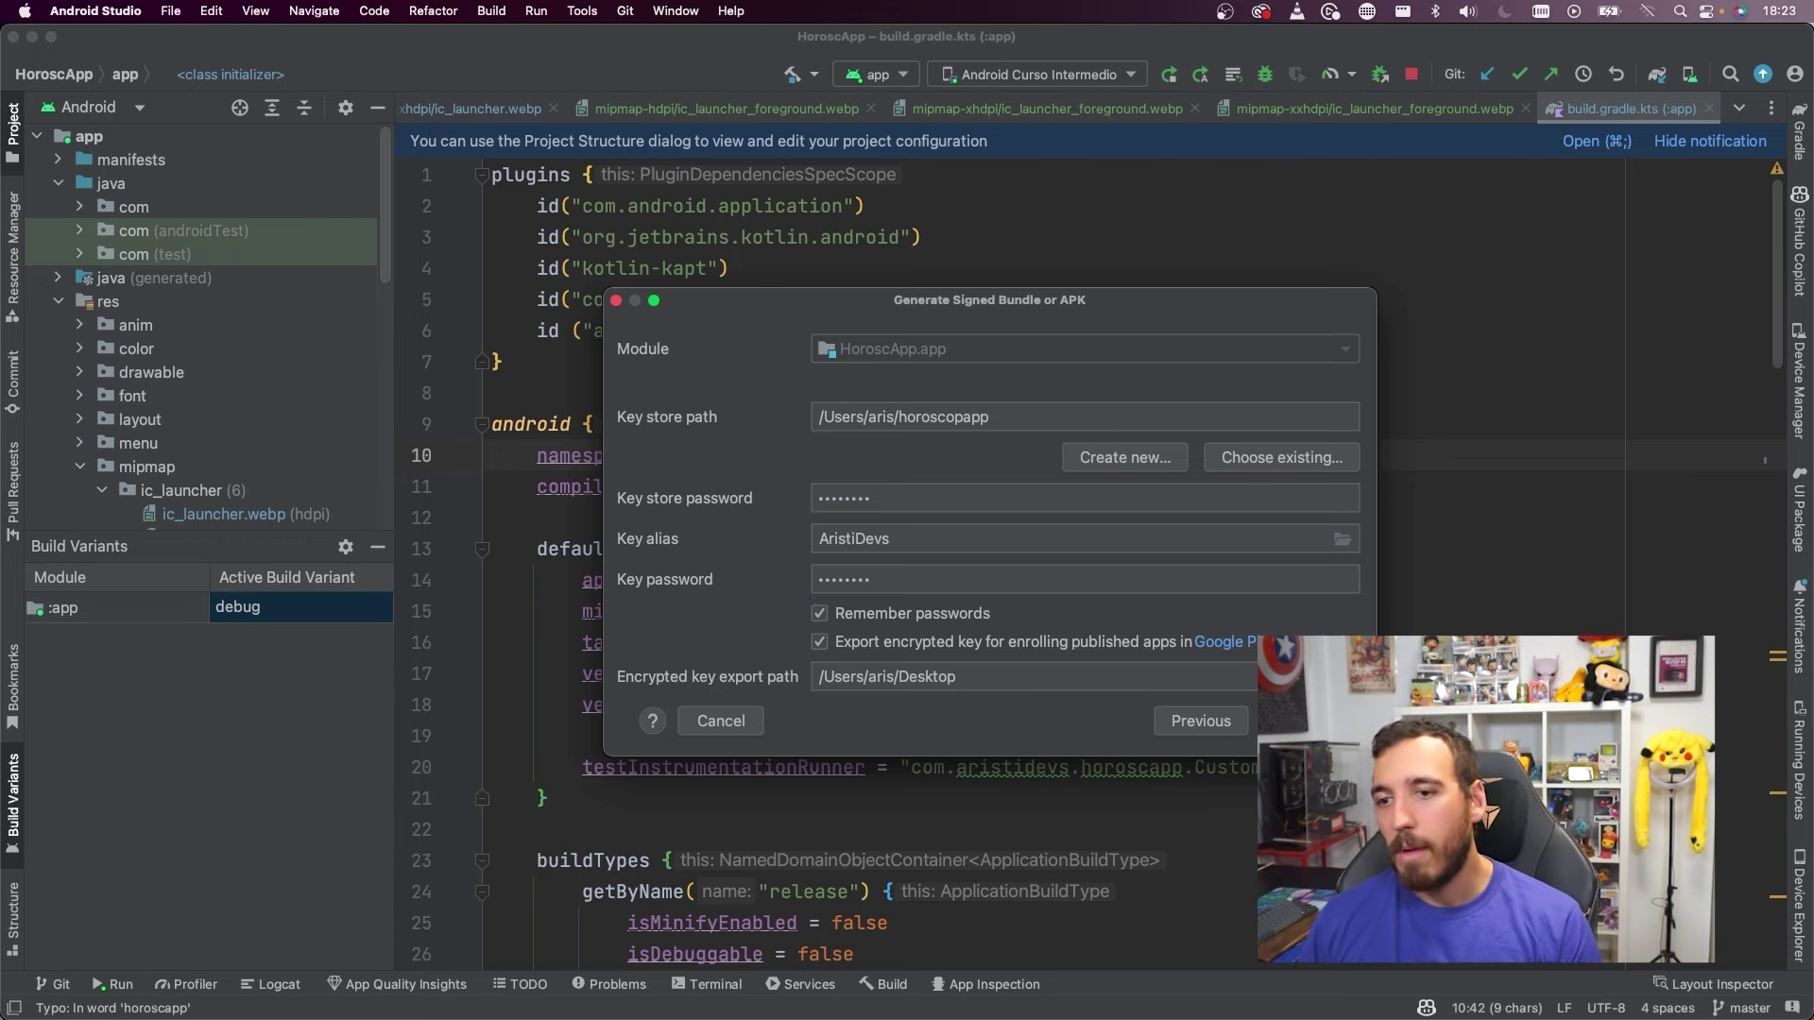
Generate the signed bundle with the release build variant, then locate app-release.aab in Finder
click(1309, 720)
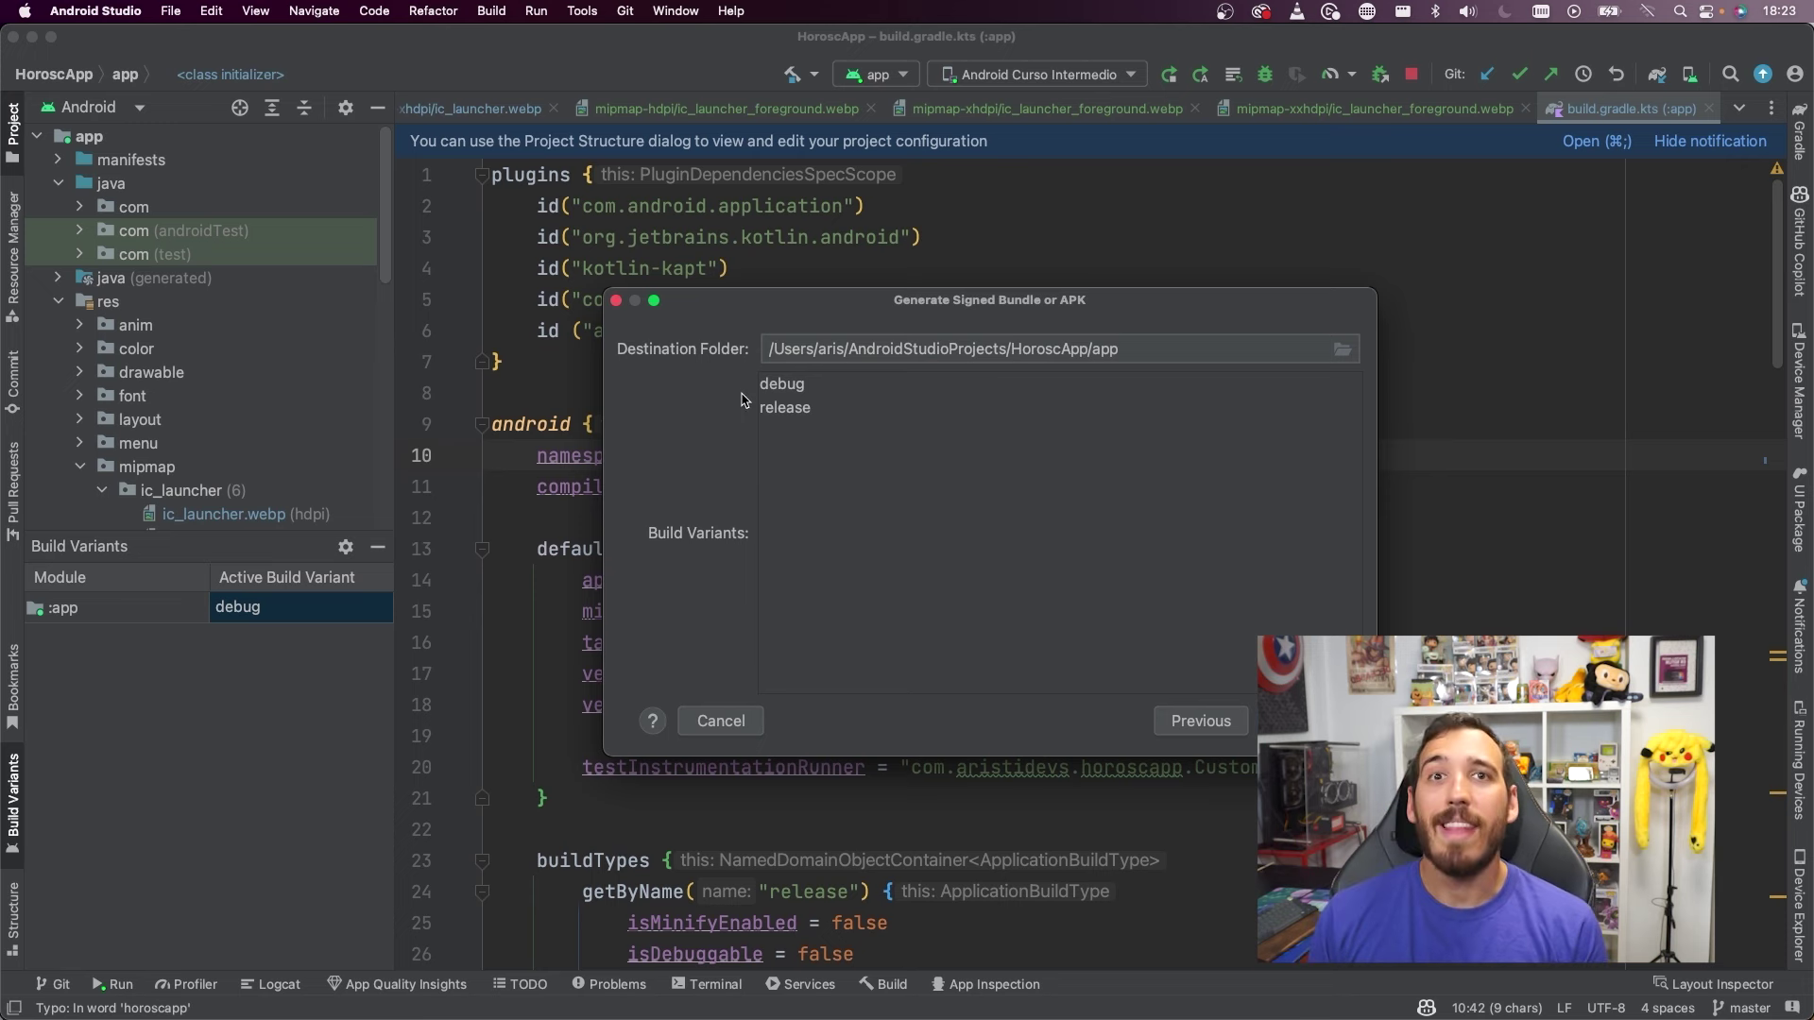
click(805, 384)
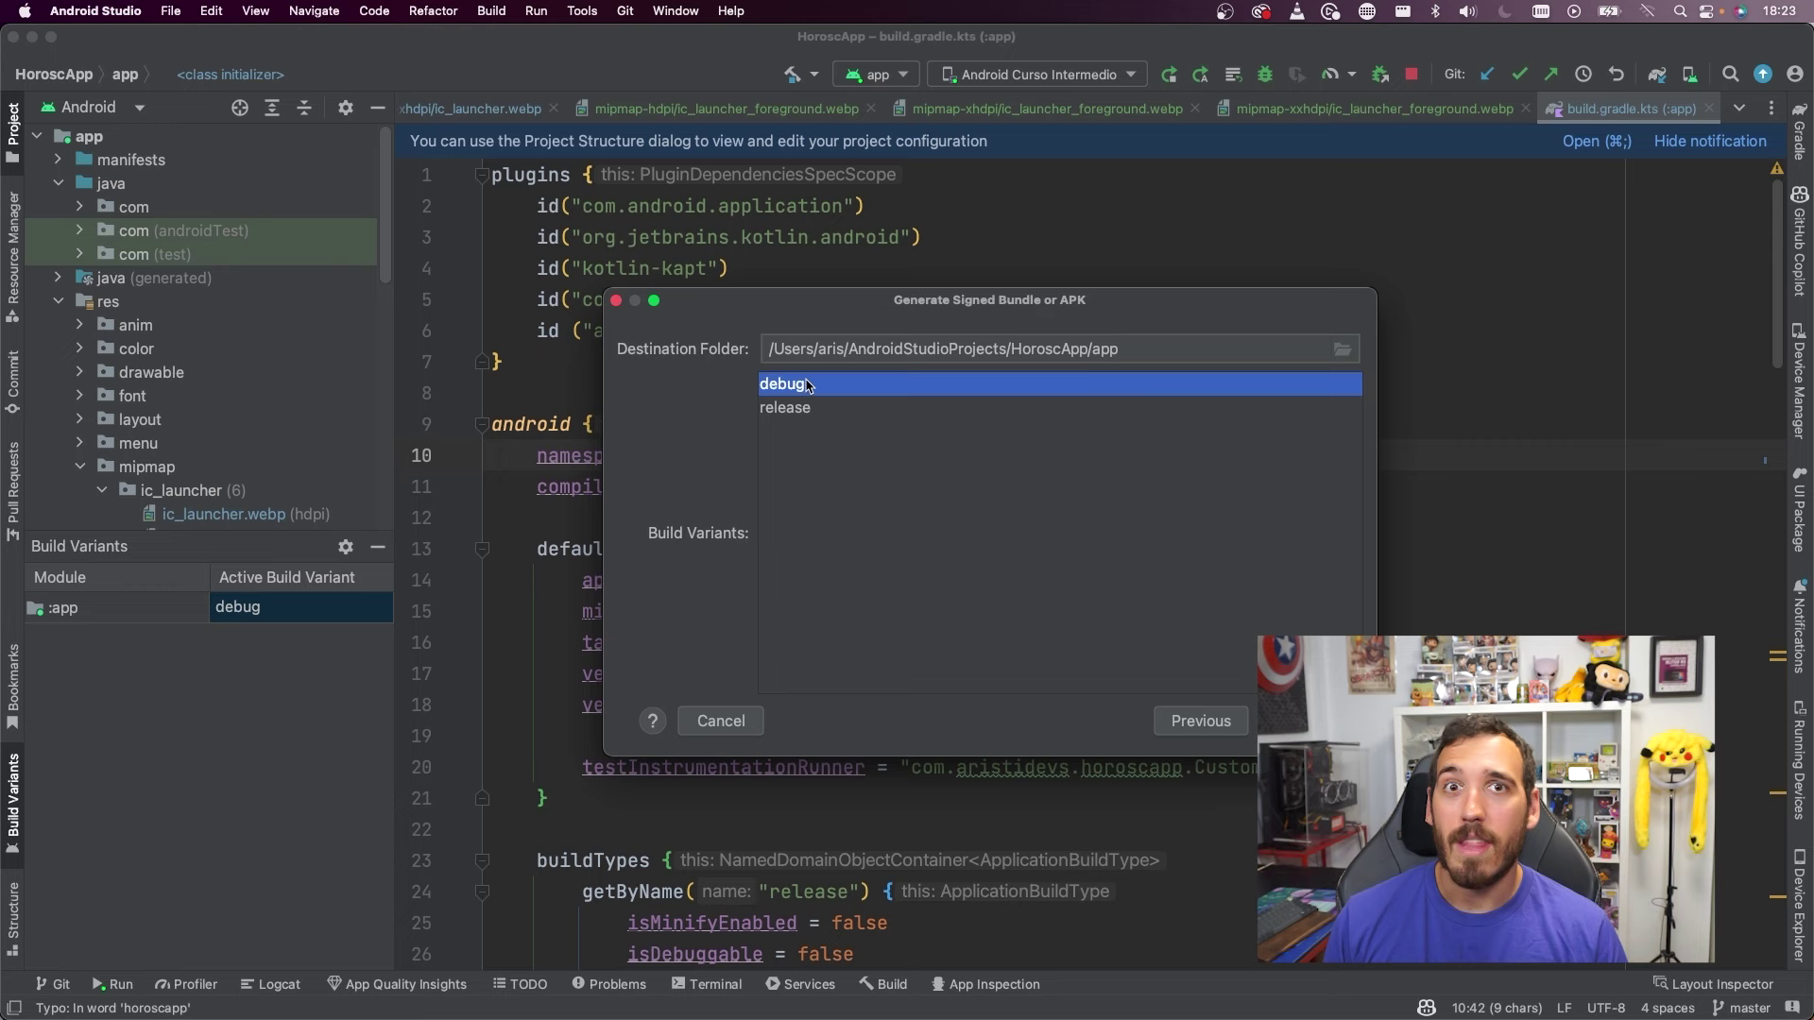
click(829, 407)
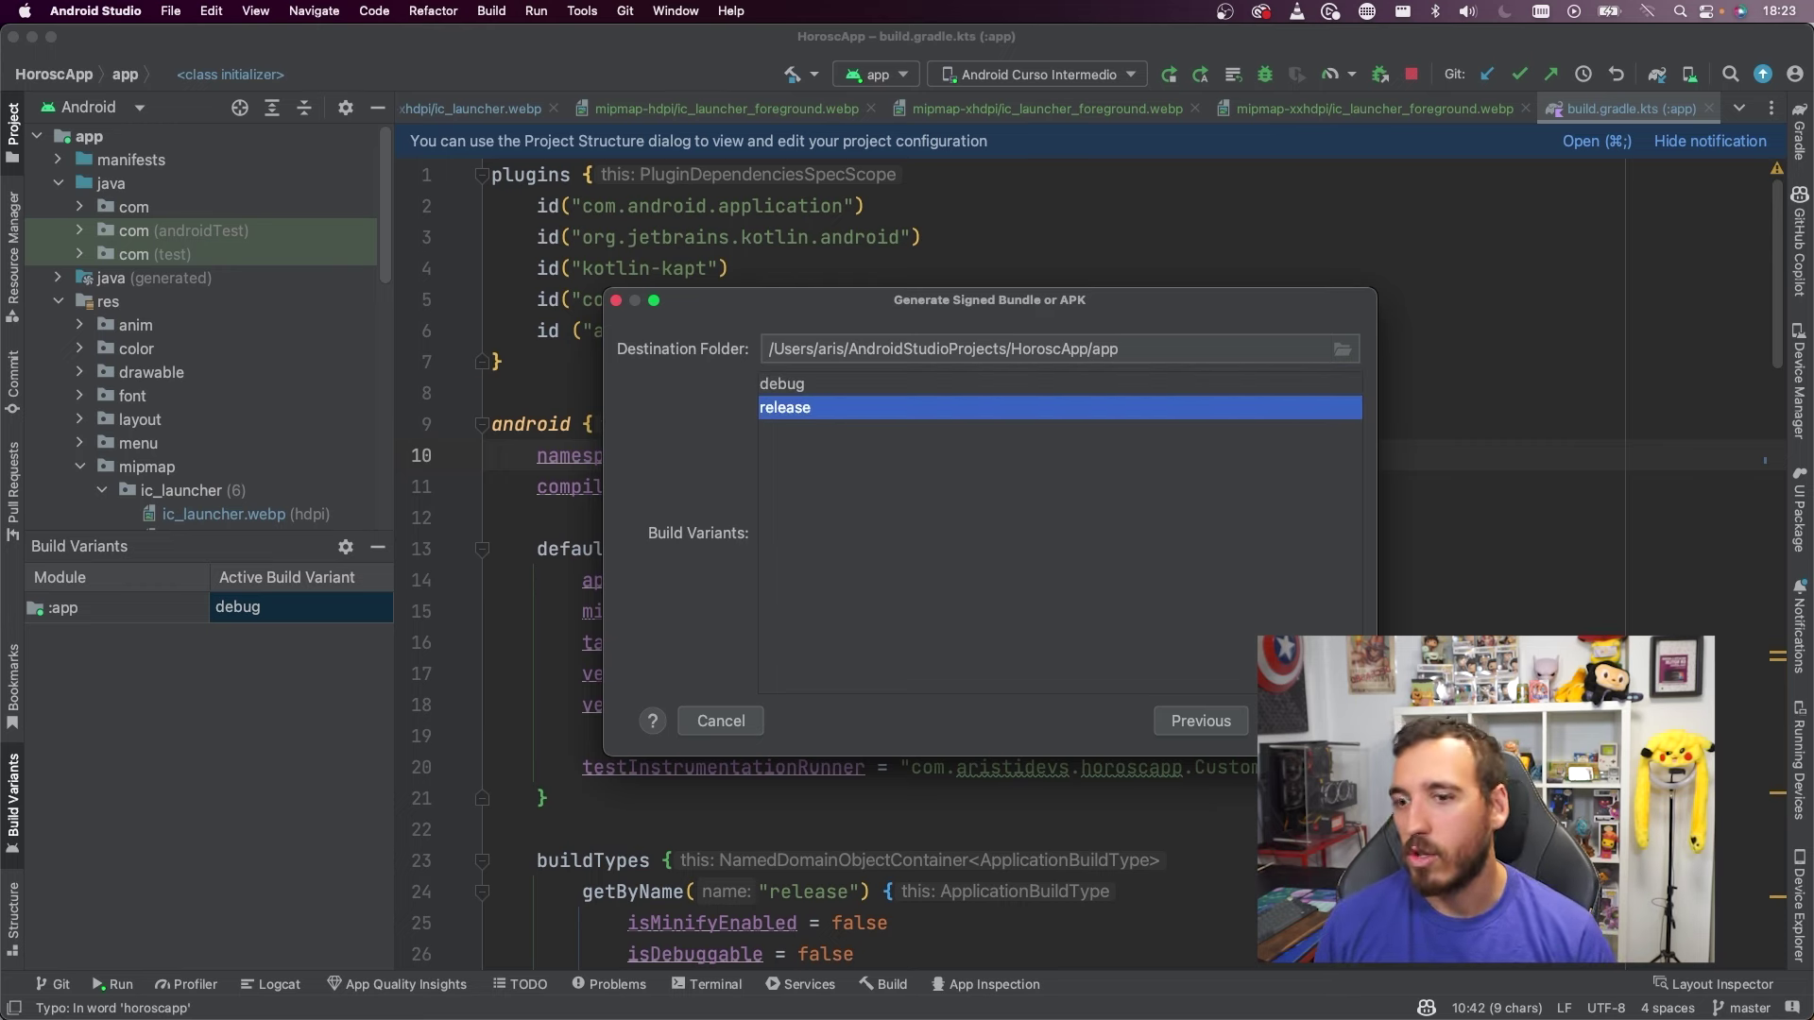
key(Return)
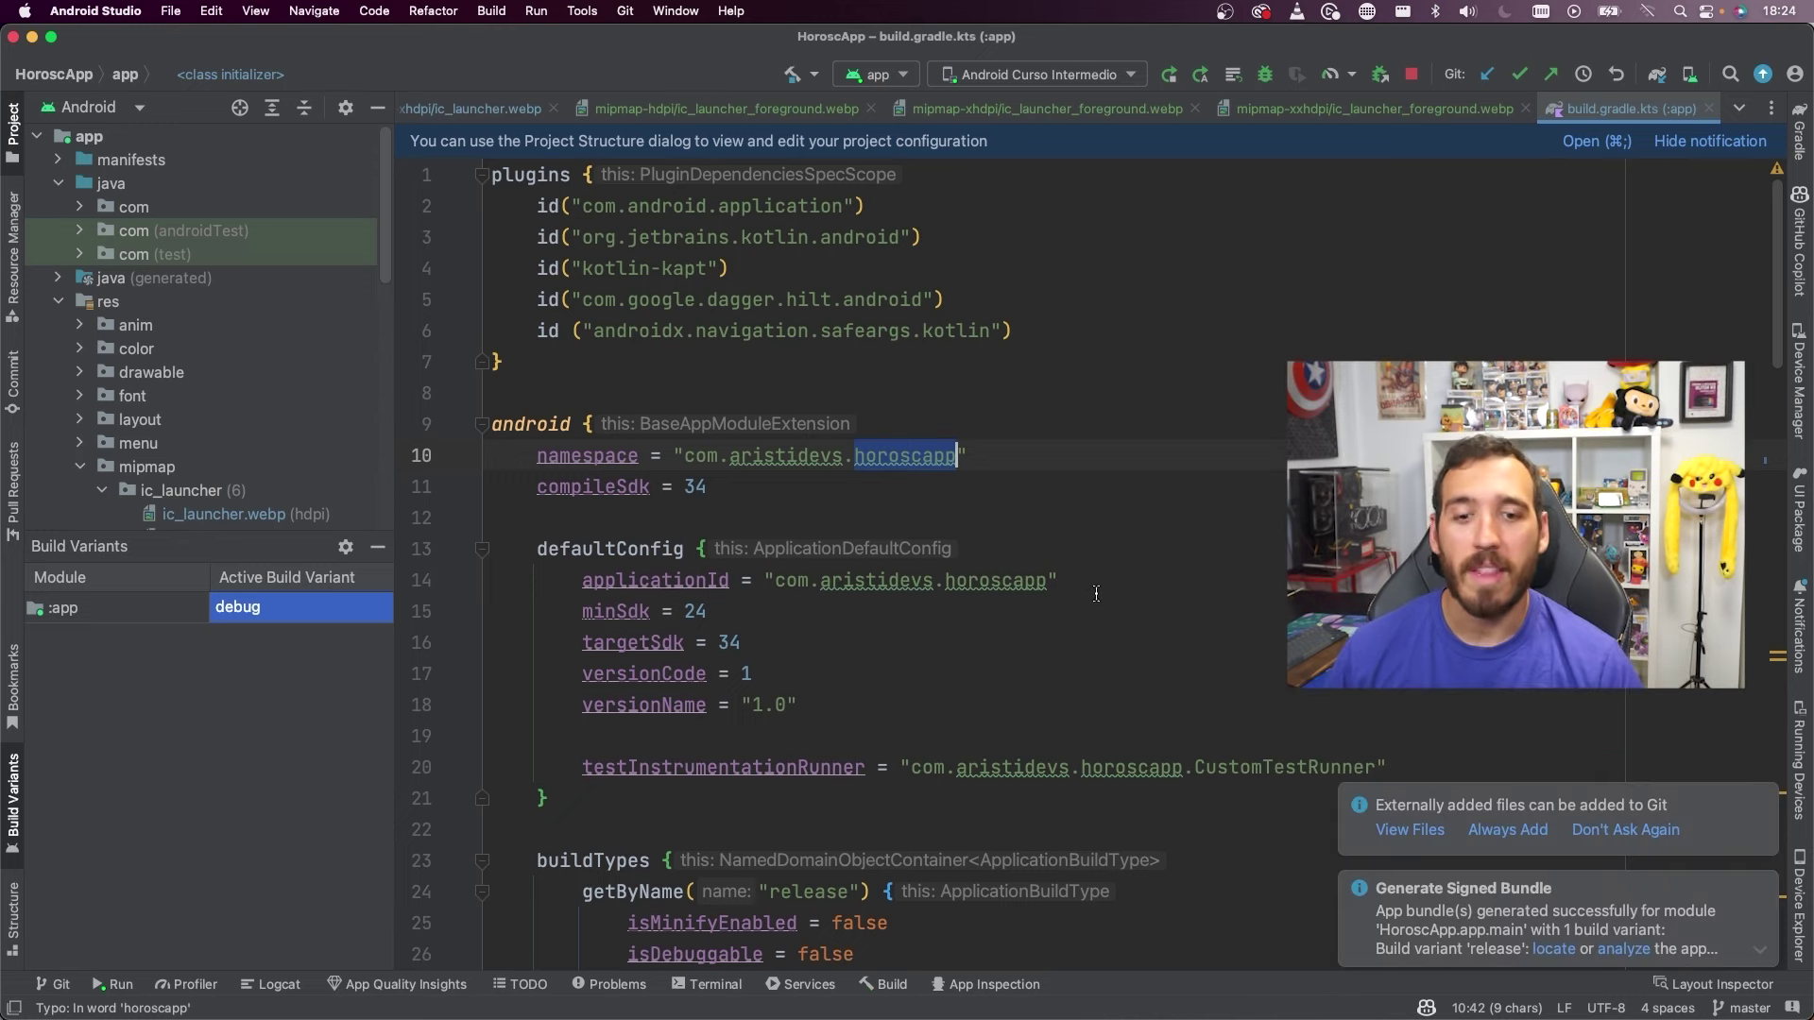
click(1555, 950)
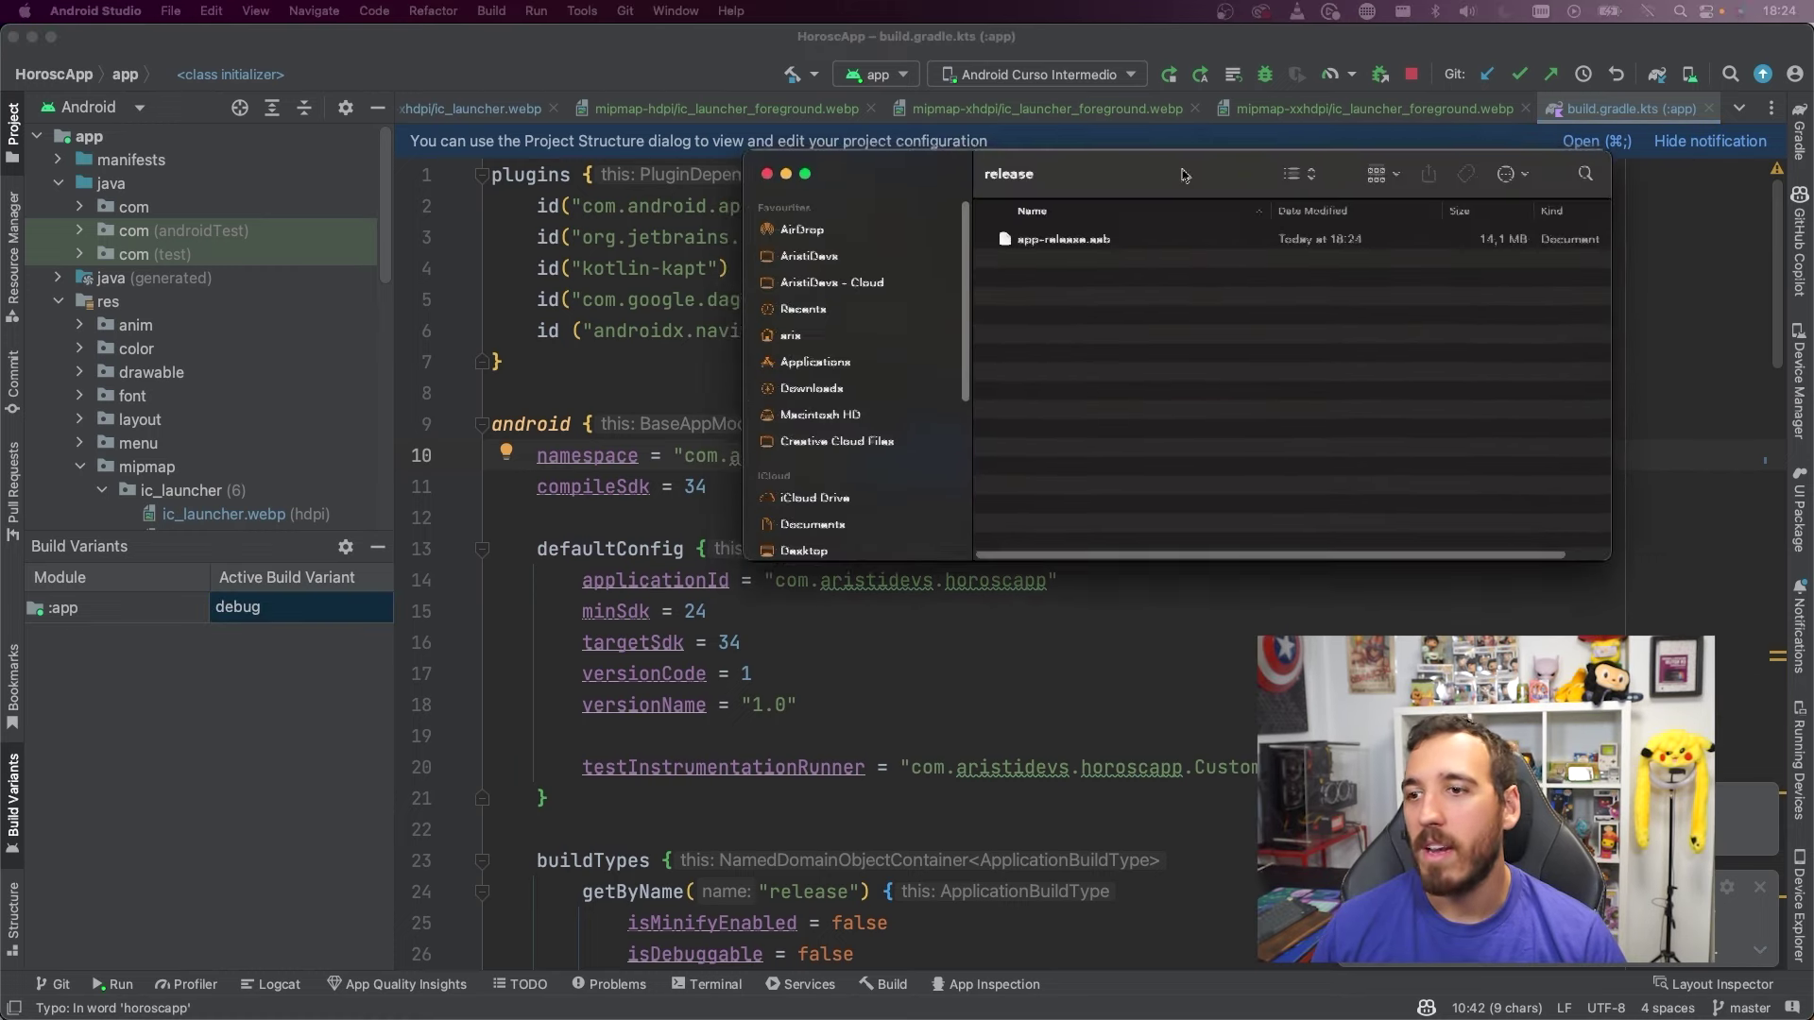
click(1077, 255)
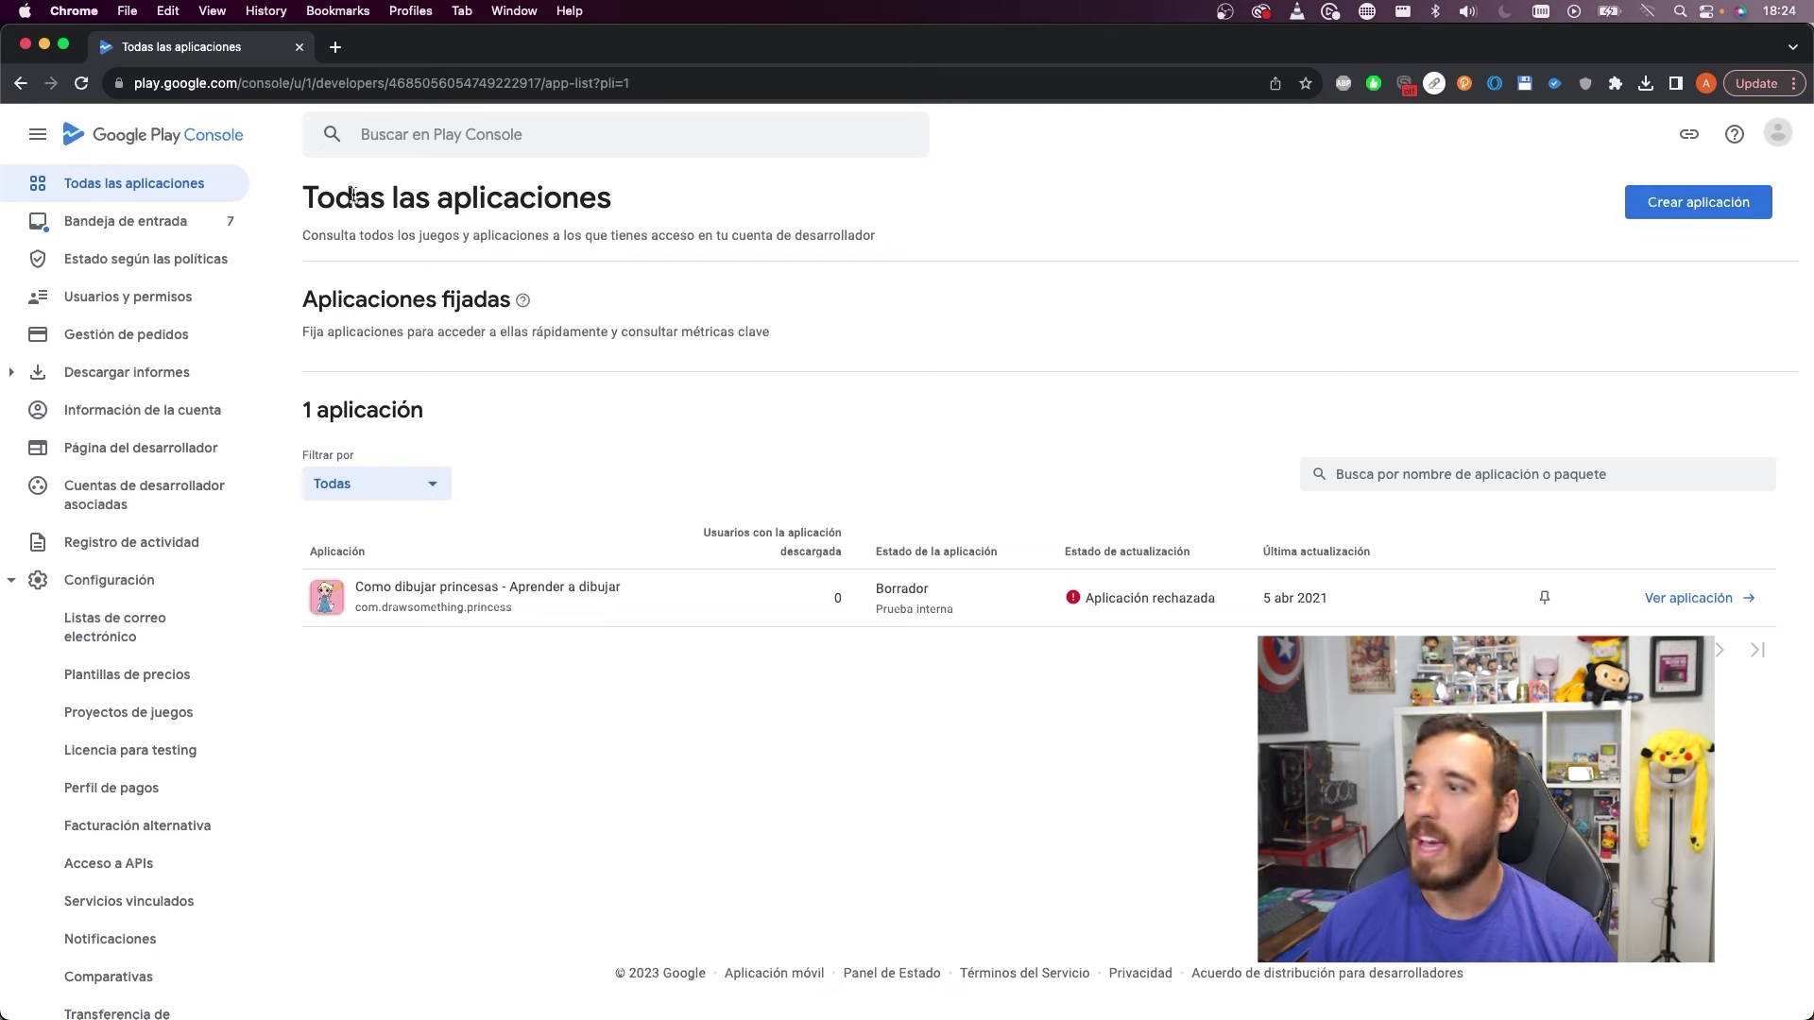
scroll(156, 279, down, 2)
scroll(167, 287, down, 1)
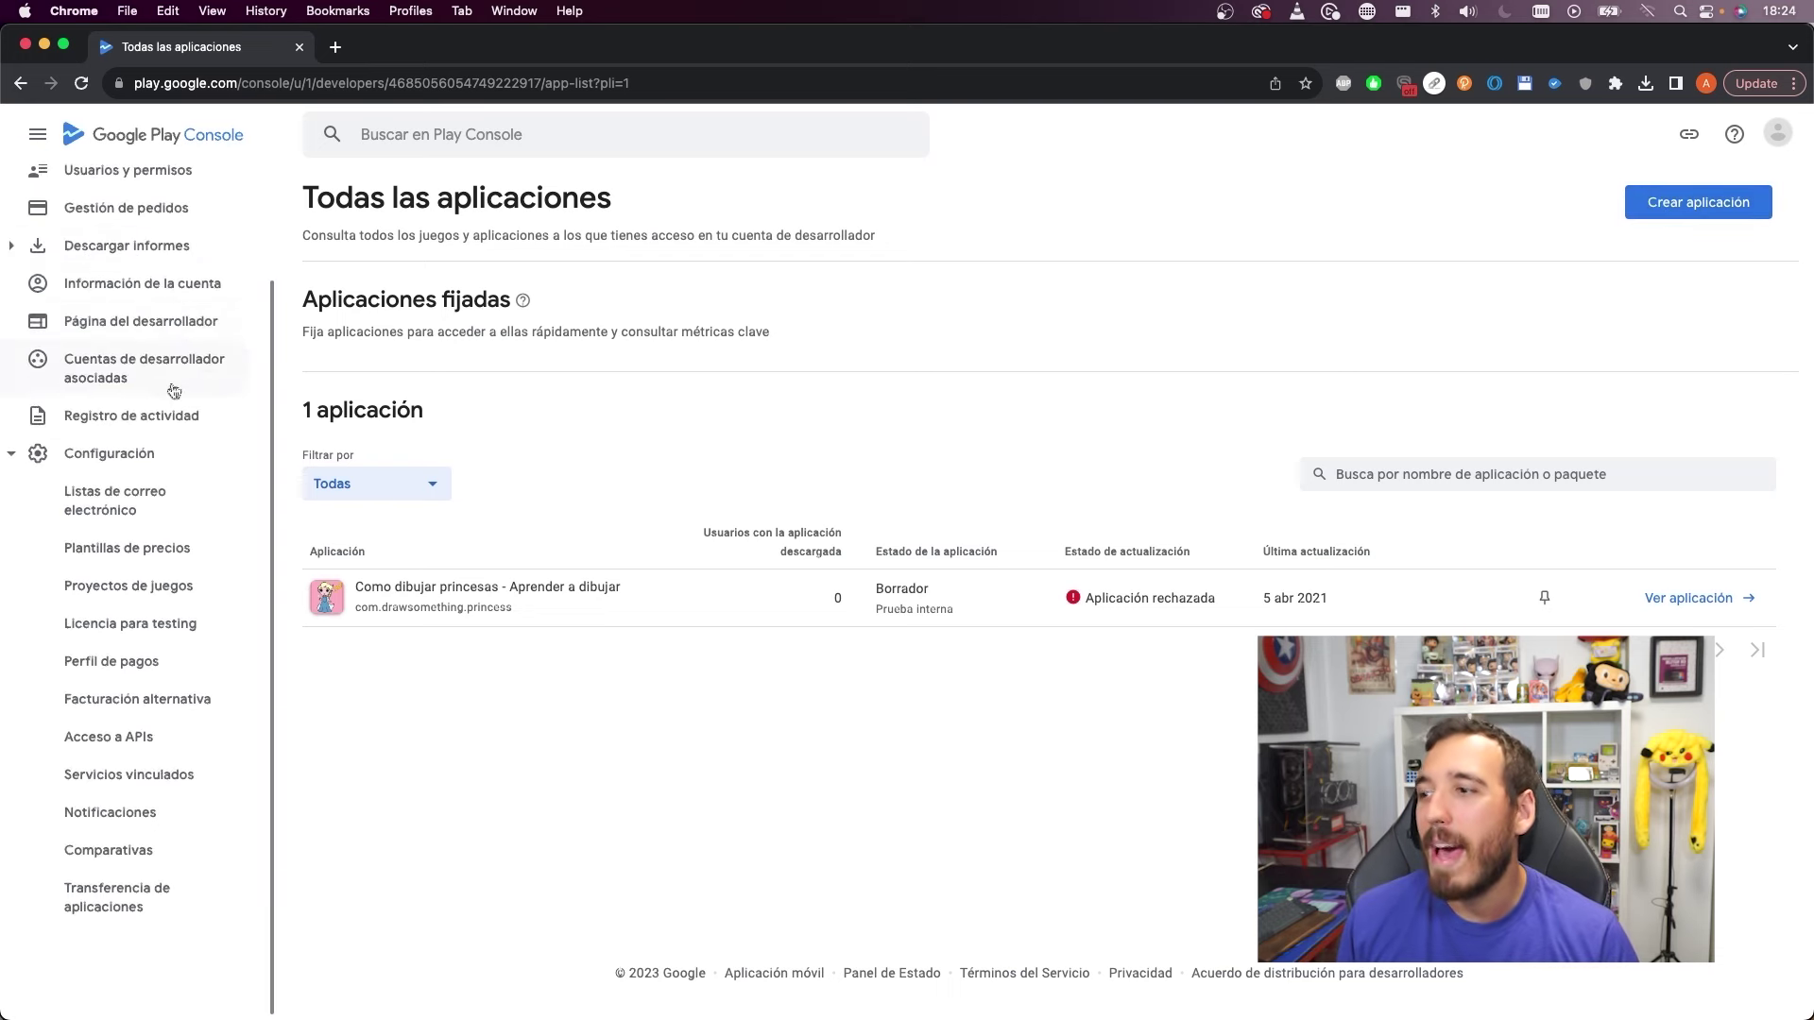
scroll(171, 435, up, 3)
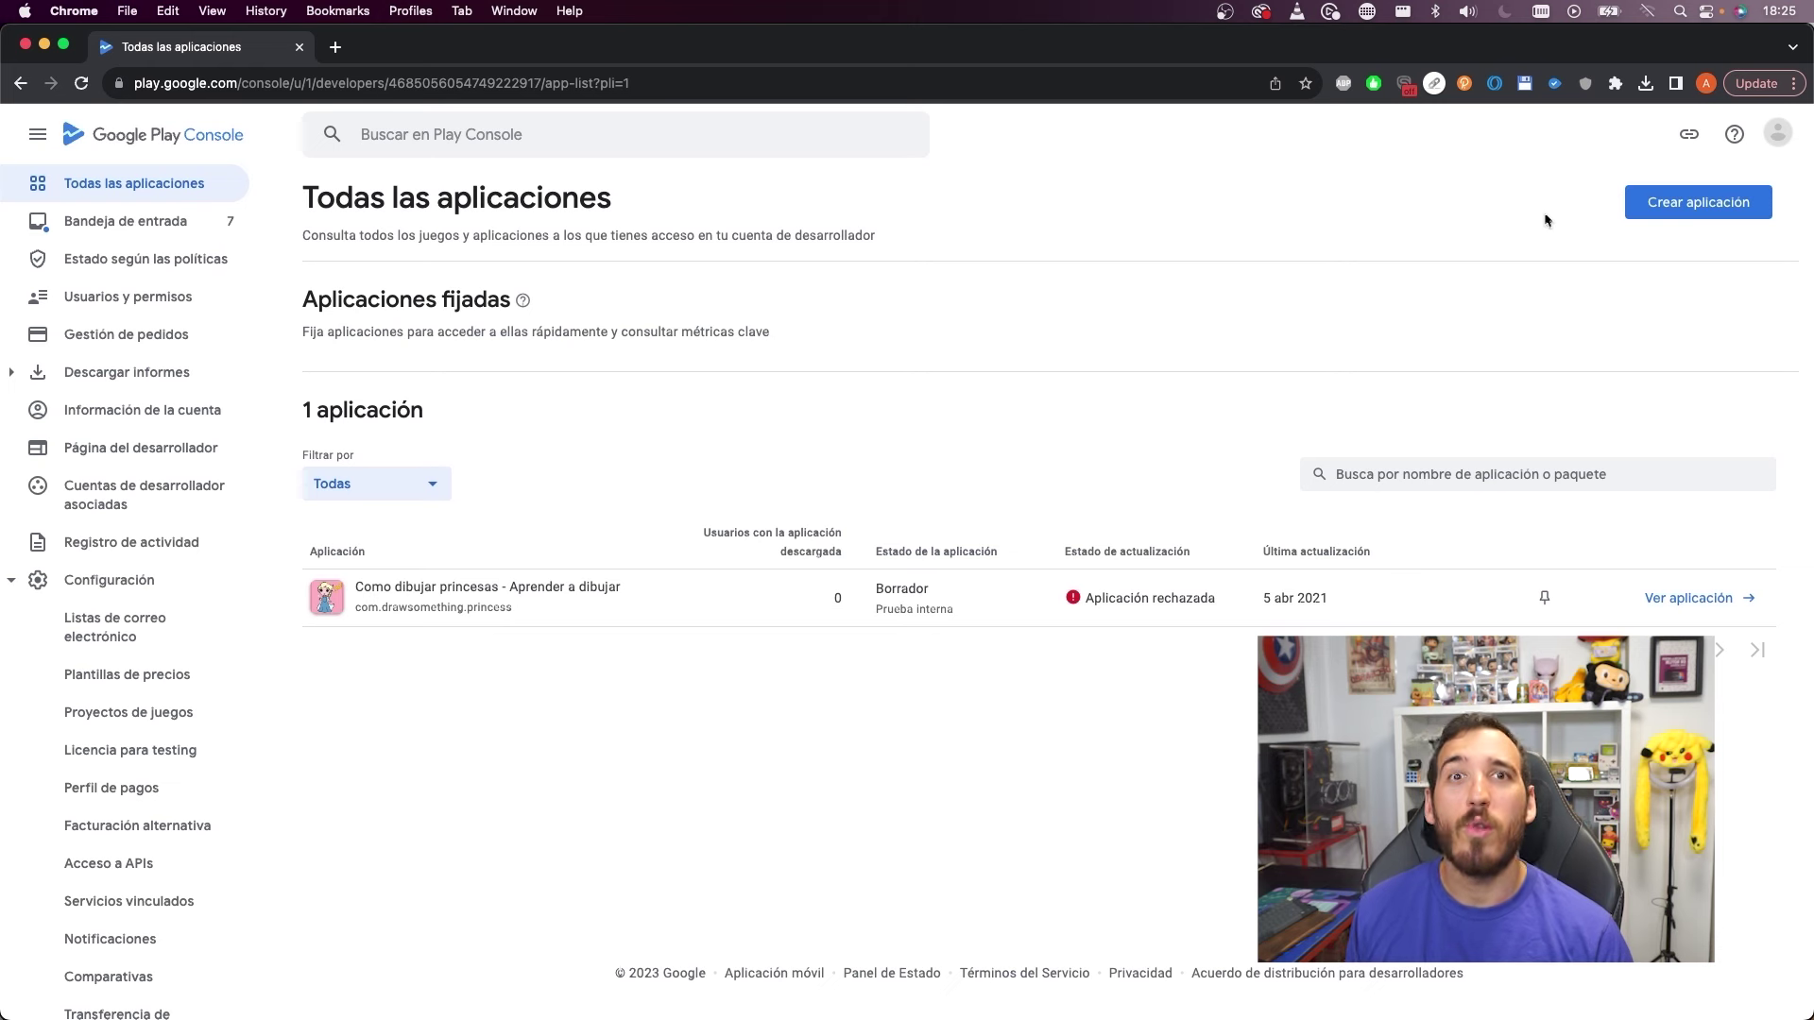
Start a new app and name it 'HoroscApp - Daily horoscope'
click(1674, 211)
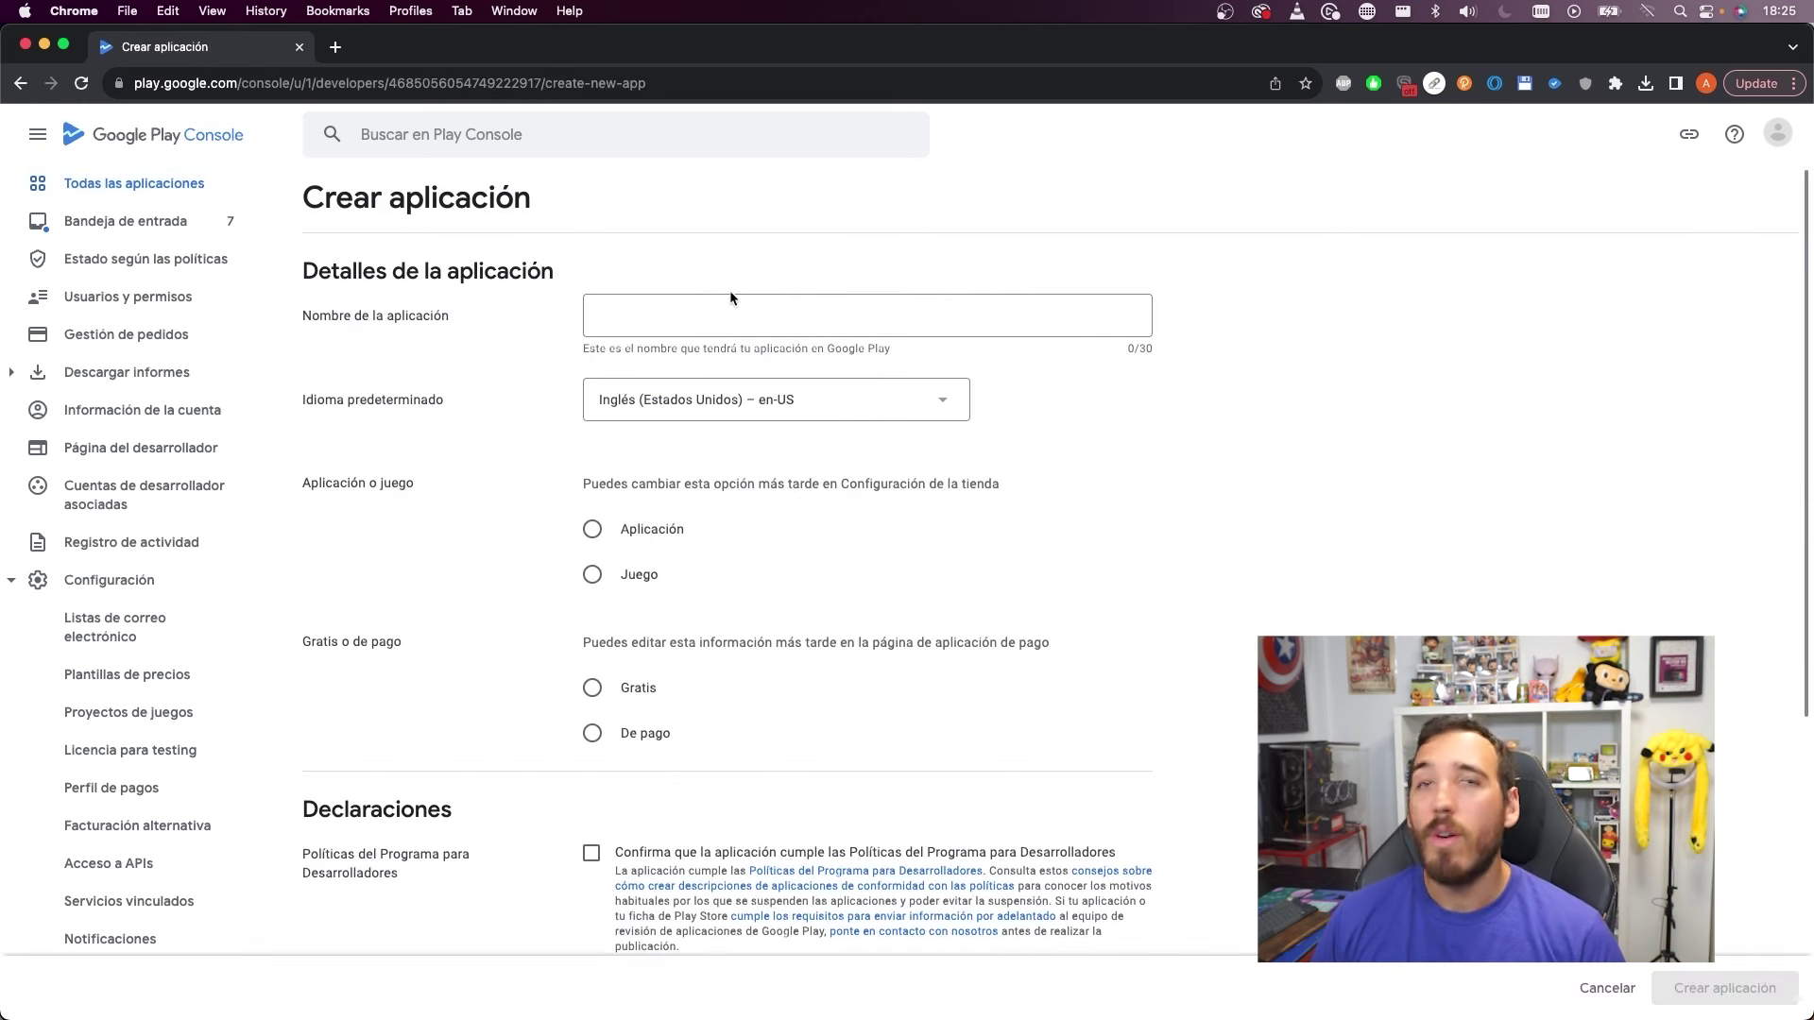
click(738, 312)
text(Ho)
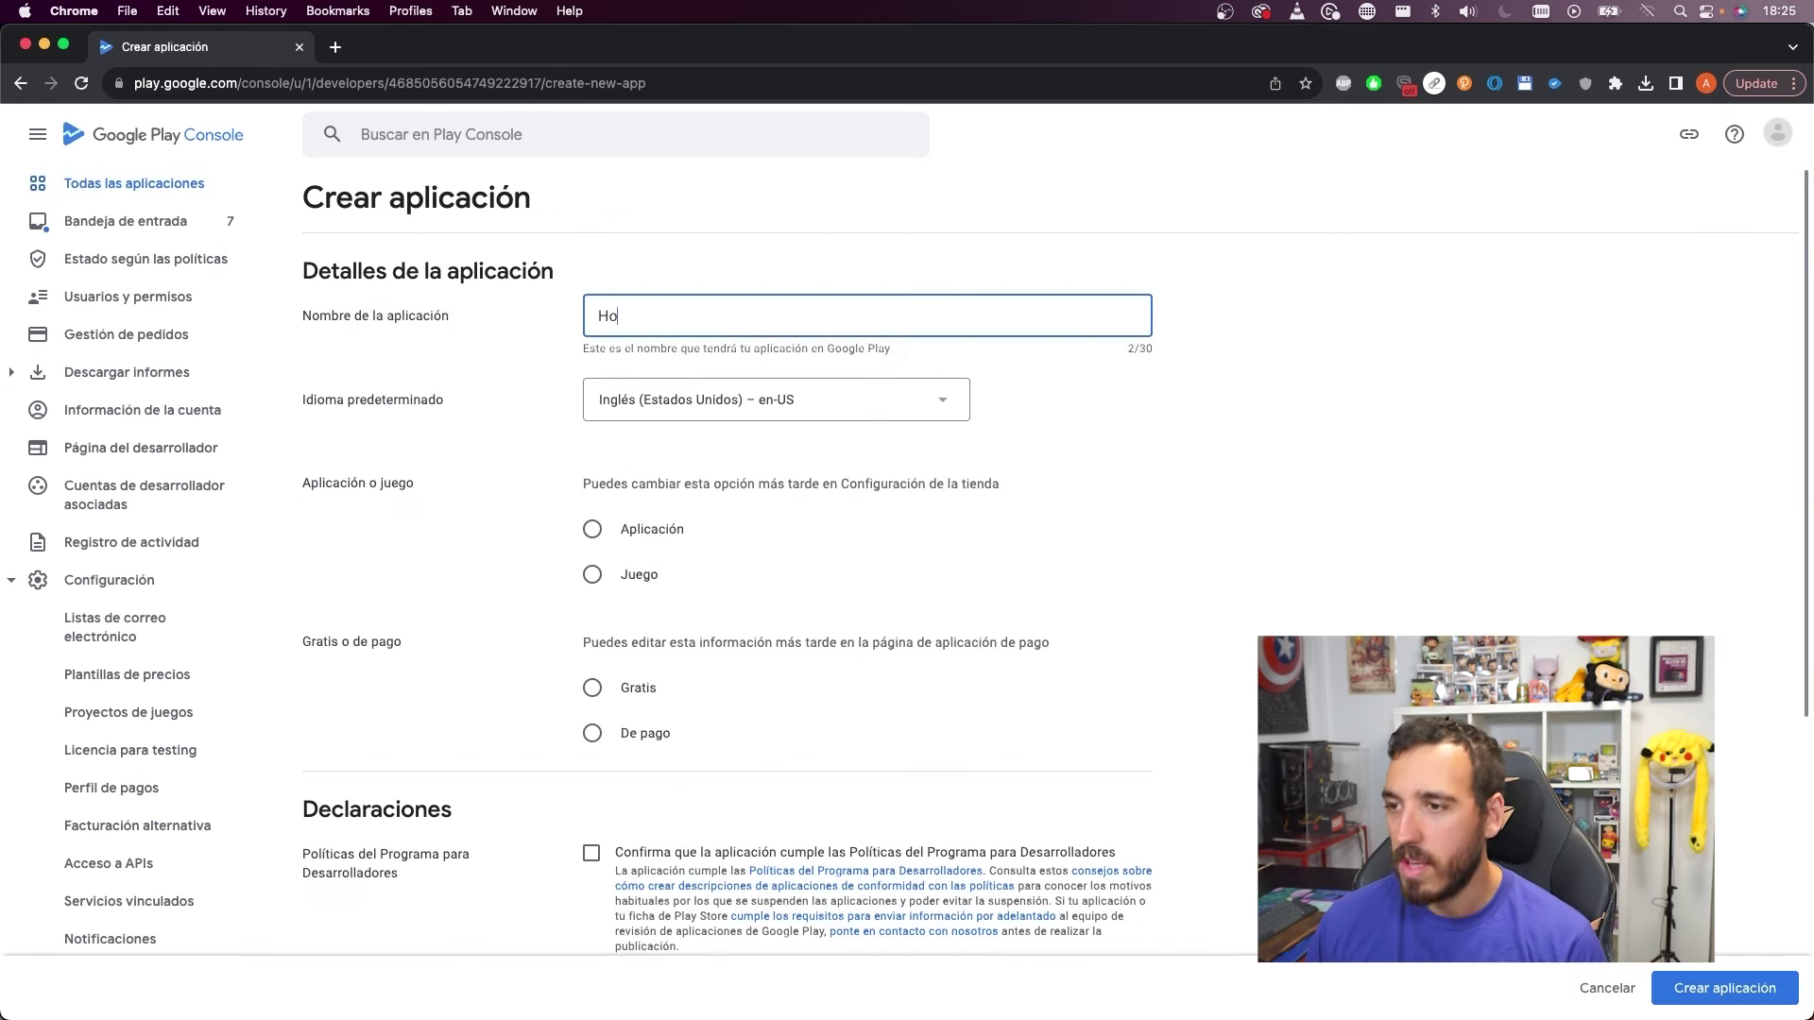
text(roscApp -)
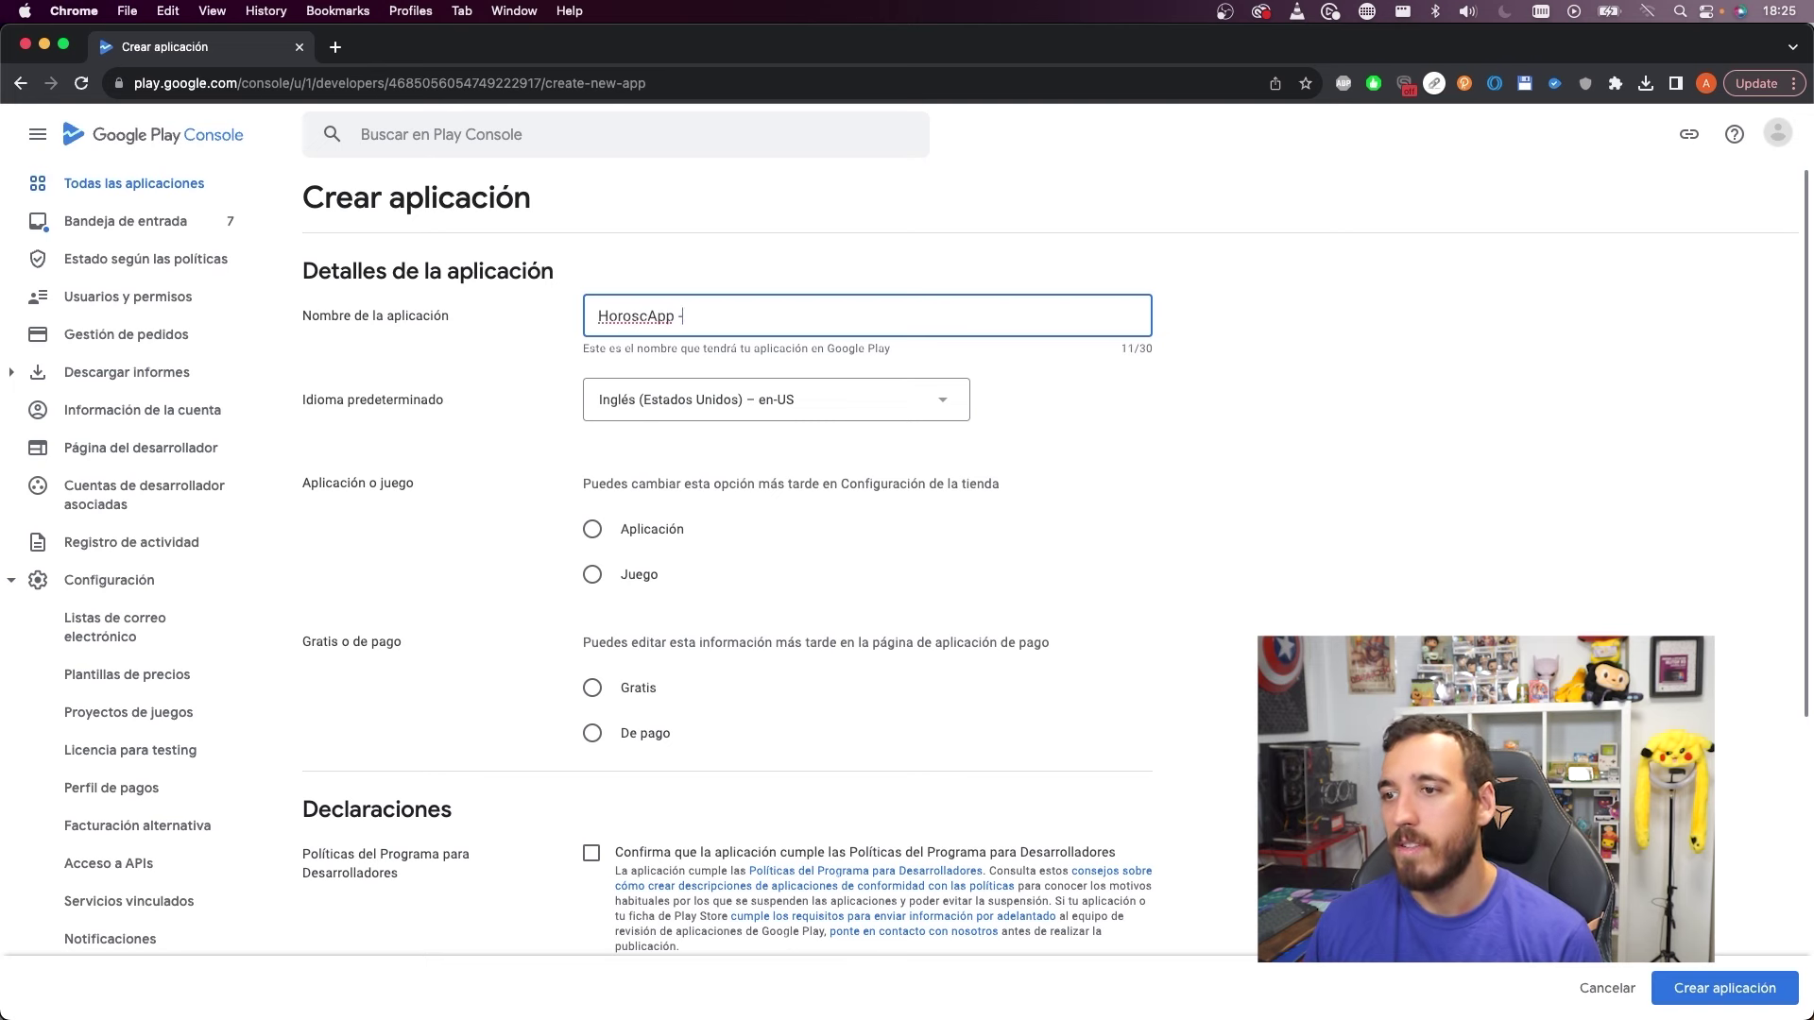
text(your daily horoscope)
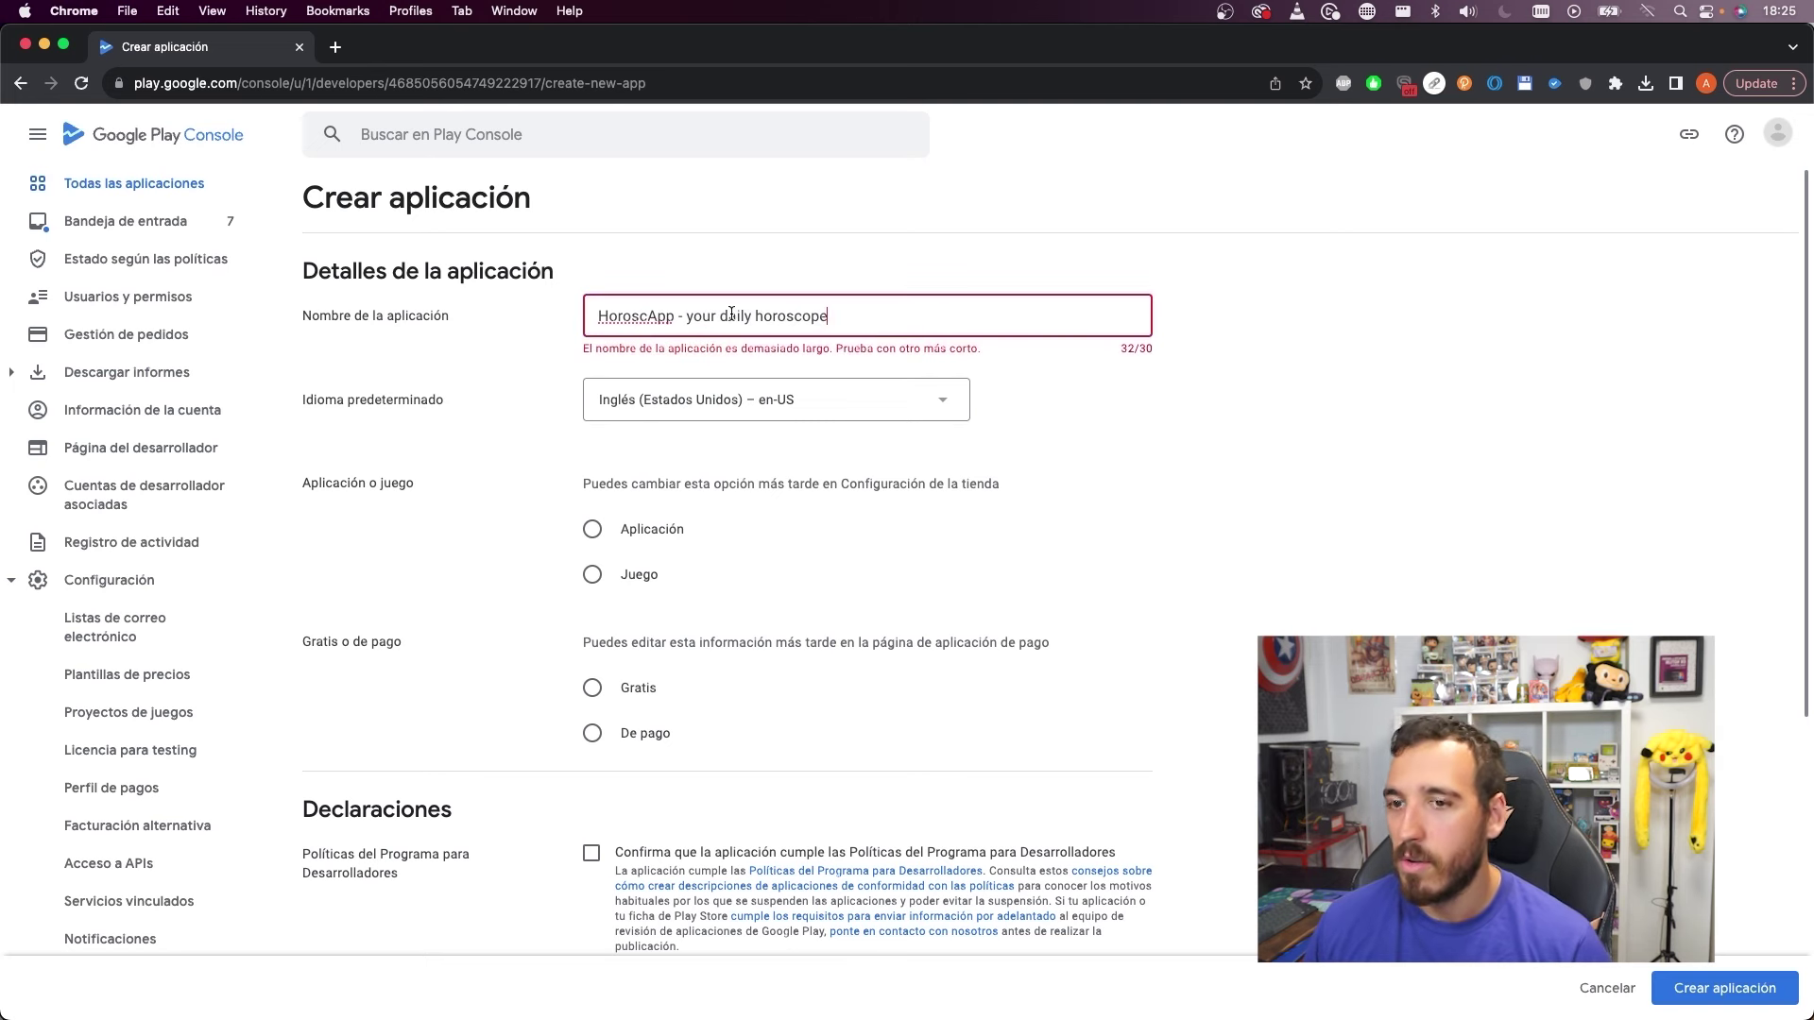
click(694, 315)
key(BackSpace)
text(Y)
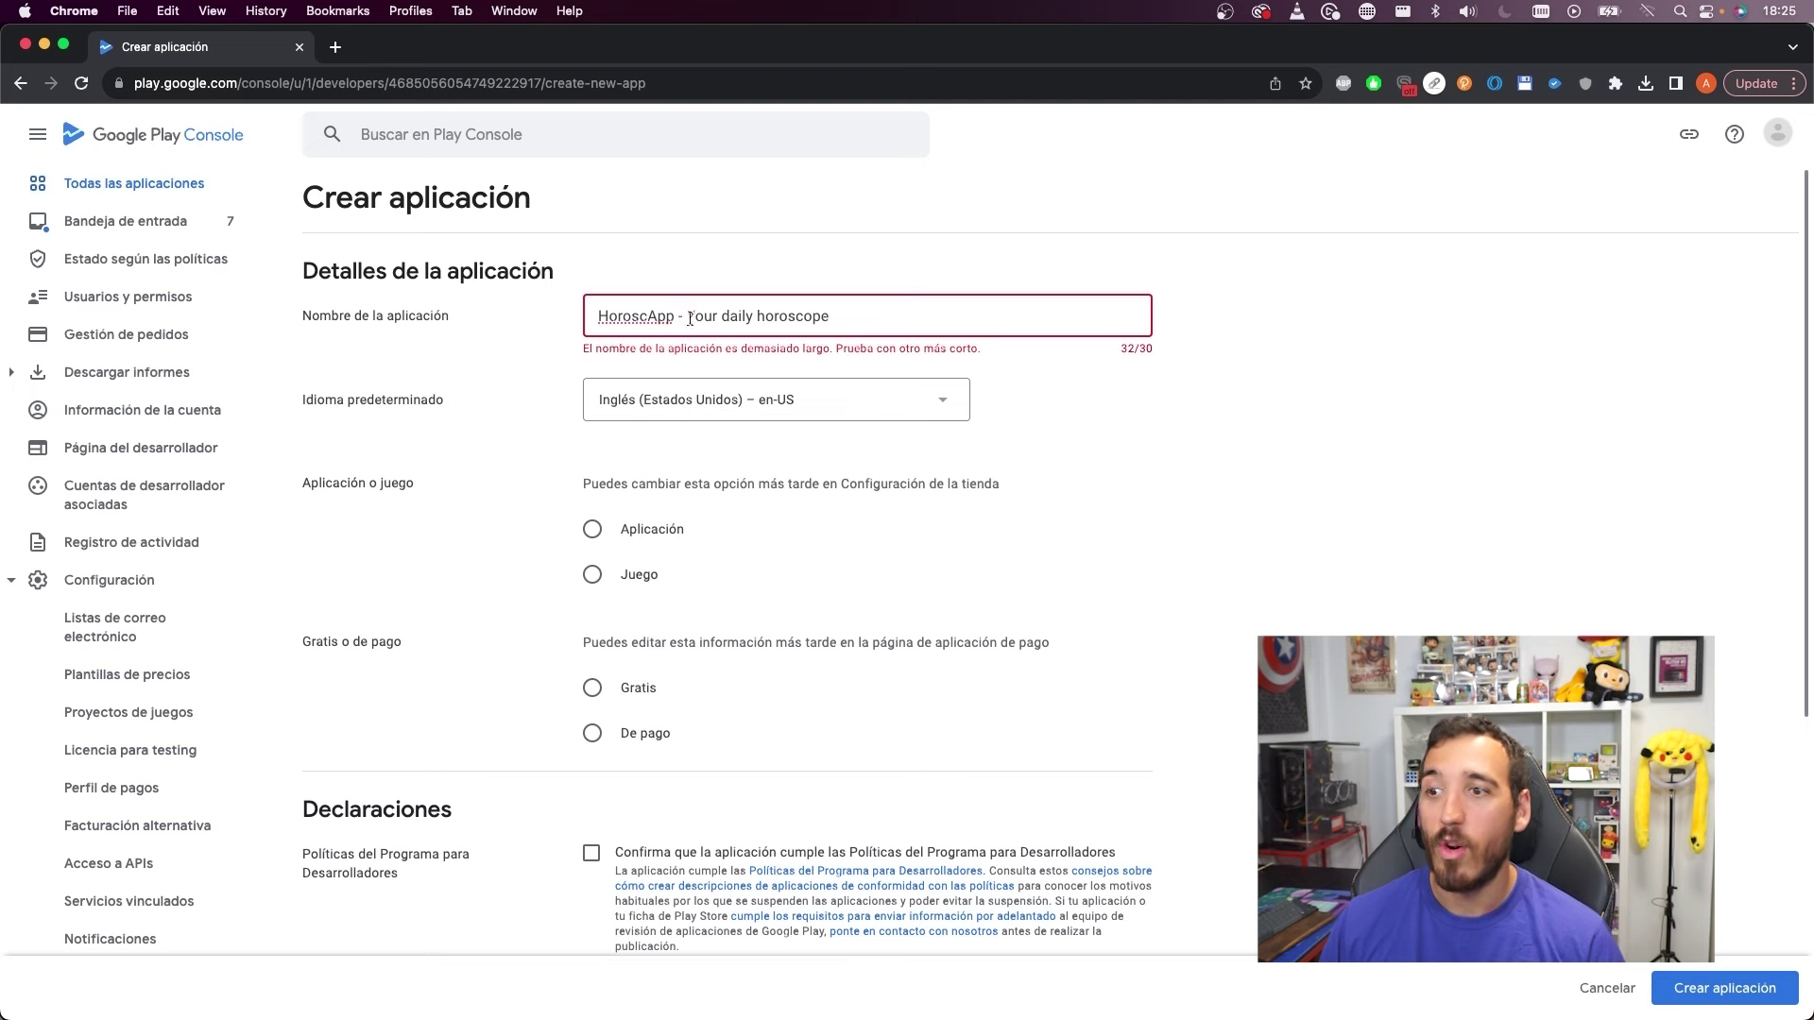
double_click(703, 319)
key(BackSpace)
key(BackSpace)
text(D)
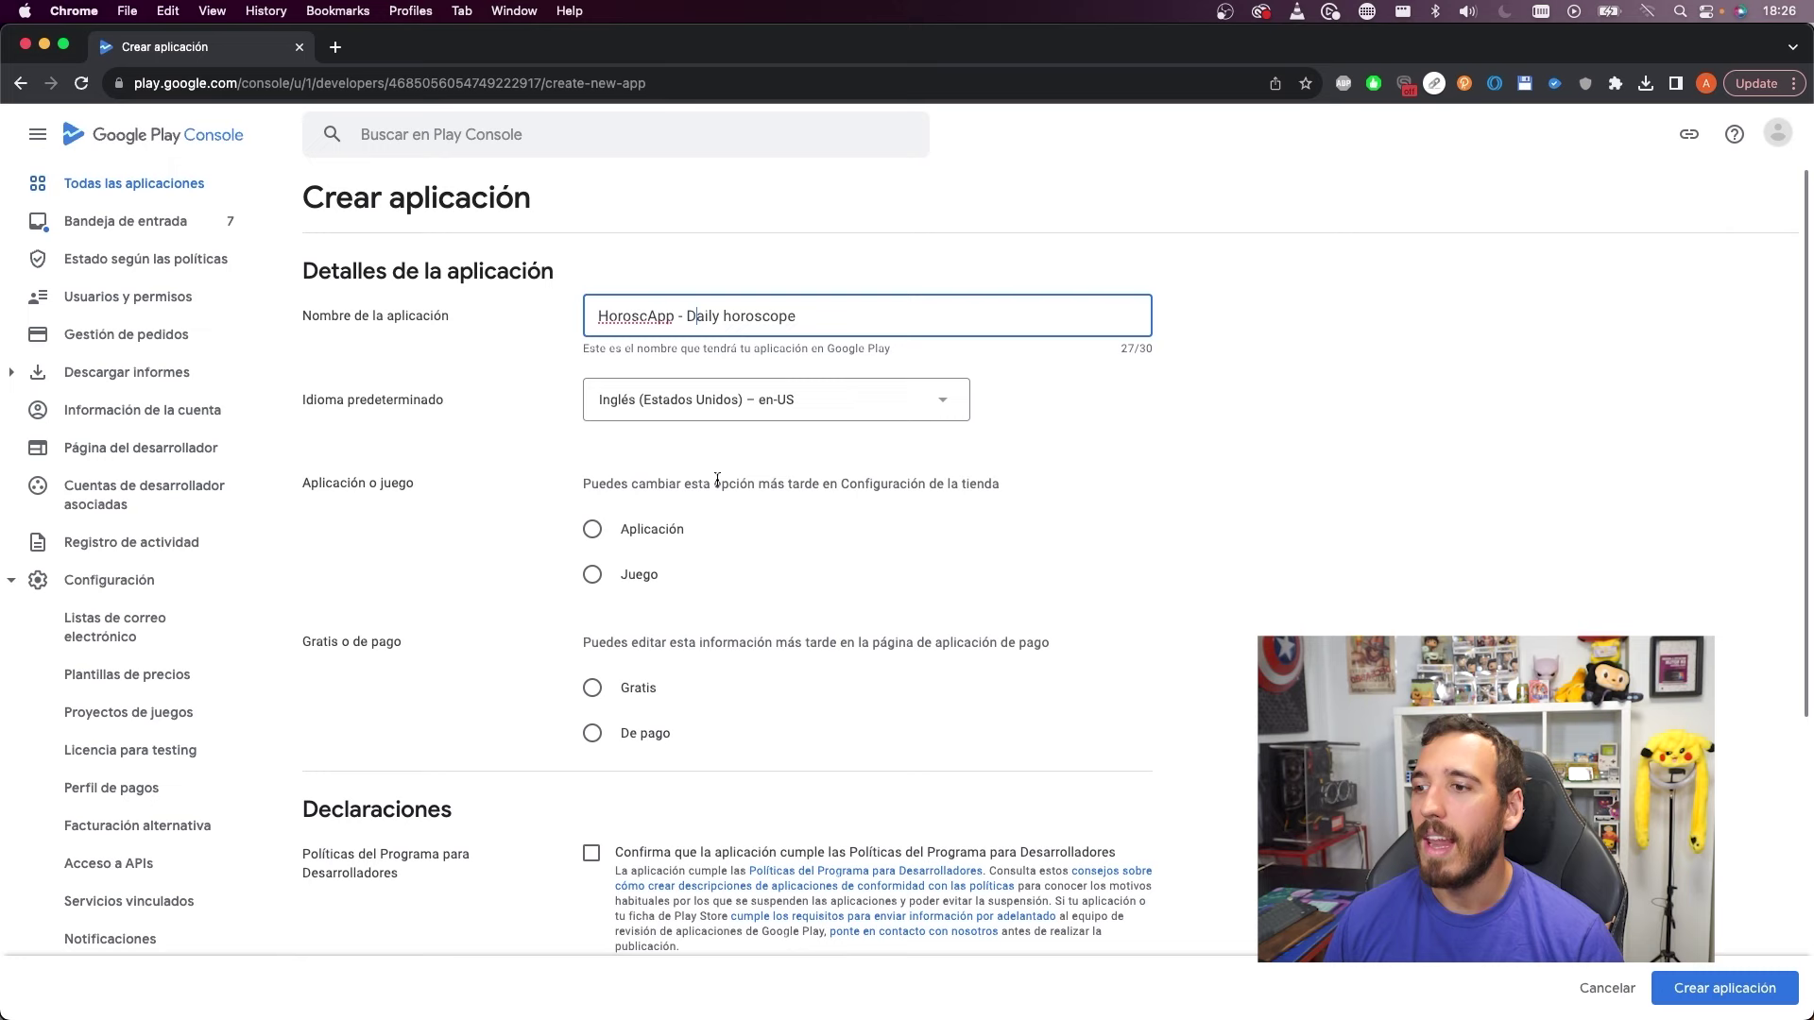
Mark the entry as an app rather than a game, and make it free
click(600, 530)
scroll(605, 529, down, 2)
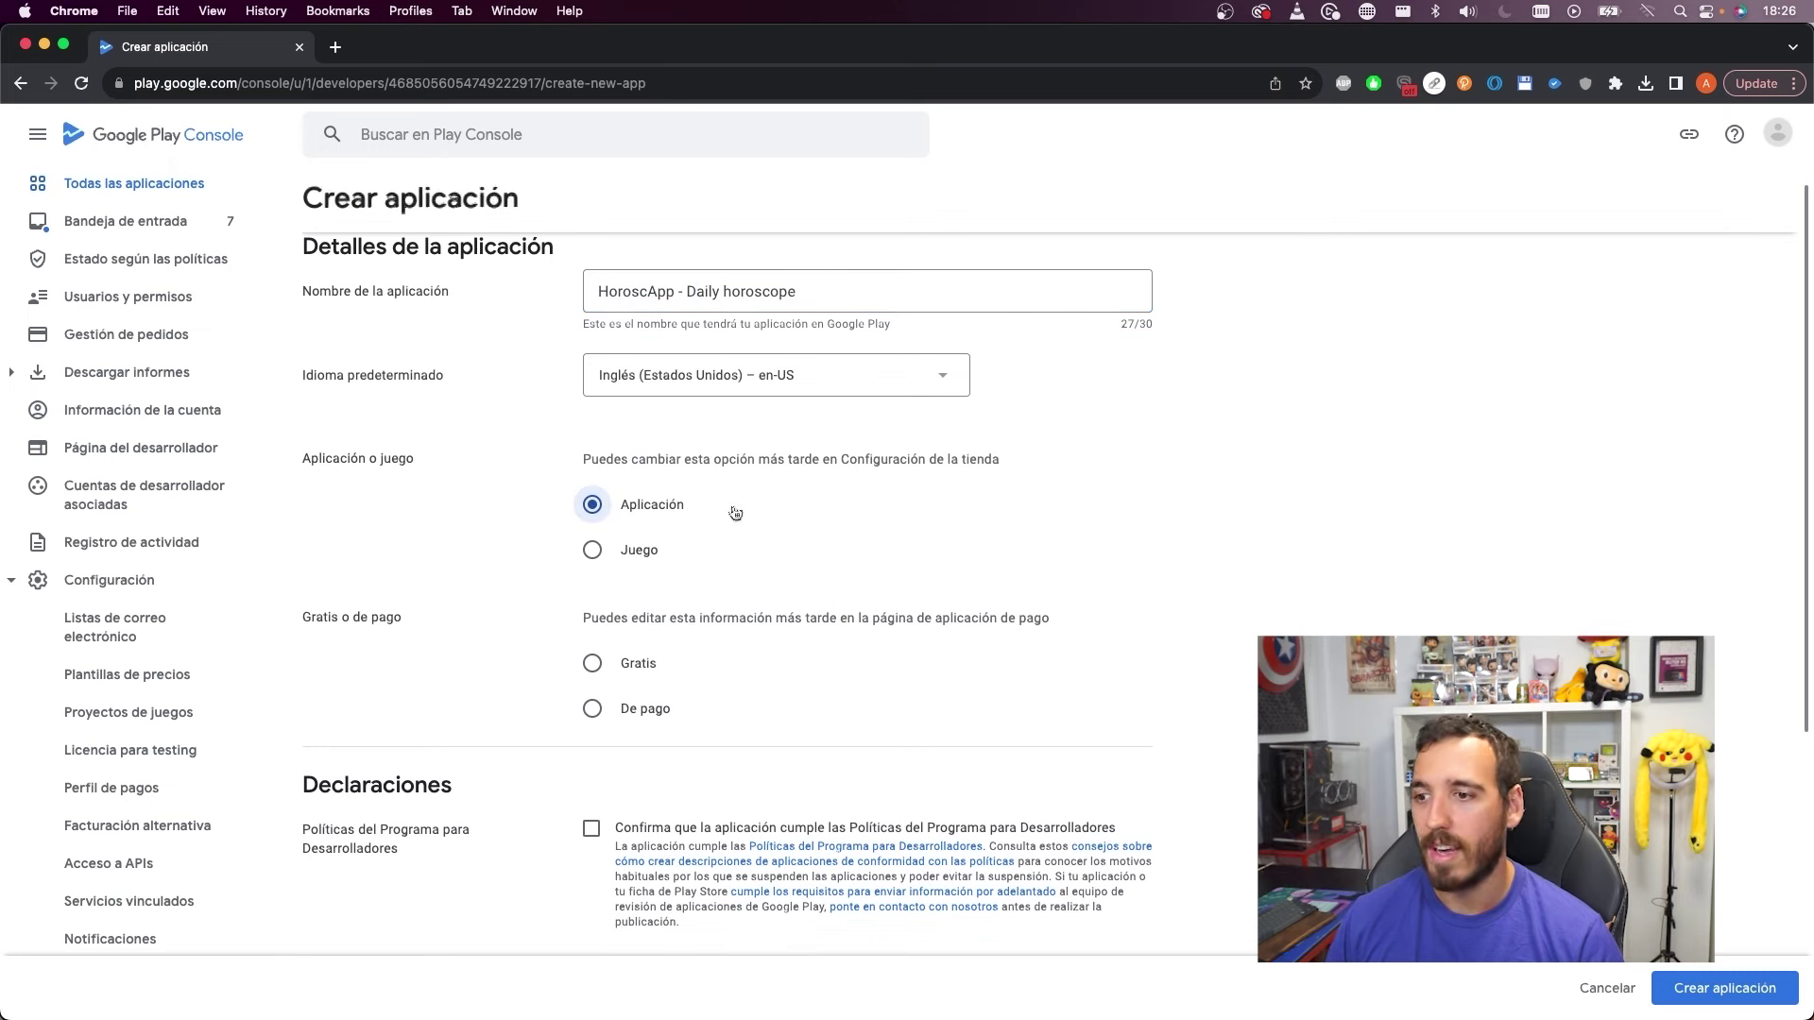
click(627, 624)
scroll(855, 615, down, 1)
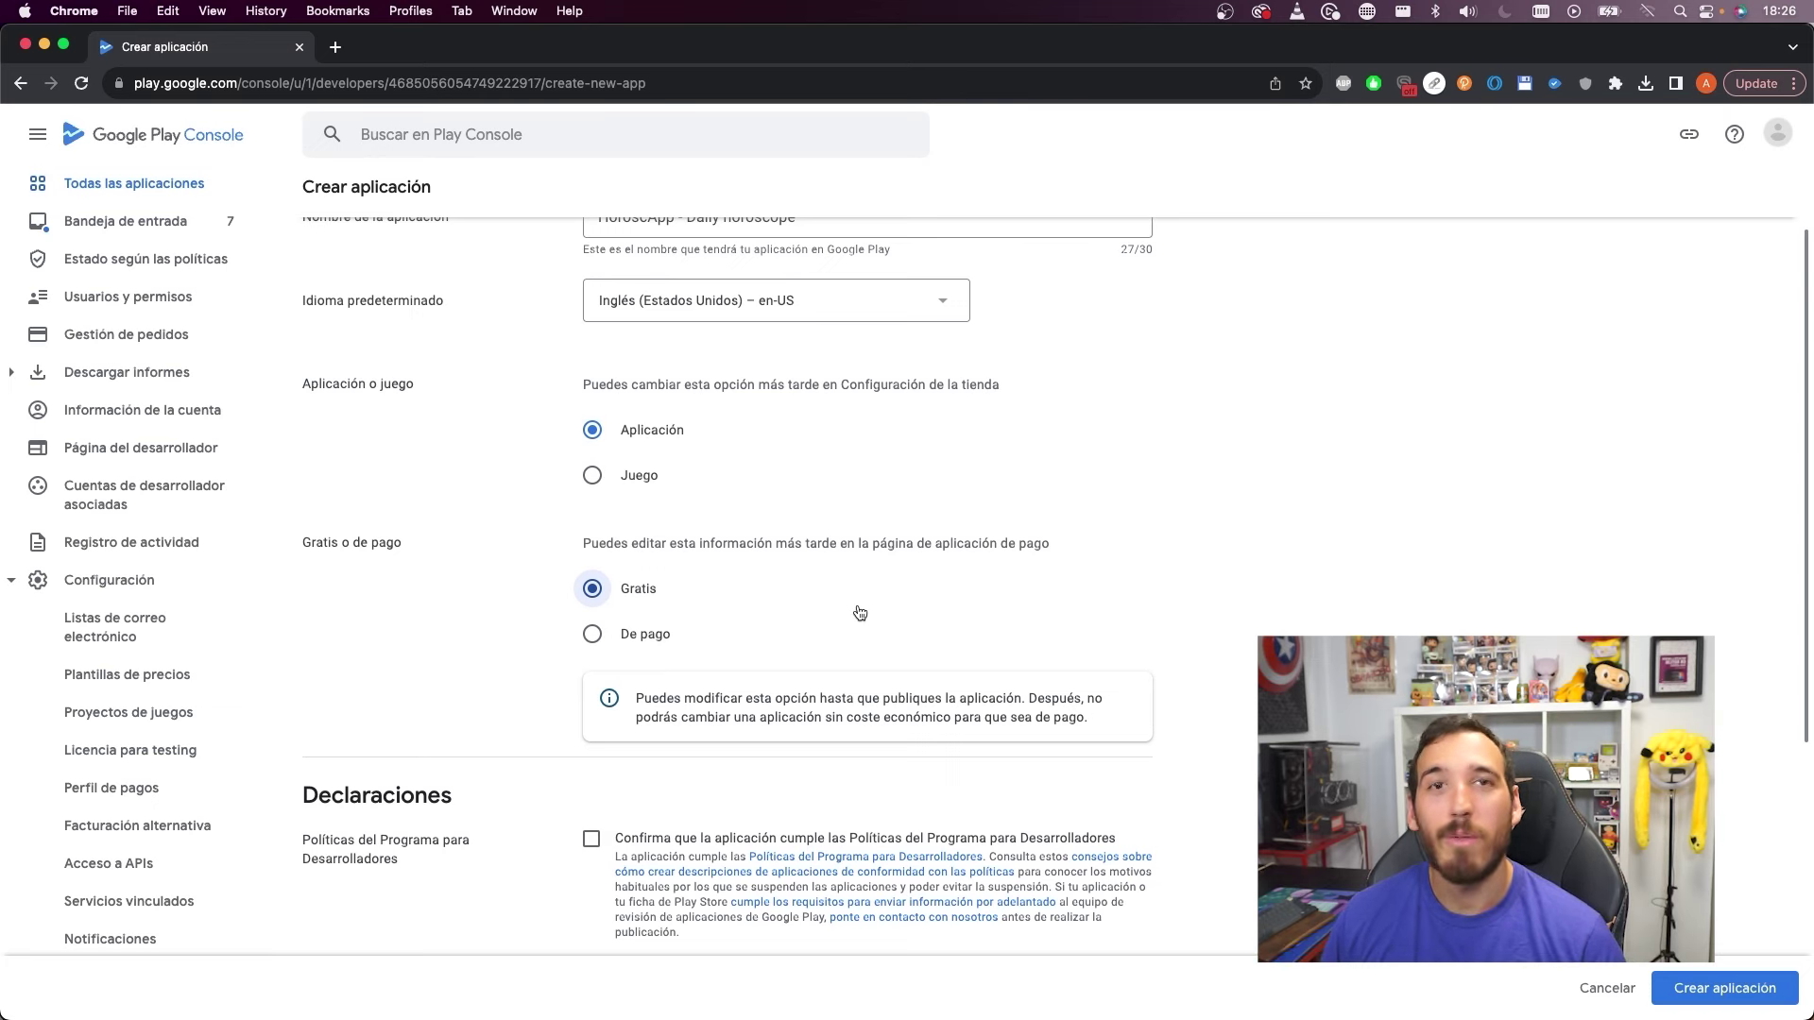
scroll(860, 614, down, 5)
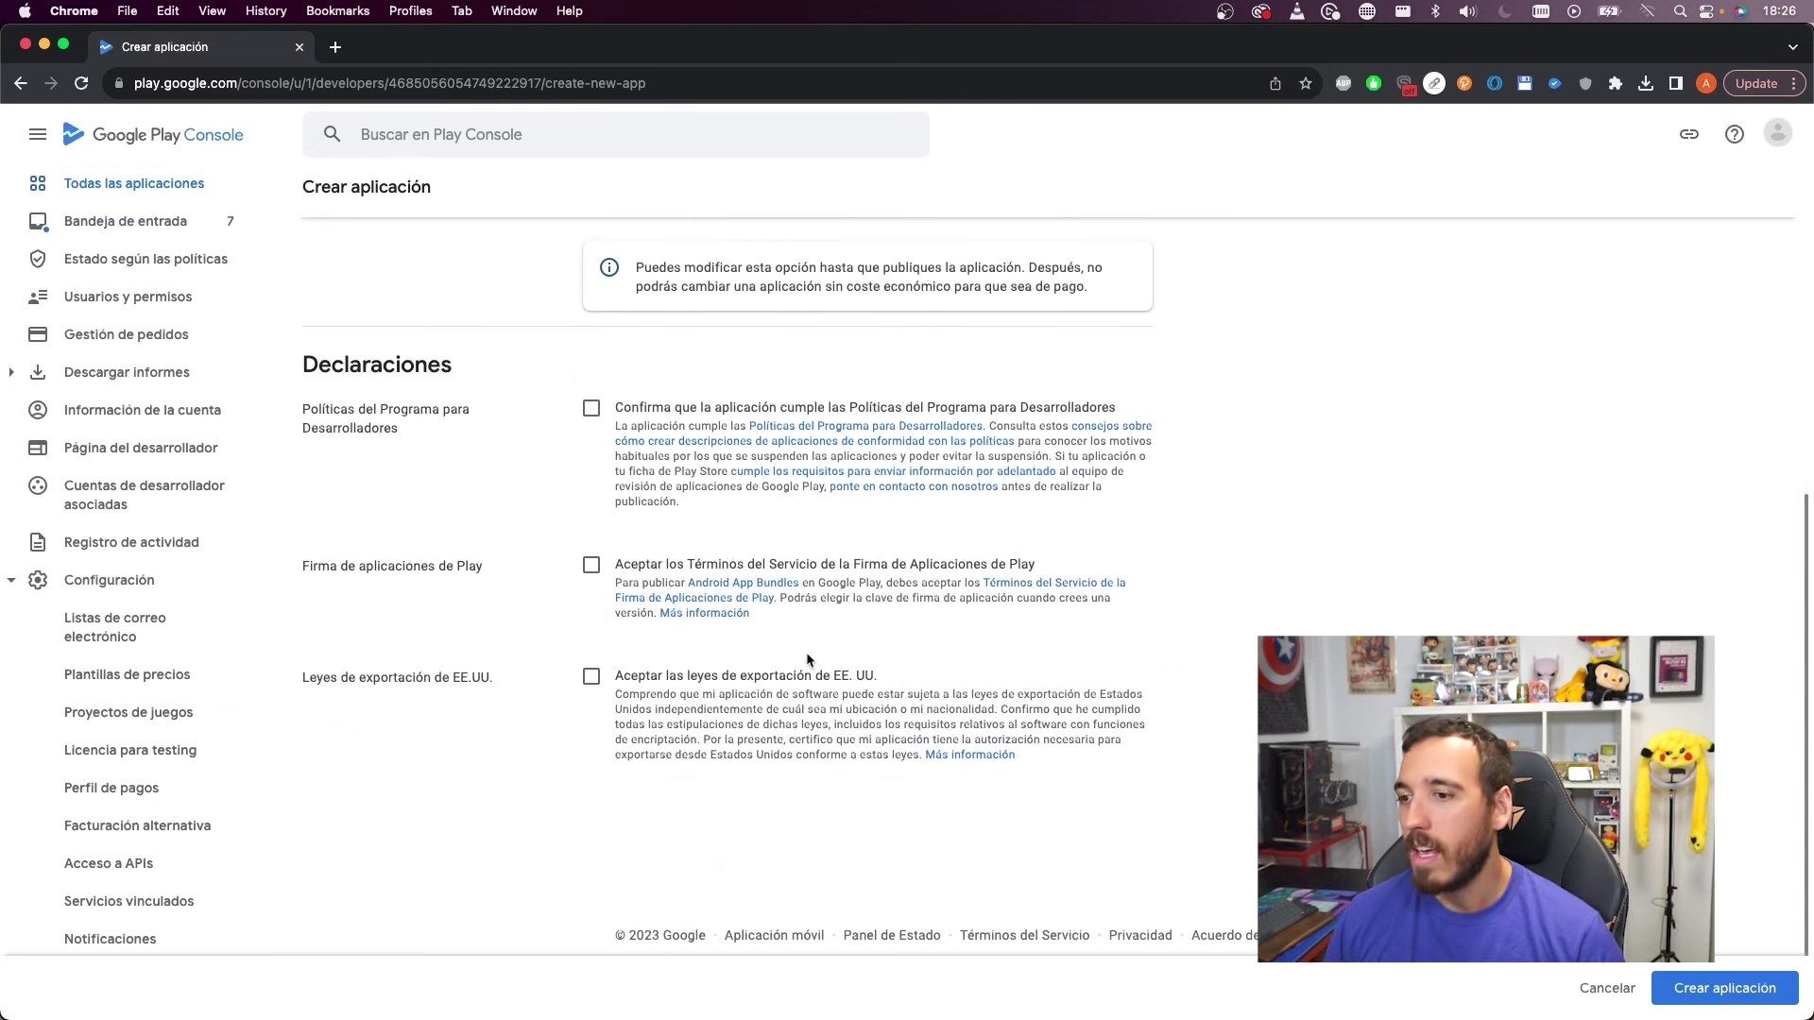
Accept the policy, Play App Signing and US export law declarations, then create the app
click(591, 408)
click(591, 565)
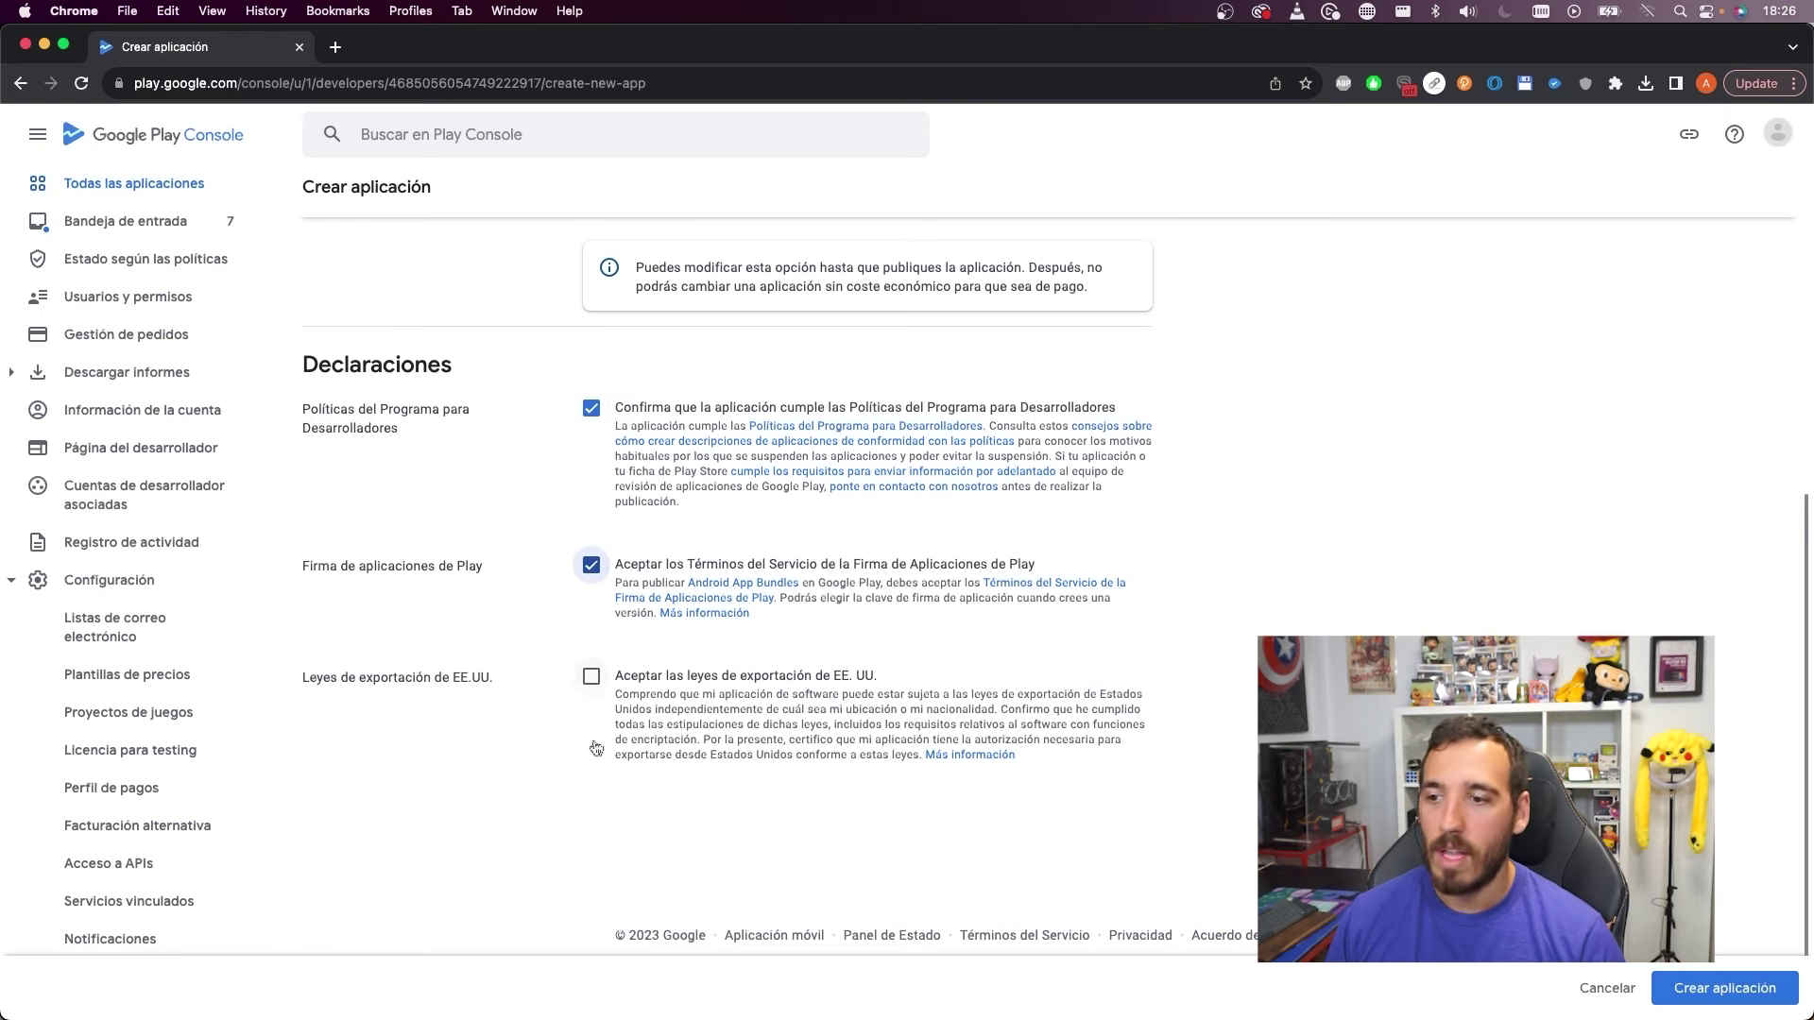
click(594, 677)
scroll(597, 682, down, 1)
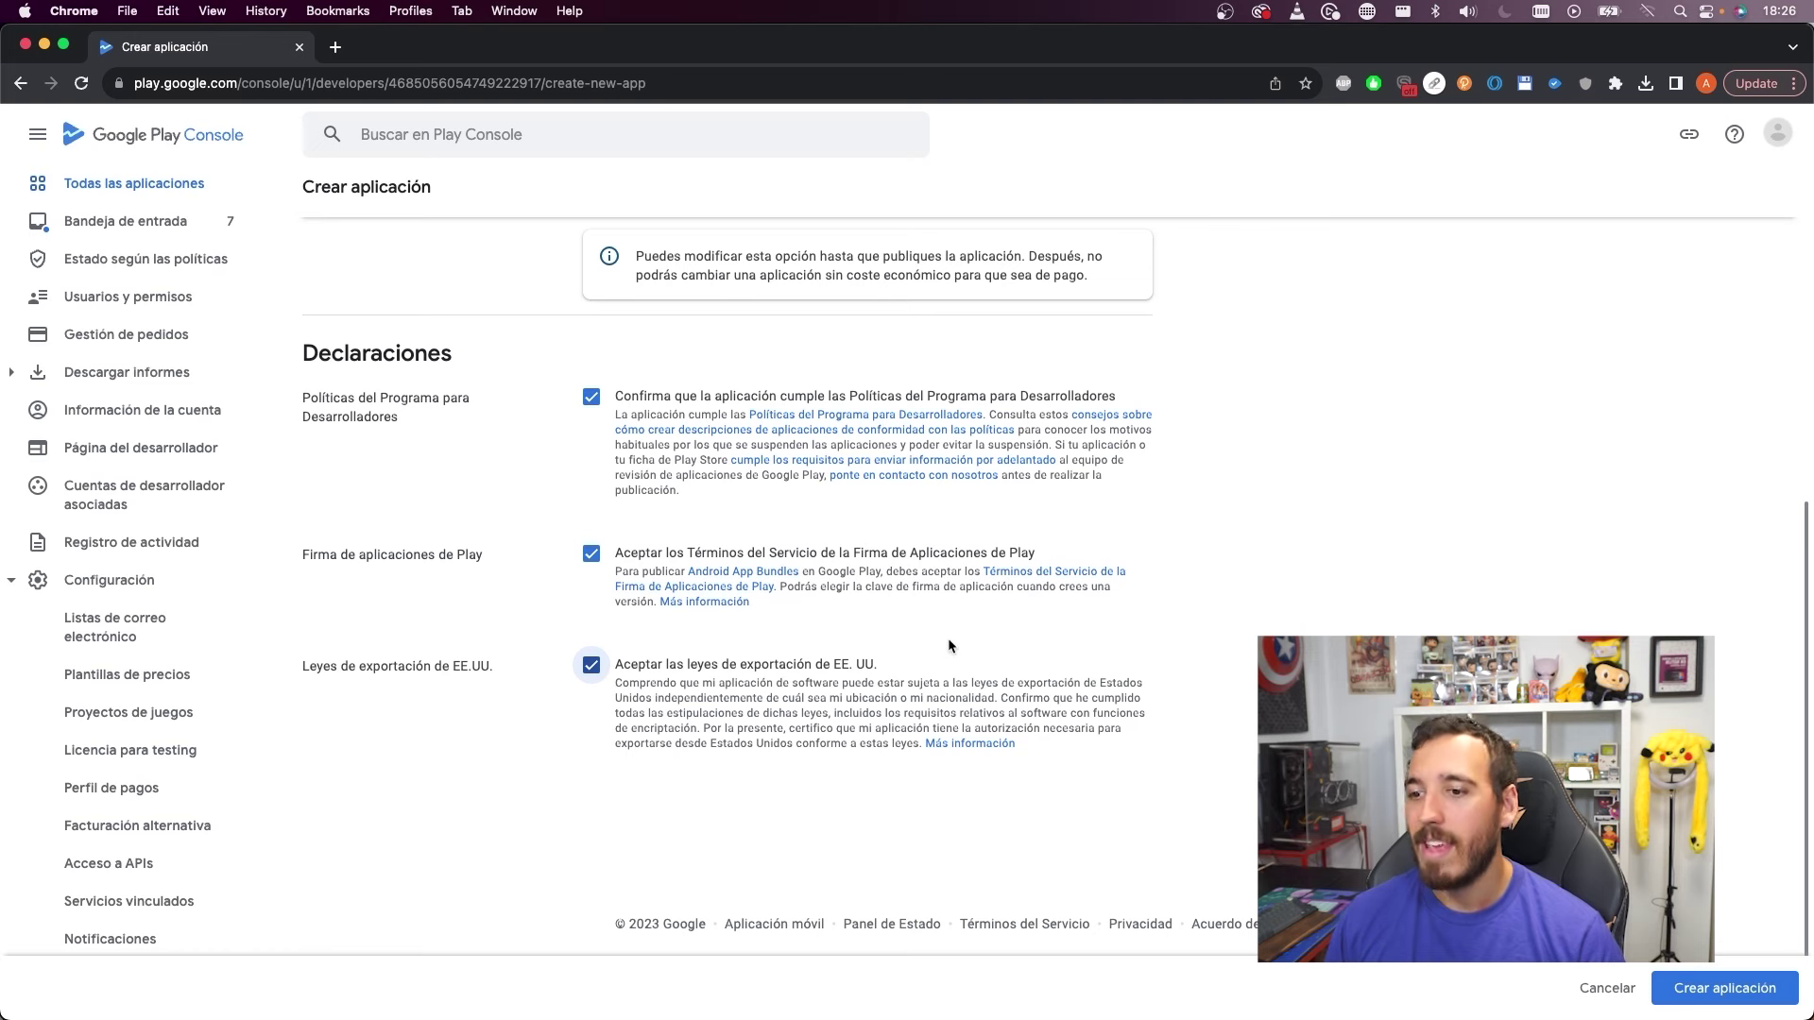
click(1732, 987)
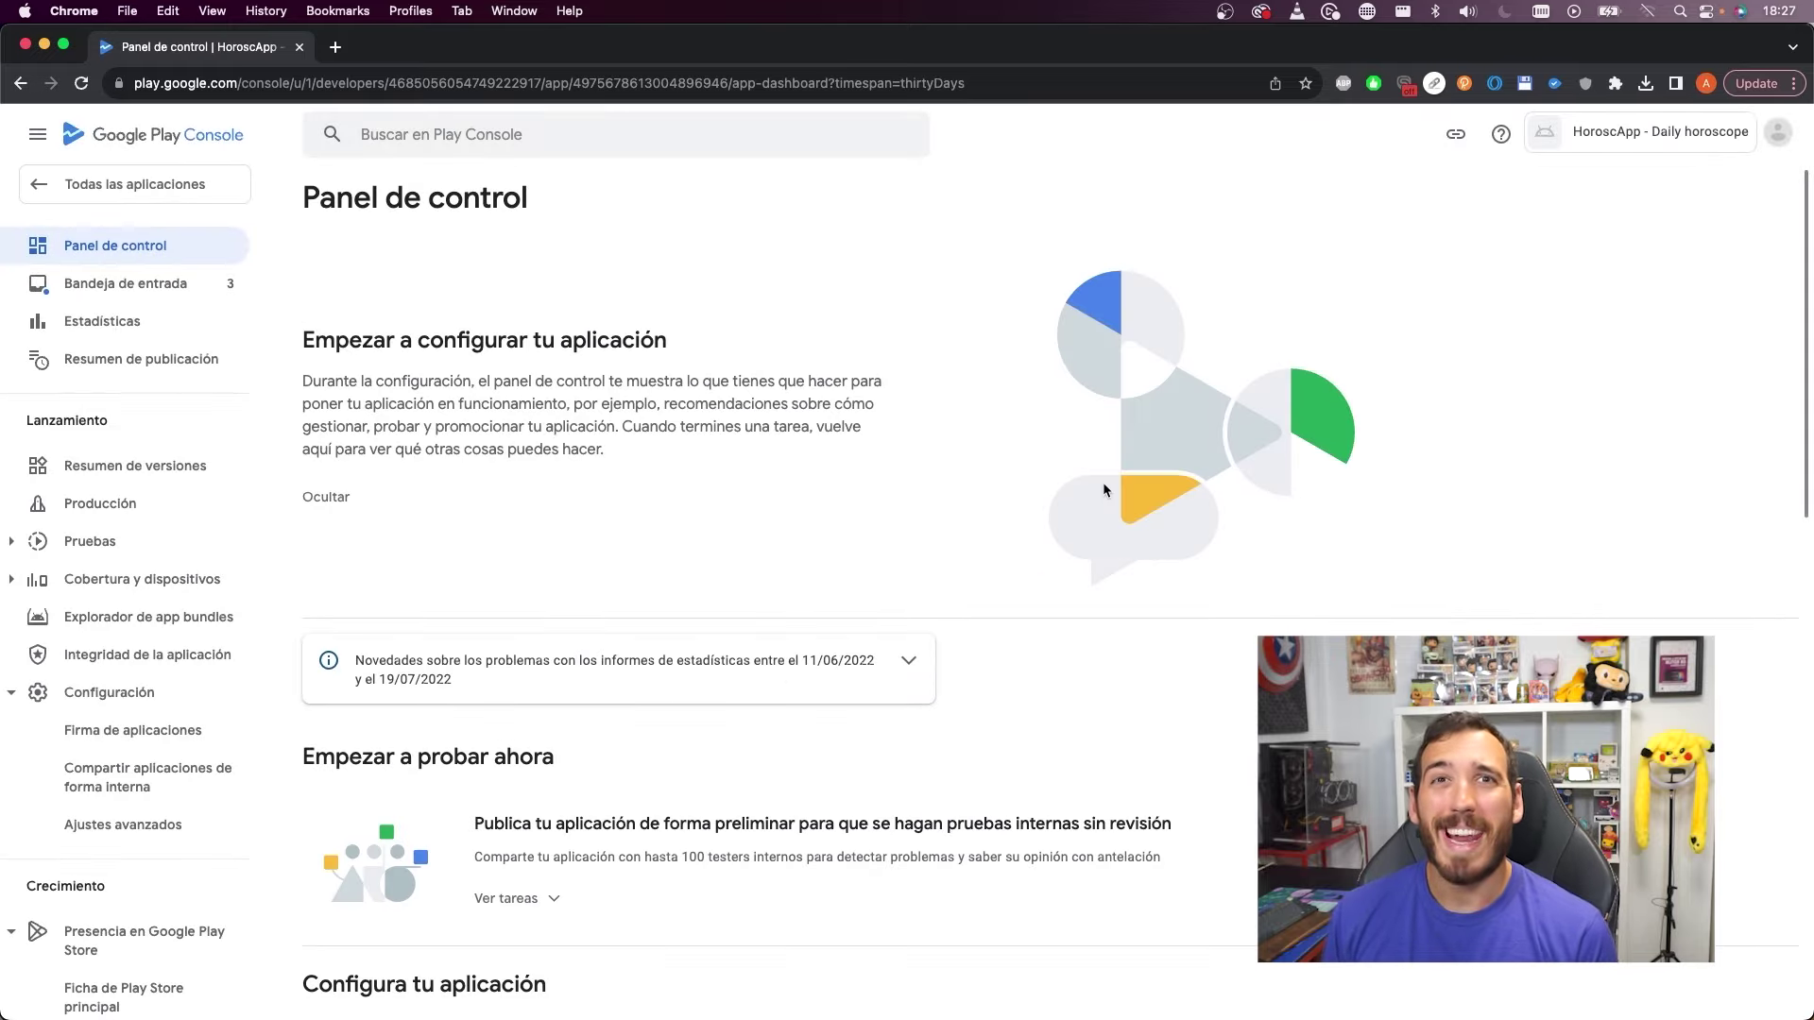
Look over the new HoroscApp dashboard, then go to the Producción track page
scroll(1094, 445, down, 10)
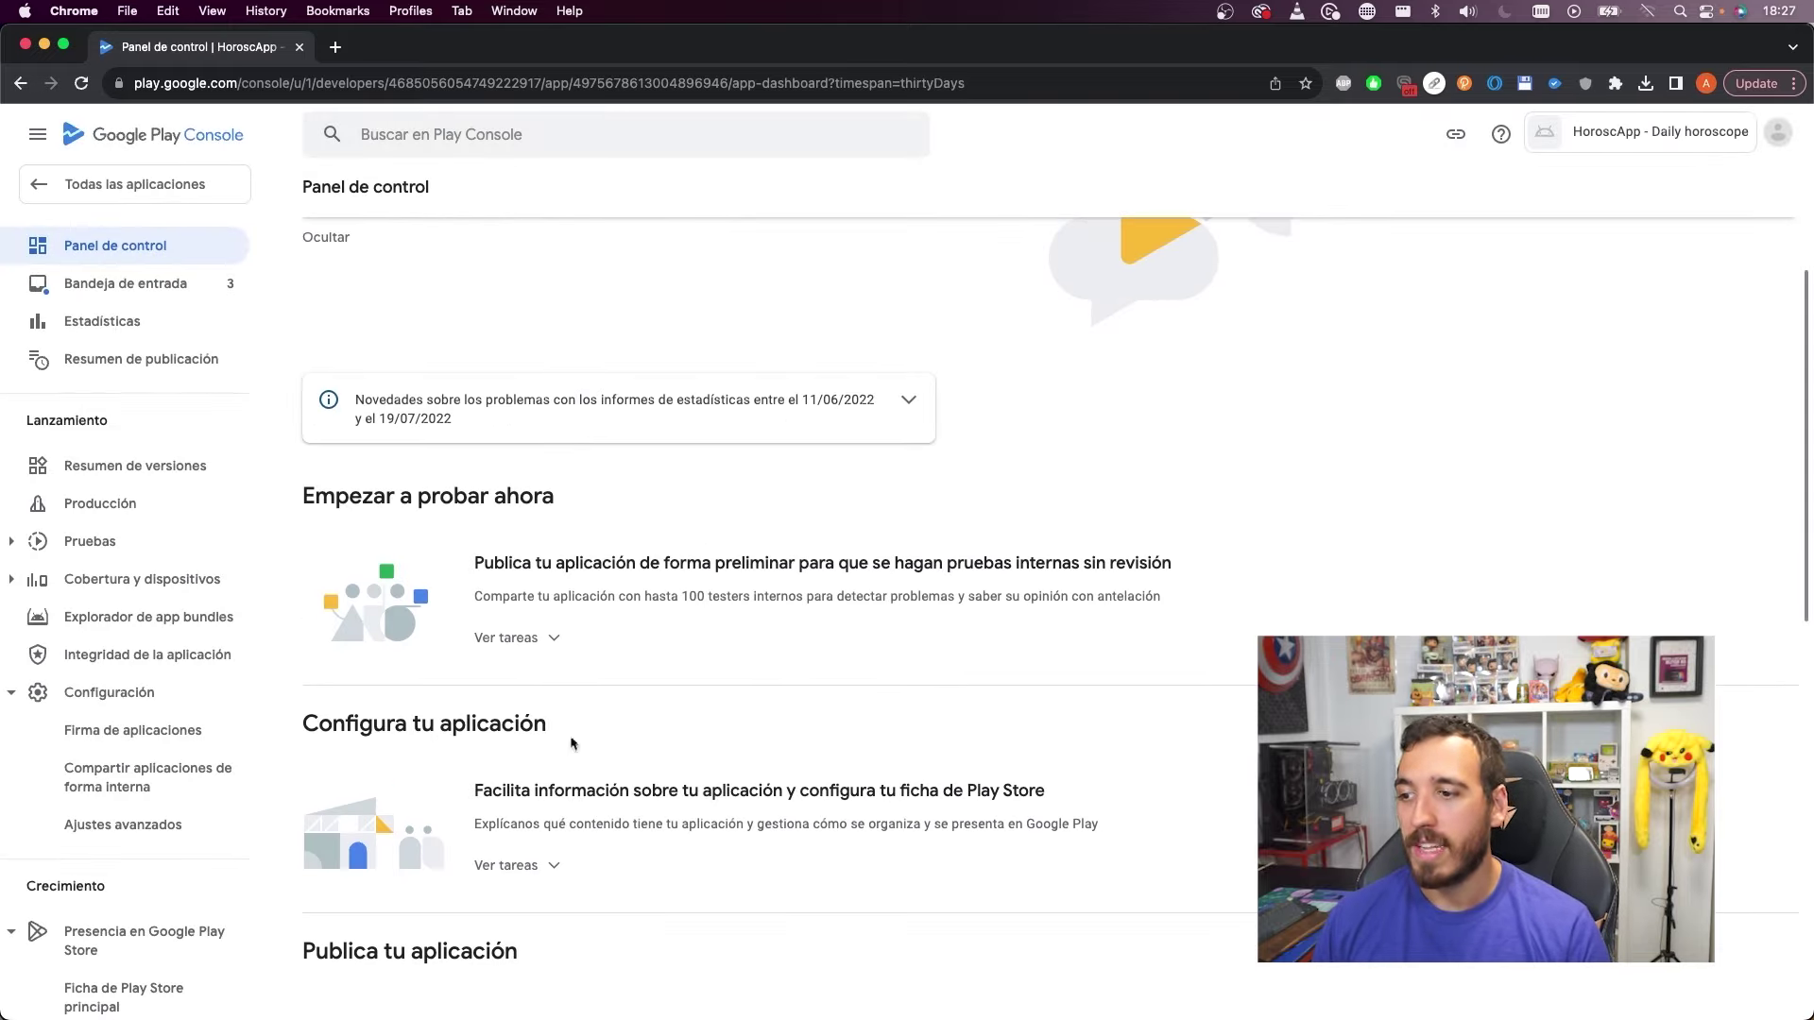
scroll(855, 680, down, 3)
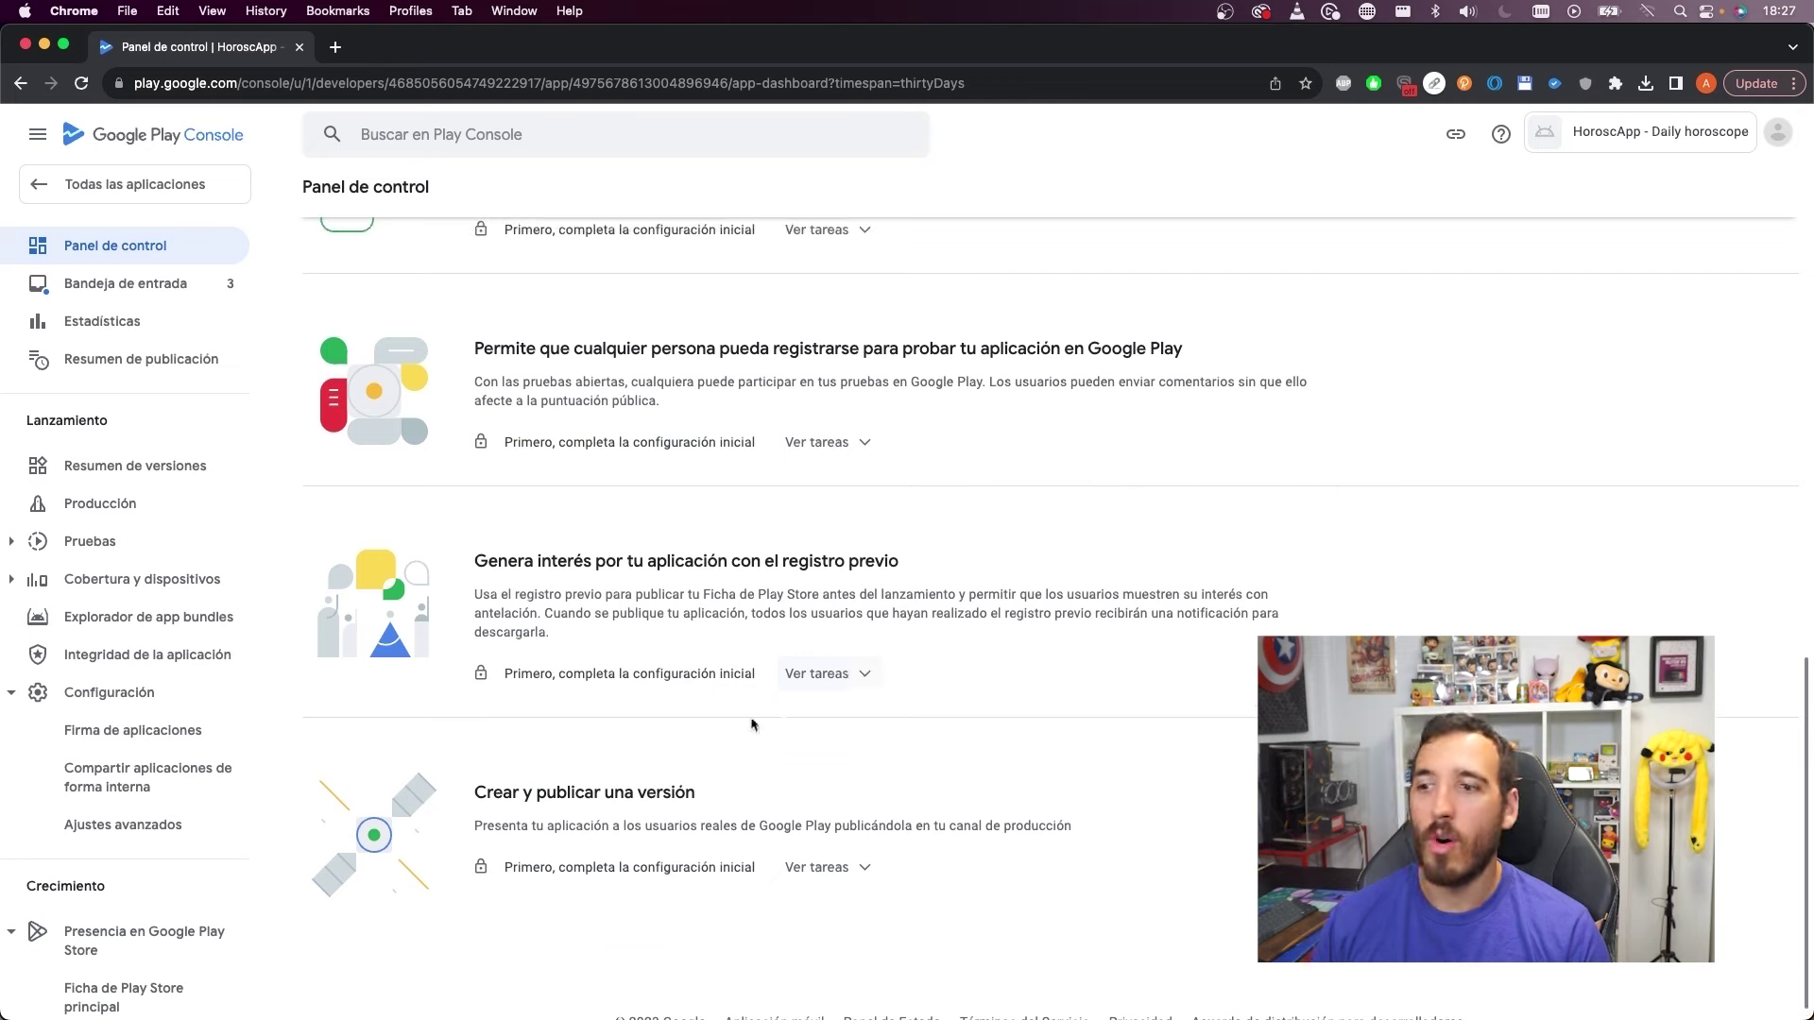
scroll(853, 727, up, 2)
scroll(853, 728, up, 10)
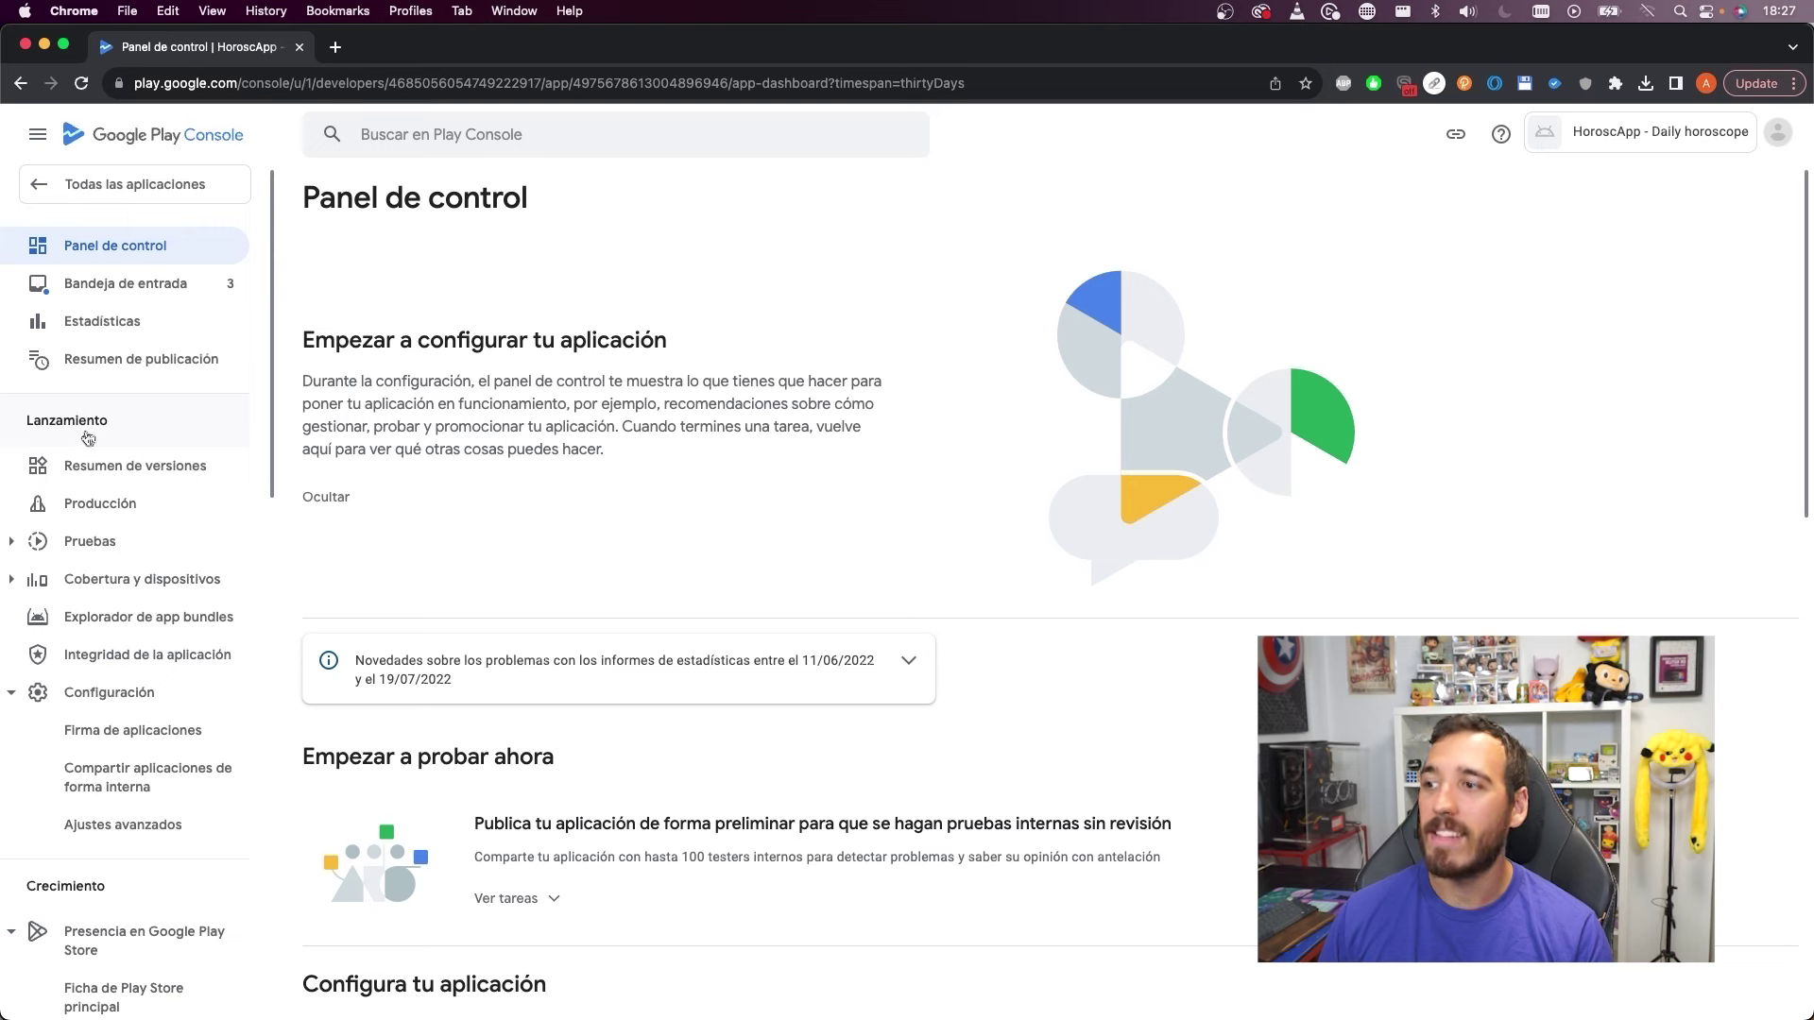
click(117, 513)
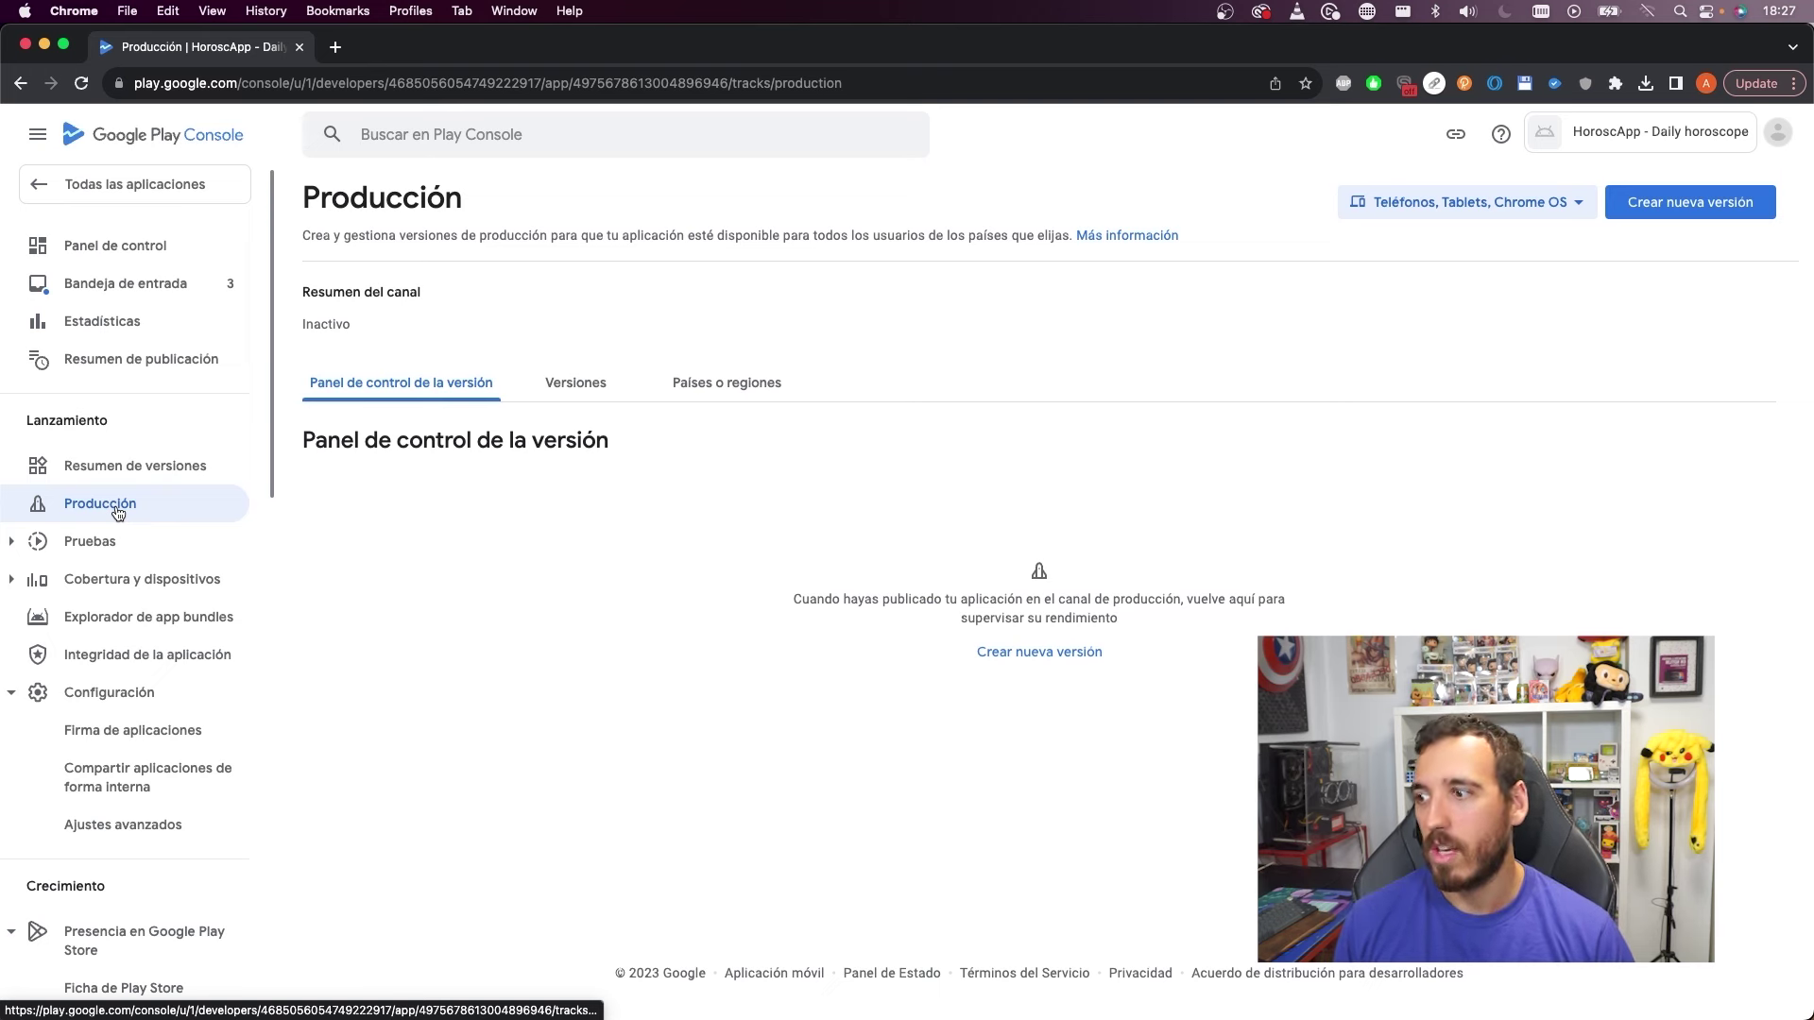
Expand the Pruebas section and begin a new production release with Crear nueva versión
click(15, 541)
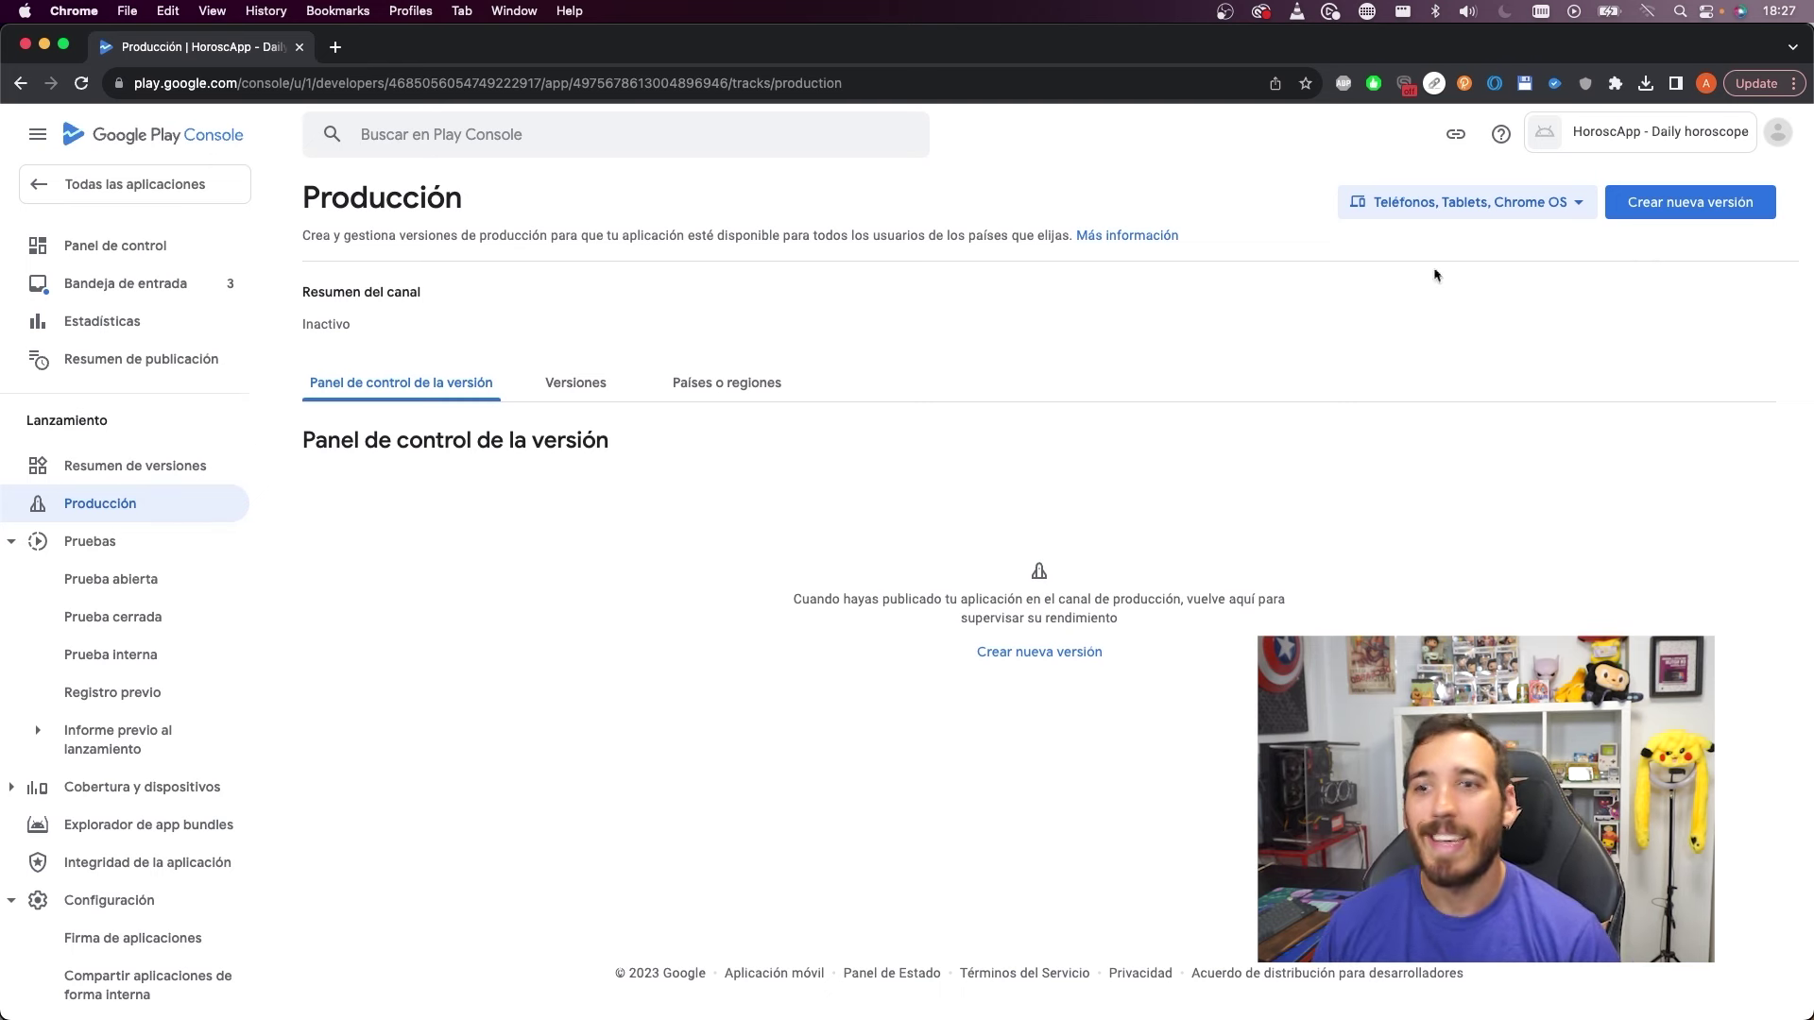
click(1668, 204)
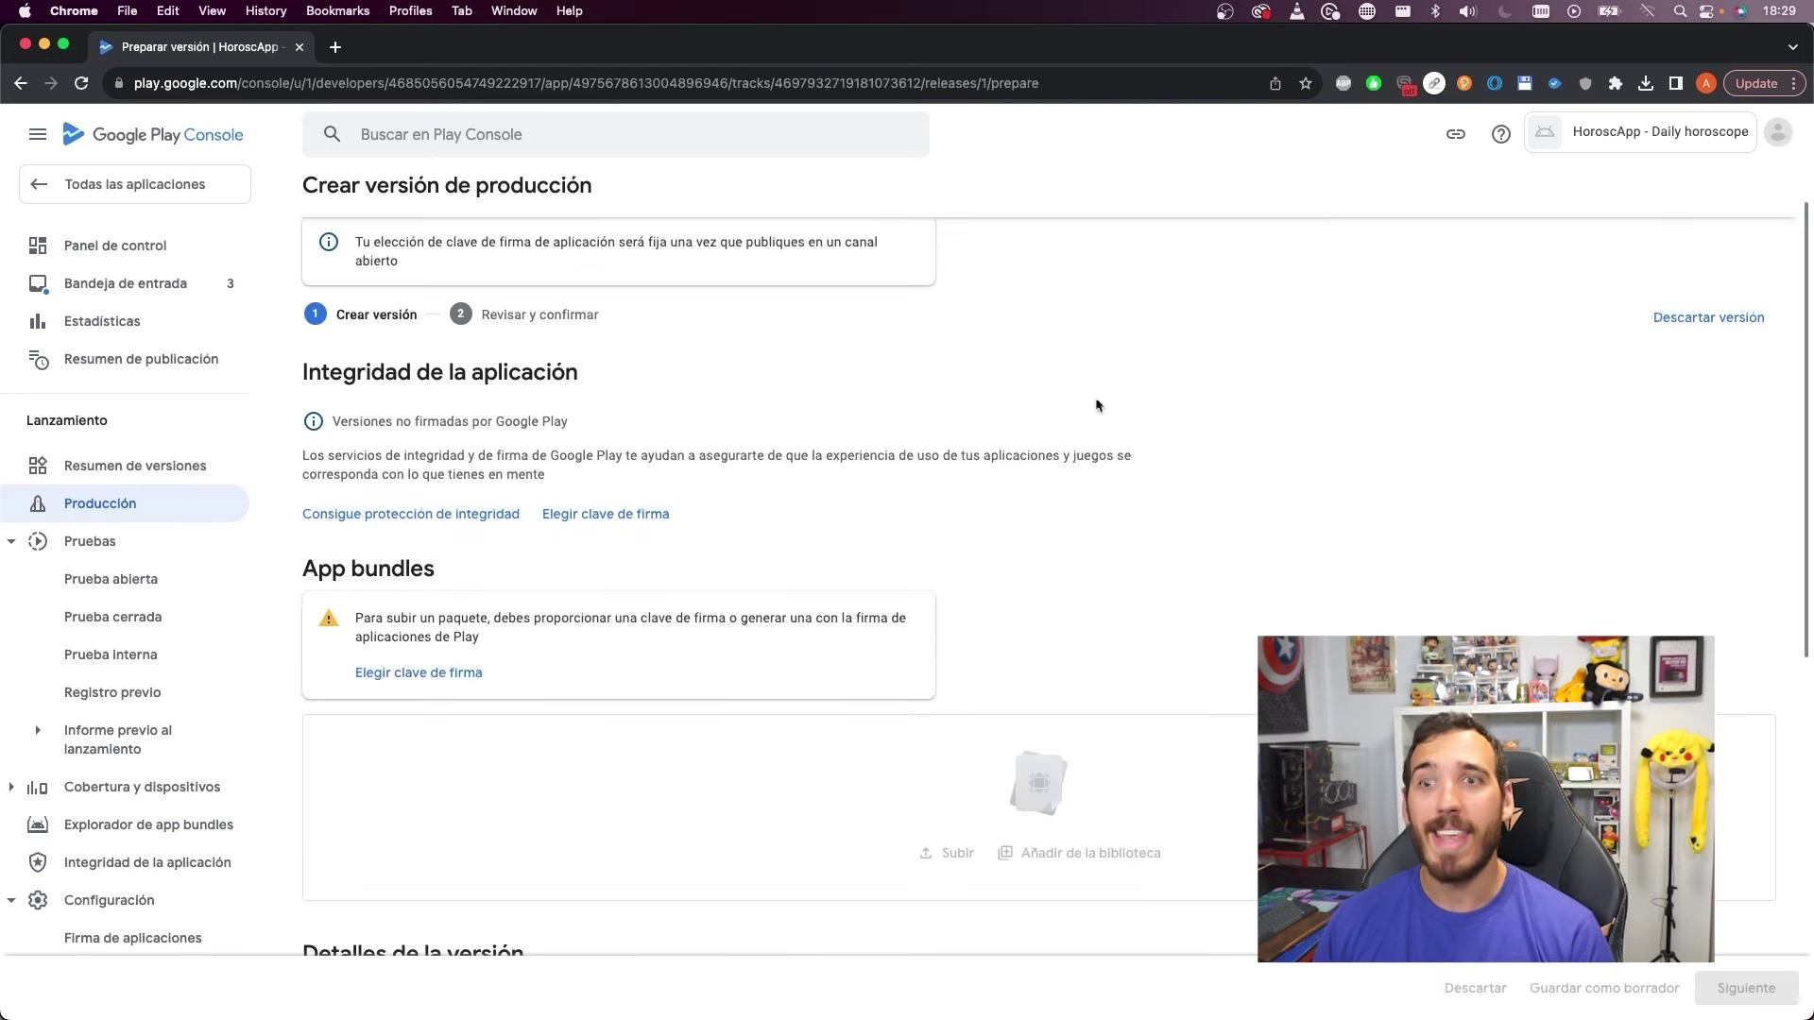
scroll(964, 421, up, 1)
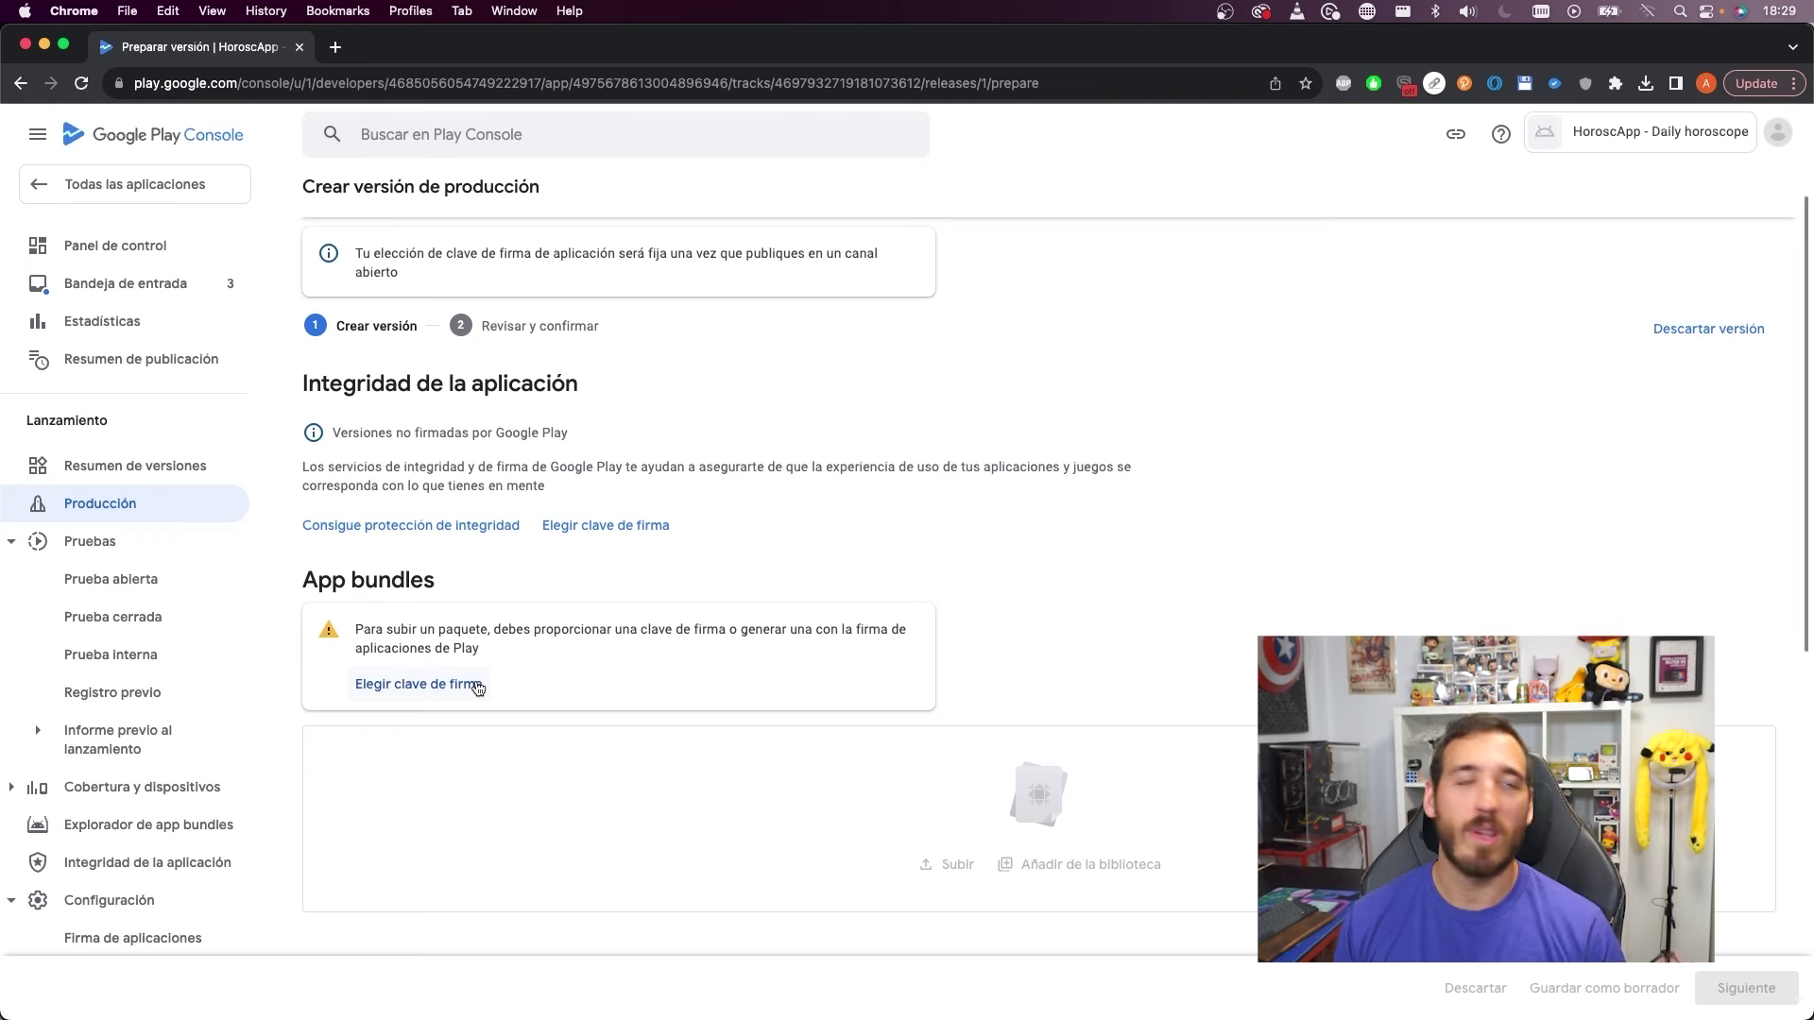
Let Google generate the app signing key and drag app-release.aab from Finder into the upload area
click(478, 688)
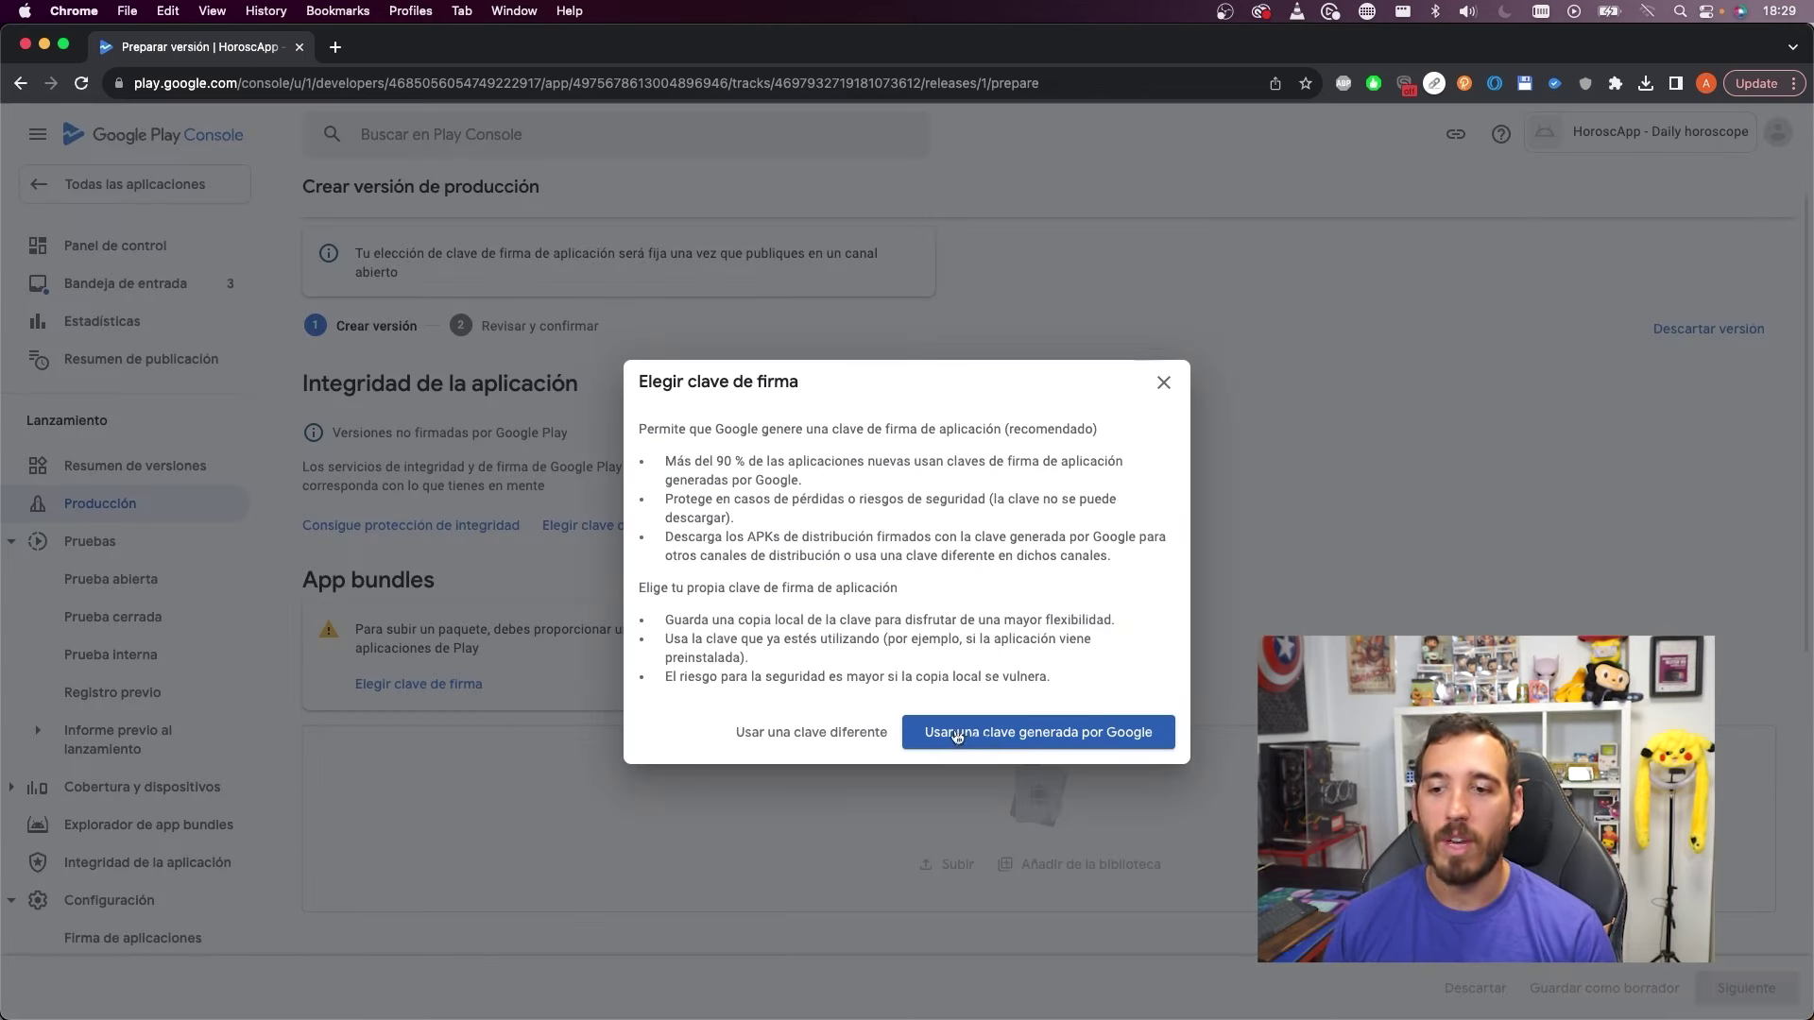
click(1023, 742)
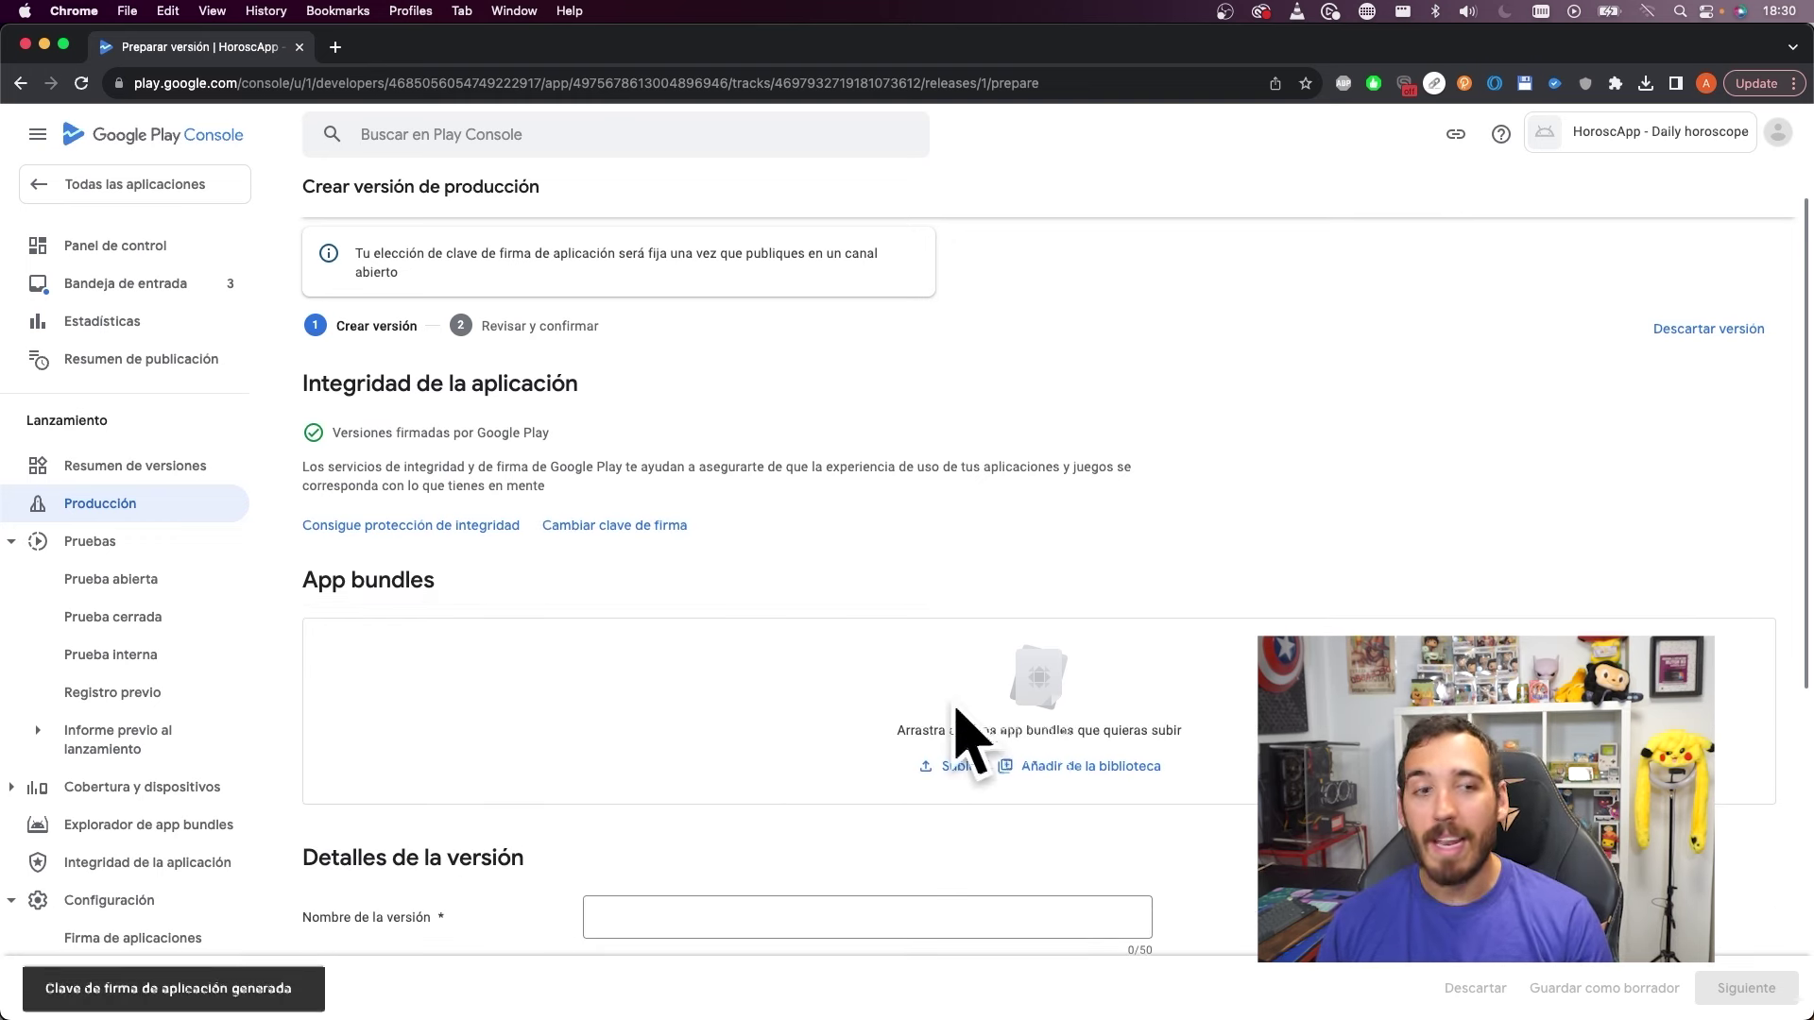
drag(1748, 302, 1271, 175)
drag(1214, 236, 961, 690)
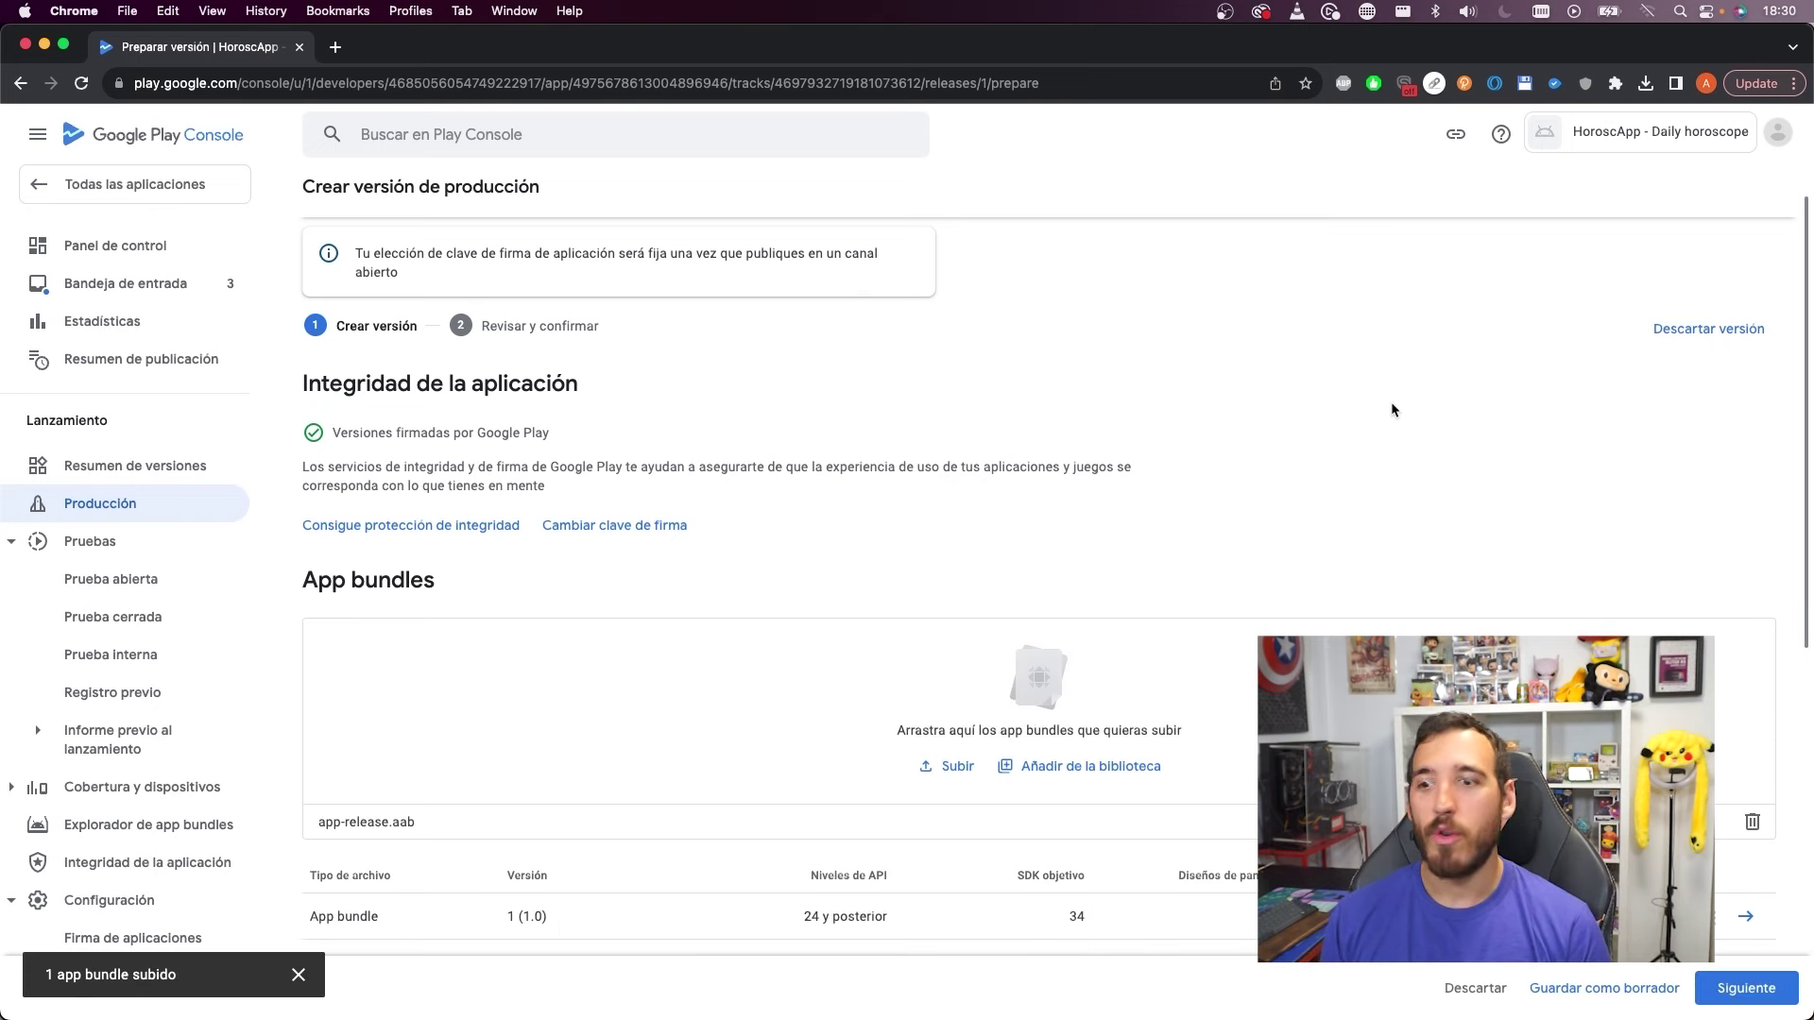
Scroll down the release form, selecting the bundle's version number along the way
scroll(1391, 410, down, 3)
scroll(1390, 417, down, 2)
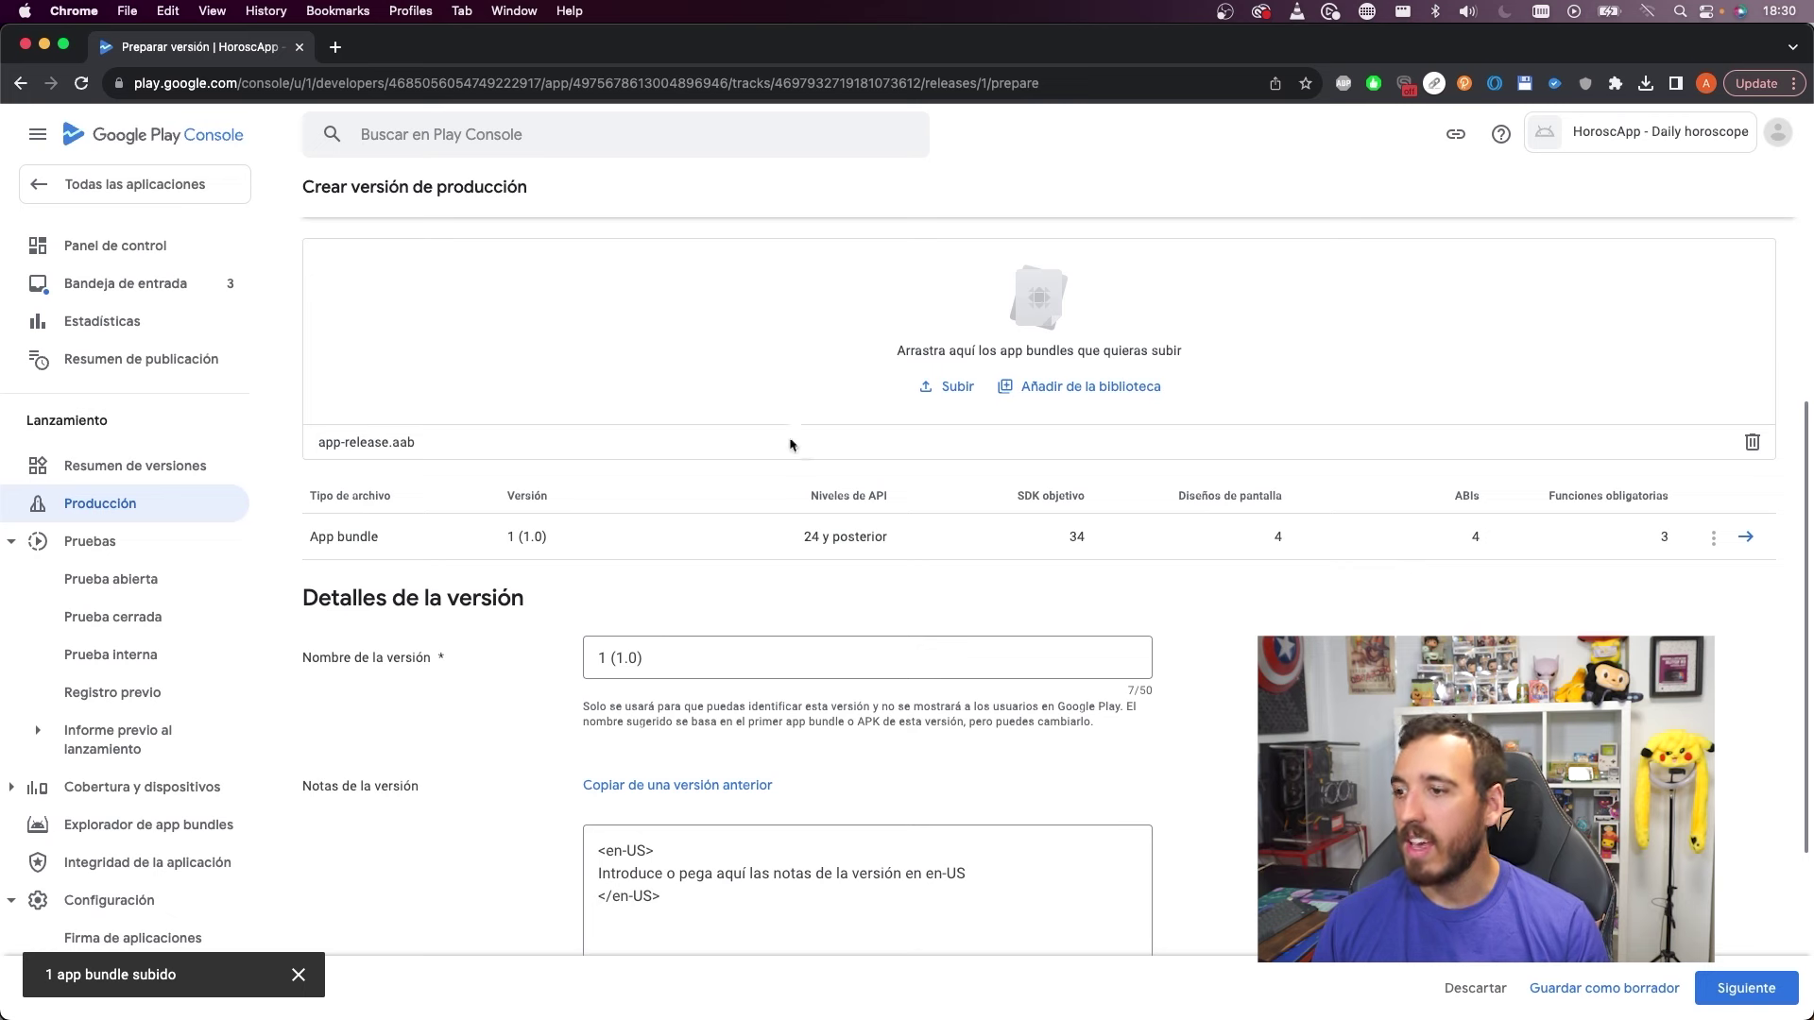
double_click(611, 661)
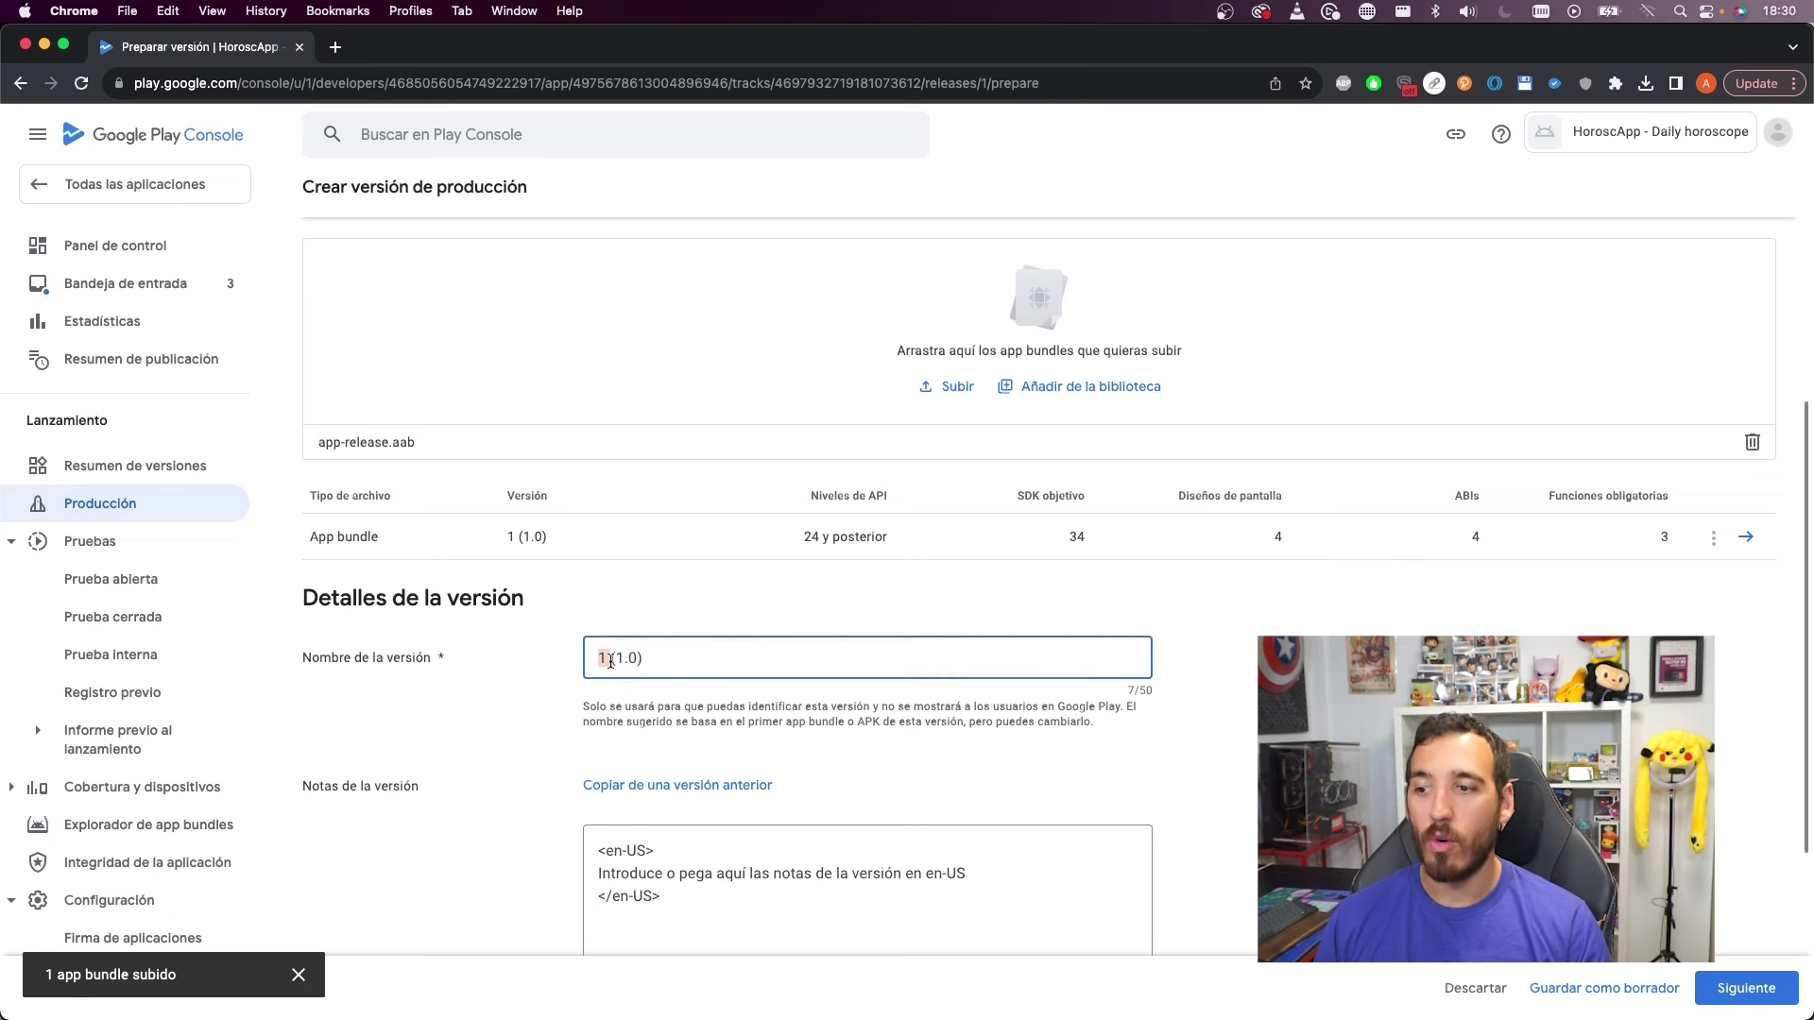
drag(617, 662, 634, 661)
scroll(623, 651, down, 4)
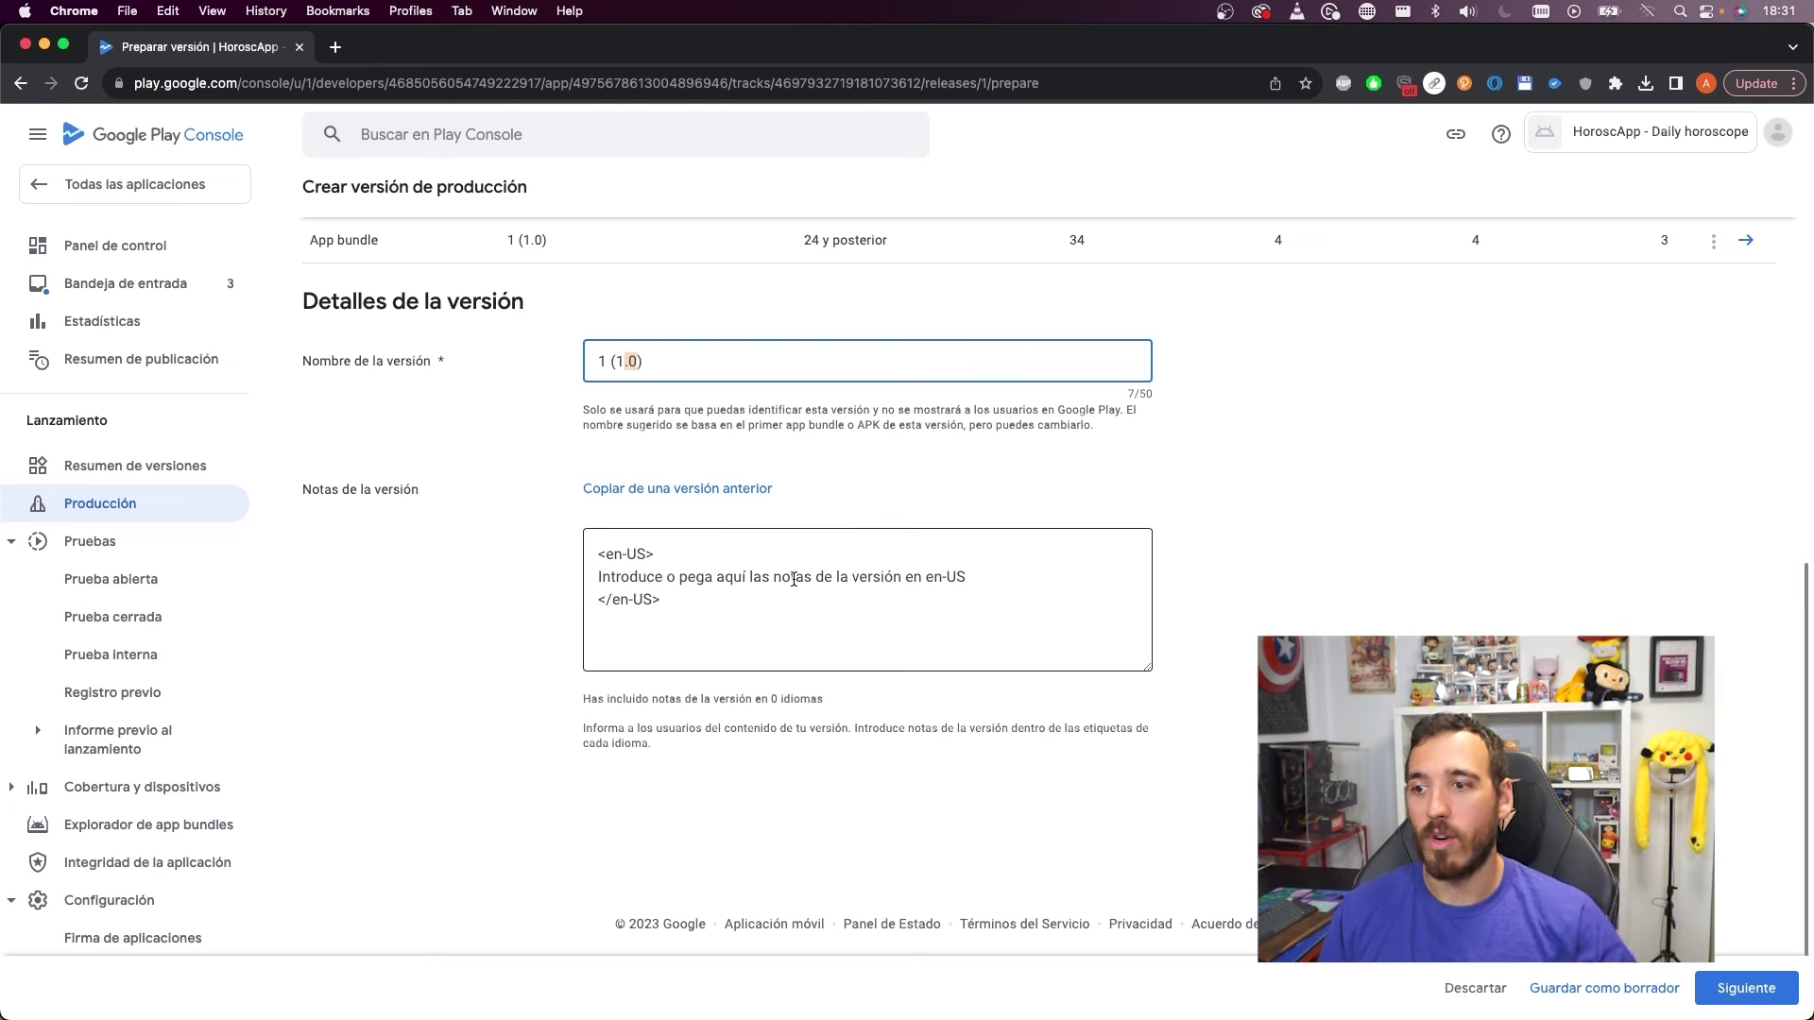
Replace the en-US placeholder release note with 'Try our first version'
drag(968, 576, 579, 575)
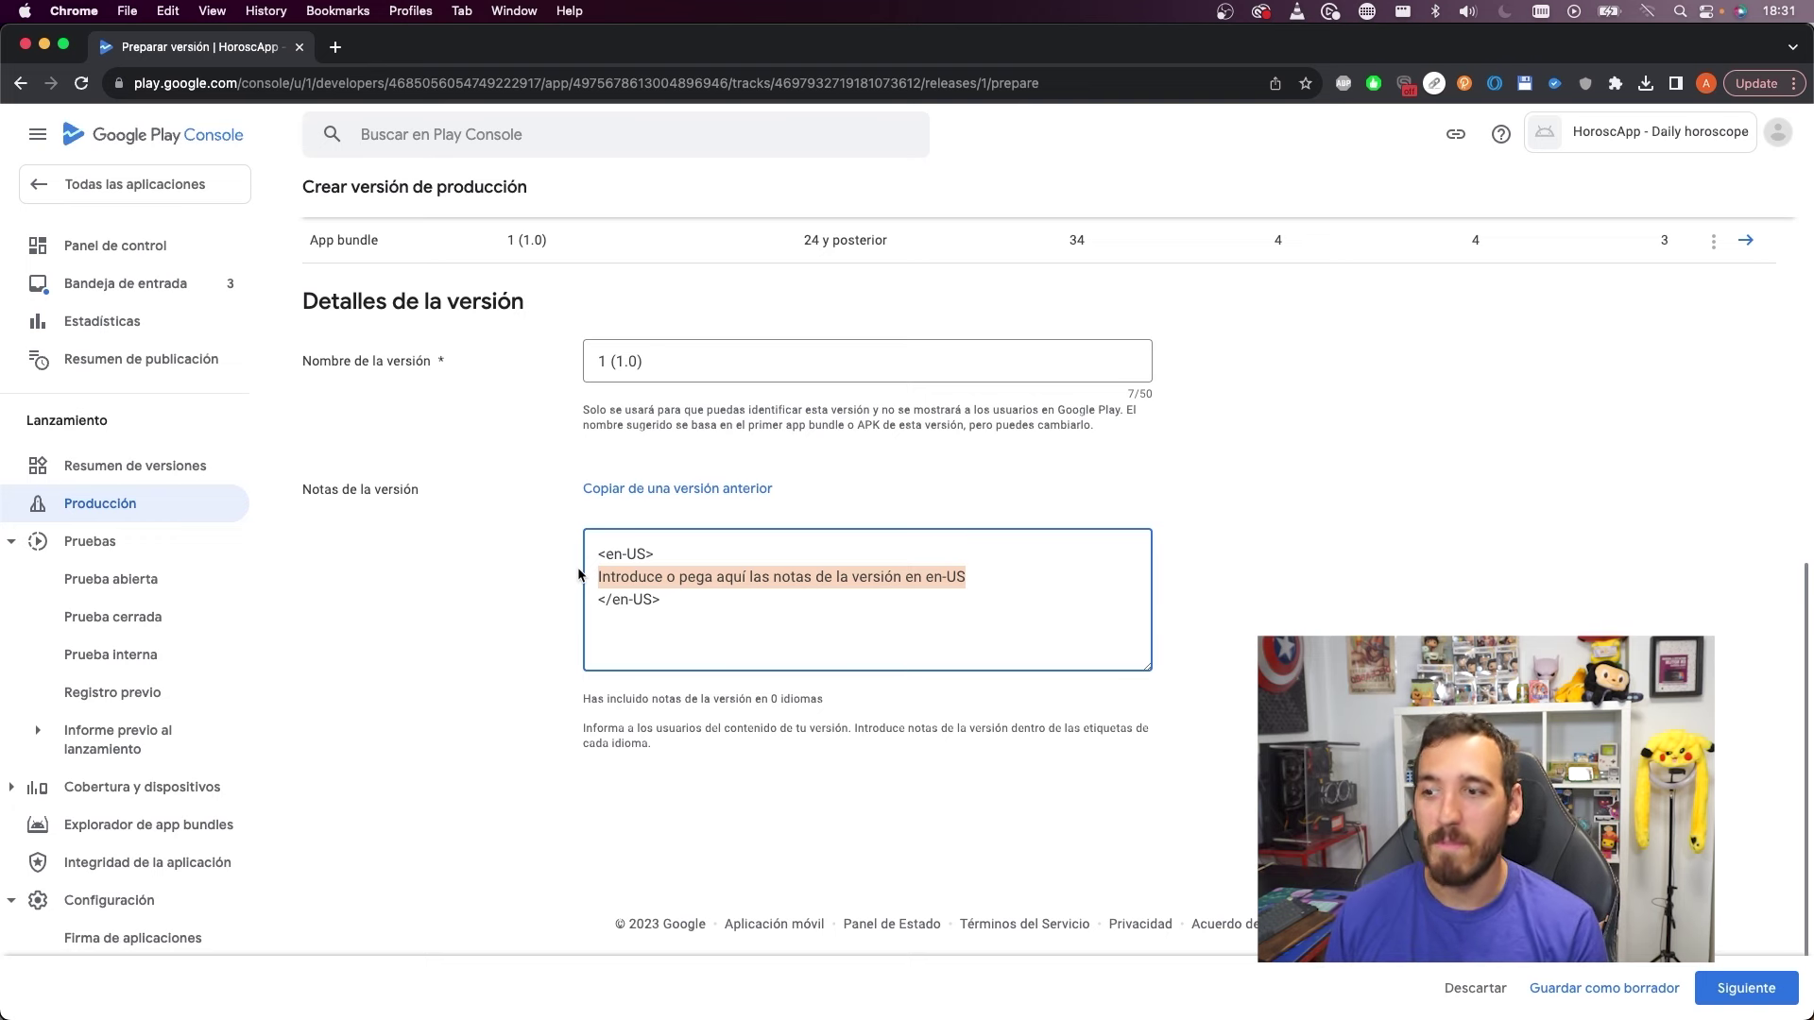
key(BackSpace)
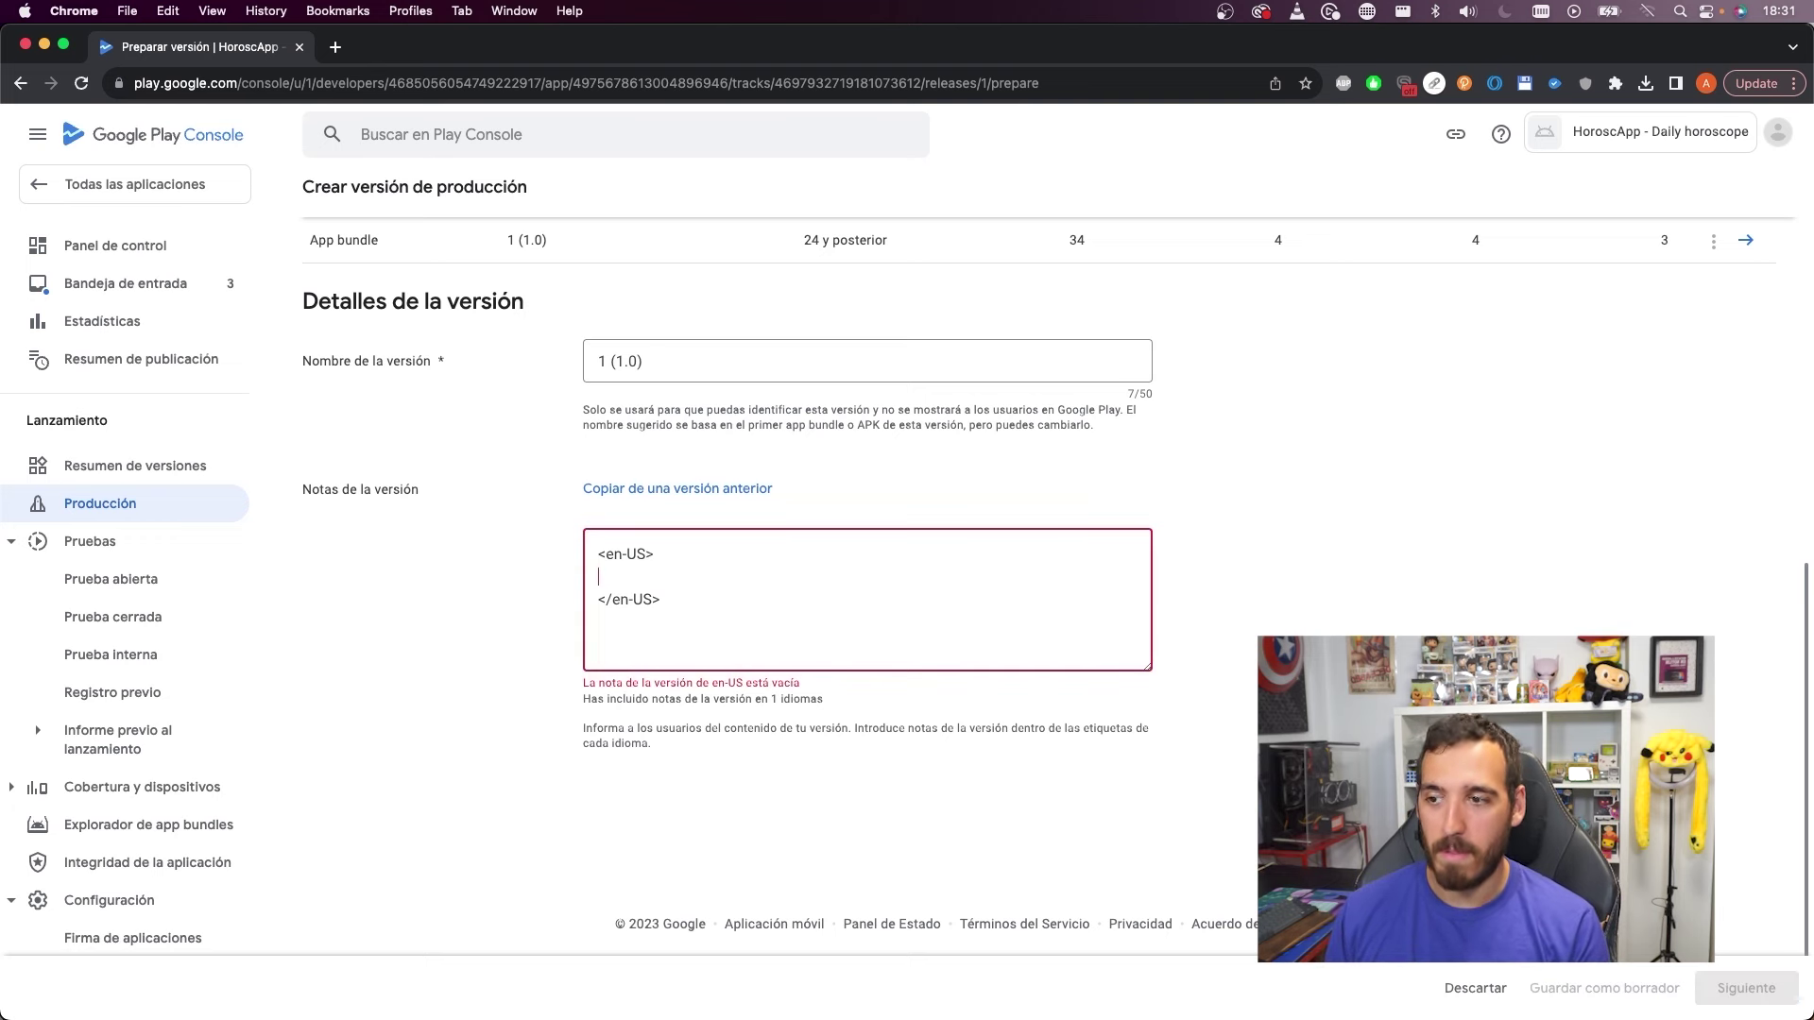
text(d)
key(BackSpace)
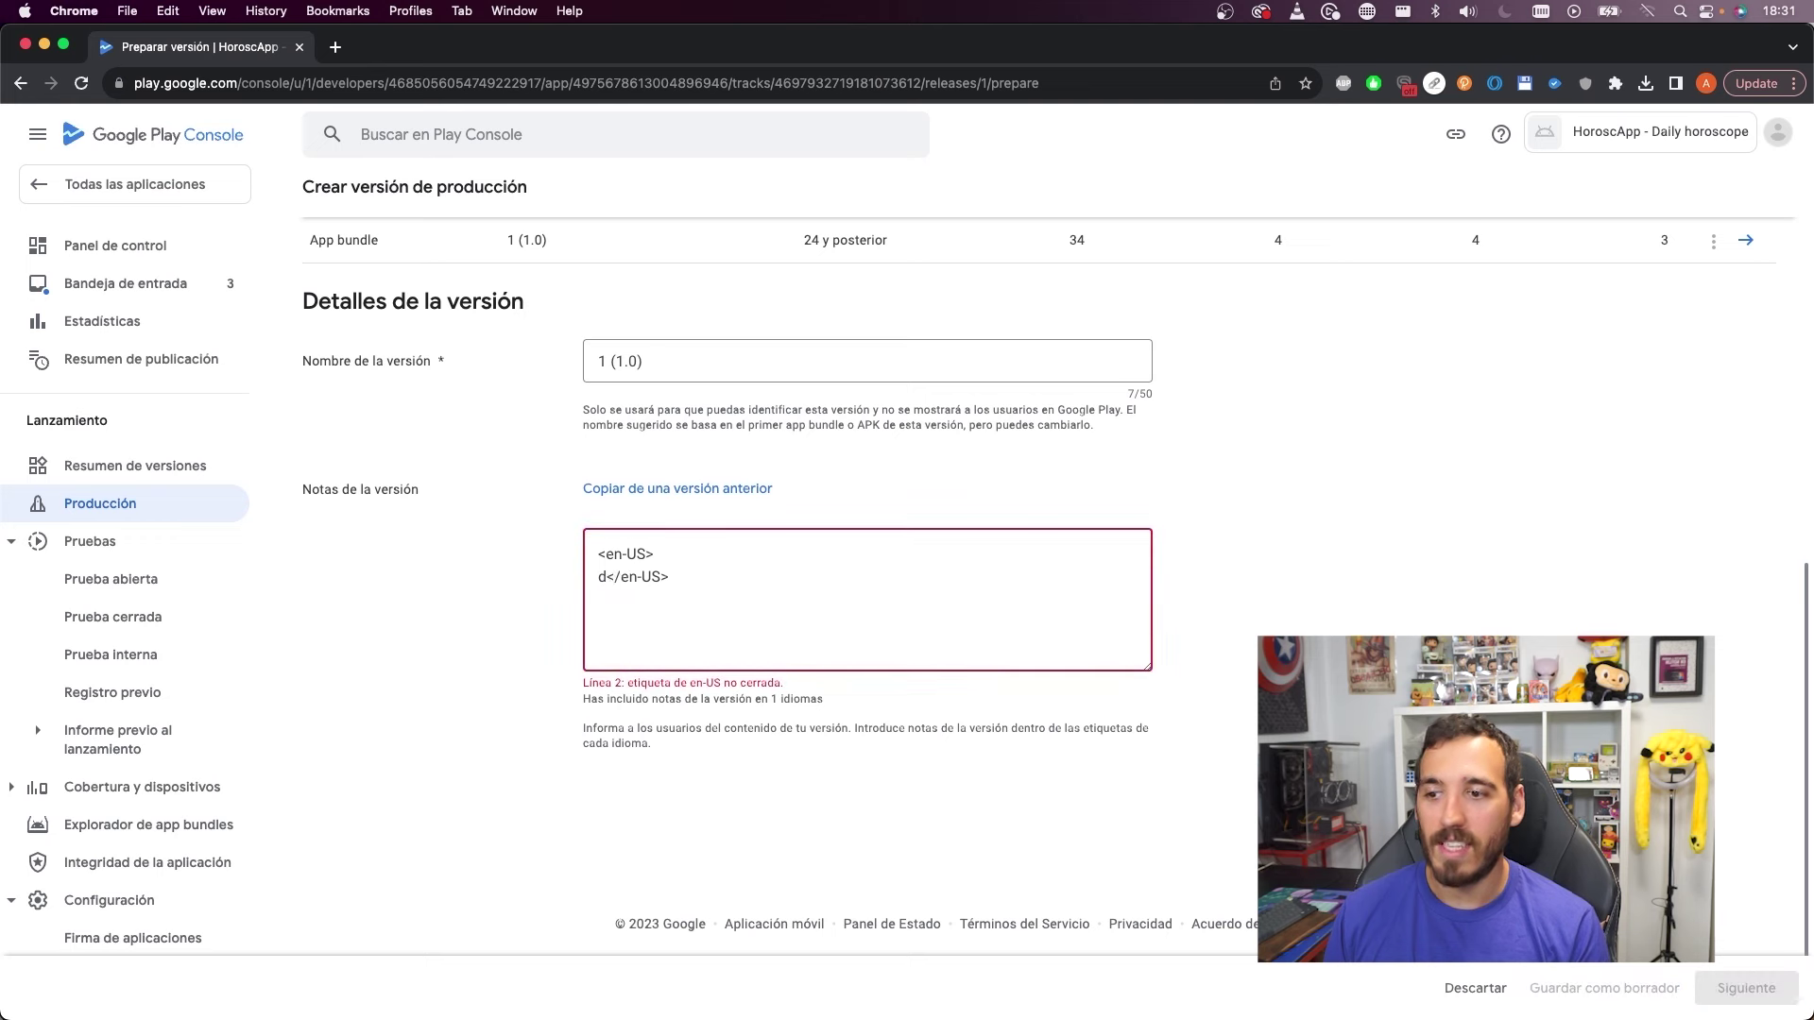
key(Return)
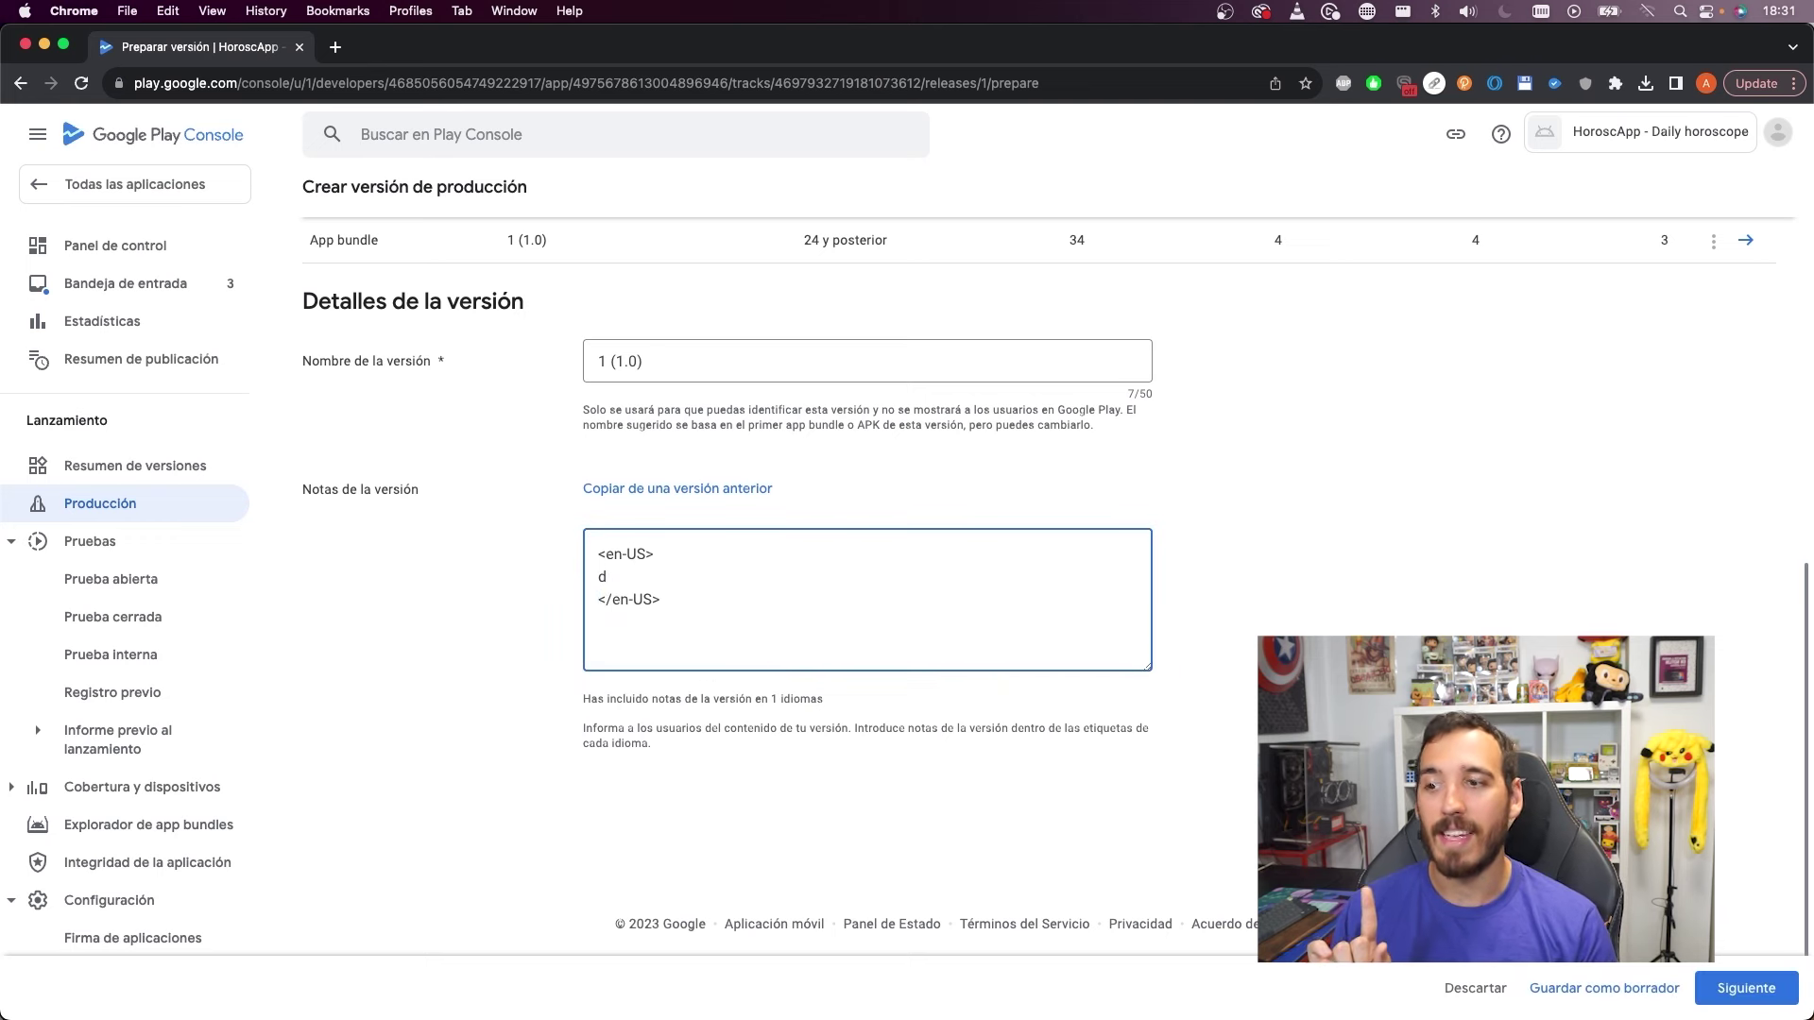
drag(649, 579, 549, 591)
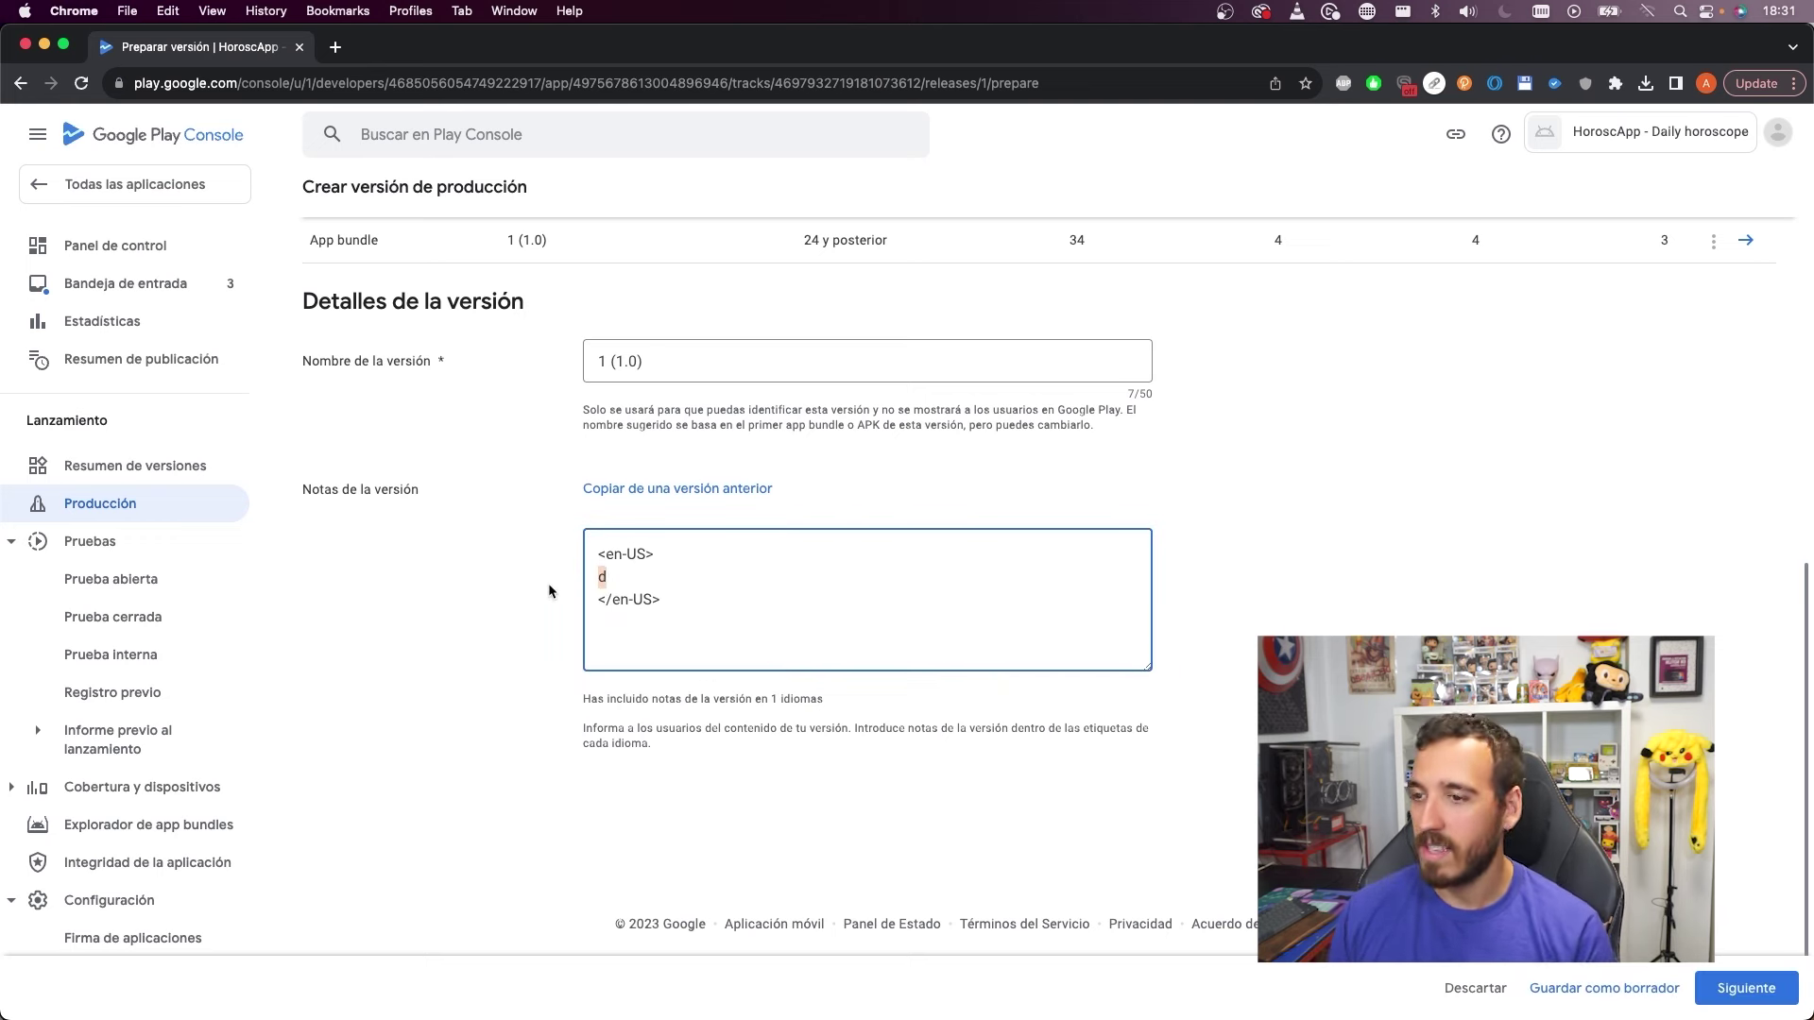
text(d)
key(Delete)
text(dawdawdaw</en-US>)
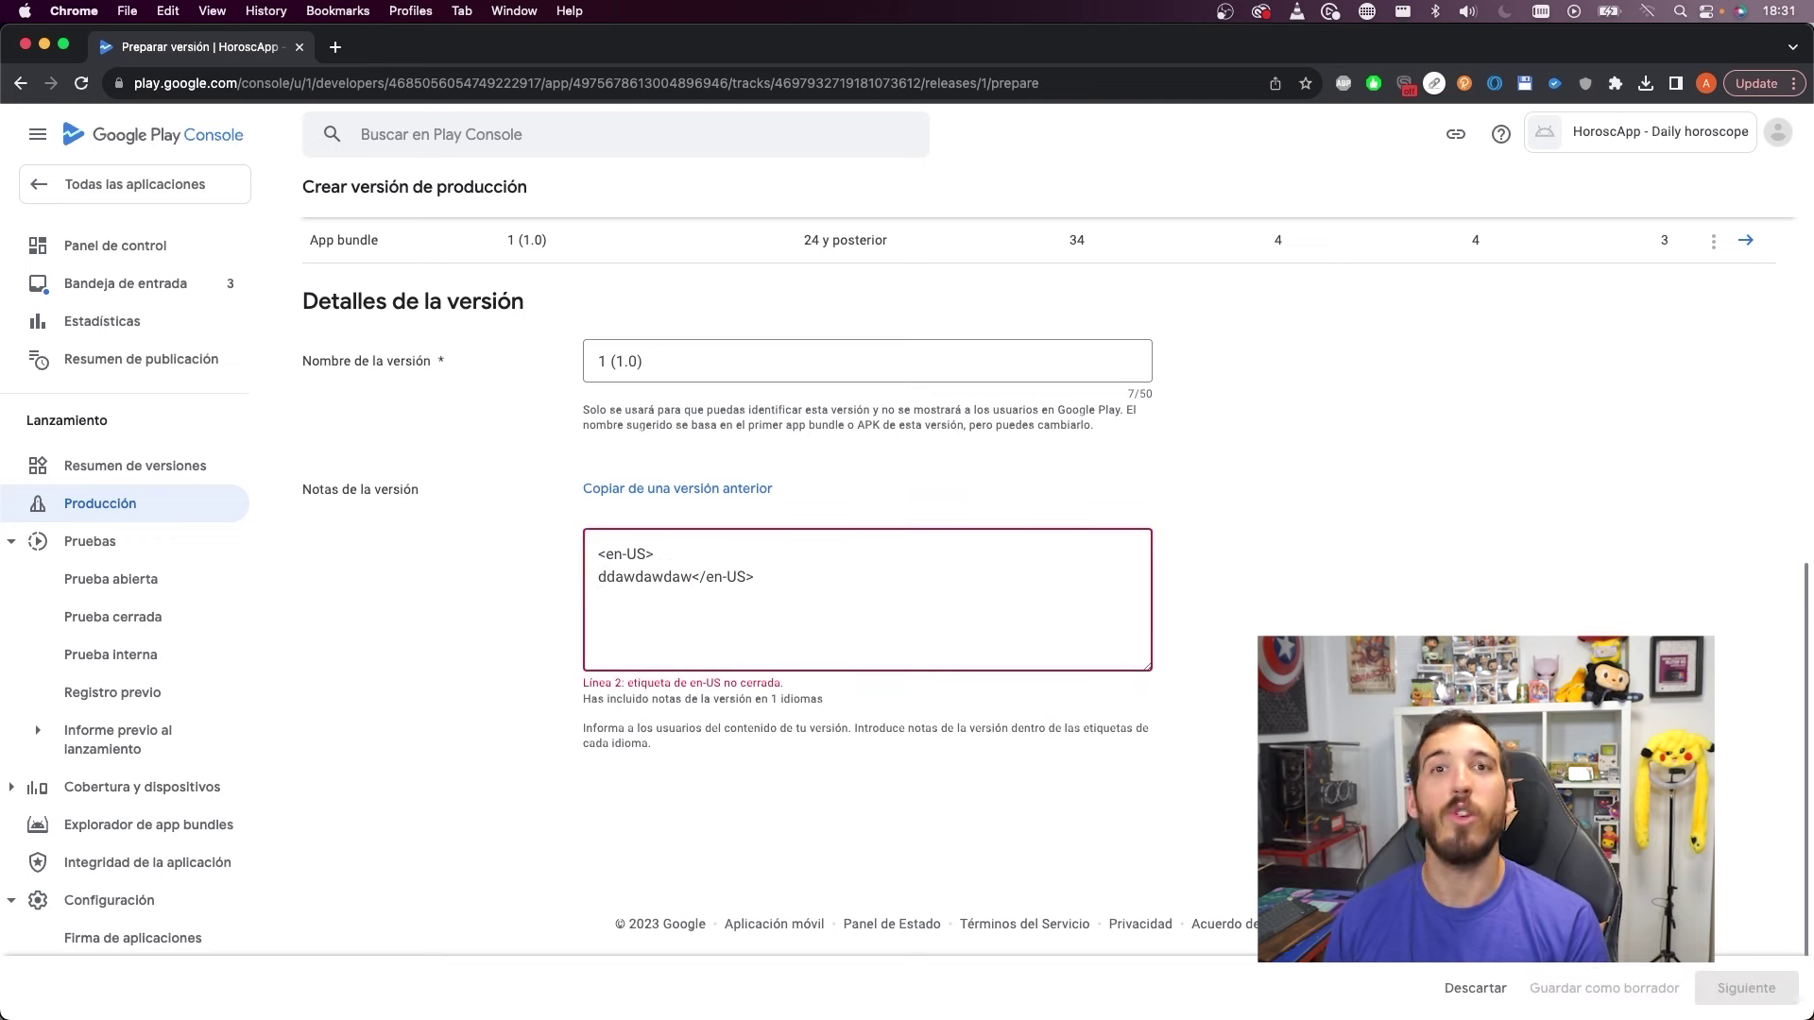
key(Return)
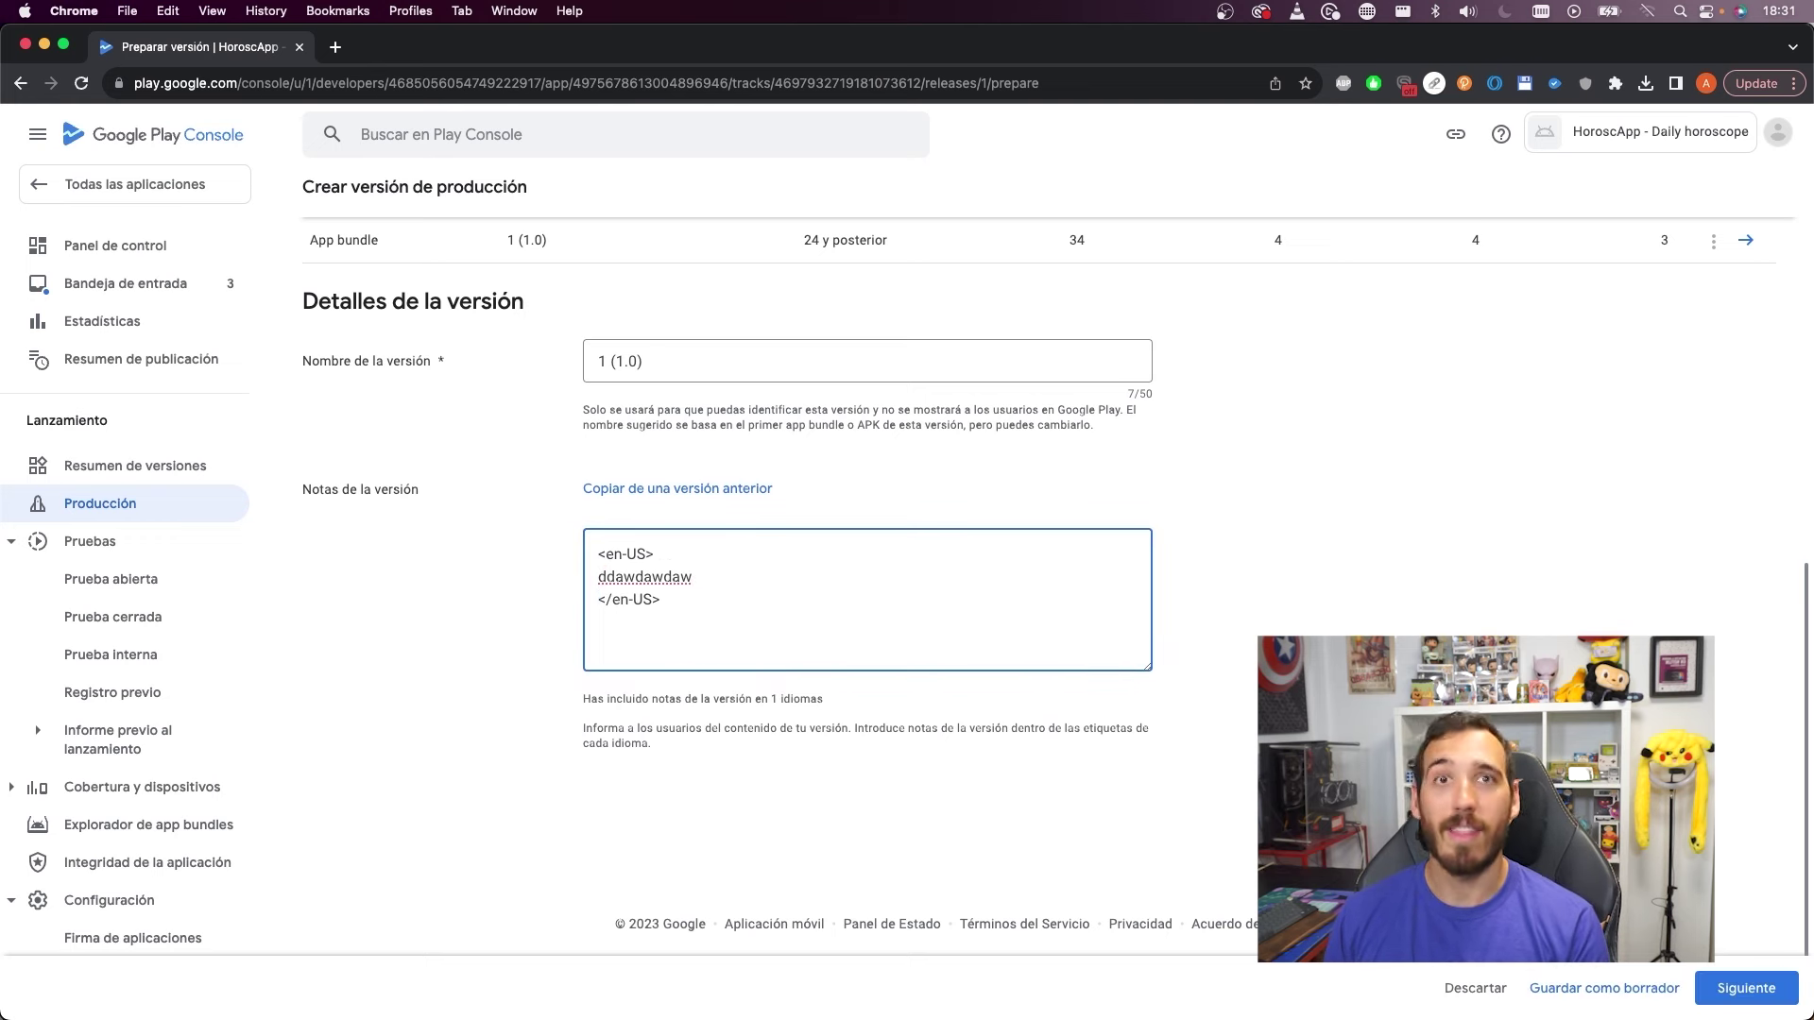
double_click(625, 576)
text(Try ou)
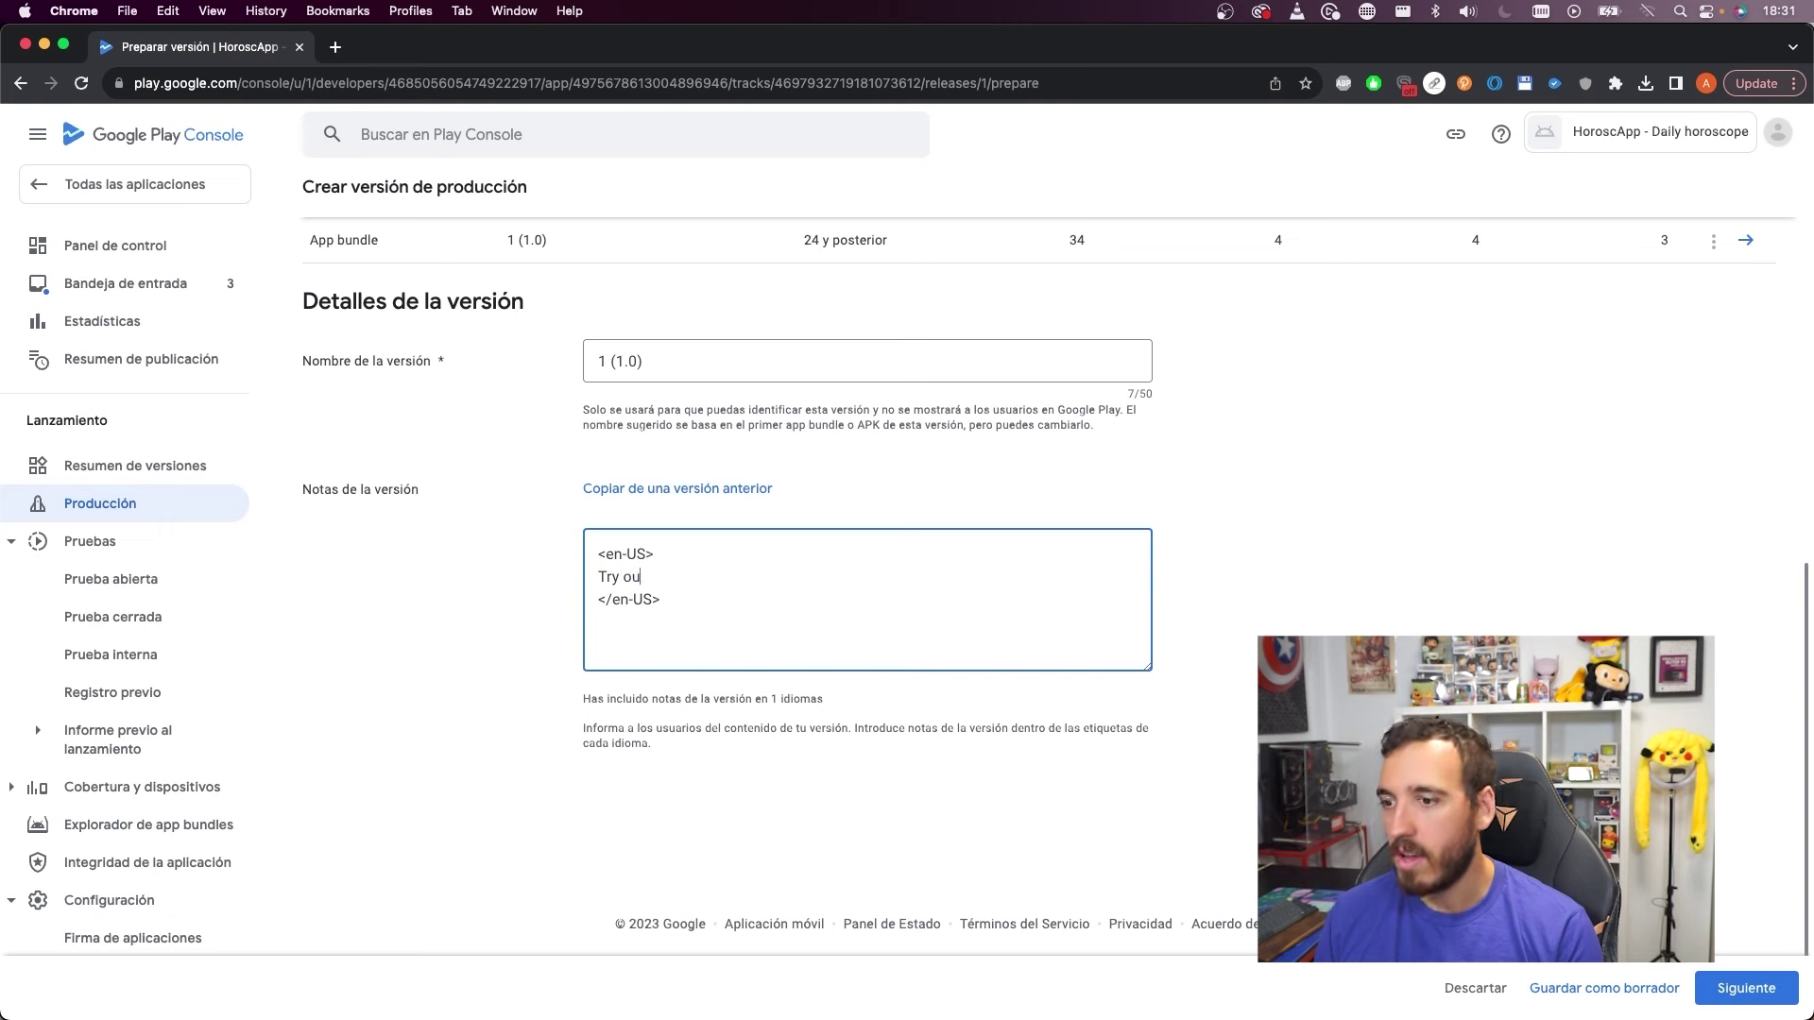
text(r first version)
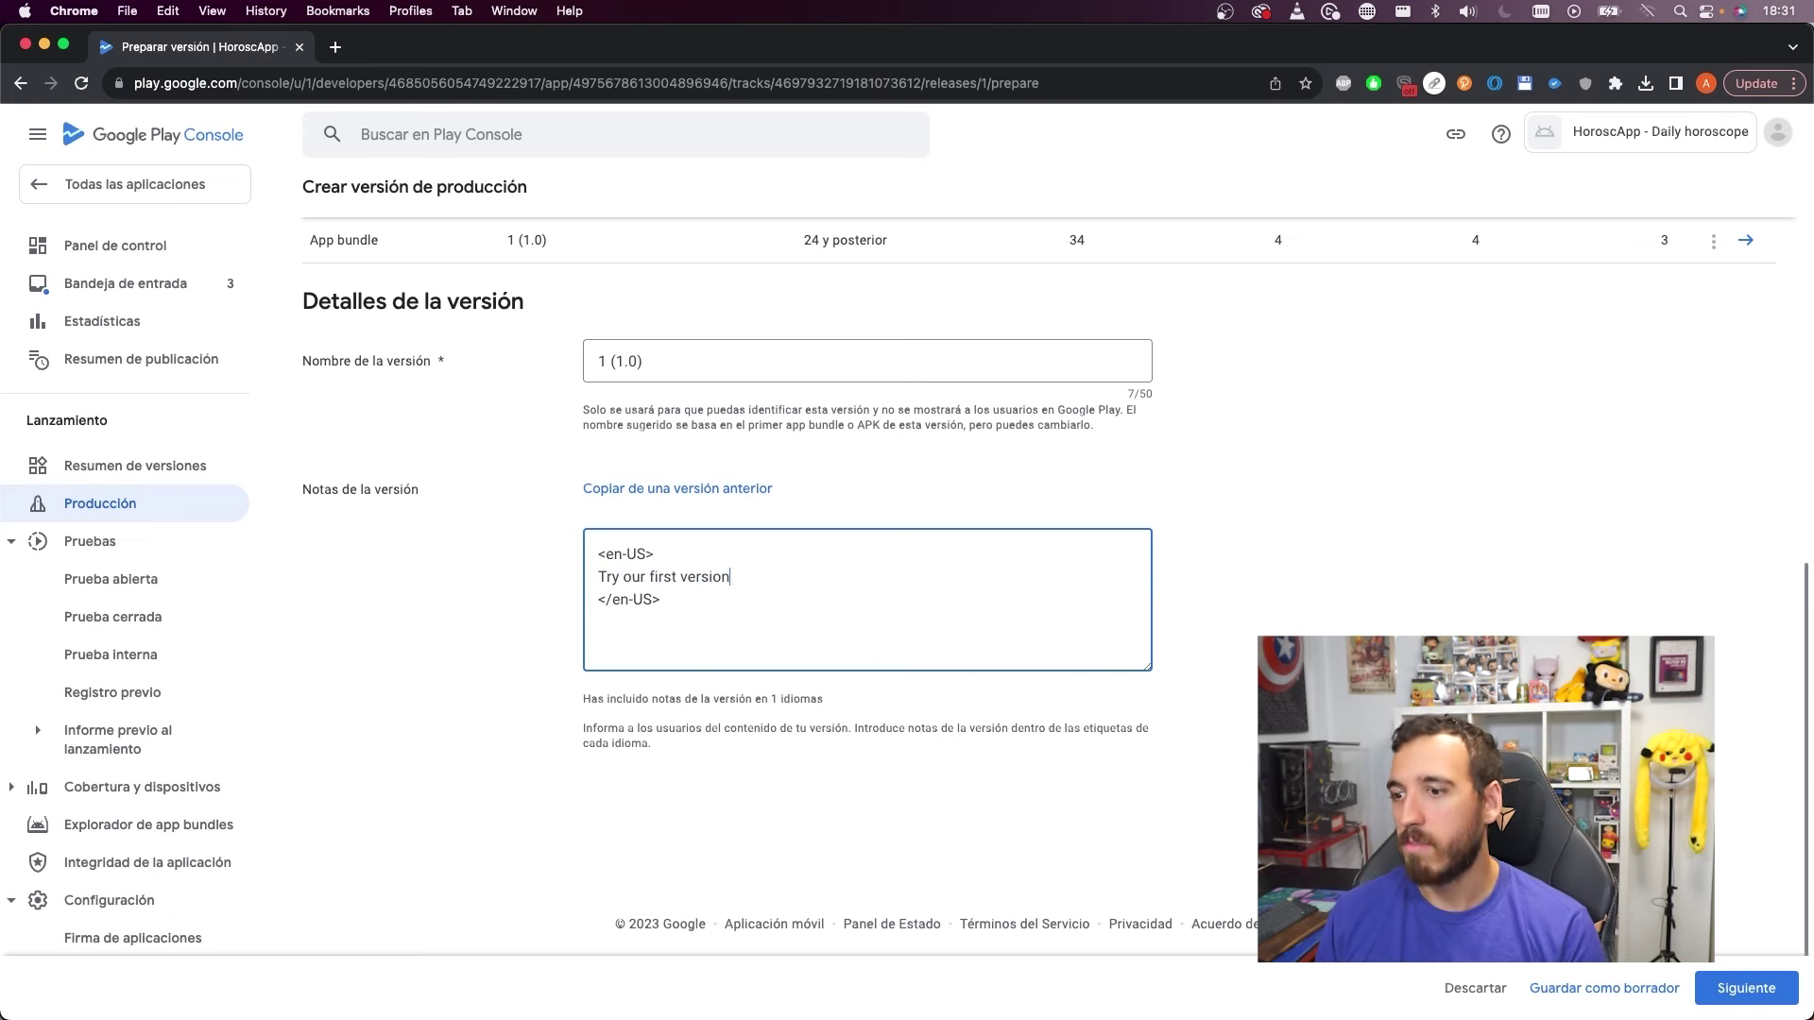
Scroll back up and select the bundle's version name 1 (1.0)
scroll(1168, 626, up, 2)
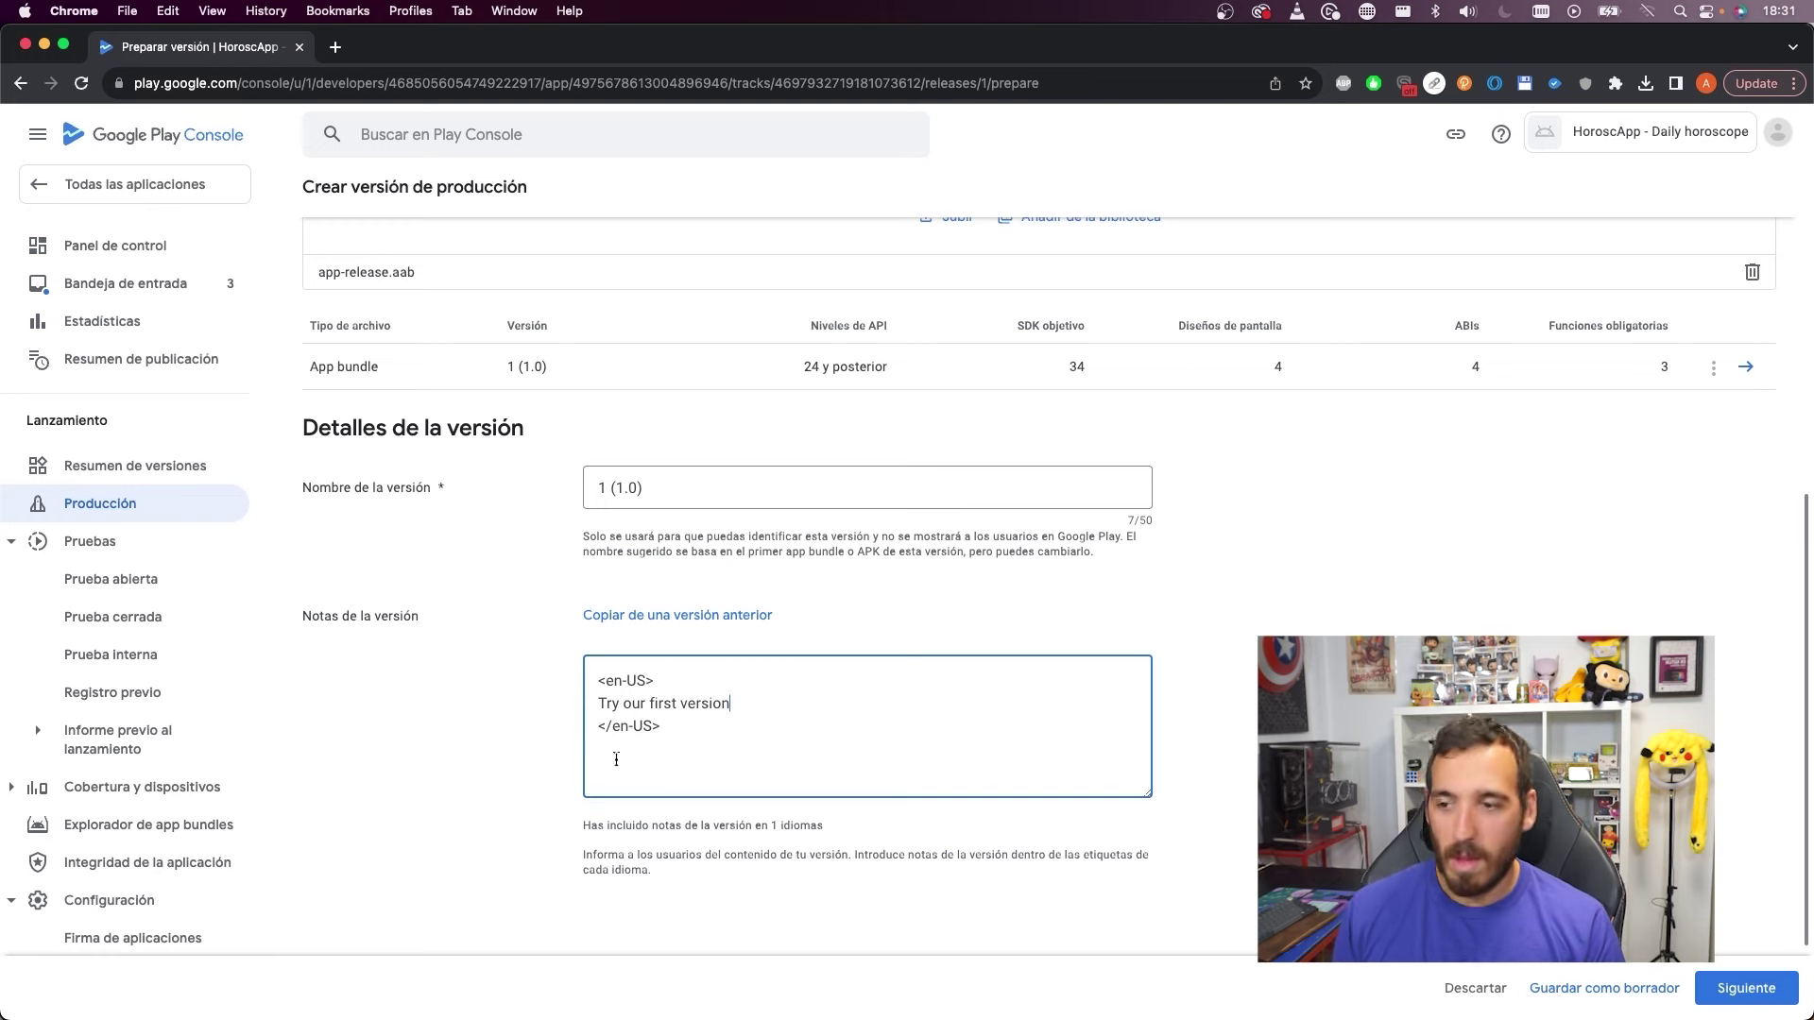
scroll(772, 706, up, 2)
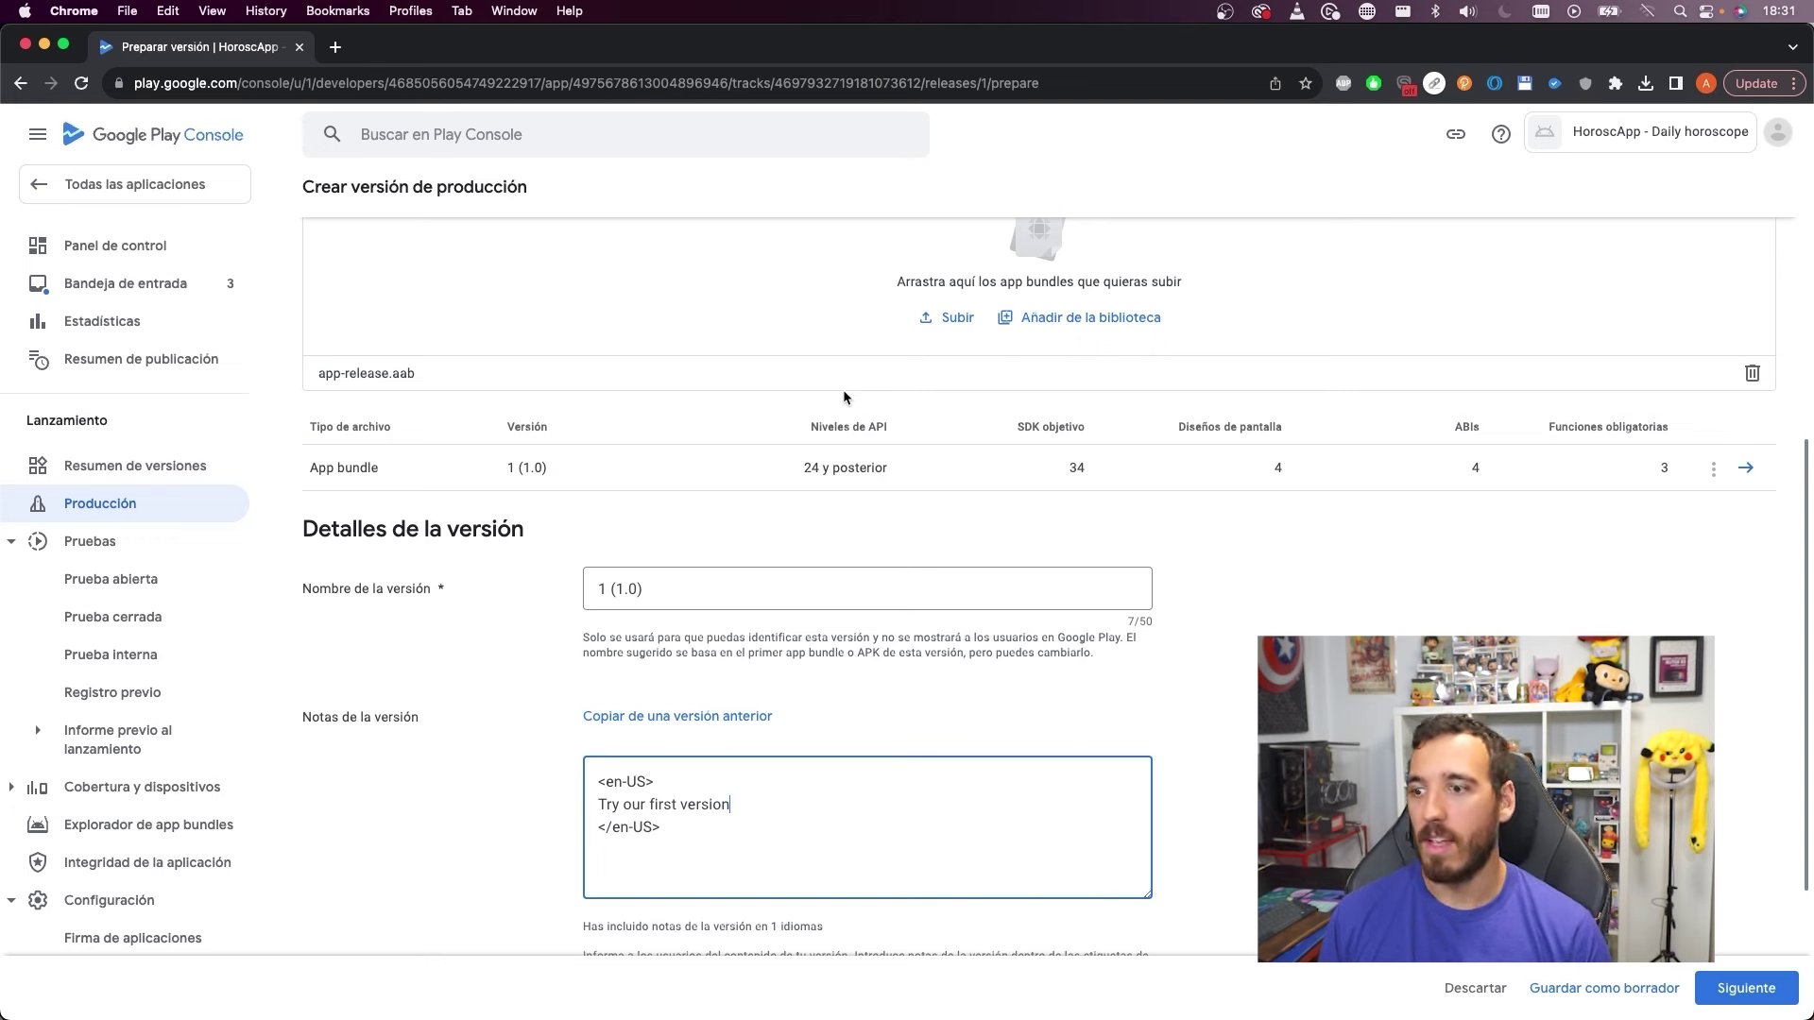
click(658, 592)
drag(658, 592, 587, 597)
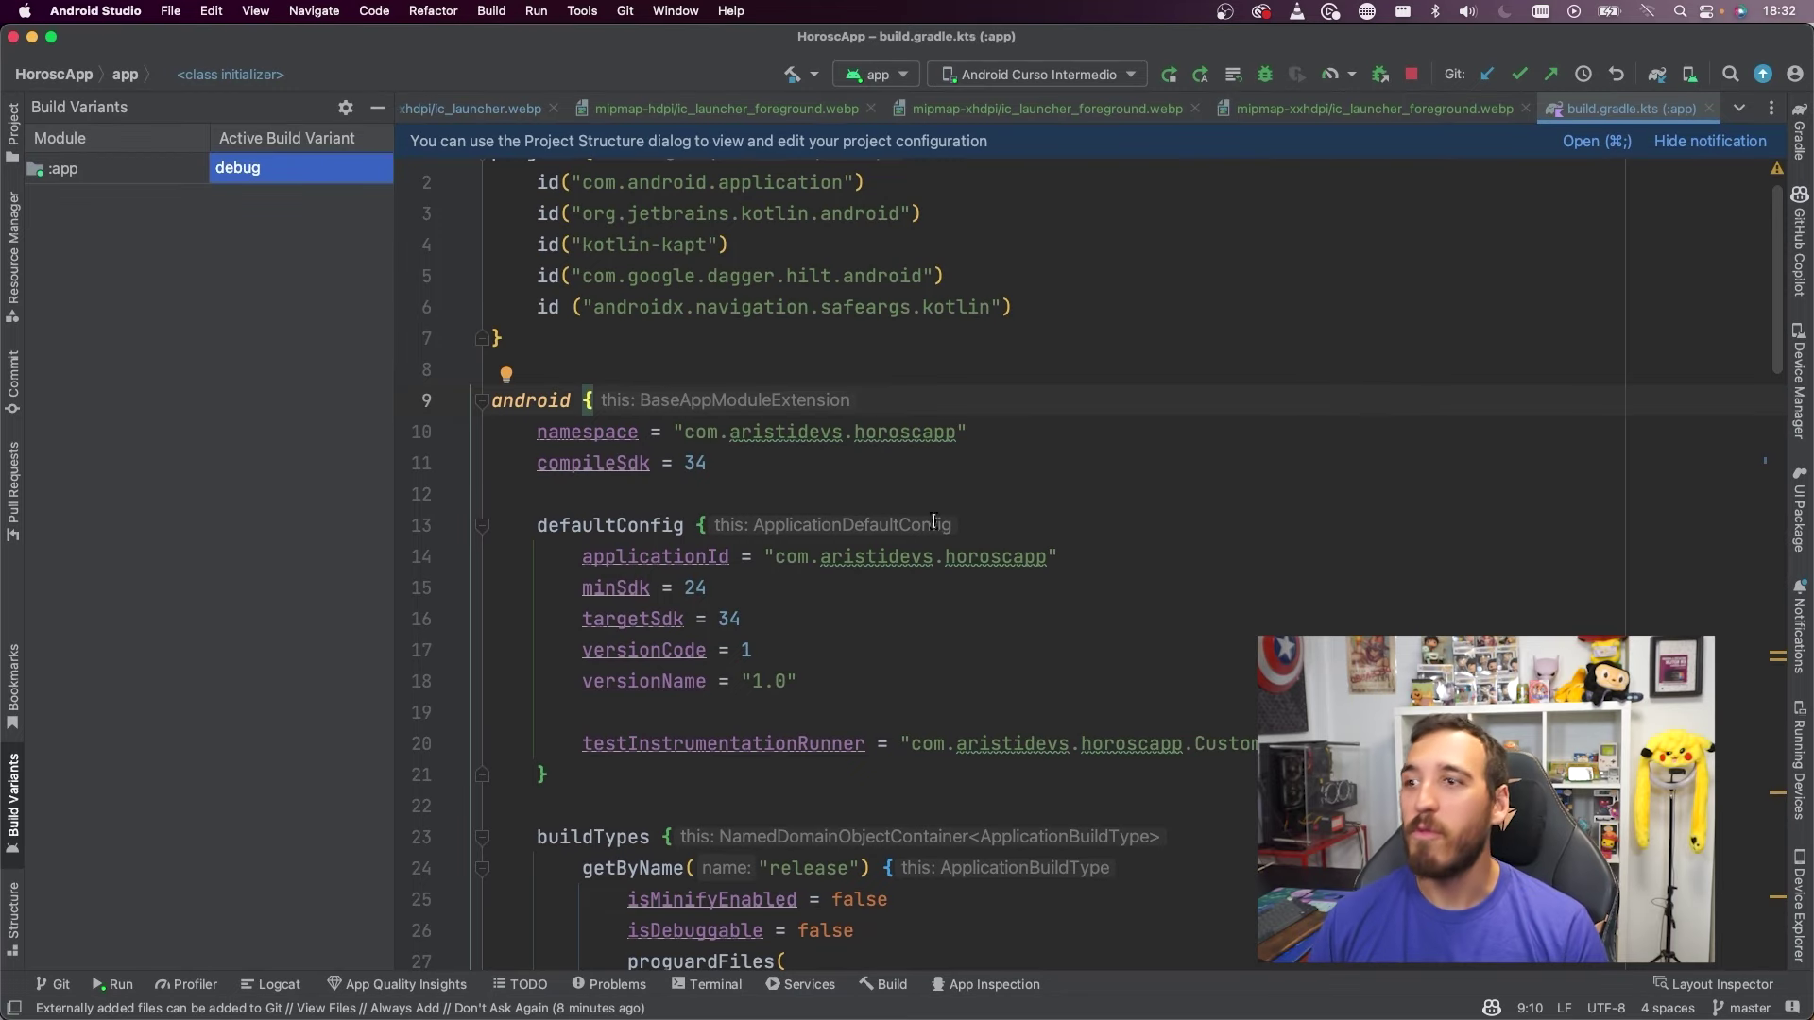
Inspect compileSdk 34, versionCode 1 and versionName "1.0" in build.gradle.kts, then return to Play Console
click(377, 107)
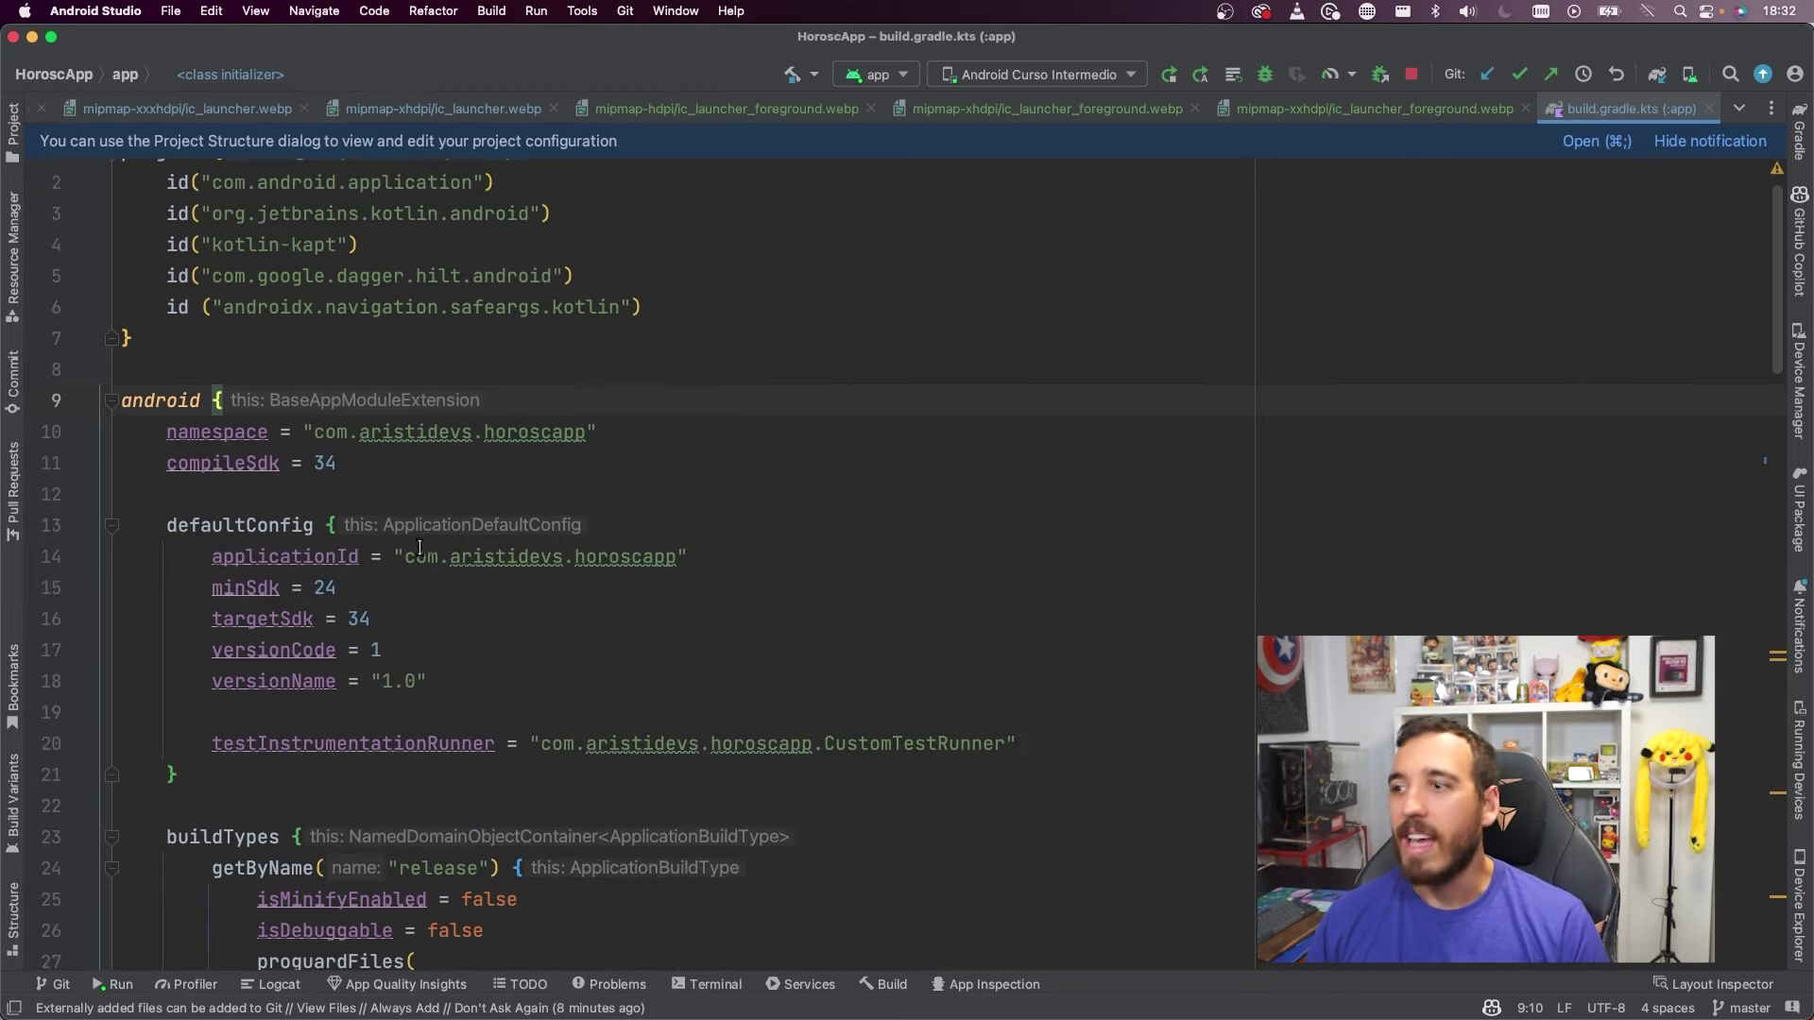
scroll(252, 431, down, 1)
double_click(325, 426)
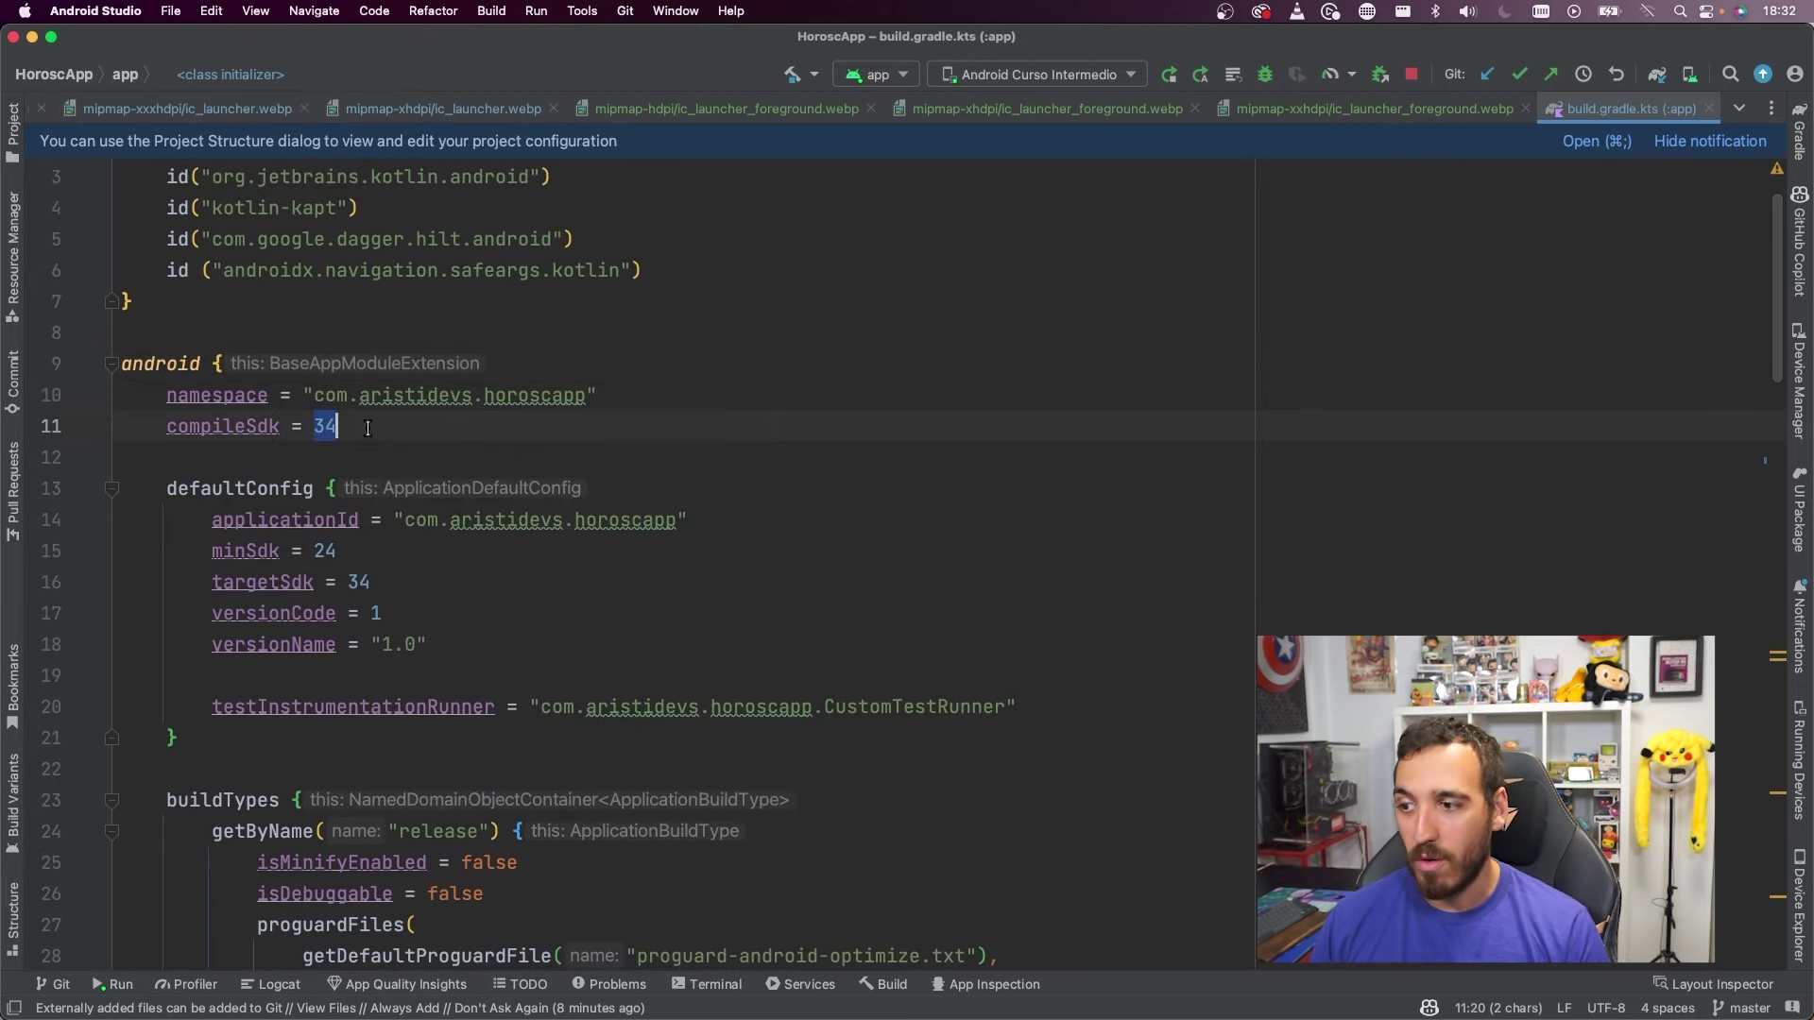
scroll(415, 545, down, 3)
drag(381, 528, 416, 526)
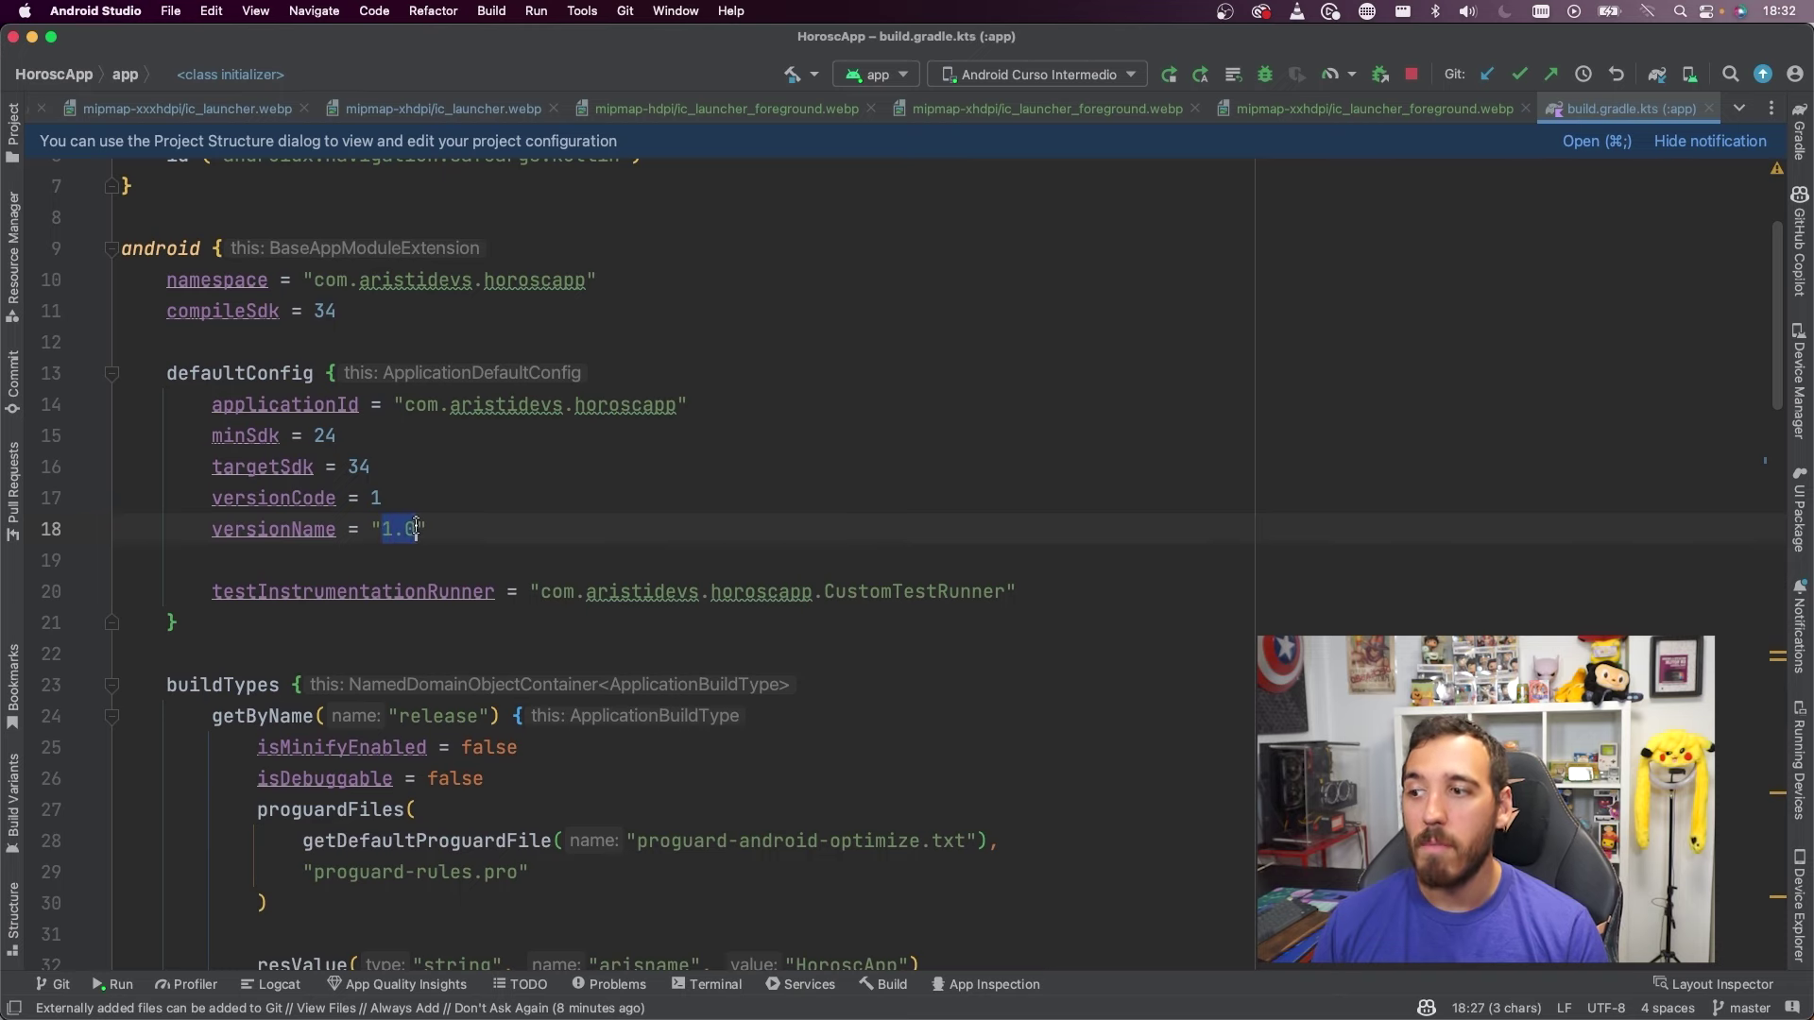
click(372, 498)
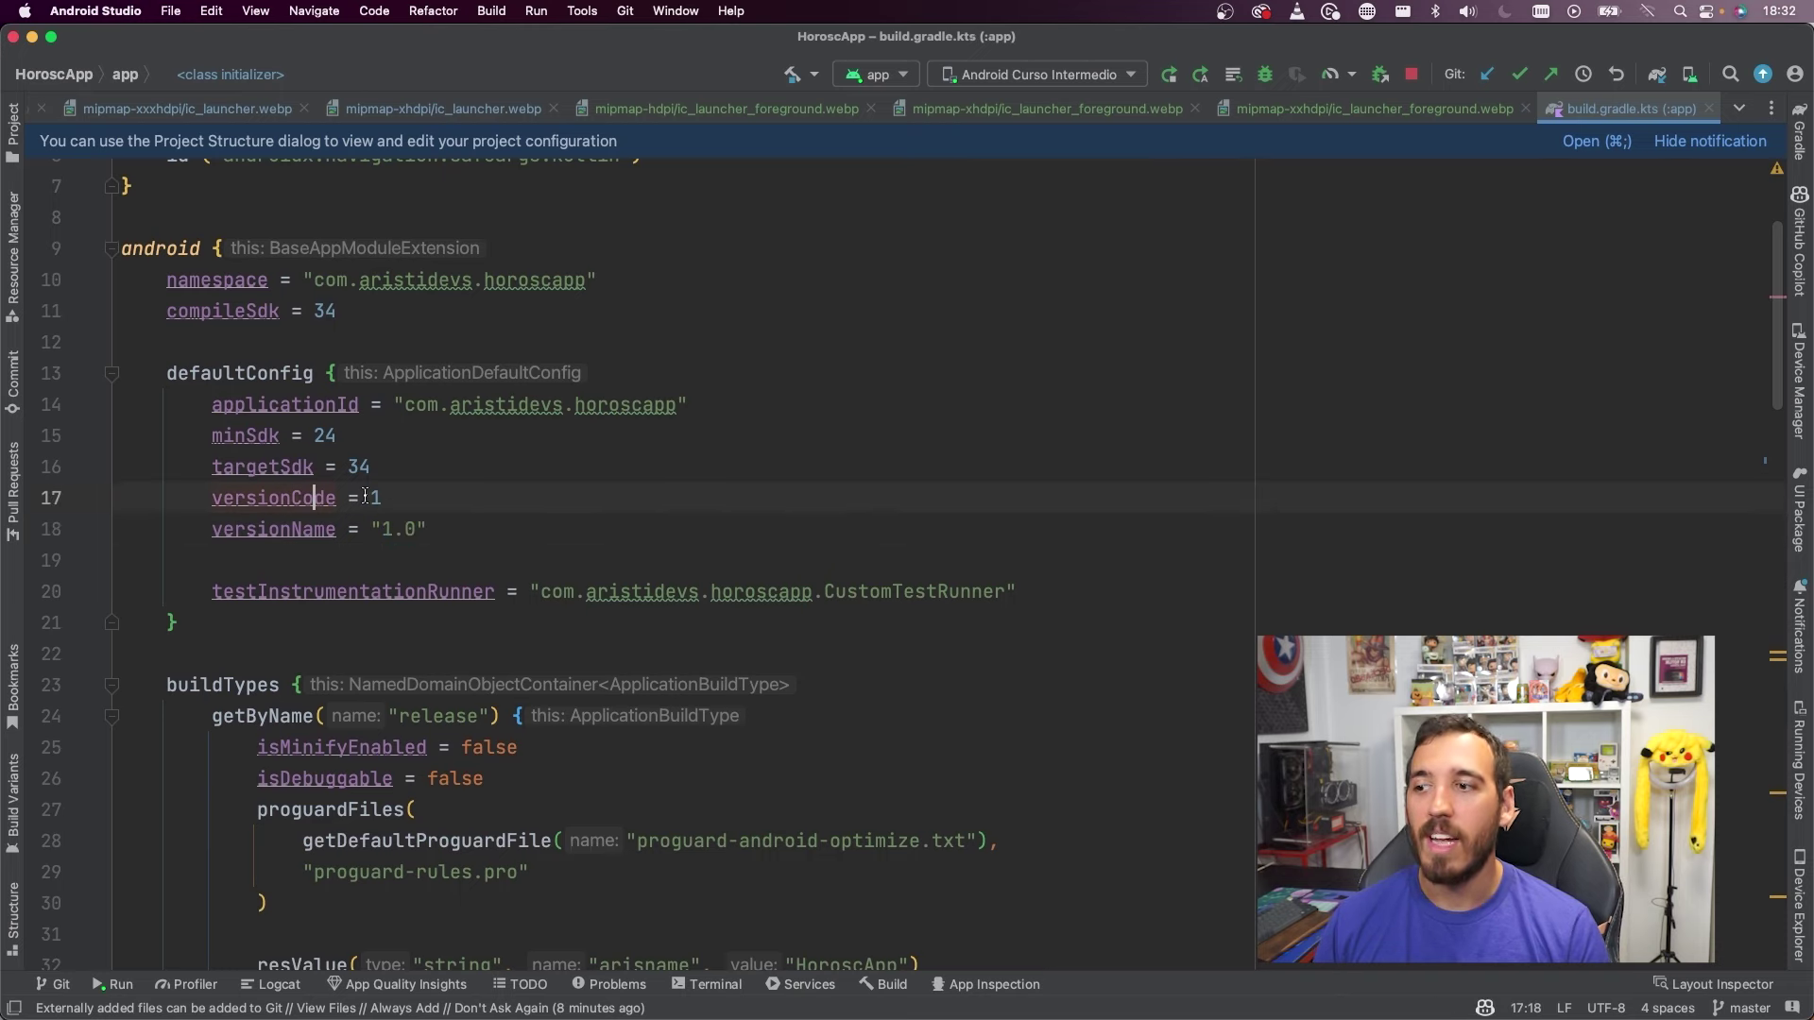
key(ctrl+Up)
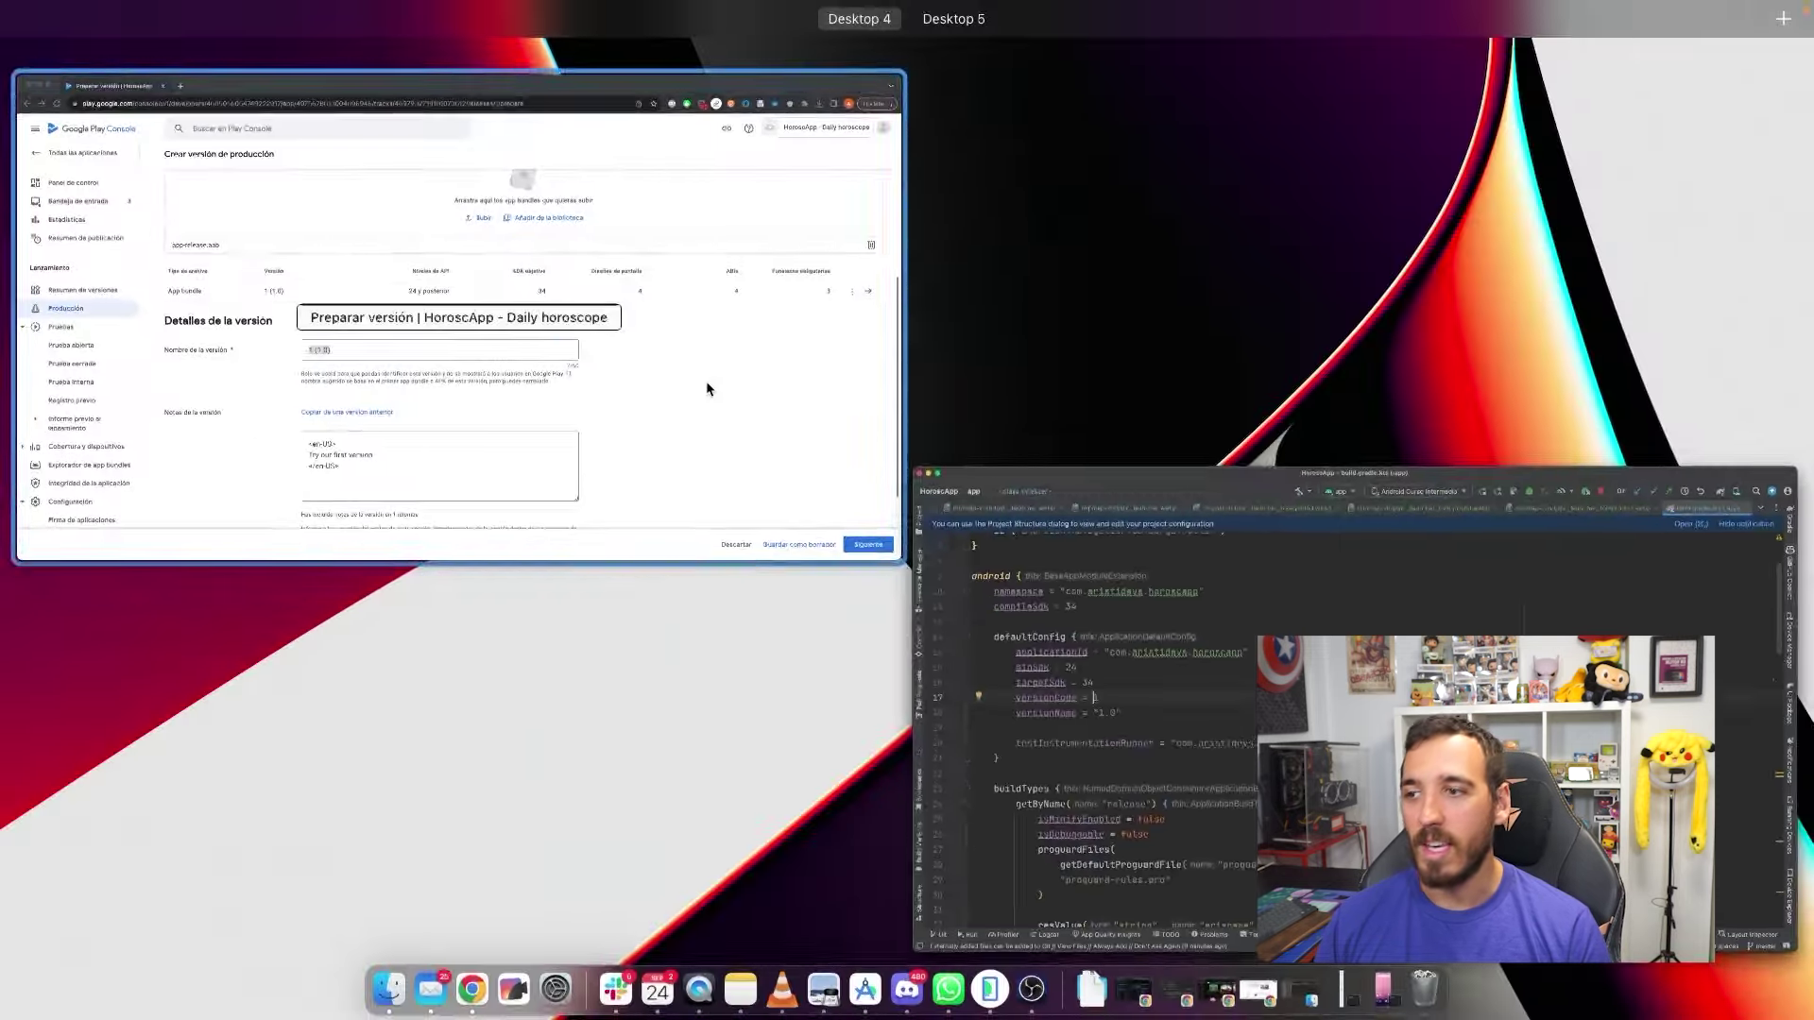
click(705, 381)
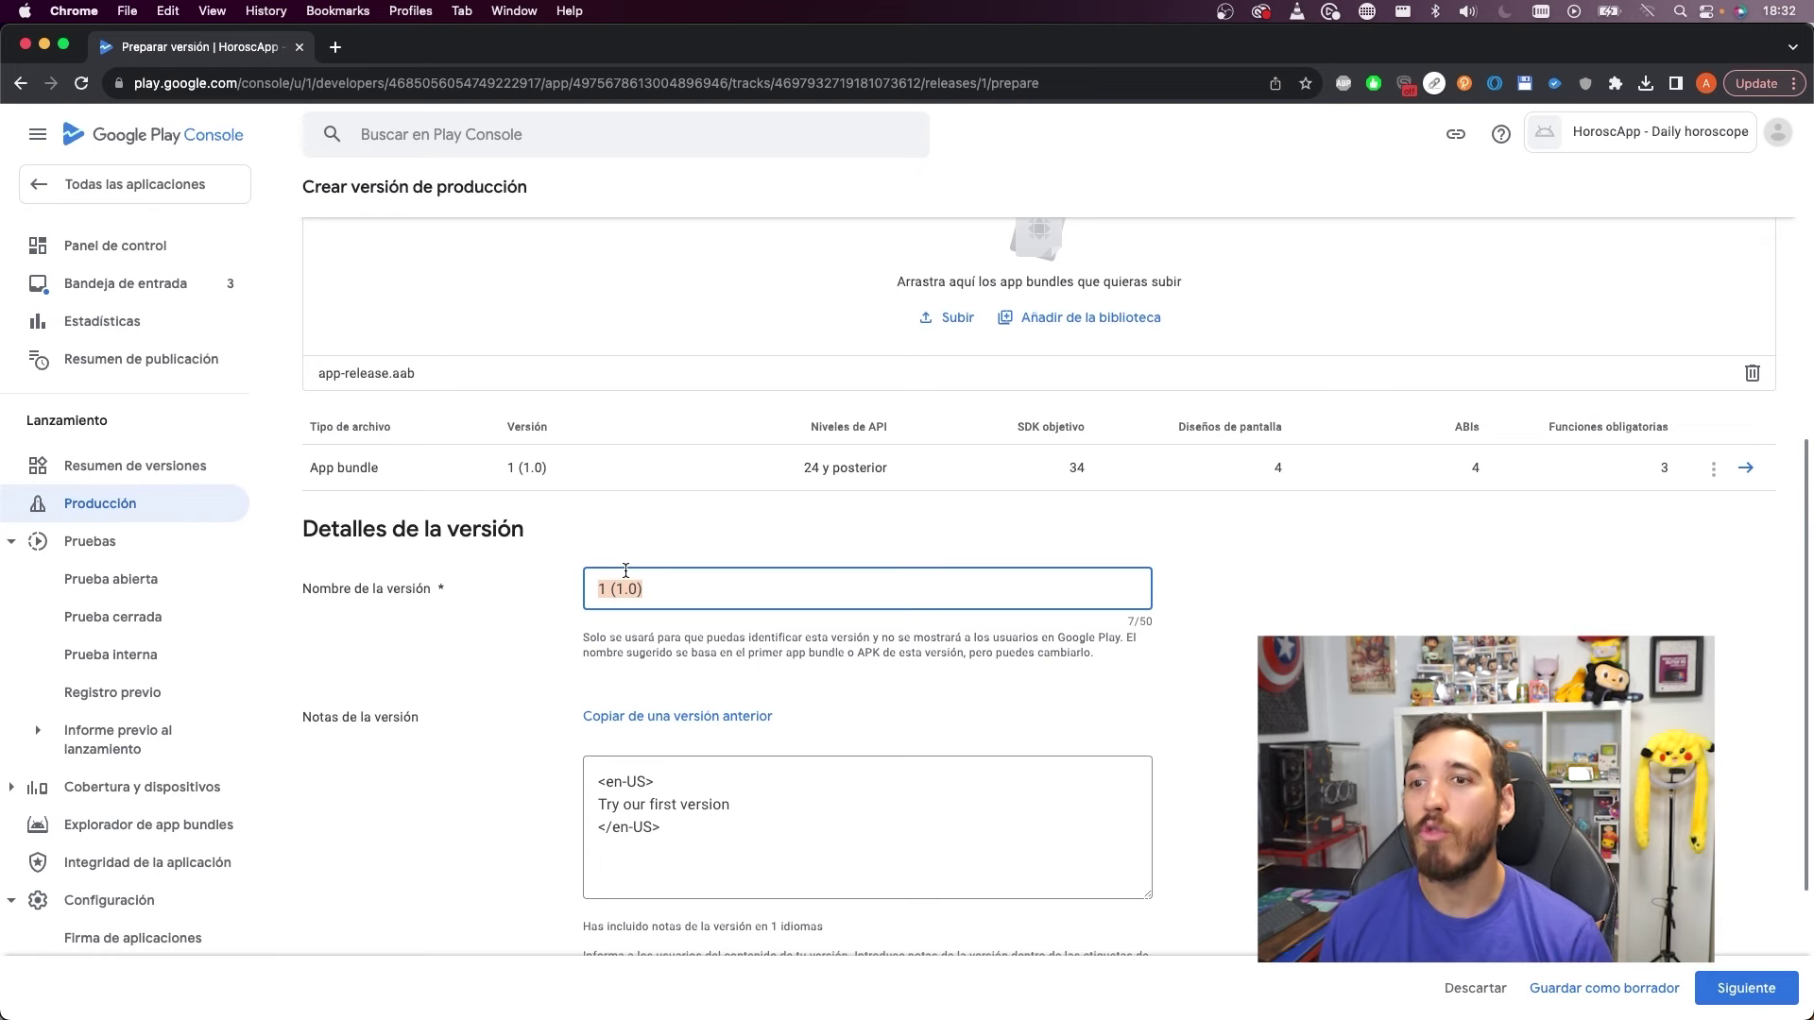
Scroll up to the App bundles table showing 1 (1.0), then reselect versionName in build.gradle.kts
scroll(625, 577, up, 2)
scroll(813, 377, up, 1)
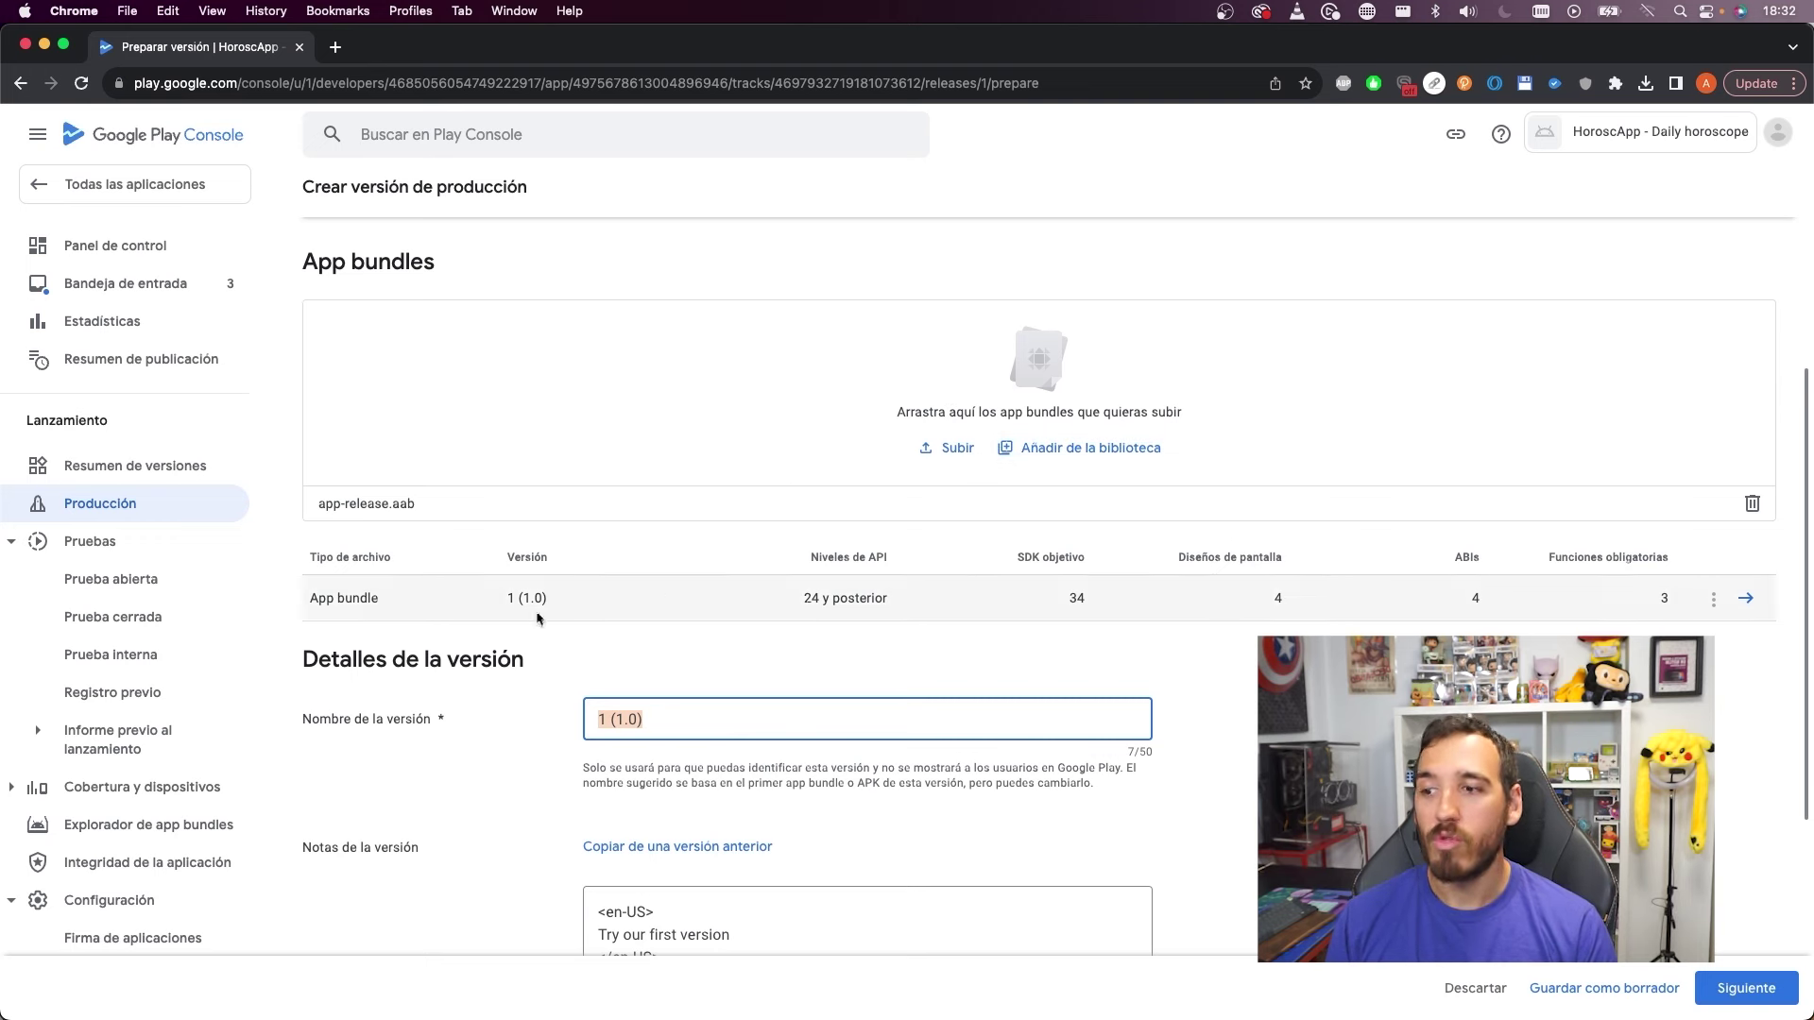
key(ctrl+Up)
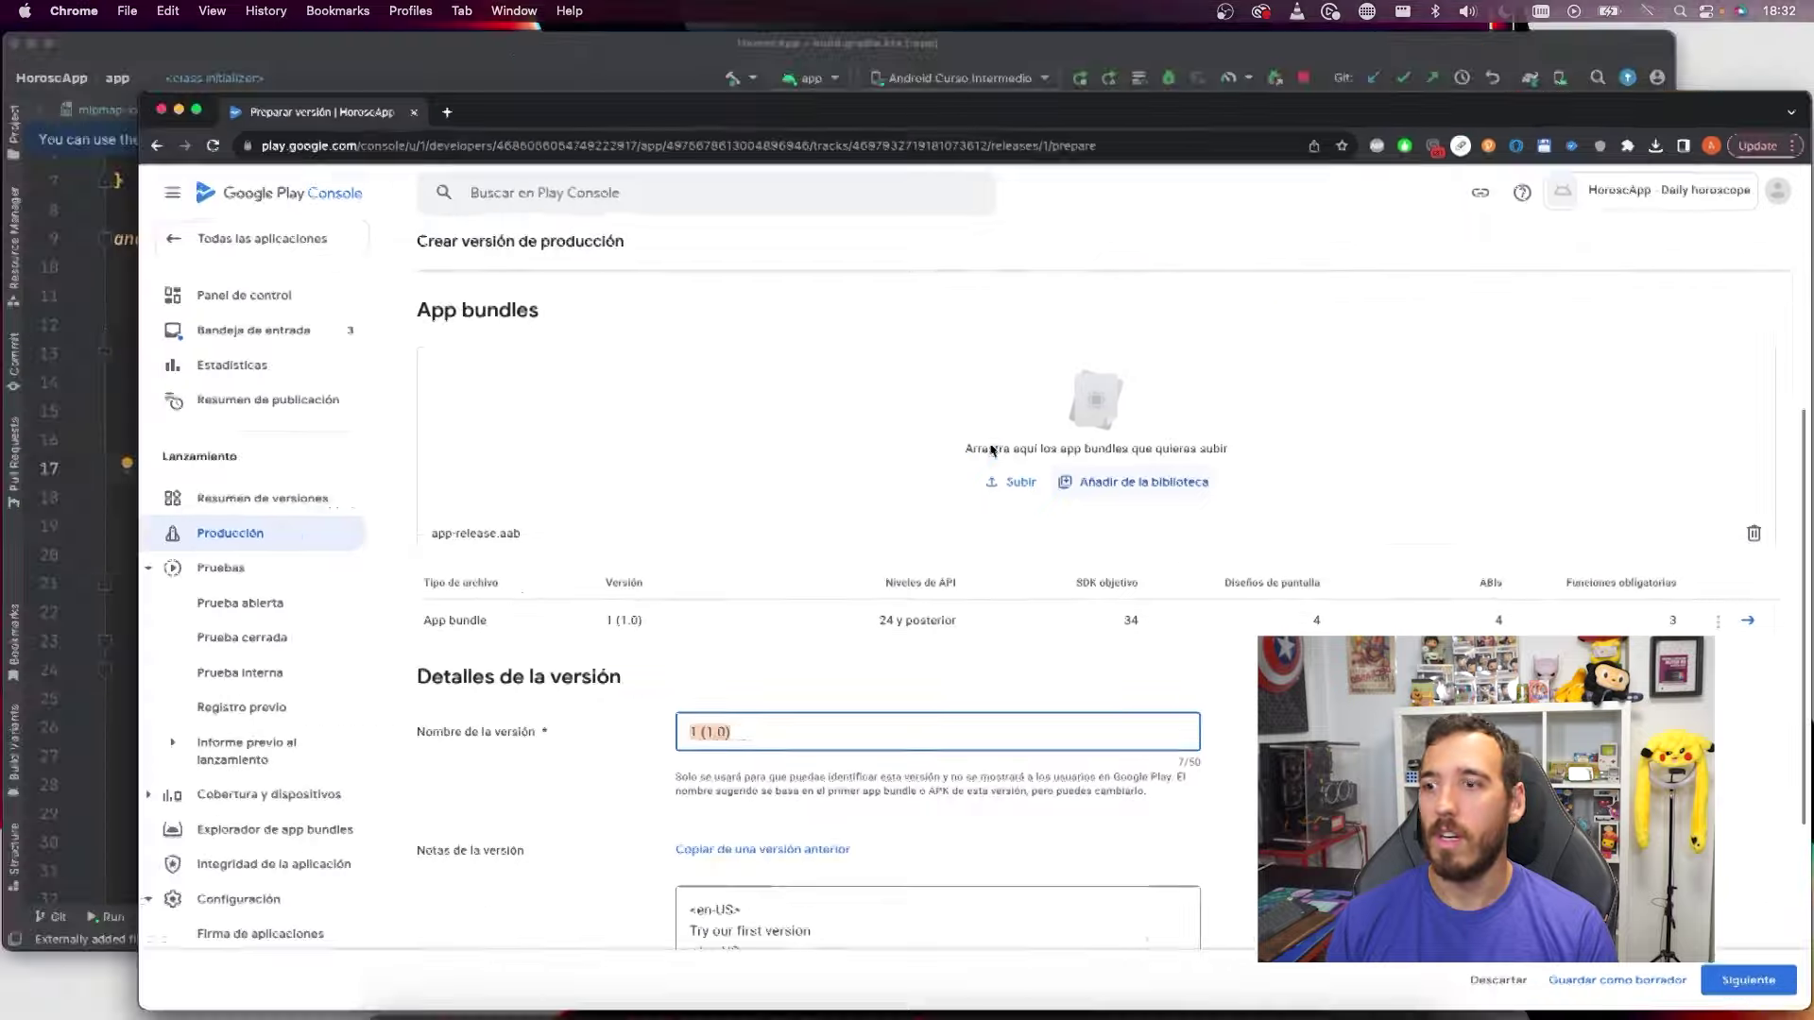
click(620, 344)
drag(386, 532, 429, 527)
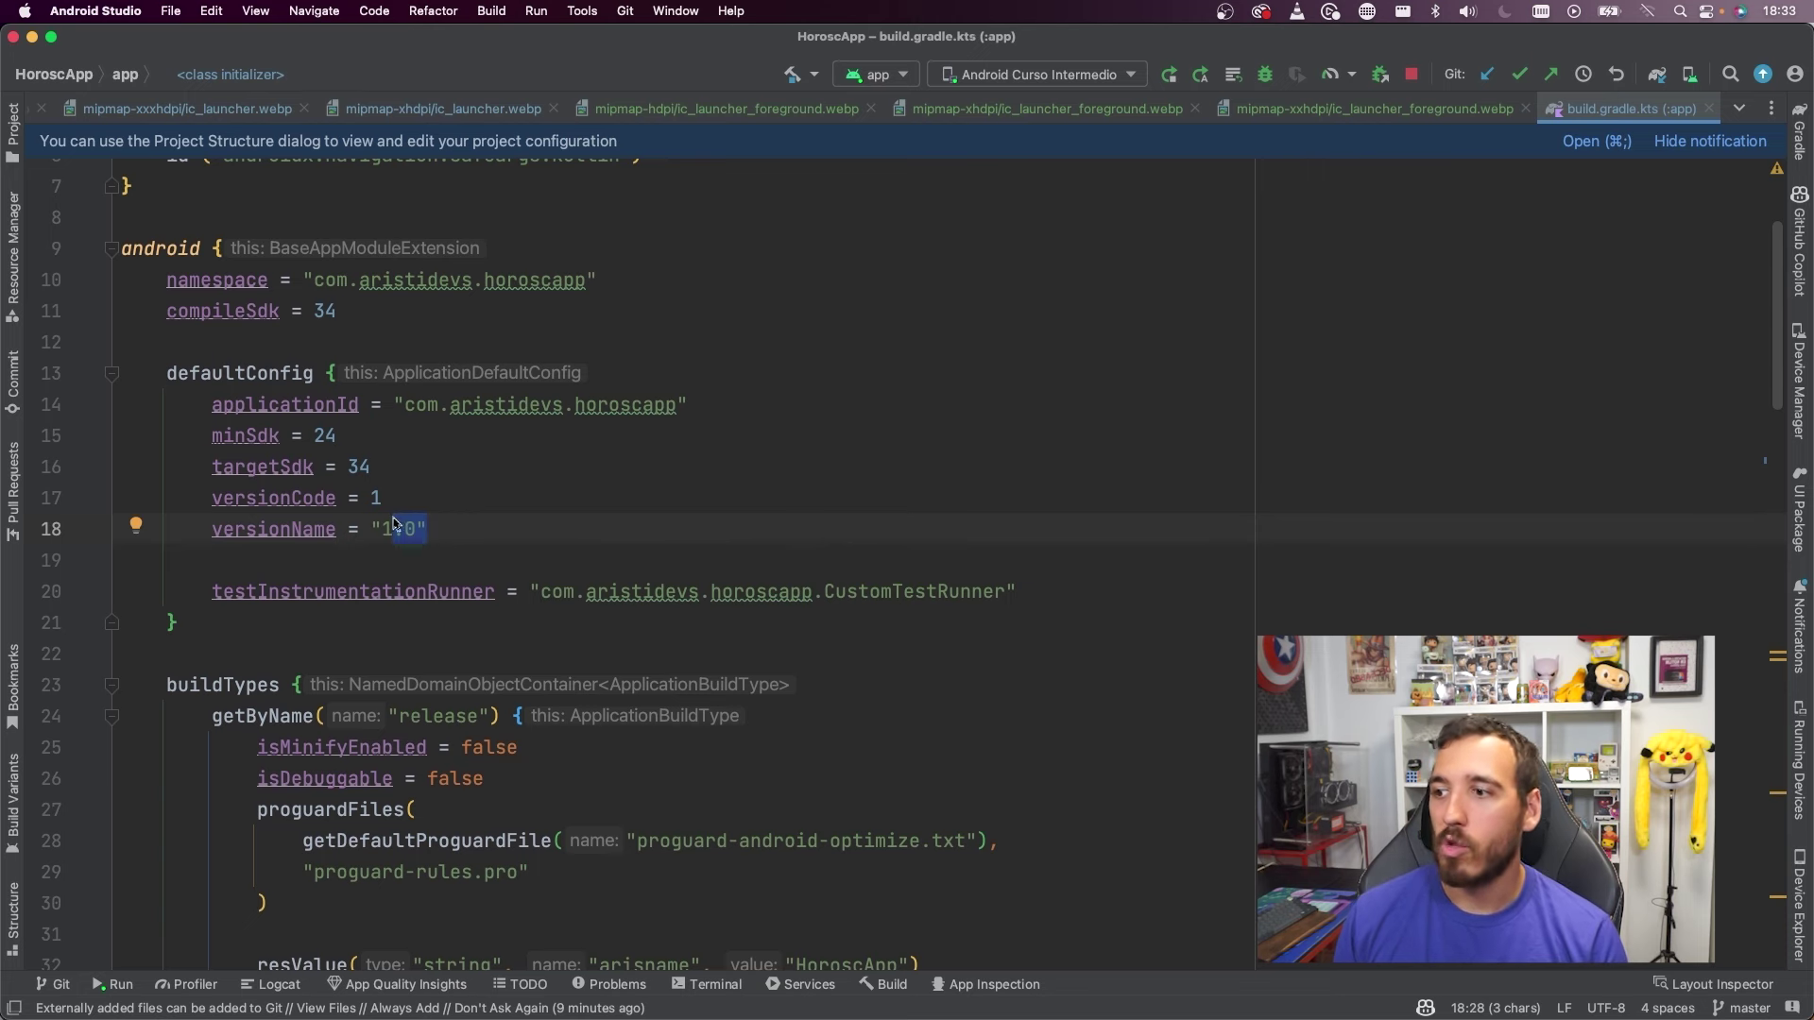
Change versionCode in build.gradle.kts from 1 to 2, leaving versionName "1.0"
click(545, 505)
key(BackSpace)
text(2)
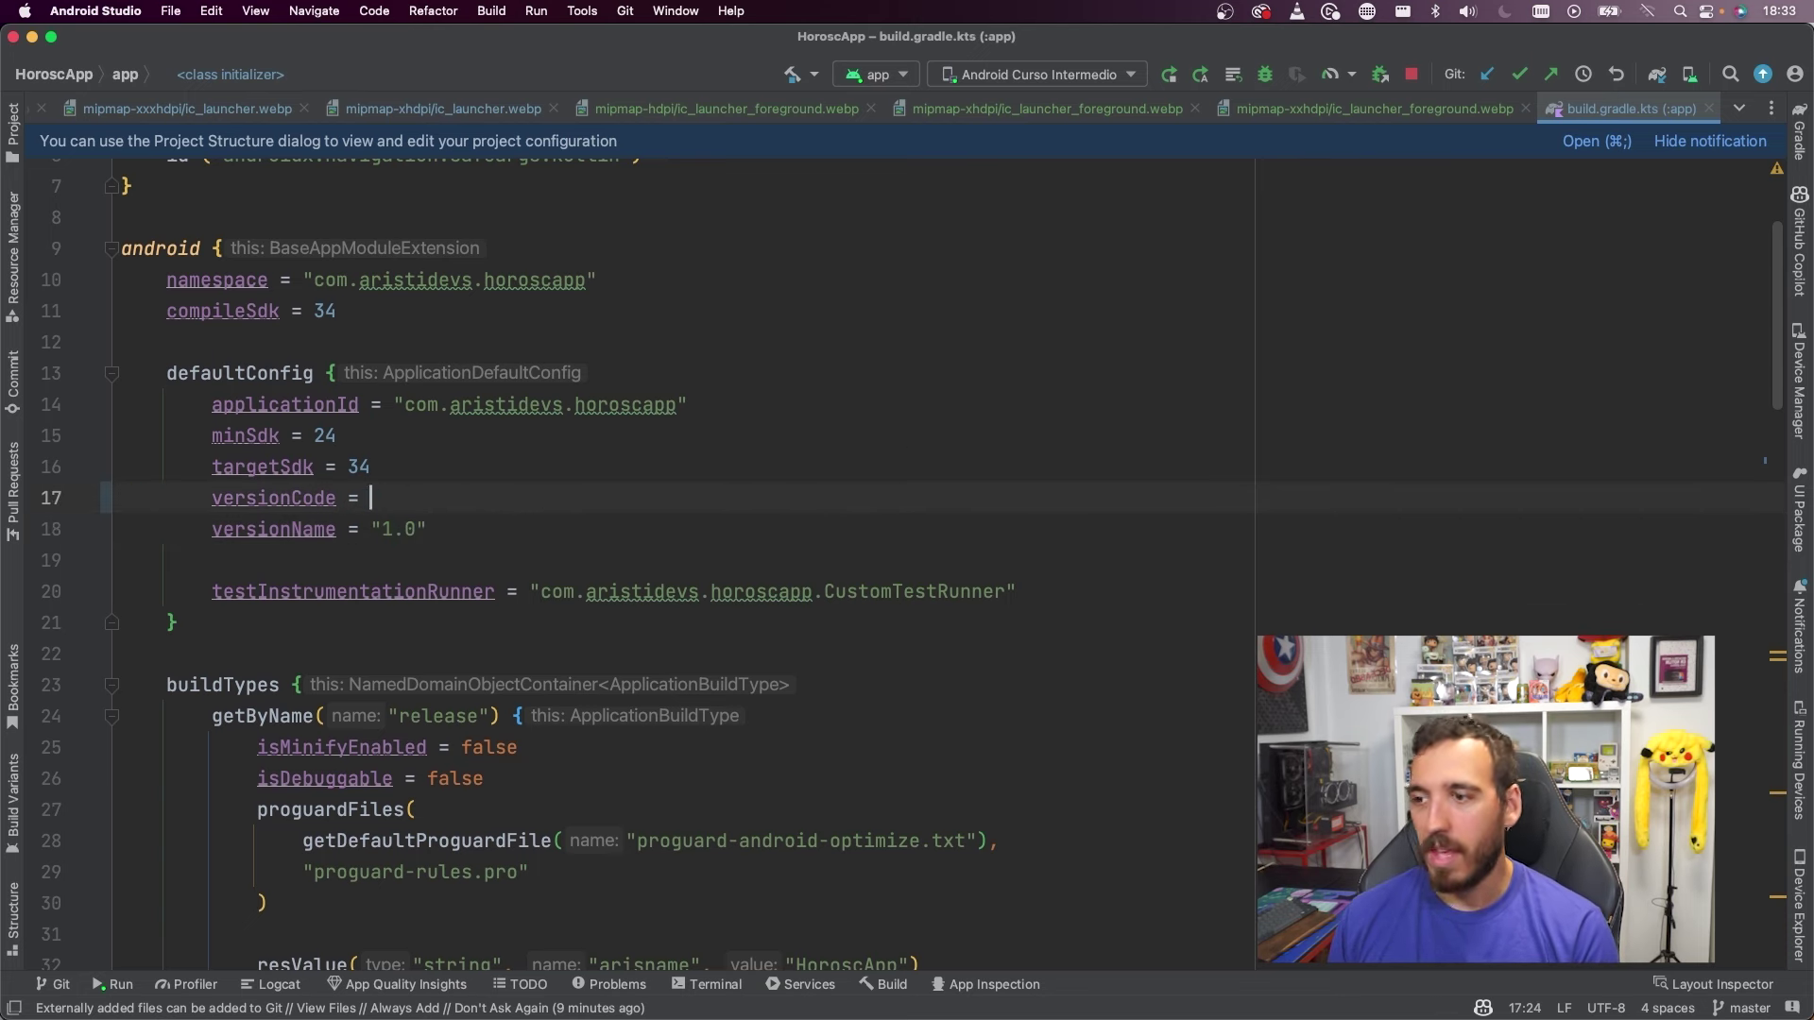
key(BackSpace)
text(22)
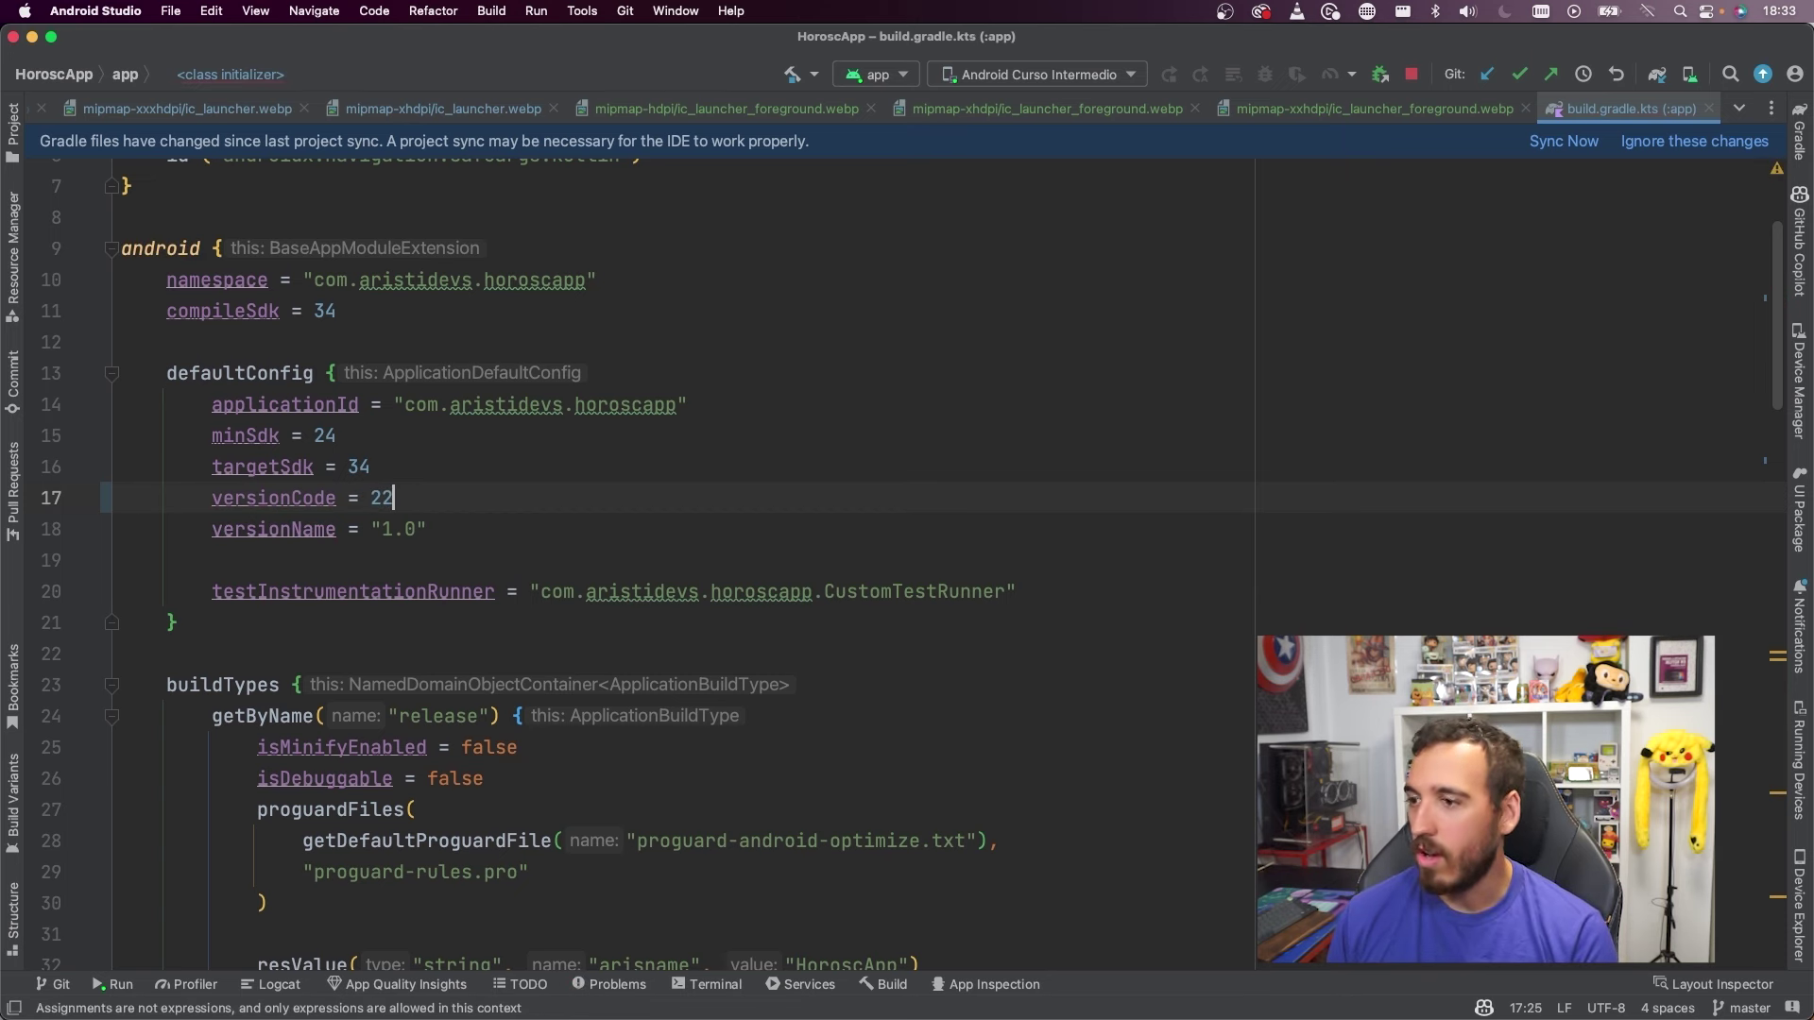
text(012012)
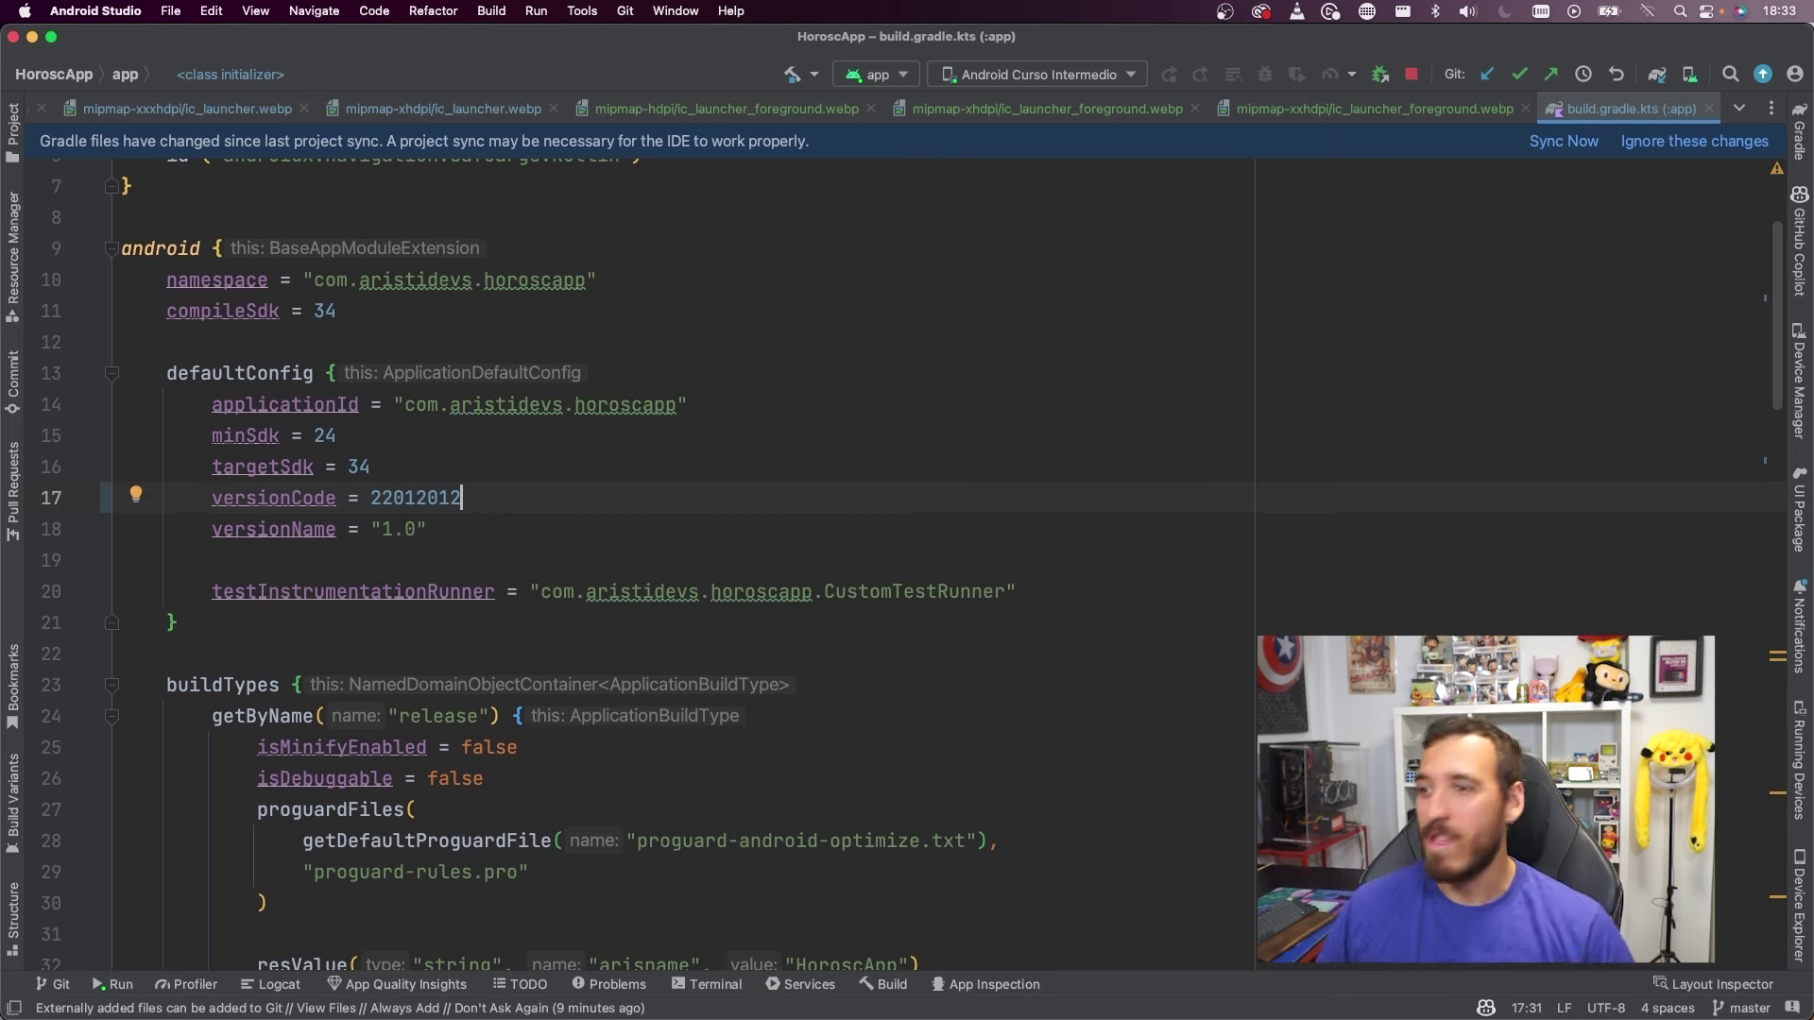
key(BackSpace)
key(BackSpace)
key(BackSpace)
key(BackSpace)
key(BackSpace)
key(BackSpace)
key(BackSpace)
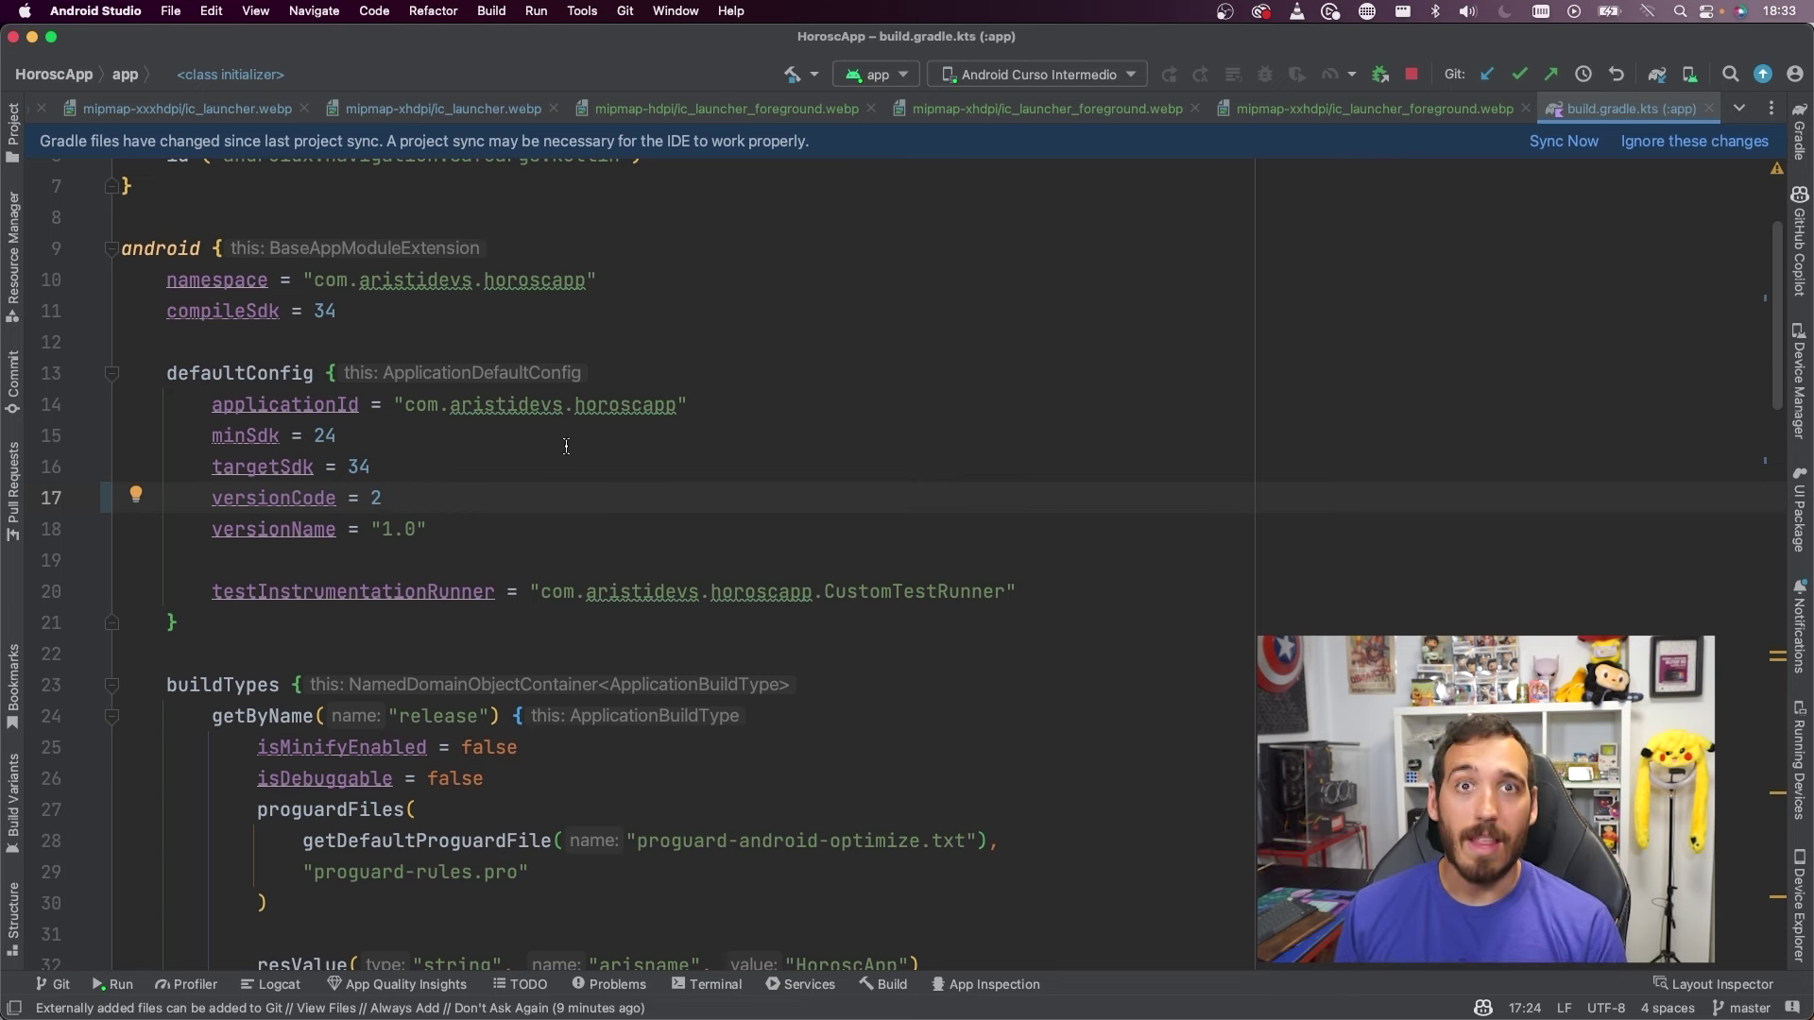
Back in Play Console, rename the release to 1.0.0 and move on to the review step
key(ctrl+Up)
click(567, 321)
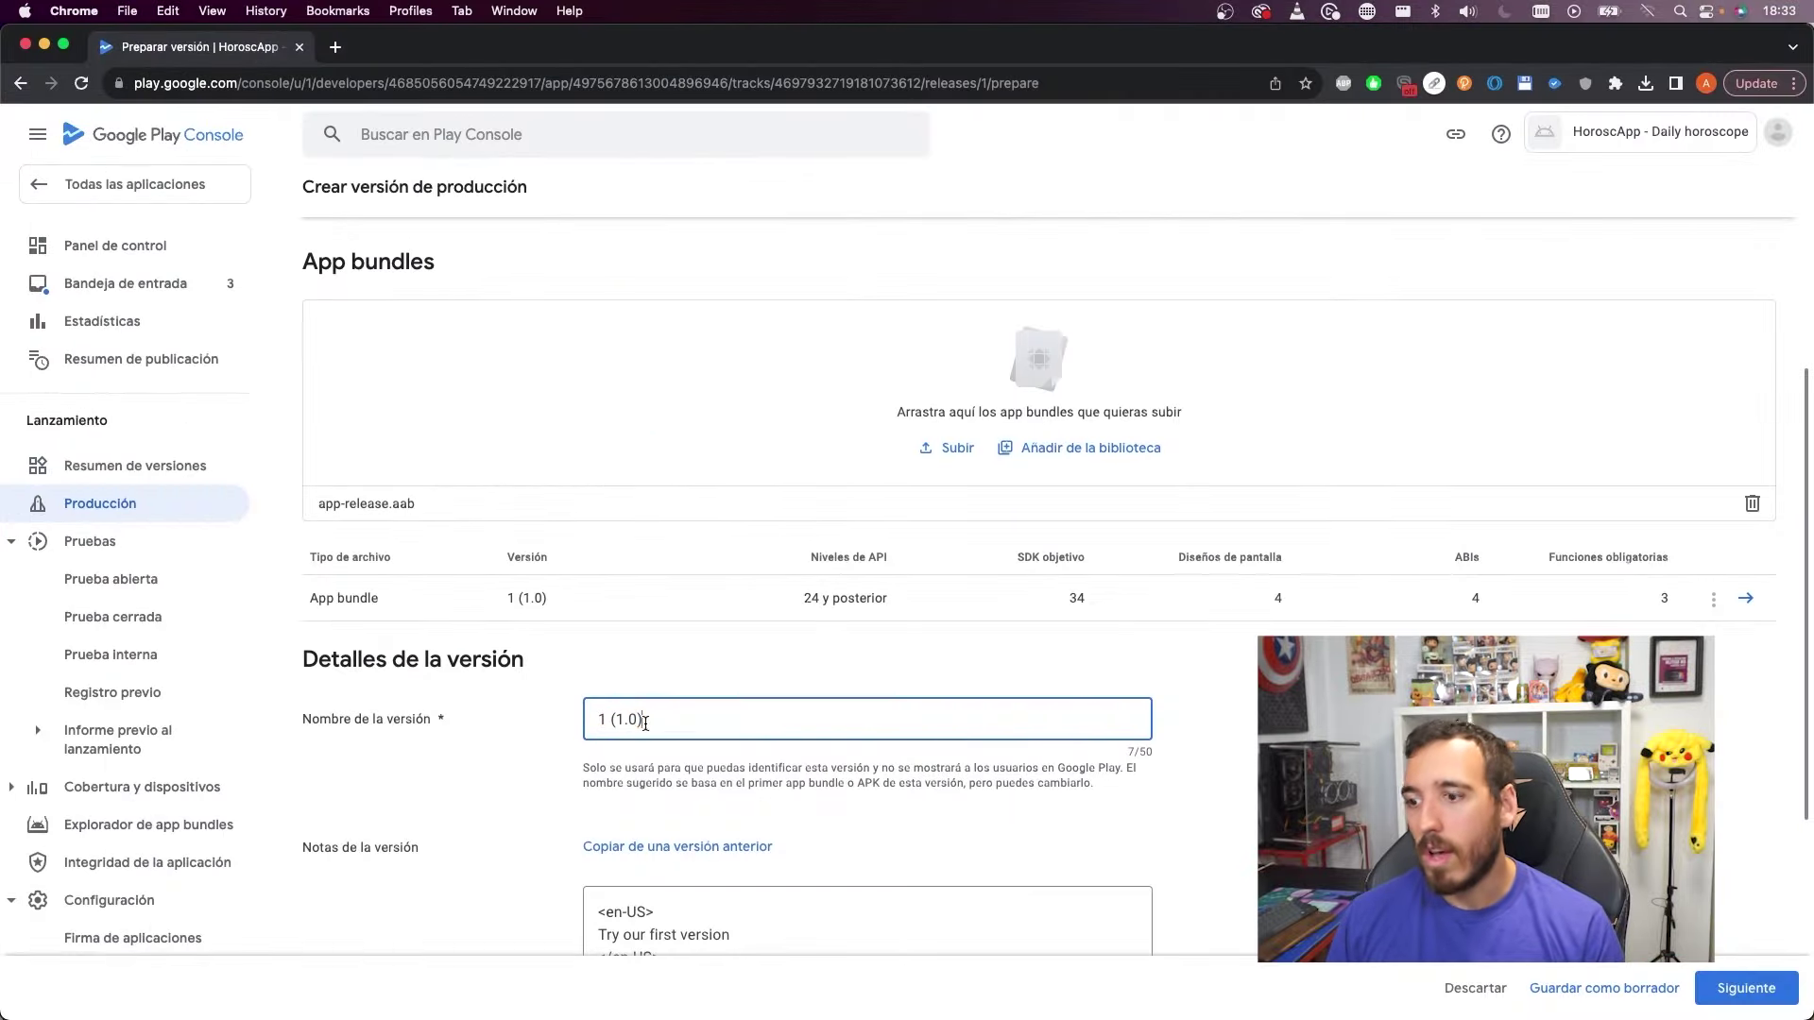
key(super+a)
key(BackSpace)
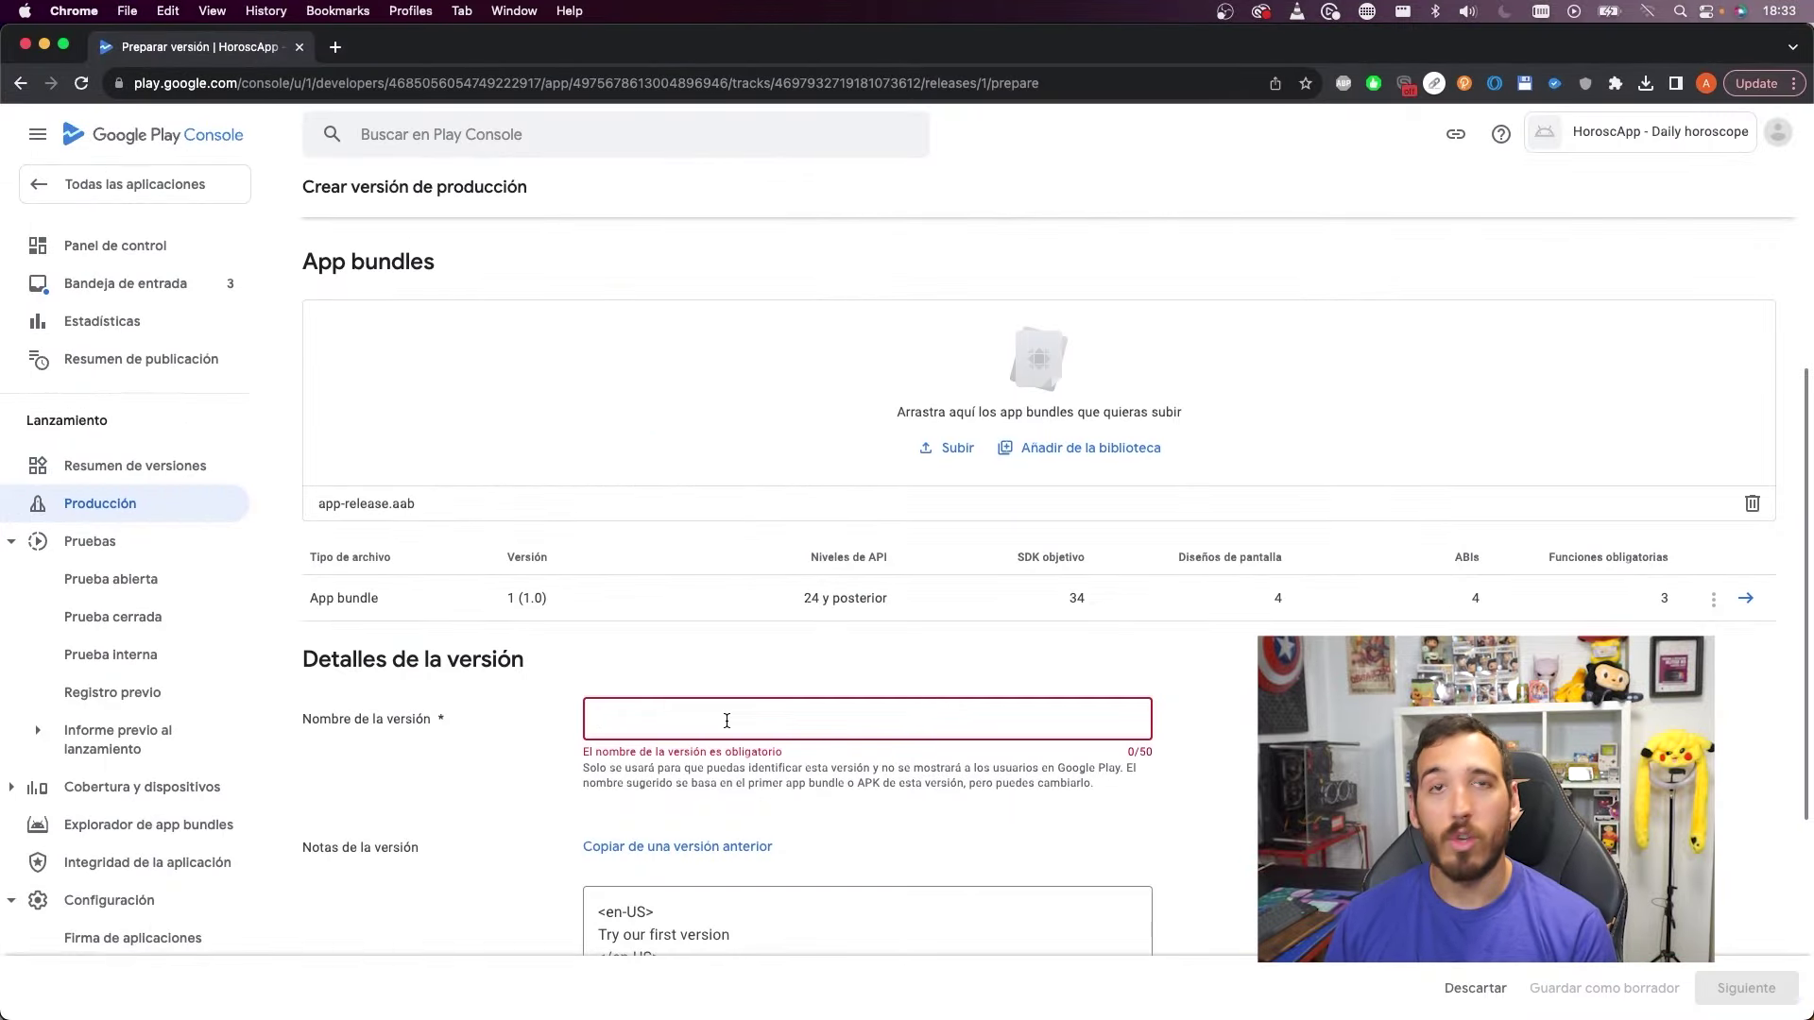
text(1.0.0)
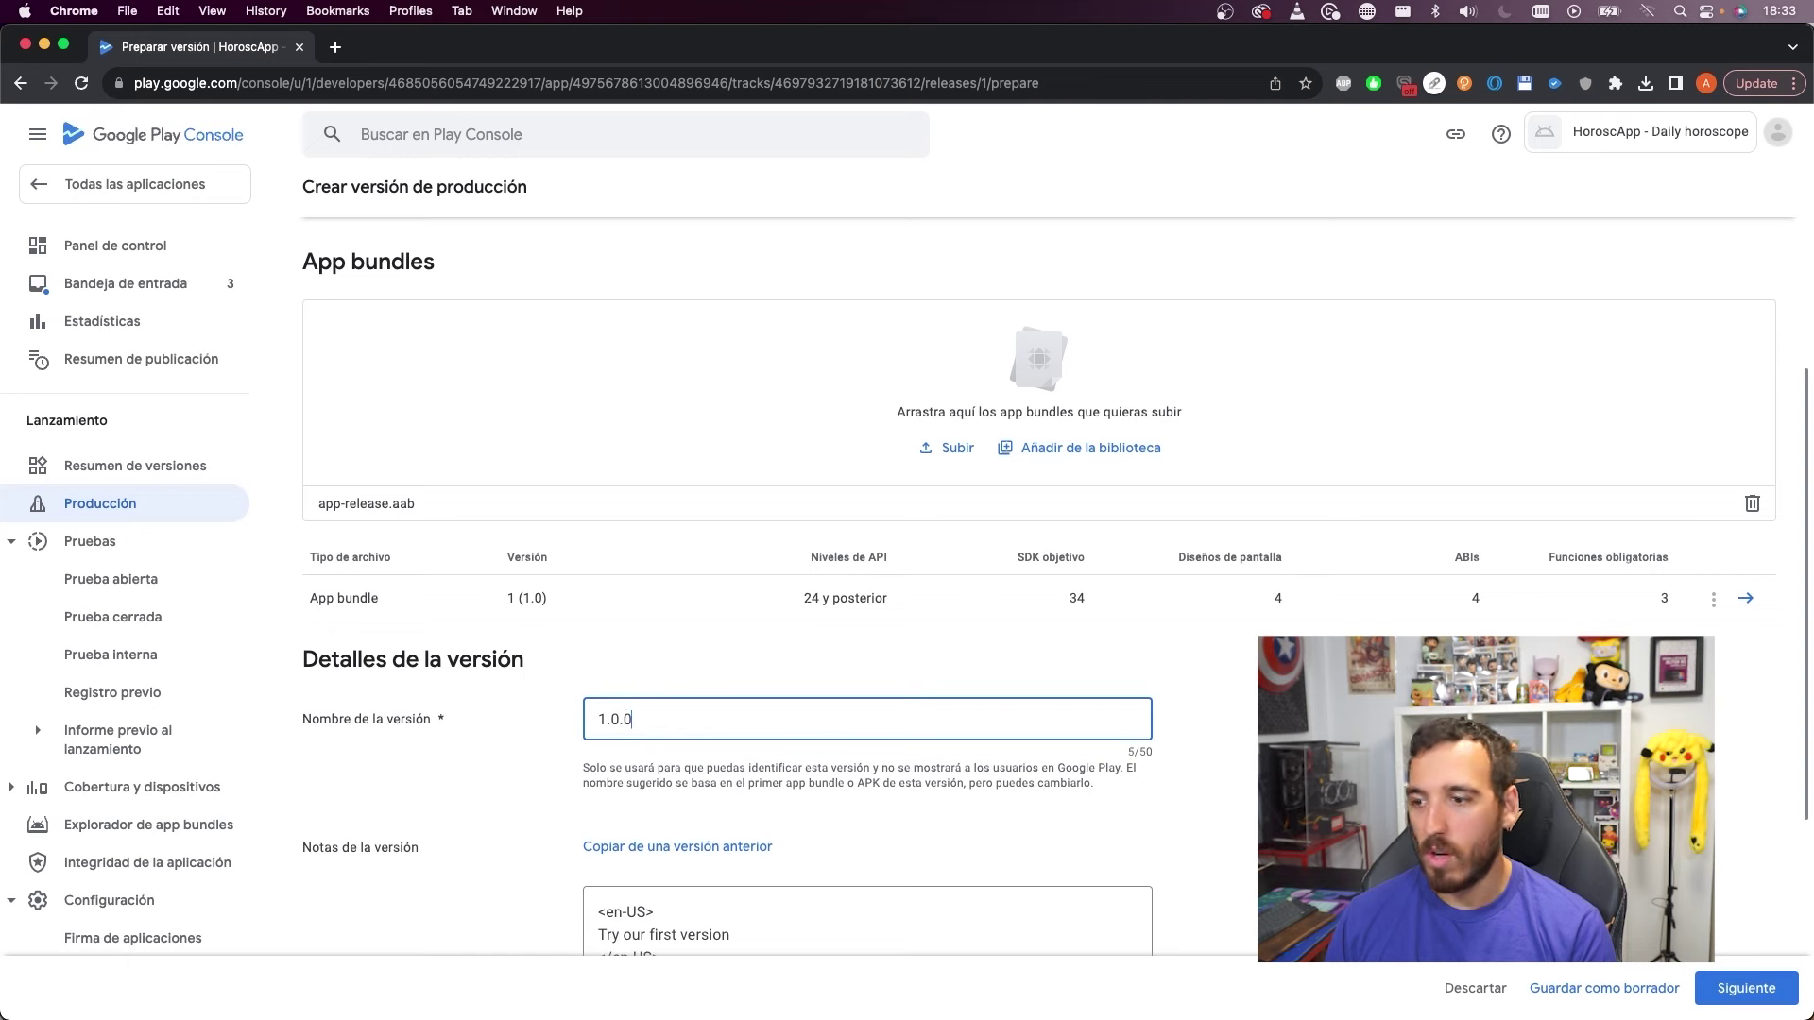
scroll(614, 570, down, 3)
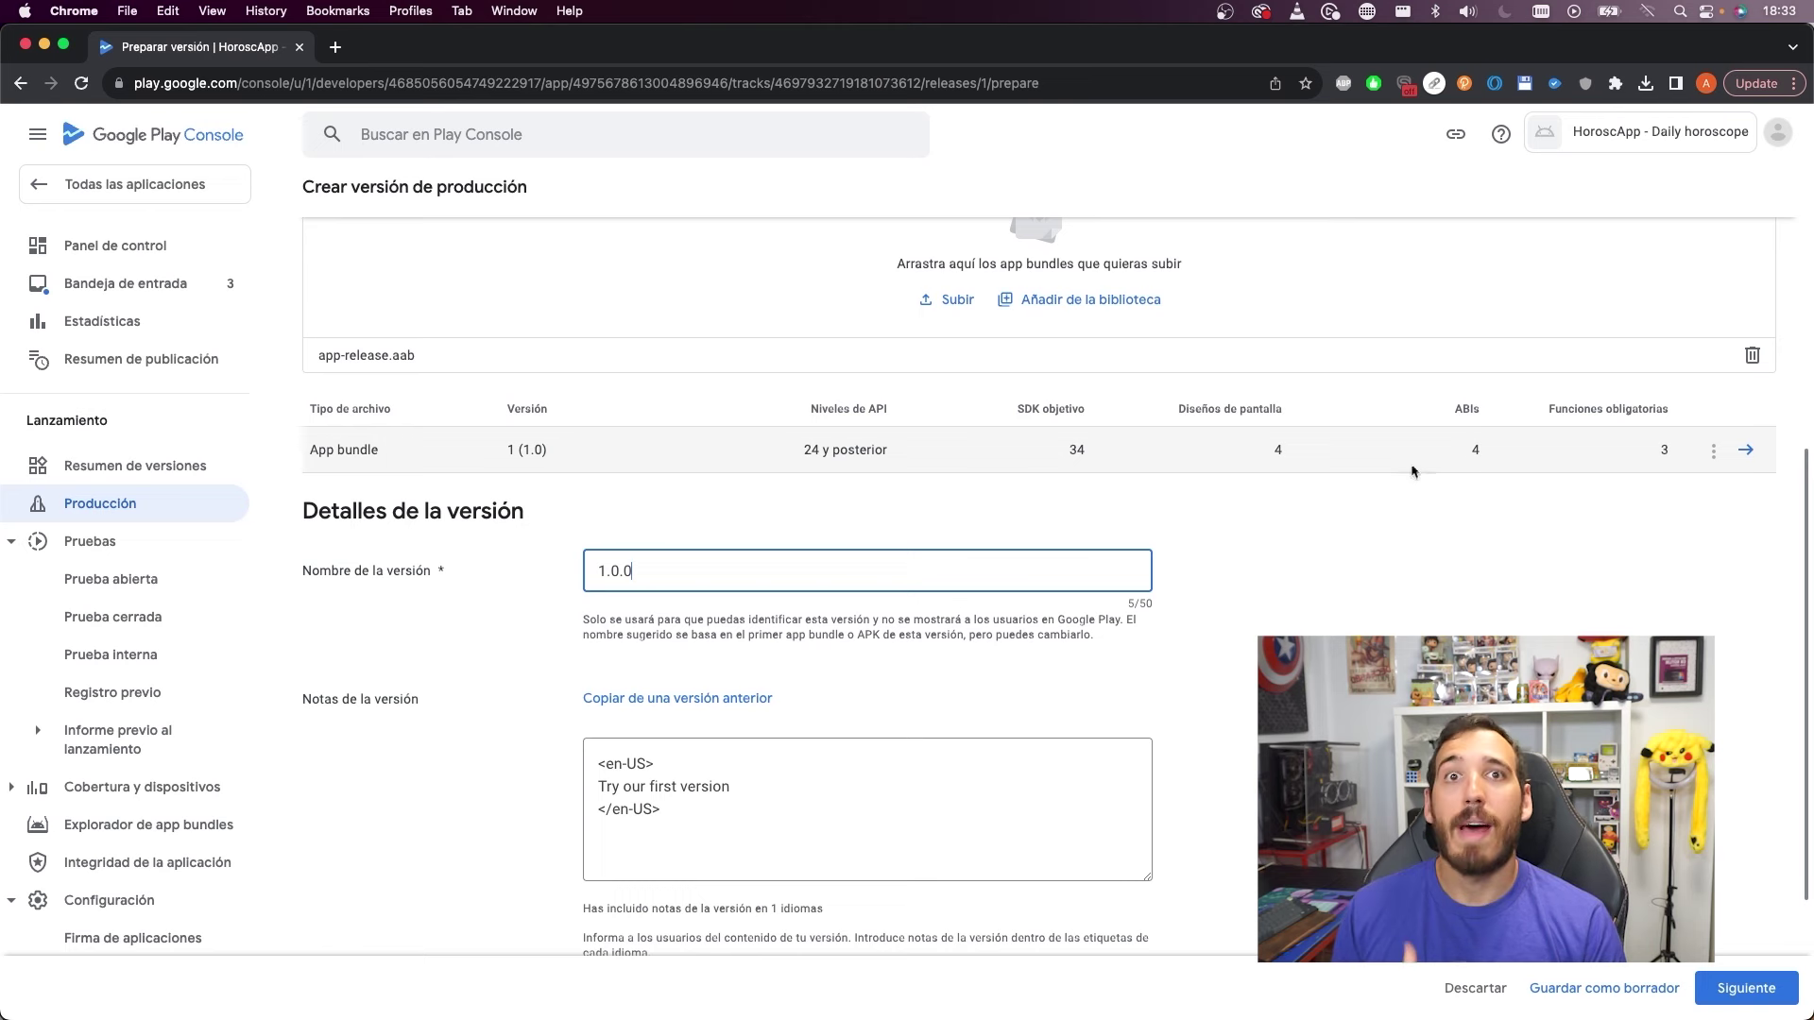
double_click(614, 569)
scroll(661, 570, down, 2)
click(1745, 988)
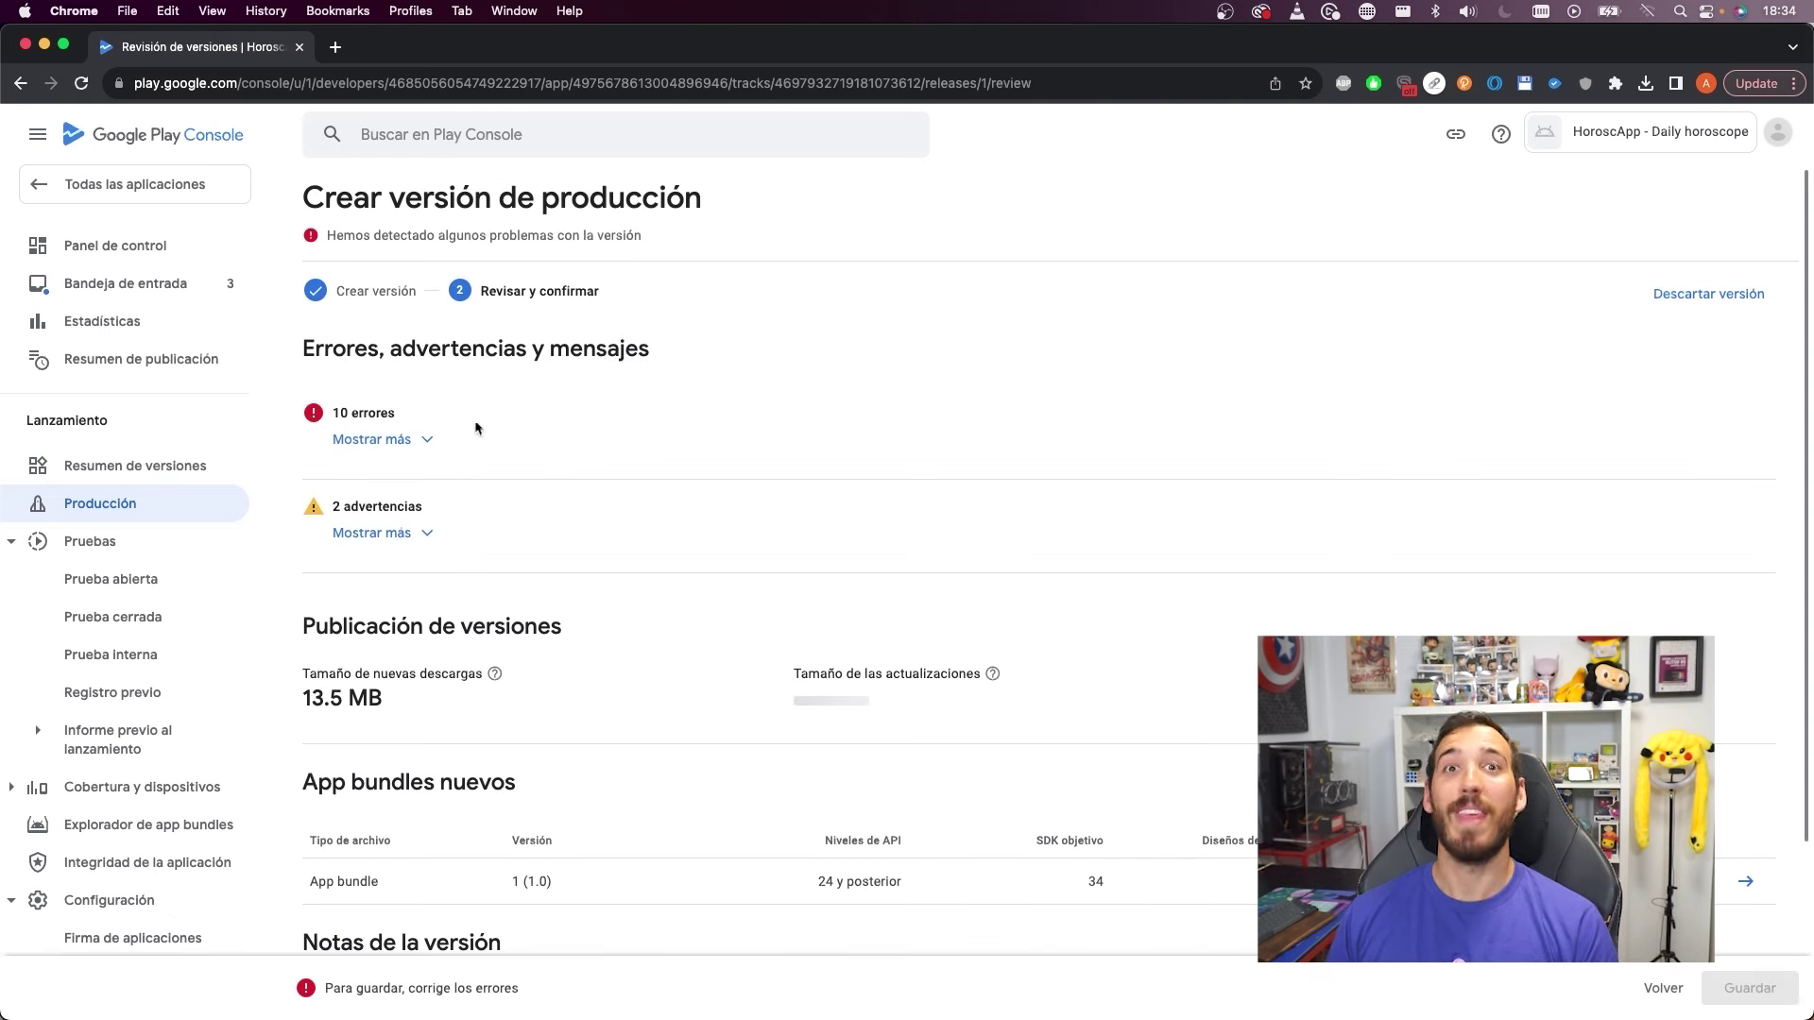
Review the 2 warnings: missing deobfuscation file and native code debug symbols
click(430, 533)
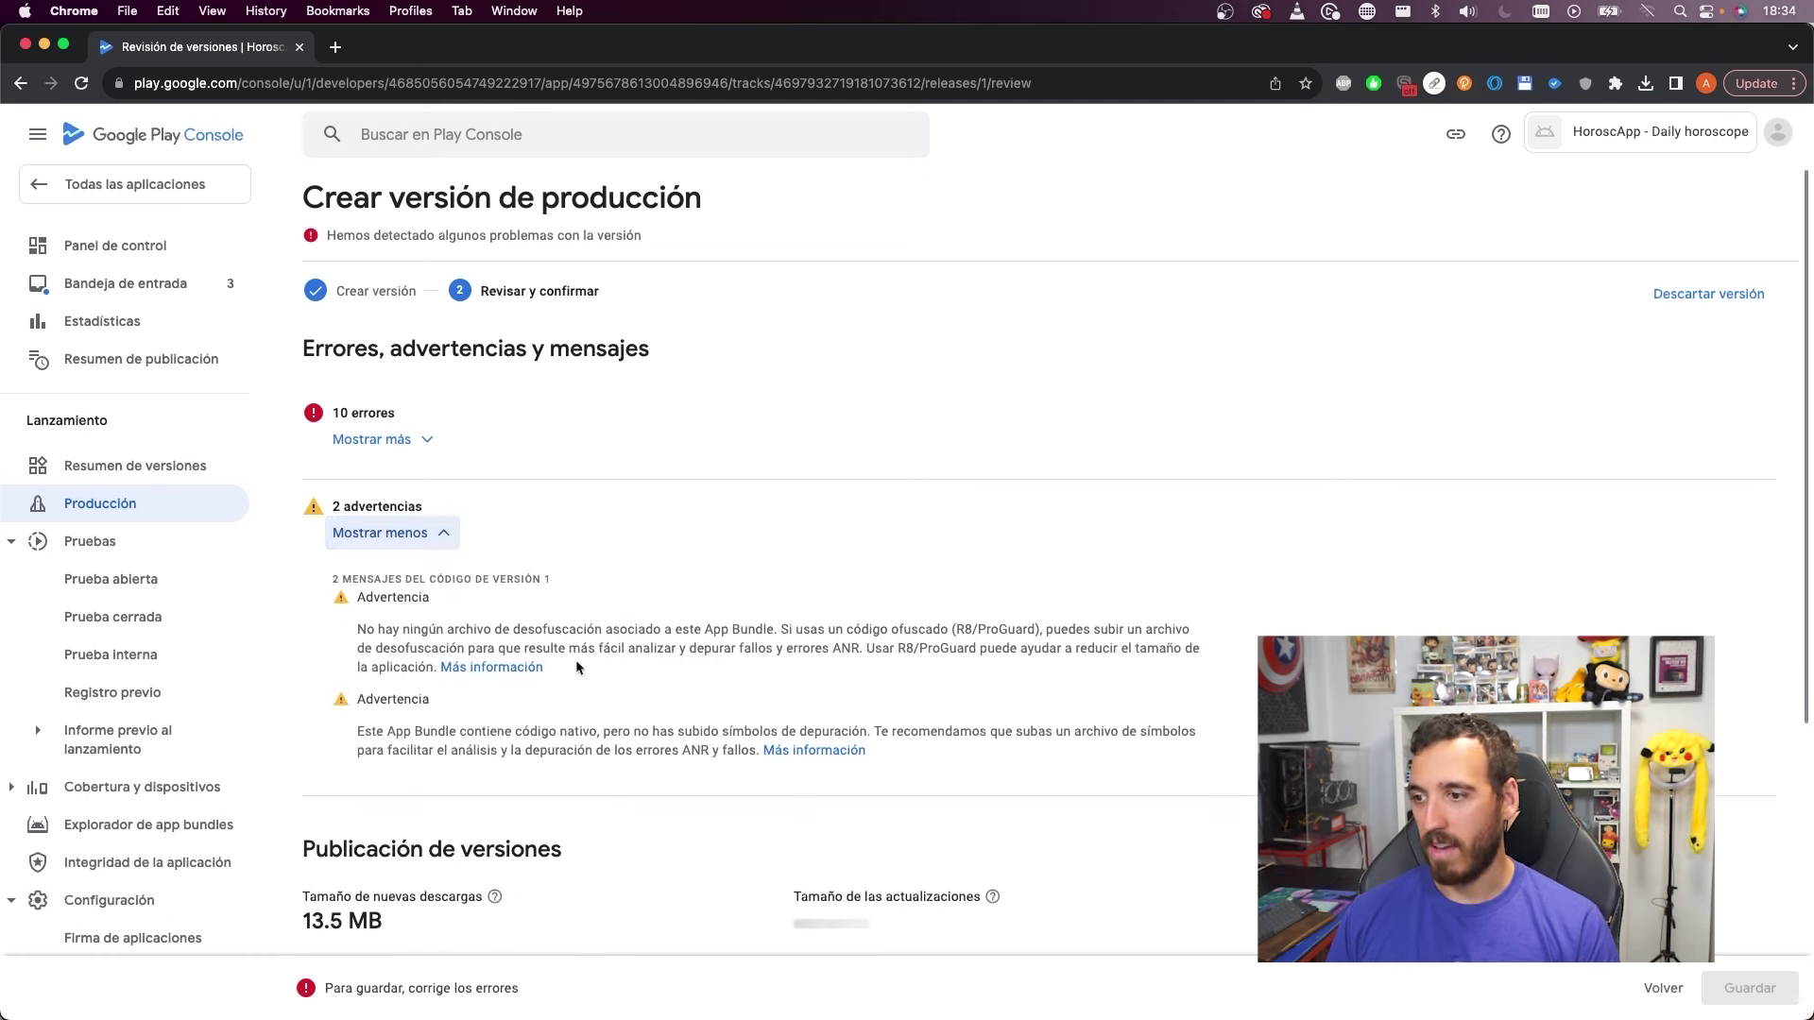
drag(492, 631, 801, 636)
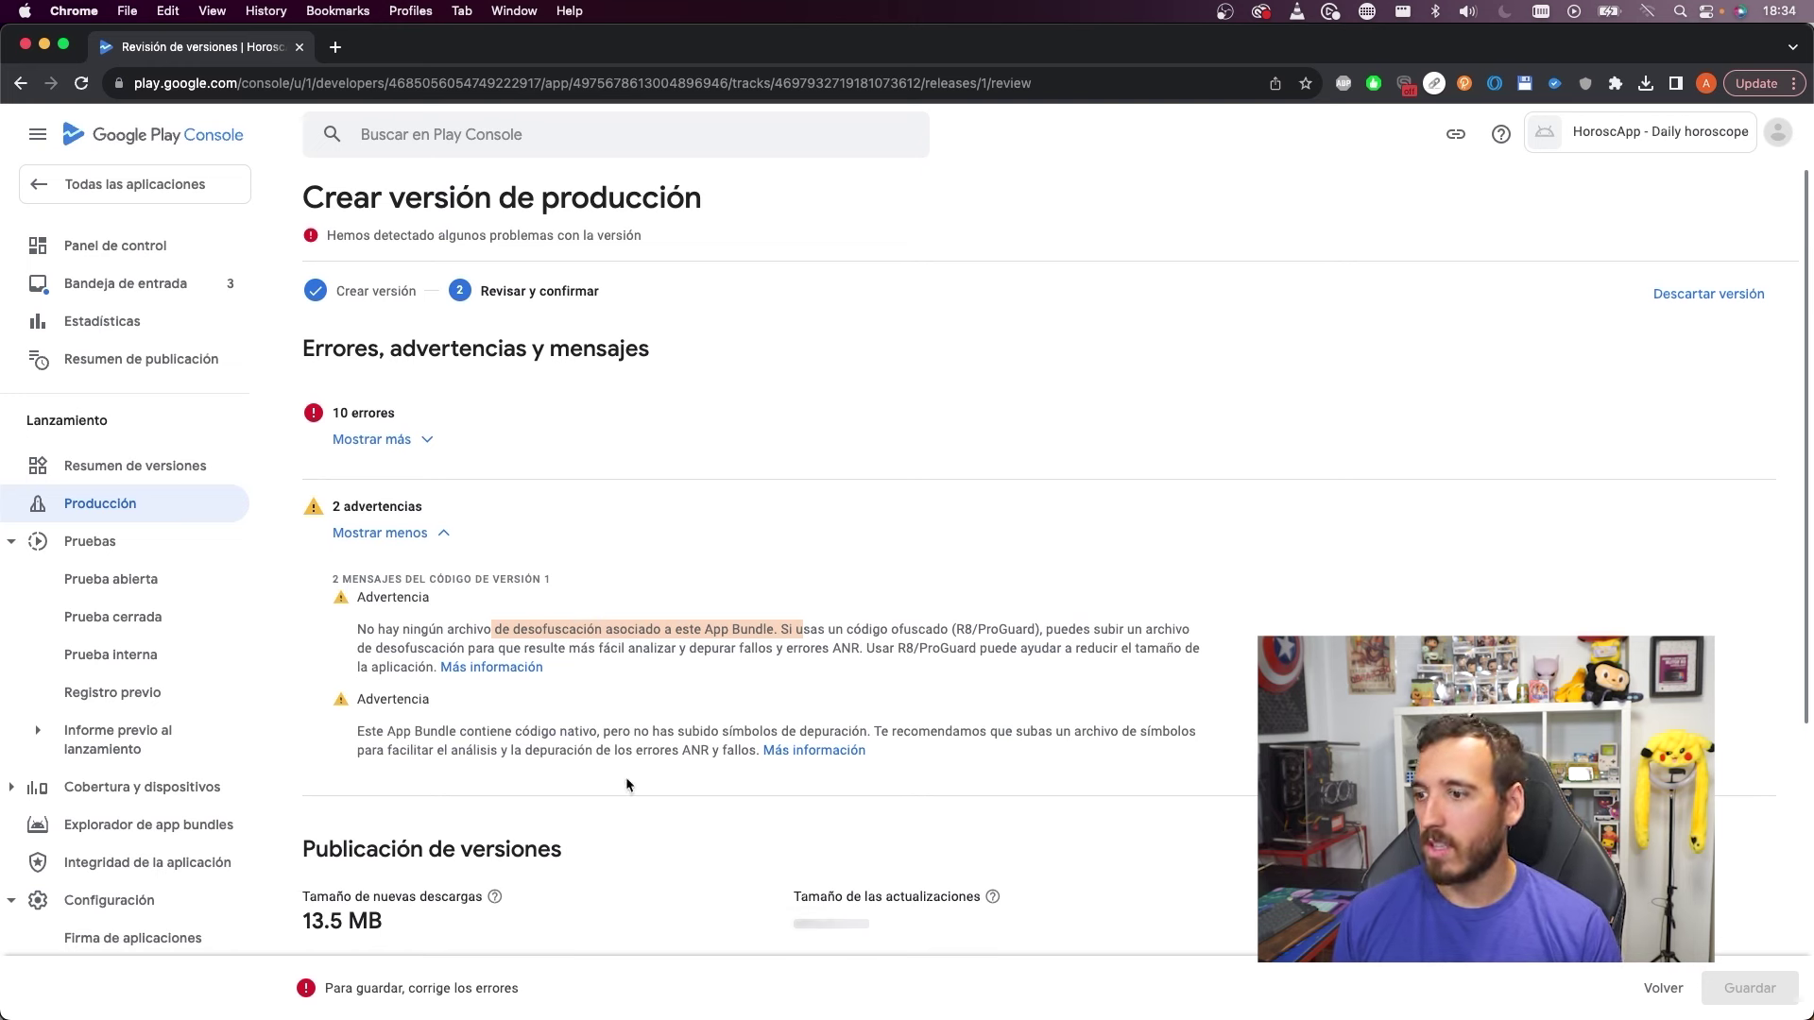
drag(542, 733, 643, 734)
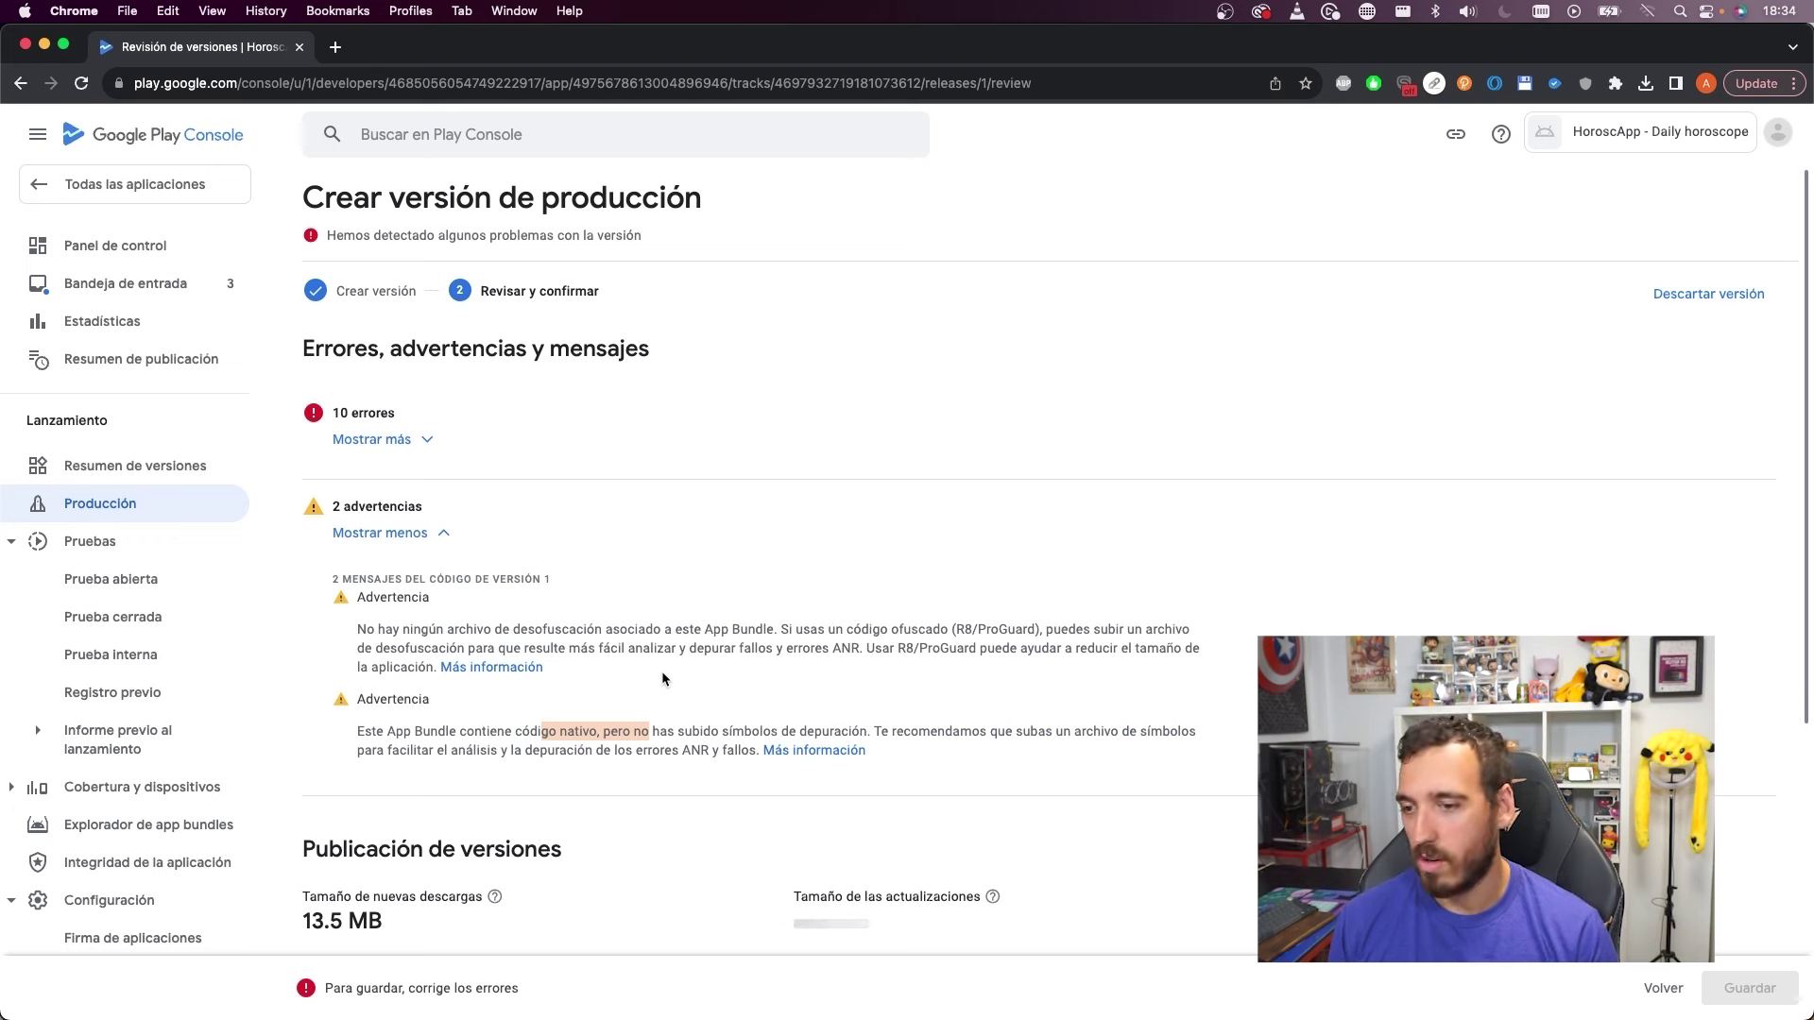
click(452, 535)
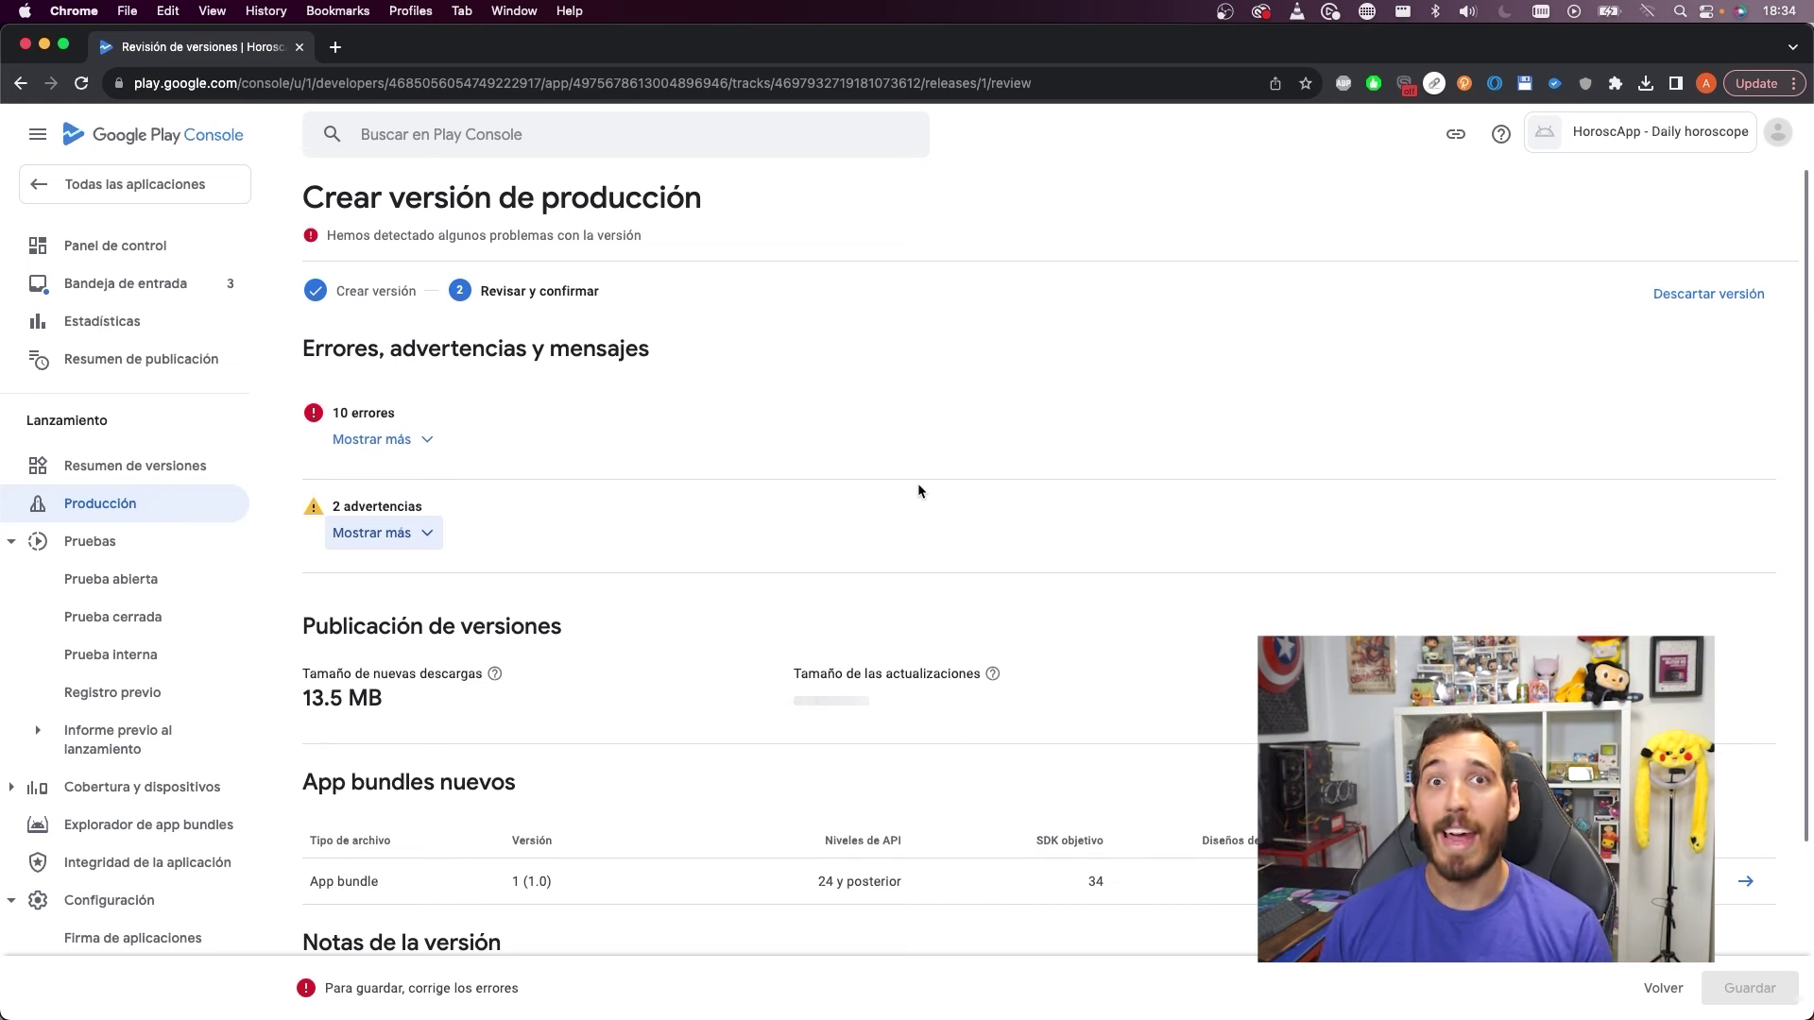
Expand the full list of 10 errors, including the Android 13 advertising ID error
click(432, 440)
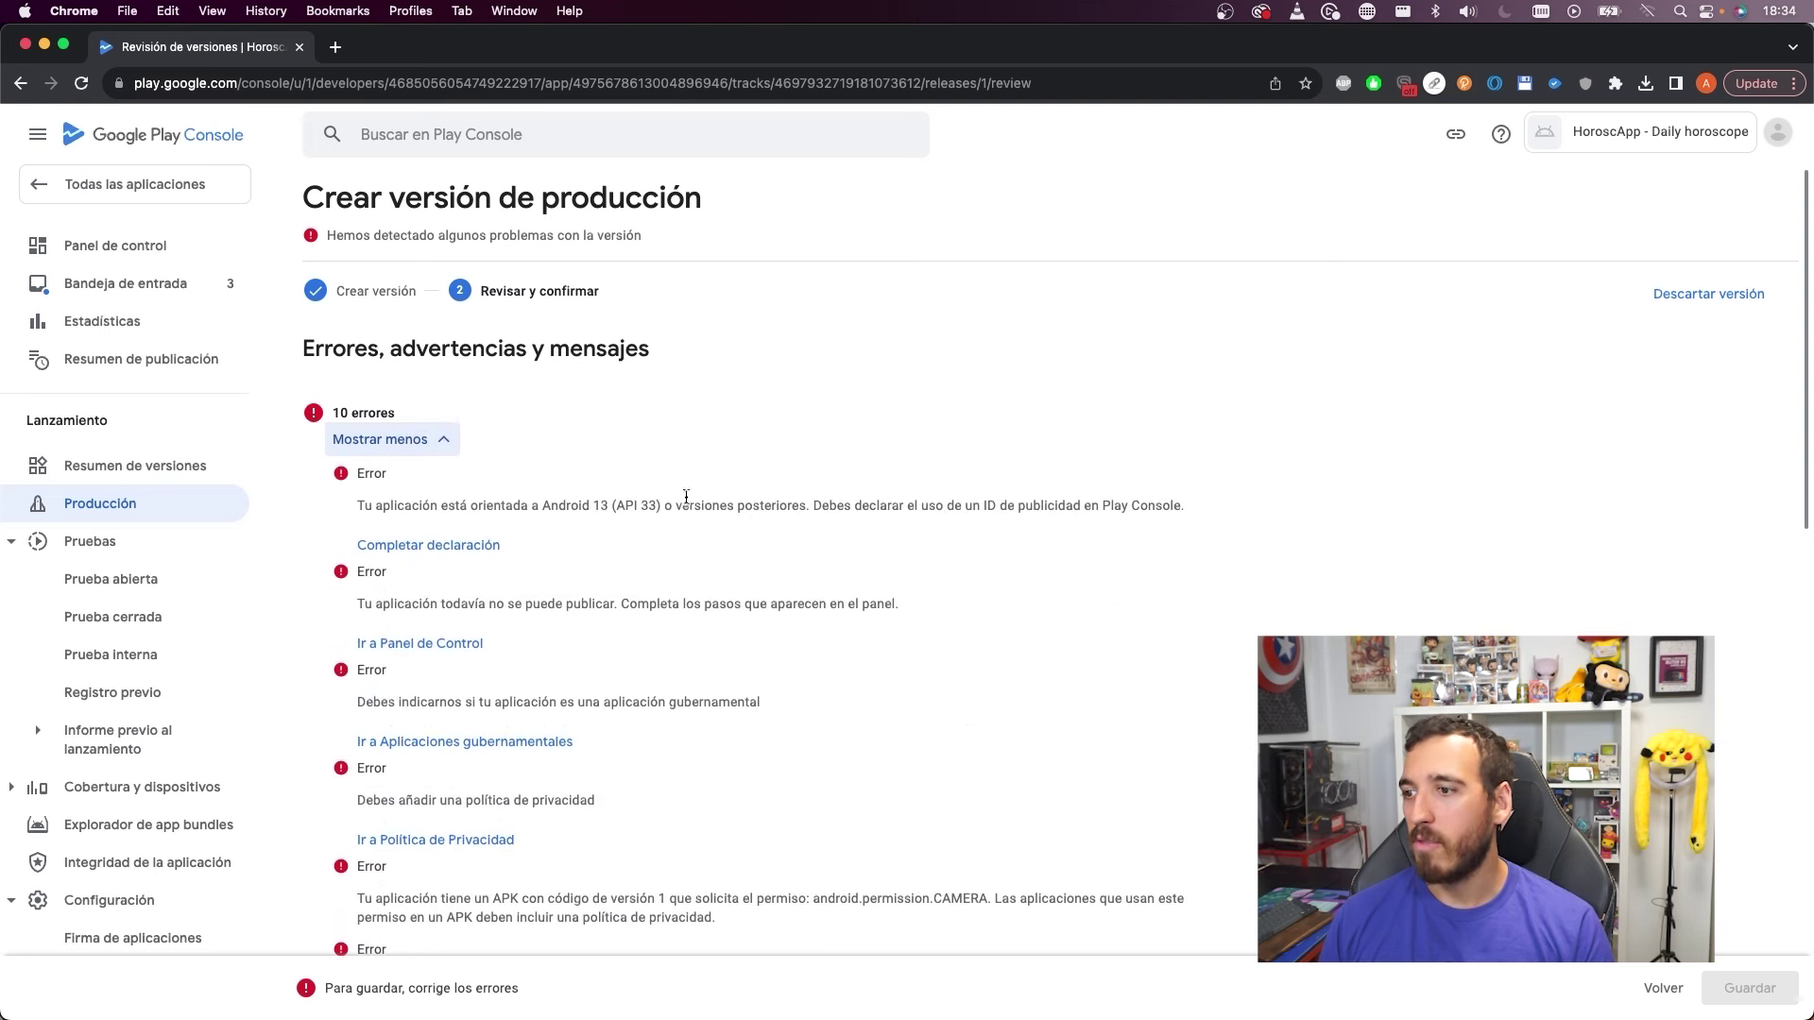
scroll(602, 548, down, 2)
scroll(602, 526, down, 1)
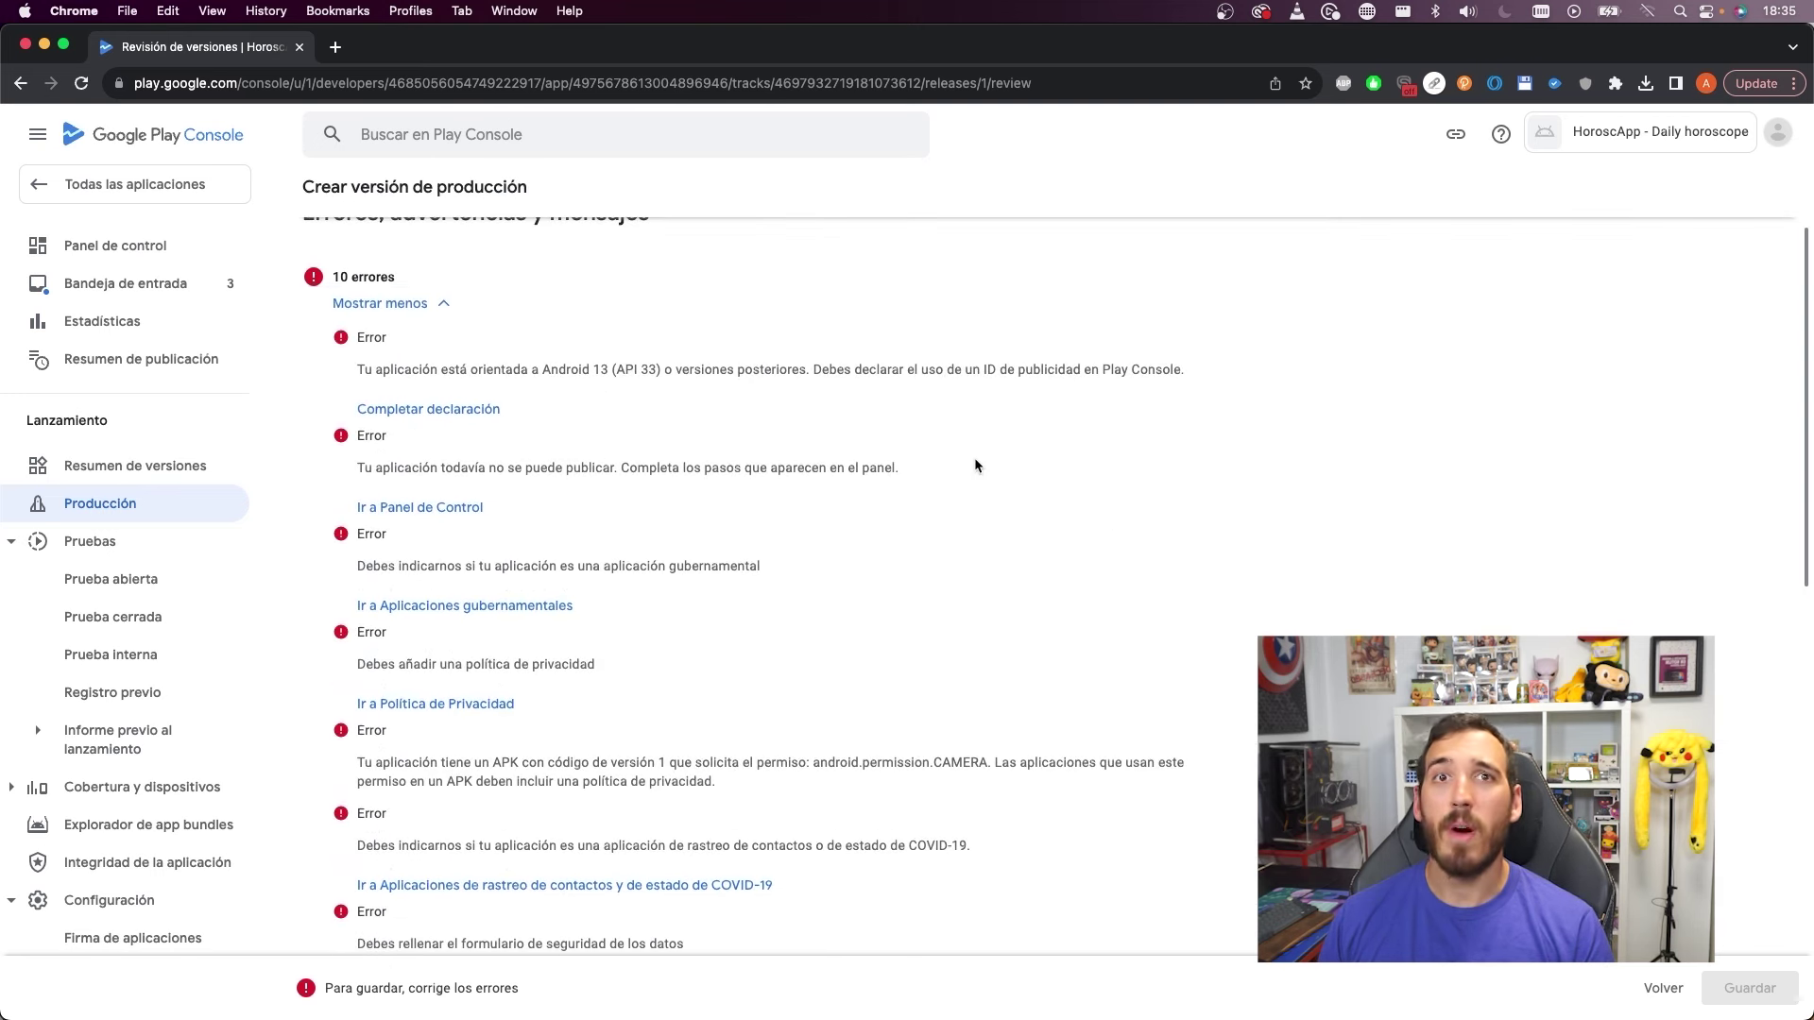
drag(377, 370, 575, 371)
click(780, 357)
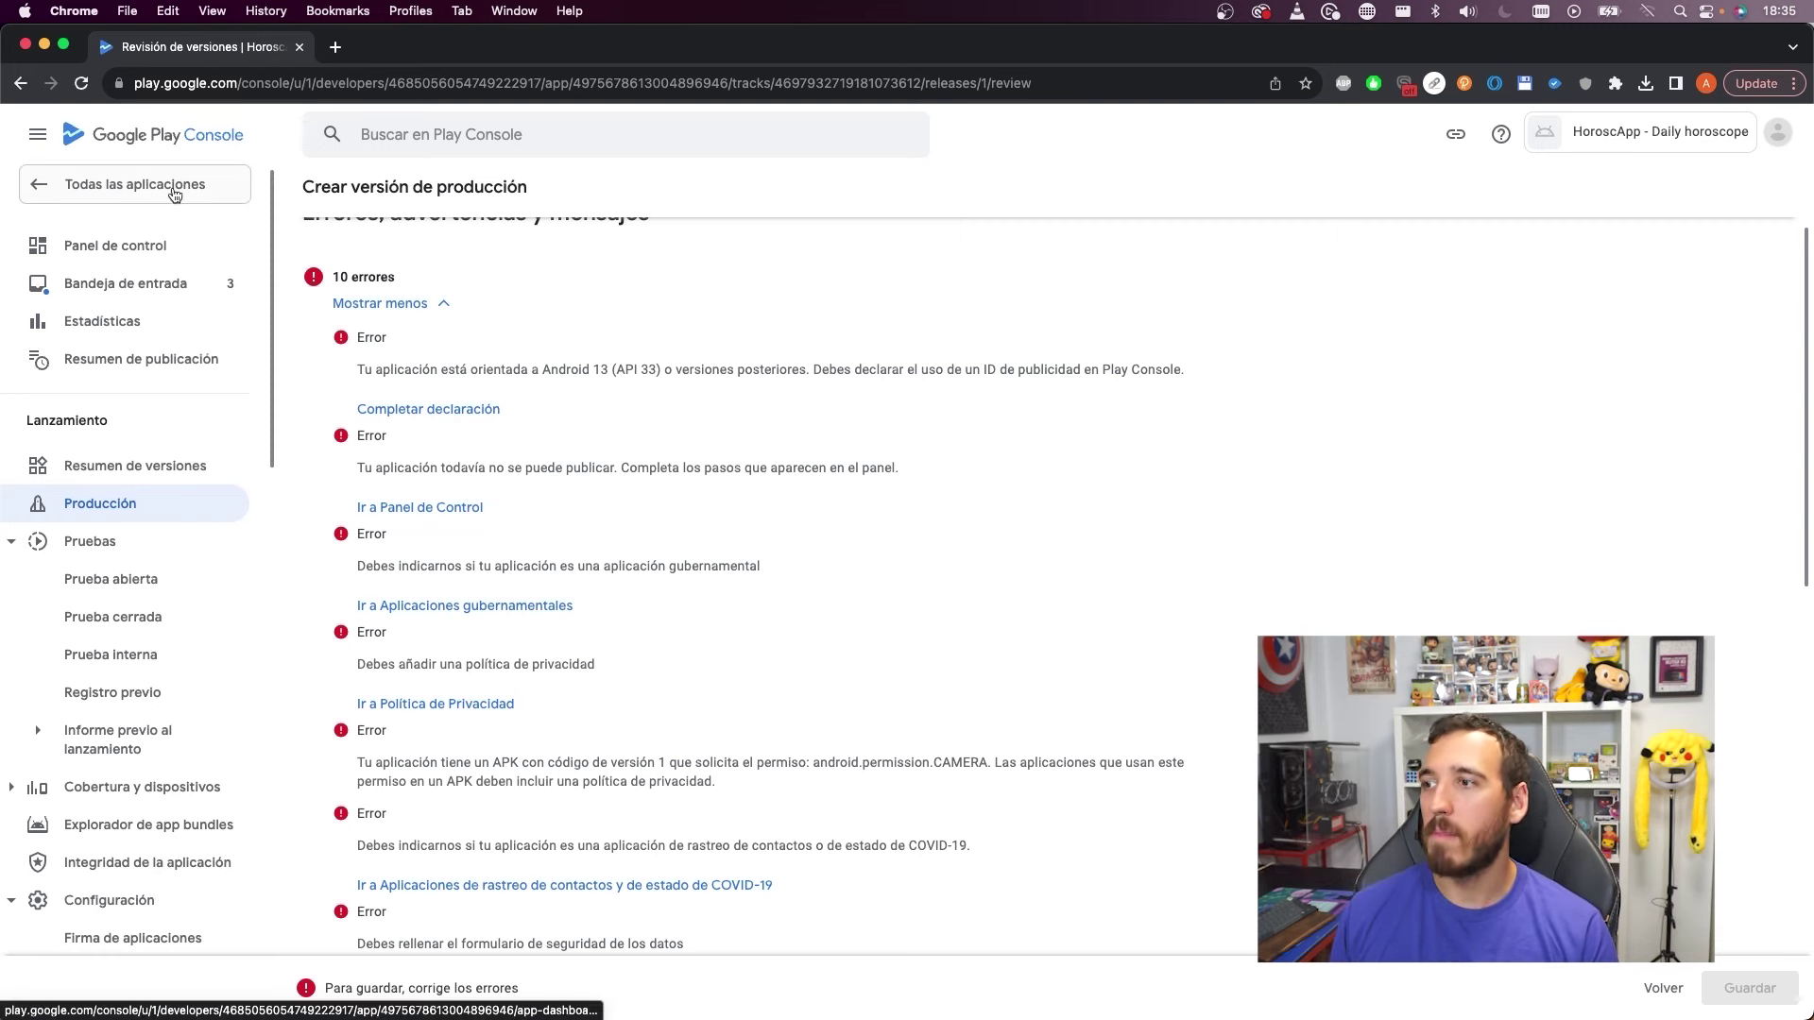
click(141, 246)
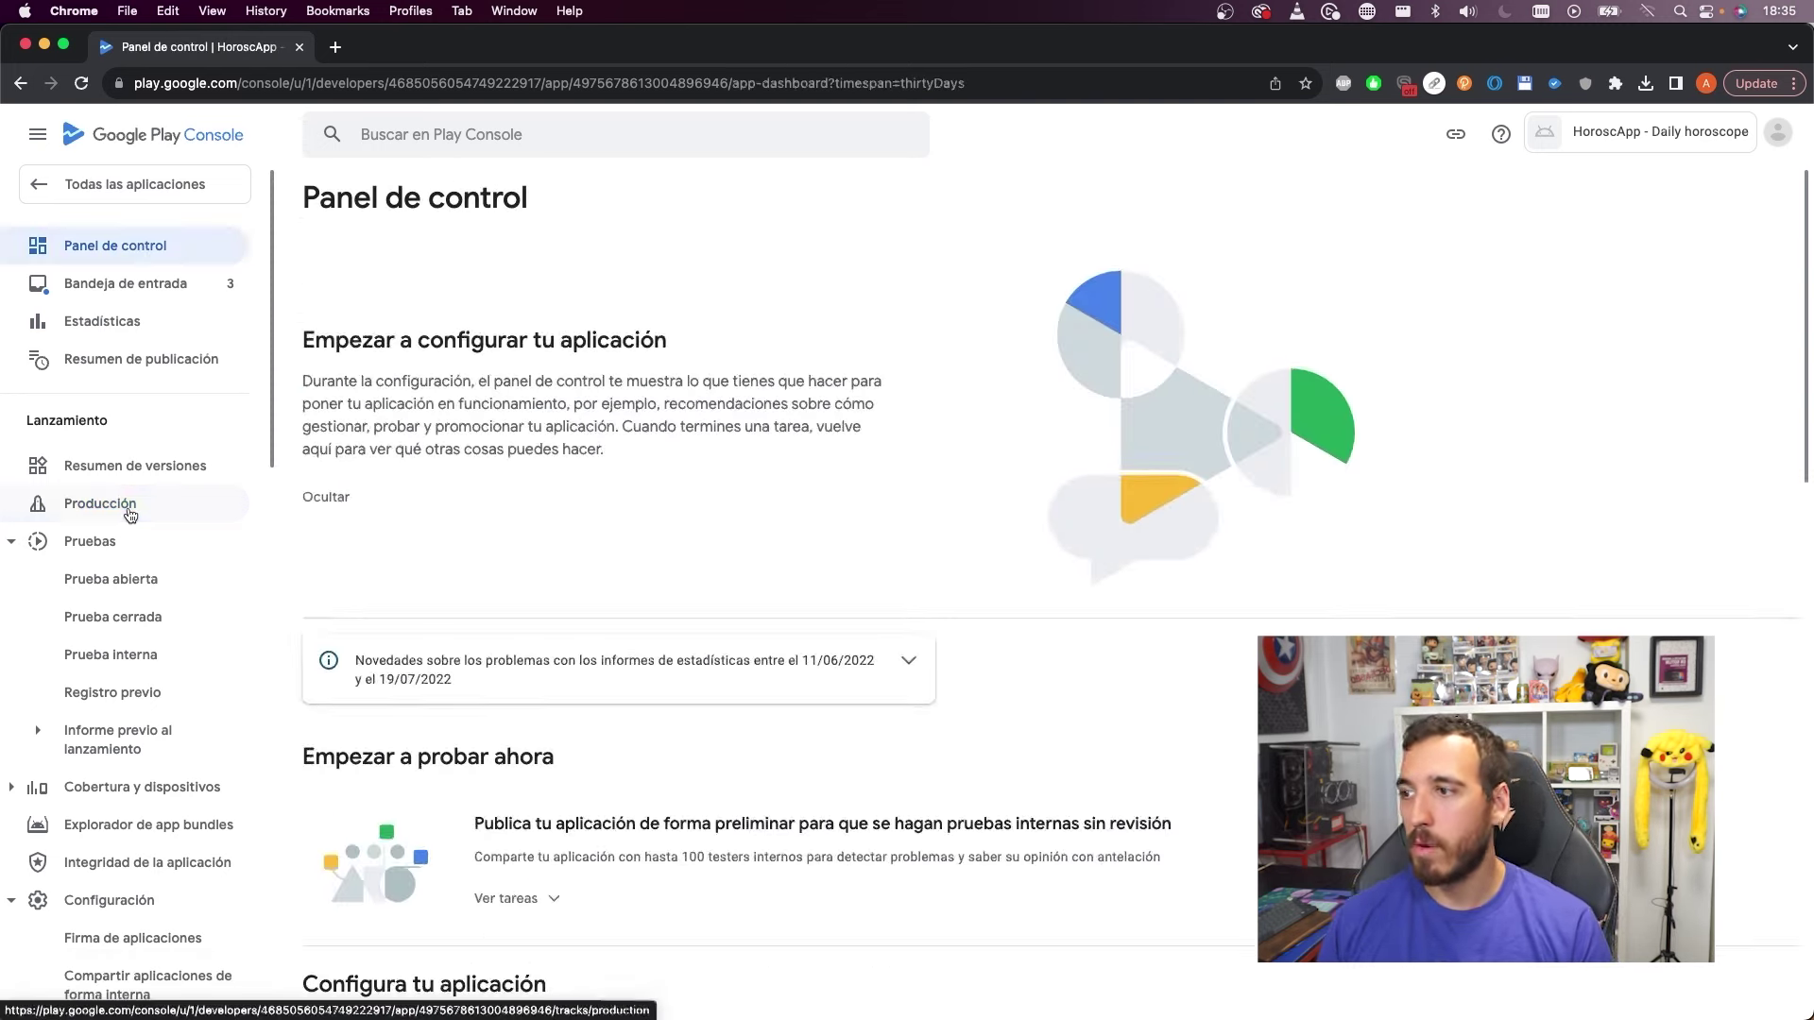
click(100, 504)
click(576, 383)
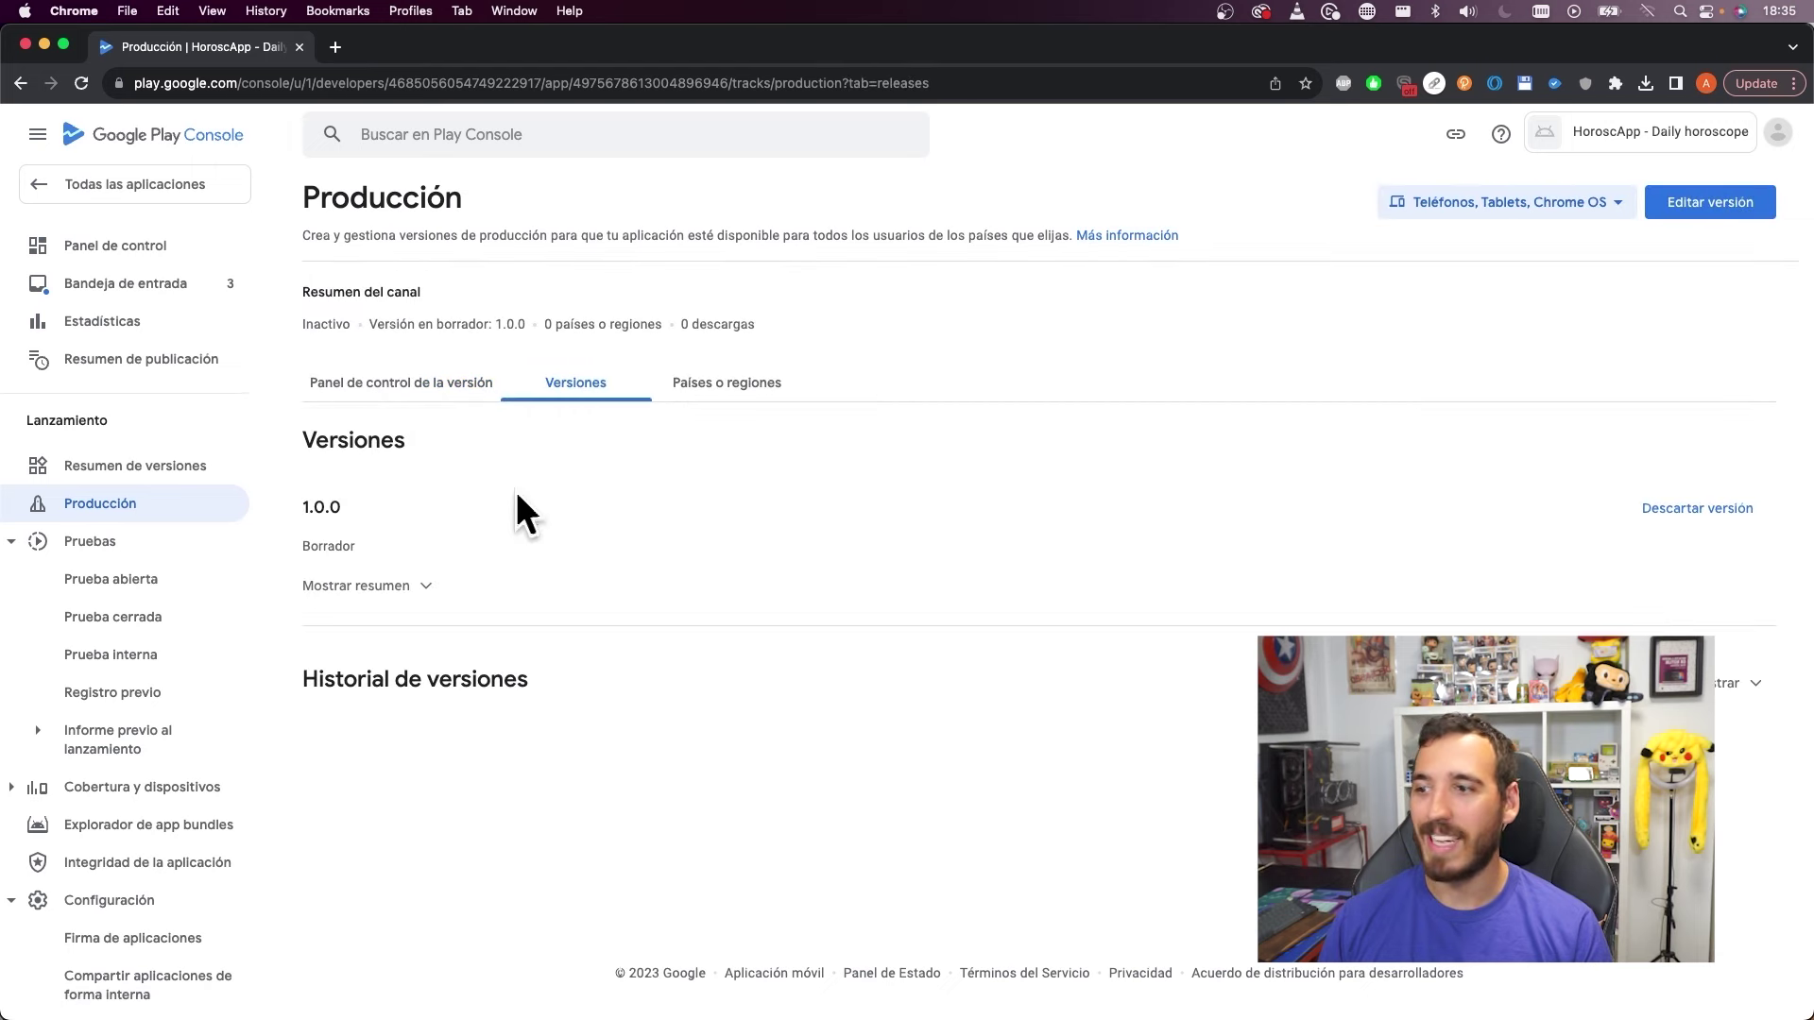
click(382, 586)
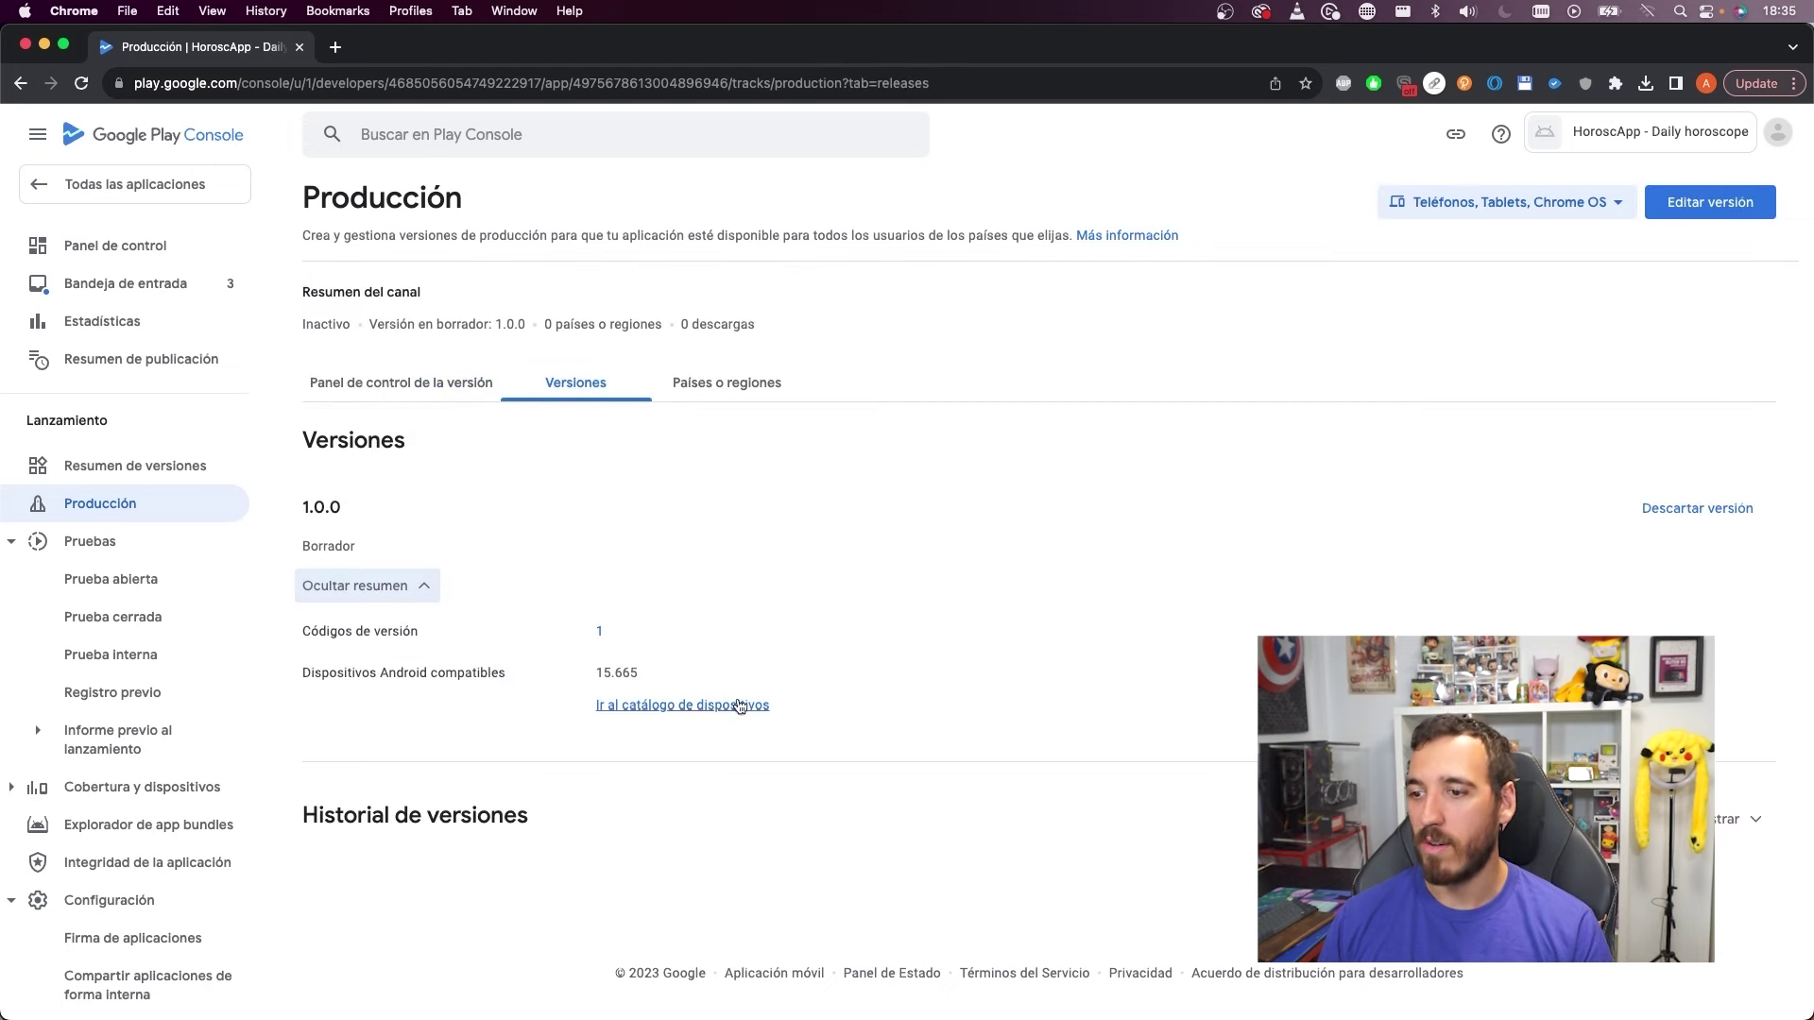
click(1744, 209)
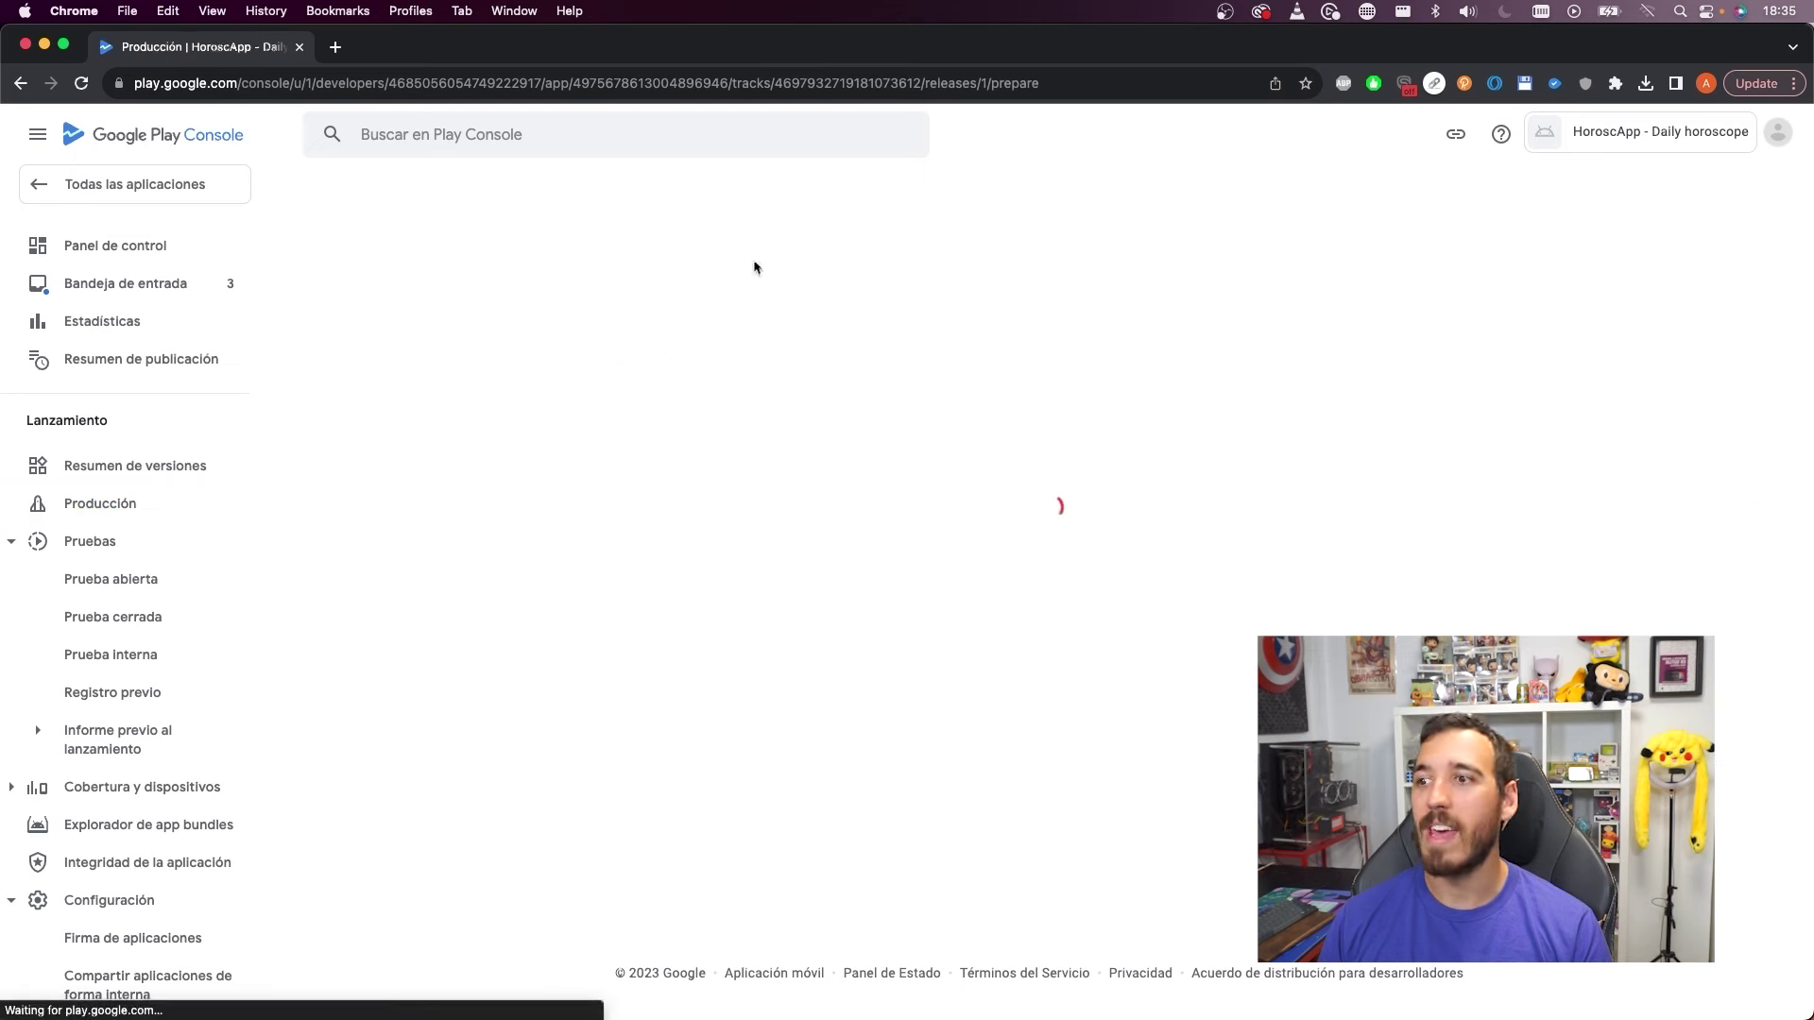
click(1748, 988)
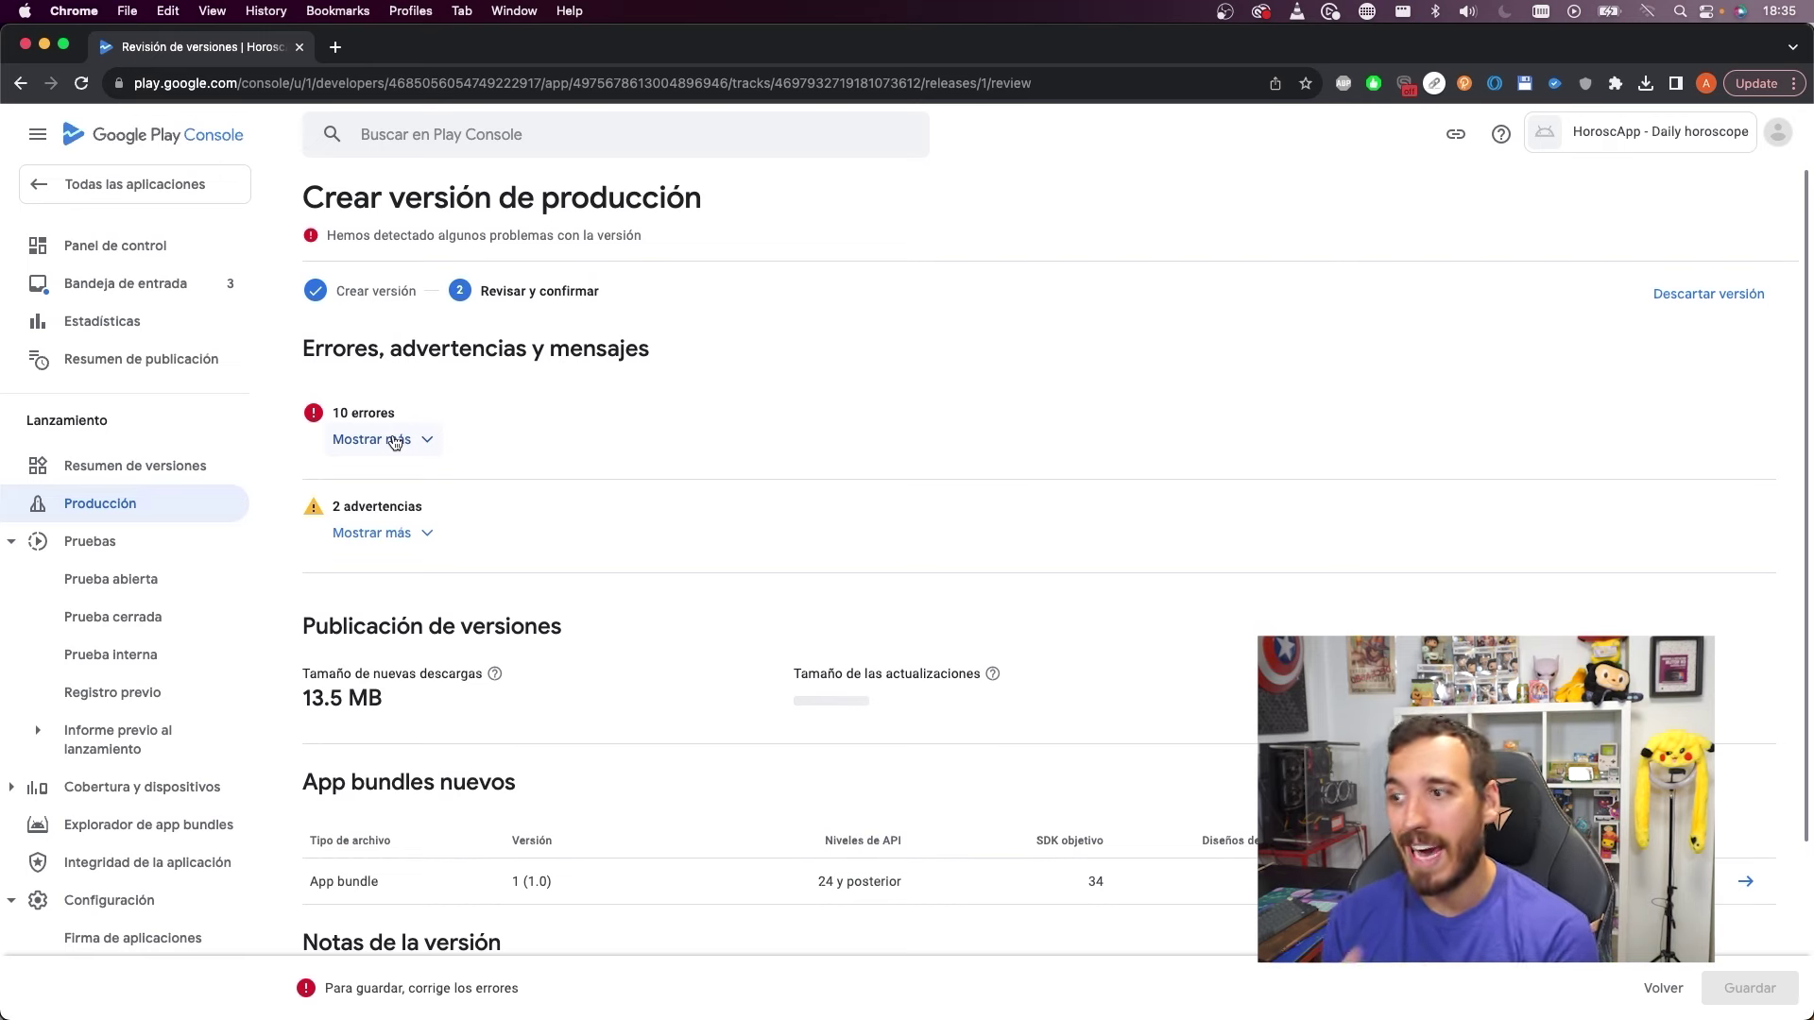
click(395, 440)
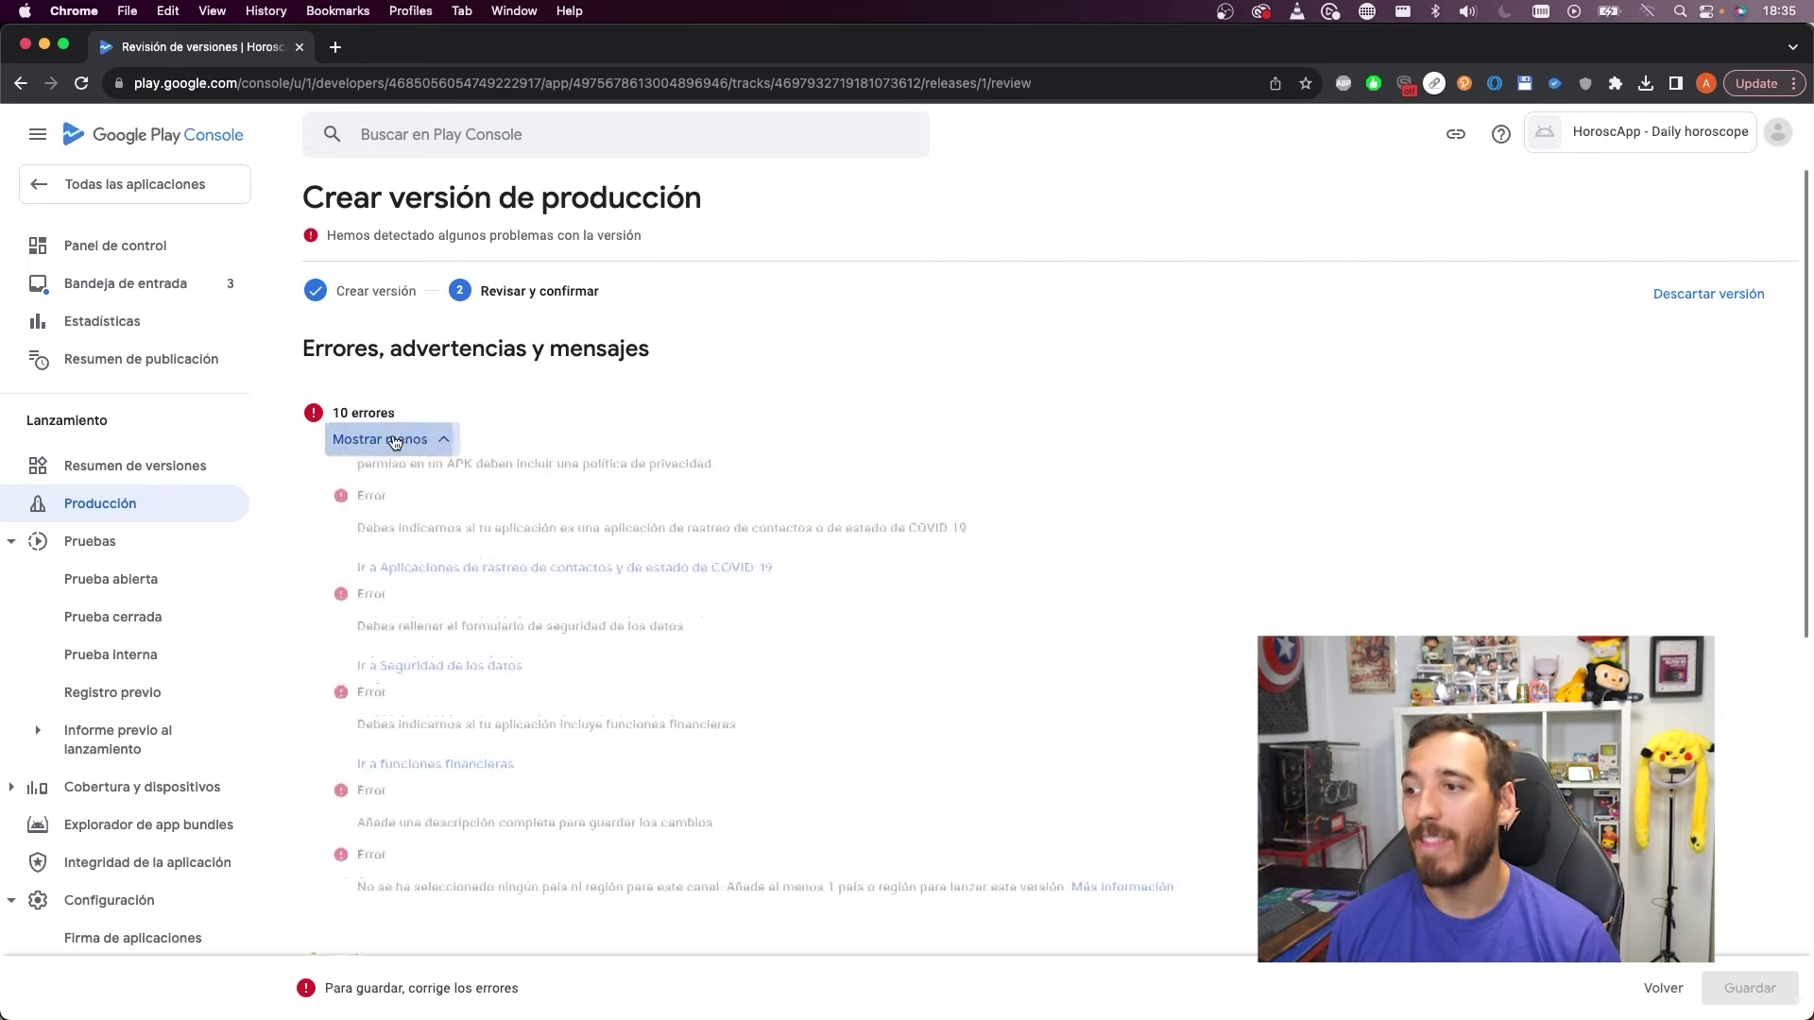
scroll(451, 385, down, 5)
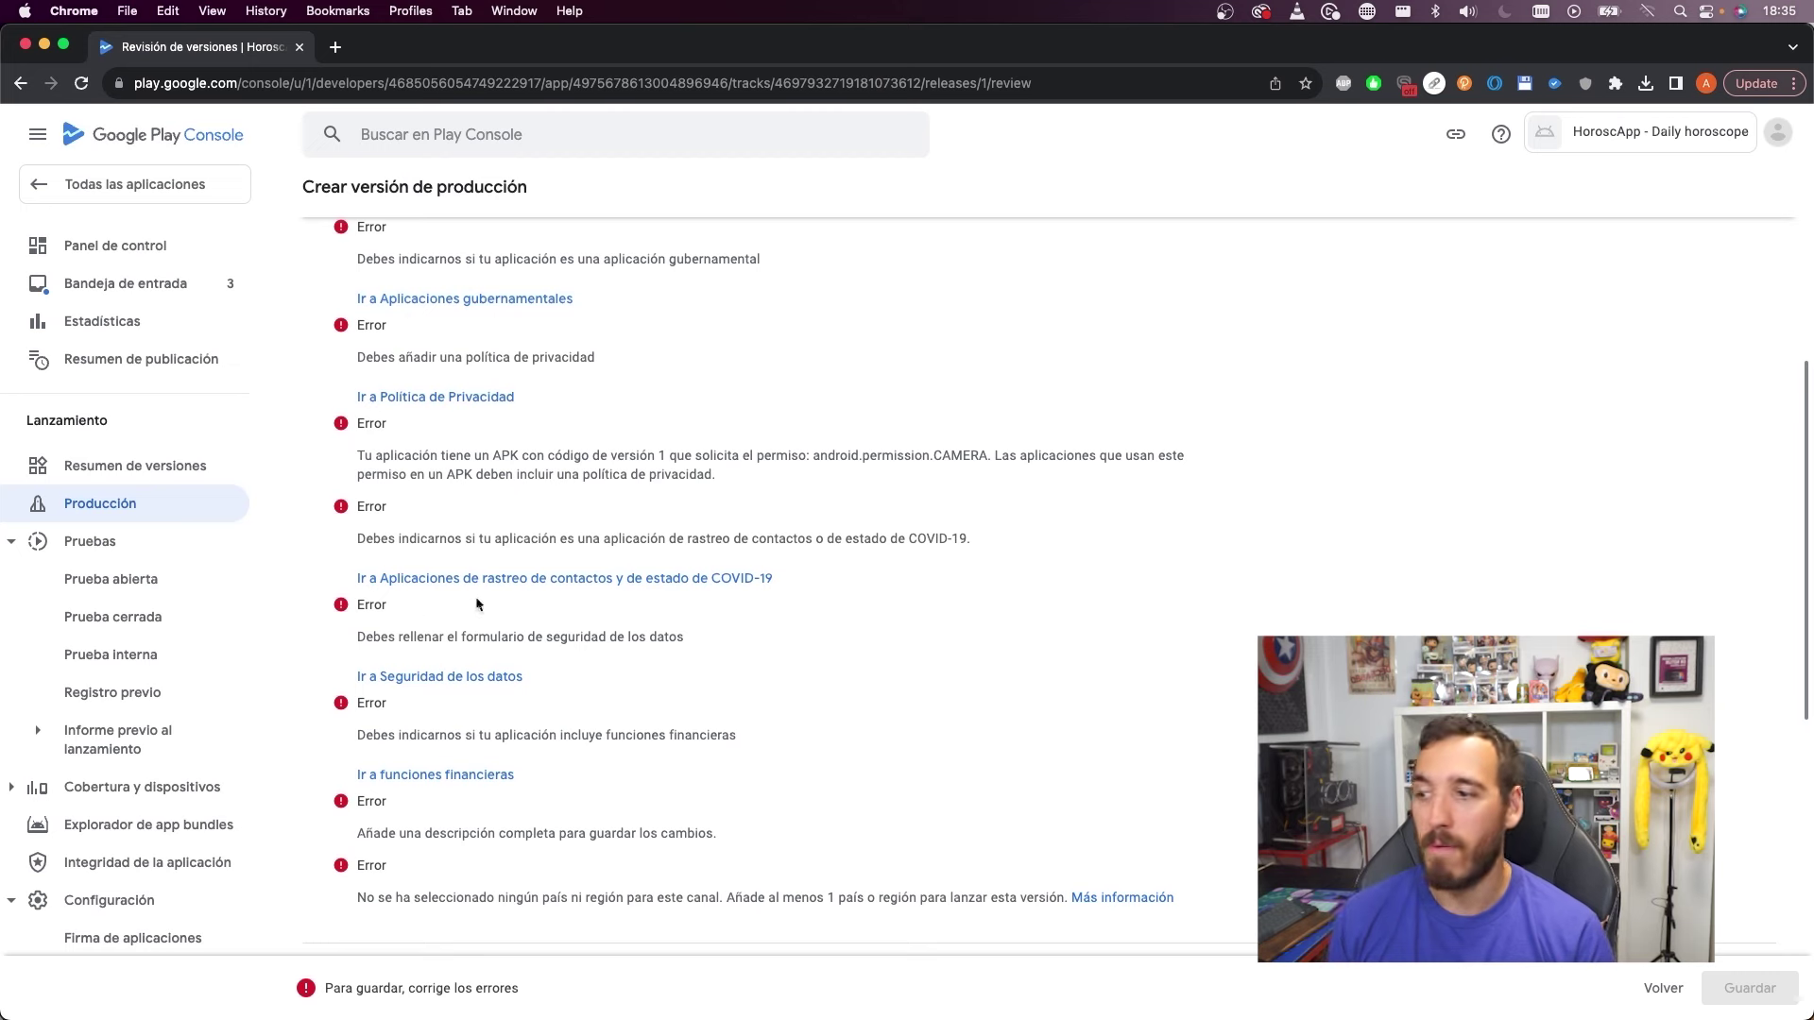
scroll(480, 607, down, 2)
scroll(555, 478, up, 8)
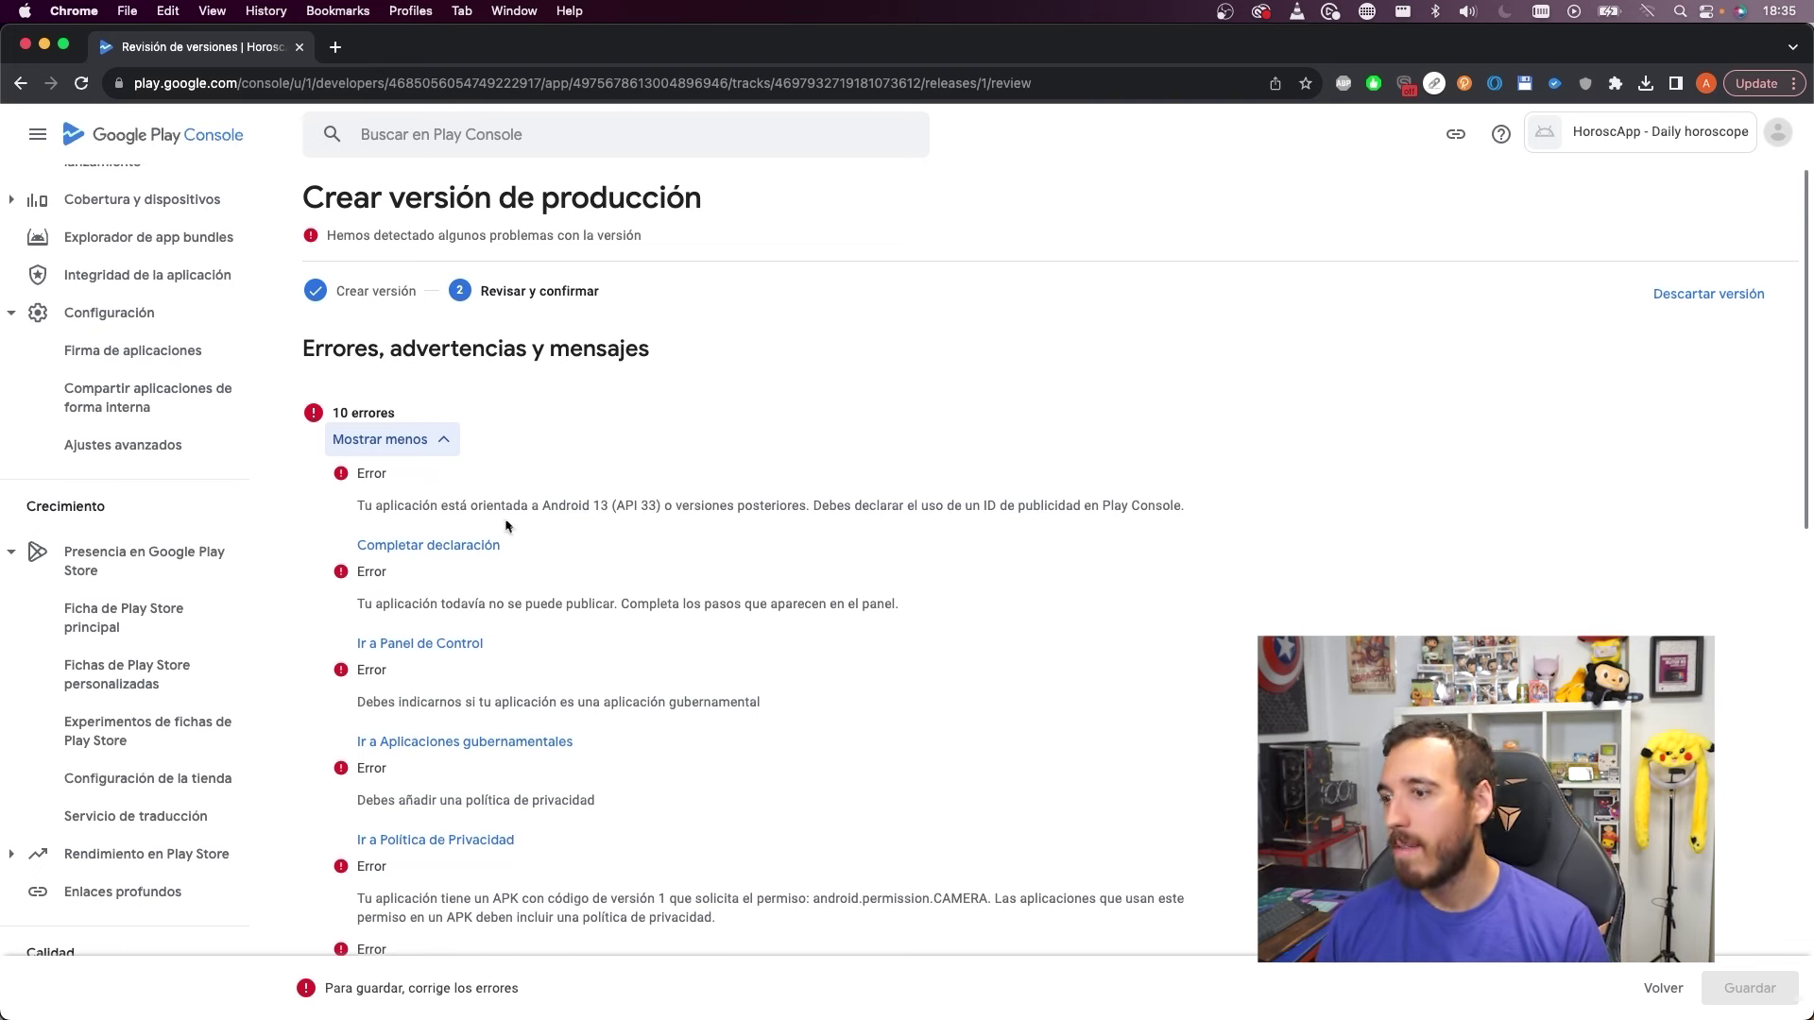
drag(492, 507, 789, 530)
drag(591, 505, 886, 498)
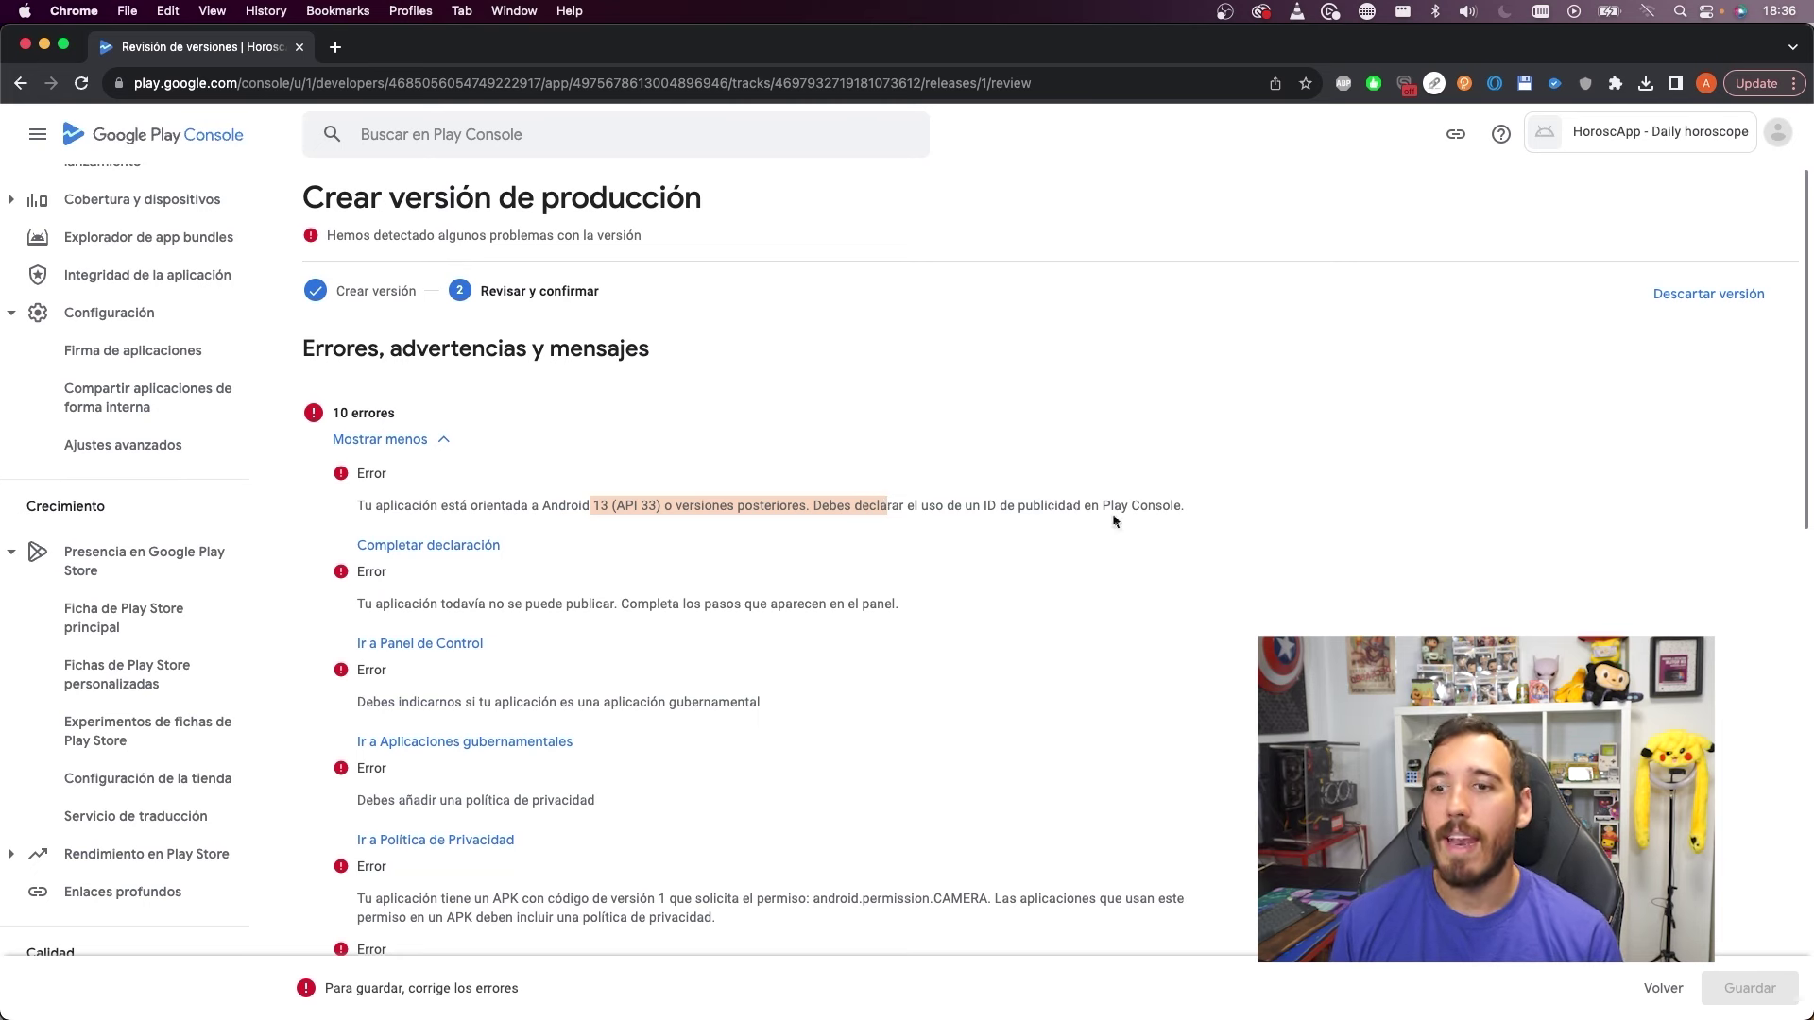
Open the ID de publicidad declaration and compare its Yes and No answers
click(480, 546)
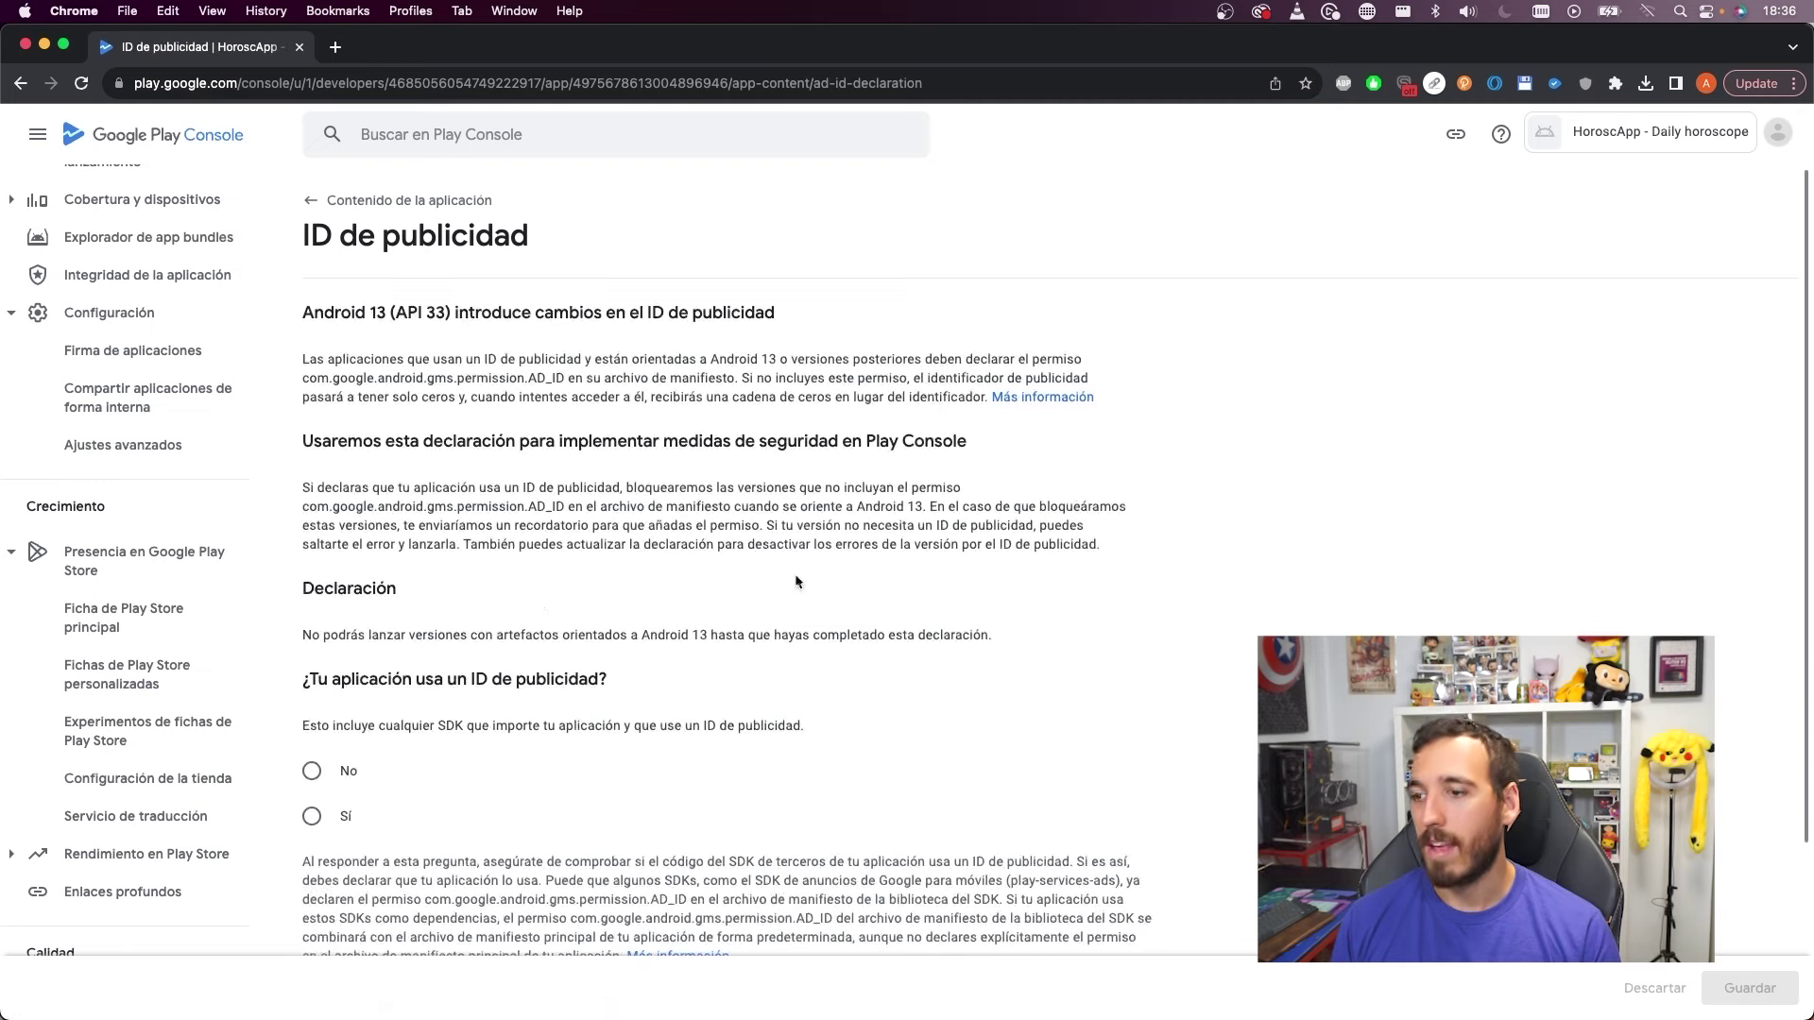
scroll(799, 584, down, 3)
drag(372, 472, 616, 478)
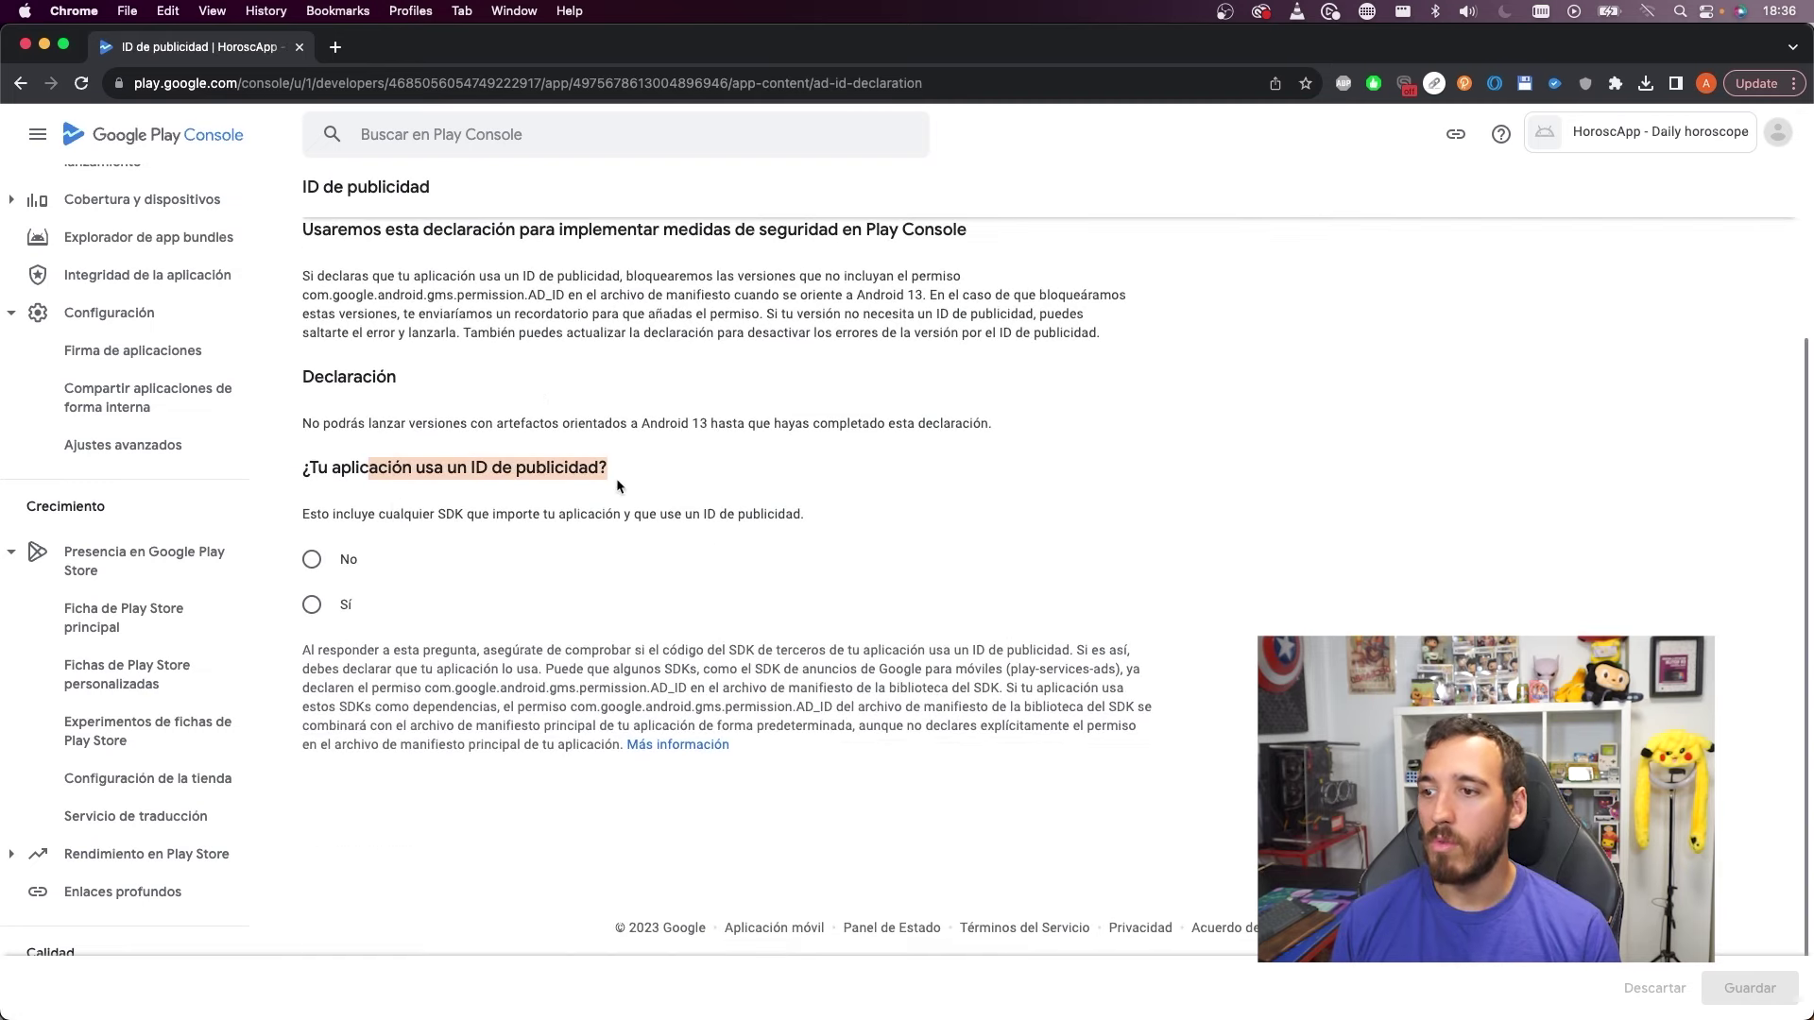
click(345, 610)
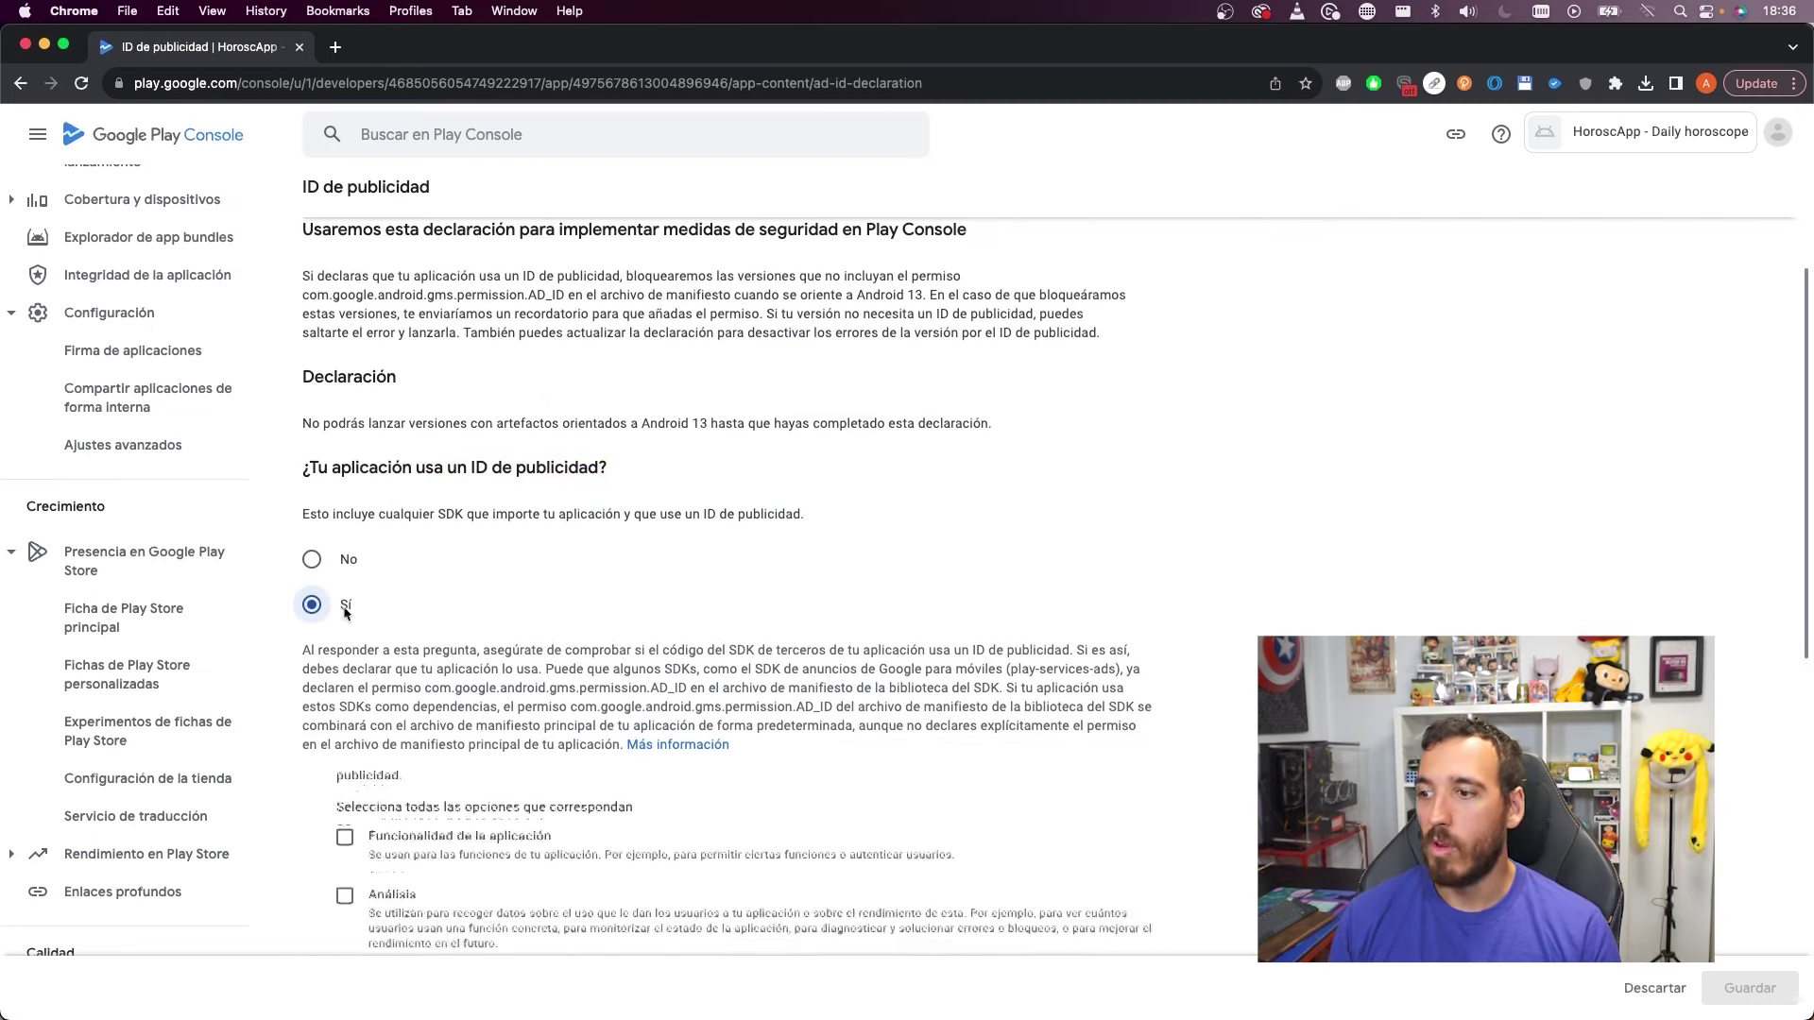
click(313, 559)
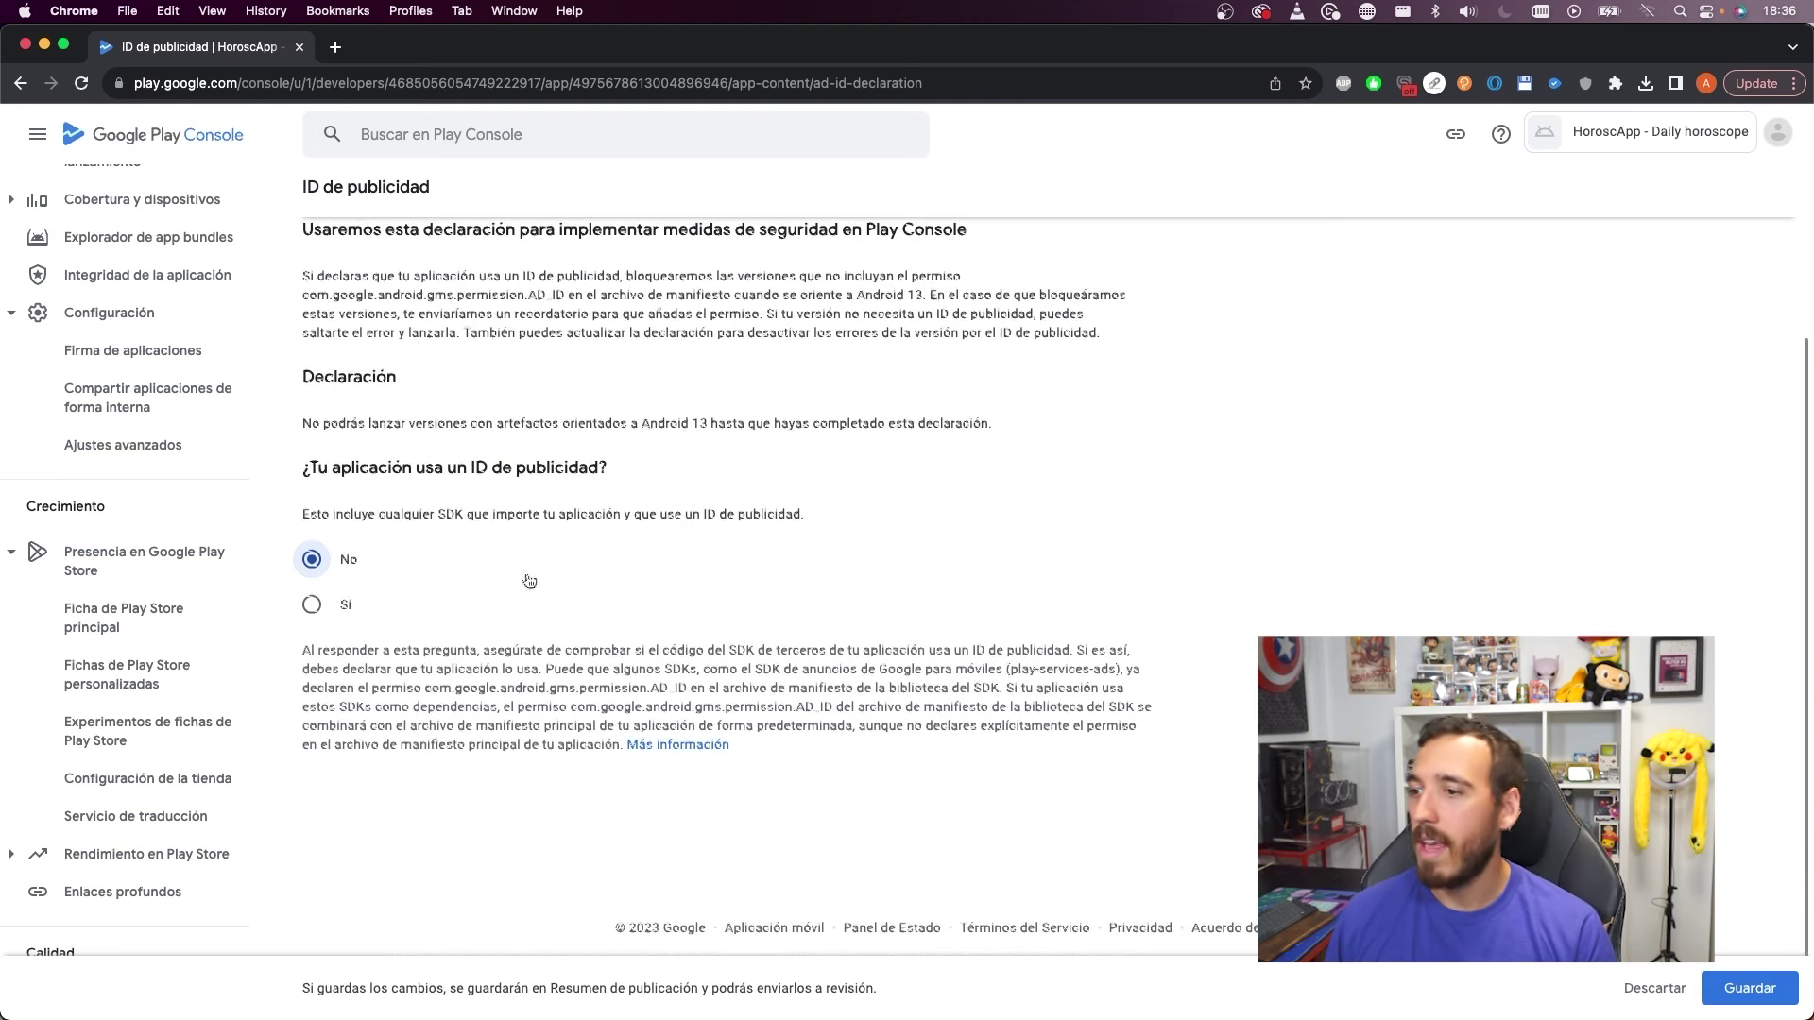
scroll(526, 581, down, 1)
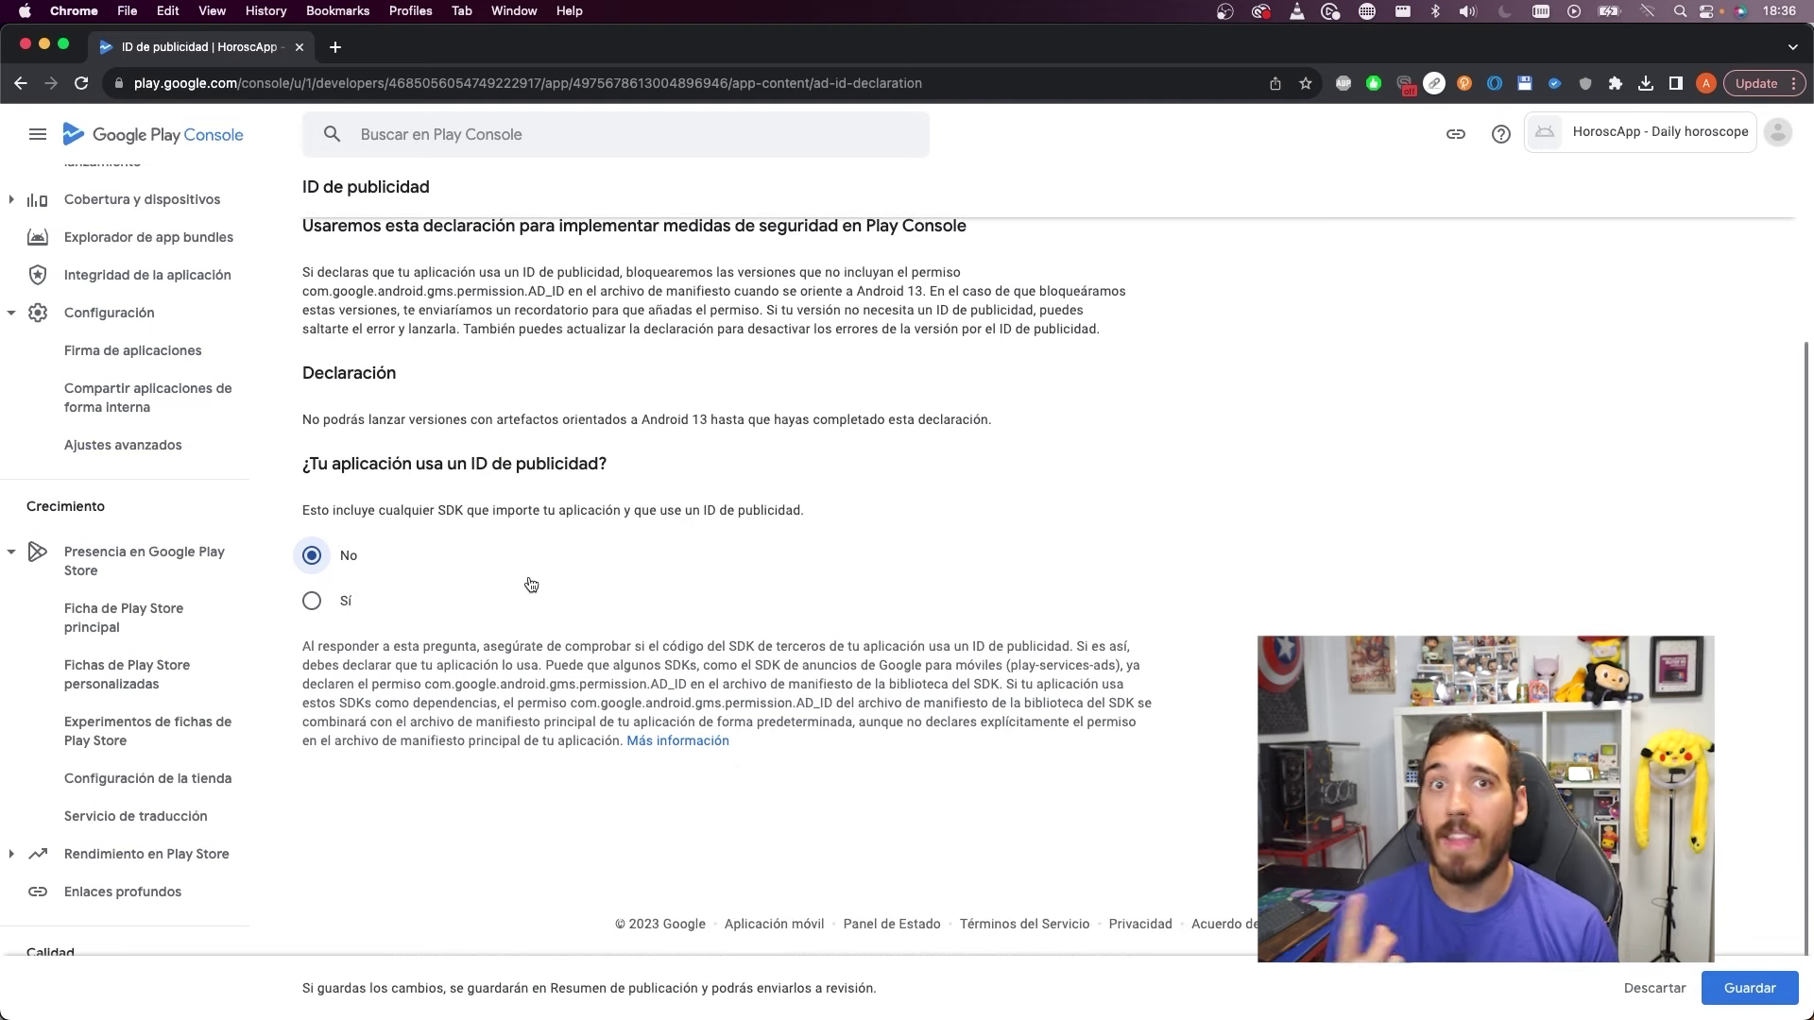
click(313, 601)
Answer No to advertising ID use and save the declaration
scroll(691, 616, down, 5)
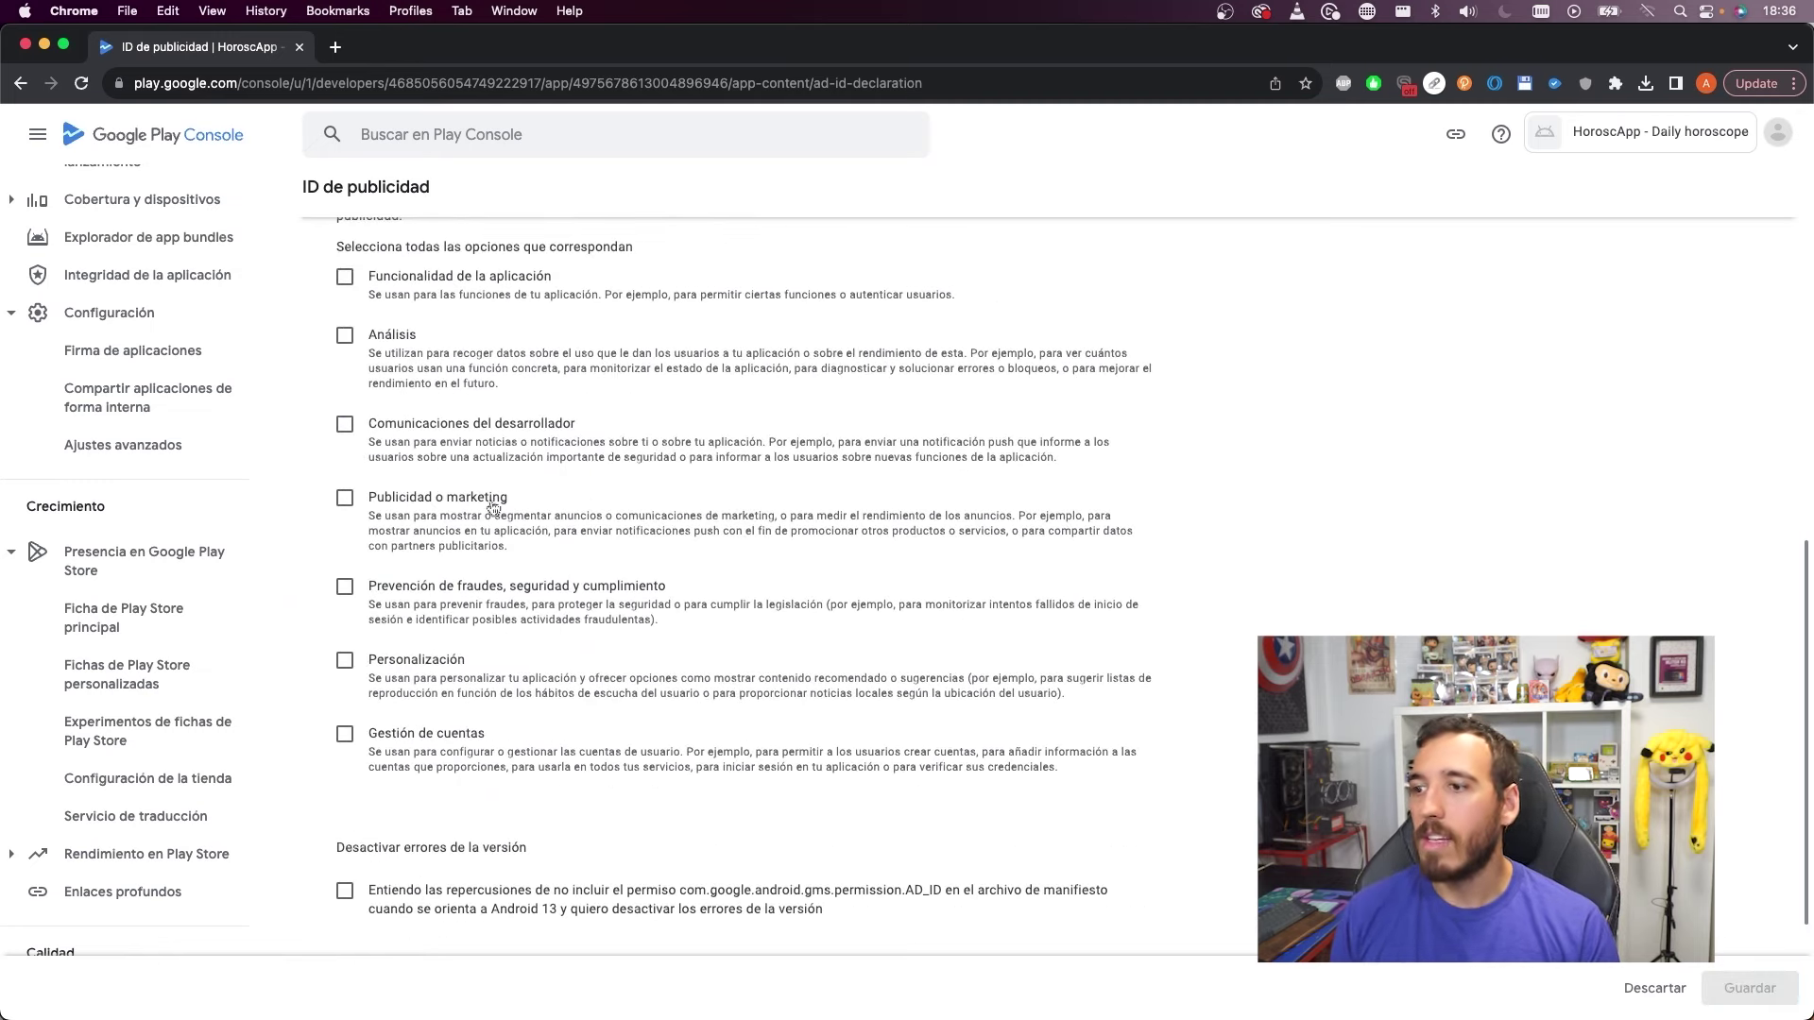
scroll(1338, 457, up, 5)
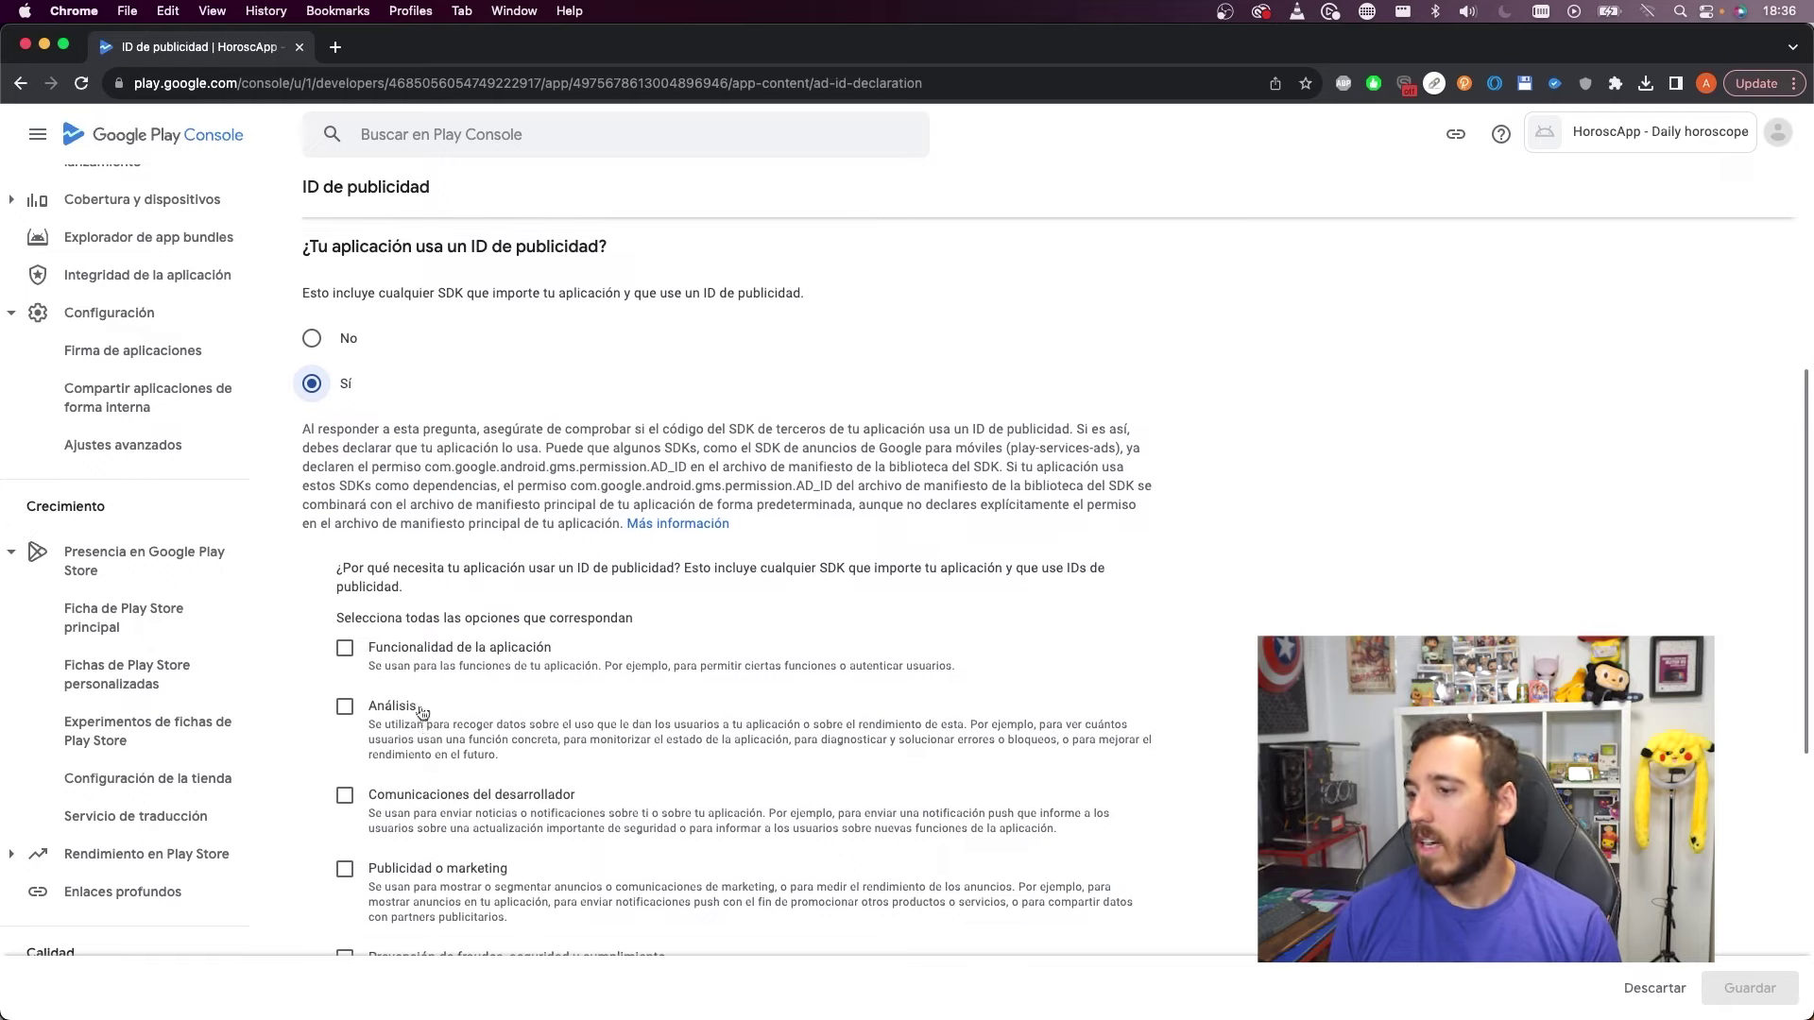
scroll(416, 718, down, 2)
scroll(460, 764, down, 5)
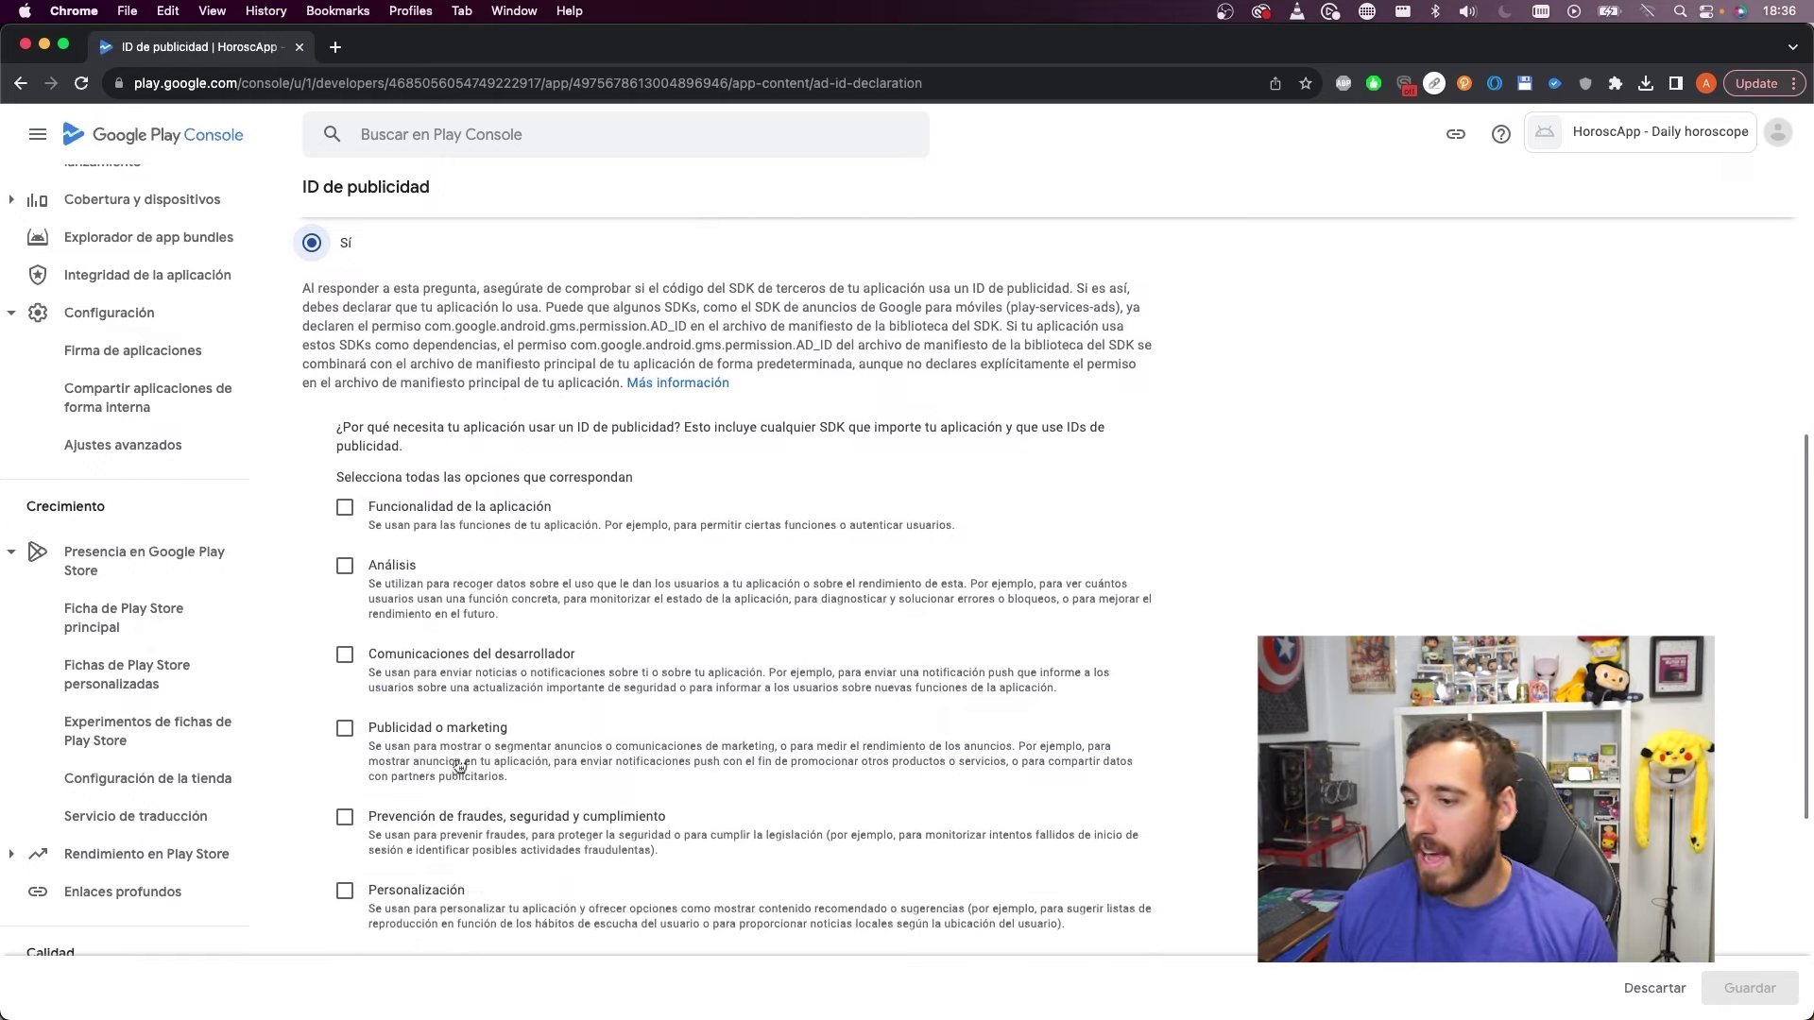
scroll(505, 751, up, 5)
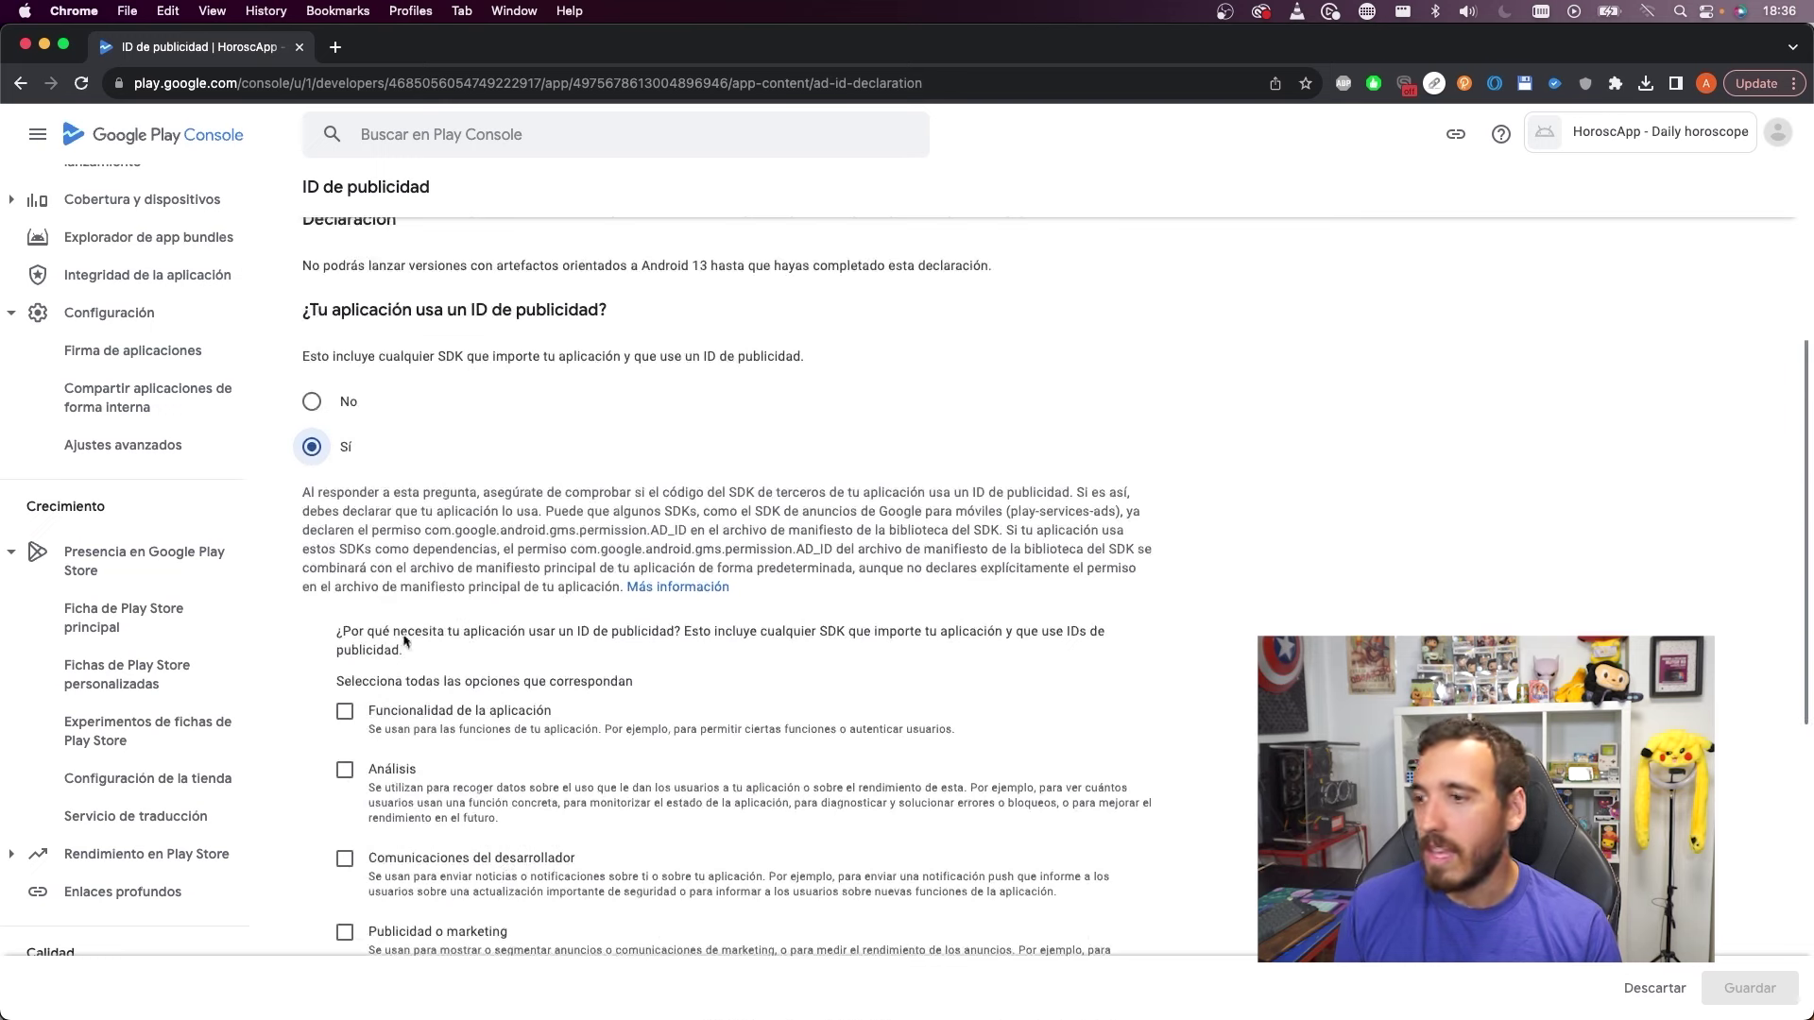
click(312, 400)
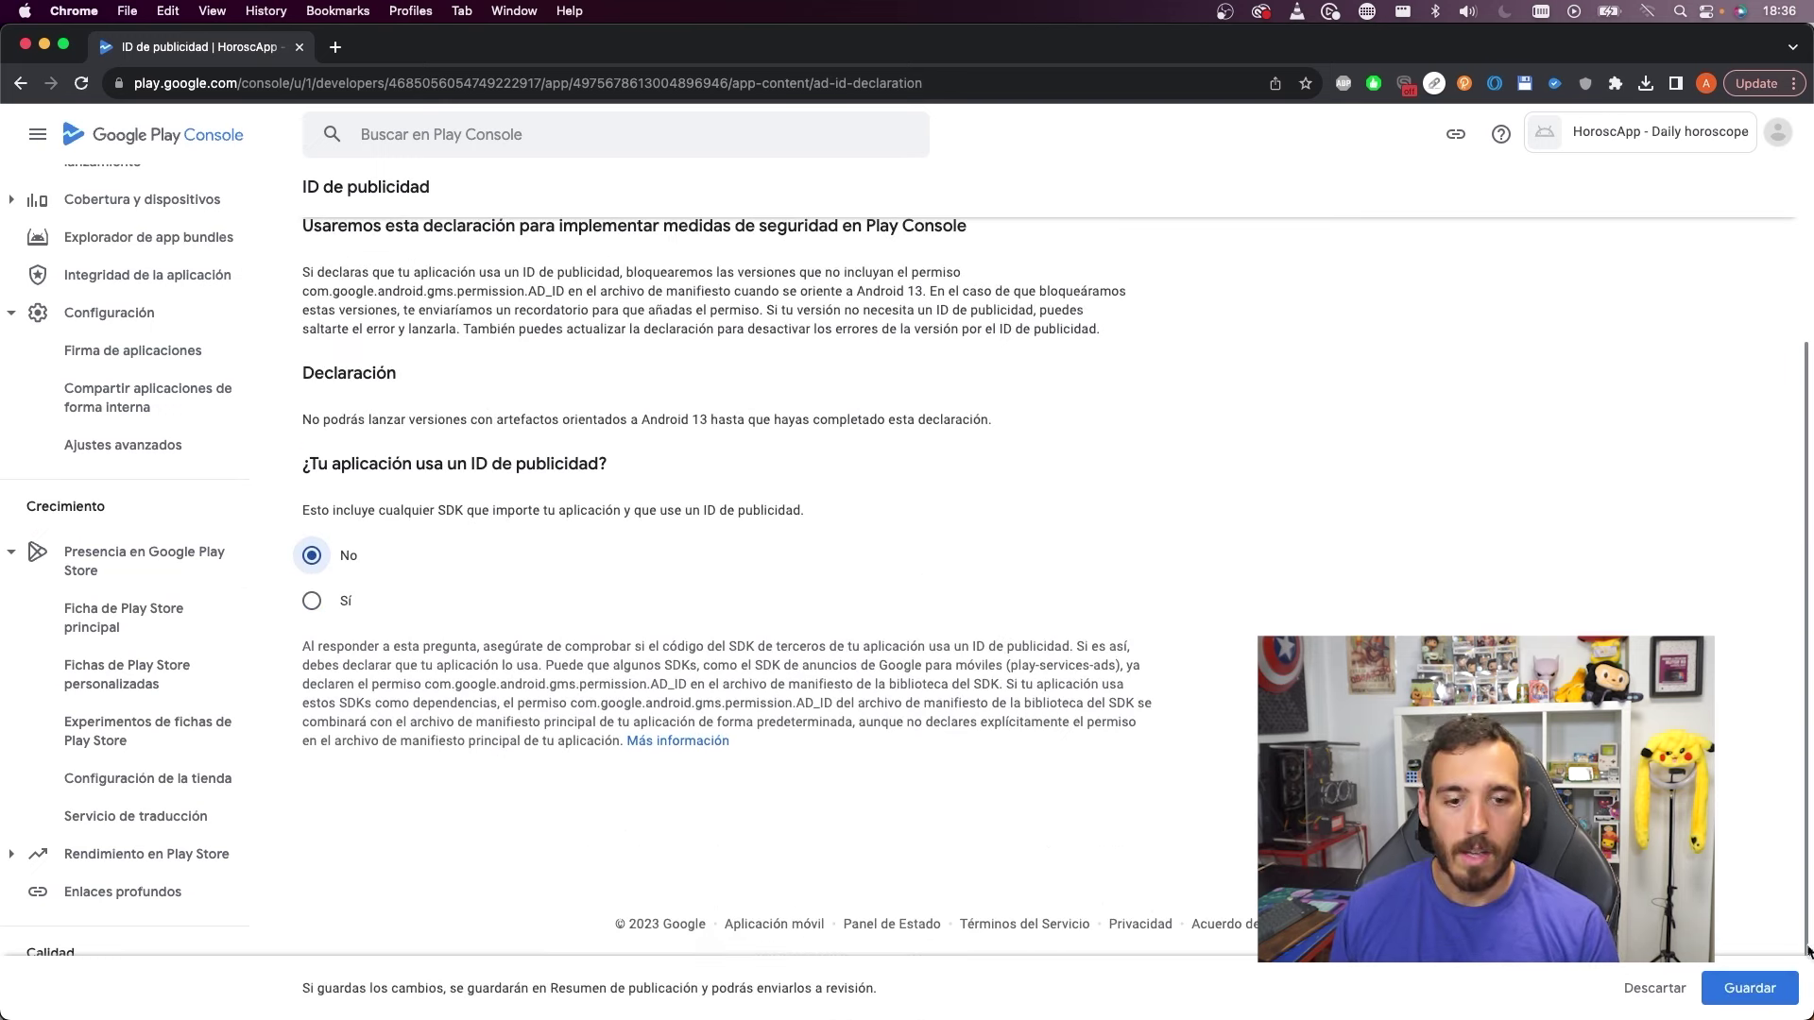
click(1750, 988)
scroll(756, 378, up, 3)
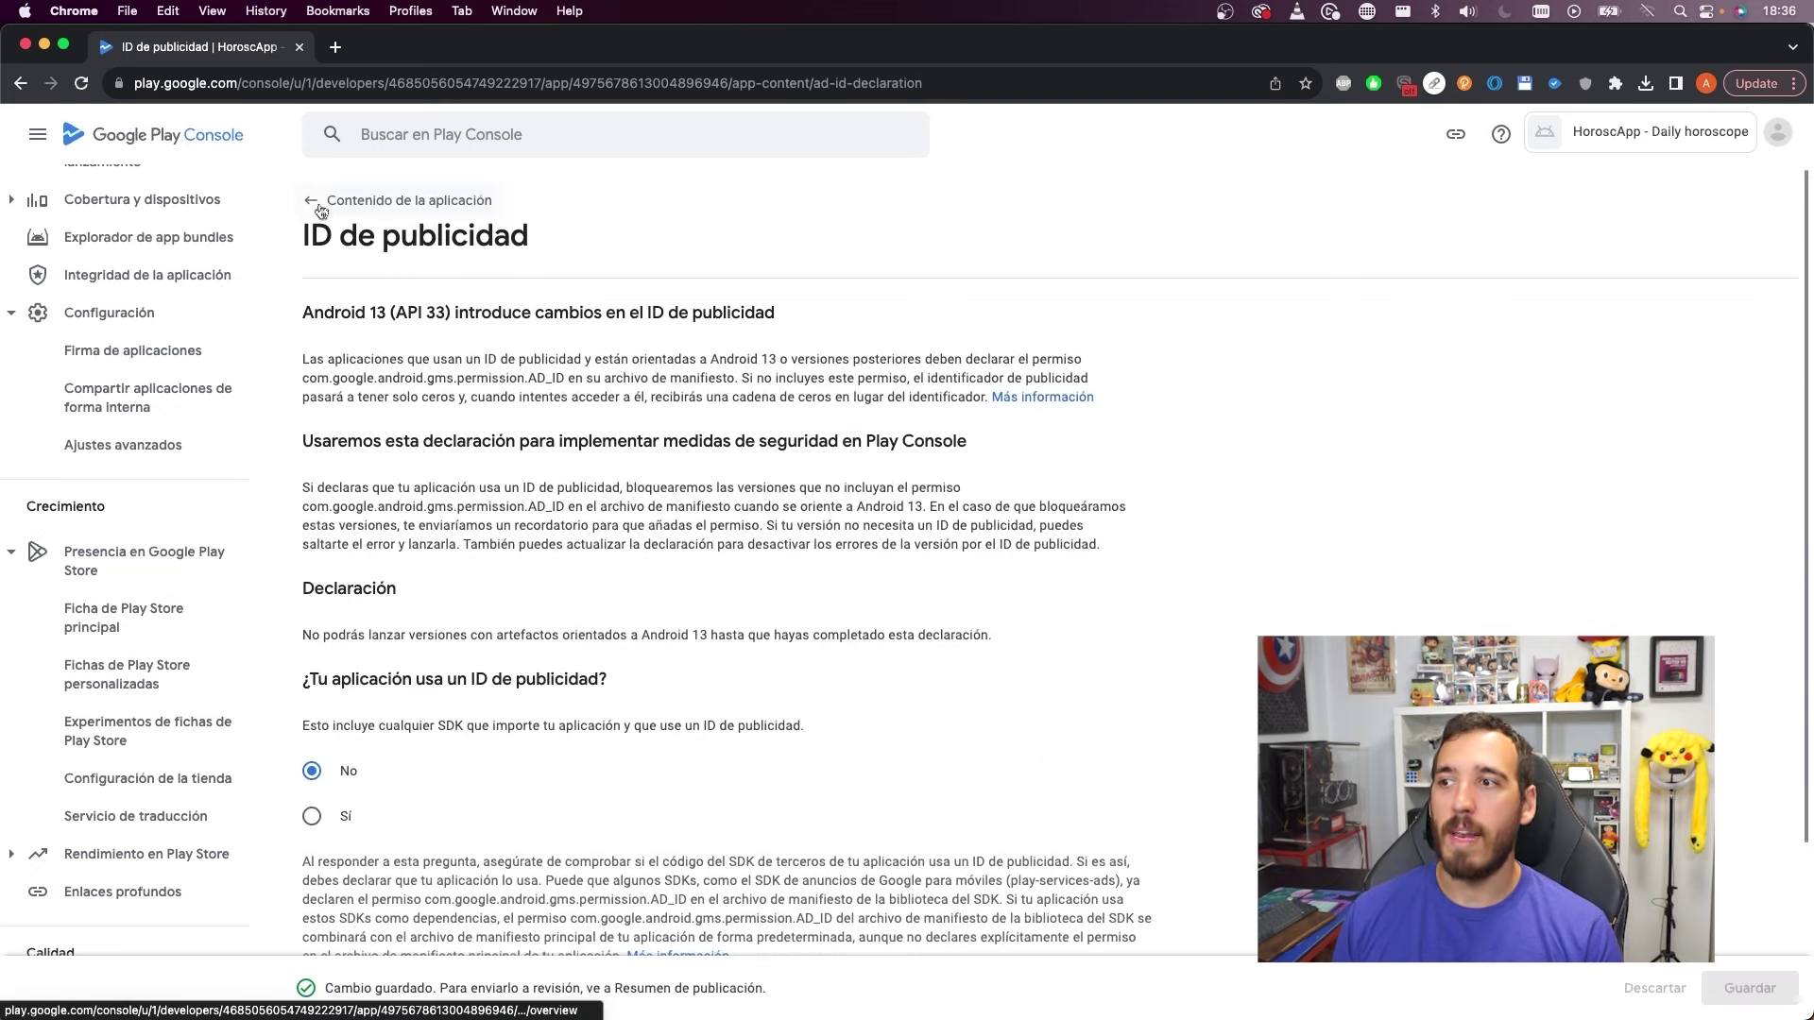
Return to Contenido de la aplicación and start the Política de Privacidad declaration
click(317, 206)
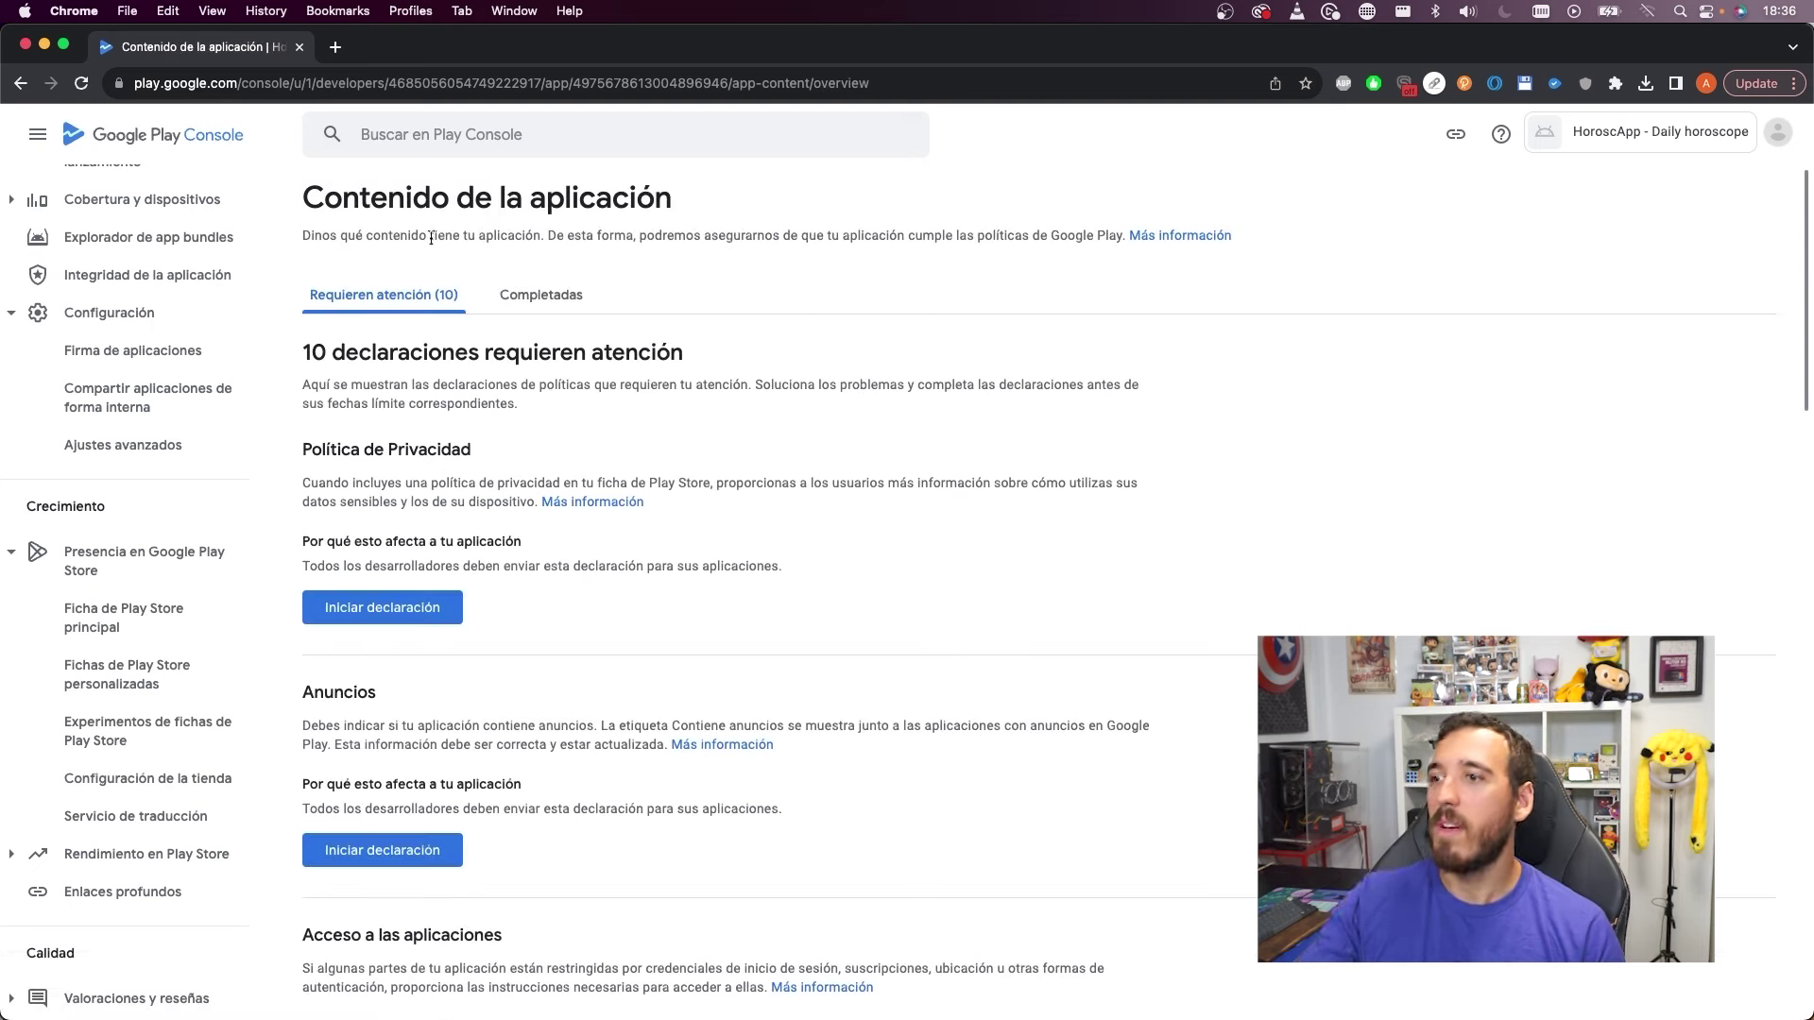
scroll(644, 510, down, 15)
scroll(618, 506, up, 15)
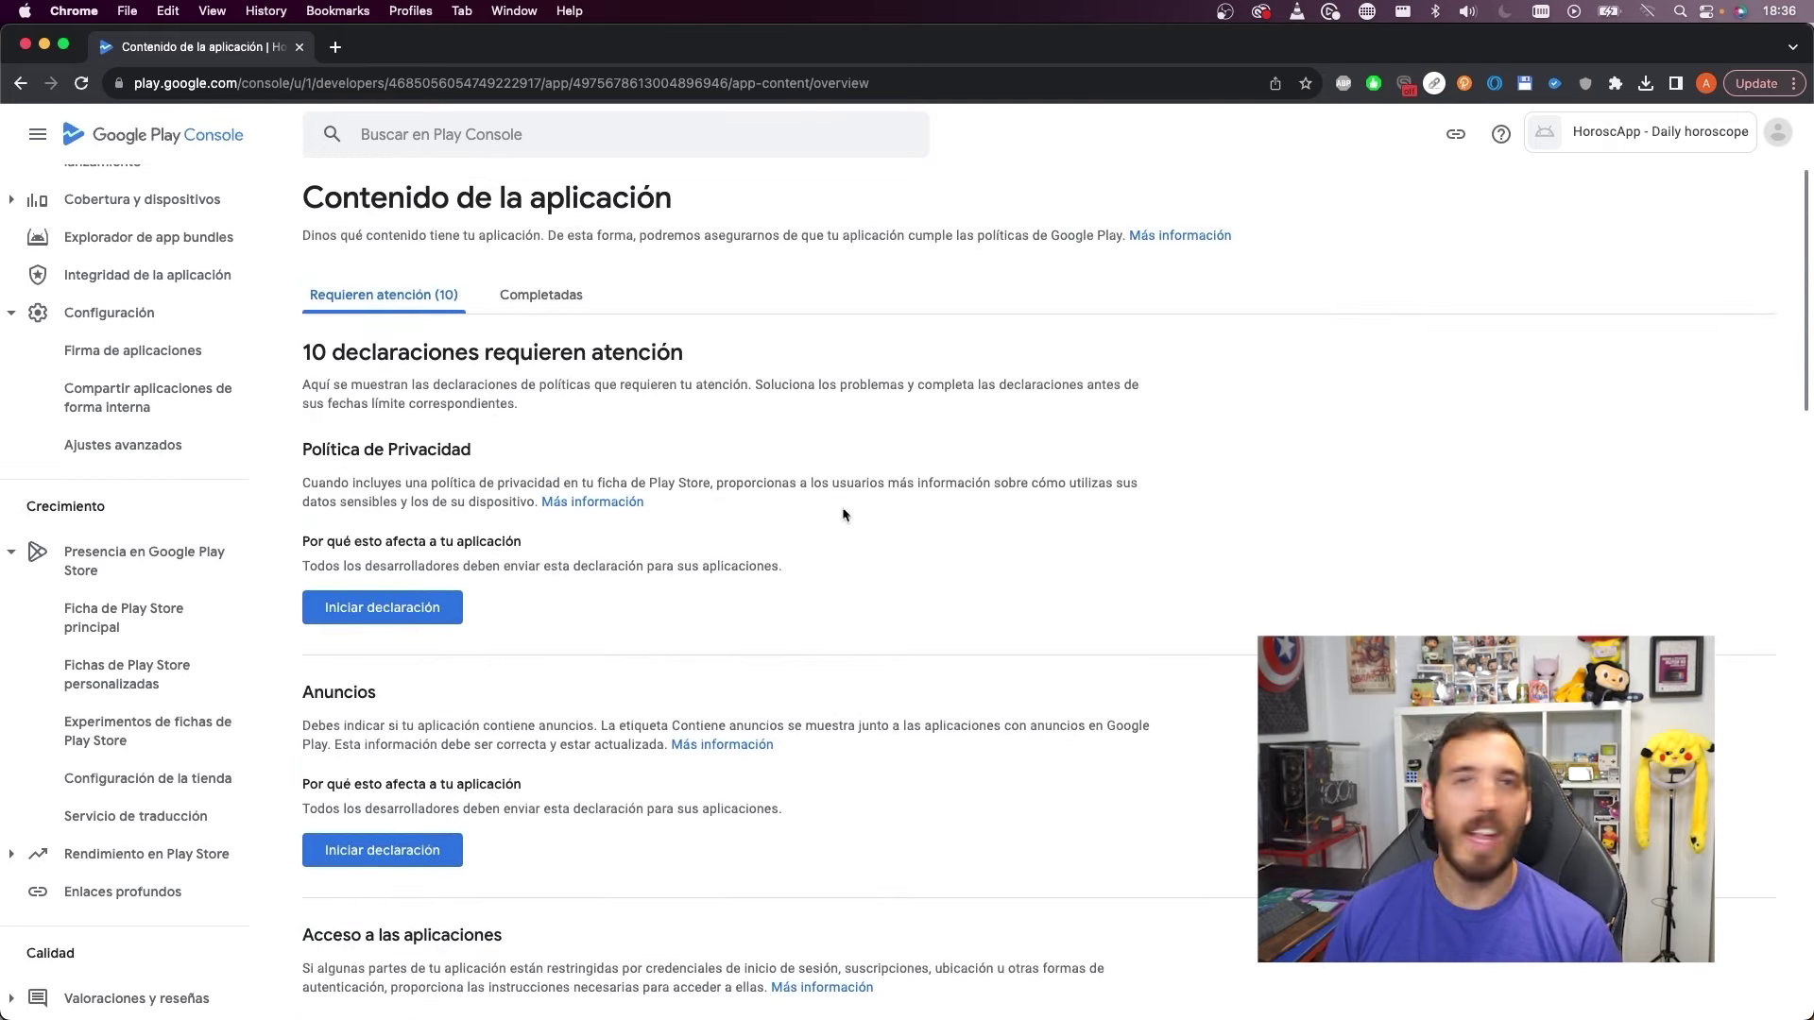
drag(311, 450, 484, 445)
click(430, 605)
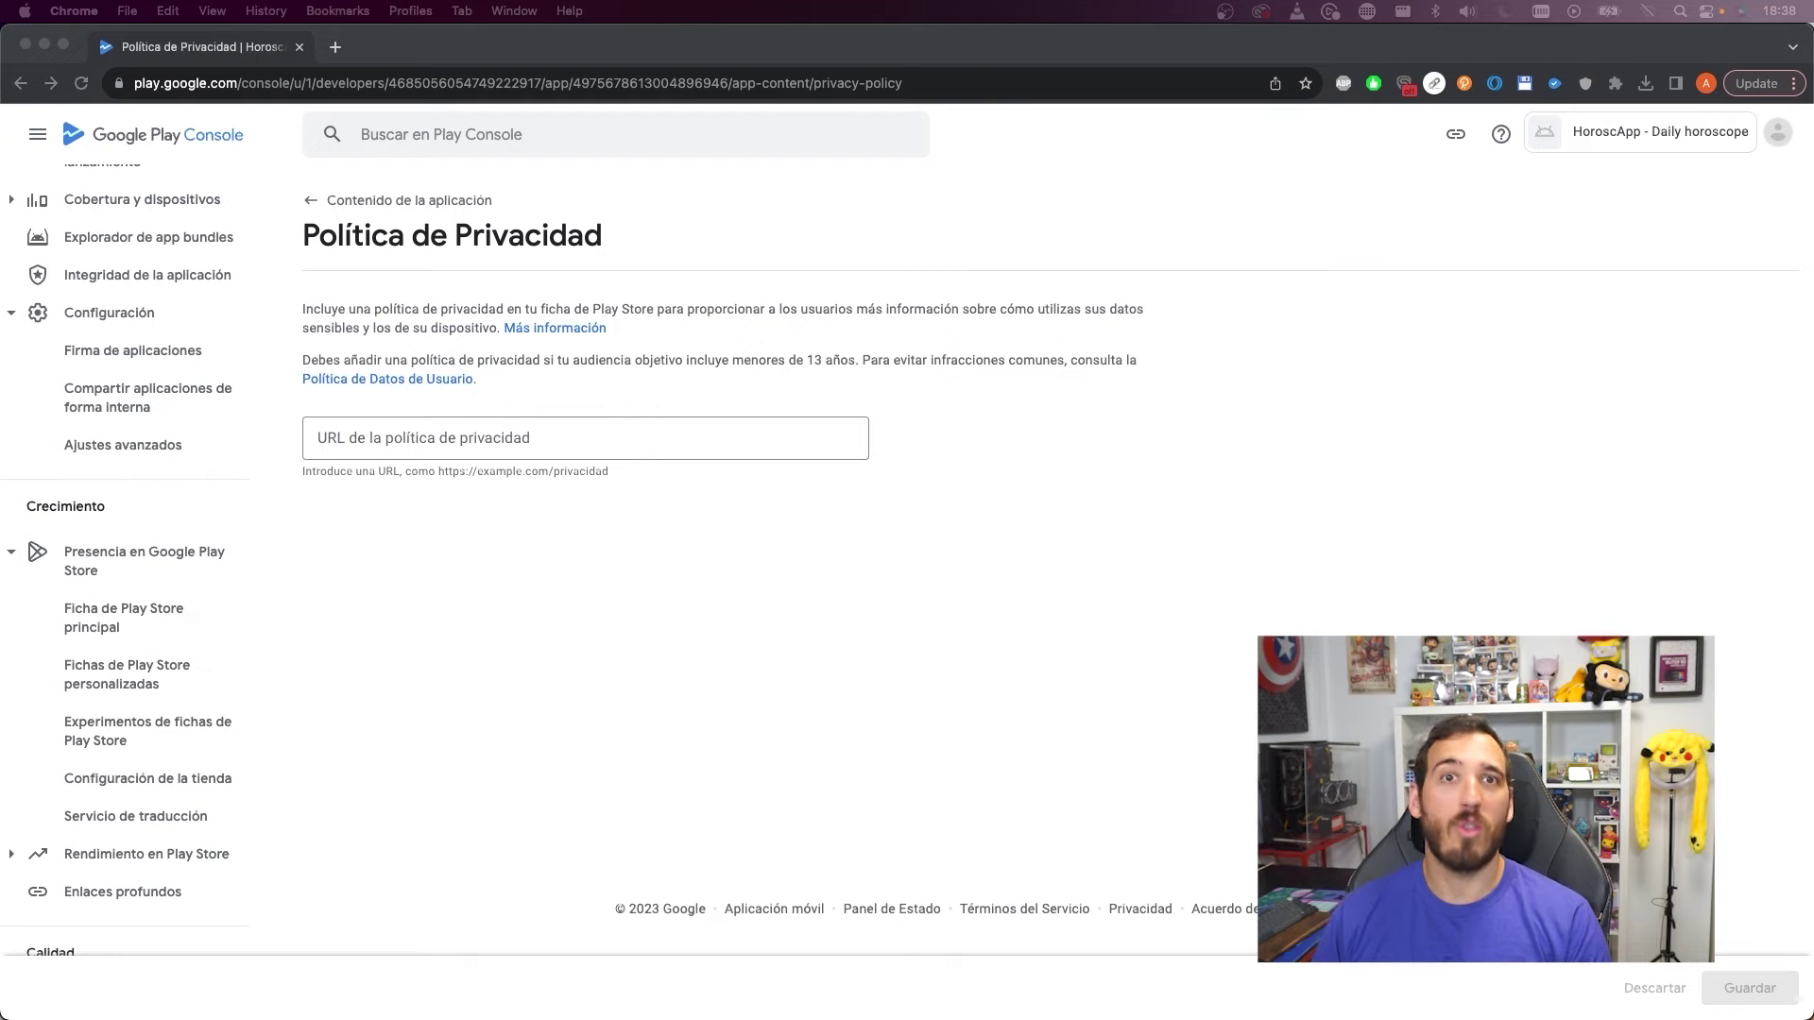
Open the App Privacy Policy Generator full screen and enter 'HoroscopApp' as the app name
key(super+grave)
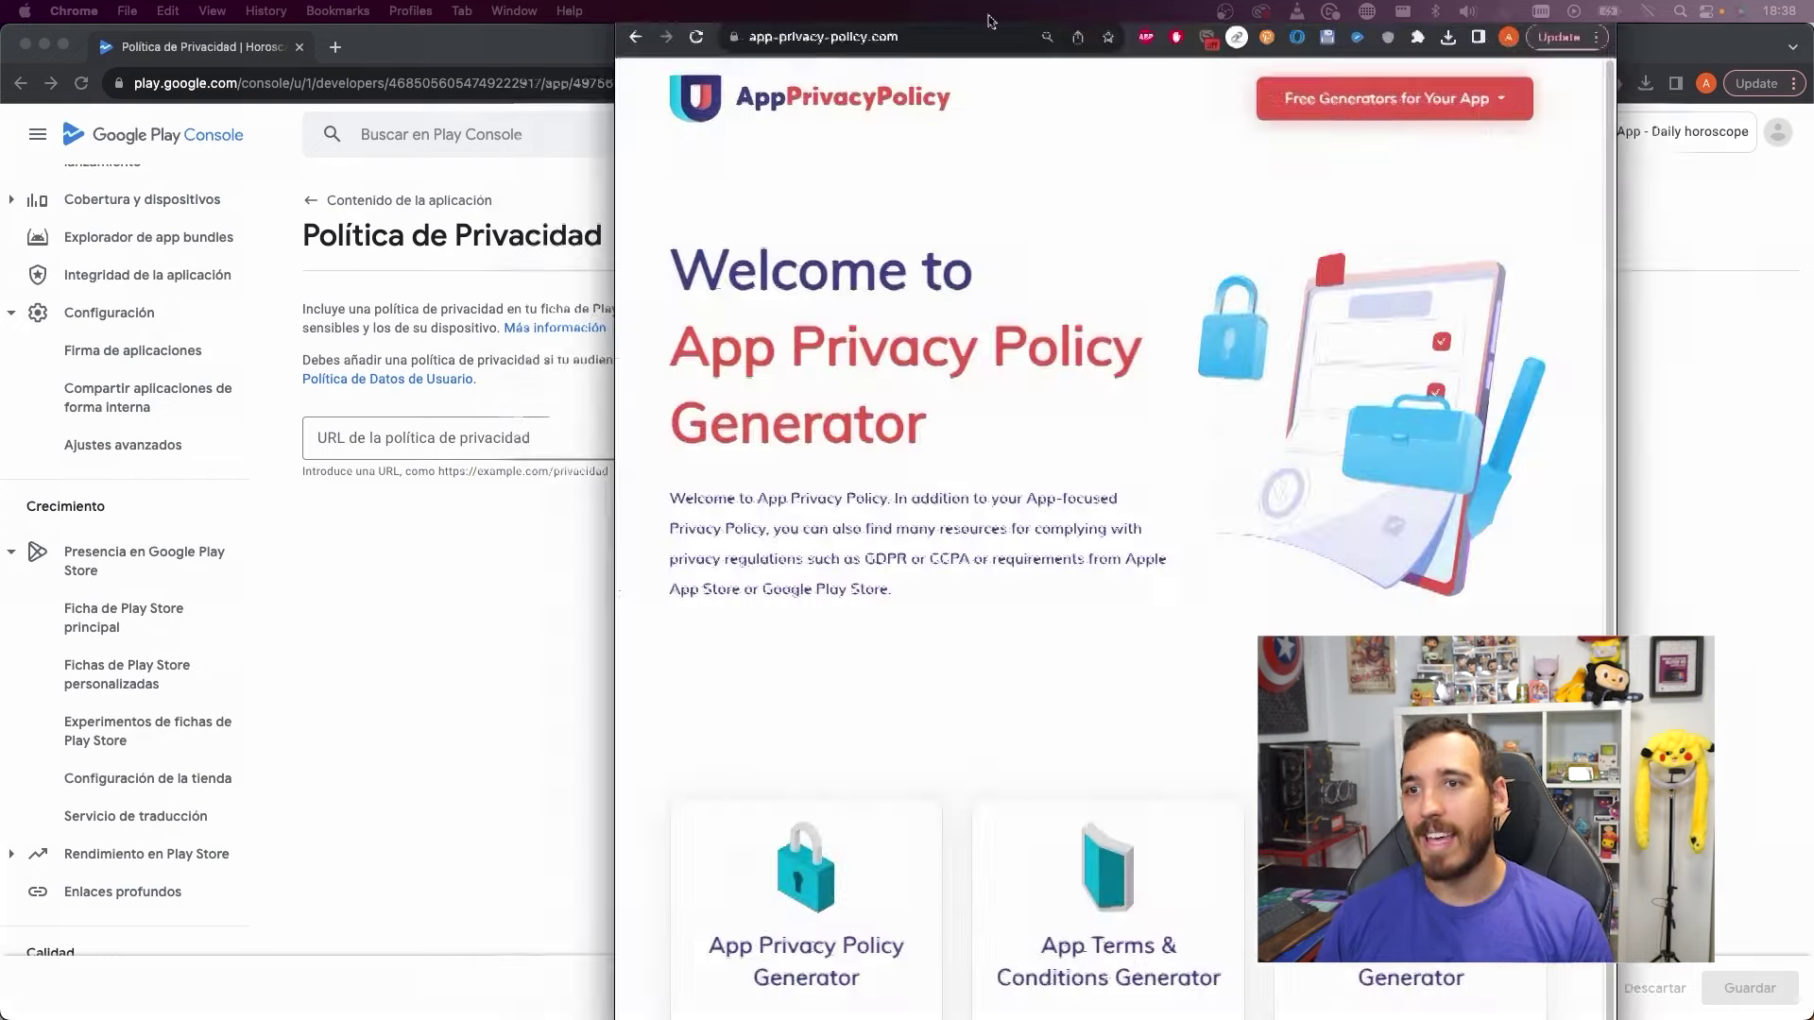
key(ctrl+alt+Return)
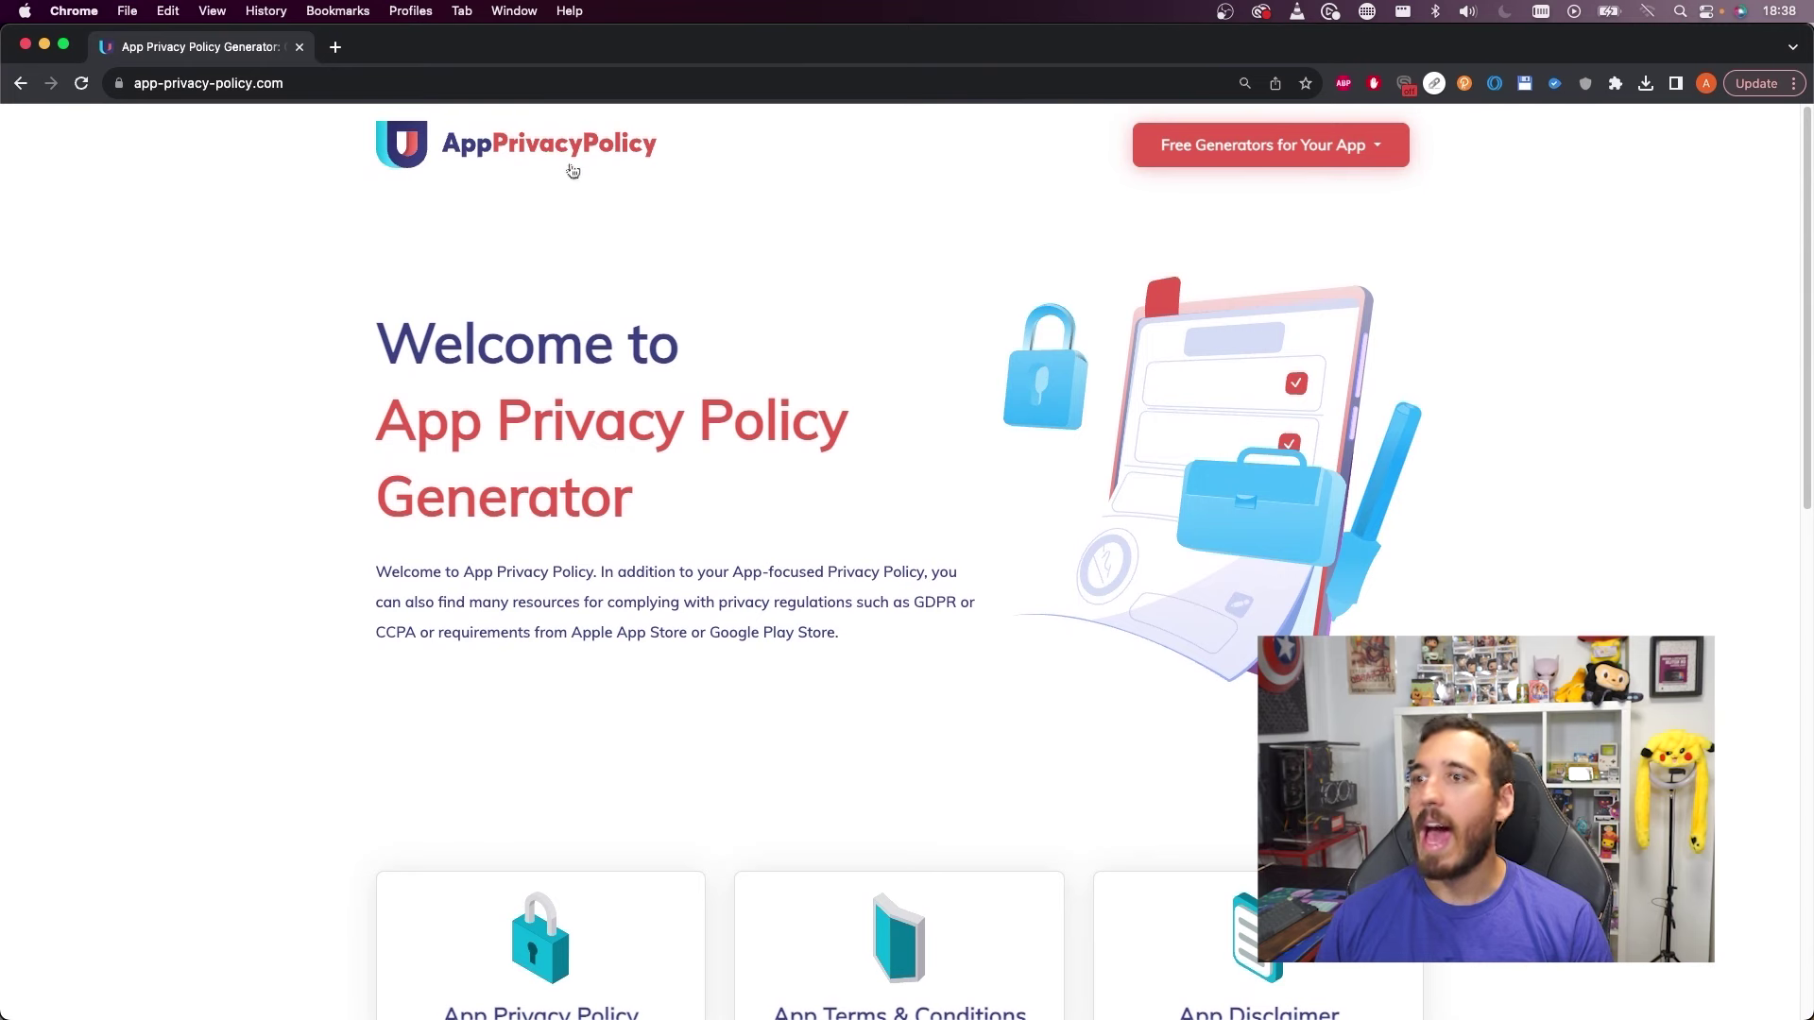
scroll(1077, 231, down, 1)
scroll(1086, 236, down, 3)
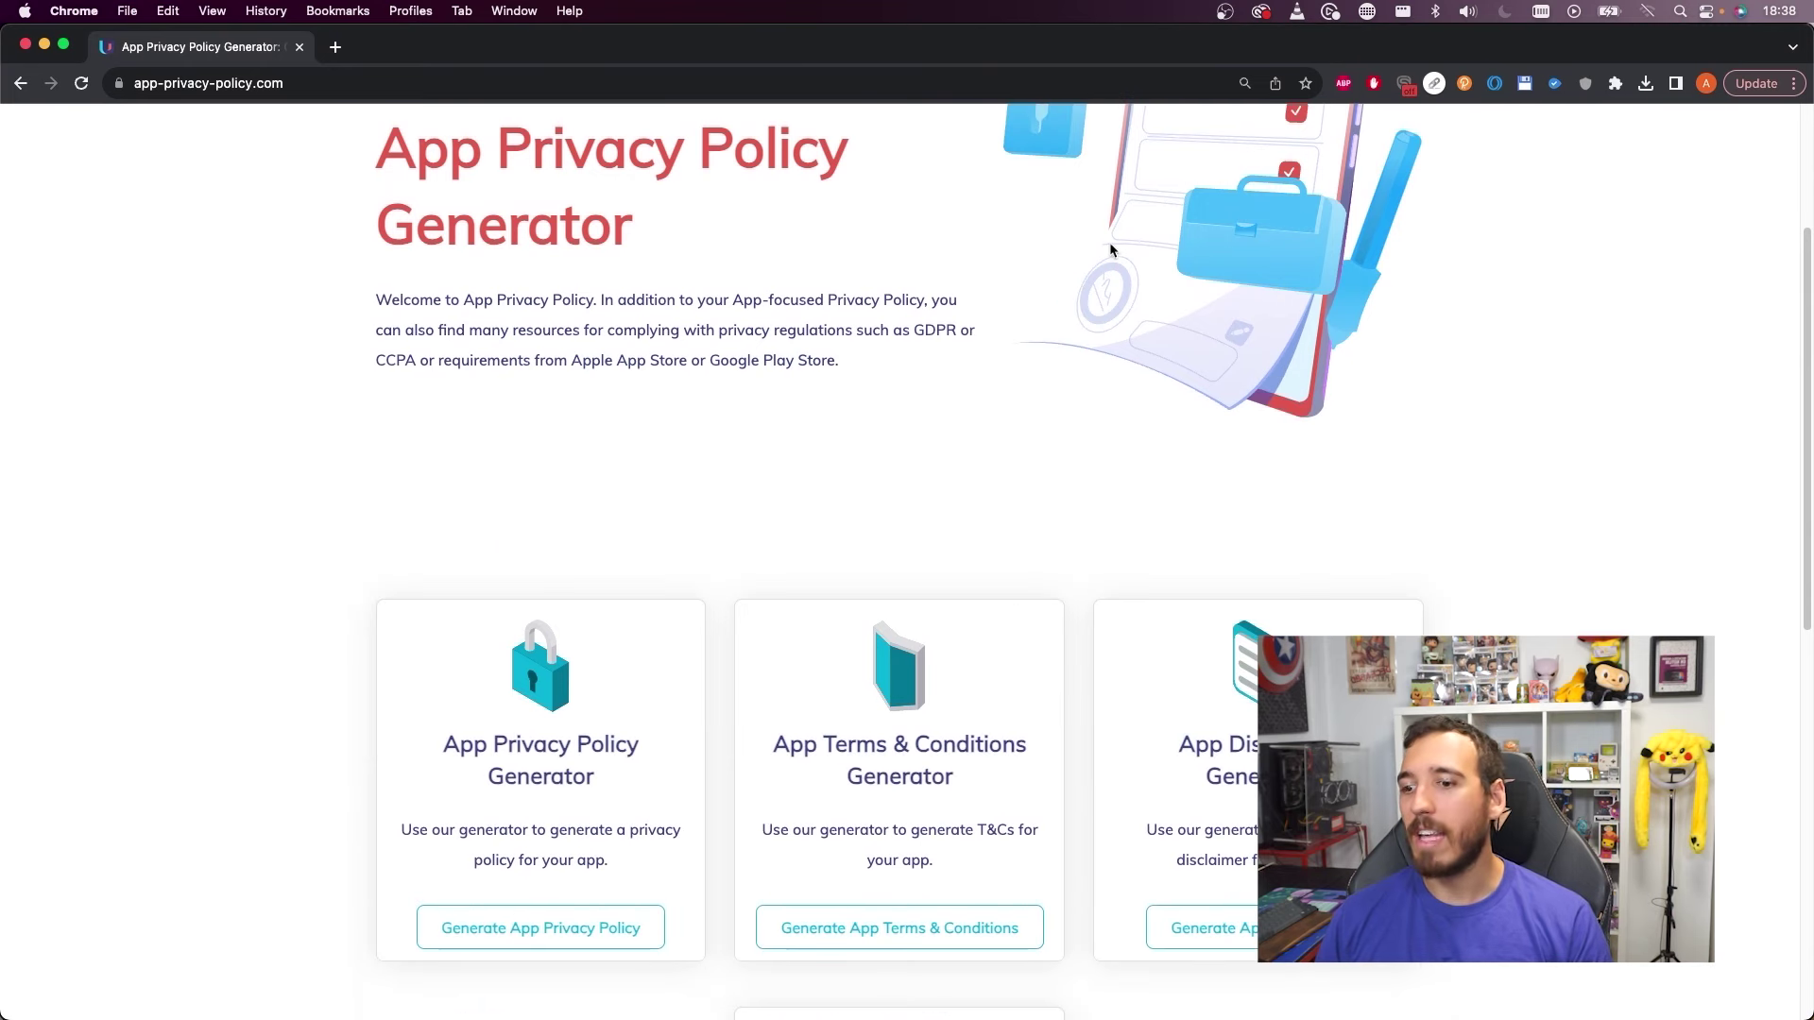
scroll(978, 520, up, 3)
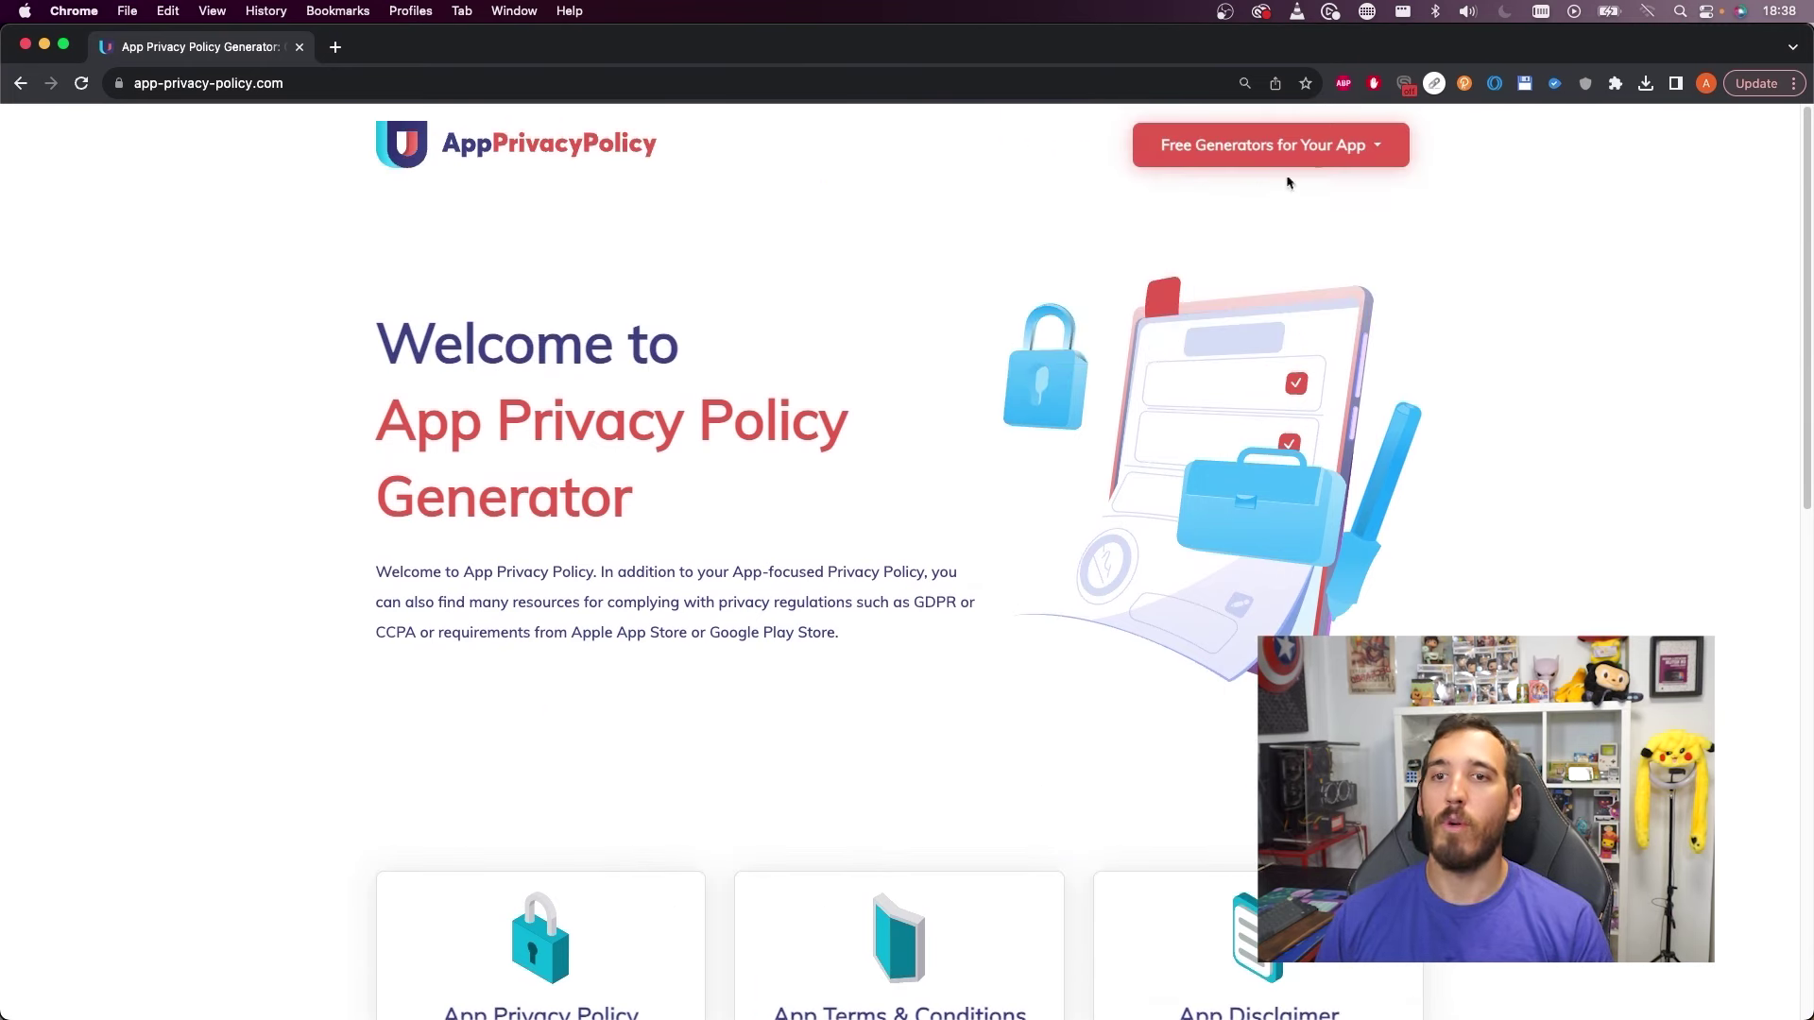
click(1397, 145)
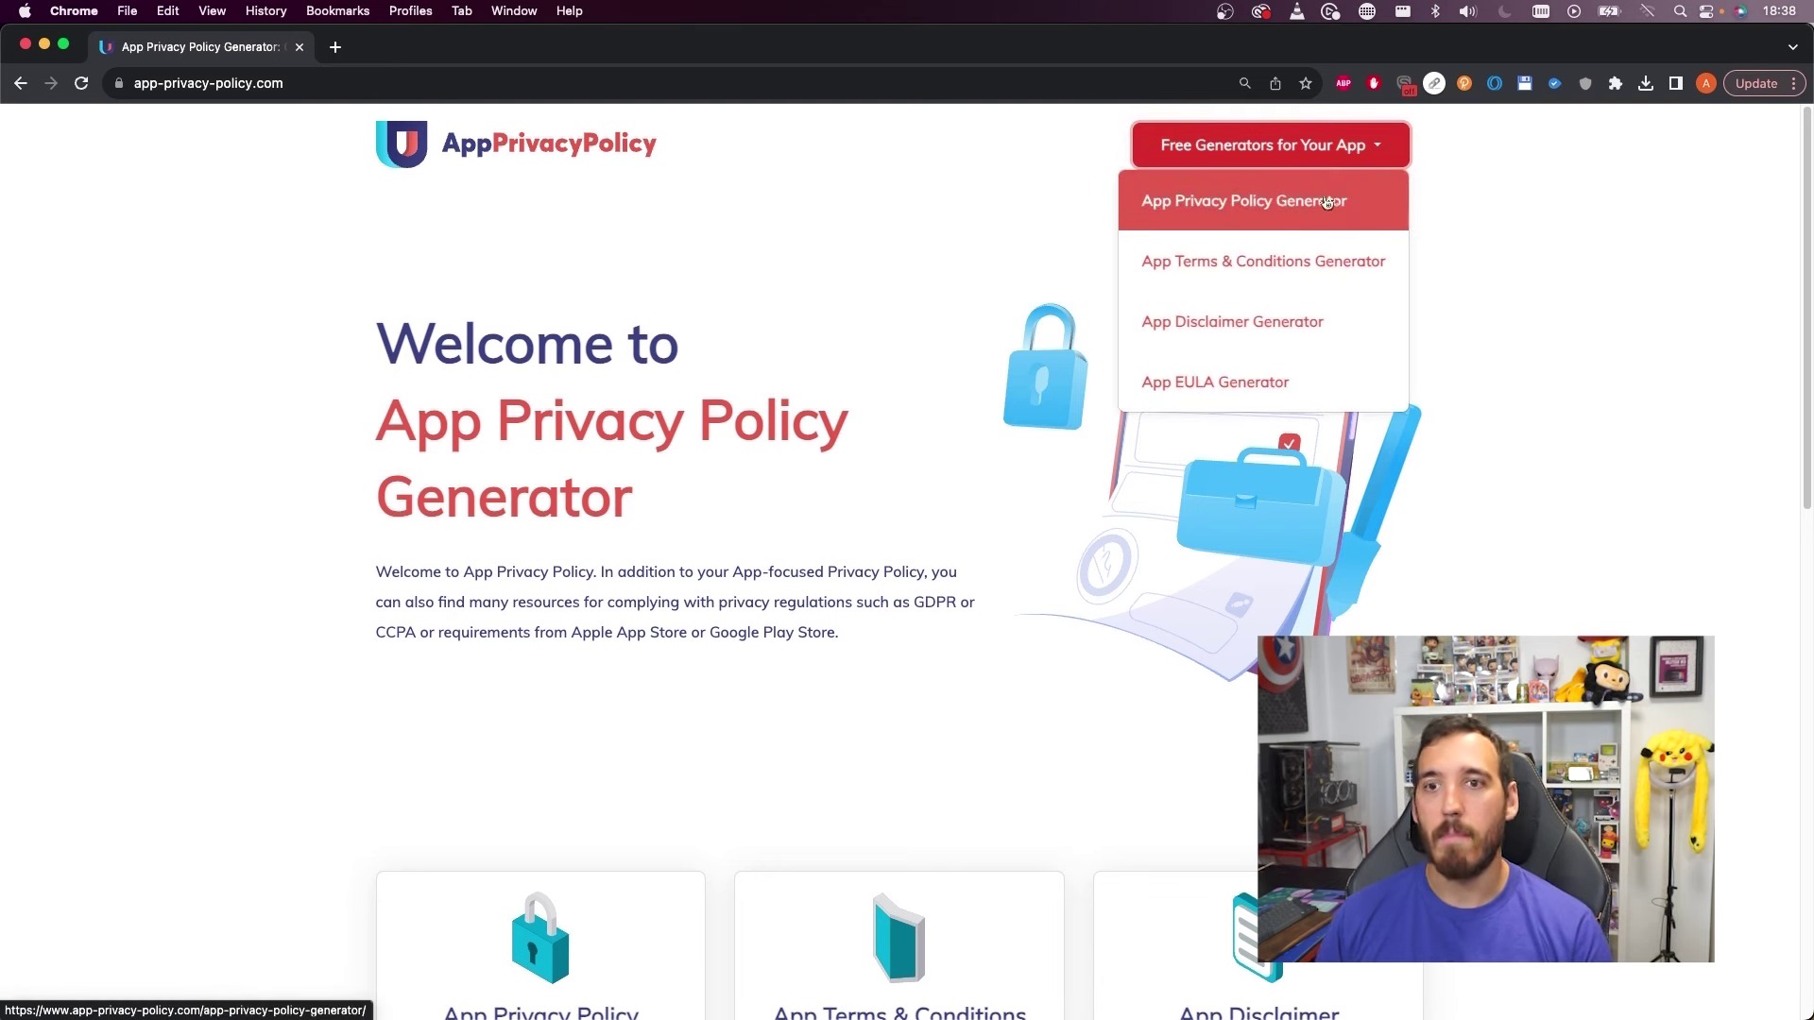
click(1263, 214)
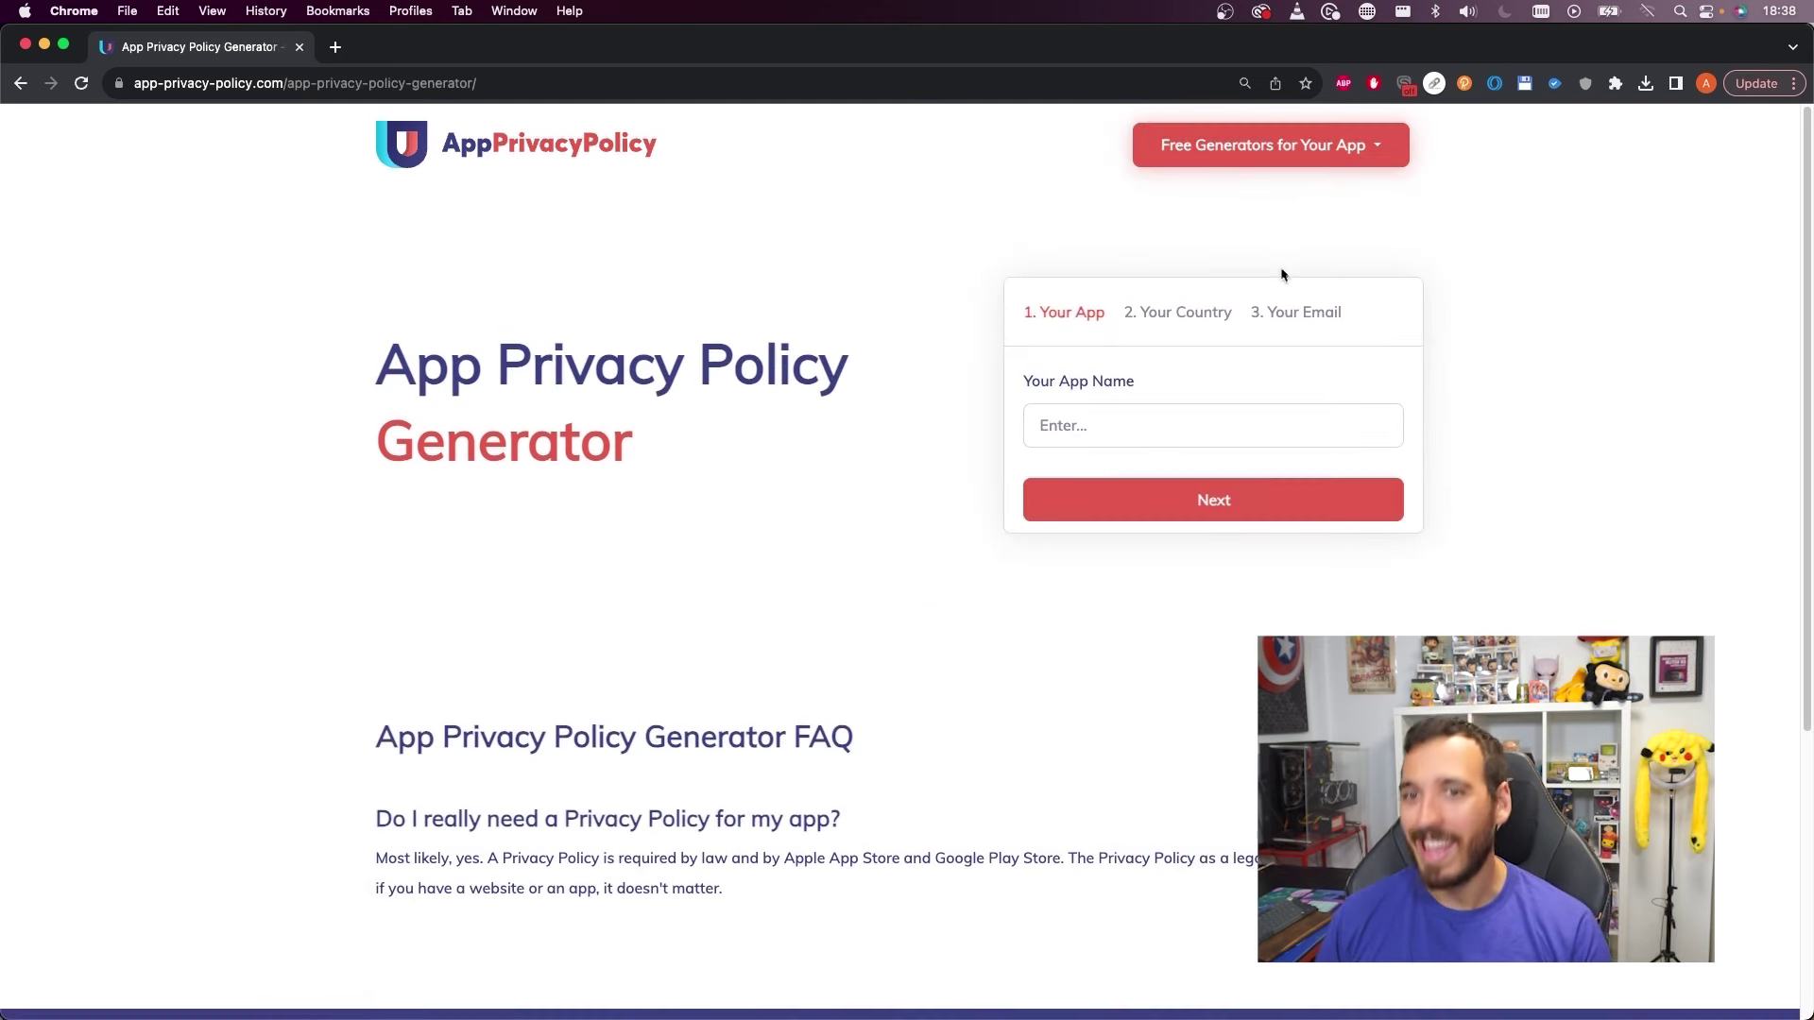
click(1101, 423)
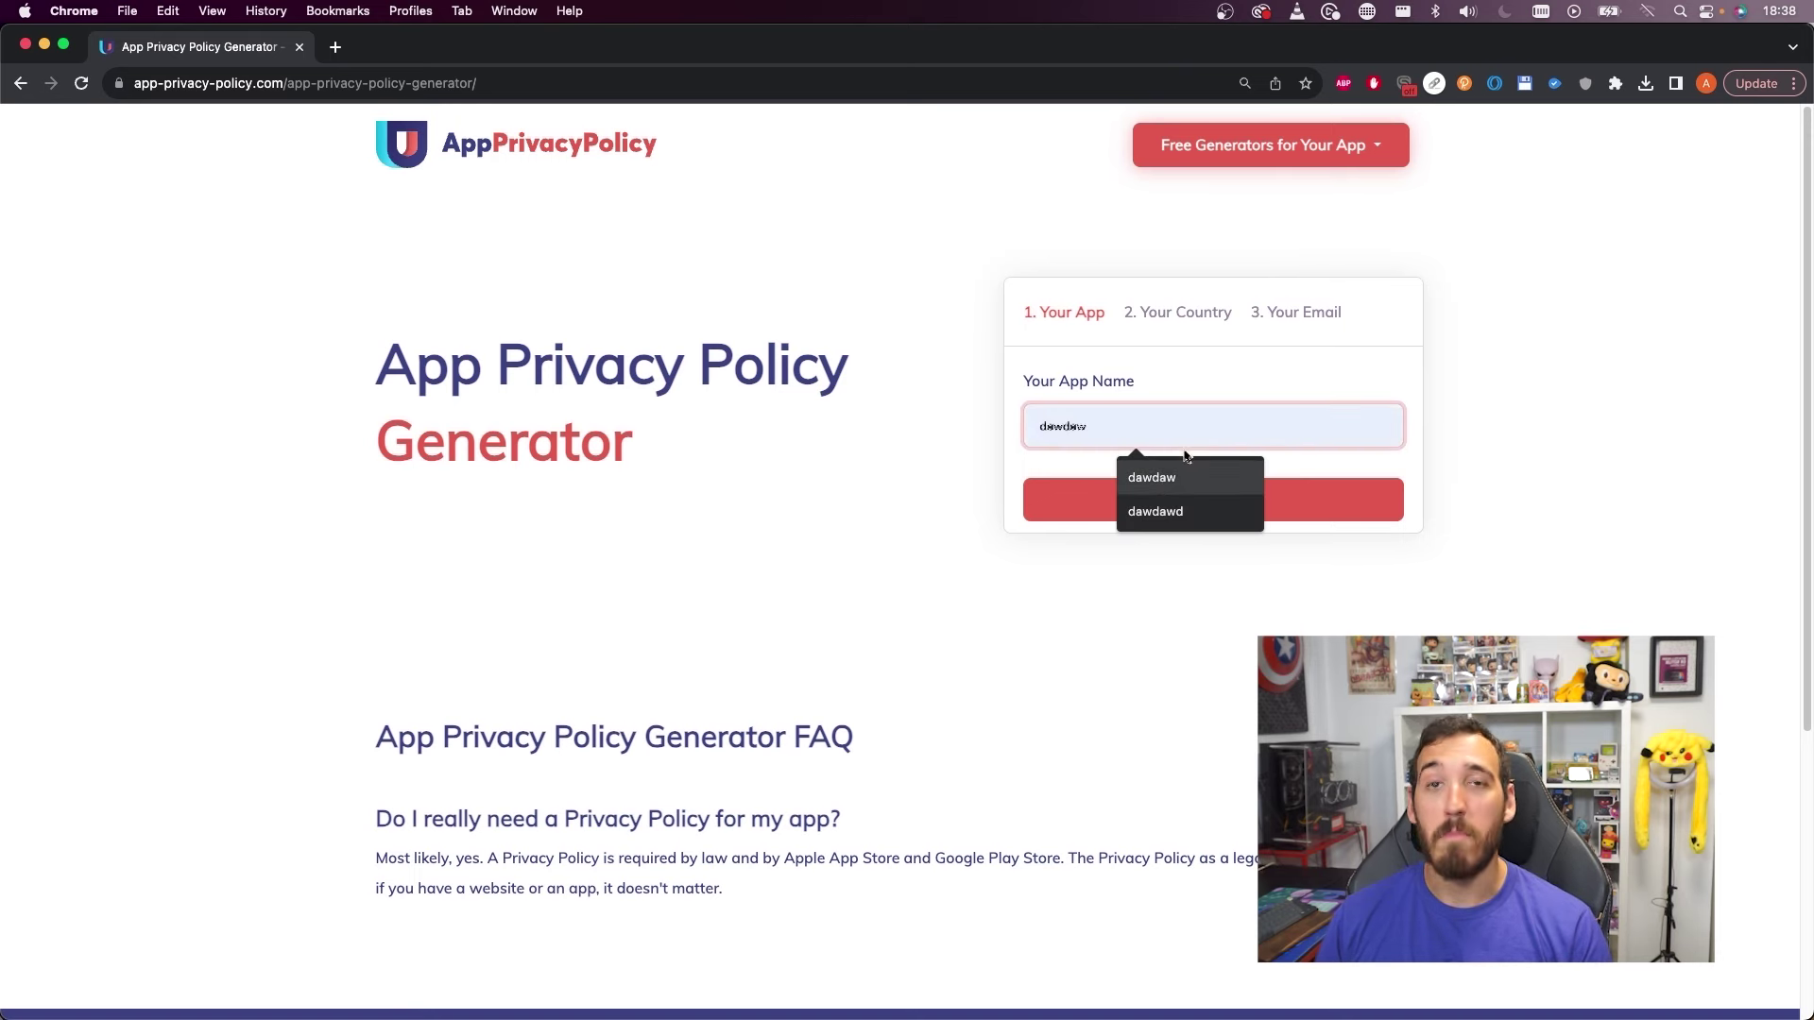
text(HoroscopApp)
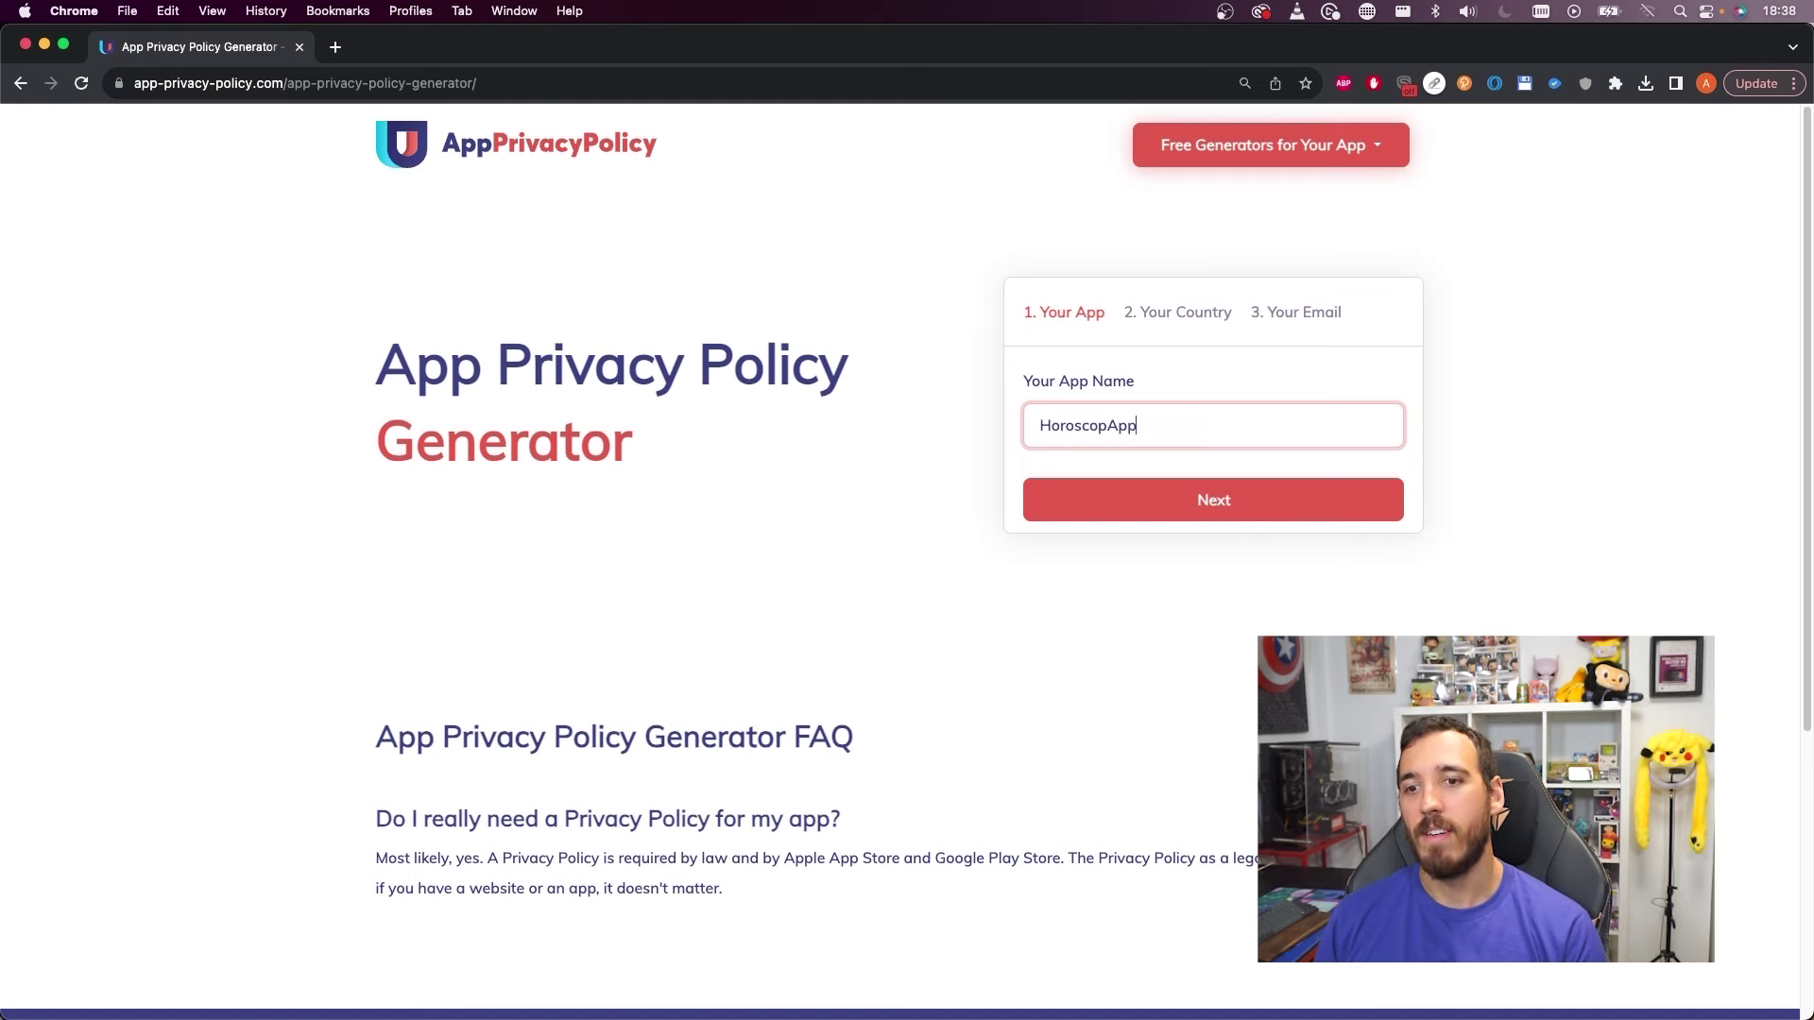
click(1210, 498)
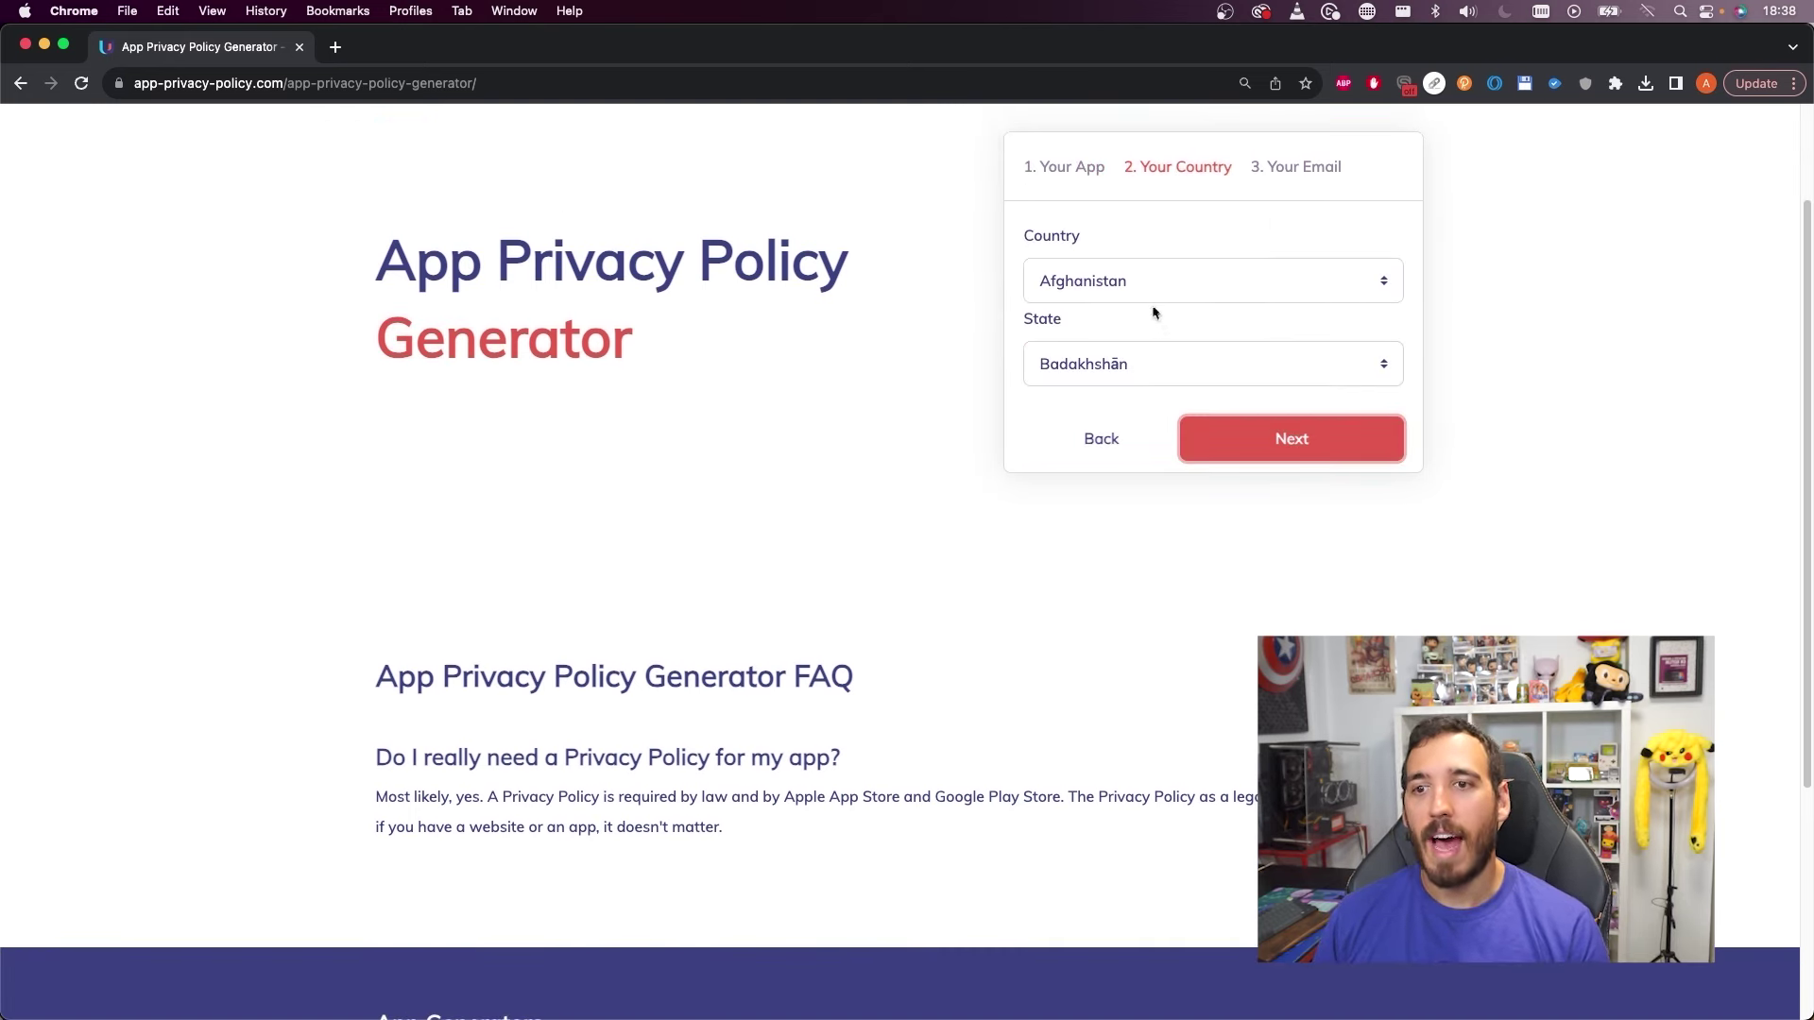
Set the country to Spain and the state to Santa Cruz de Tenerife
click(1150, 283)
text(spain)
key(Return)
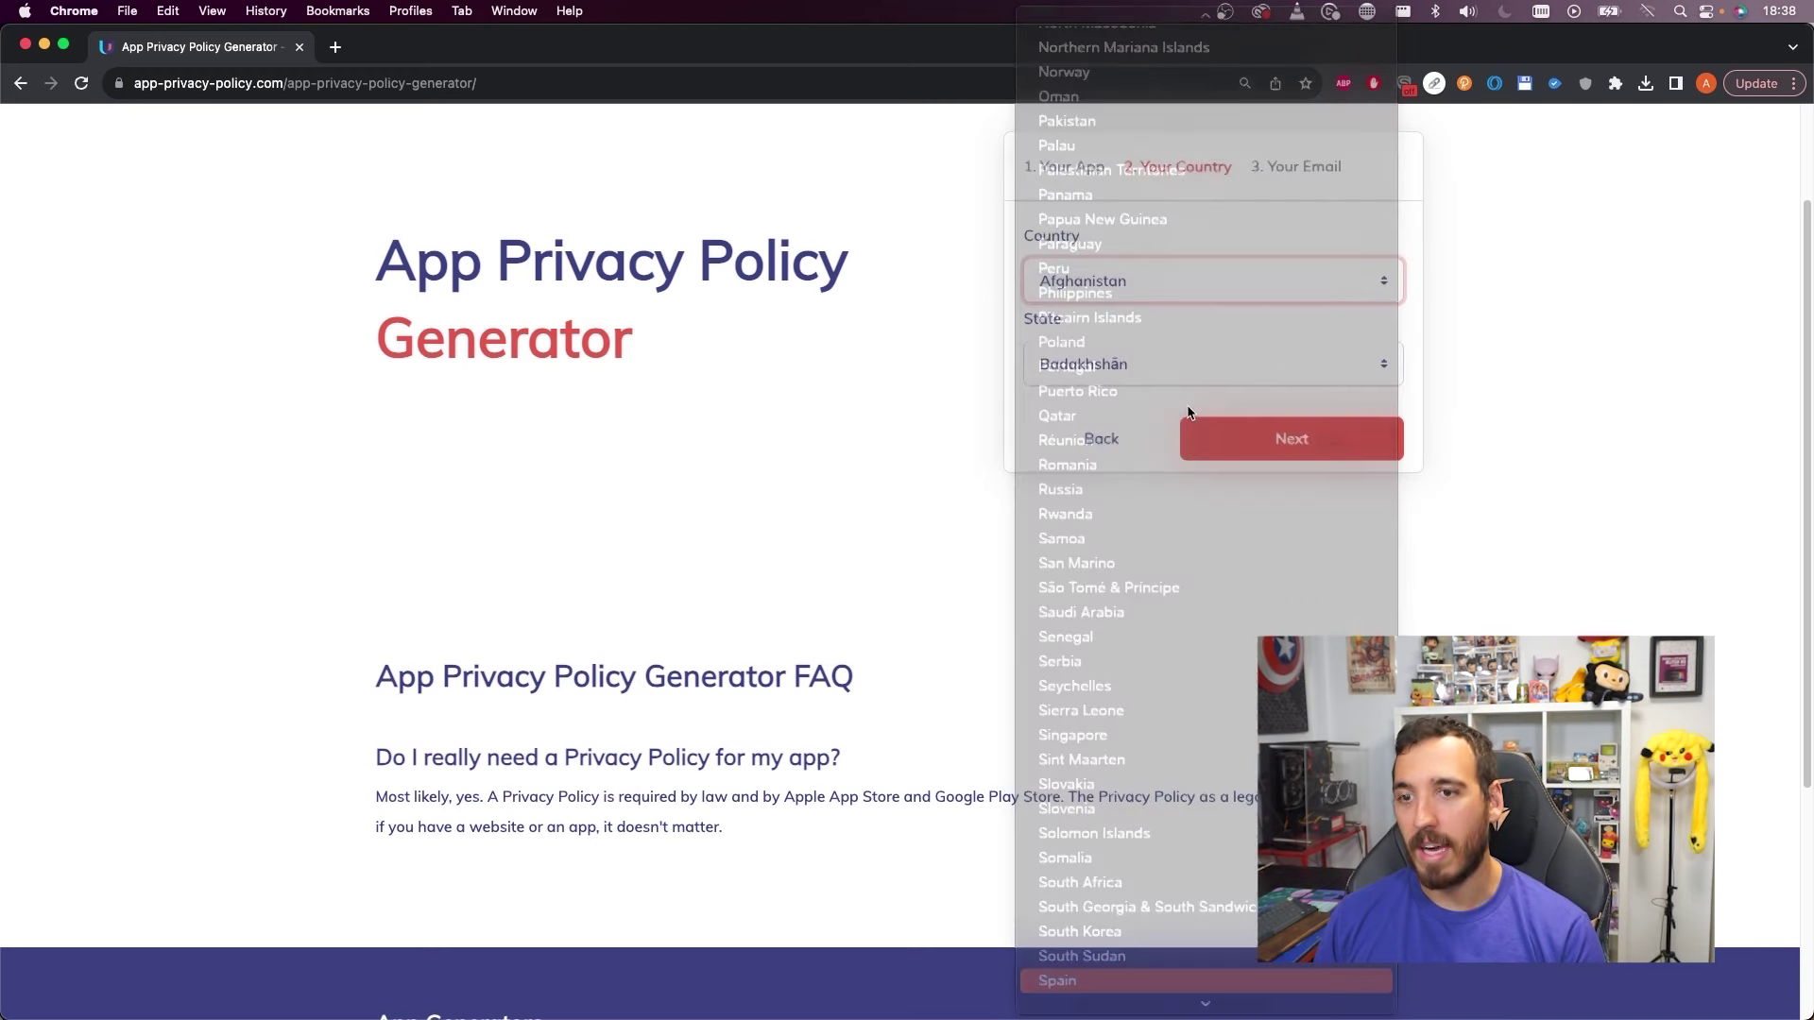
click(1148, 367)
text(cte)
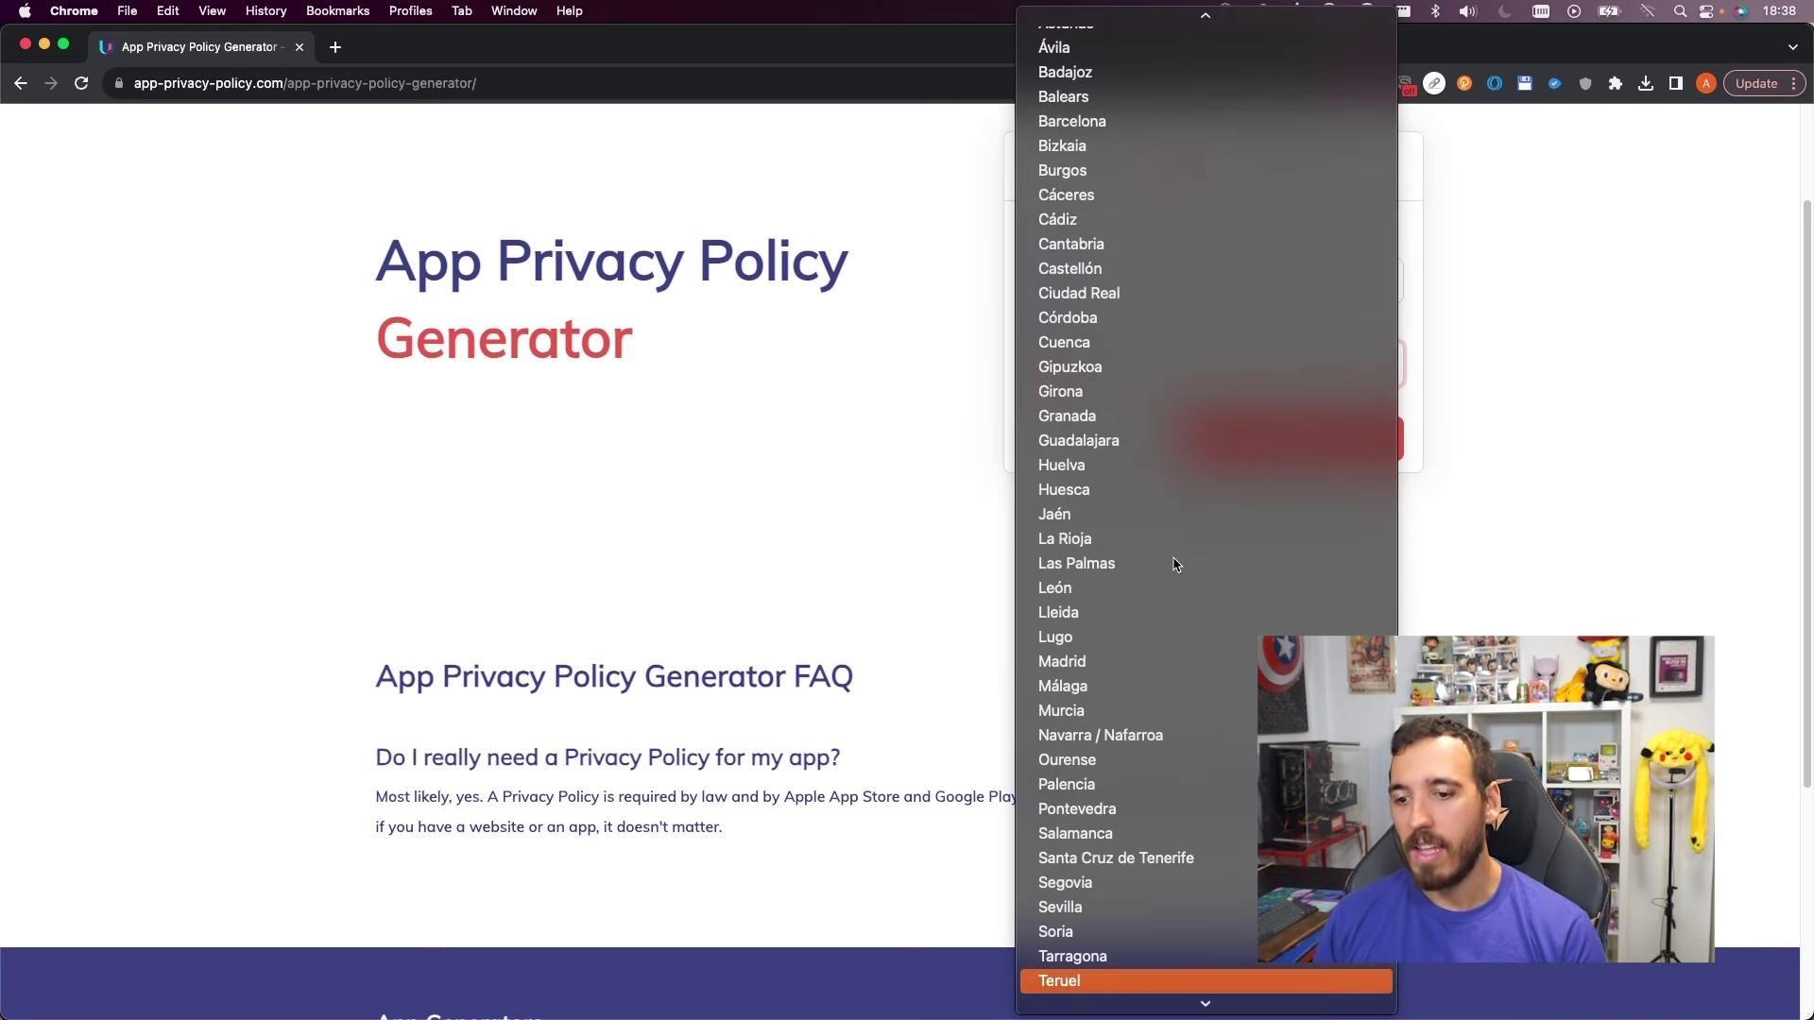
key(Up)
key(Up)
key(Up)
key(Up)
key(Up)
key(Return)
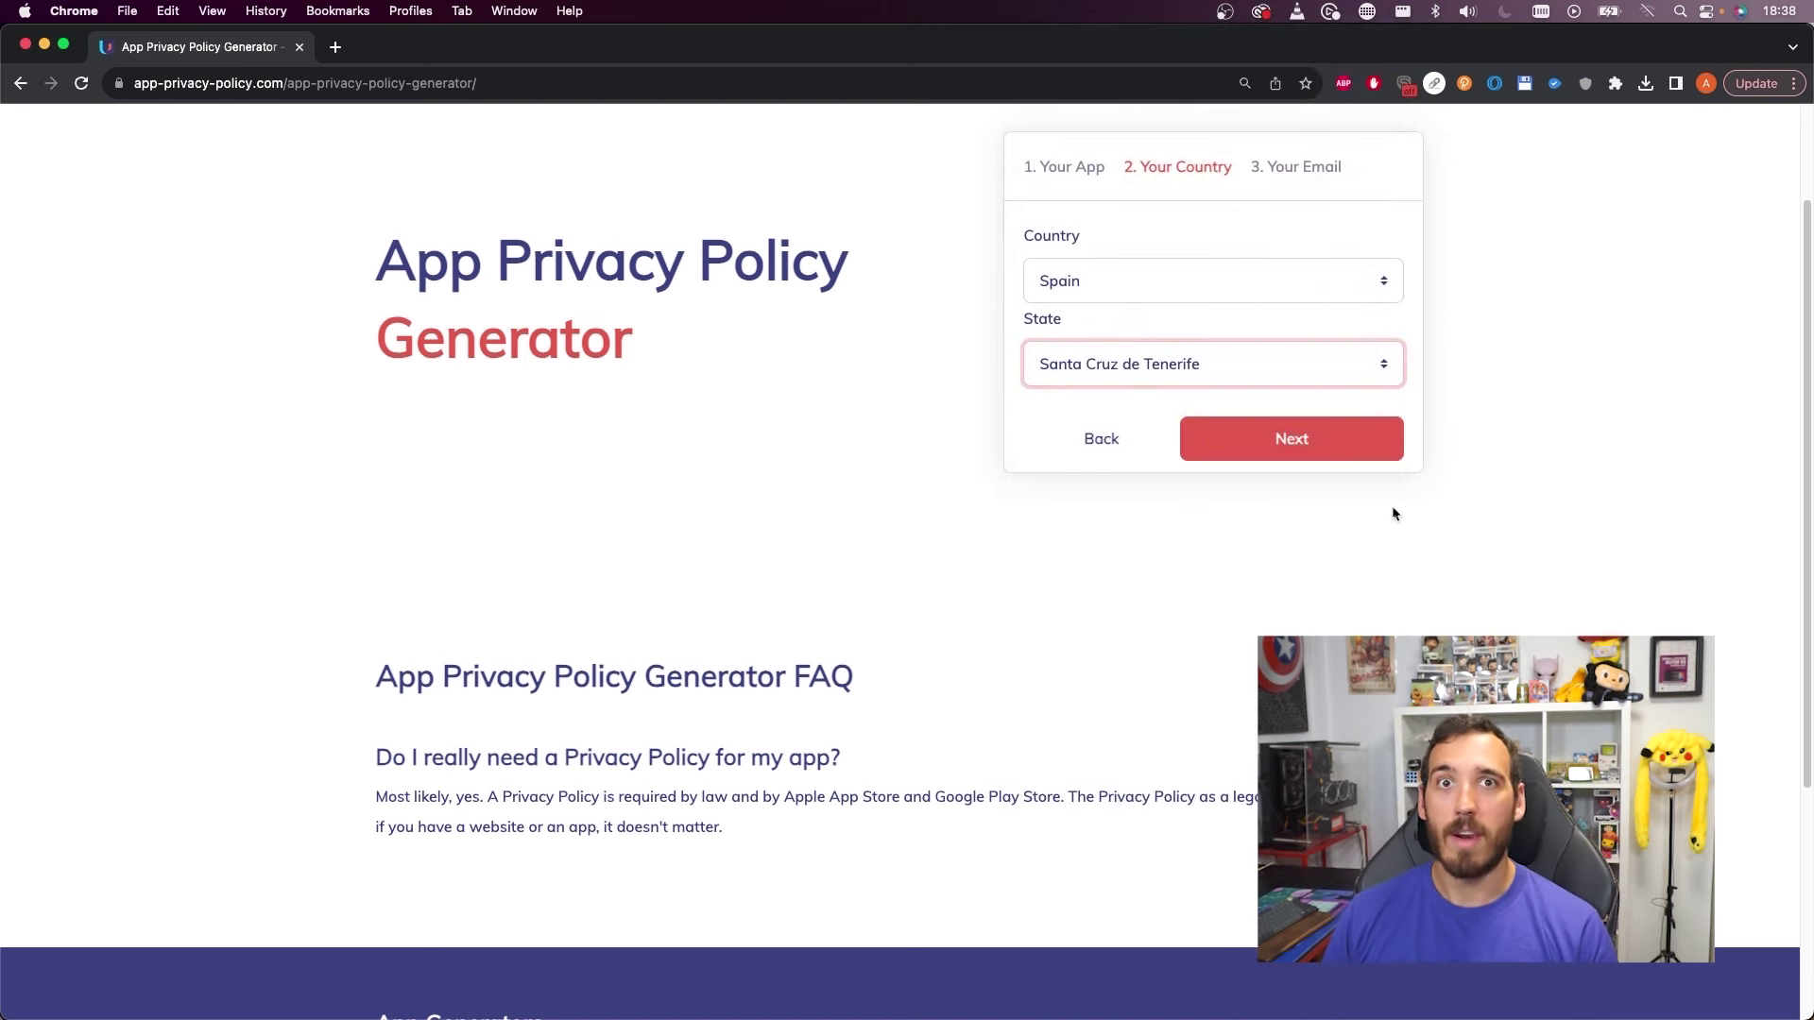
click(1339, 434)
scroll(1533, 465, up, 2)
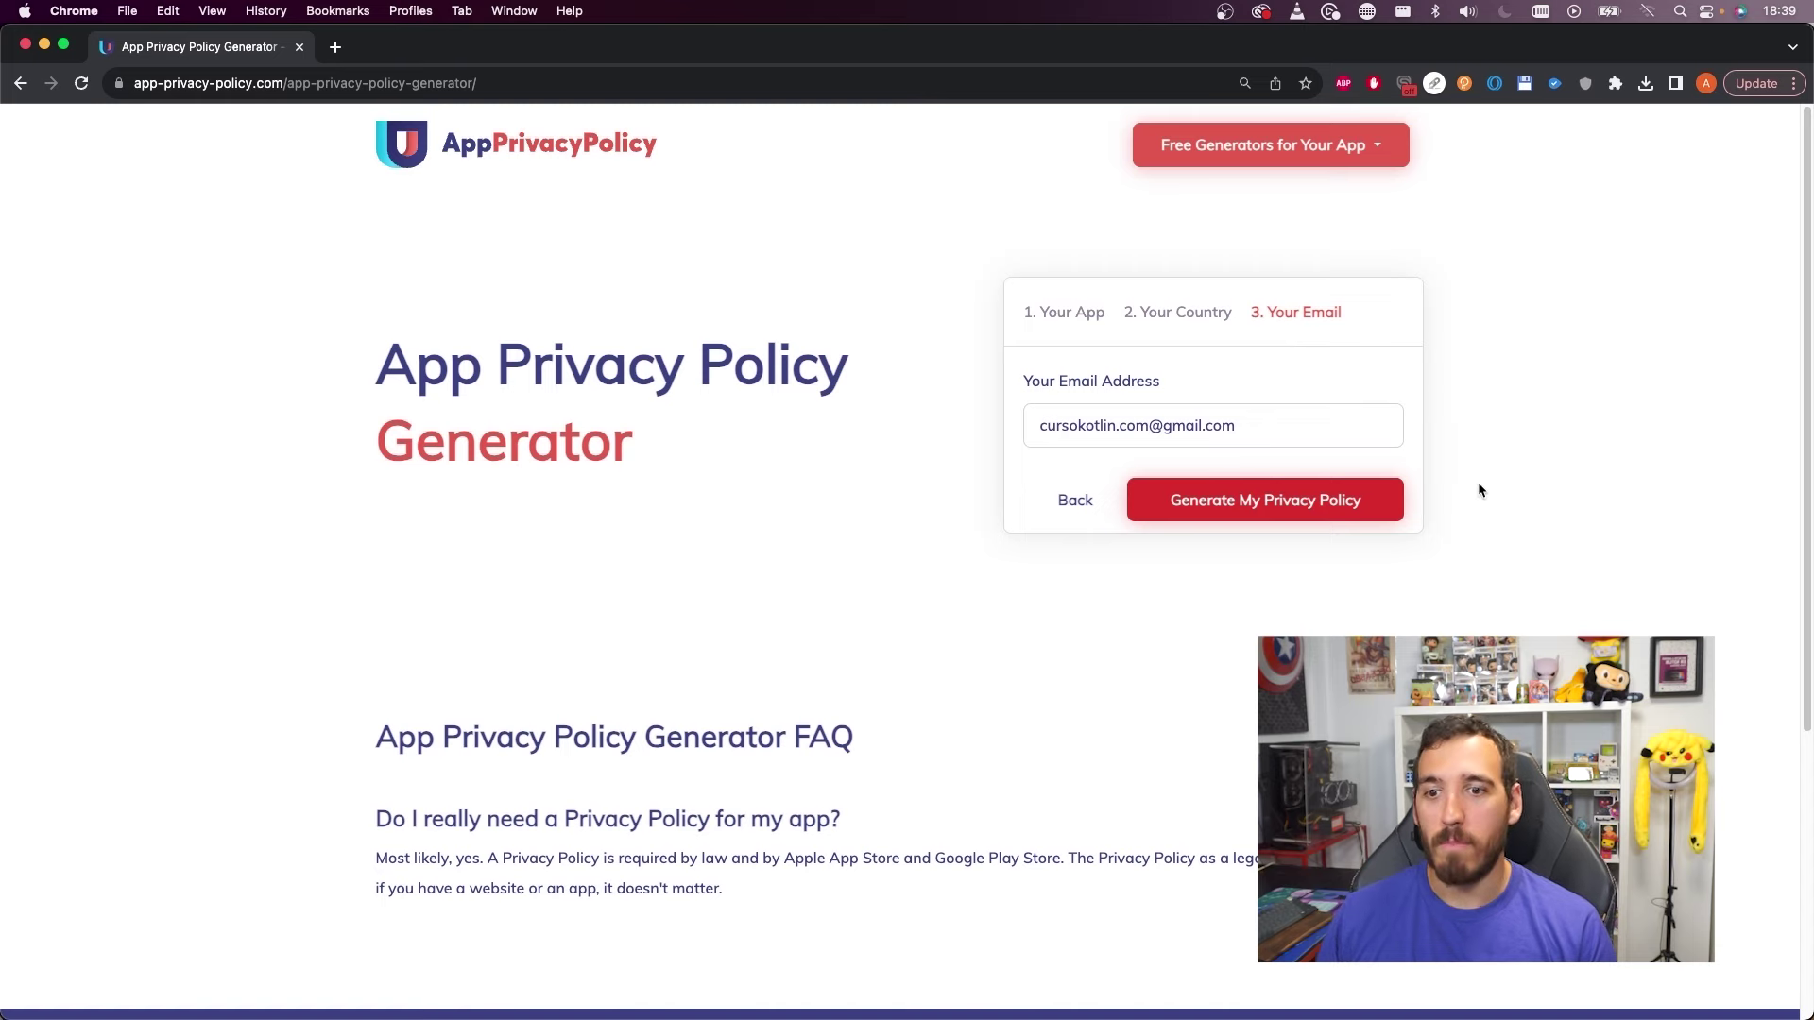
Generate HoroscopApp's privacy policy and look over the result
click(1225, 501)
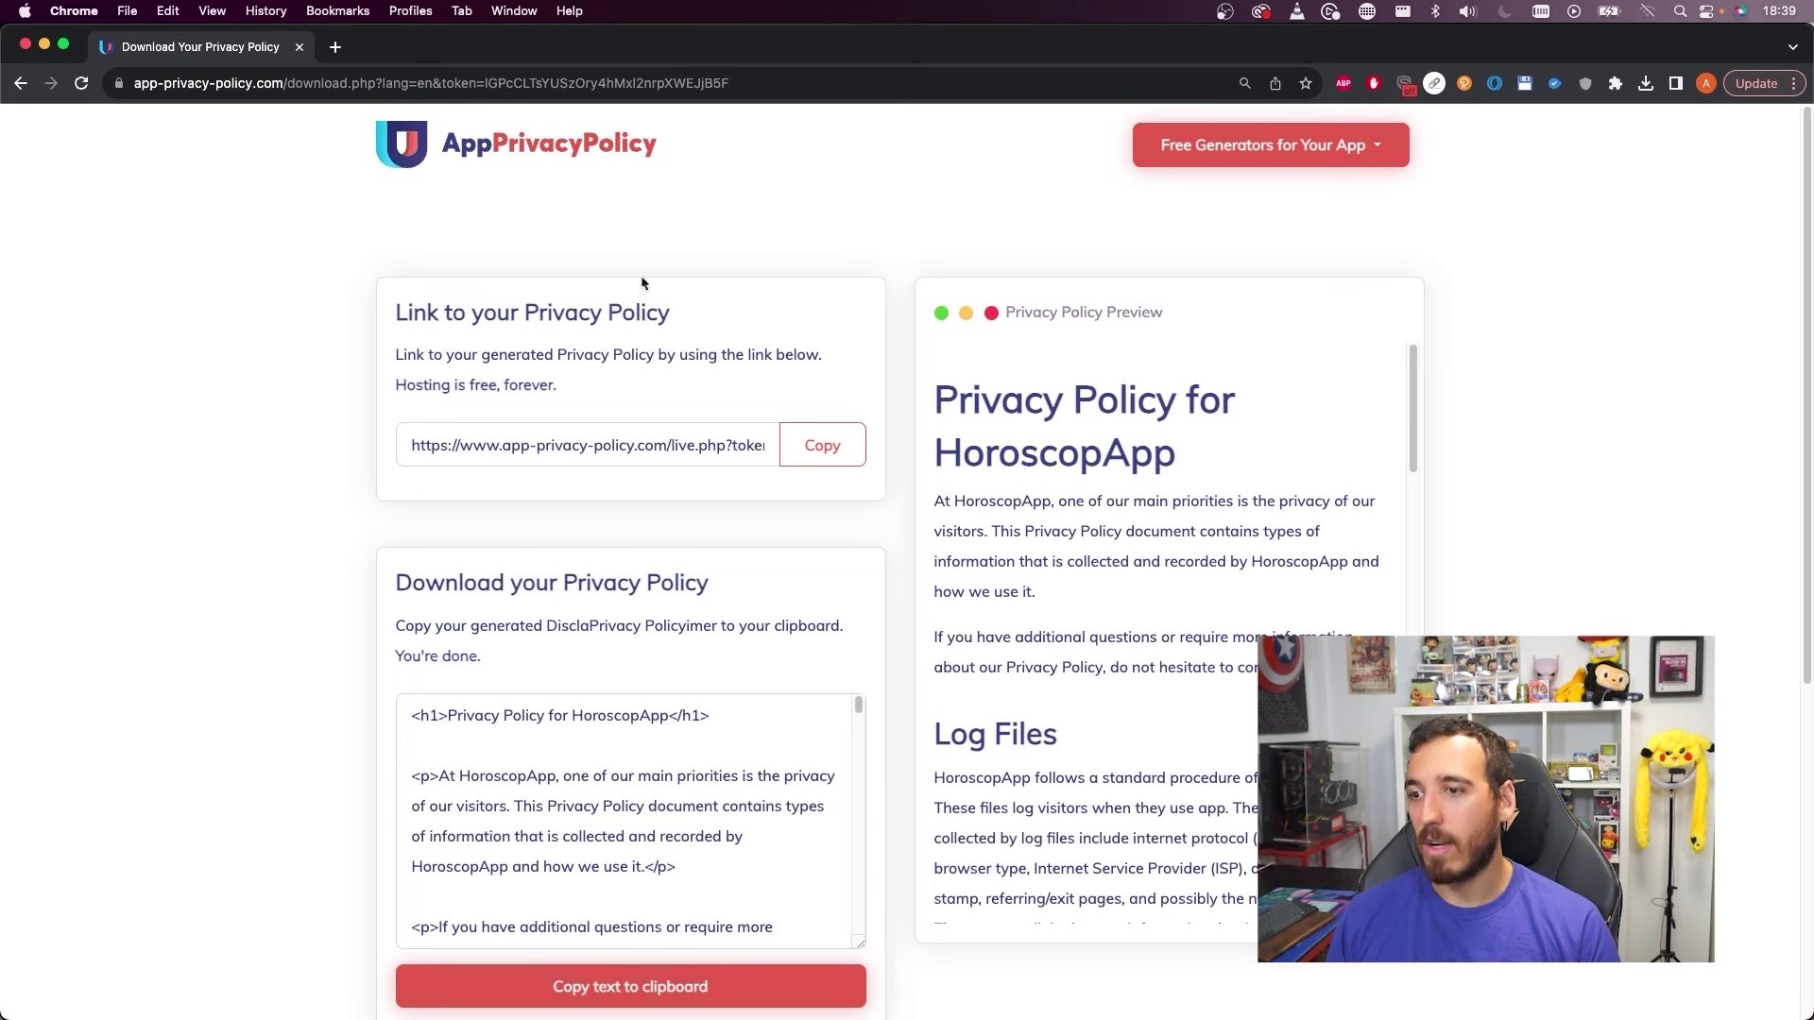
drag(431, 445, 500, 445)
scroll(534, 559, down, 1)
drag(444, 680, 677, 802)
scroll(687, 777, down, 5)
scroll(688, 776, up, 10)
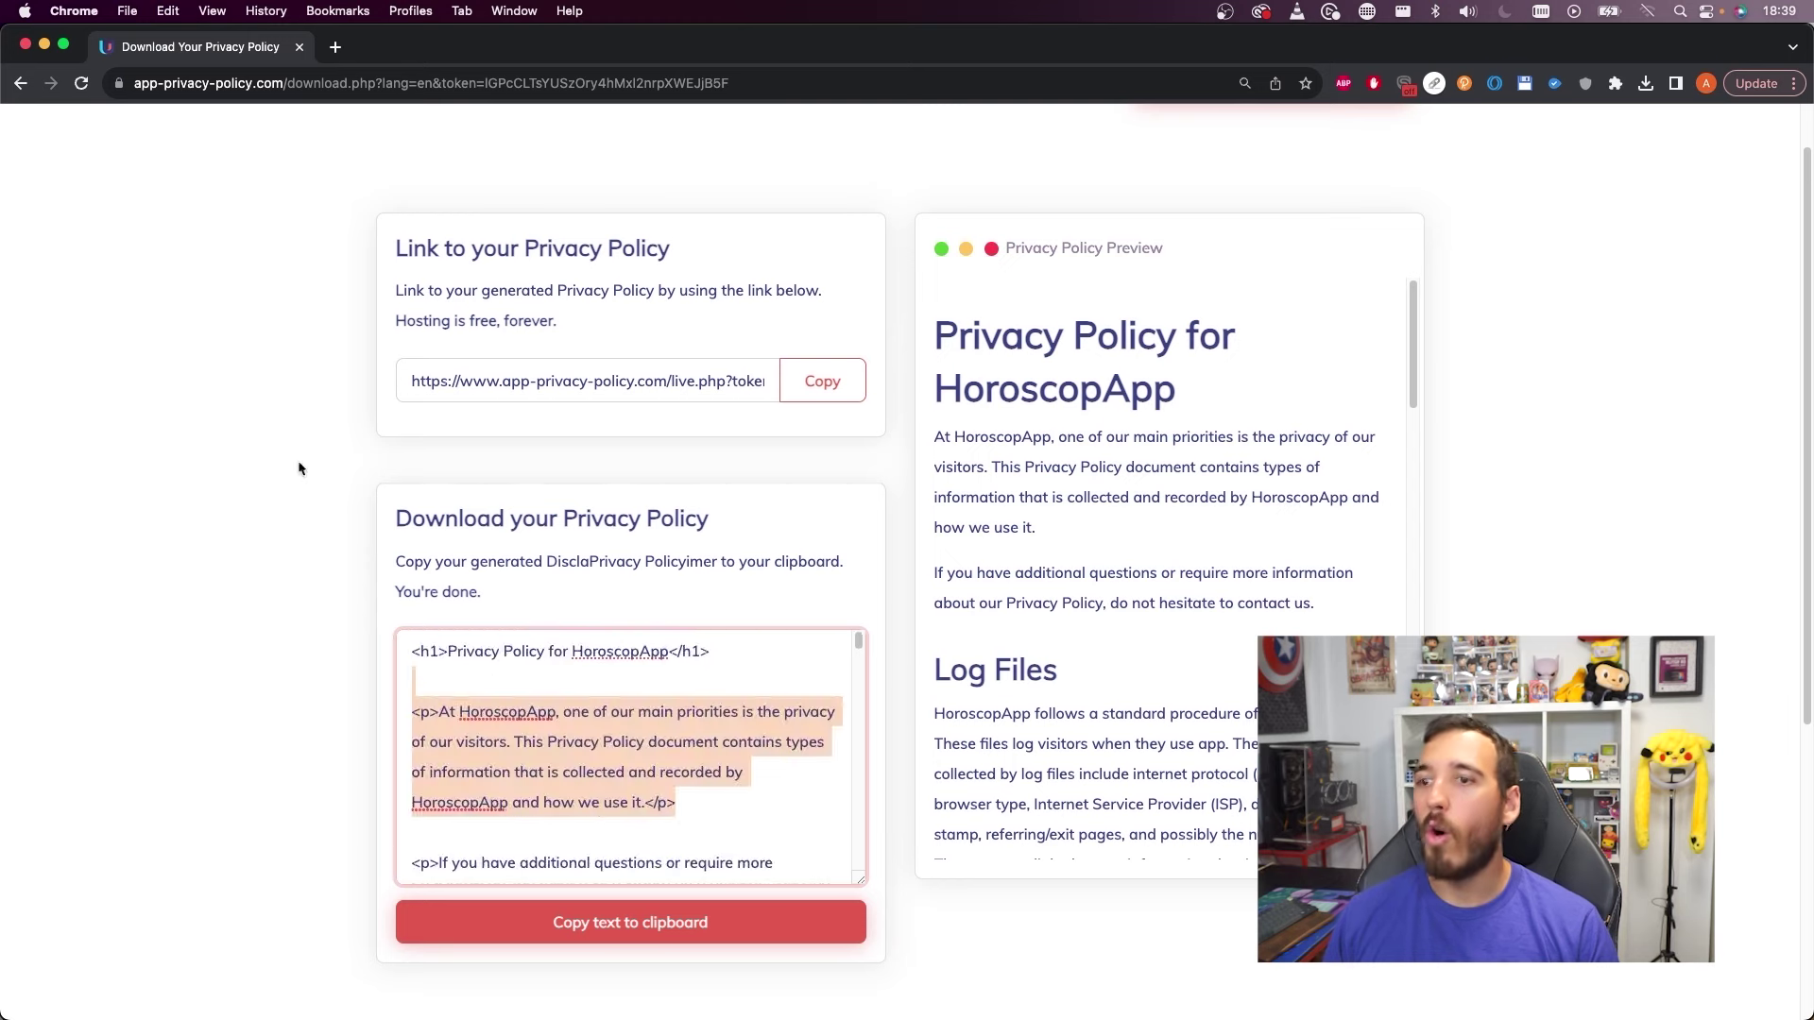
scroll(296, 465, up, 2)
Copy the hosted privacy policy link and open it in the browser
click(786, 452)
click(425, 83)
key(super+v)
key(Return)
scroll(612, 142, down, 8)
scroll(857, 376, up, 7)
scroll(856, 377, up, 1)
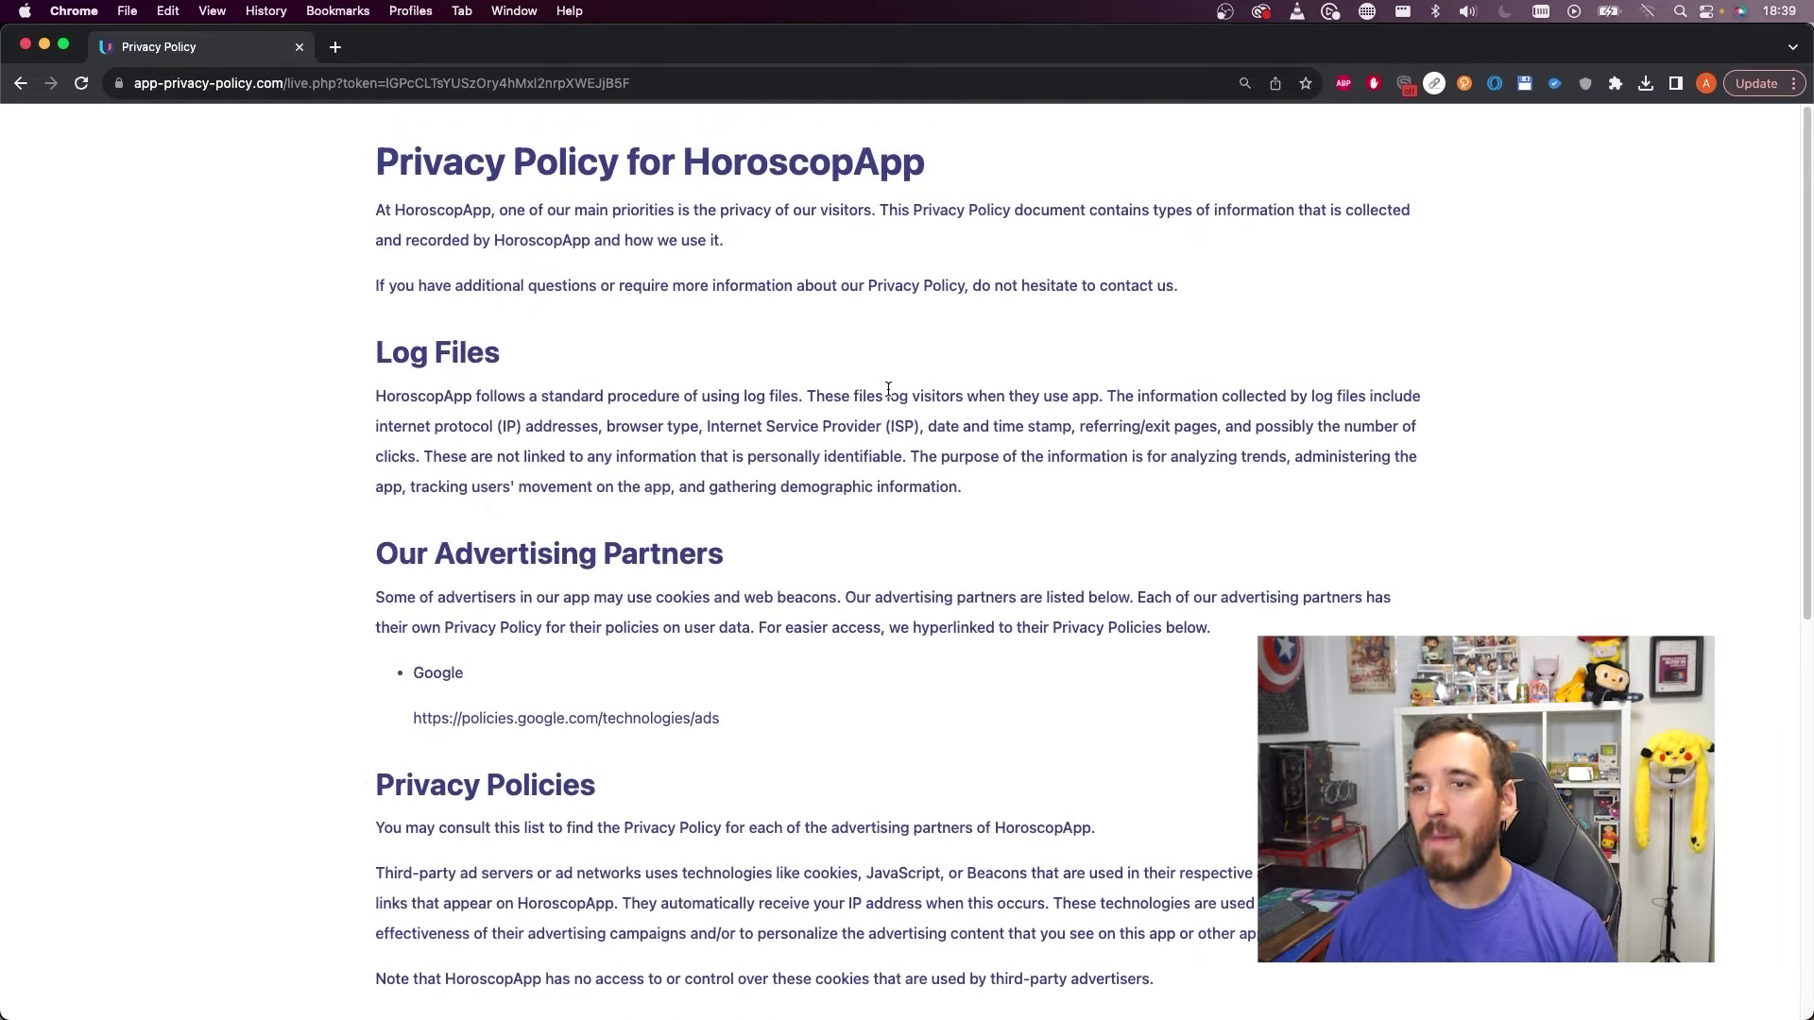
Paste the hosted policy link into Play Console's privacy policy URL field
key(super+[)
click(581, 452)
key(super+v)
Save the privacy policy URL and declare in Anuncios that the app contains no ads
click(1719, 987)
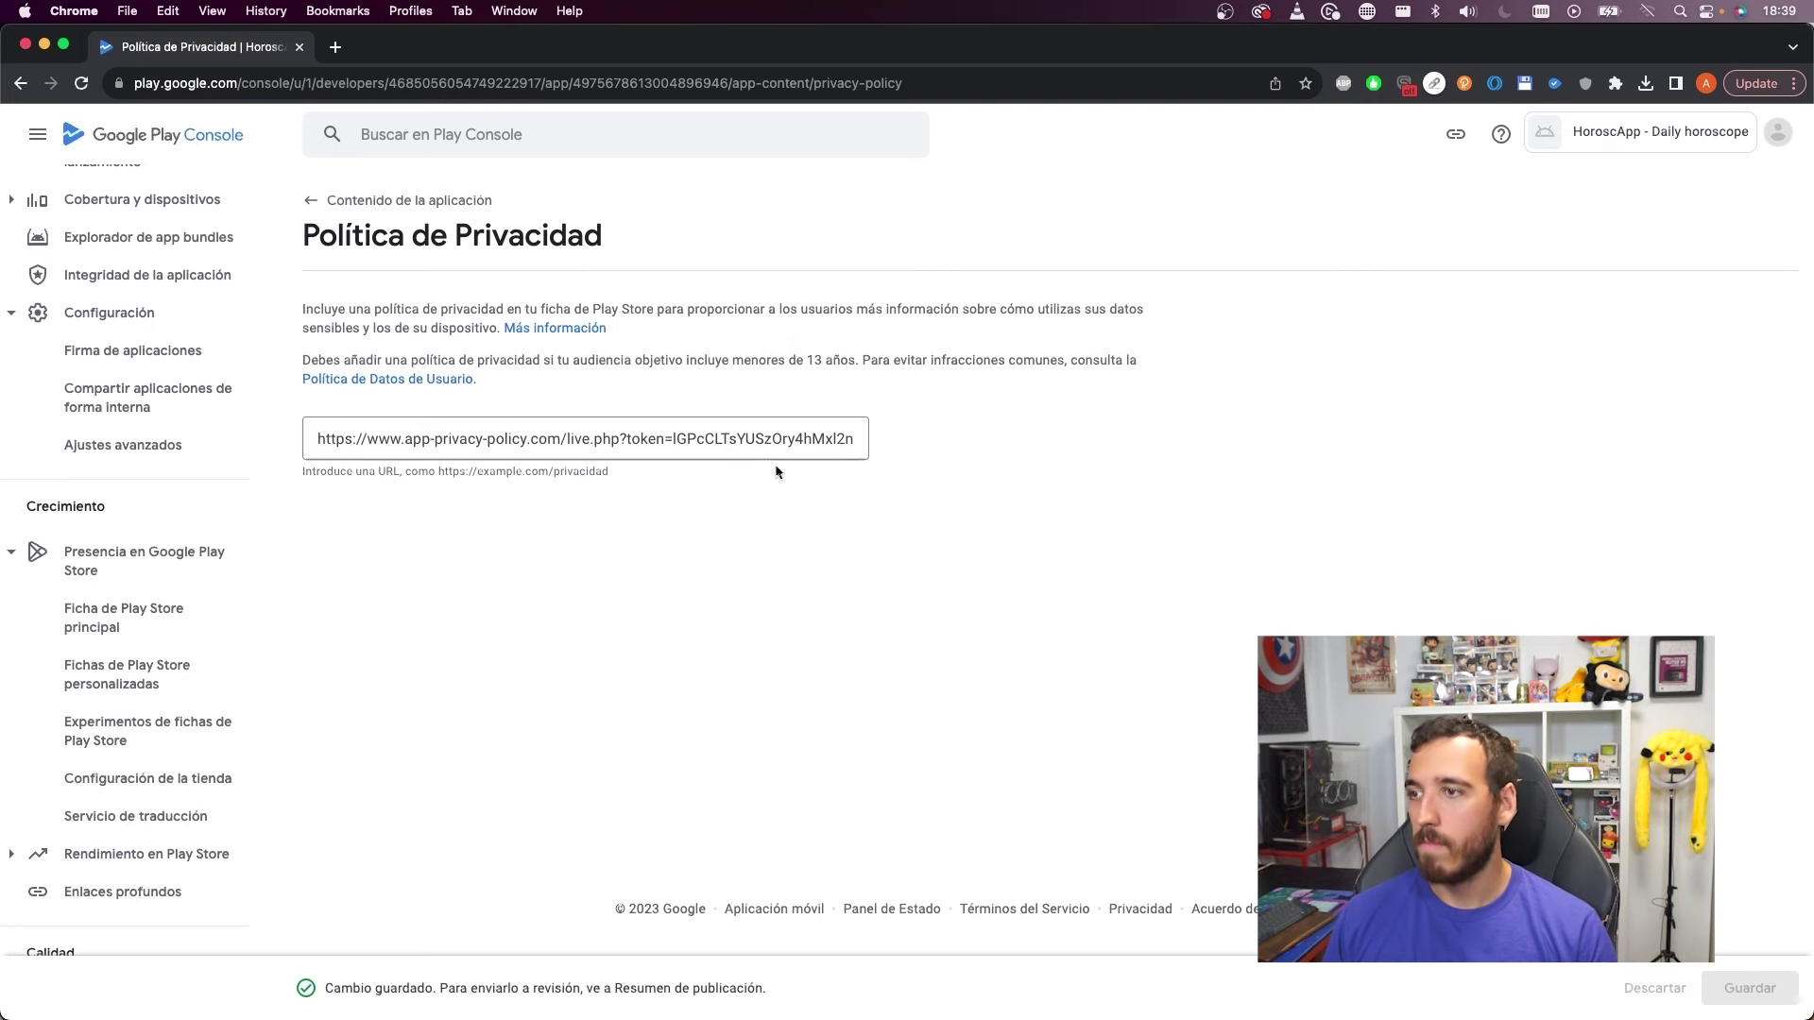
click(309, 200)
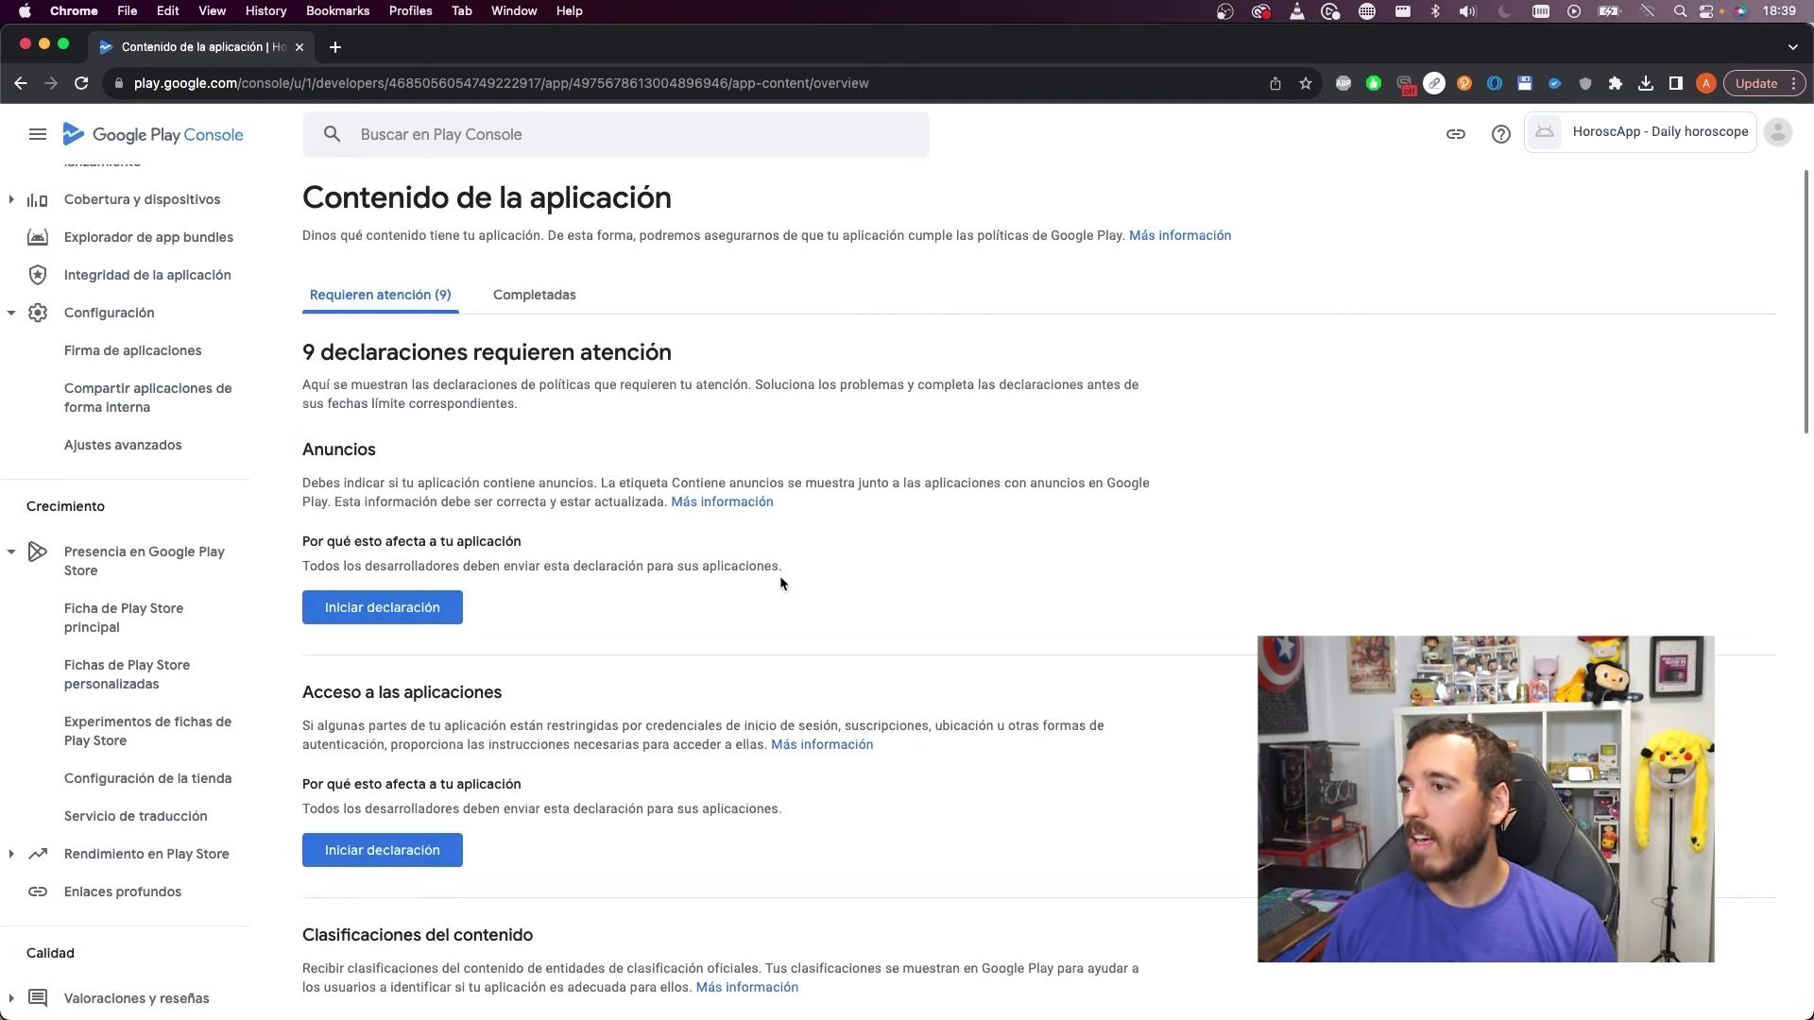
click(383, 607)
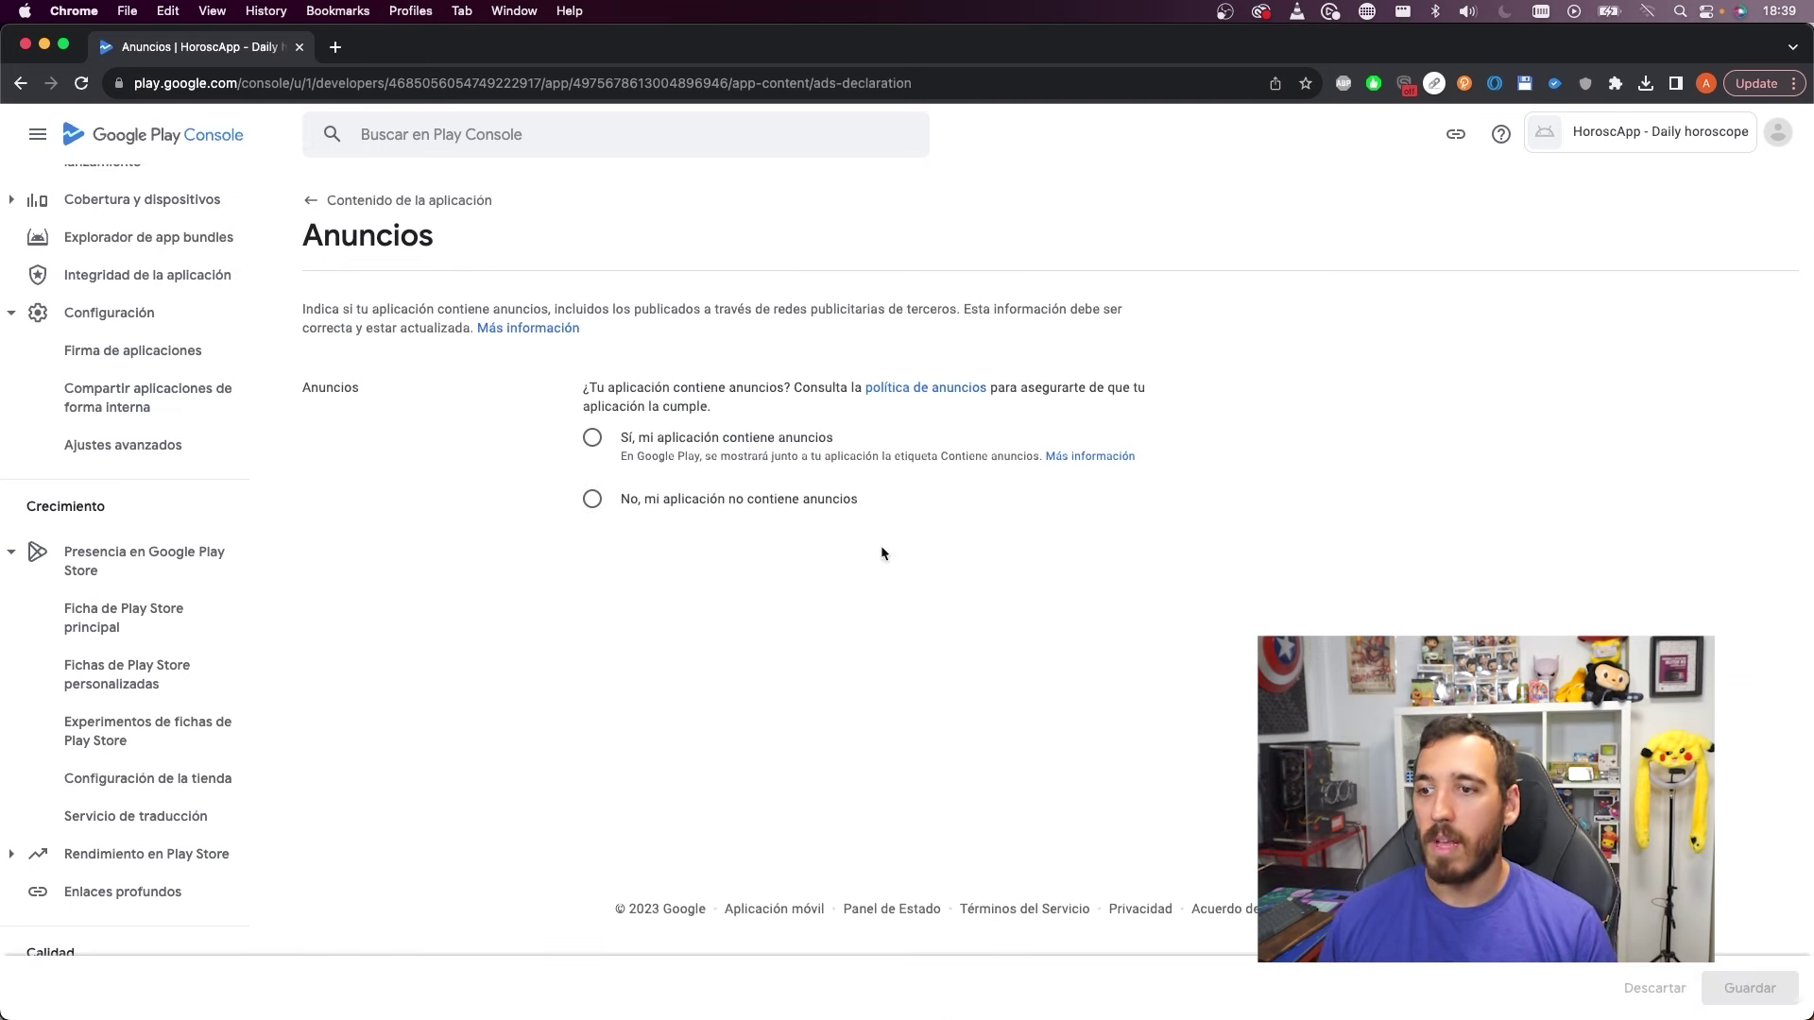
click(694, 505)
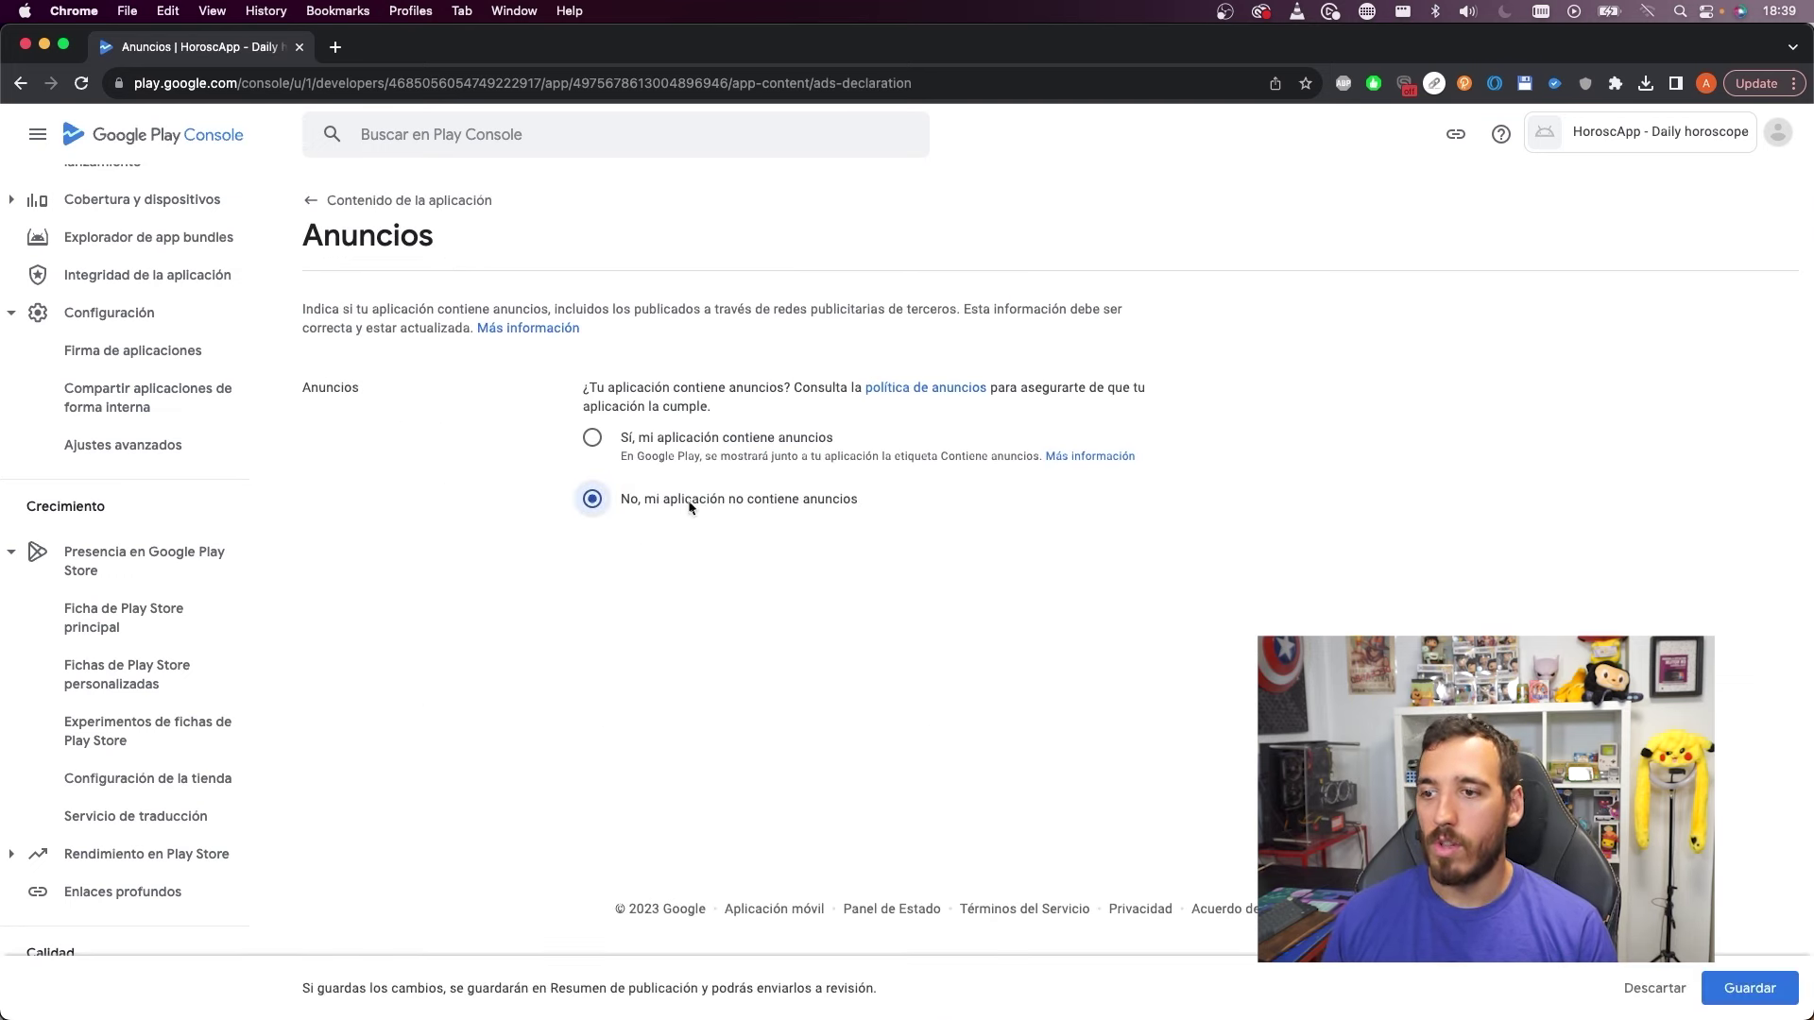
click(1736, 987)
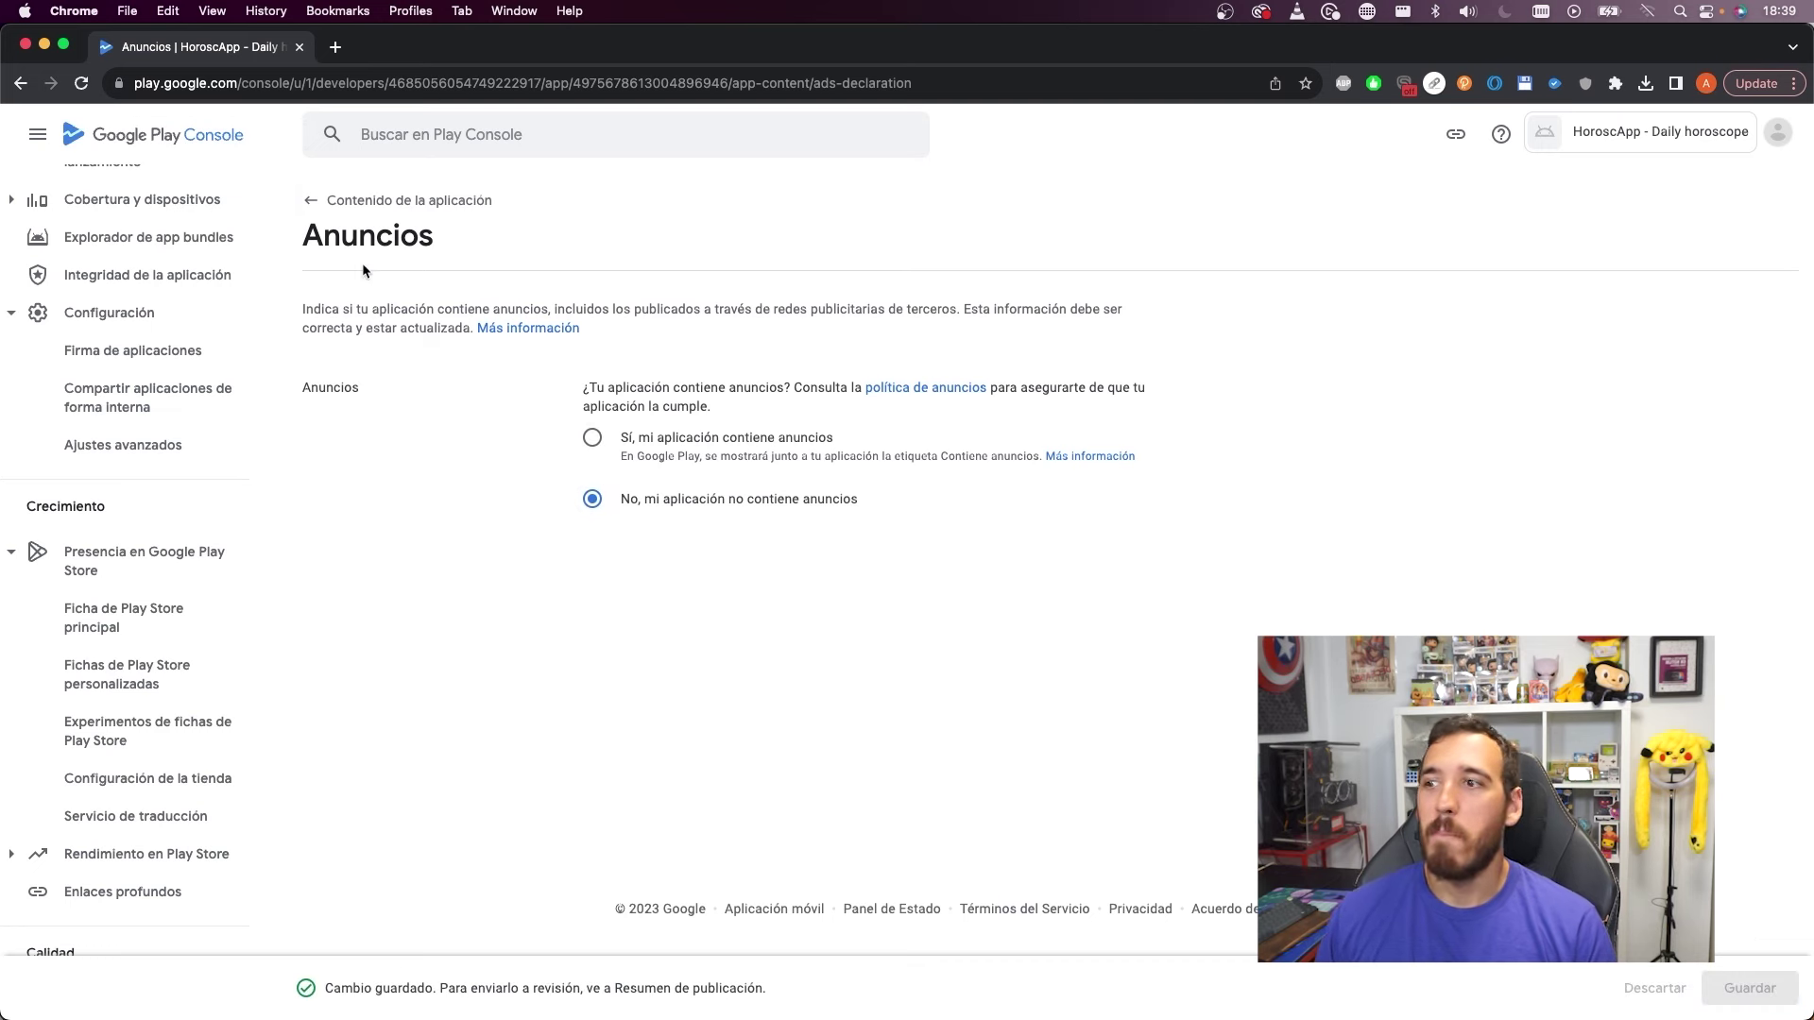
click(361, 201)
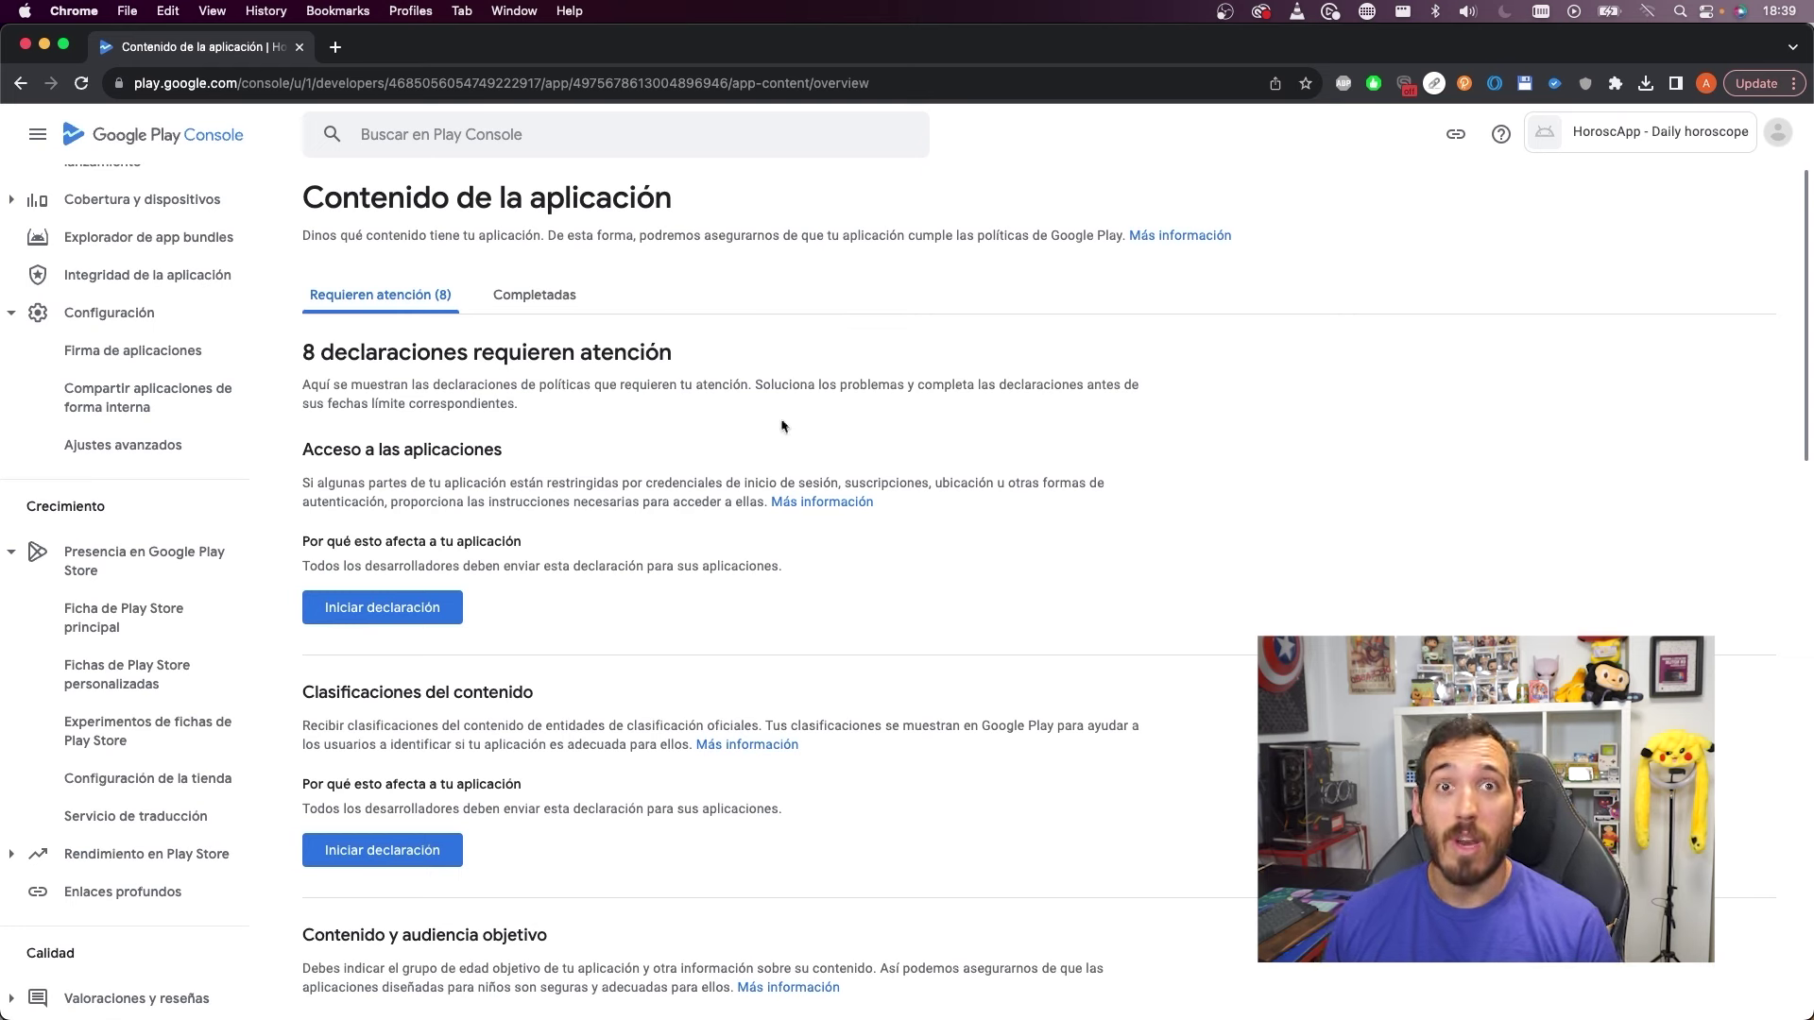
click(363, 610)
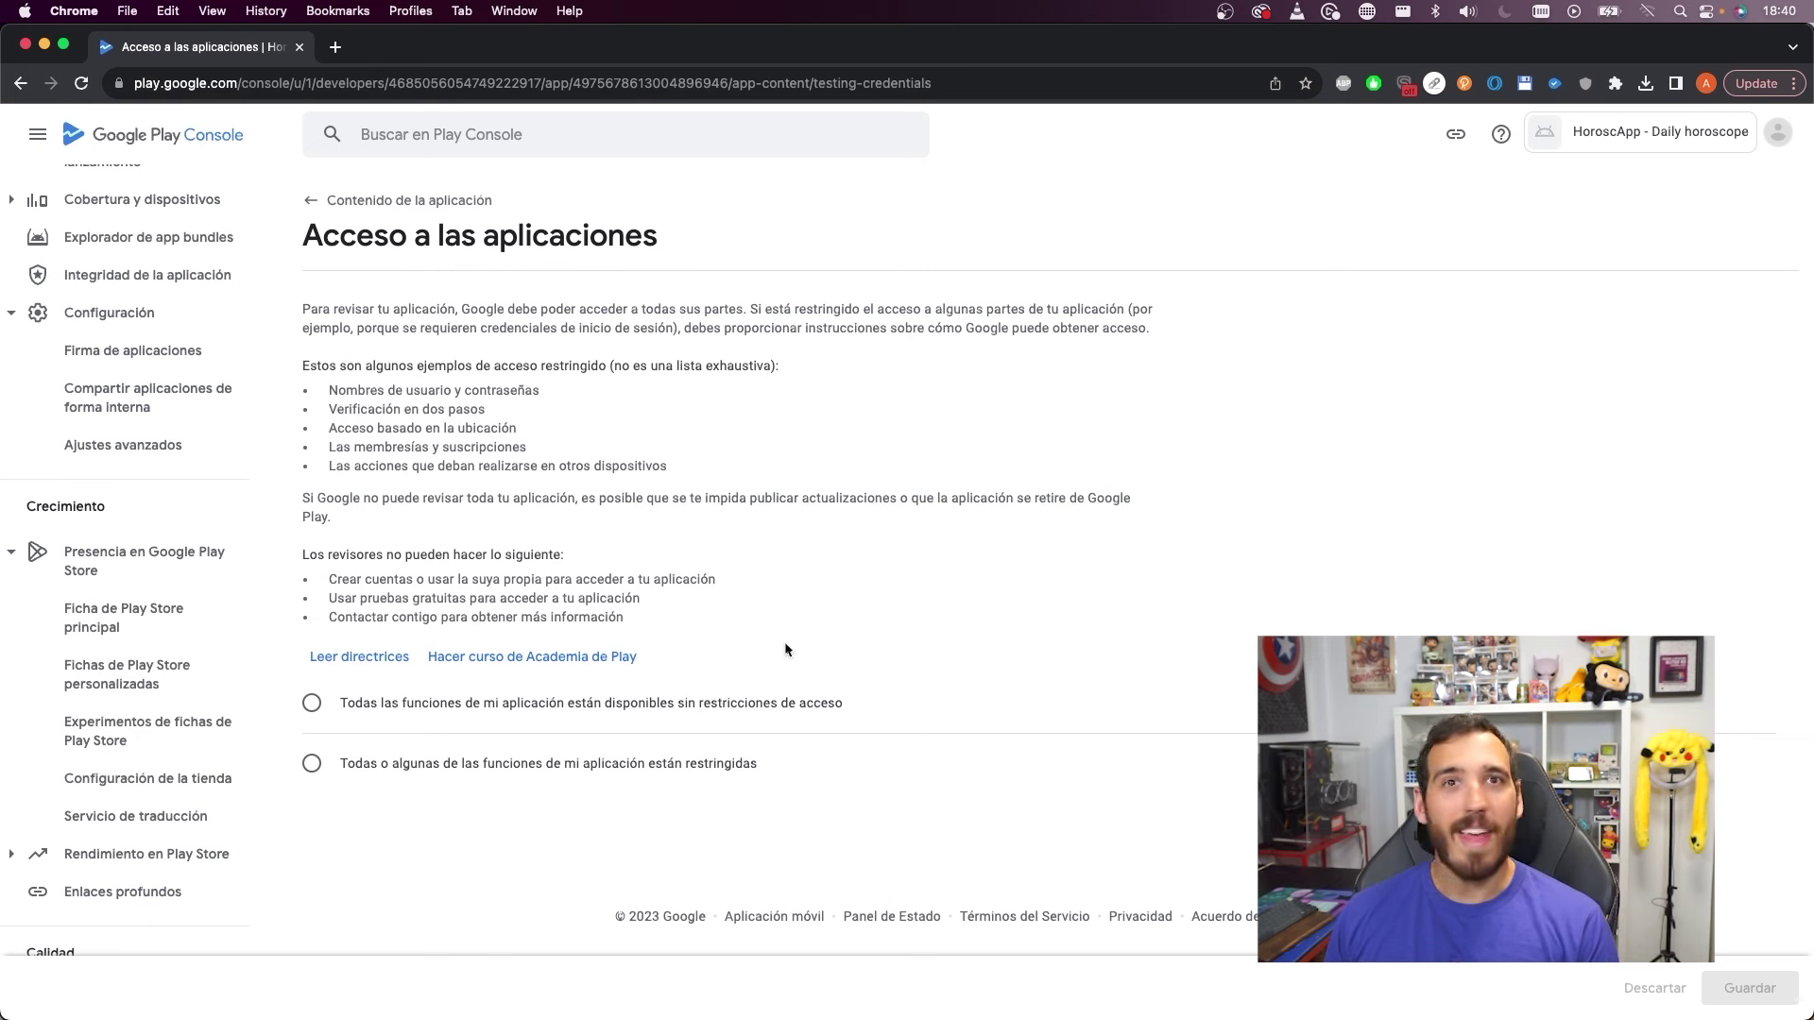
Mark some app features as restricted to bring up the Añadir instrucciones form
click(312, 703)
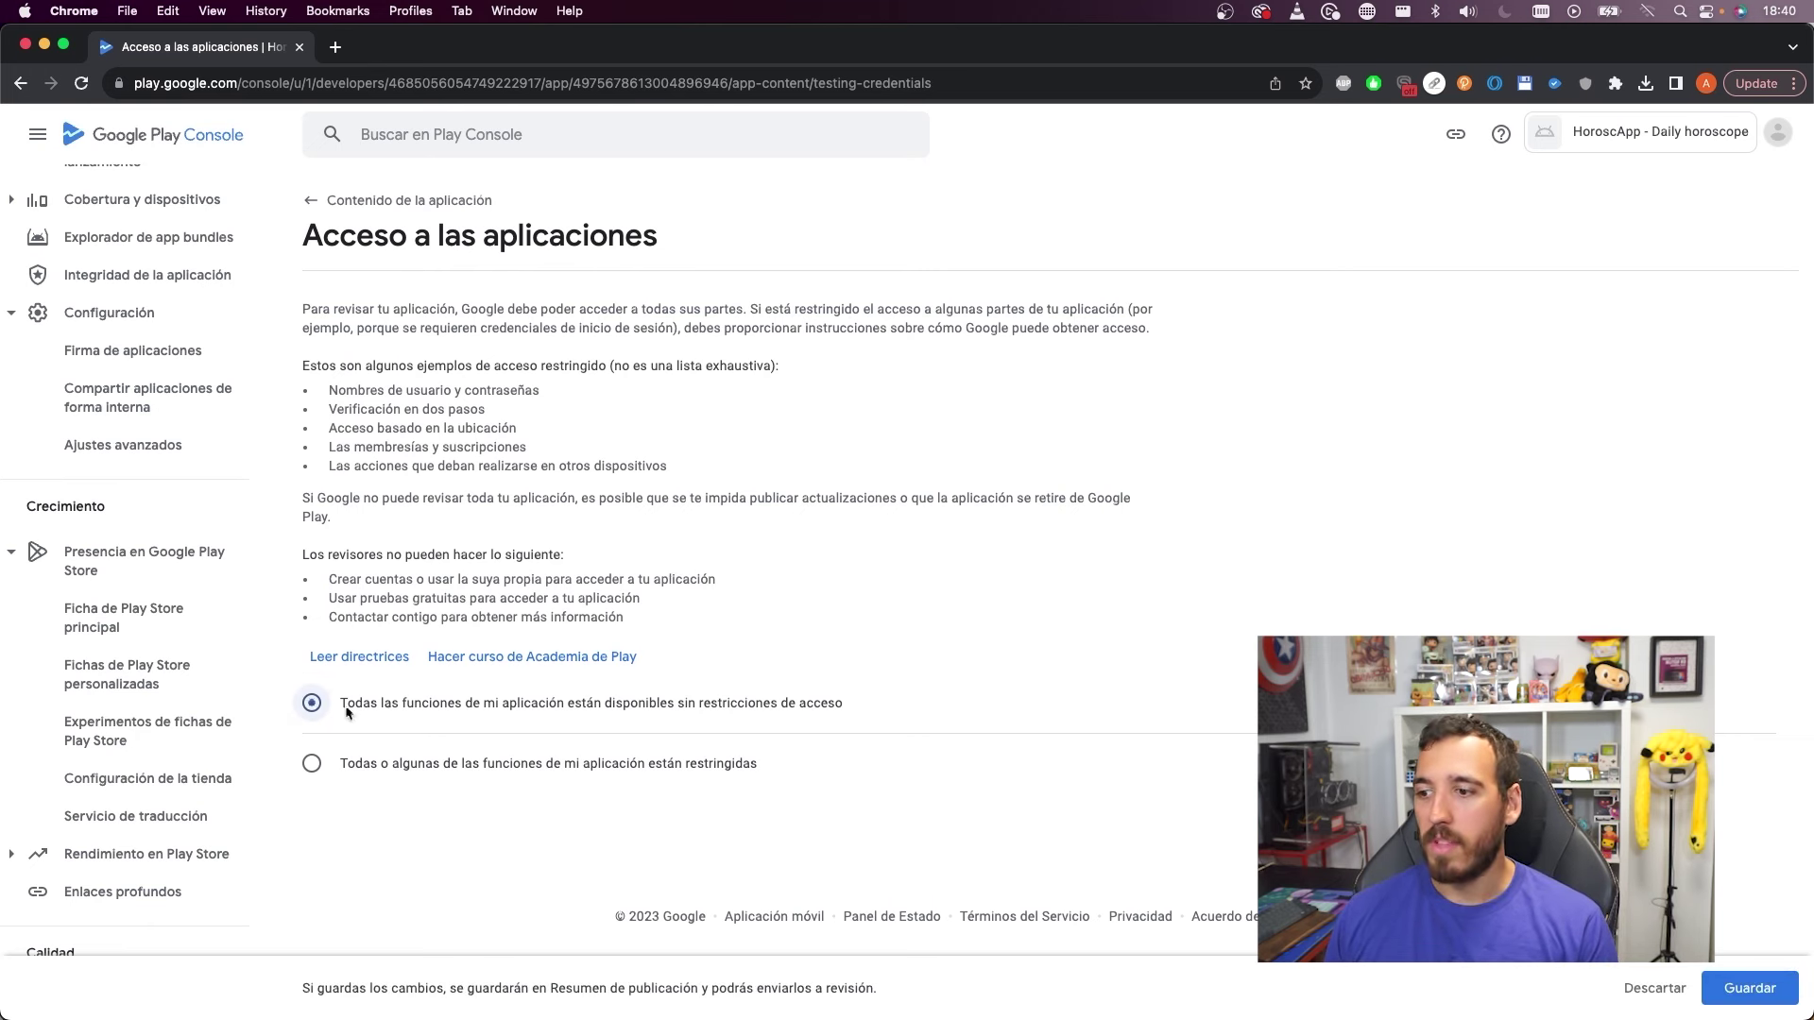
click(636, 763)
click(559, 468)
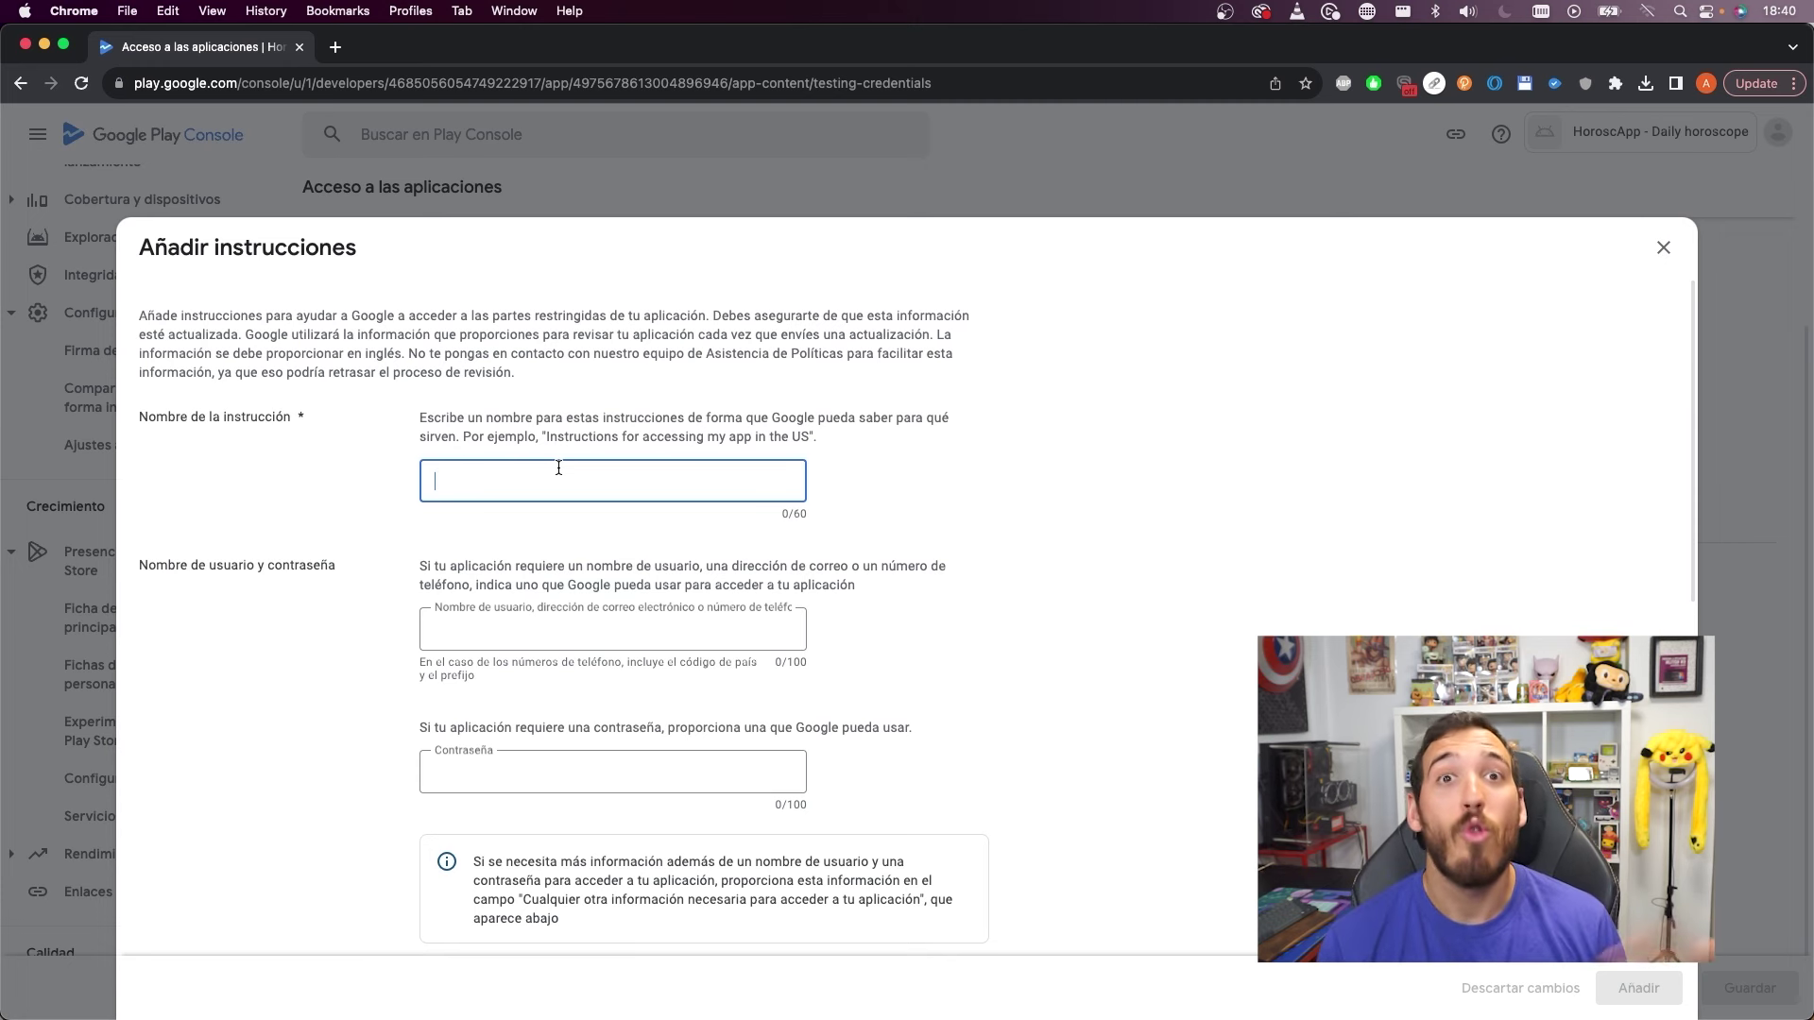
Fill in a 'Login' instruction with reviewer username and password, then discard it
text(Login)
click(520, 614)
text(aristidevs)
click(558, 776)
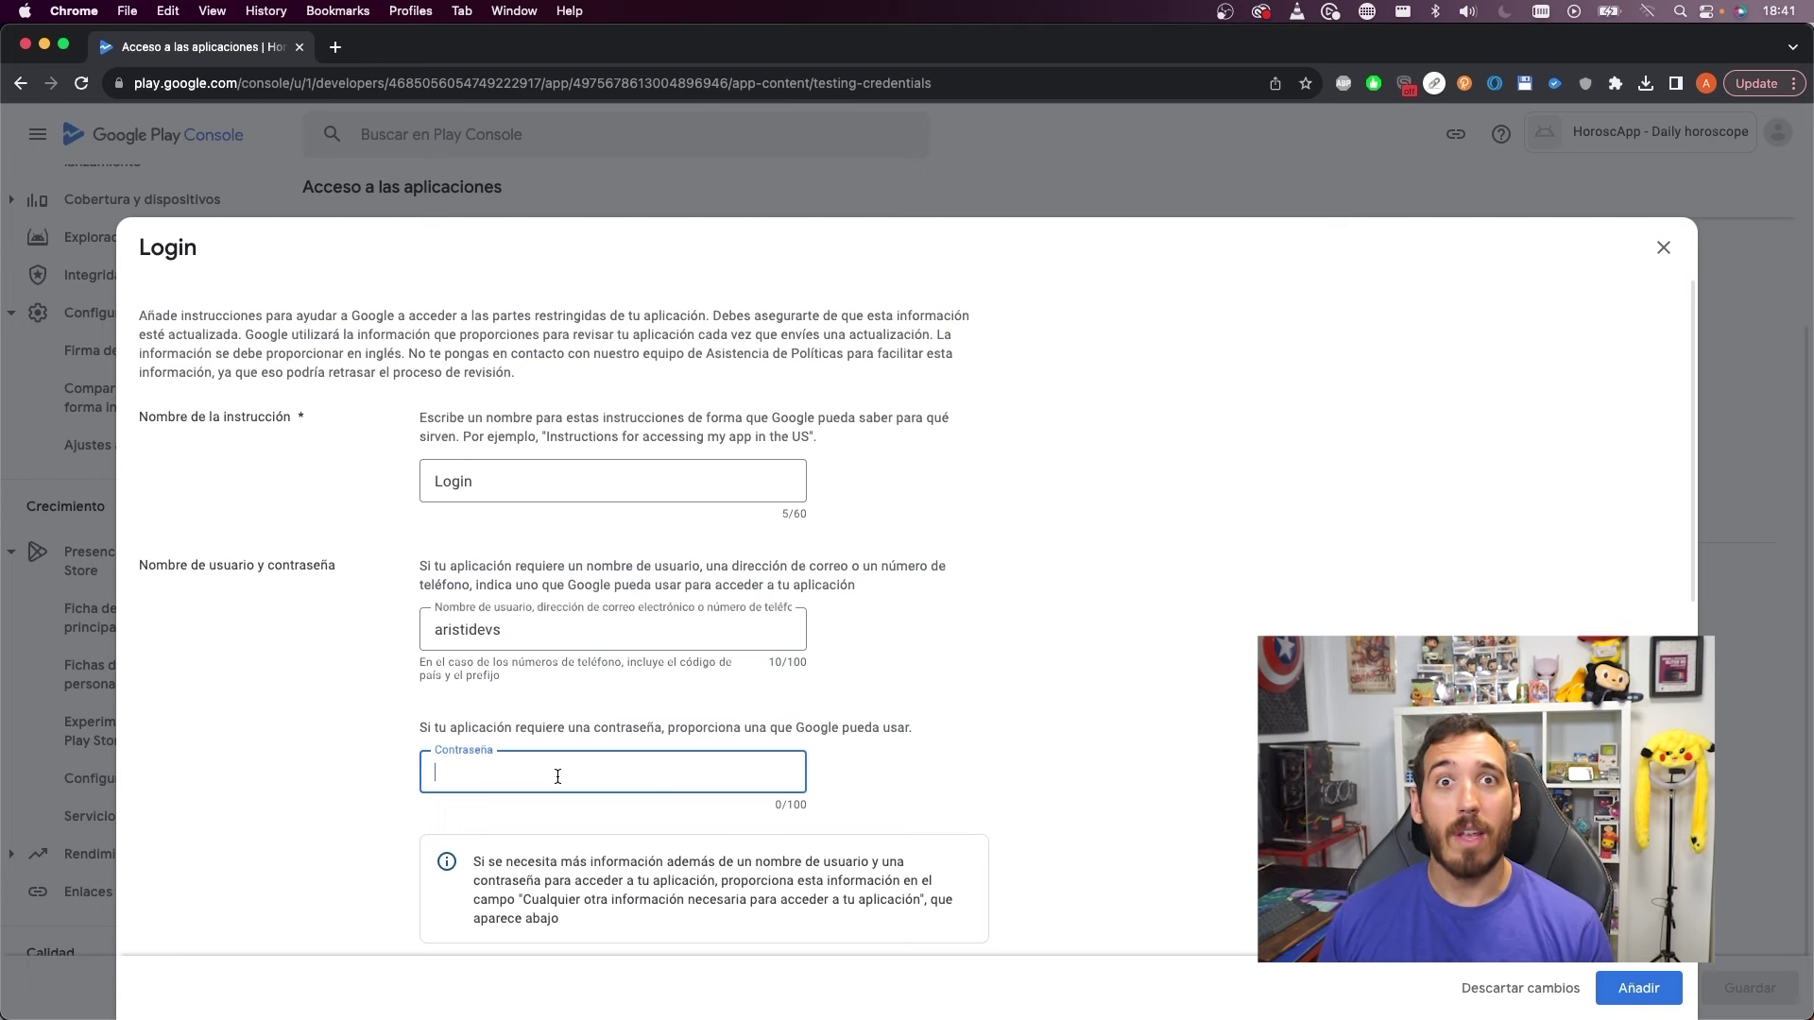
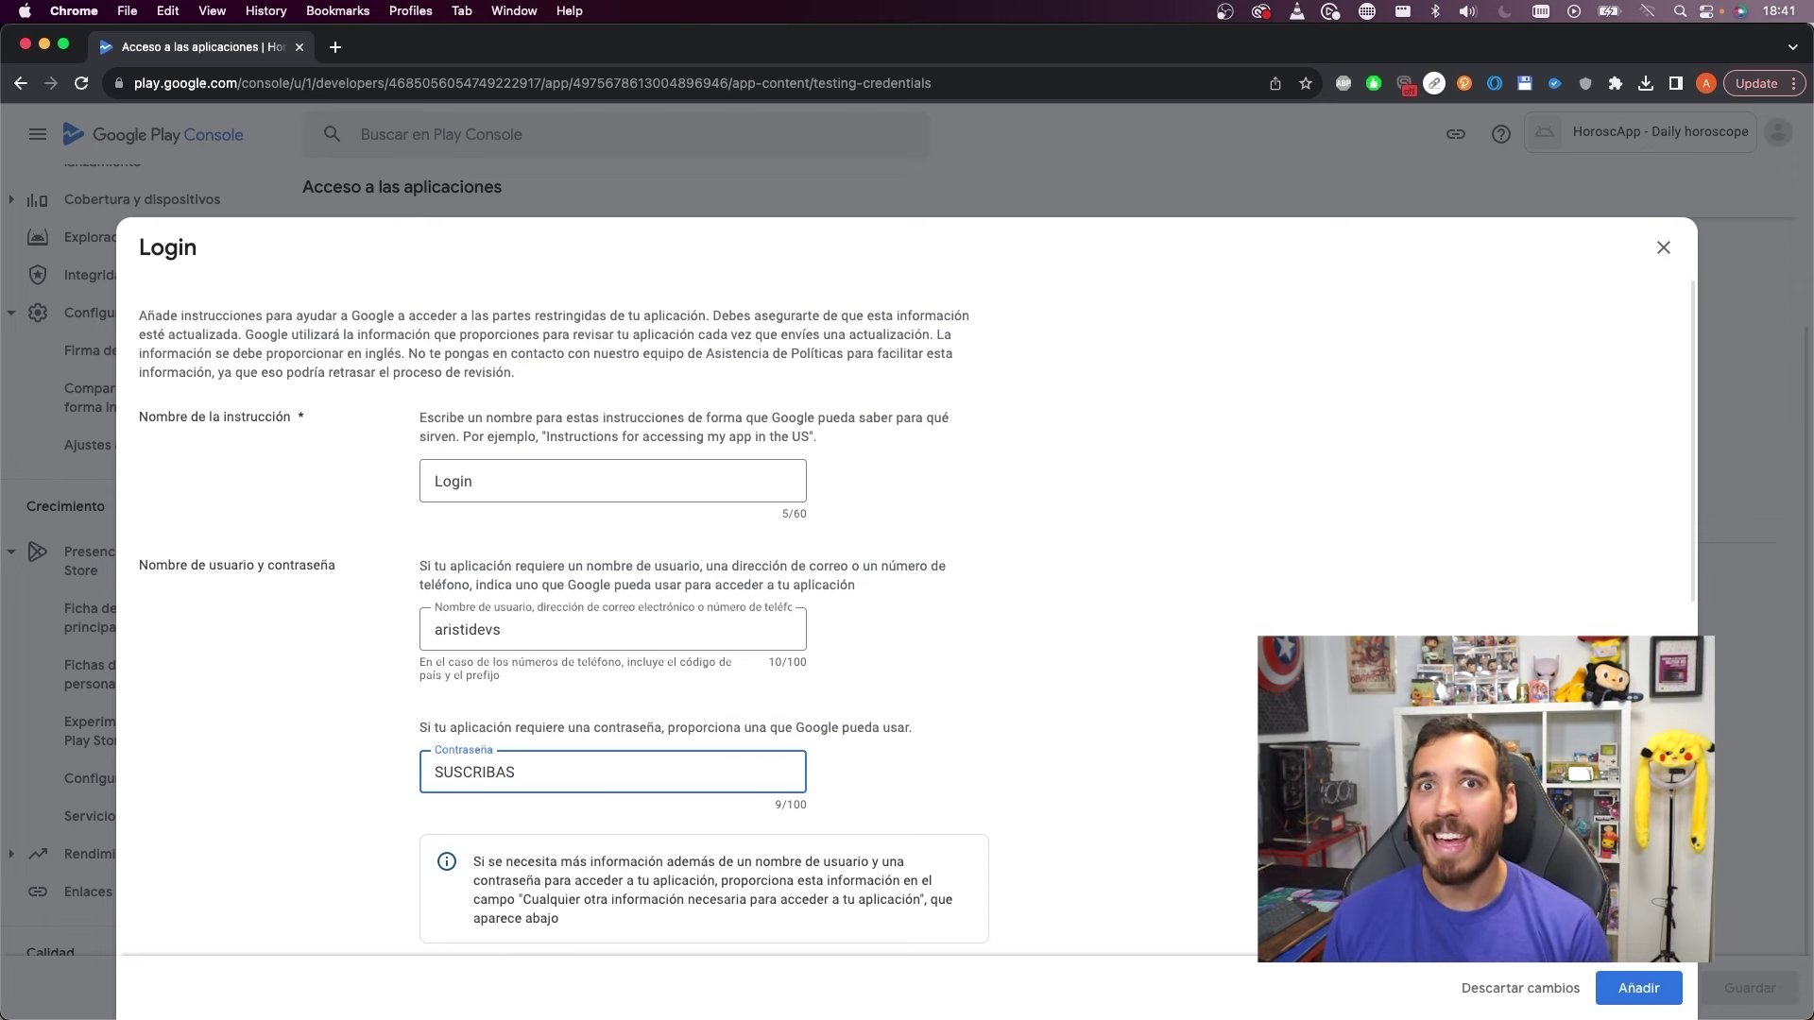
scroll(1052, 579, down, 5)
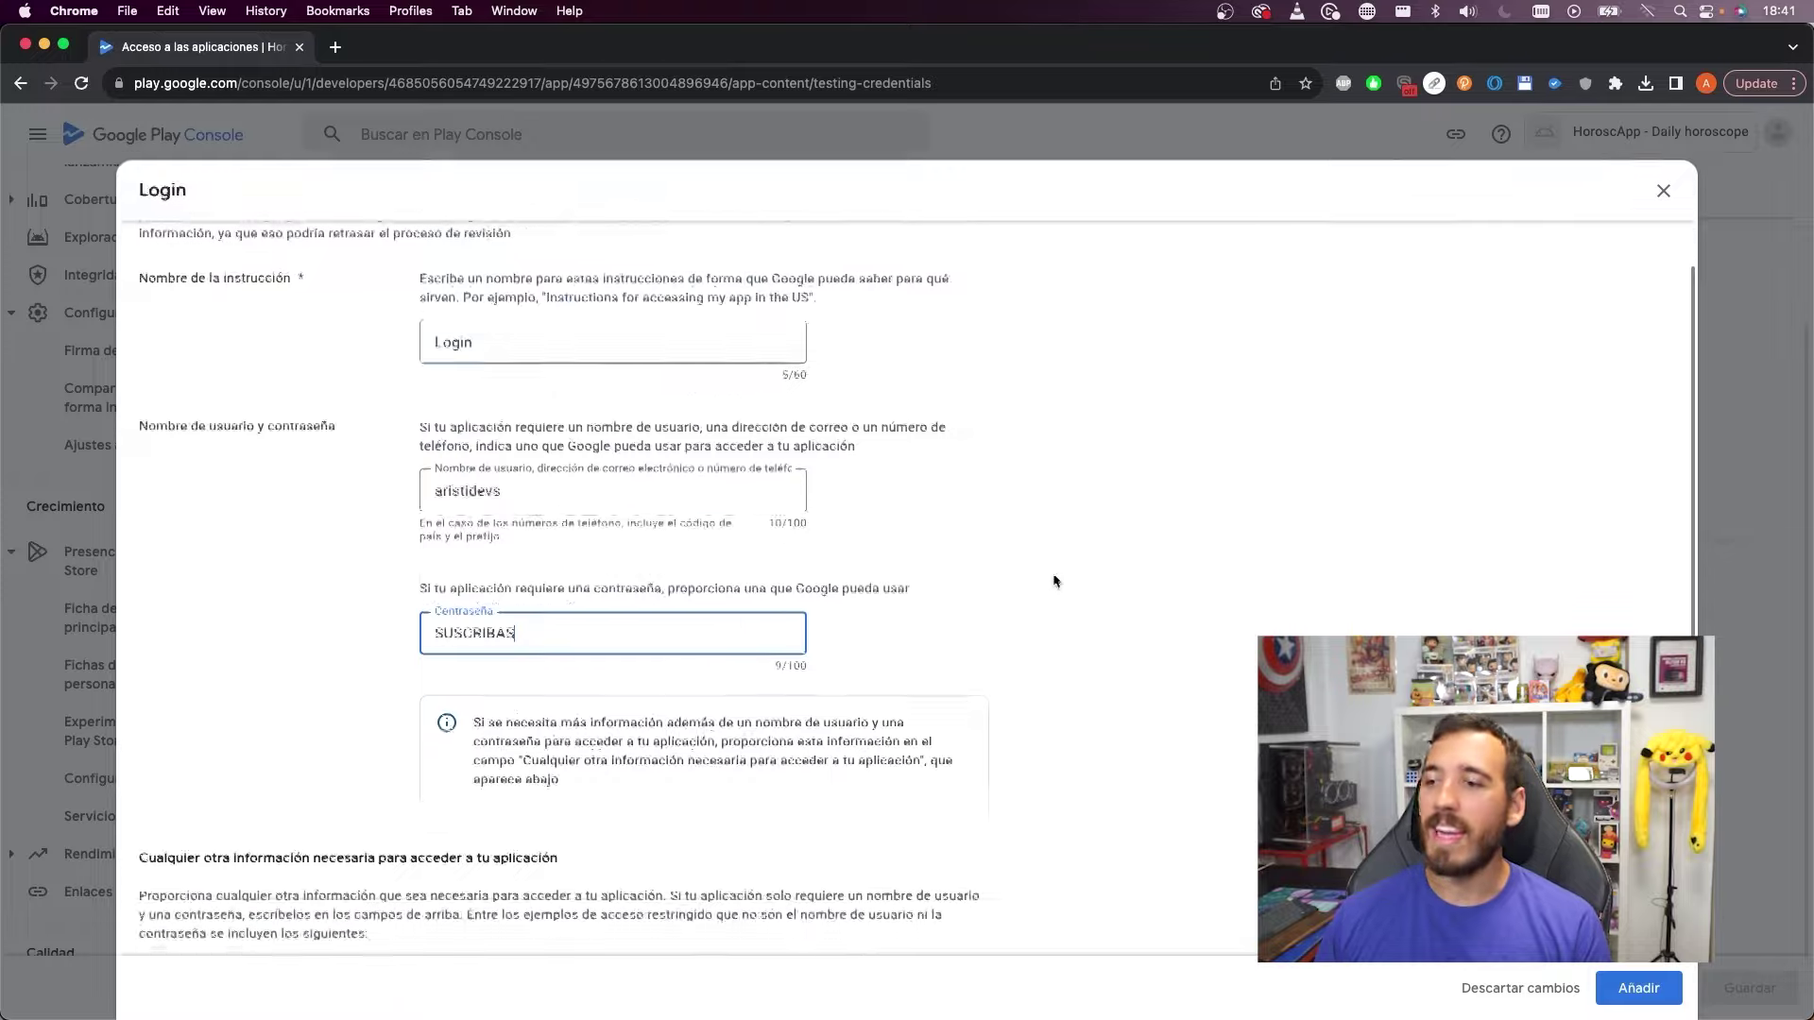
scroll(277, 700, down, 3)
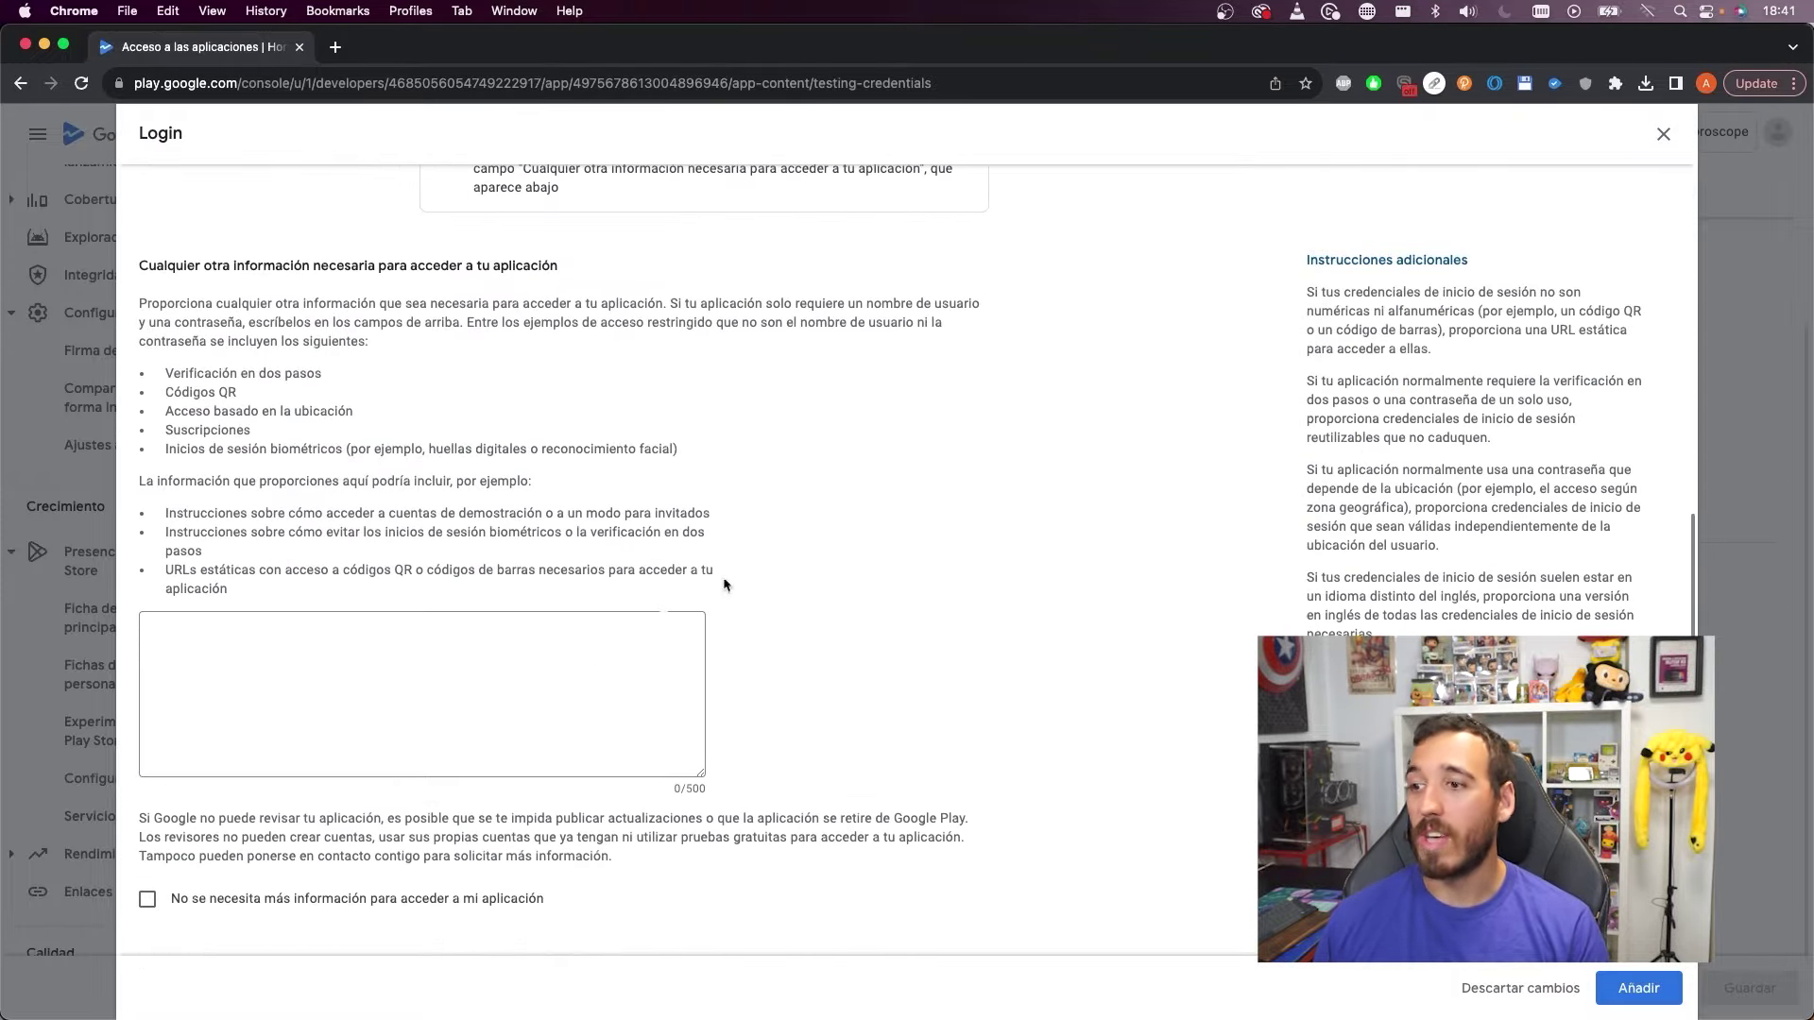
click(1660, 141)
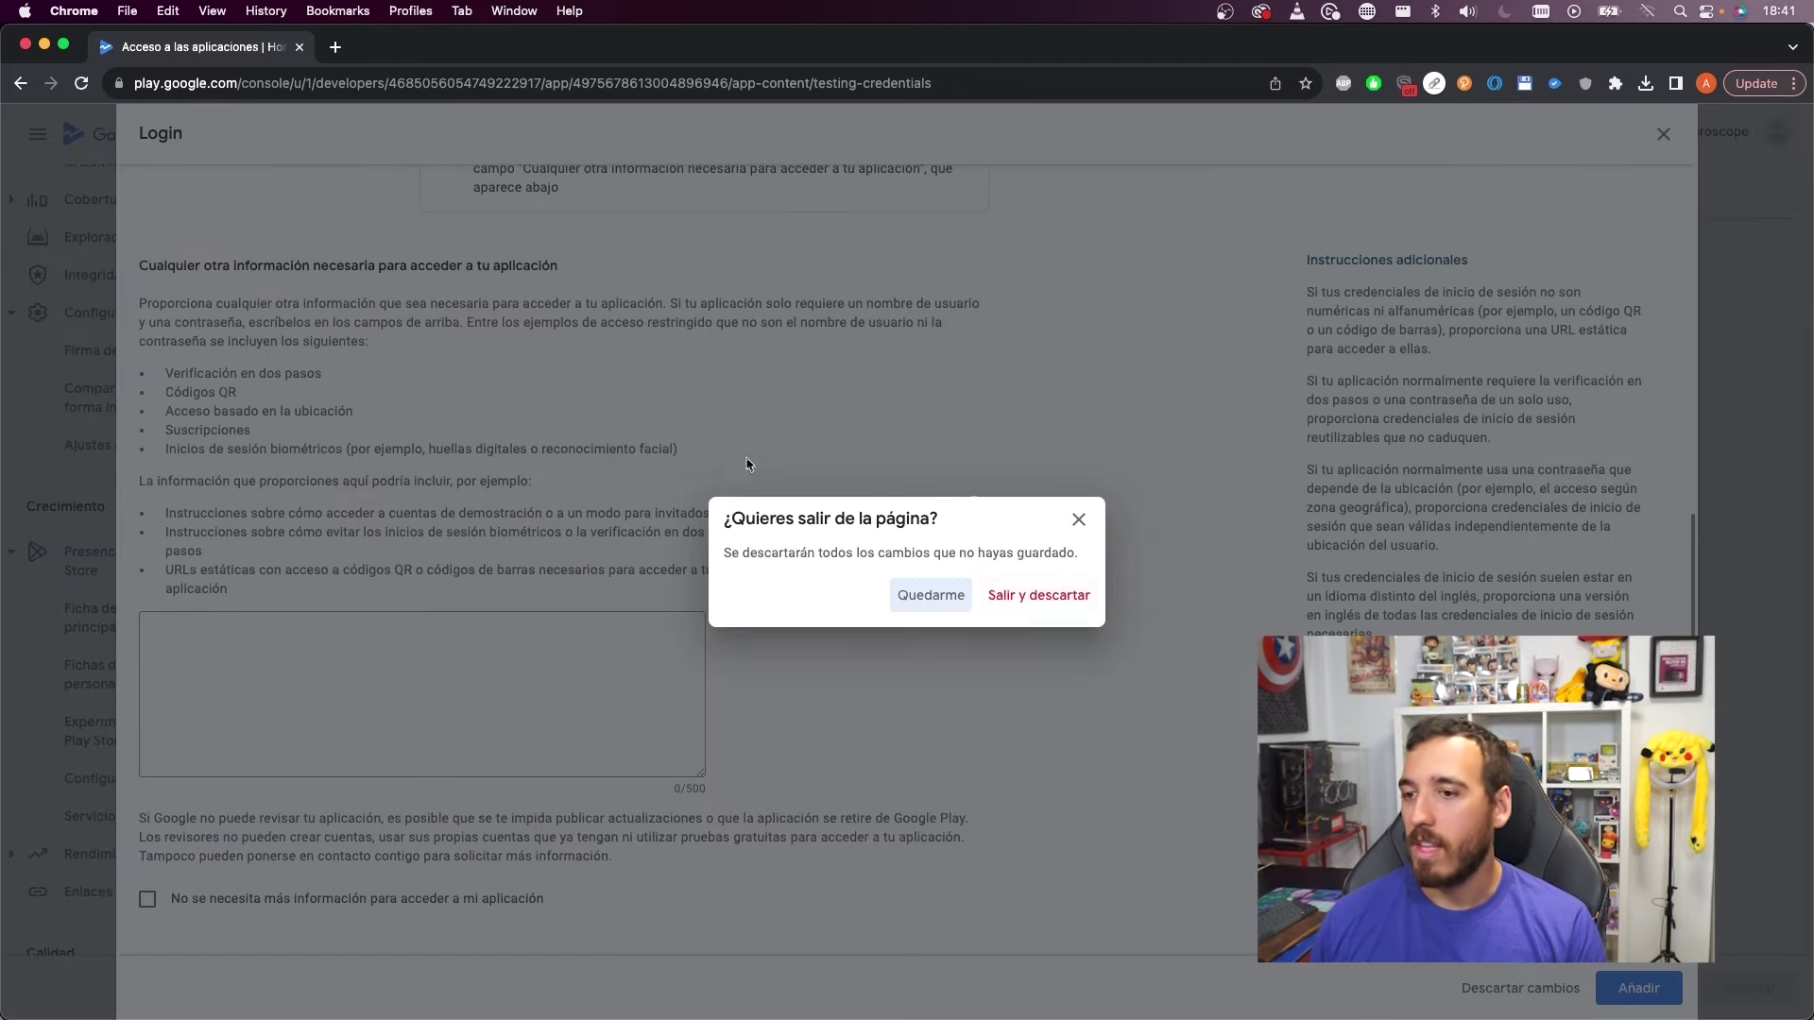
click(1025, 605)
Declare all app features available without restrictions and save the app access setting
click(383, 512)
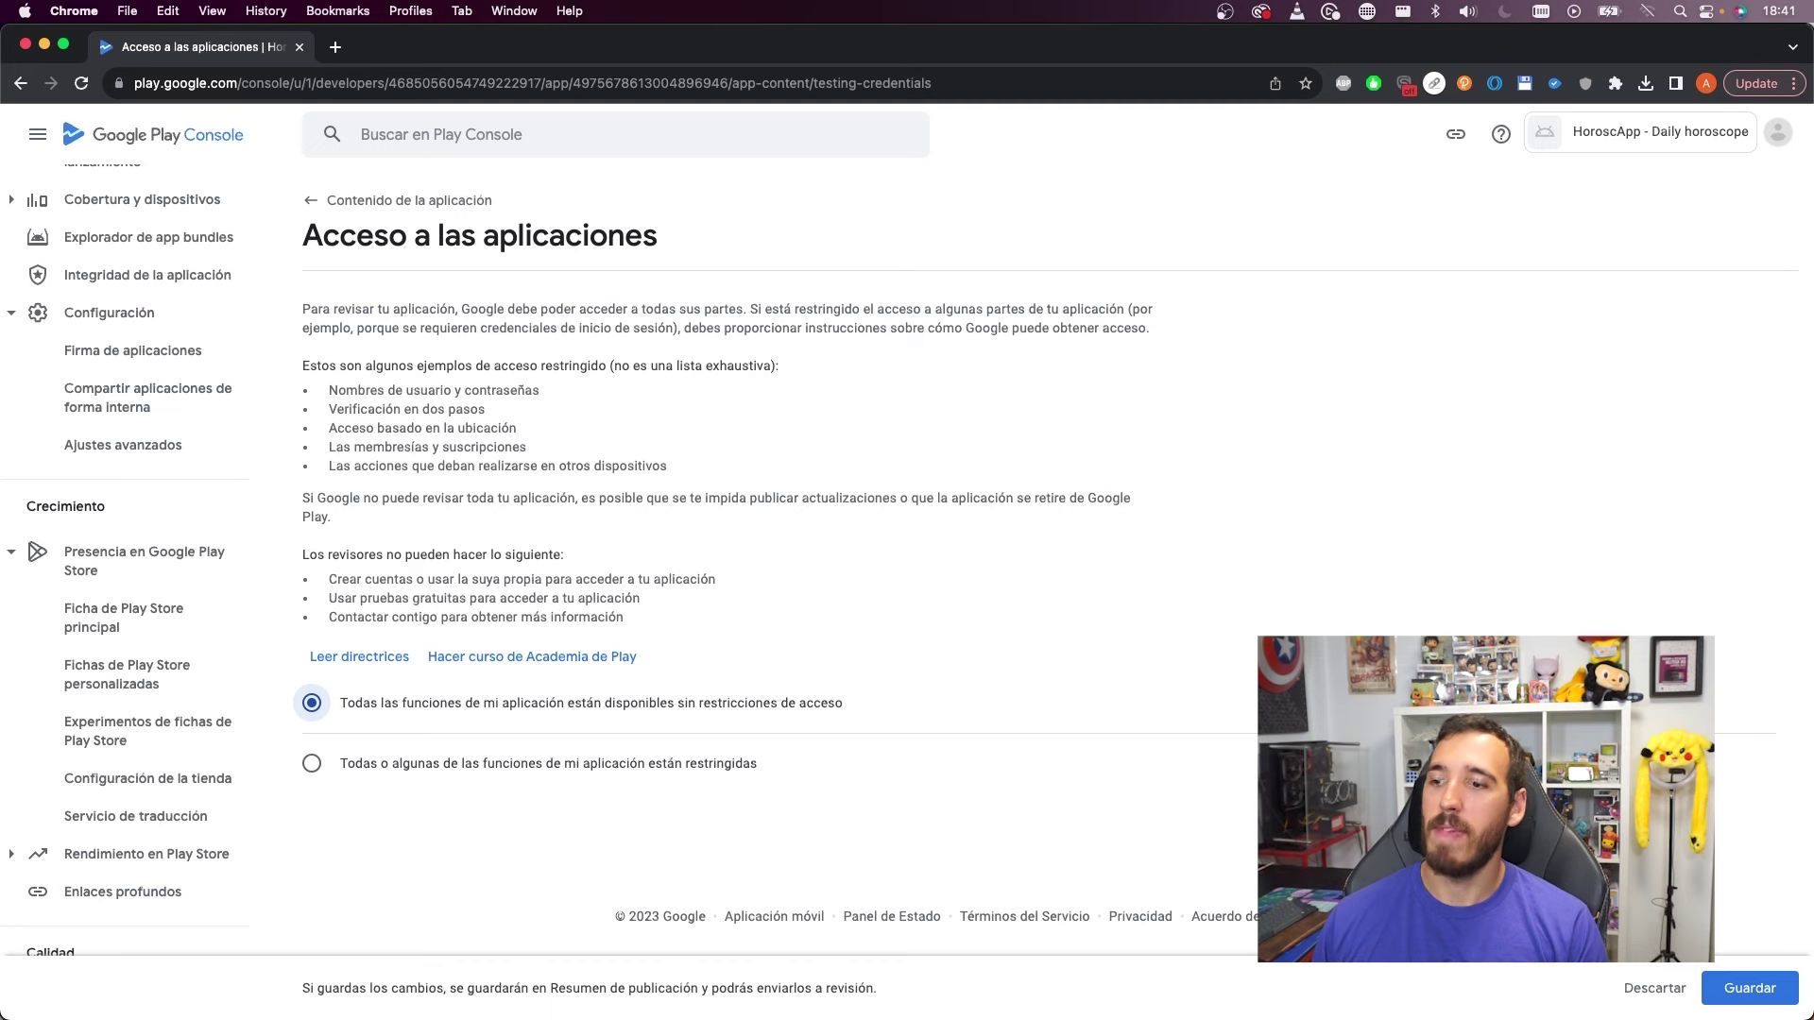
click(1743, 985)
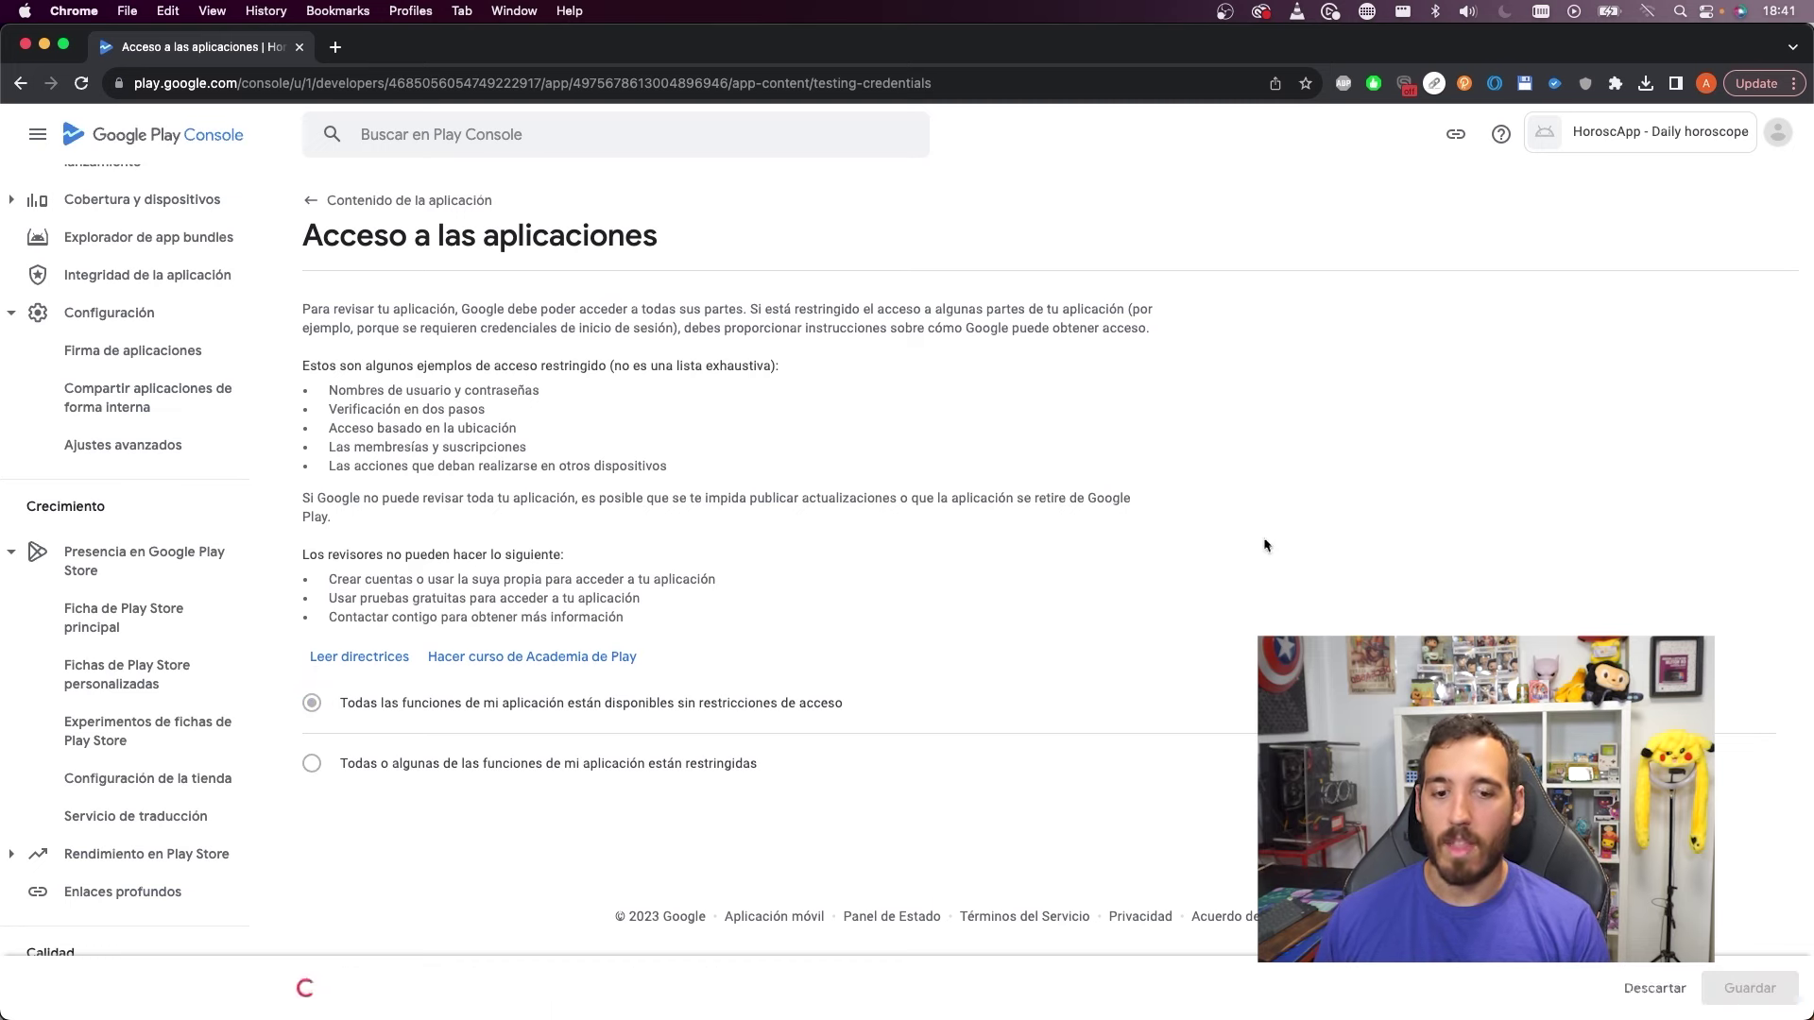
click(342, 202)
click(388, 612)
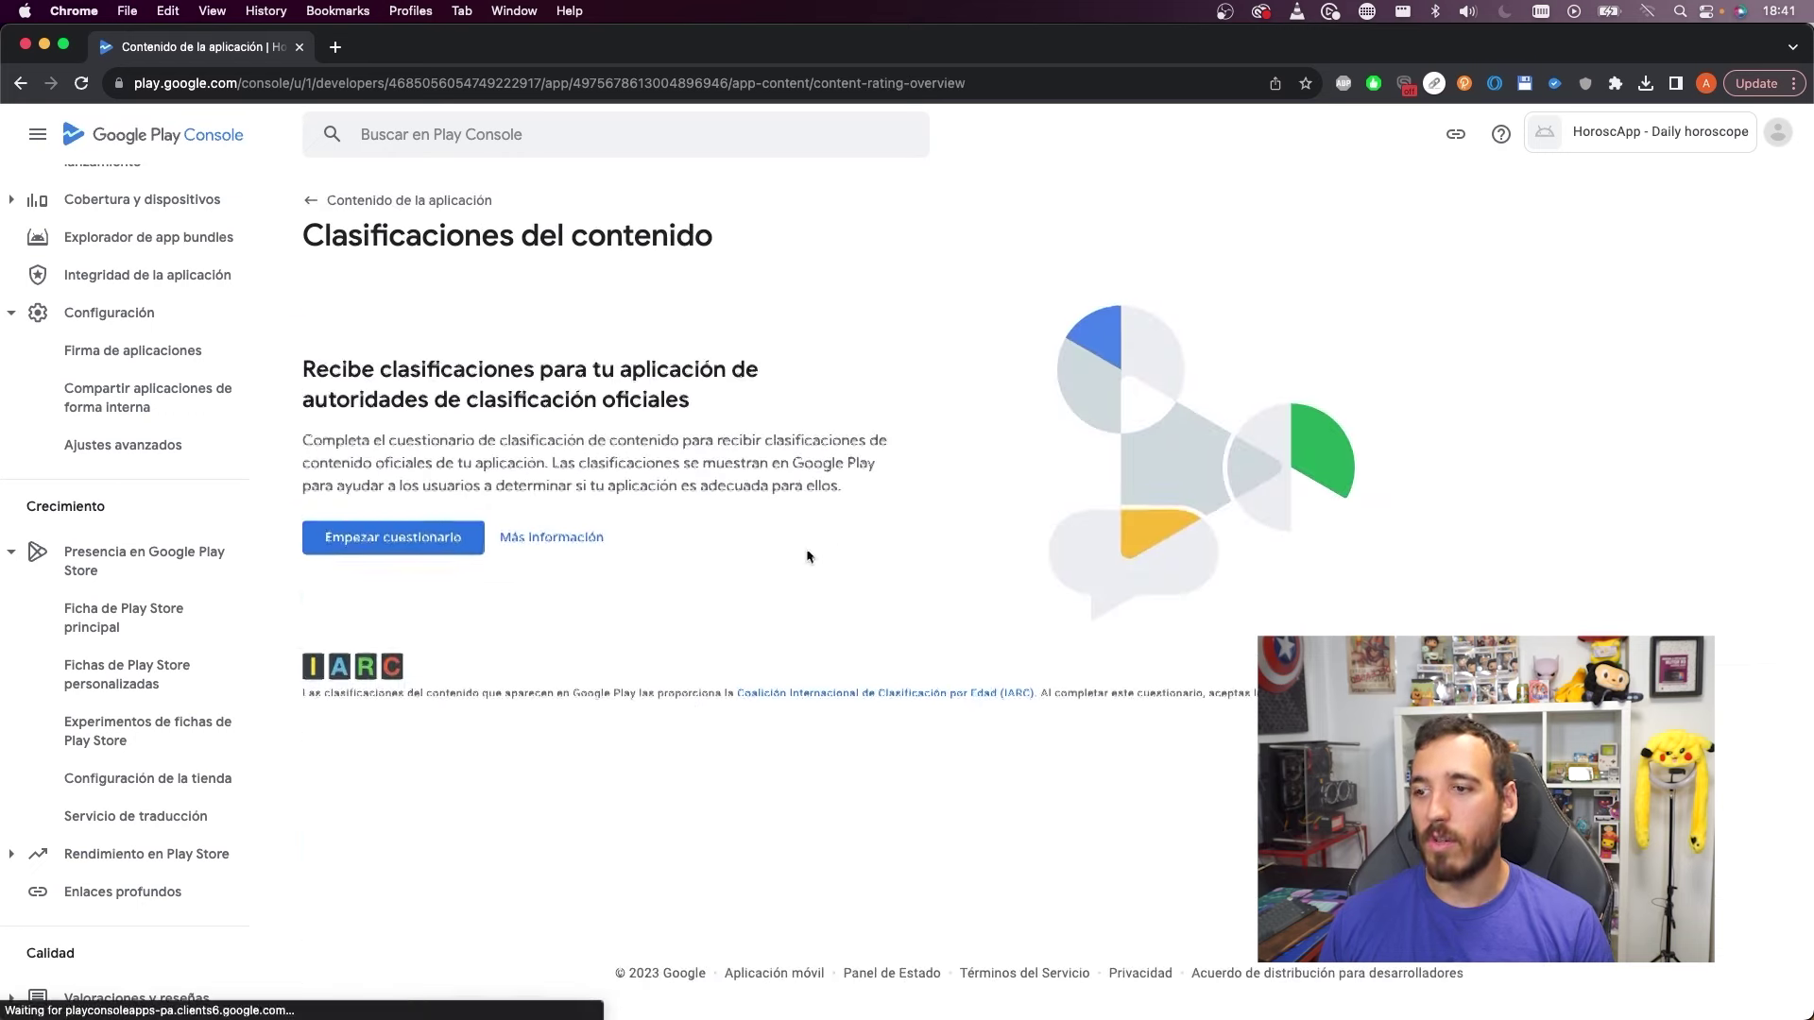
Start the questionnaire, enter the contact e-mail, and choose Todos los demás tipos de aplicaciones
click(408, 542)
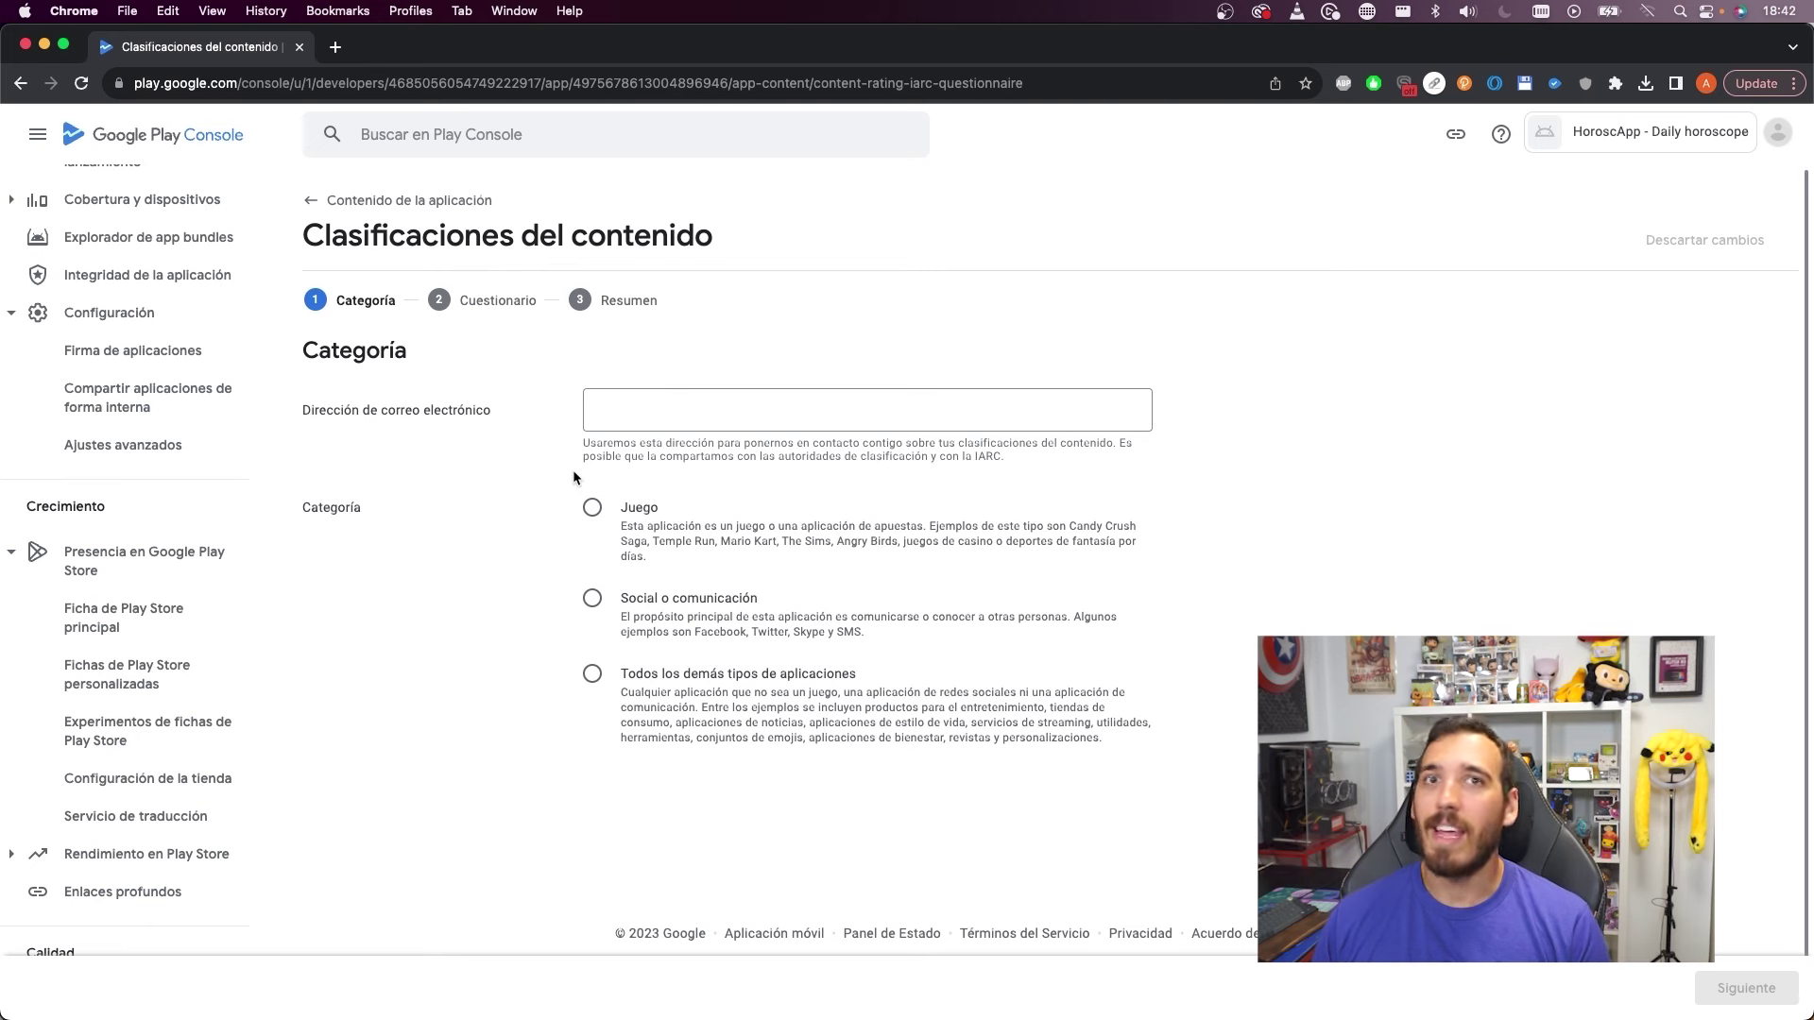
click(648, 403)
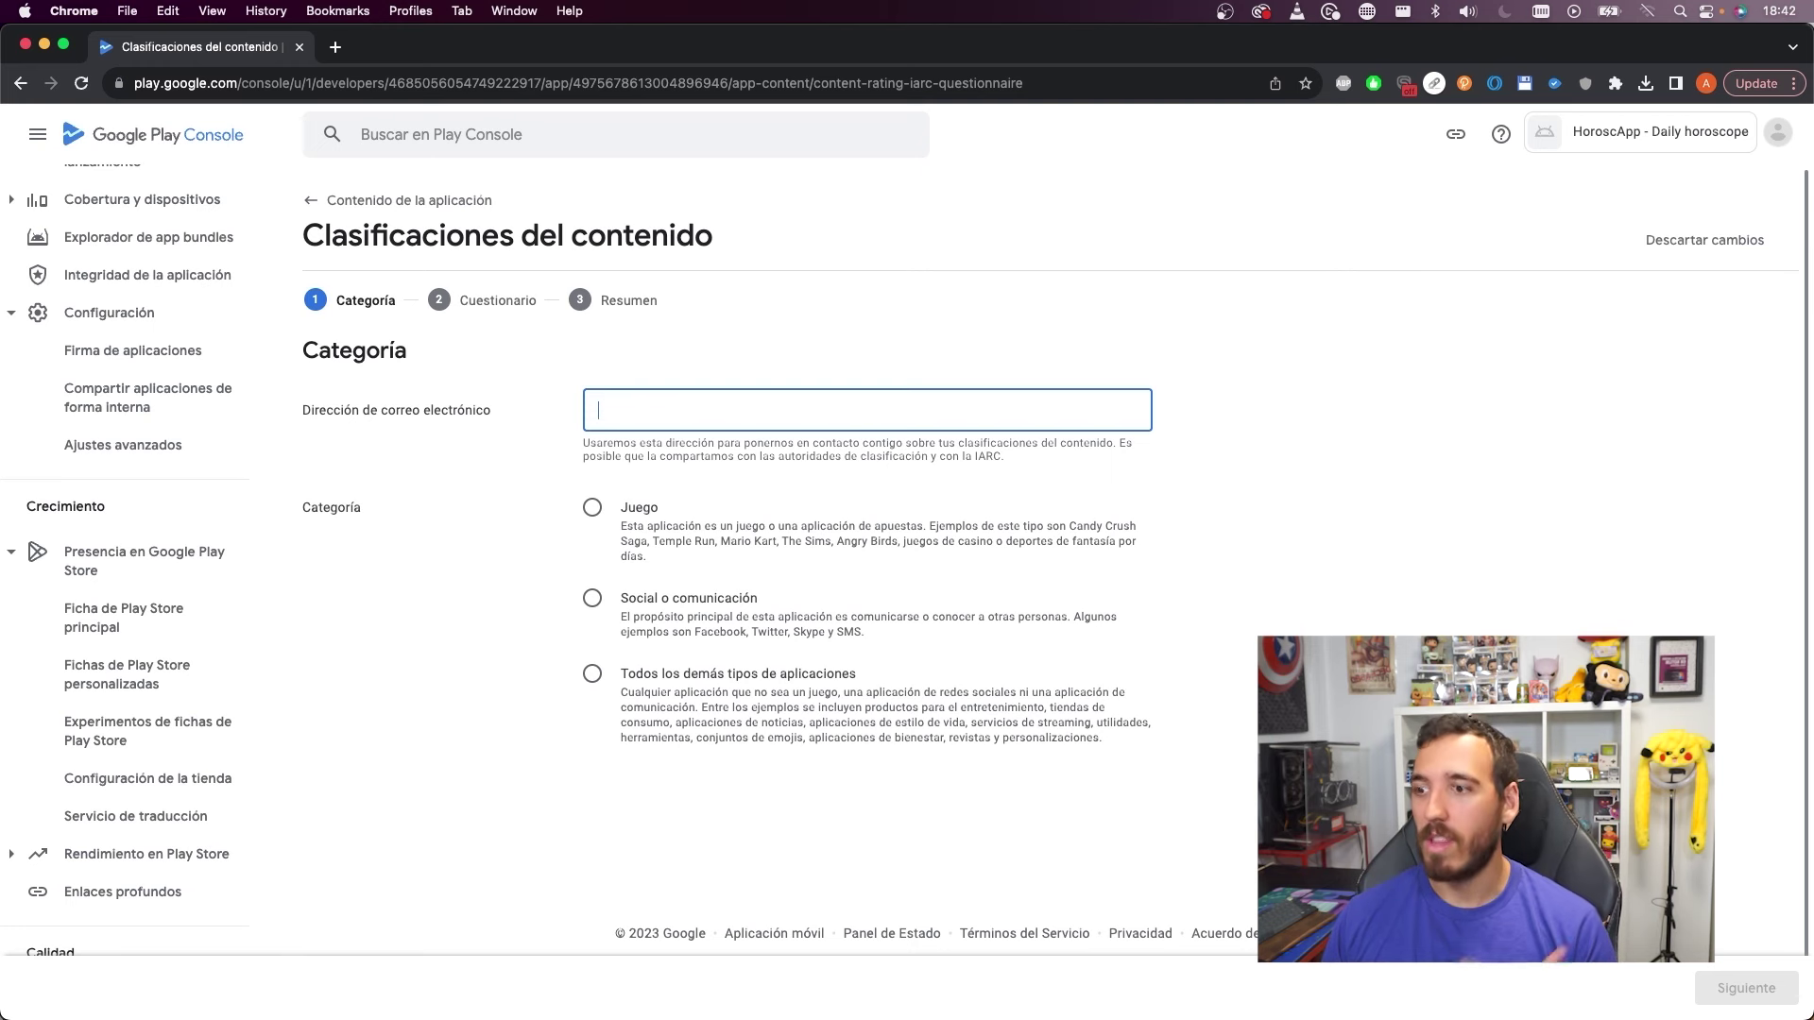
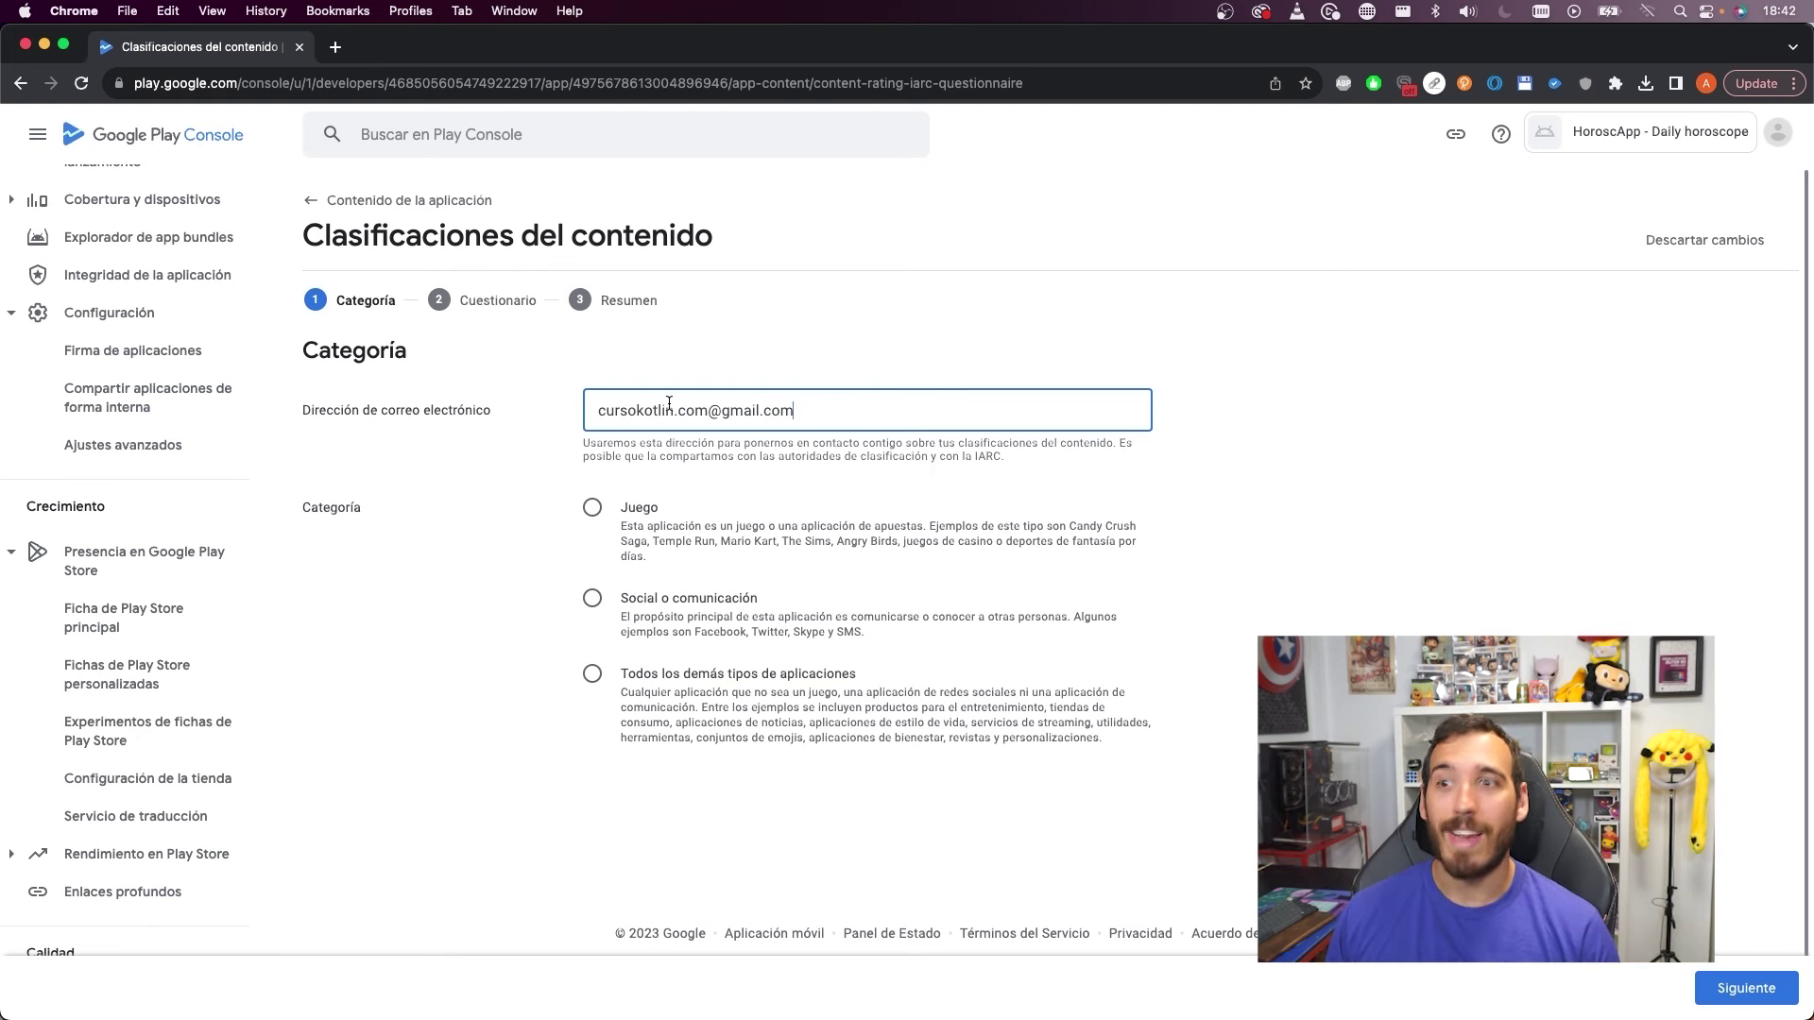
click(667, 679)
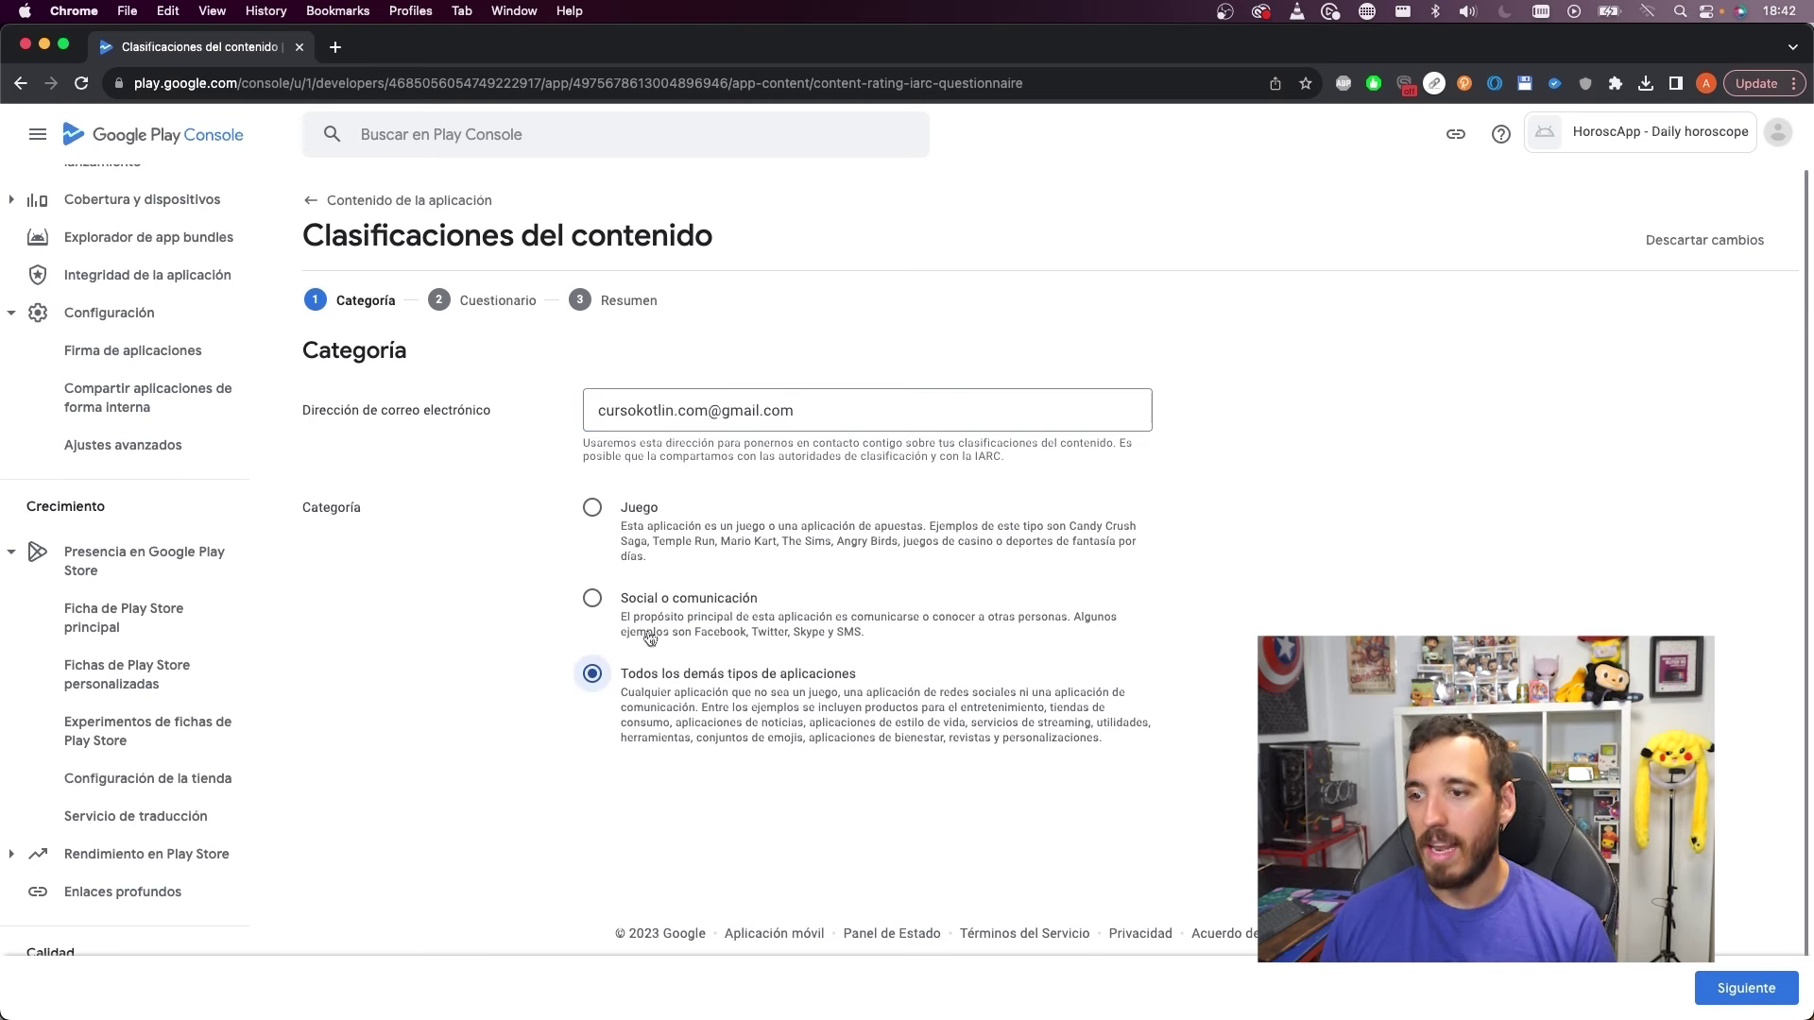
scroll(949, 599, down, 1)
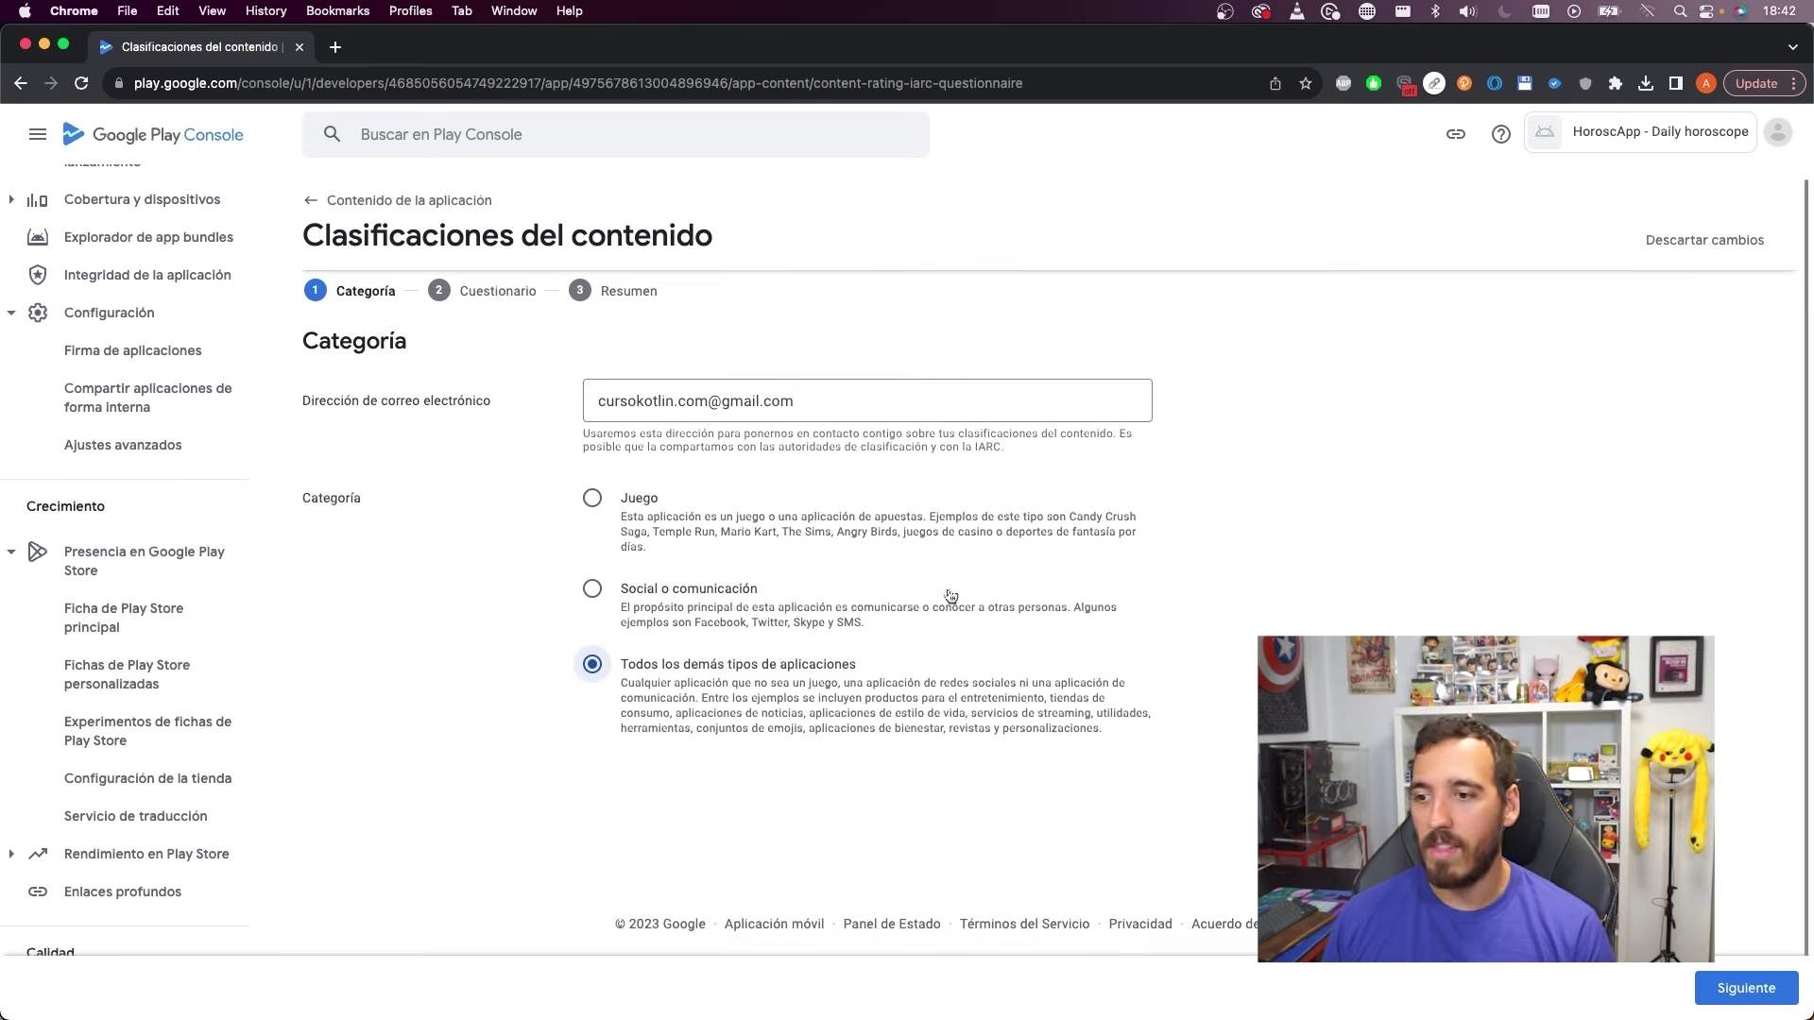
Answer No to downloaded rated content, user sharing, online content and age-restricted products
click(1735, 974)
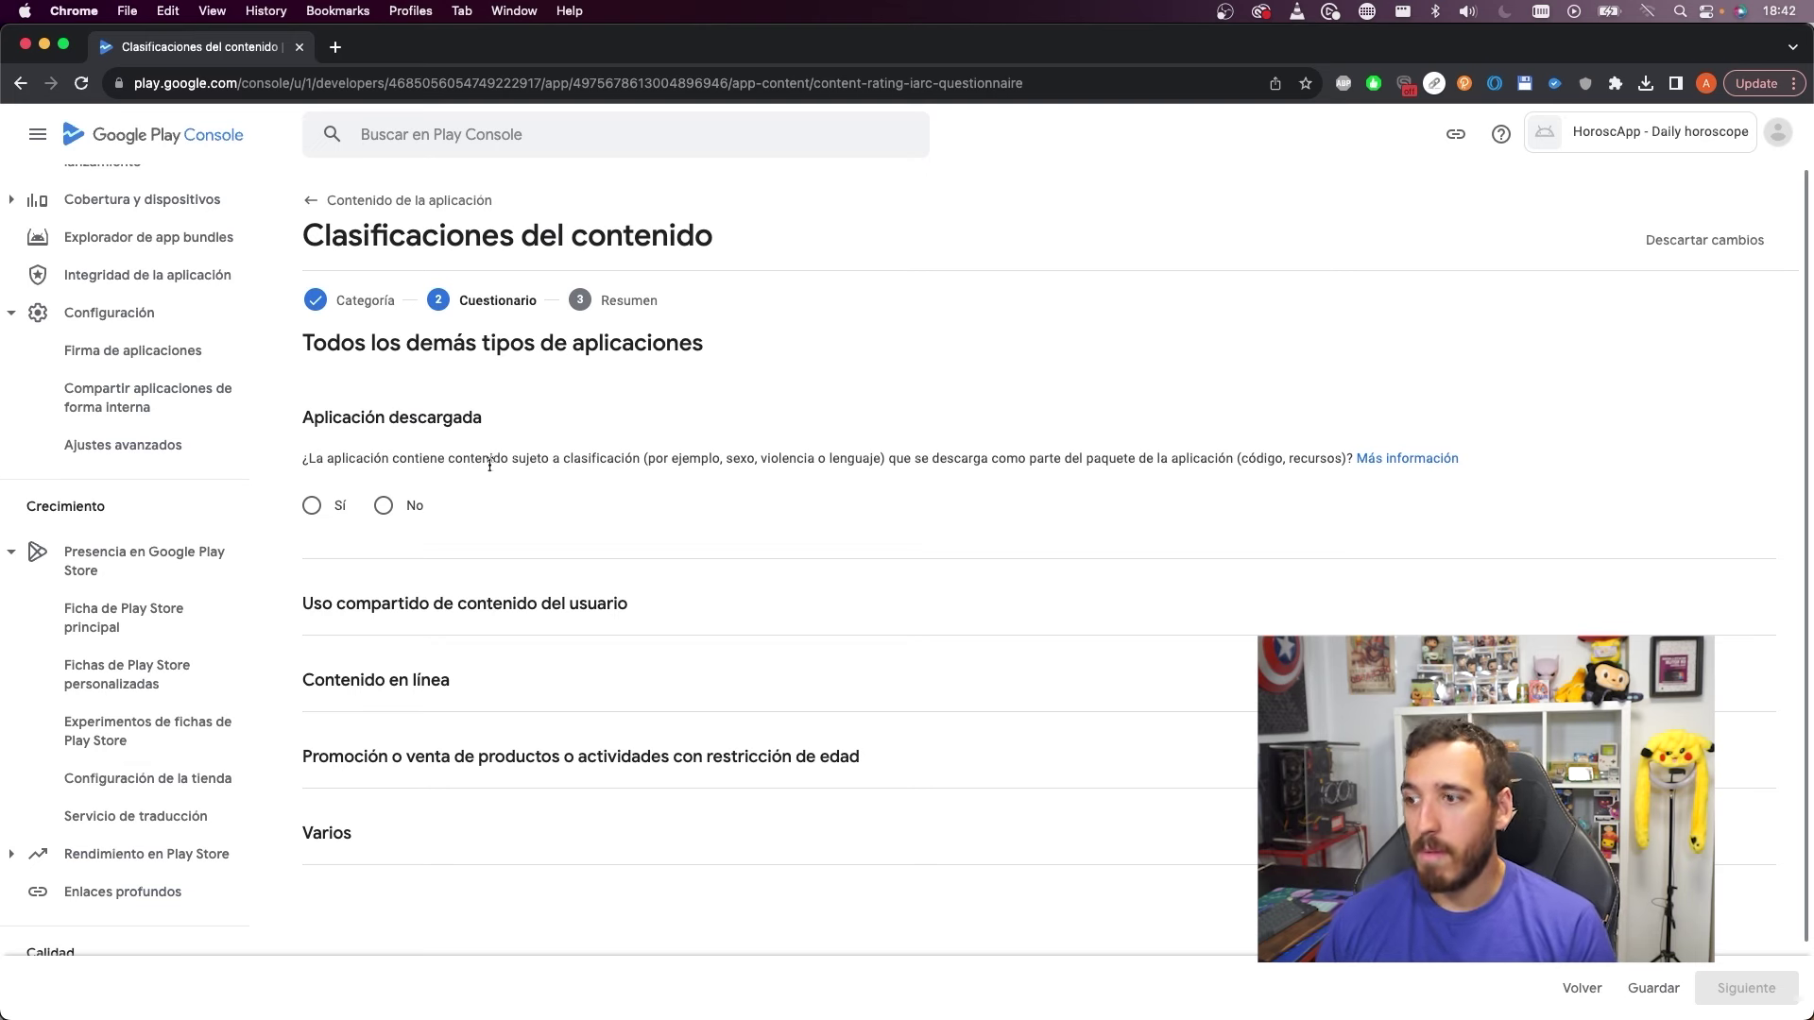
click(382, 507)
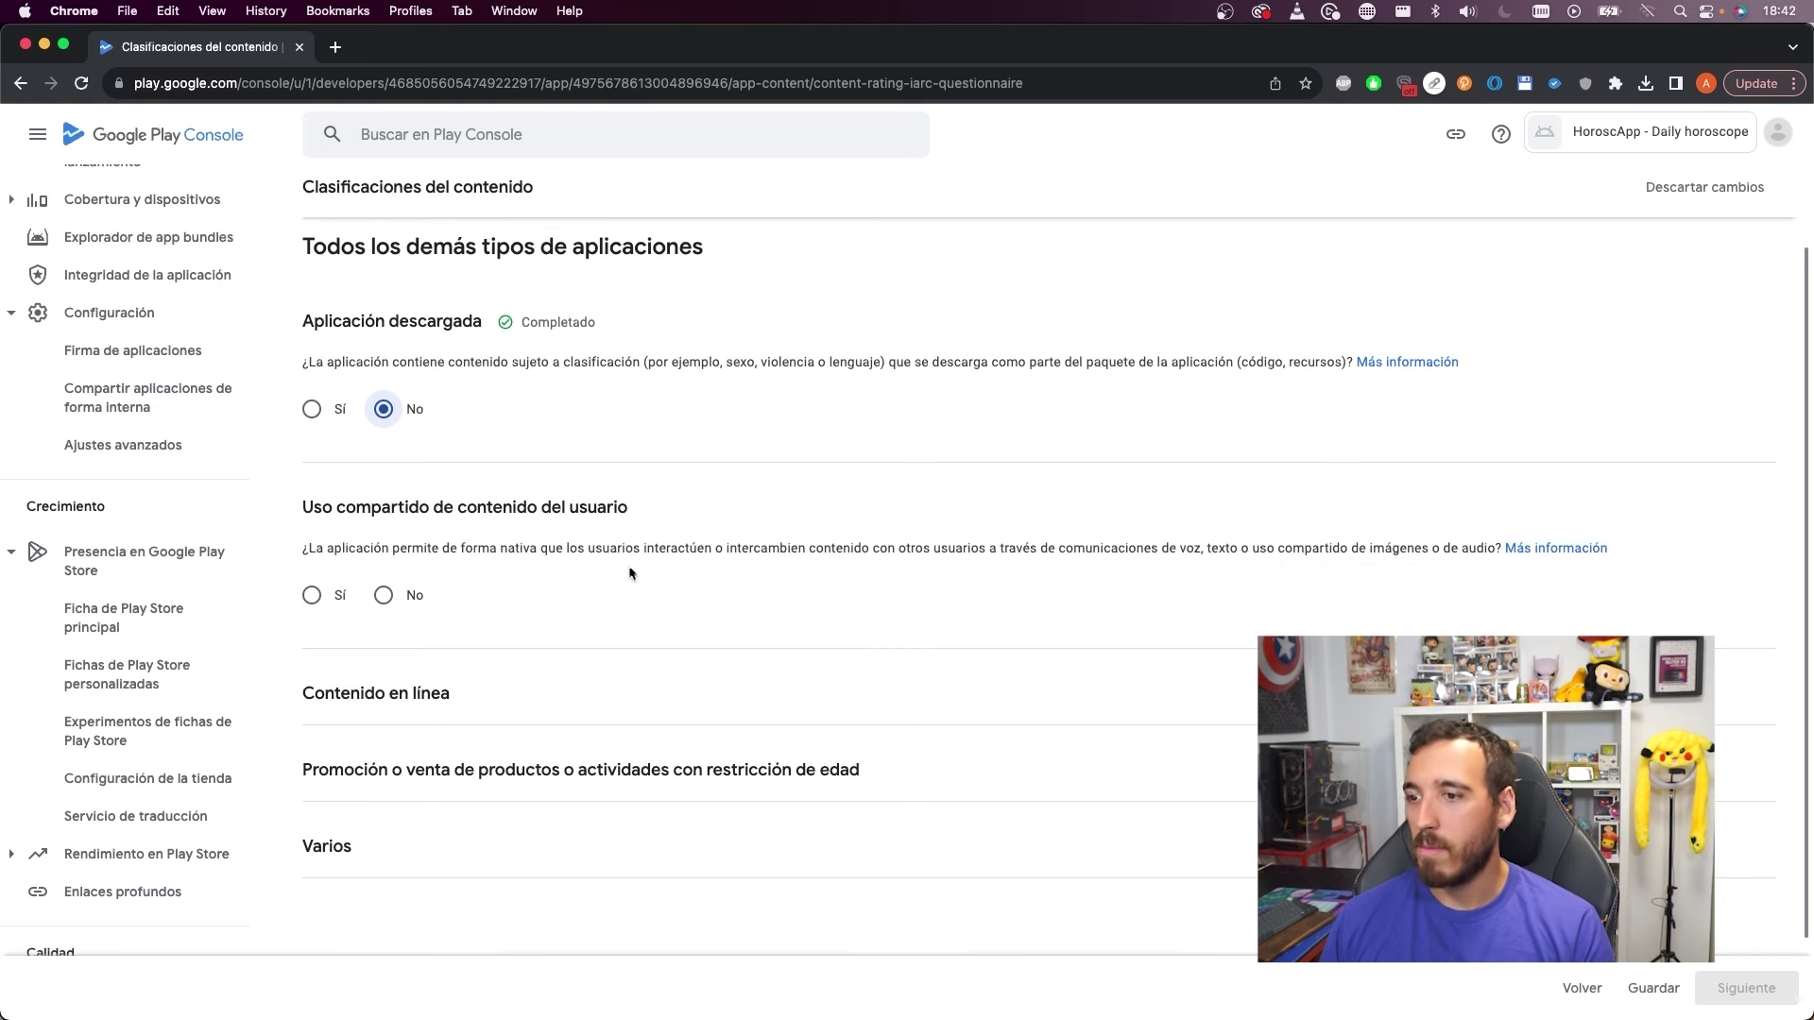
click(384, 595)
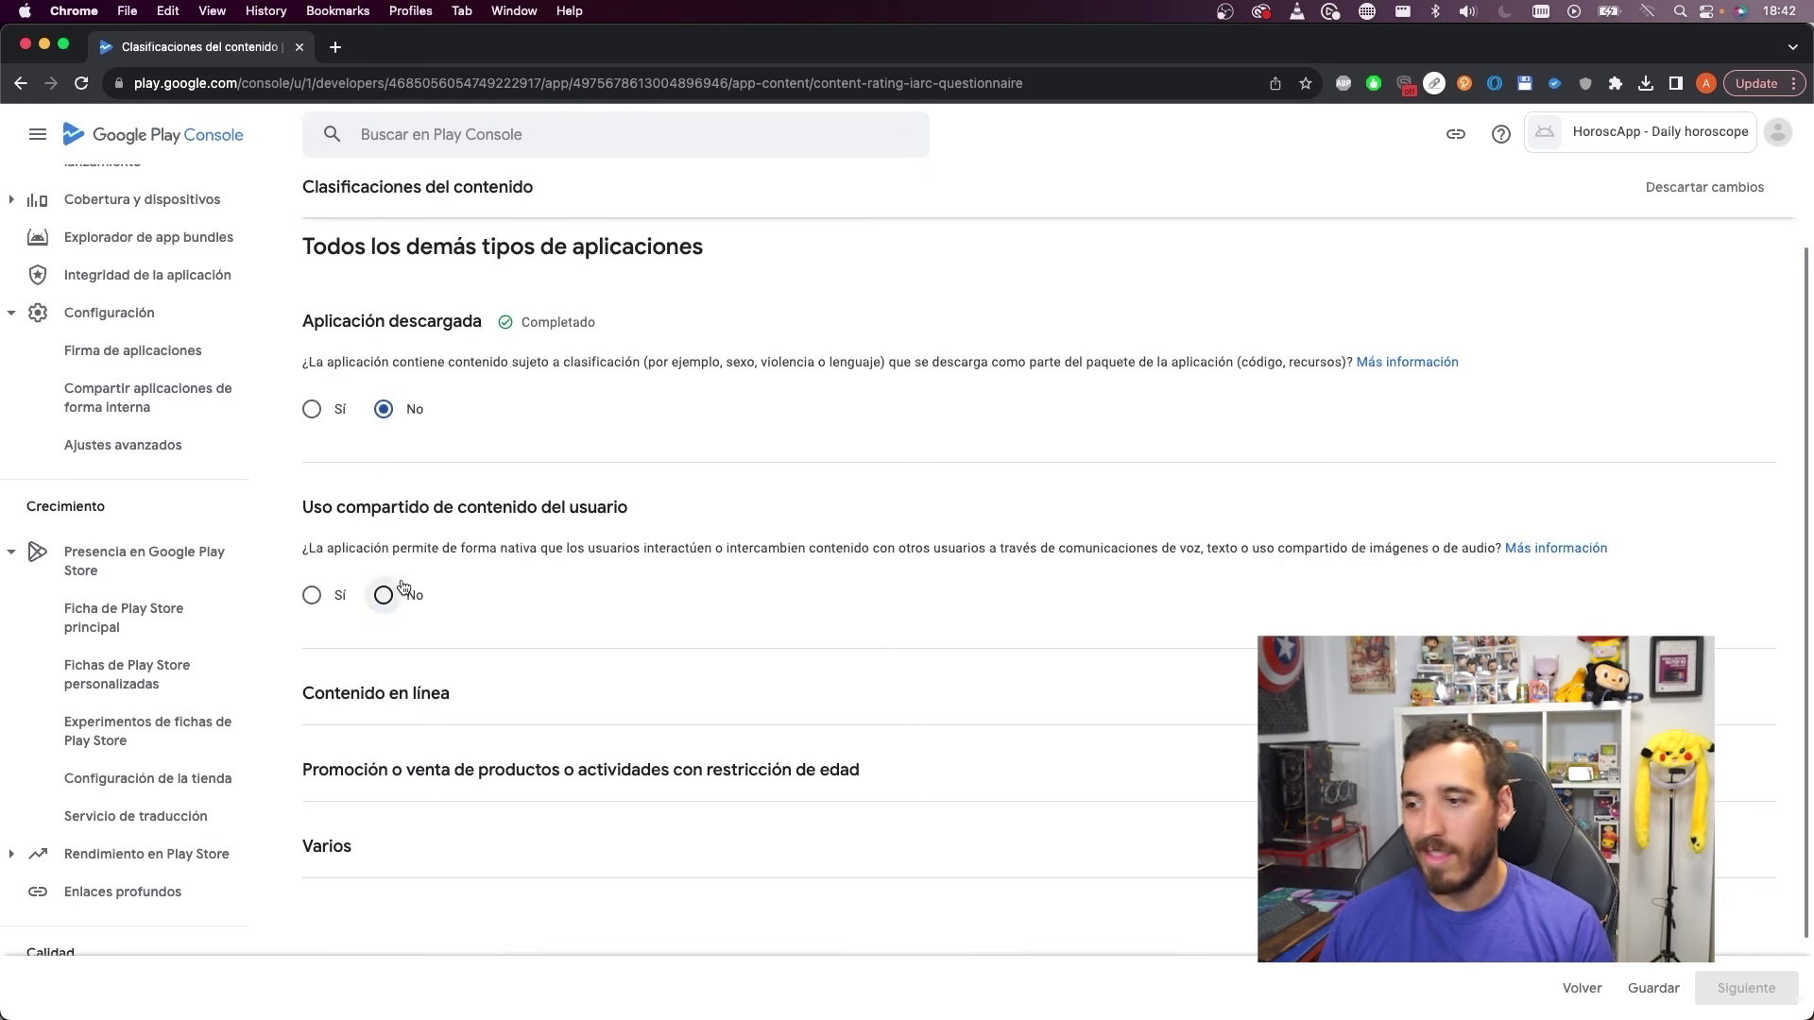
click(402, 747)
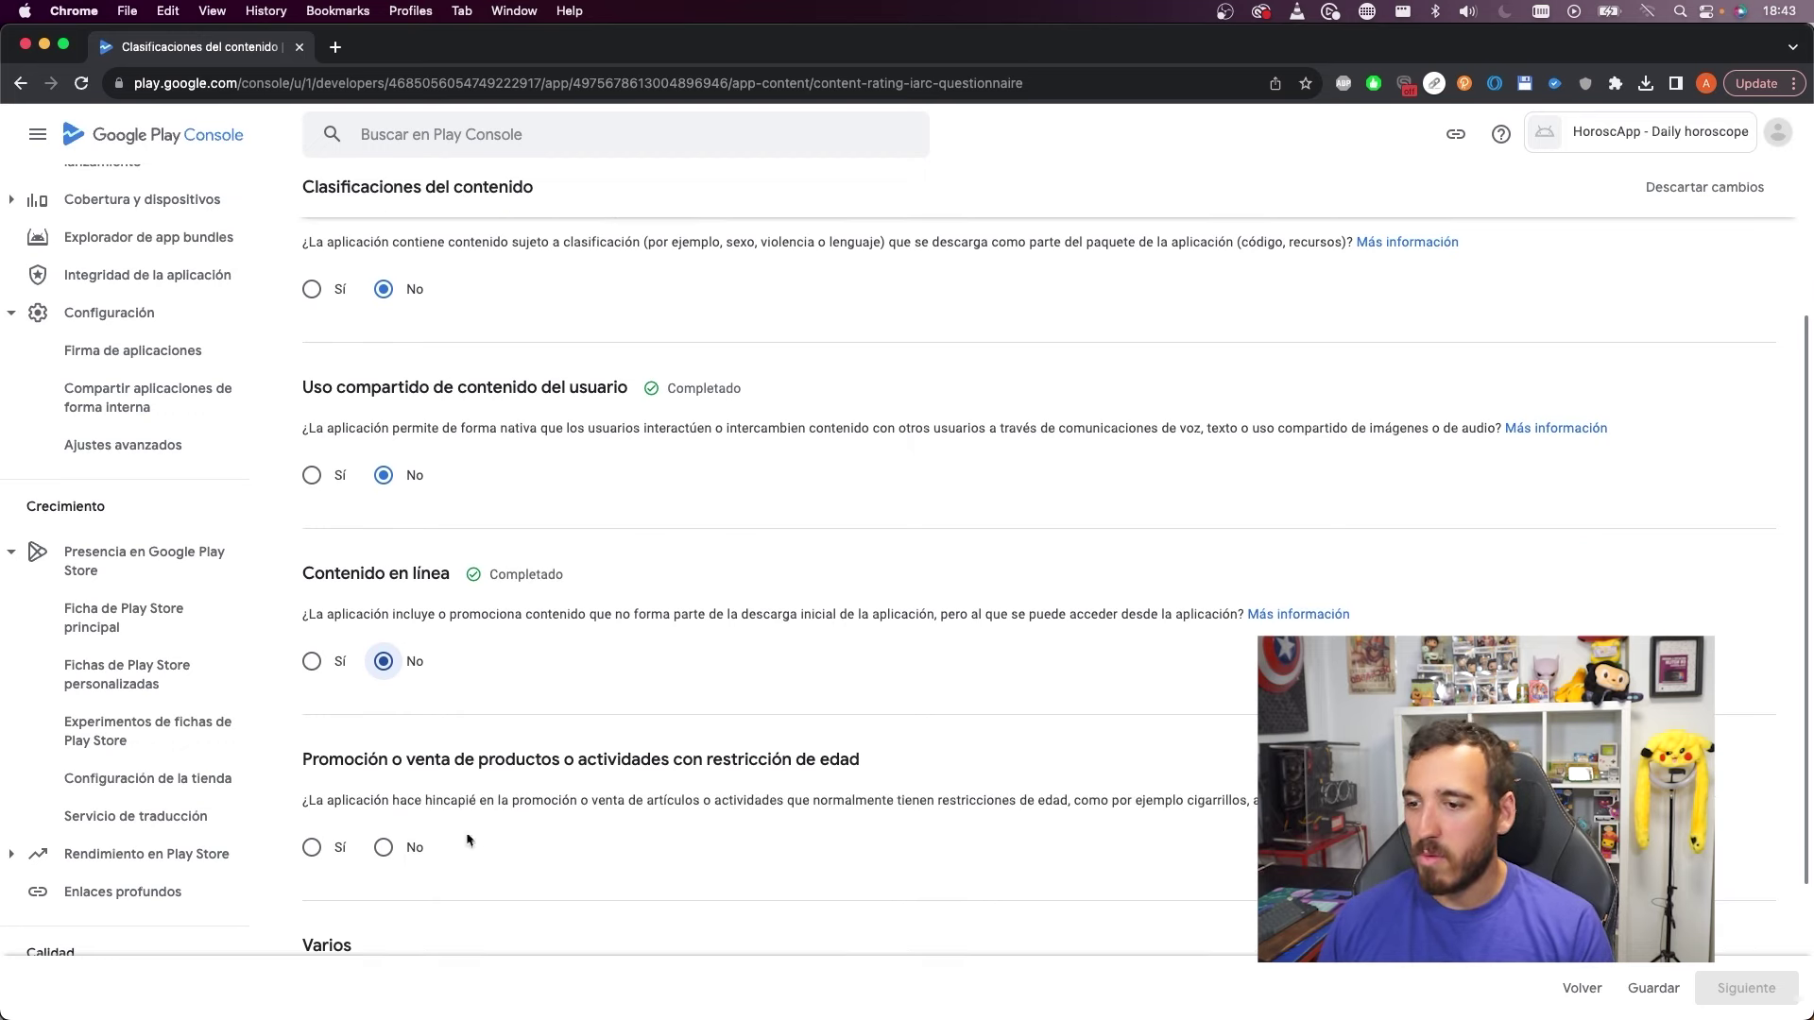
click(384, 847)
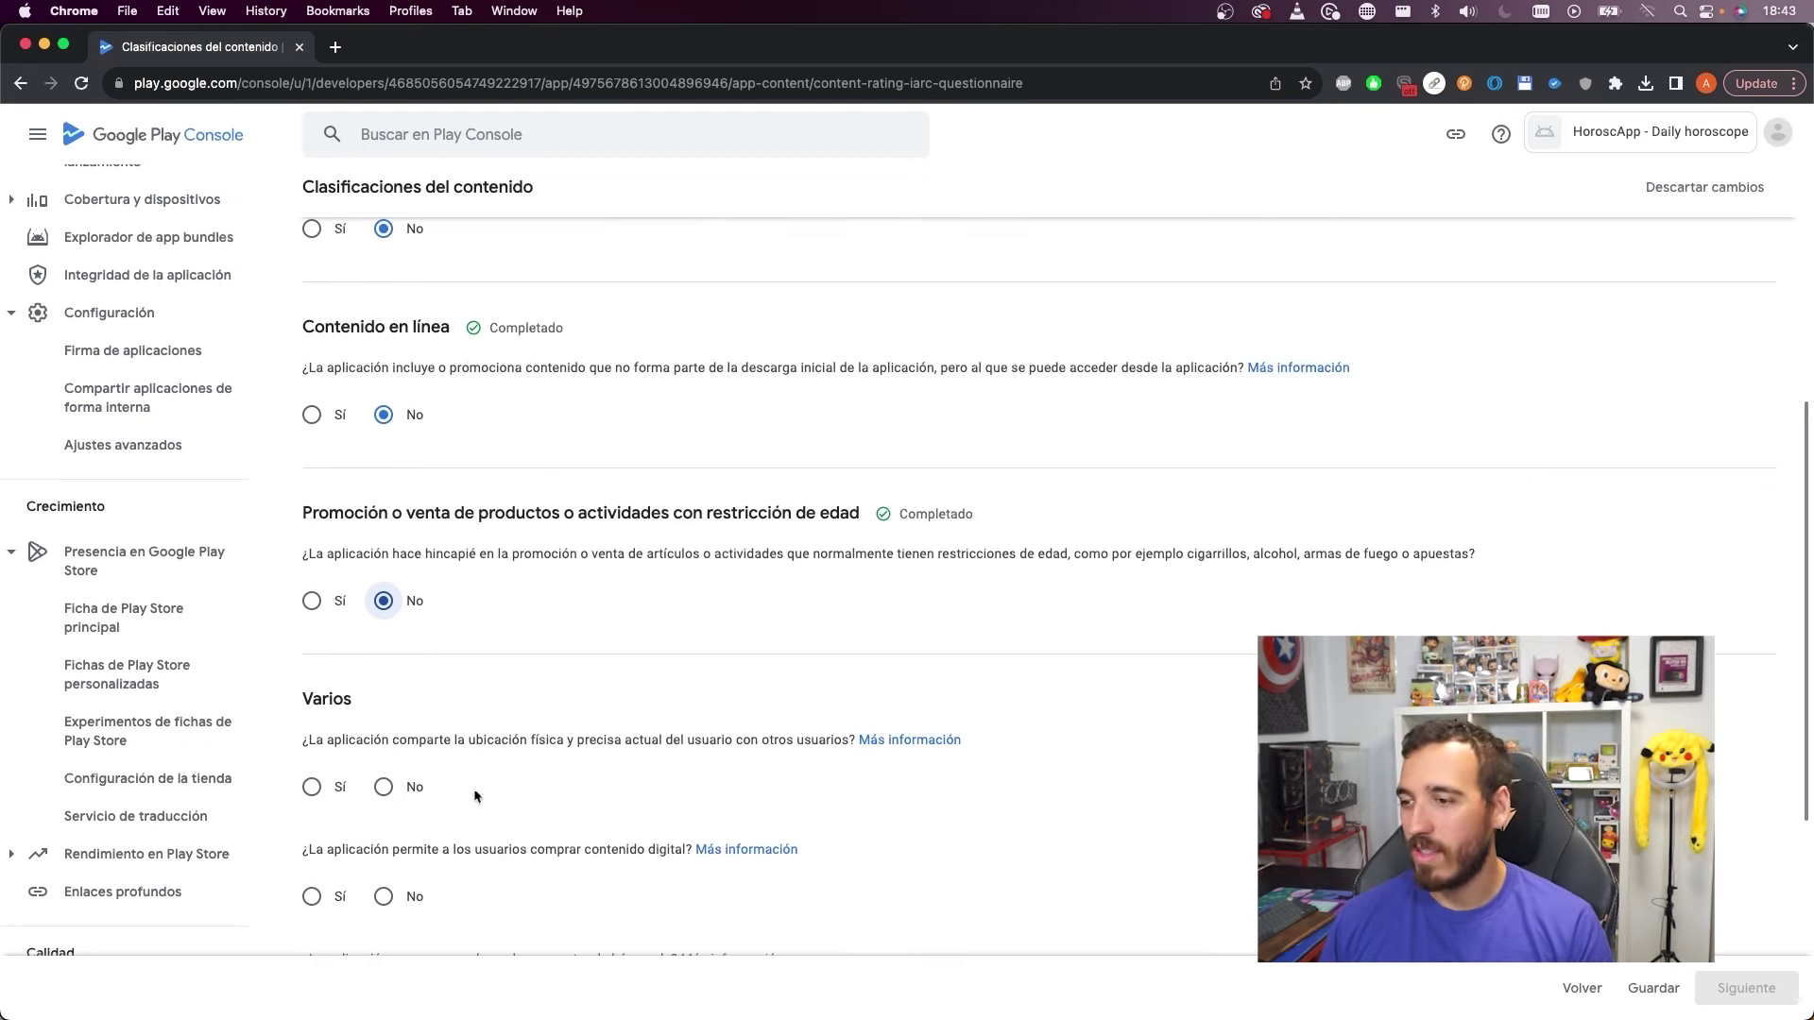
scroll(484, 794, down, 3)
Answer No to location sharing, digital purchases and web browser; Yes to informative/educational
click(411, 745)
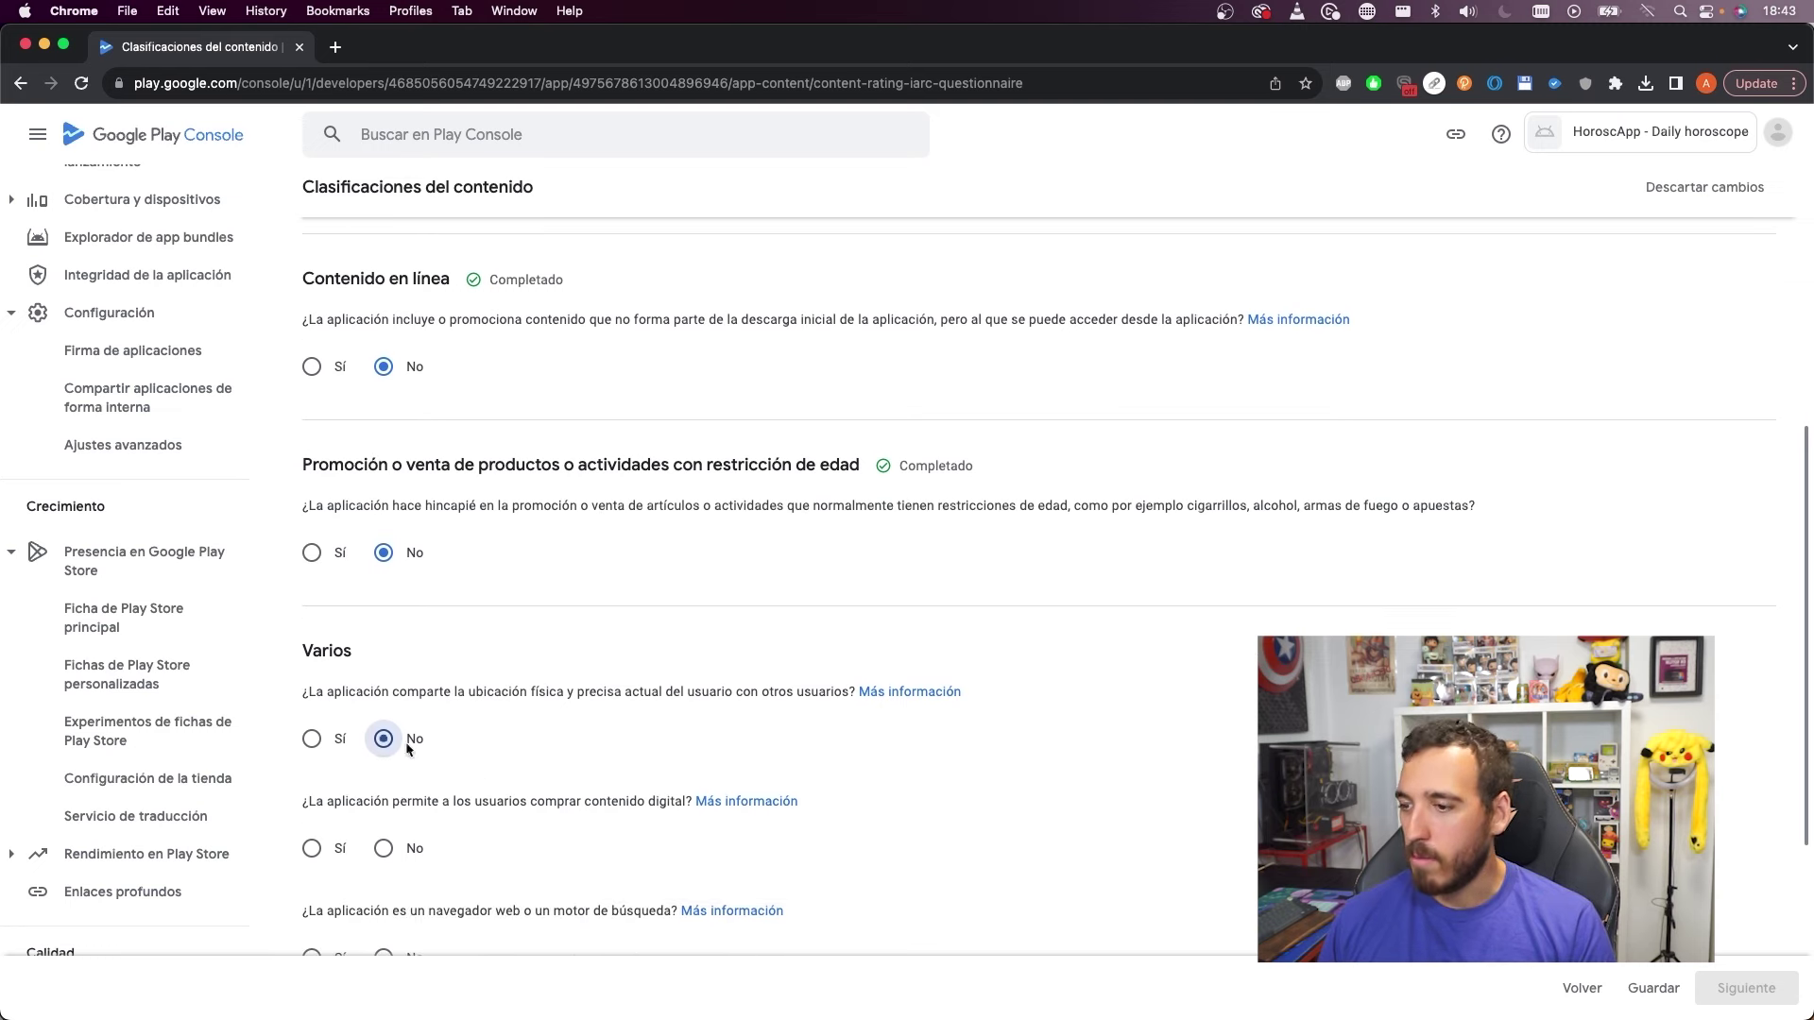
scroll(444, 784, down, 1)
click(406, 813)
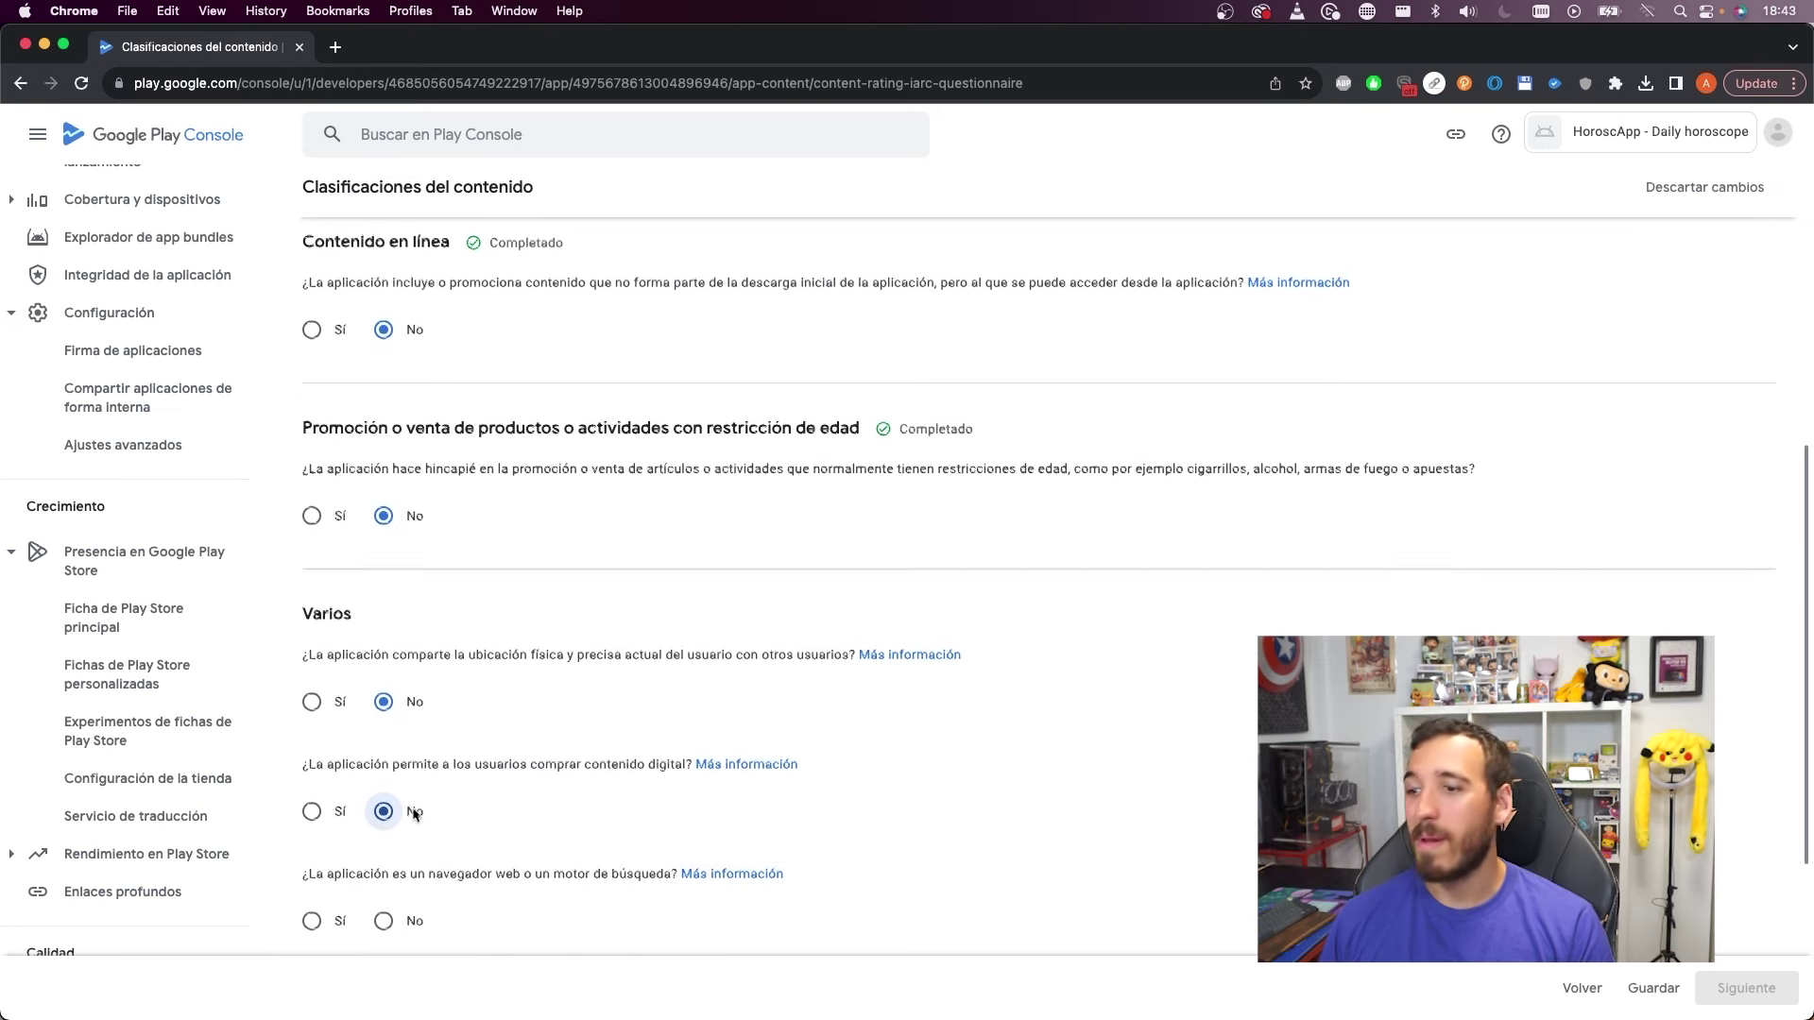
scroll(408, 813, down, 1)
click(393, 898)
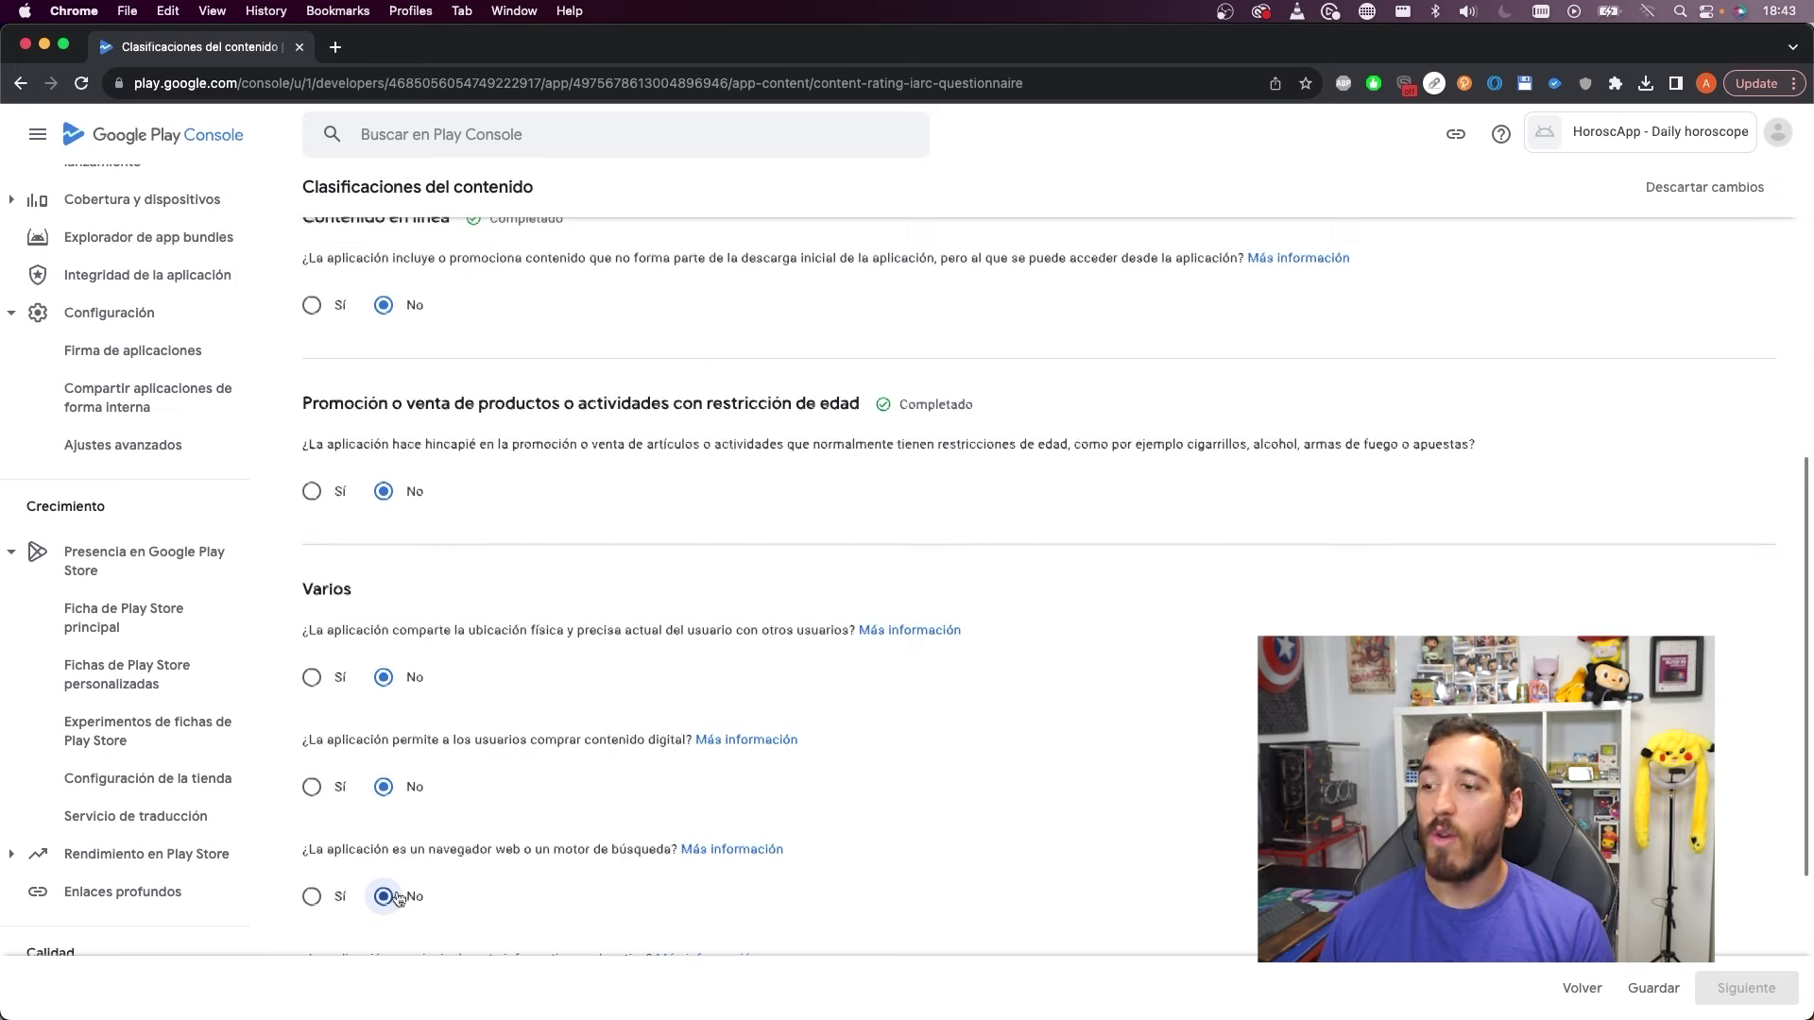
scroll(416, 850, down, 5)
click(355, 803)
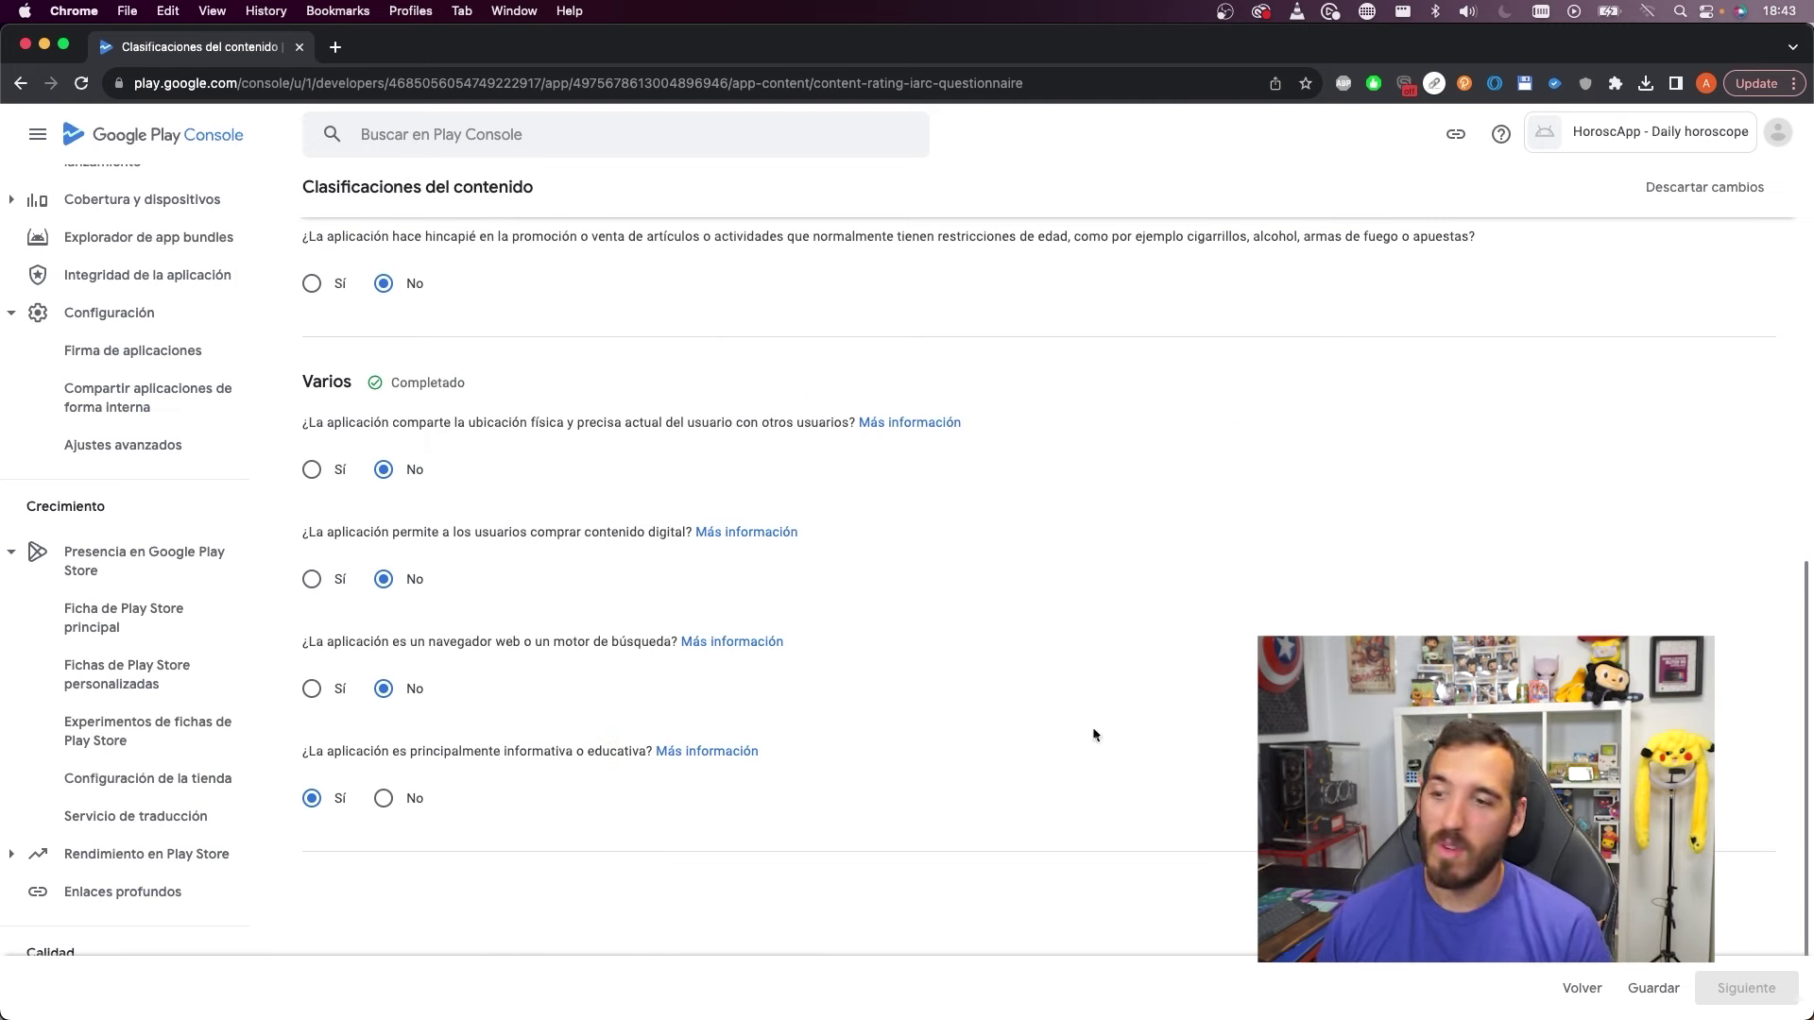
scroll(705, 627, up, 10)
scroll(714, 644, down, 15)
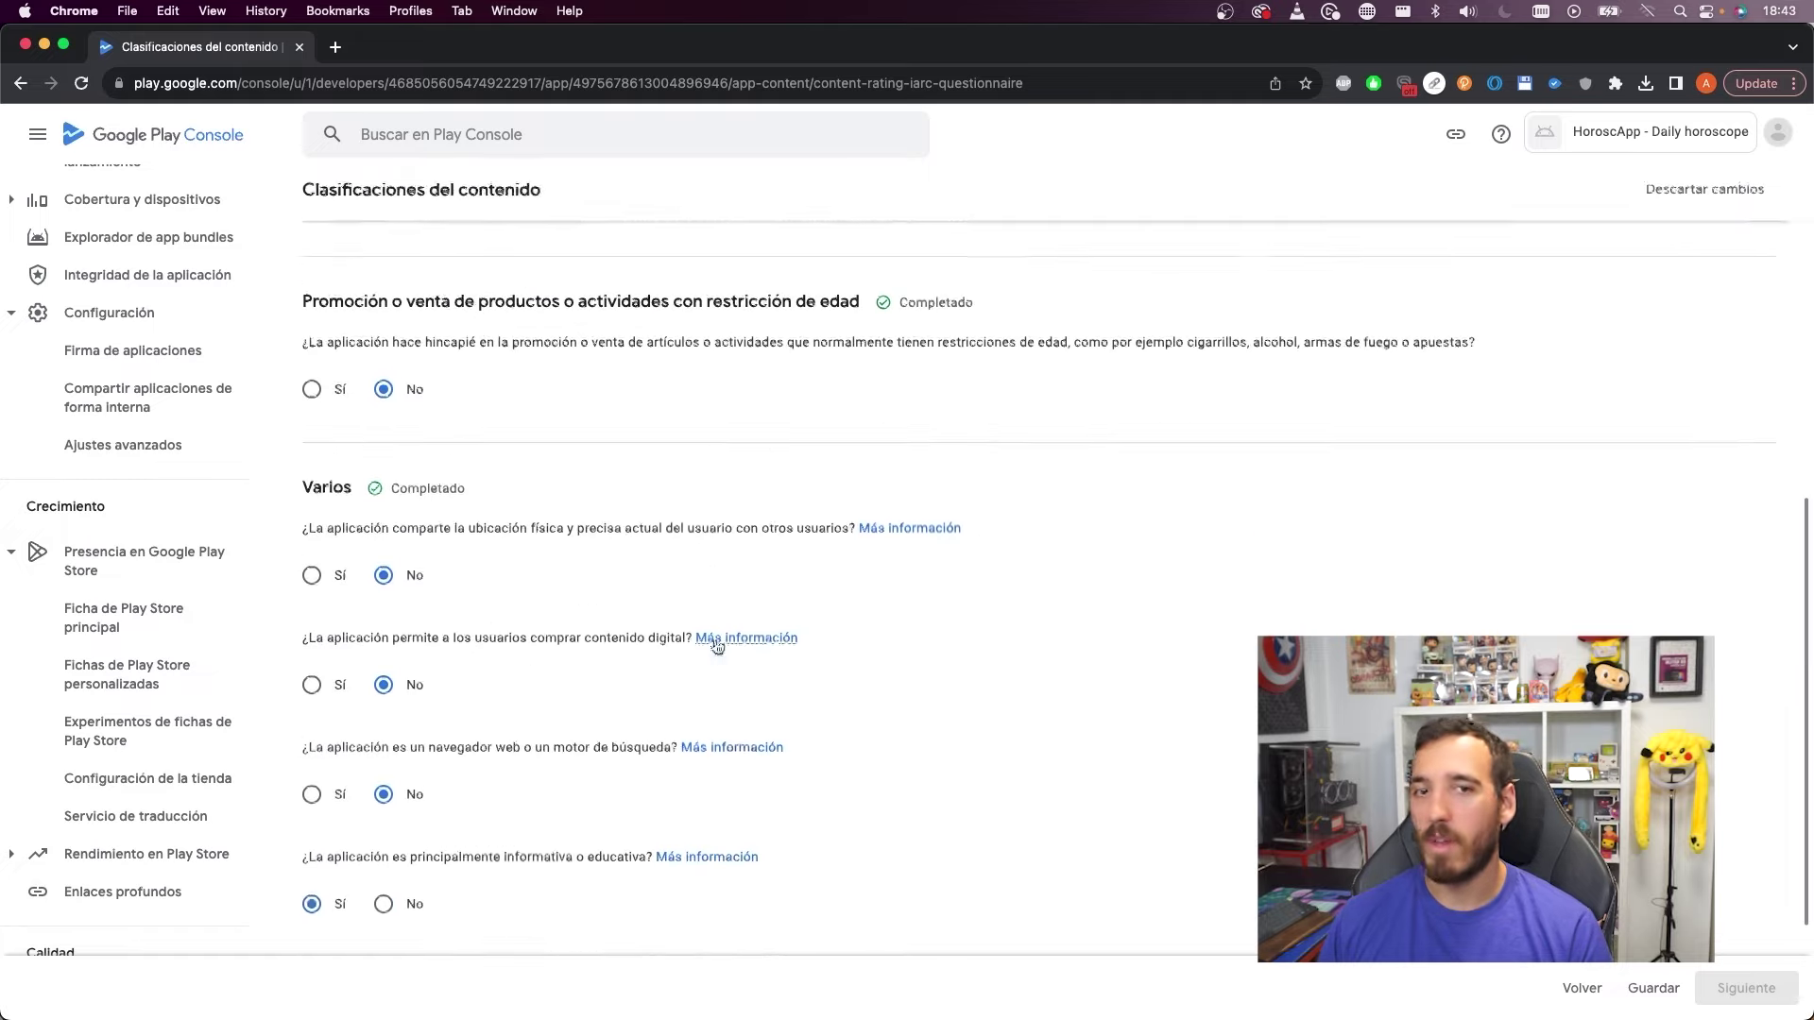
Save the answers and resulting ratings such as PEGI 3, then return to app content
click(1652, 987)
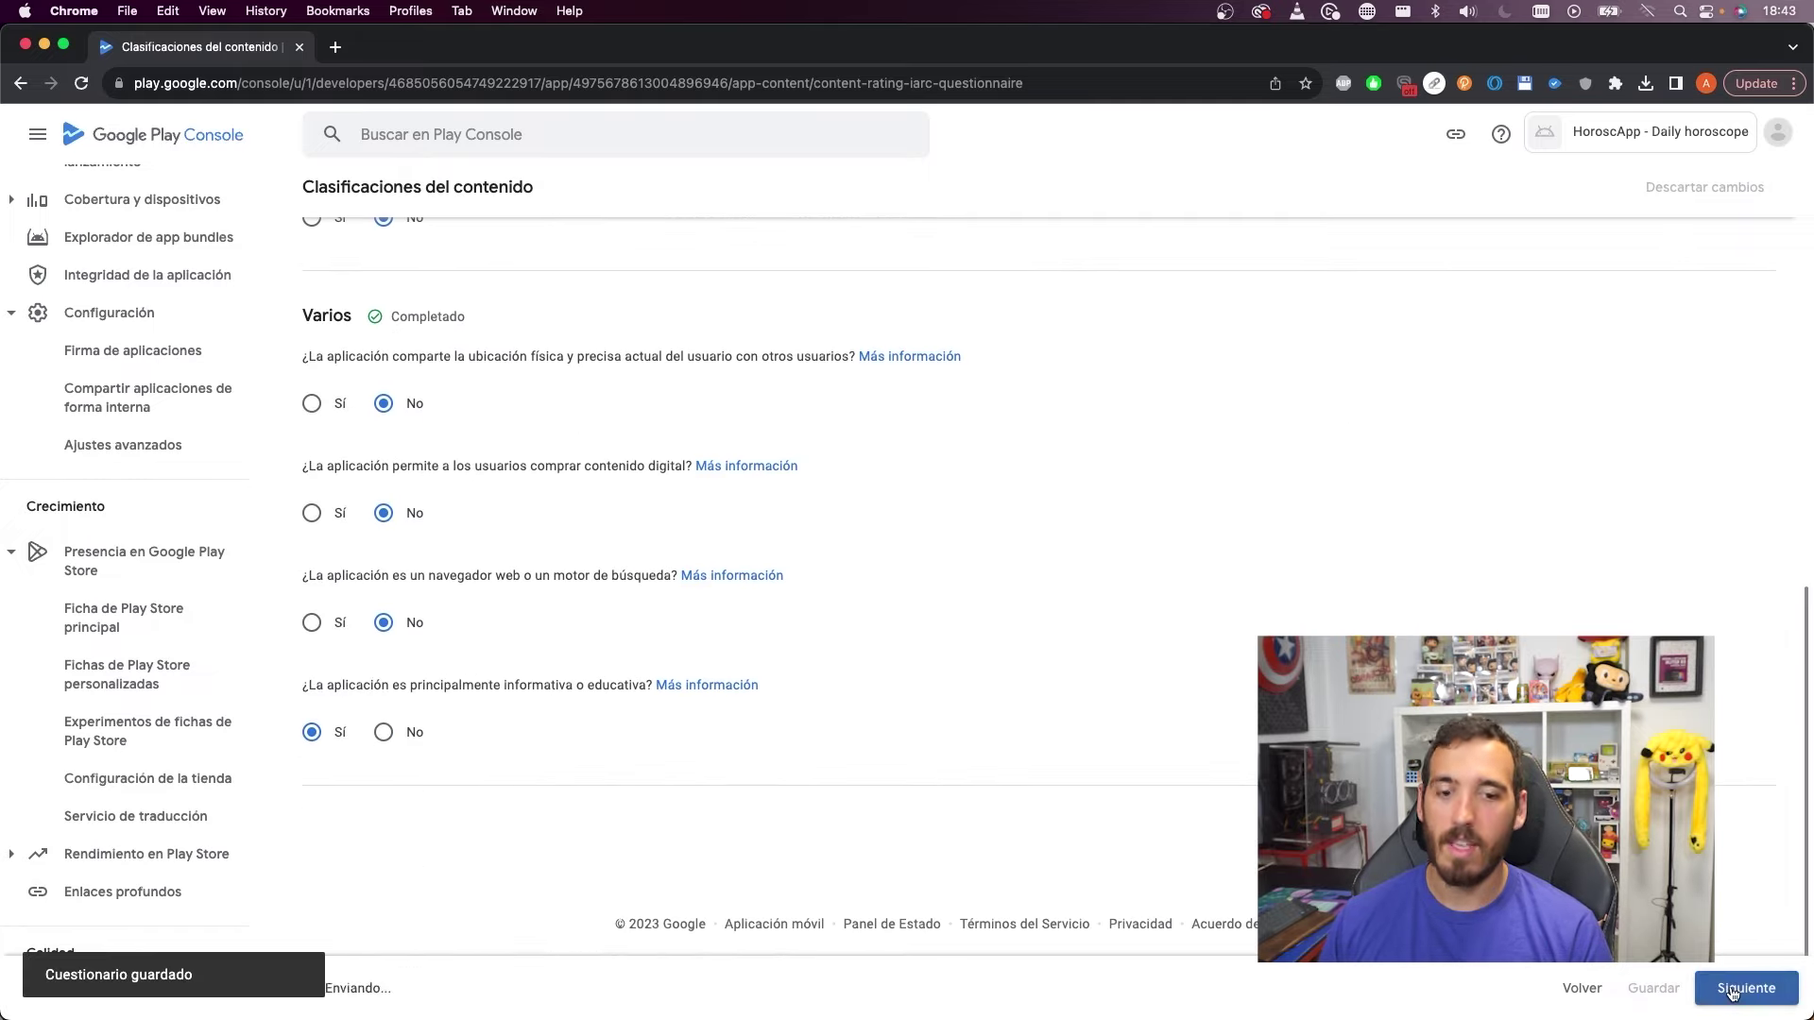
click(1744, 987)
scroll(1071, 495, down, 5)
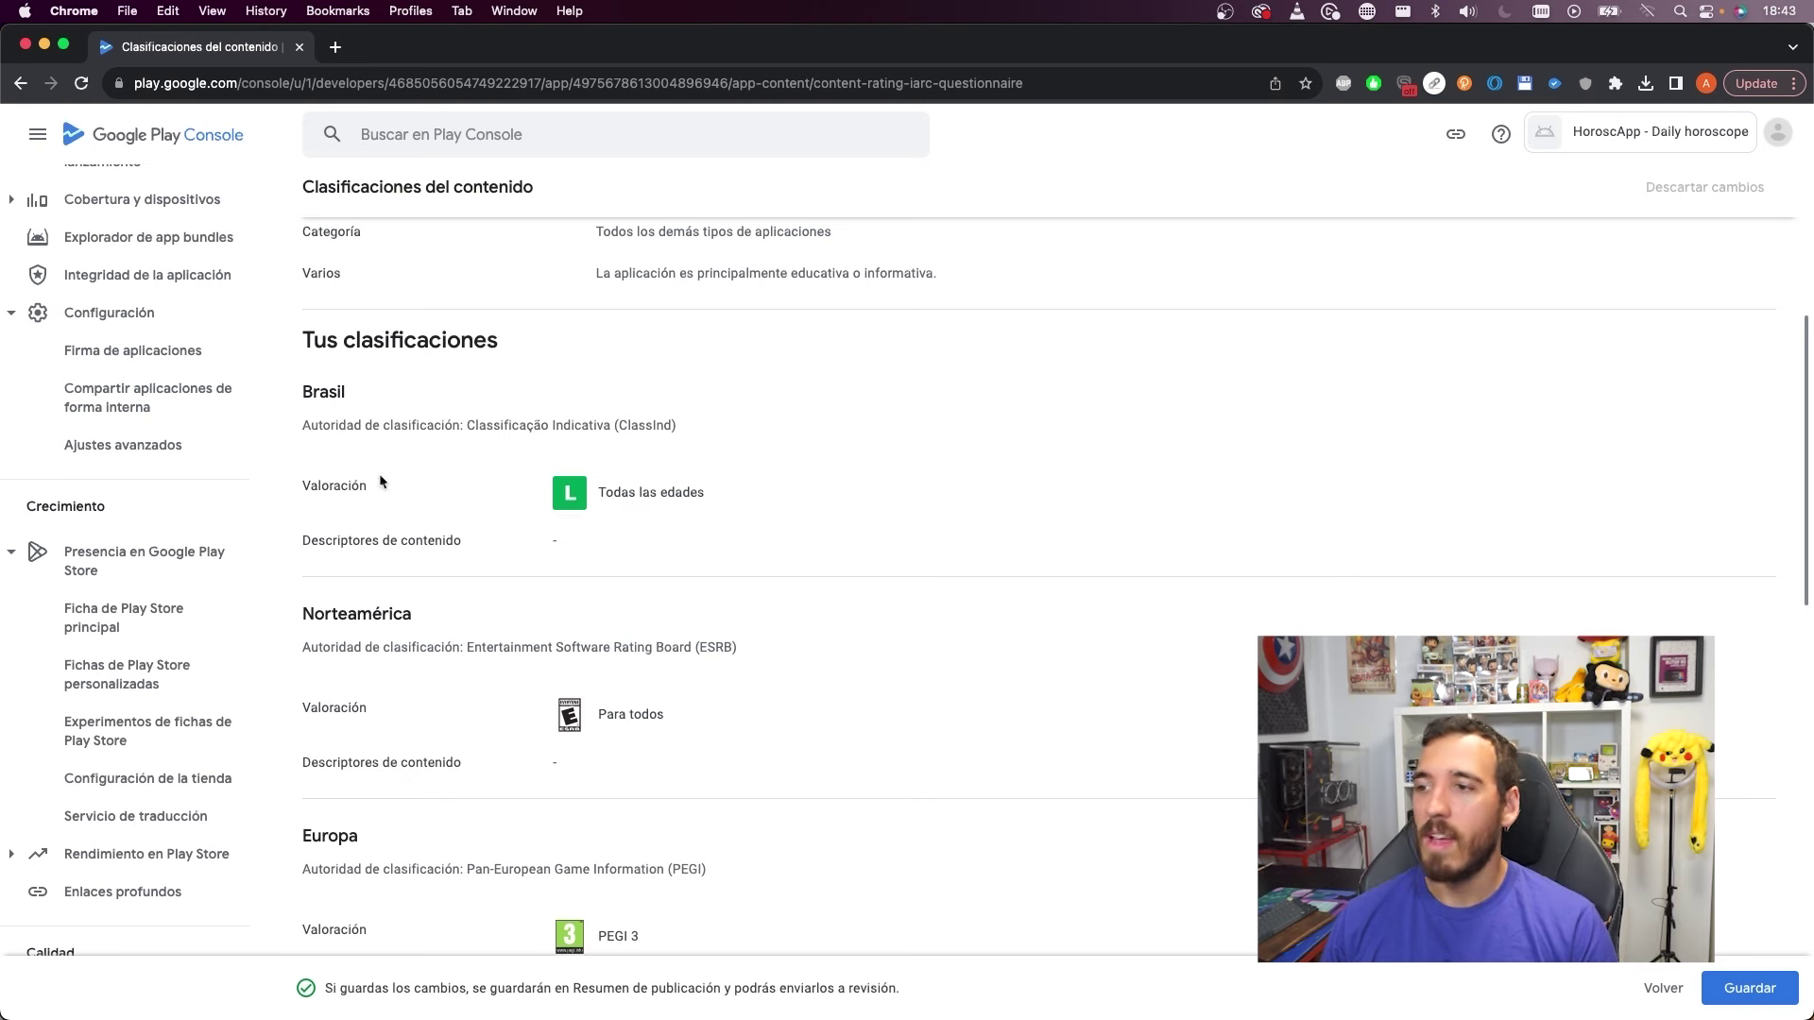
scroll(667, 515, down, 5)
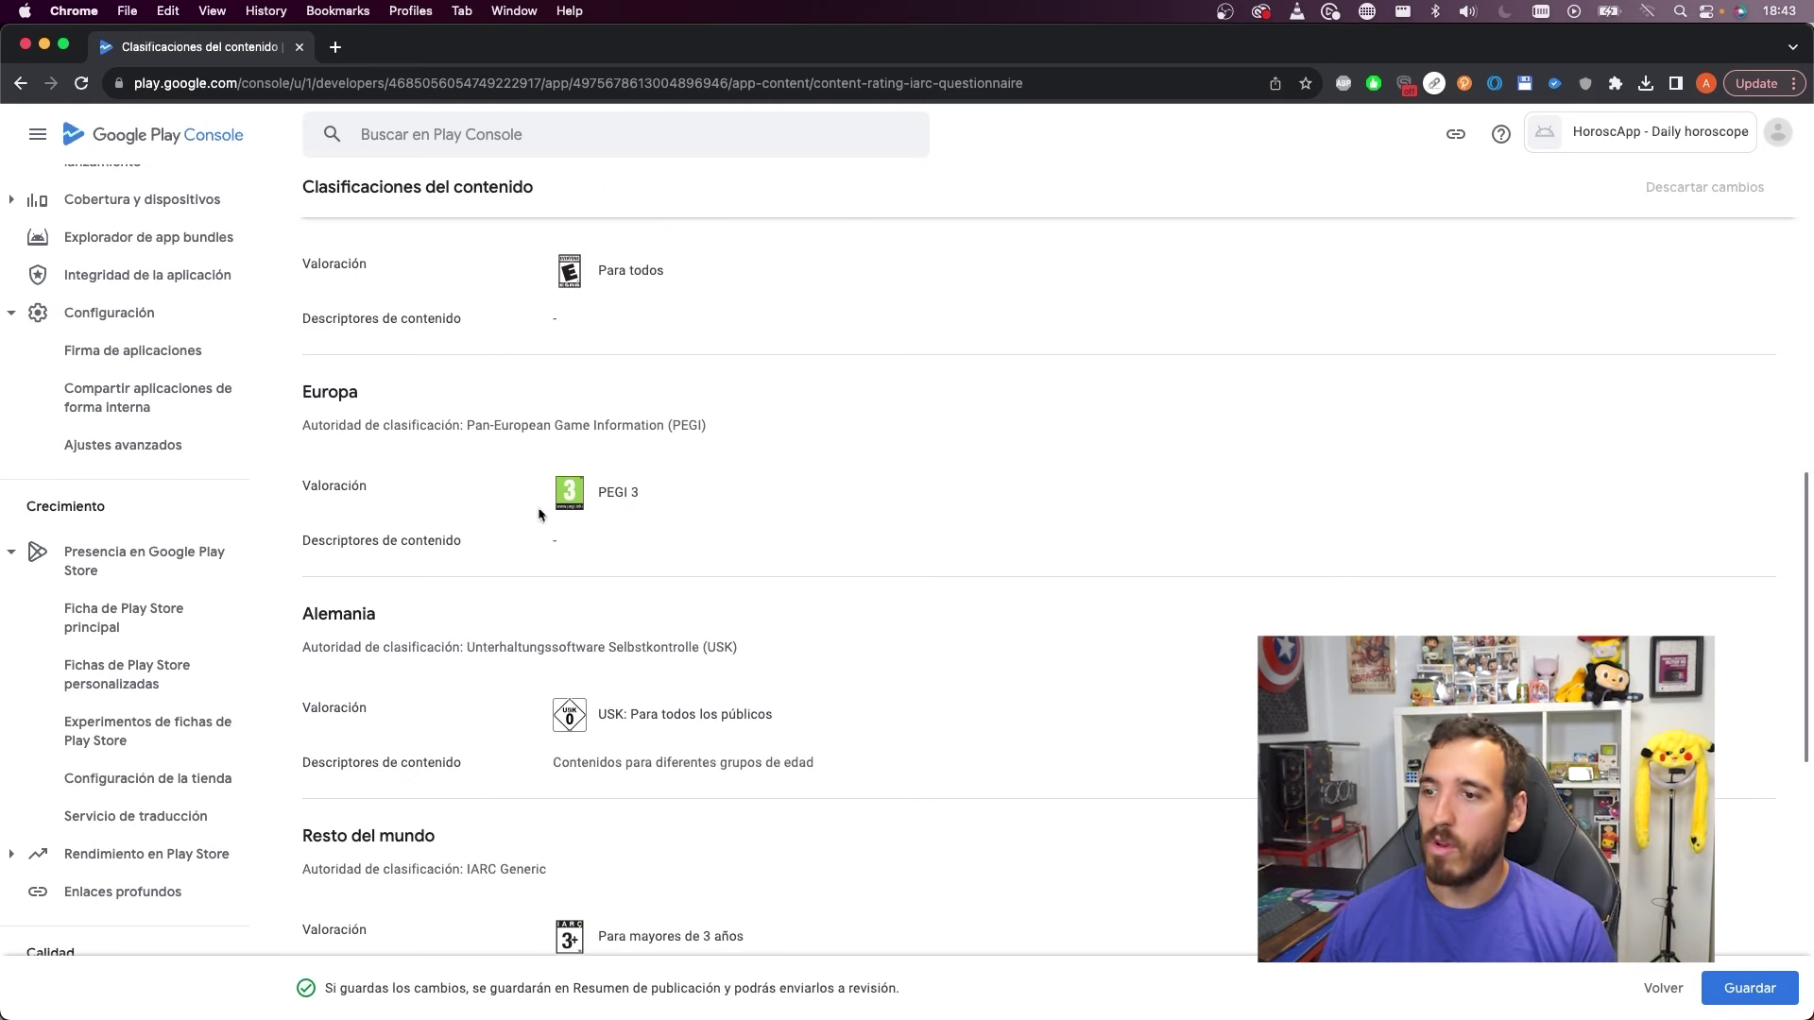
scroll(644, 535, down, 3)
click(1750, 988)
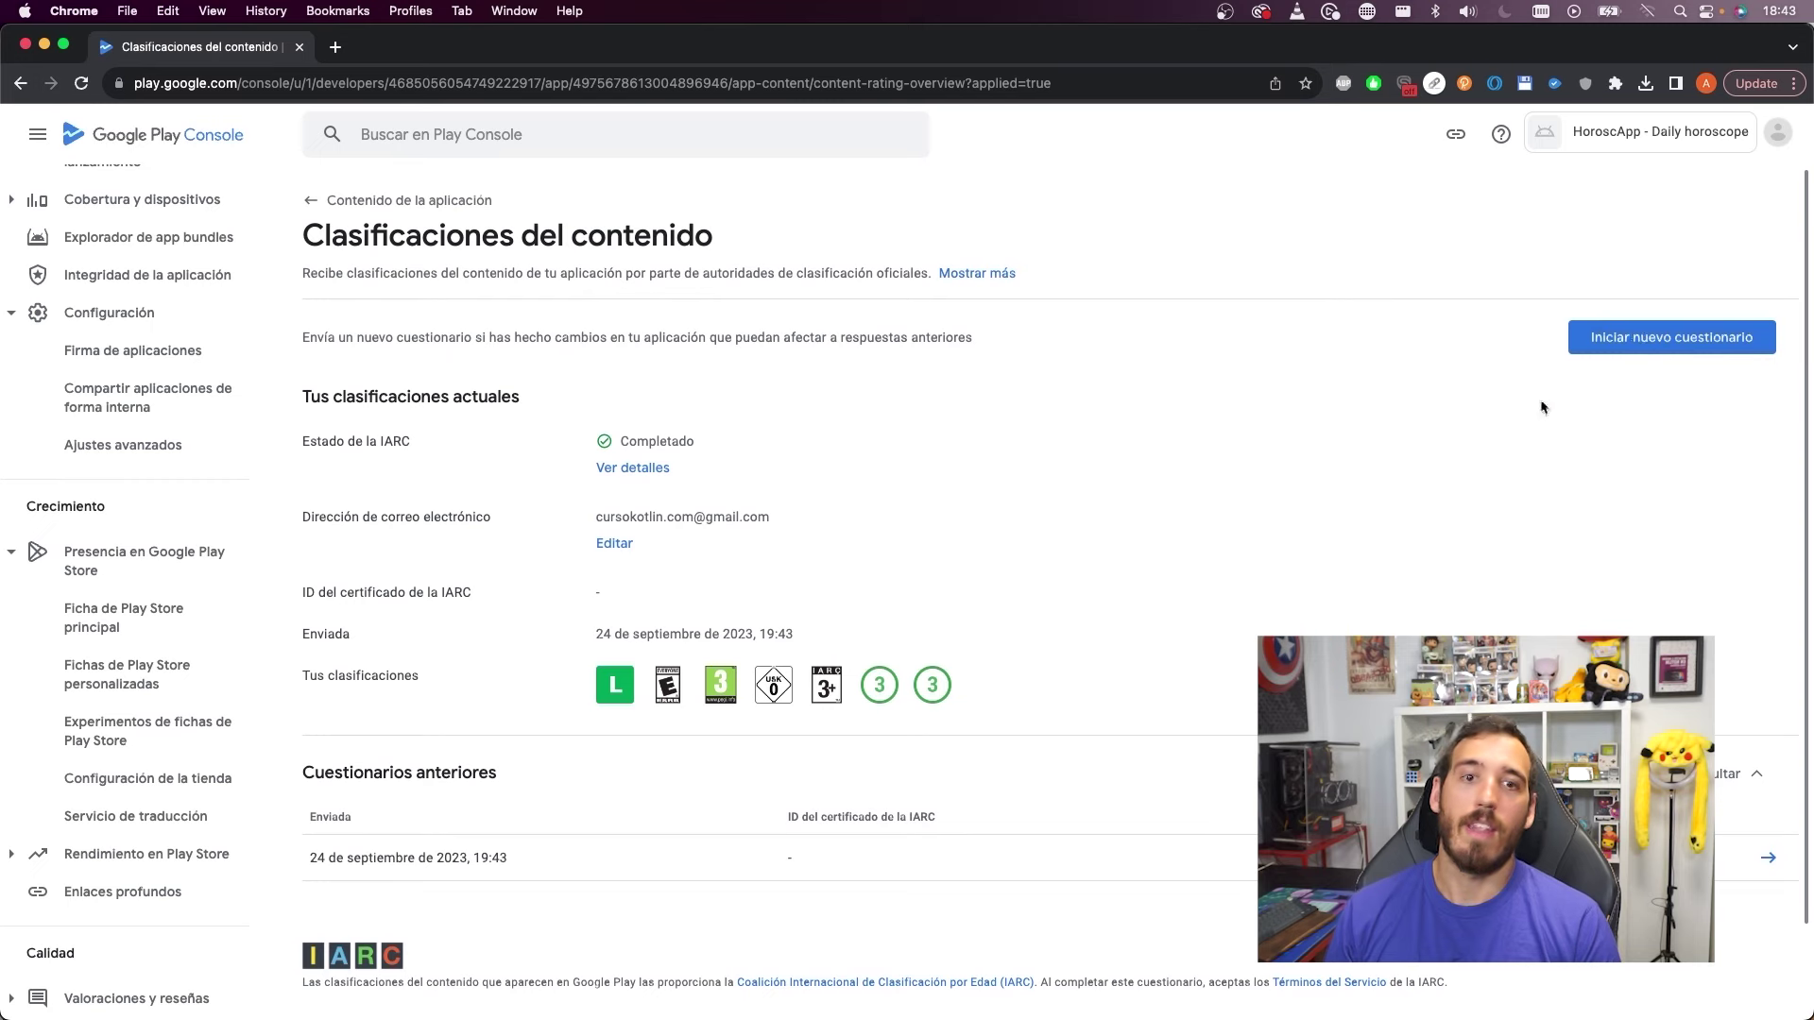
scroll(1286, 489, down, 2)
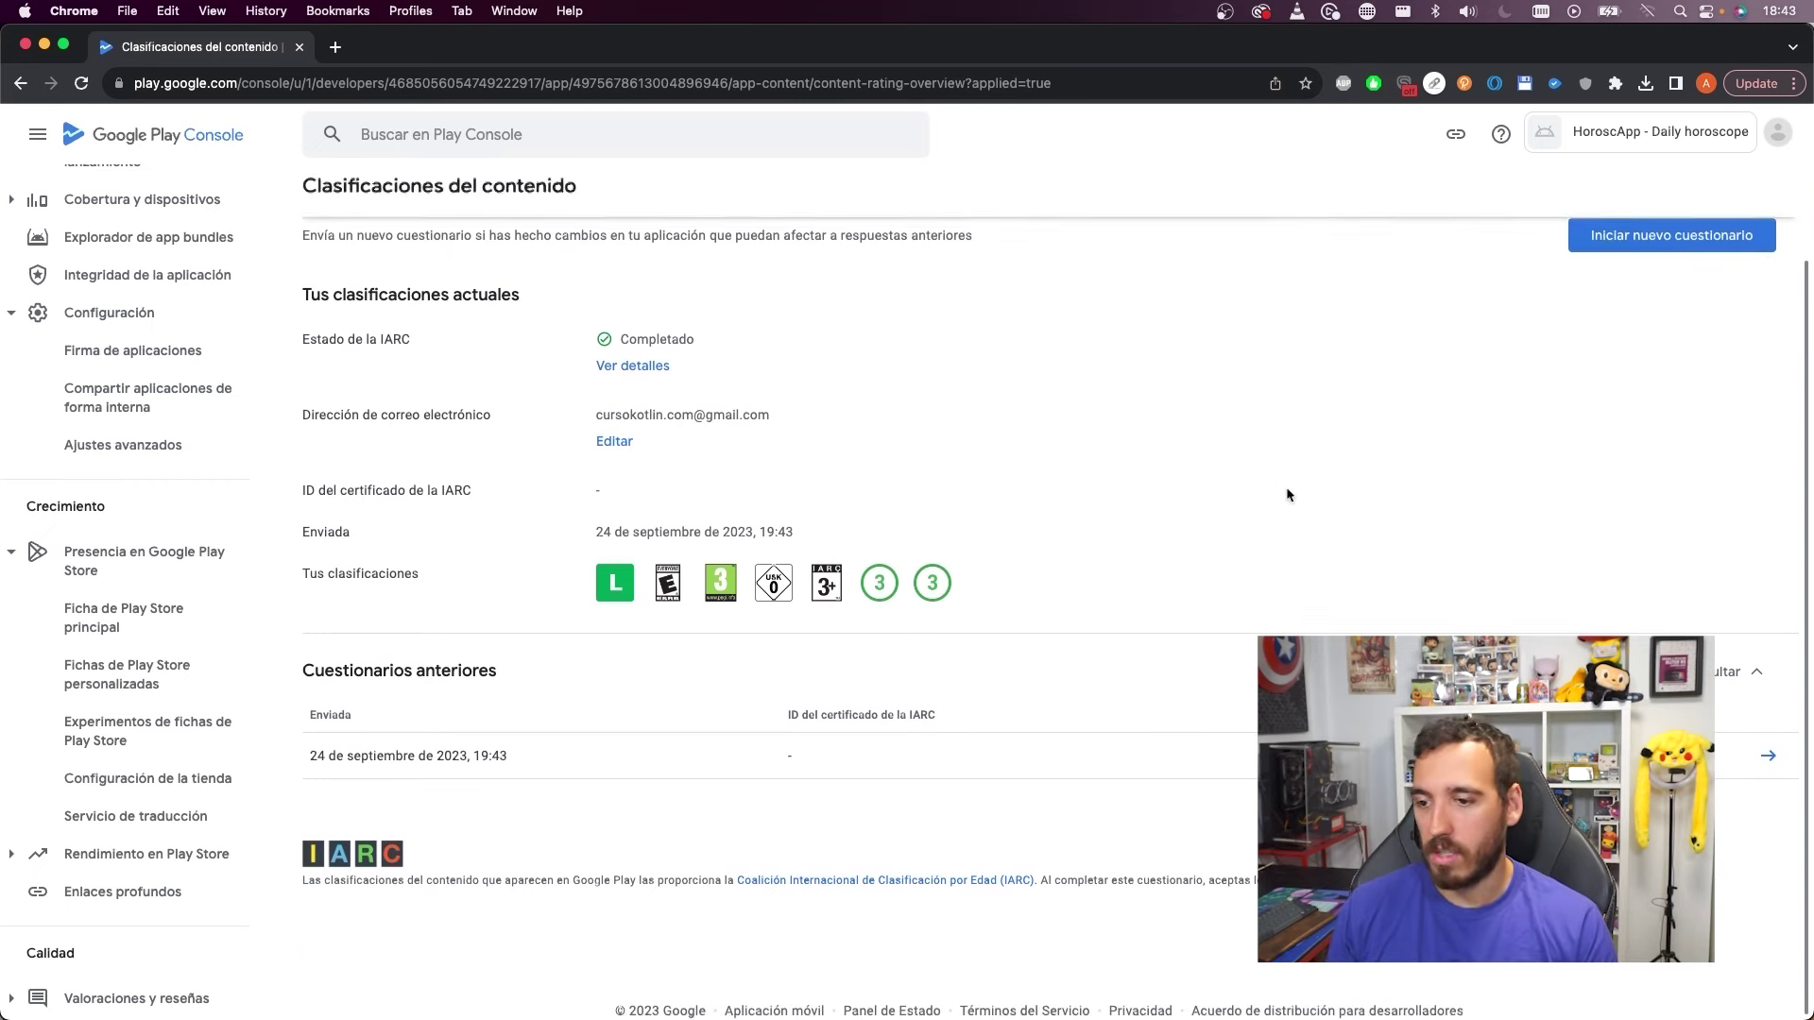
scroll(1286, 522, up, 2)
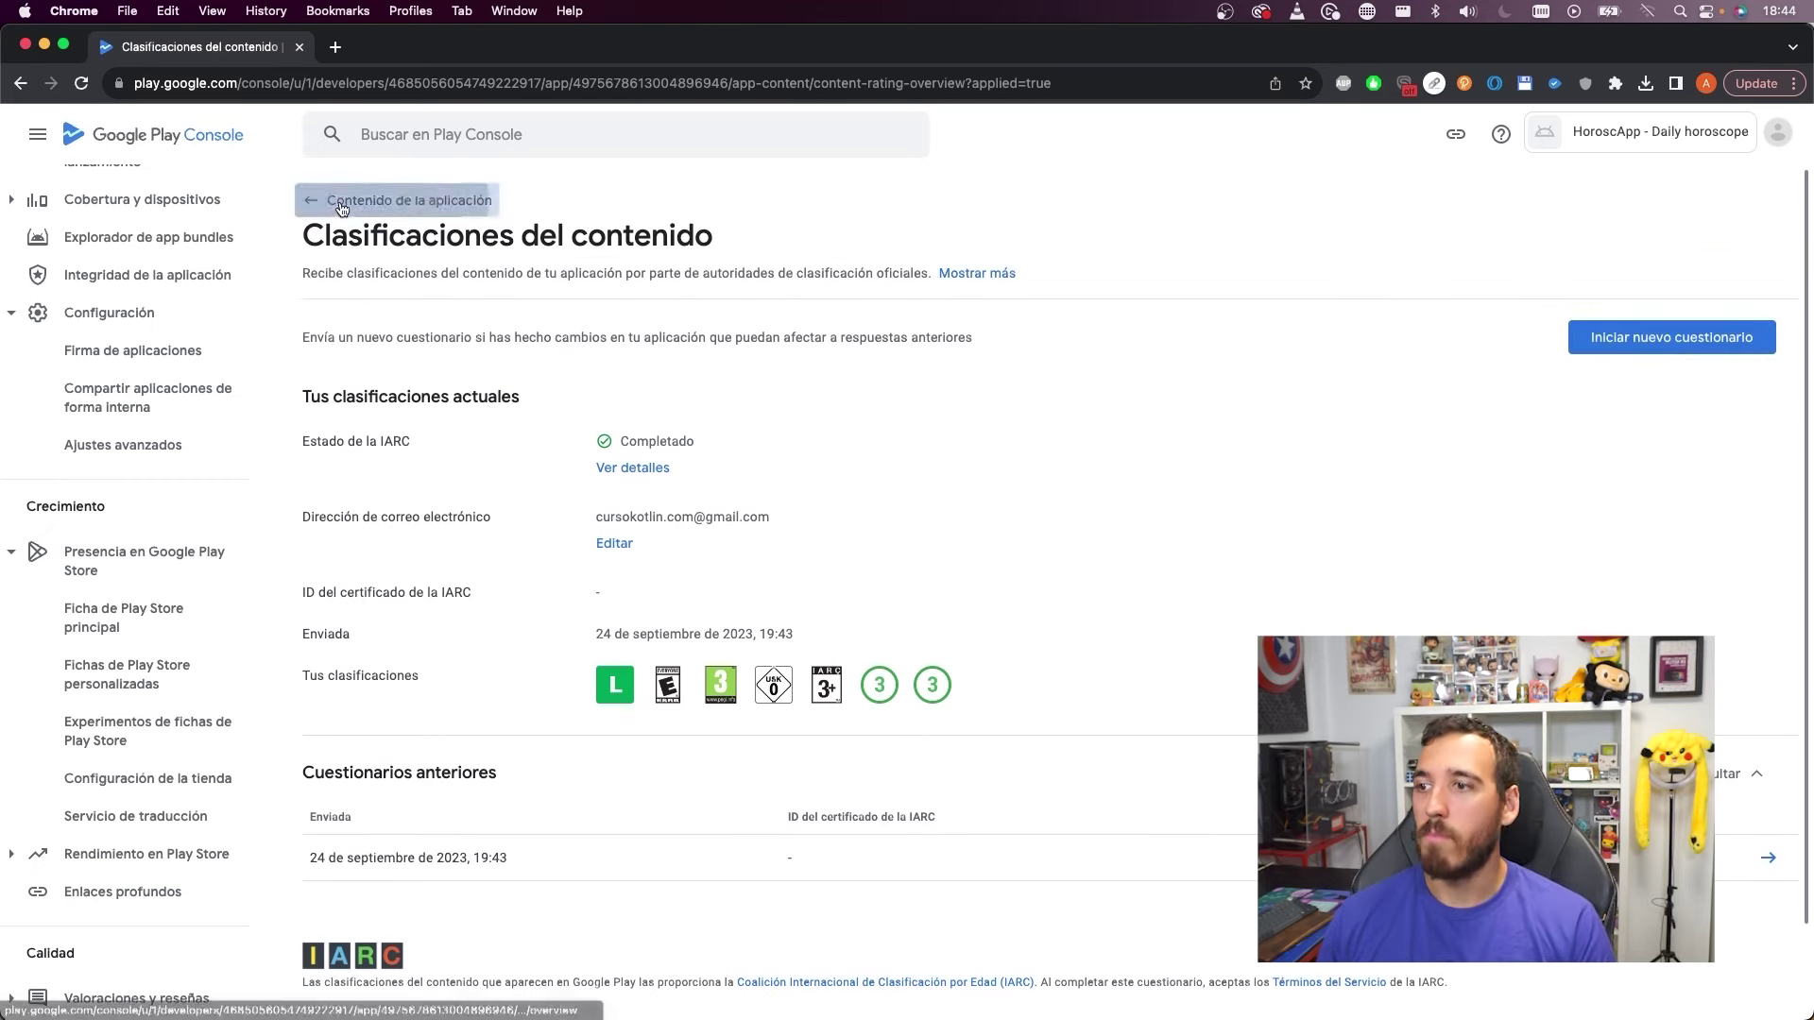
click(434, 198)
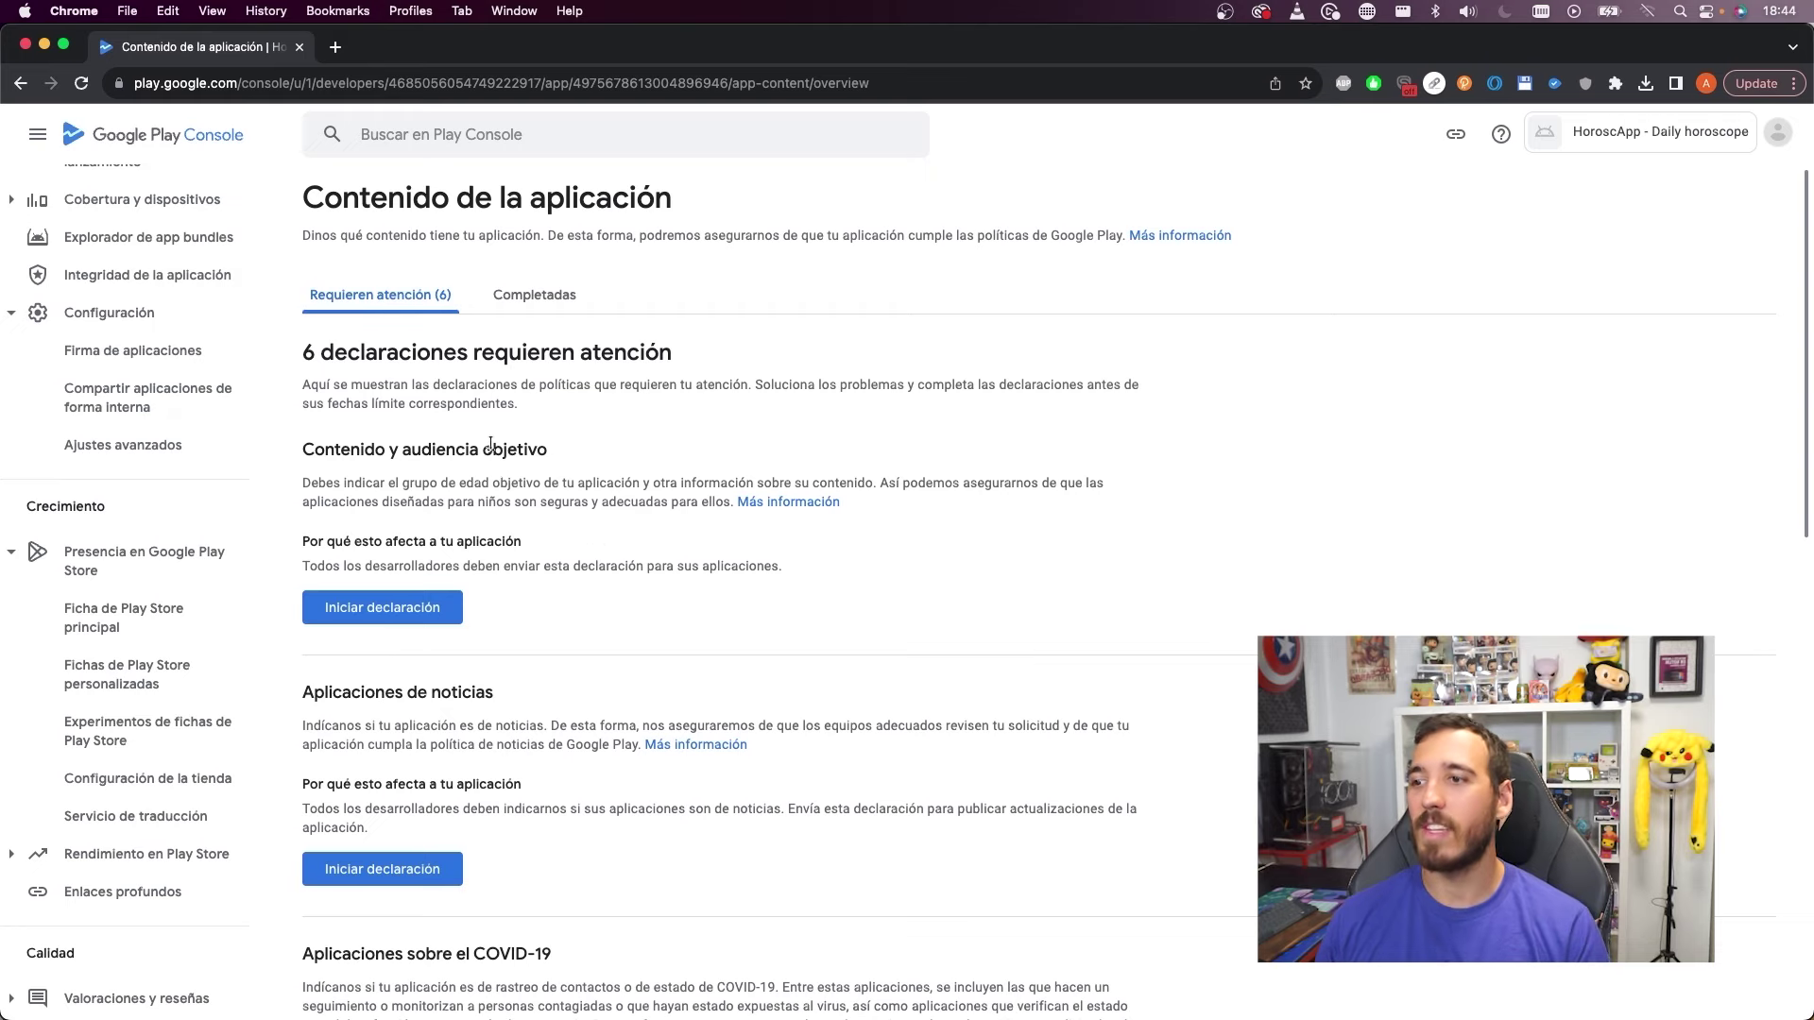
Declare a target audience of ages 13-15, 16-17 and 18+ that doesn't appeal to children, and save it
click(414, 609)
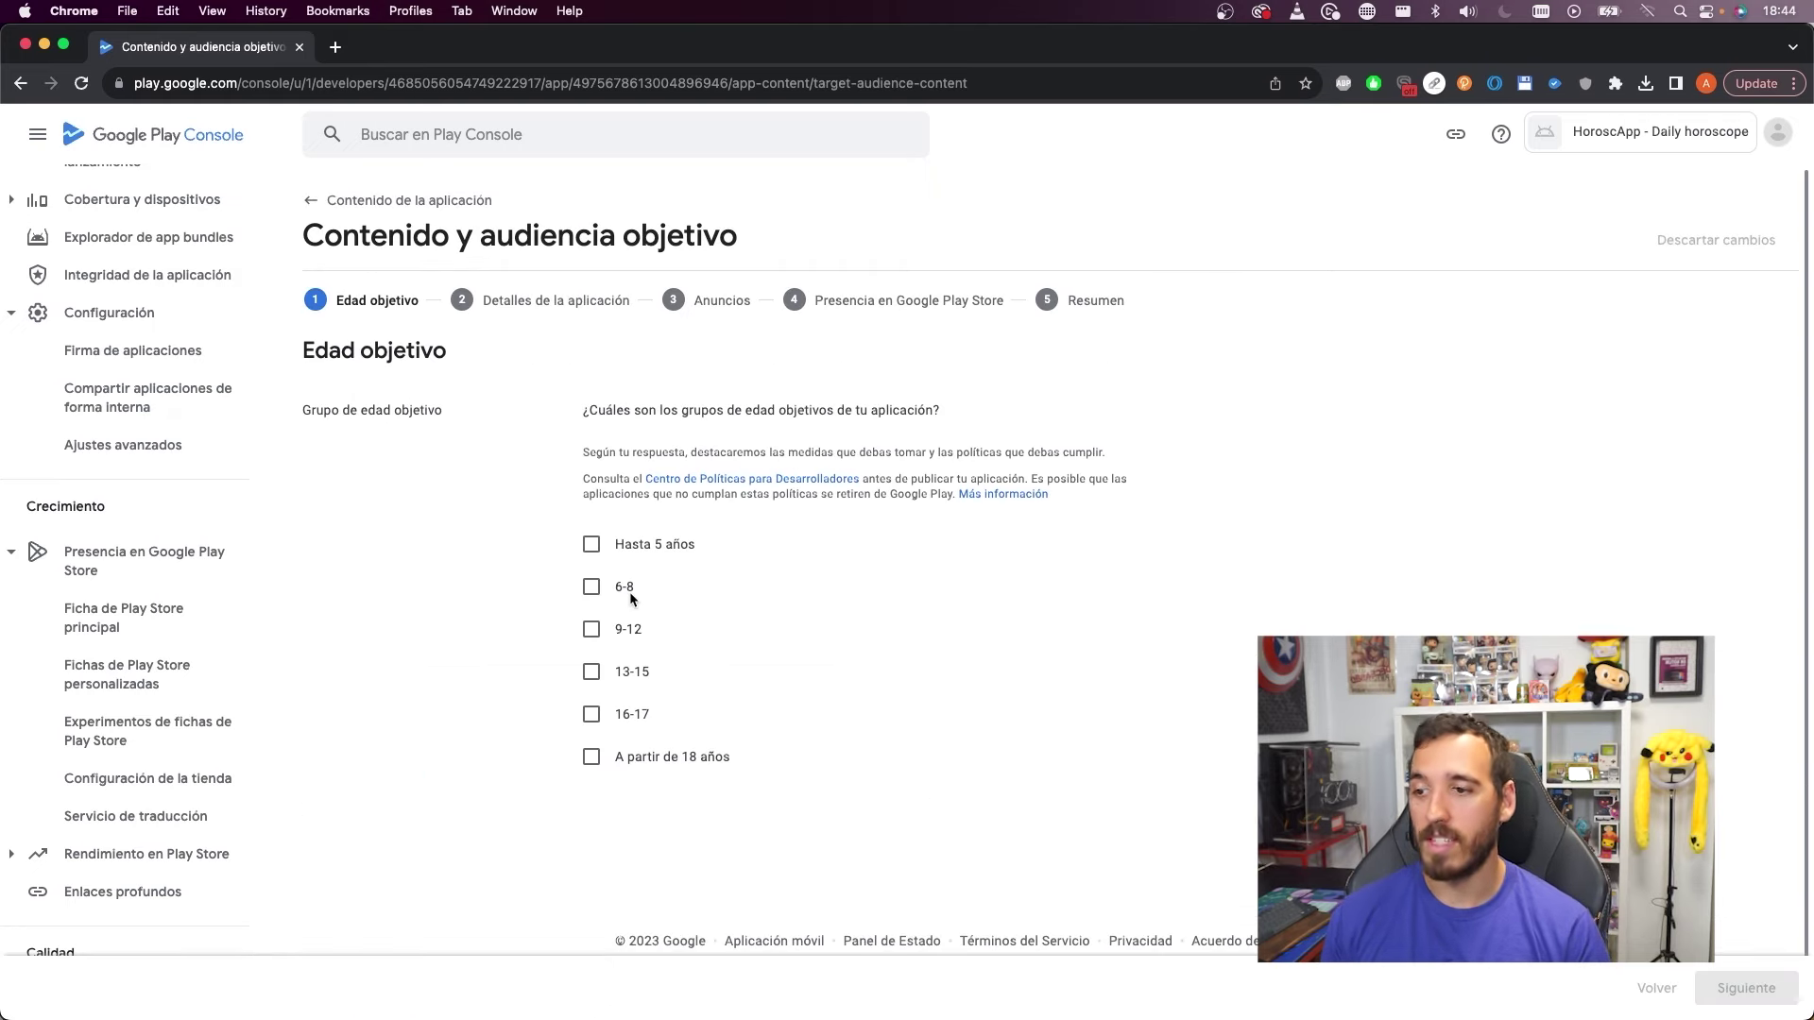
click(592, 672)
click(592, 714)
click(591, 757)
scroll(996, 653, down, 1)
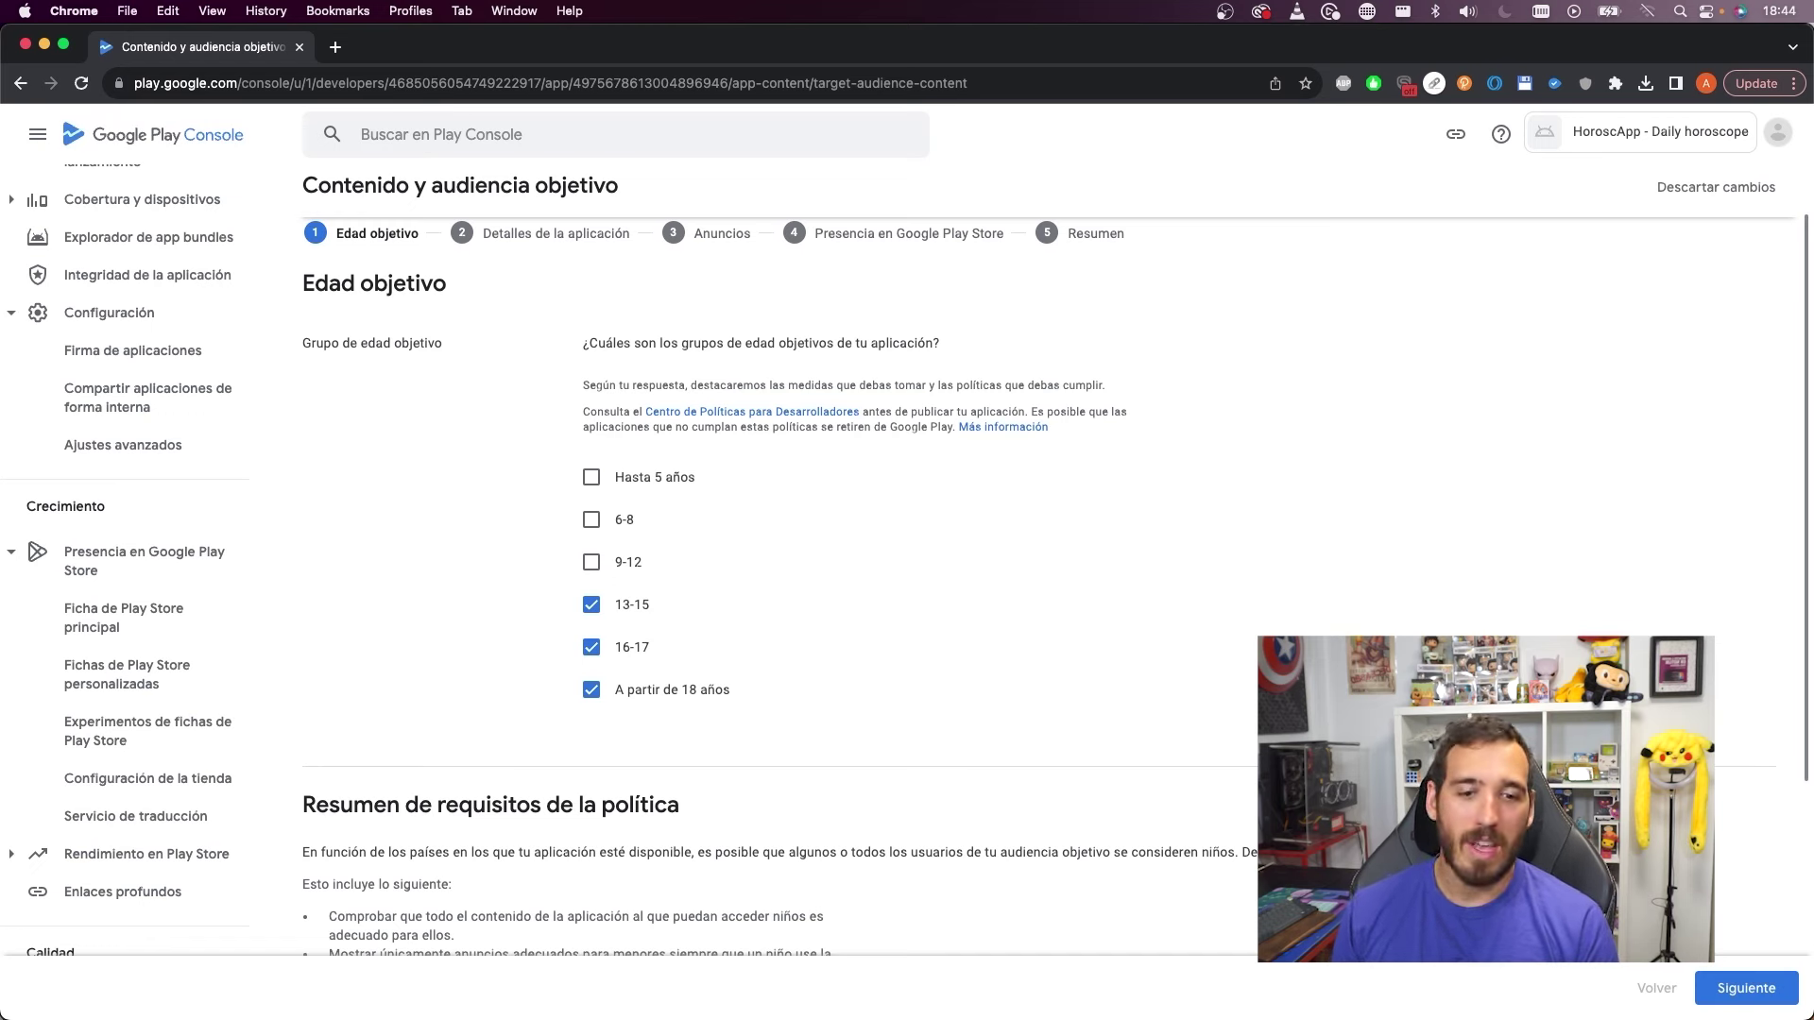
click(1739, 988)
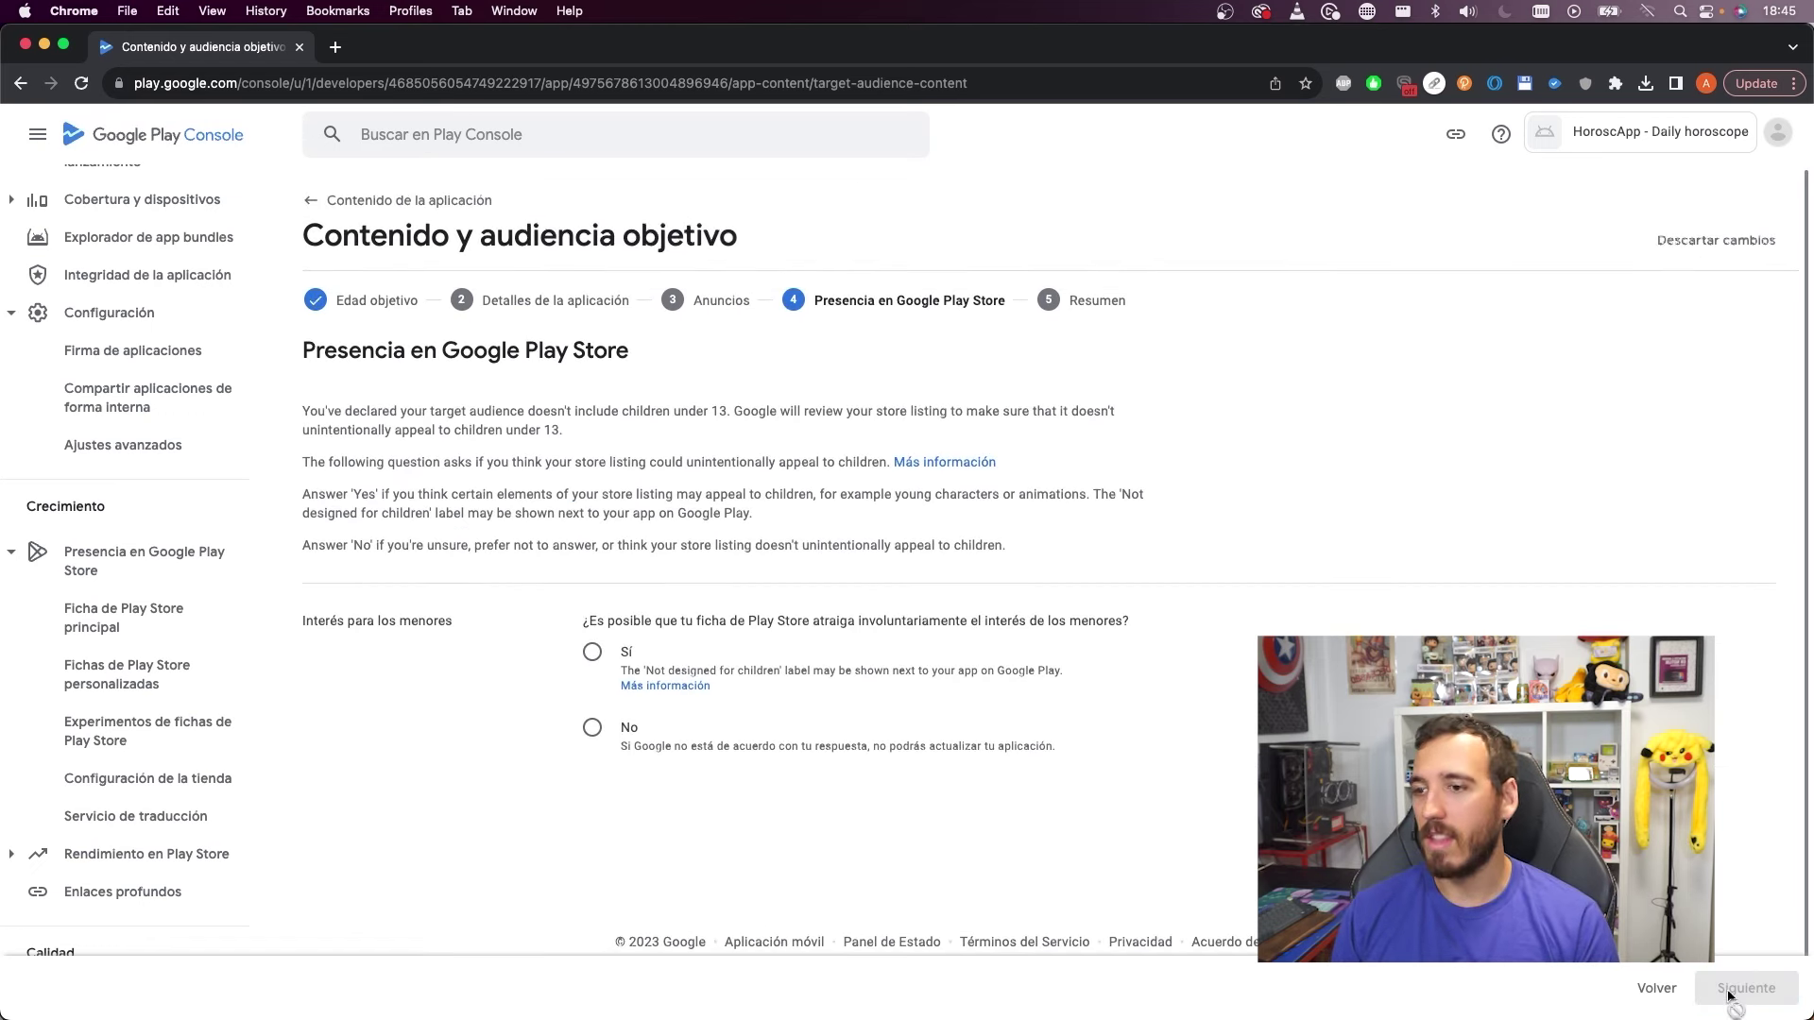
click(618, 728)
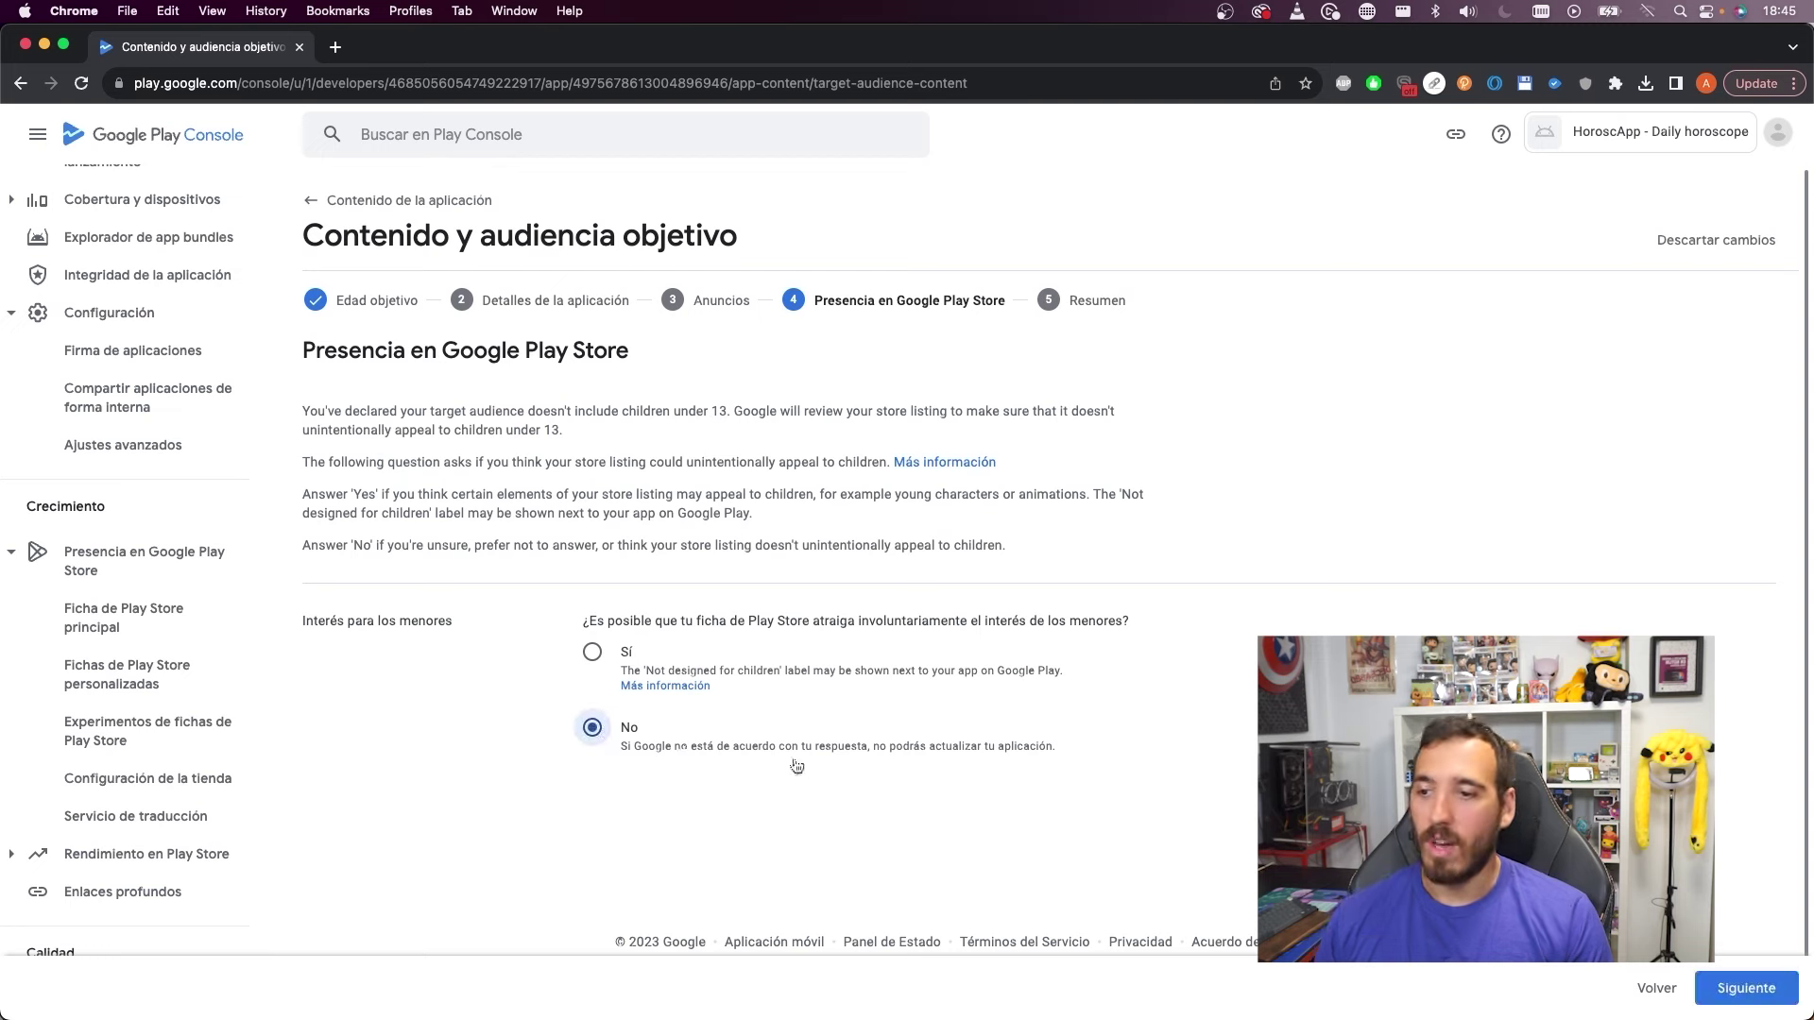
click(1745, 988)
click(1749, 988)
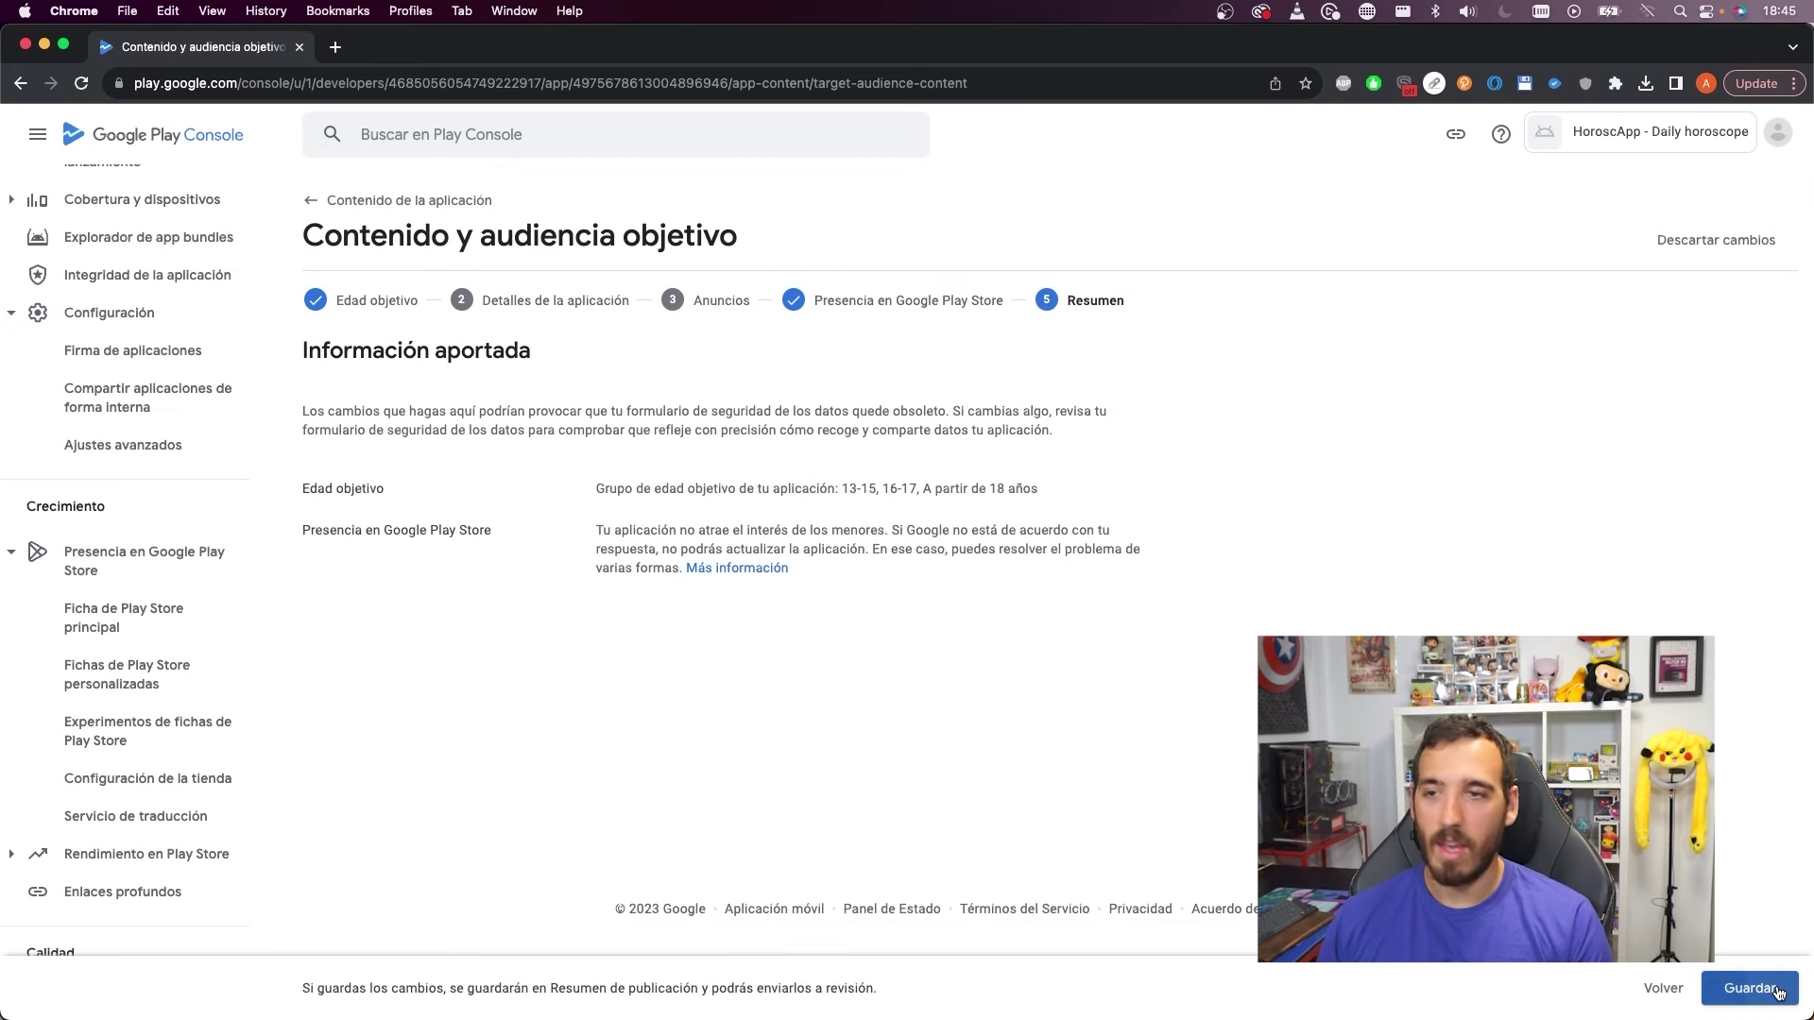
click(368, 212)
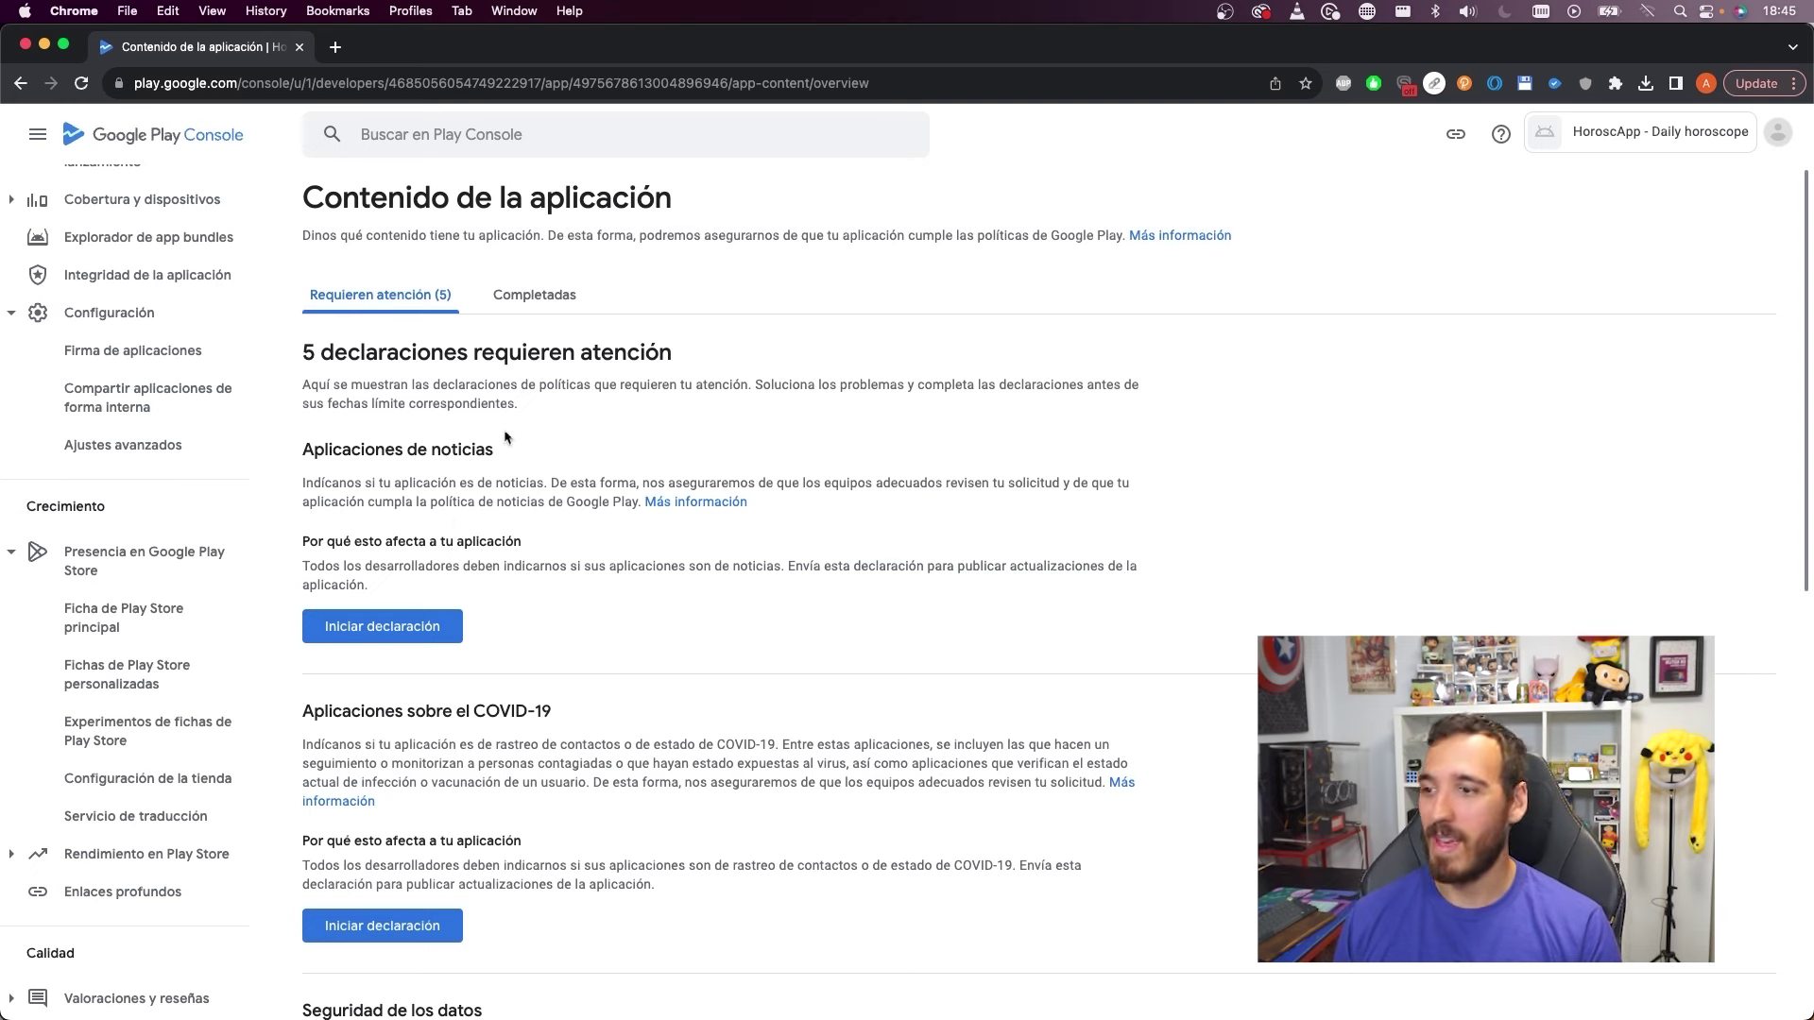
Declare that HoroscApp is not a news app and save the declaration
click(456, 636)
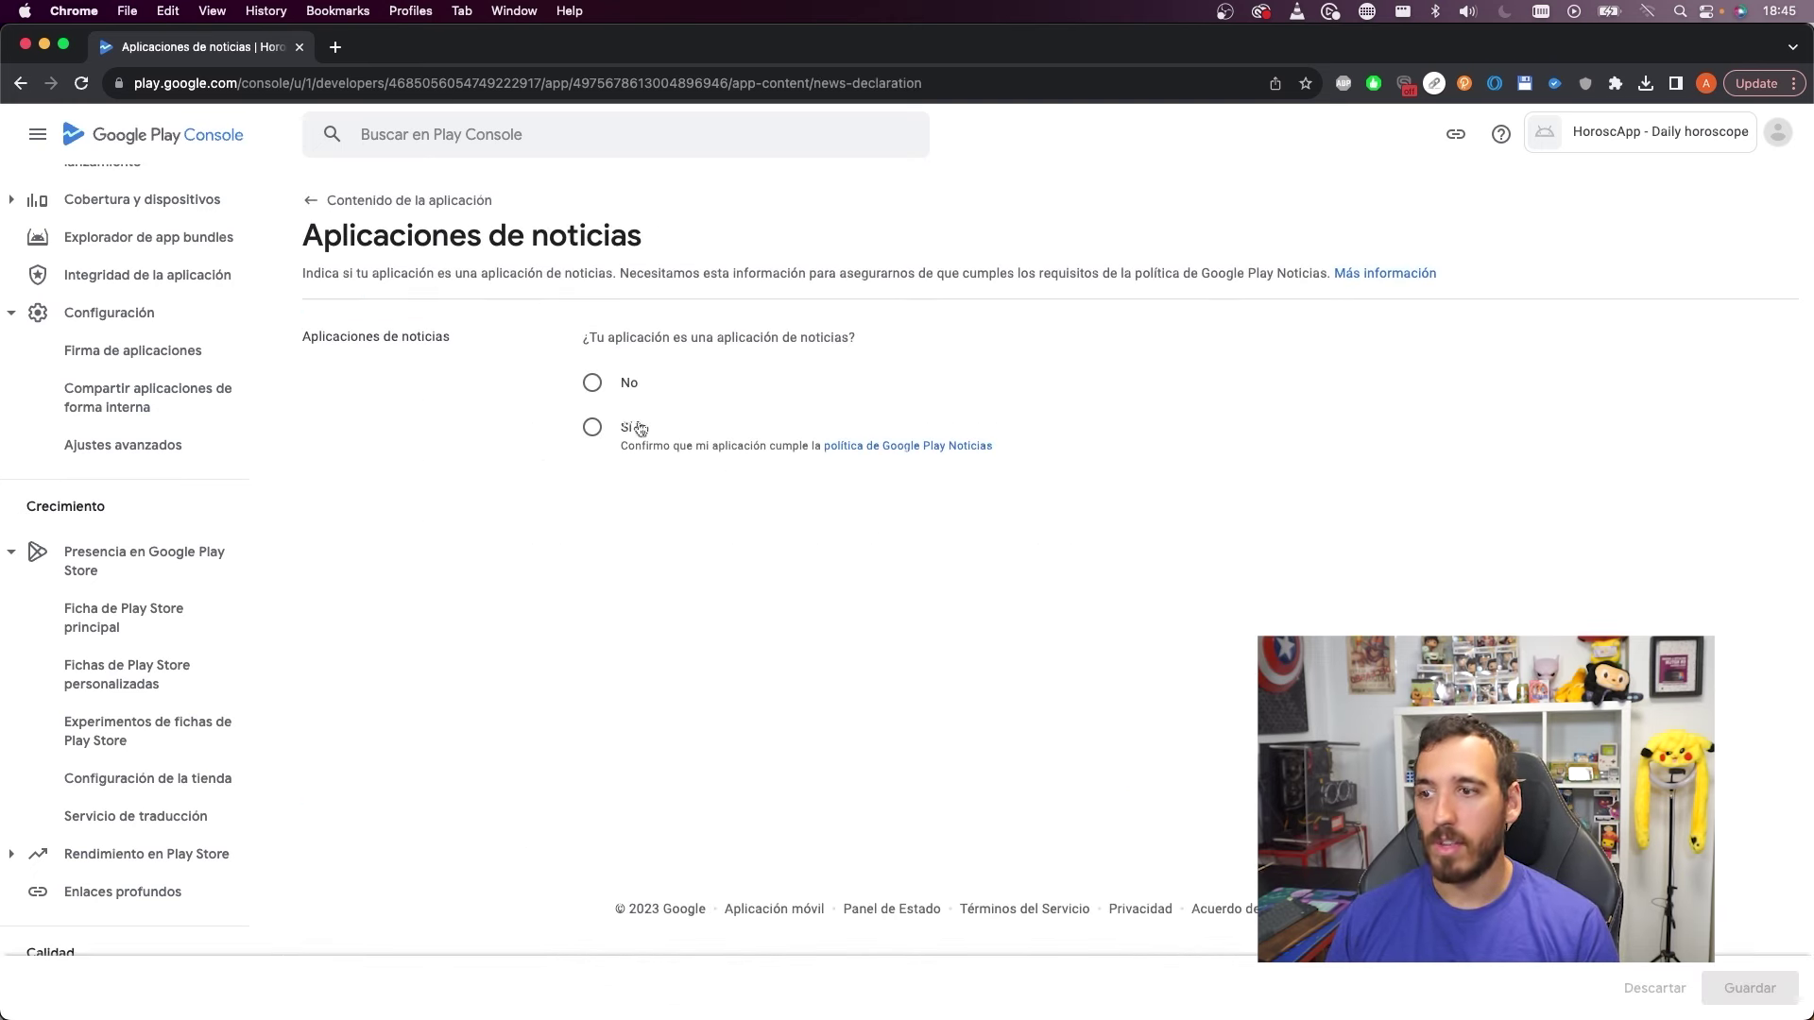
click(607, 389)
click(1750, 987)
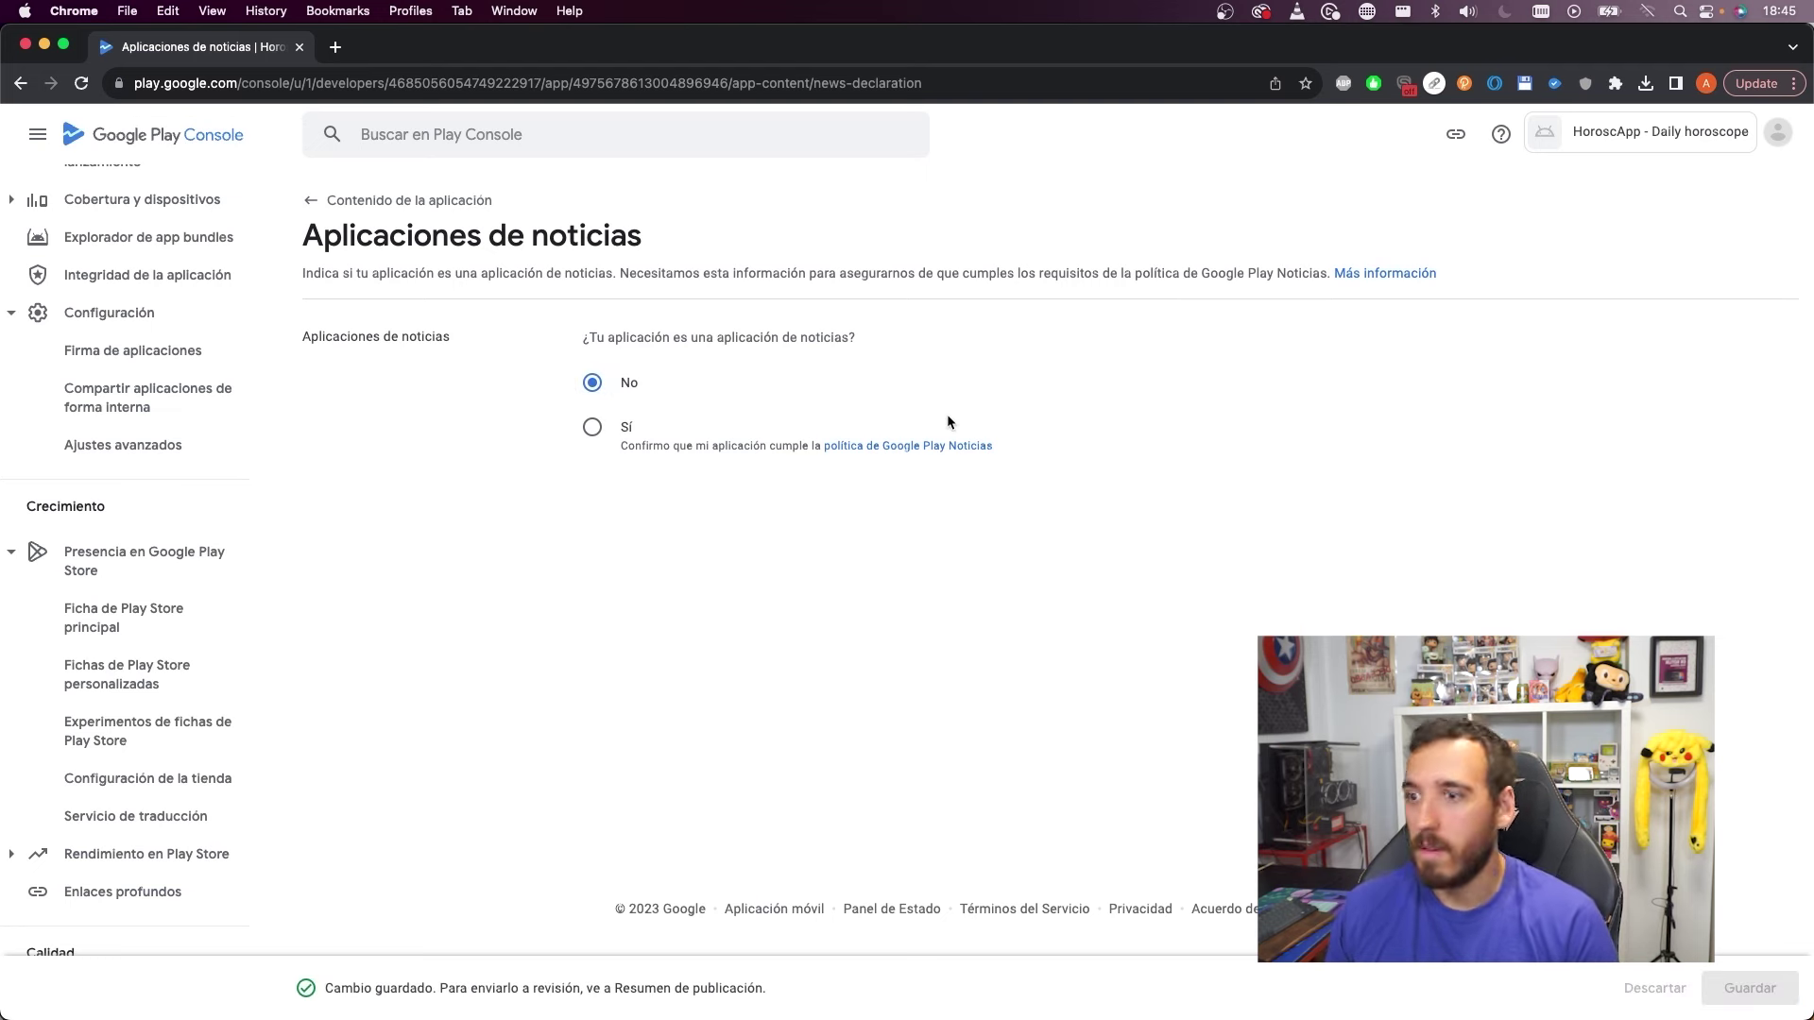
click(378, 201)
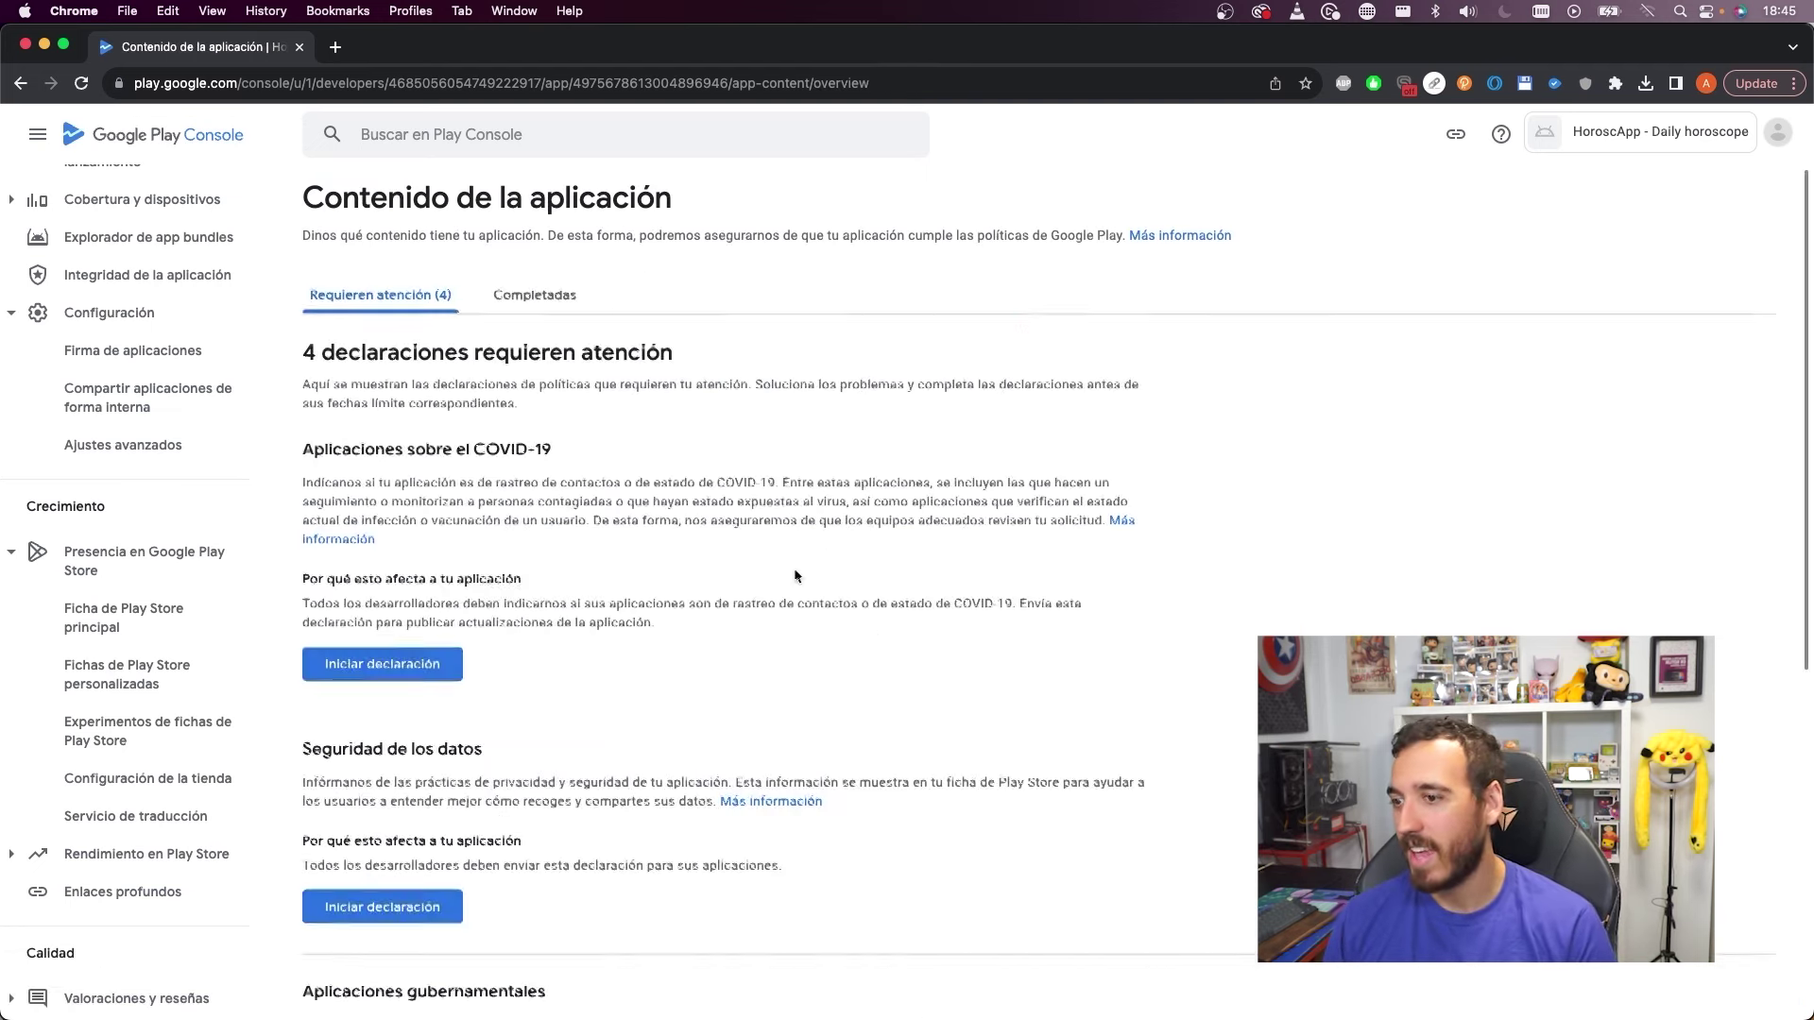
Declare that the app is not a COVID-19 tracing or status app and save
click(427, 666)
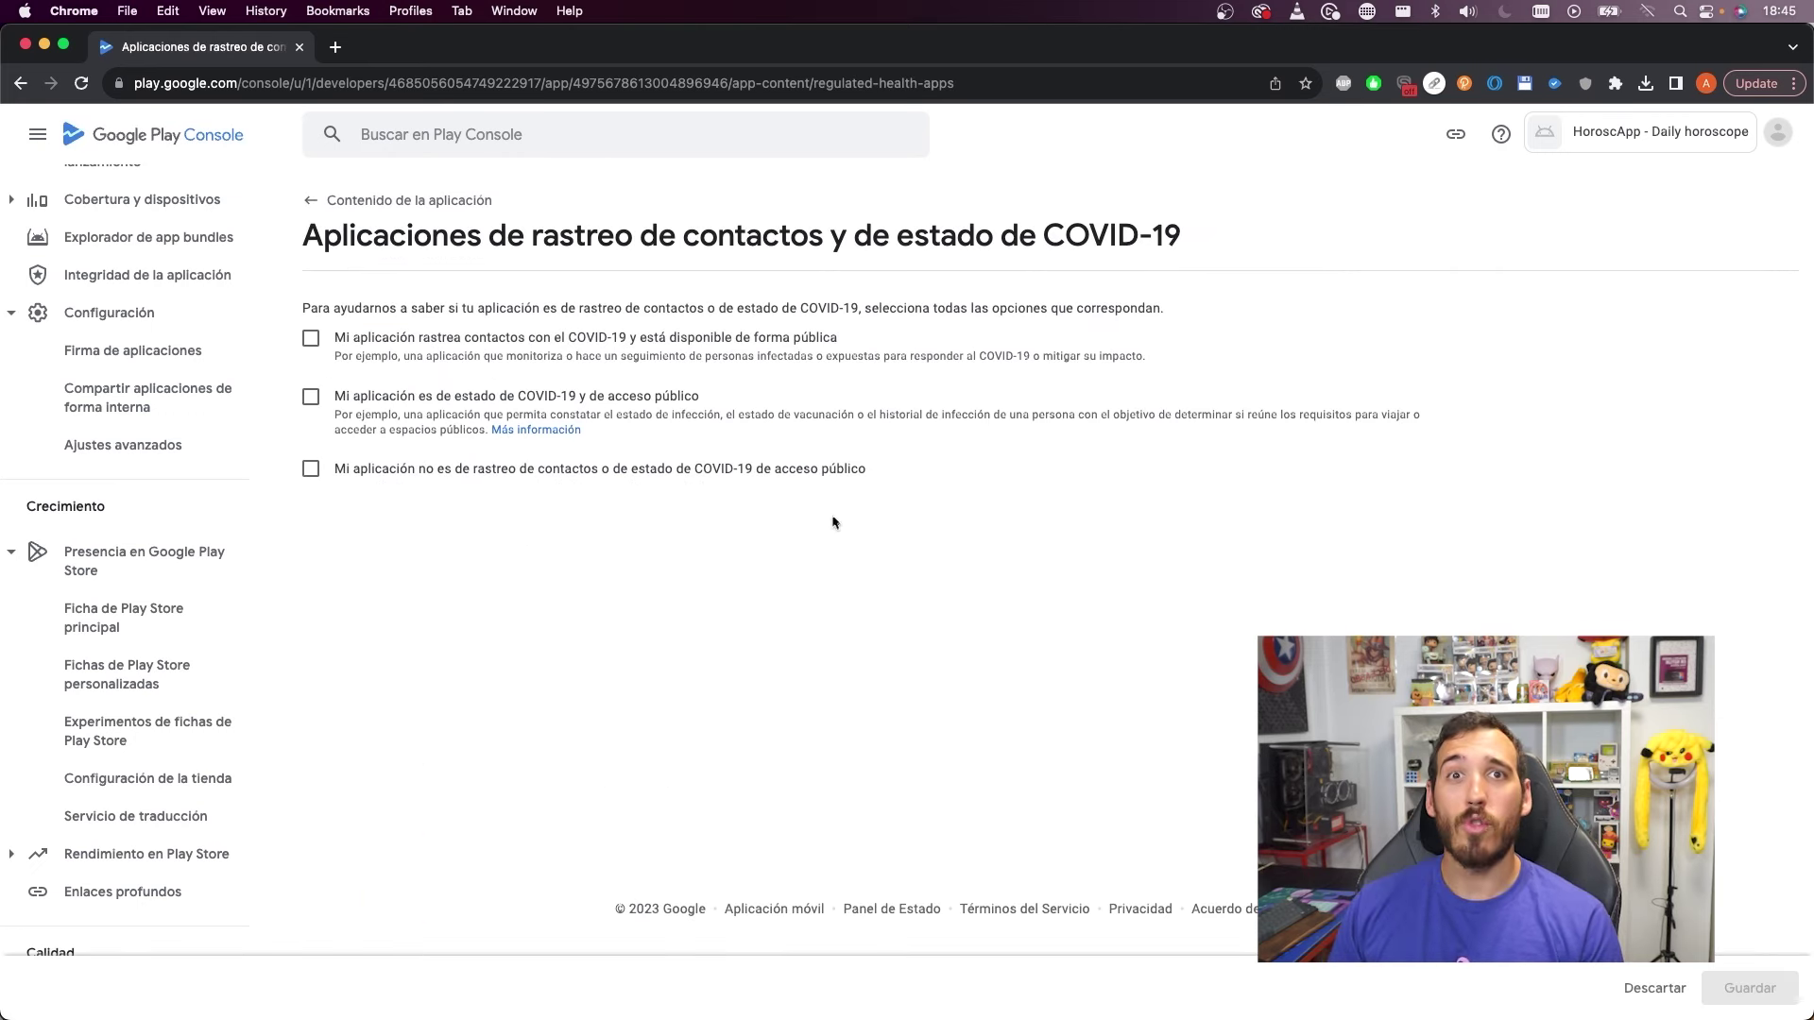
click(310, 468)
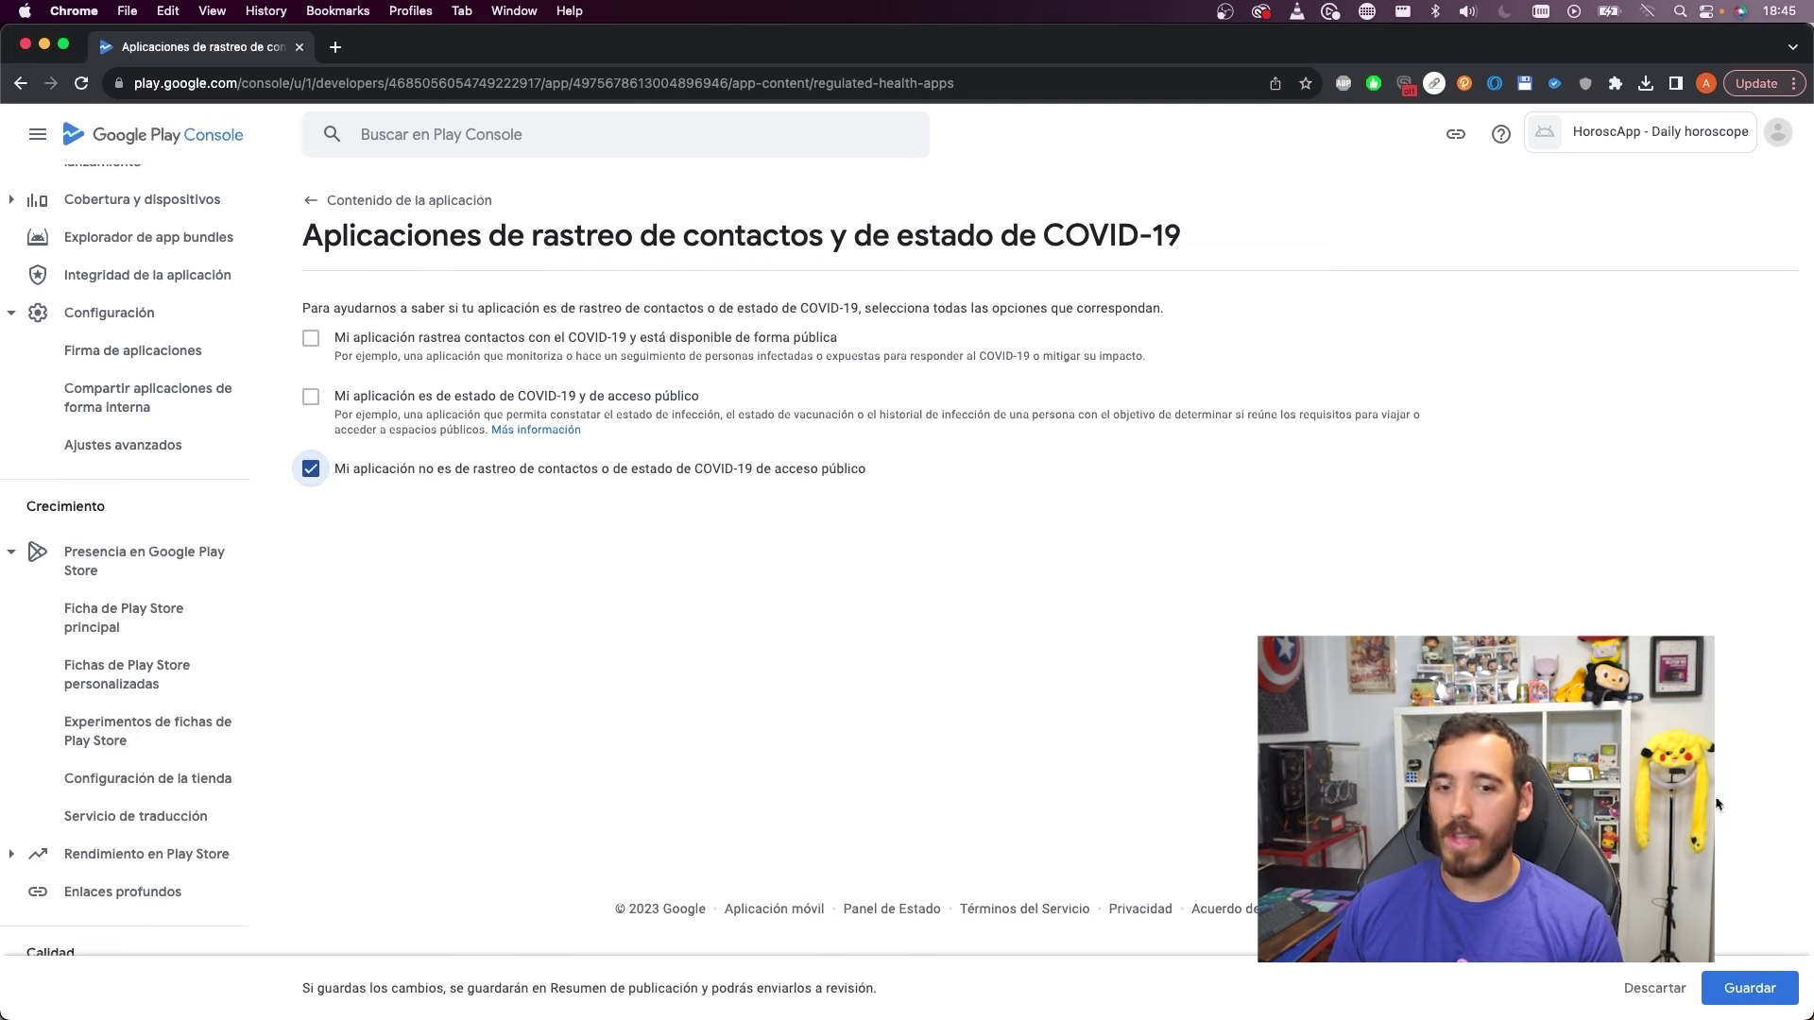
click(1750, 988)
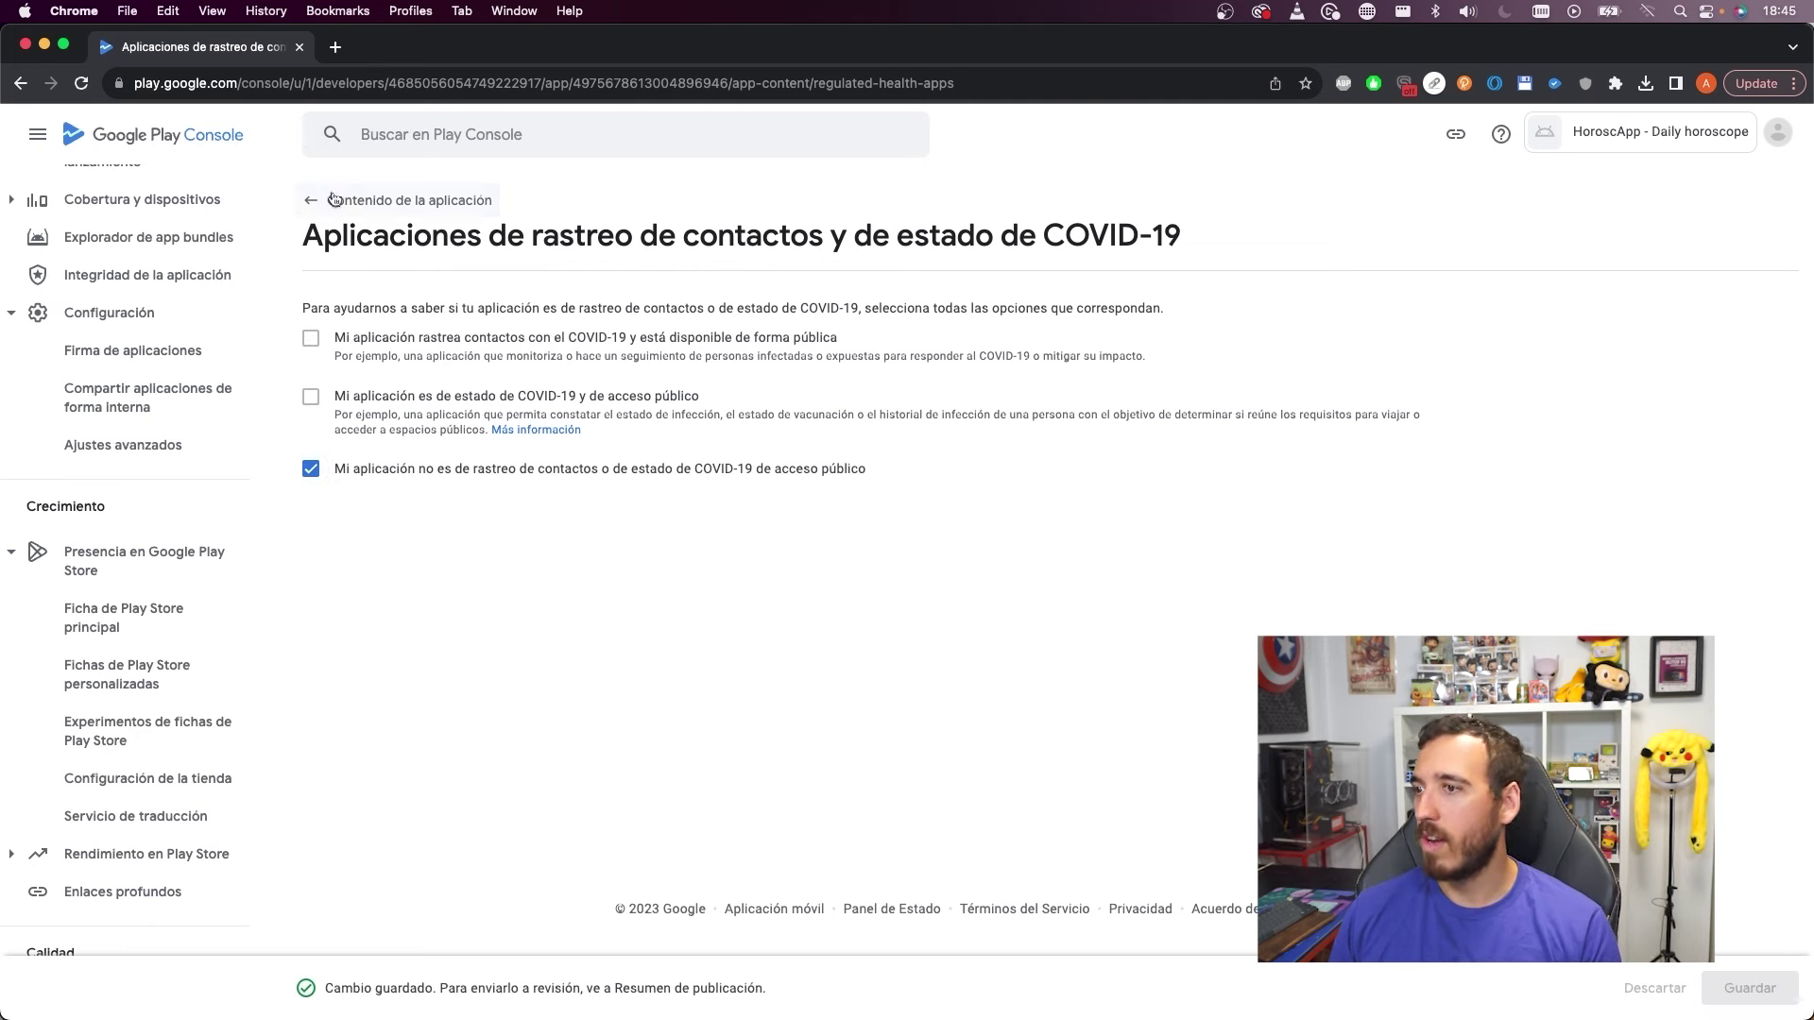
click(382, 204)
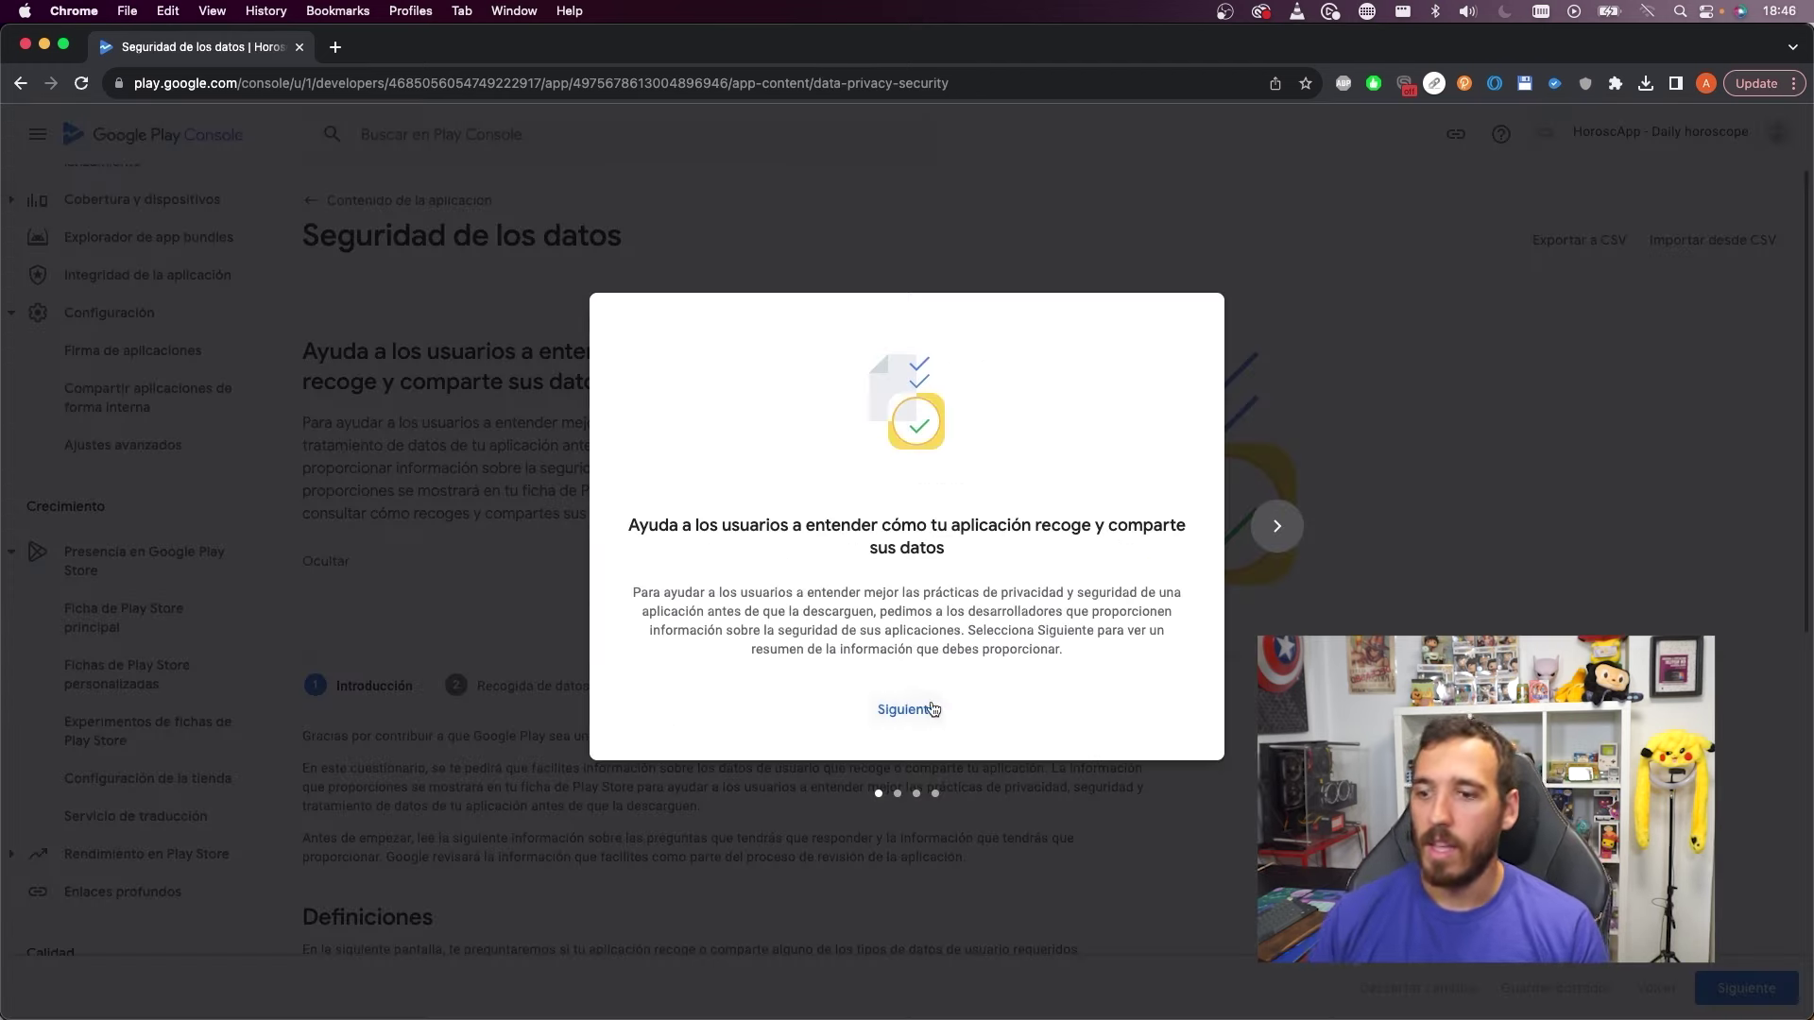
Go through the data safety introduction and start the questionnaire
click(931, 705)
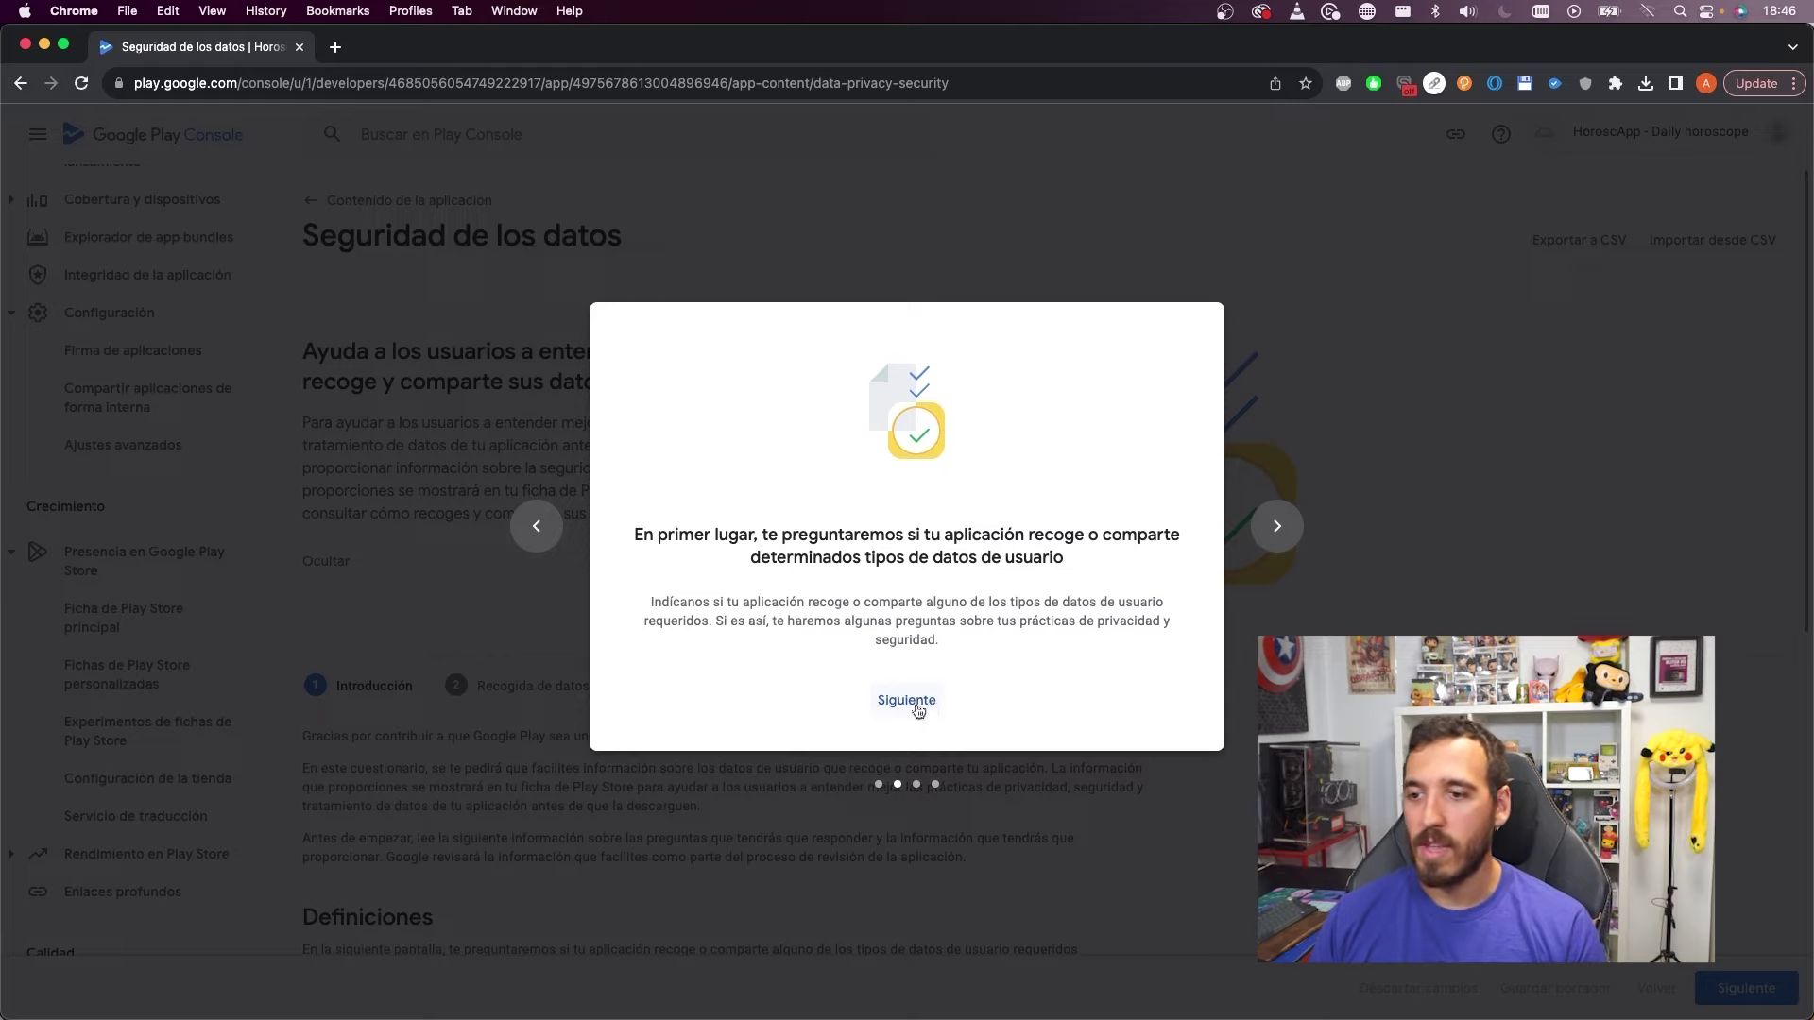
click(921, 702)
click(902, 699)
click(967, 708)
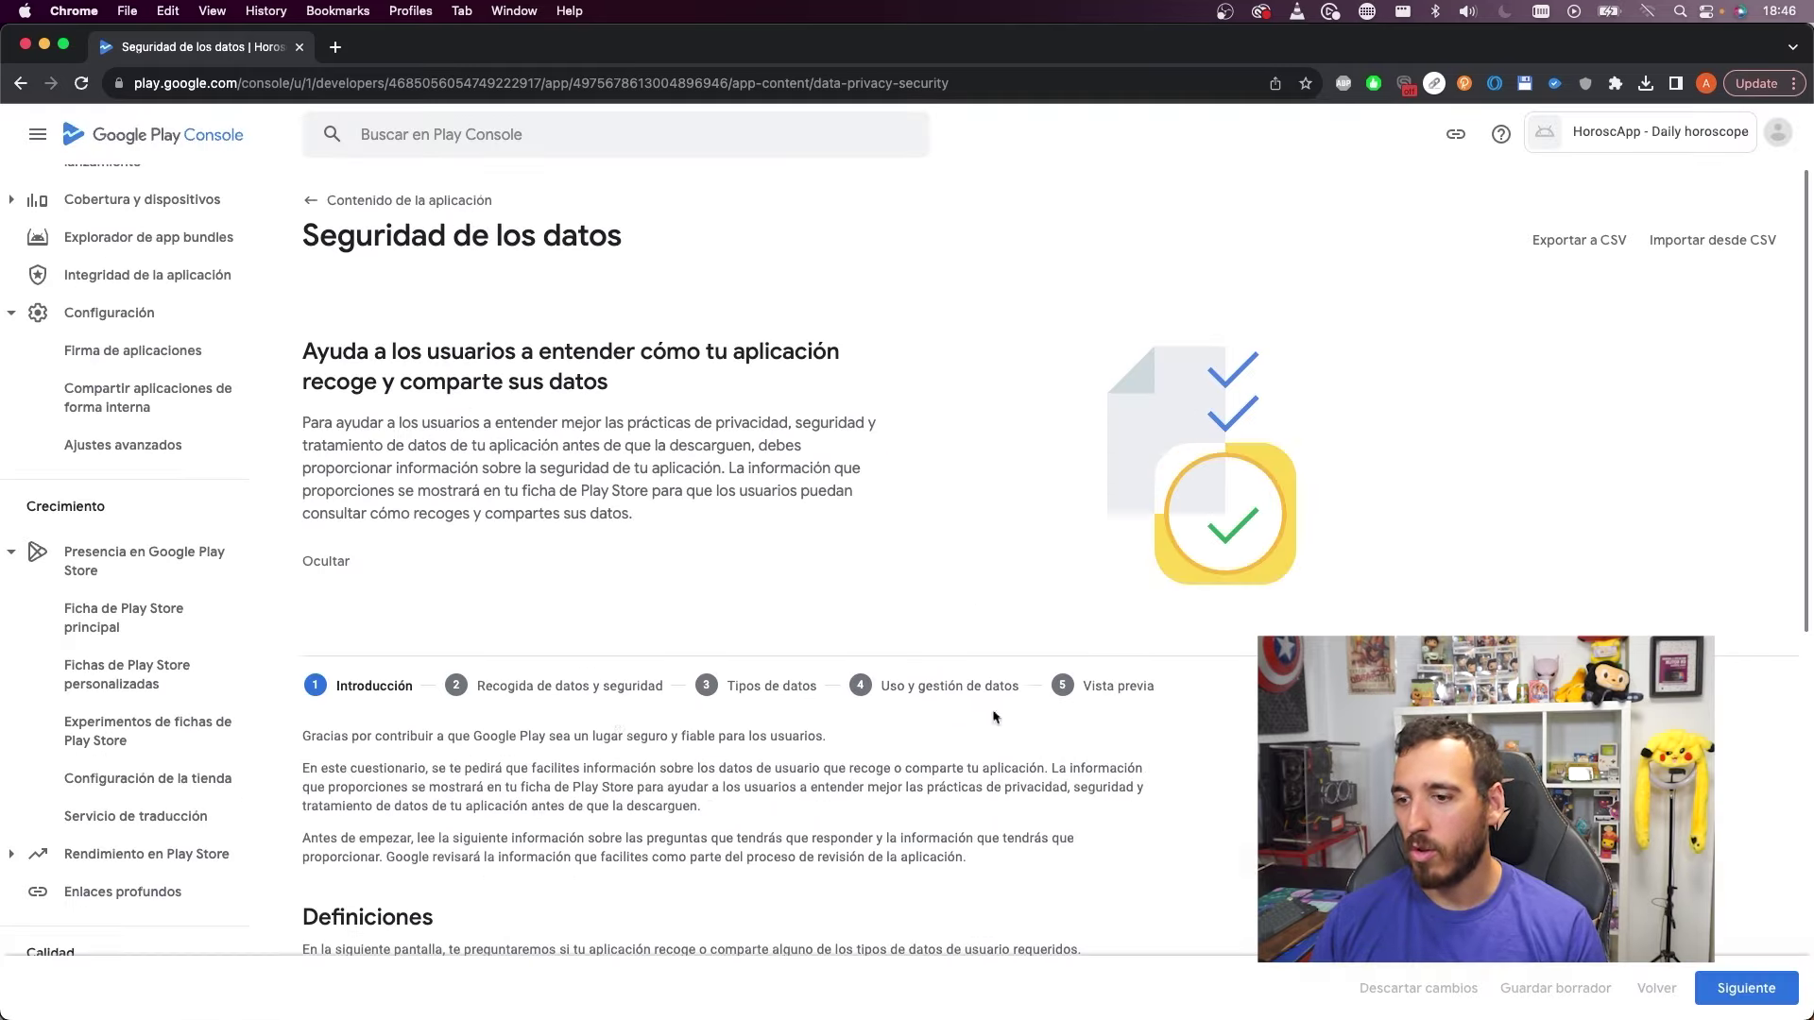
scroll(911, 714, down, 10)
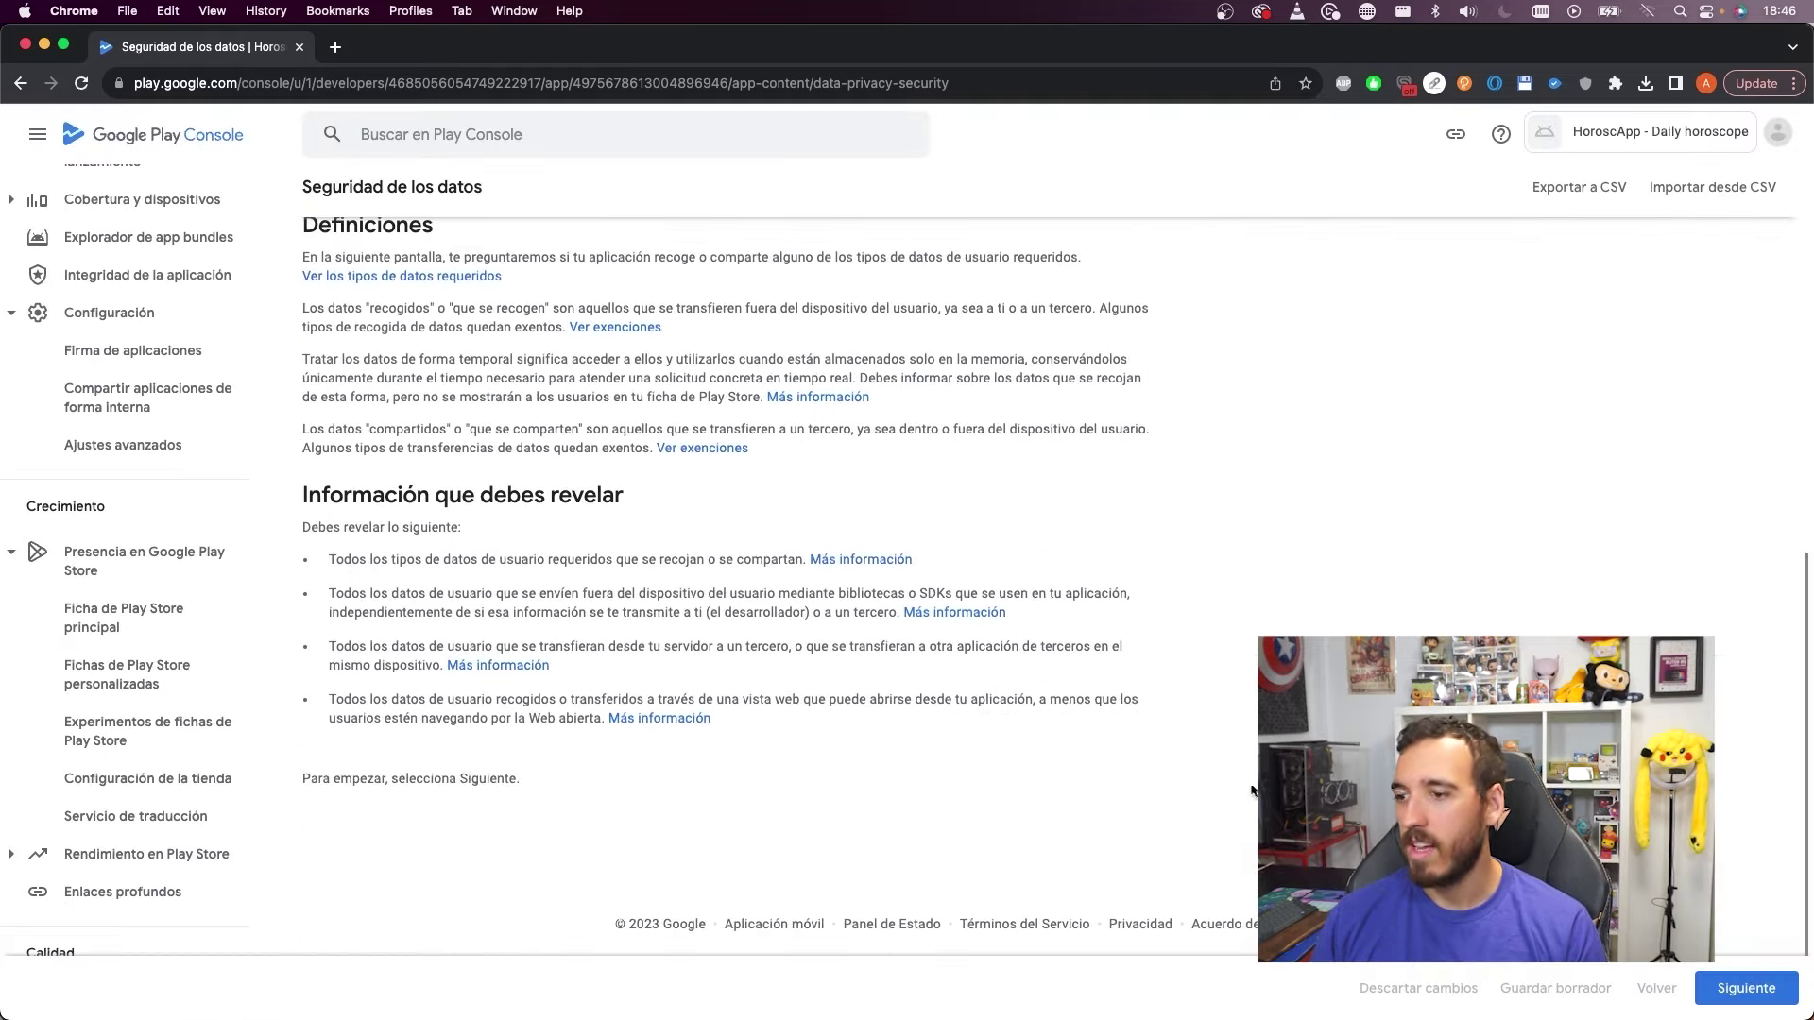
click(1757, 984)
Answer that no user data is collected or shared, and save the data safety form
scroll(909, 623, down, 3)
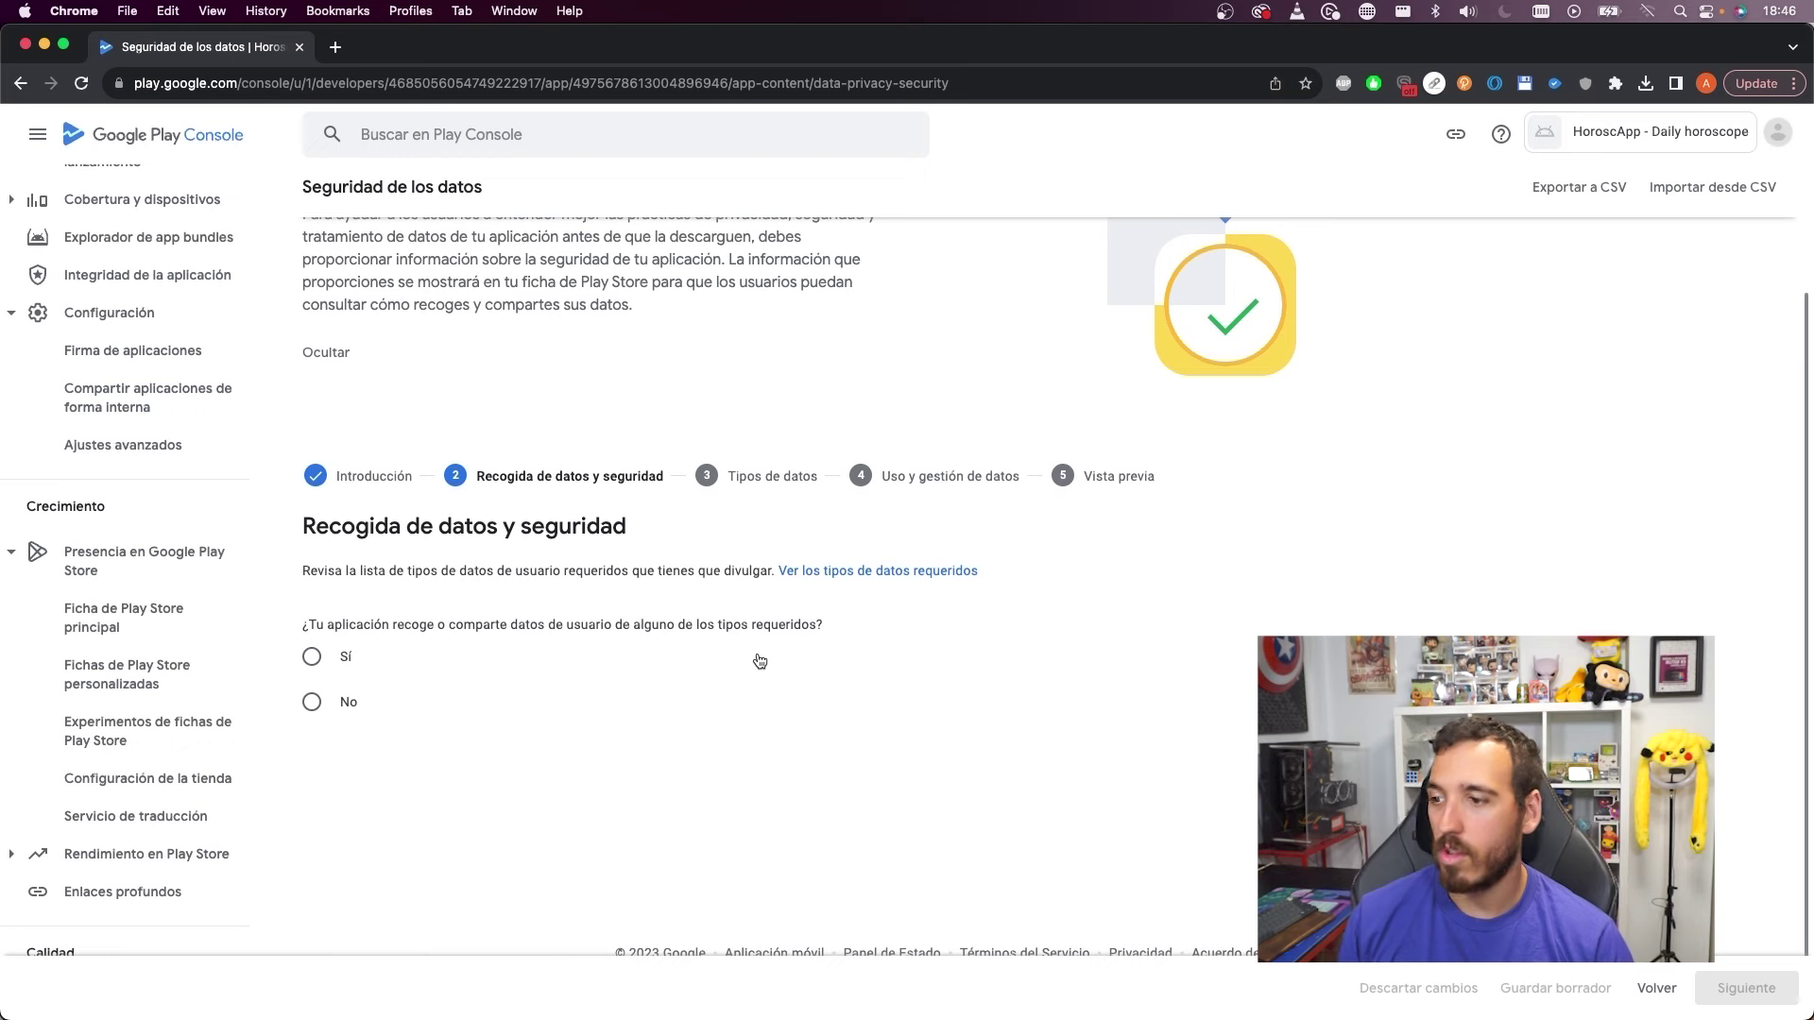
click(350, 702)
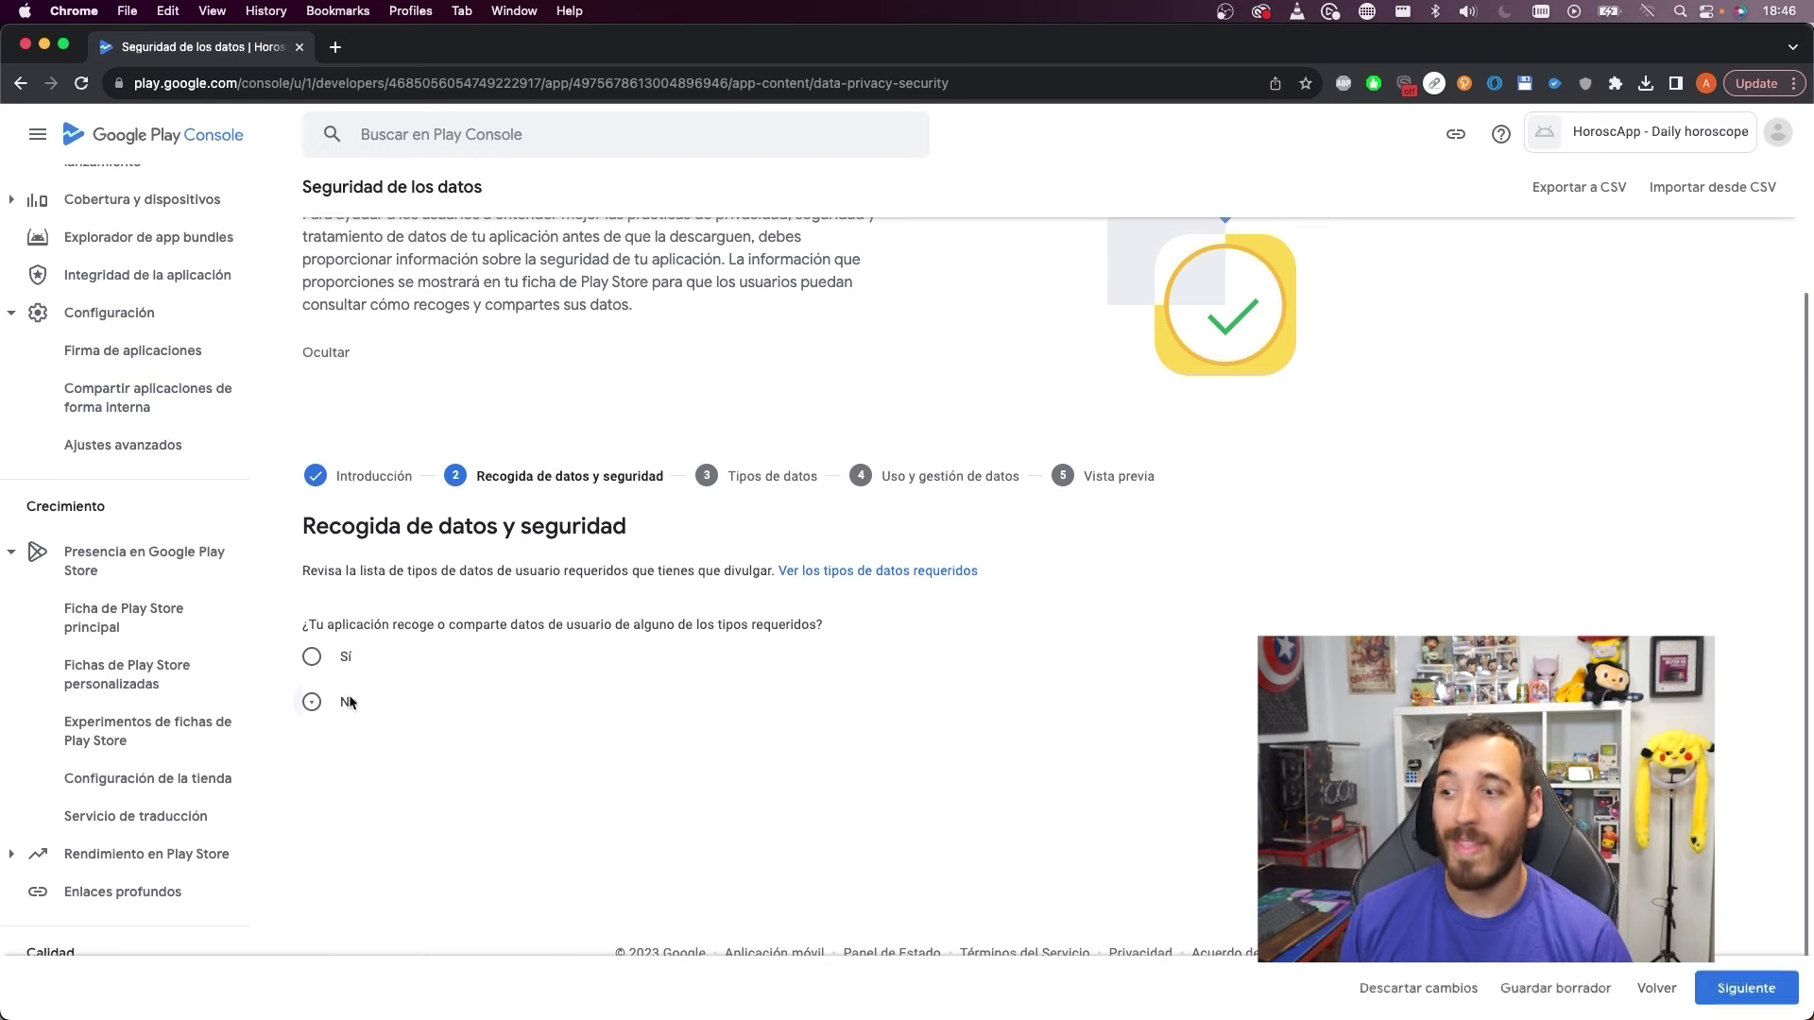
click(1731, 988)
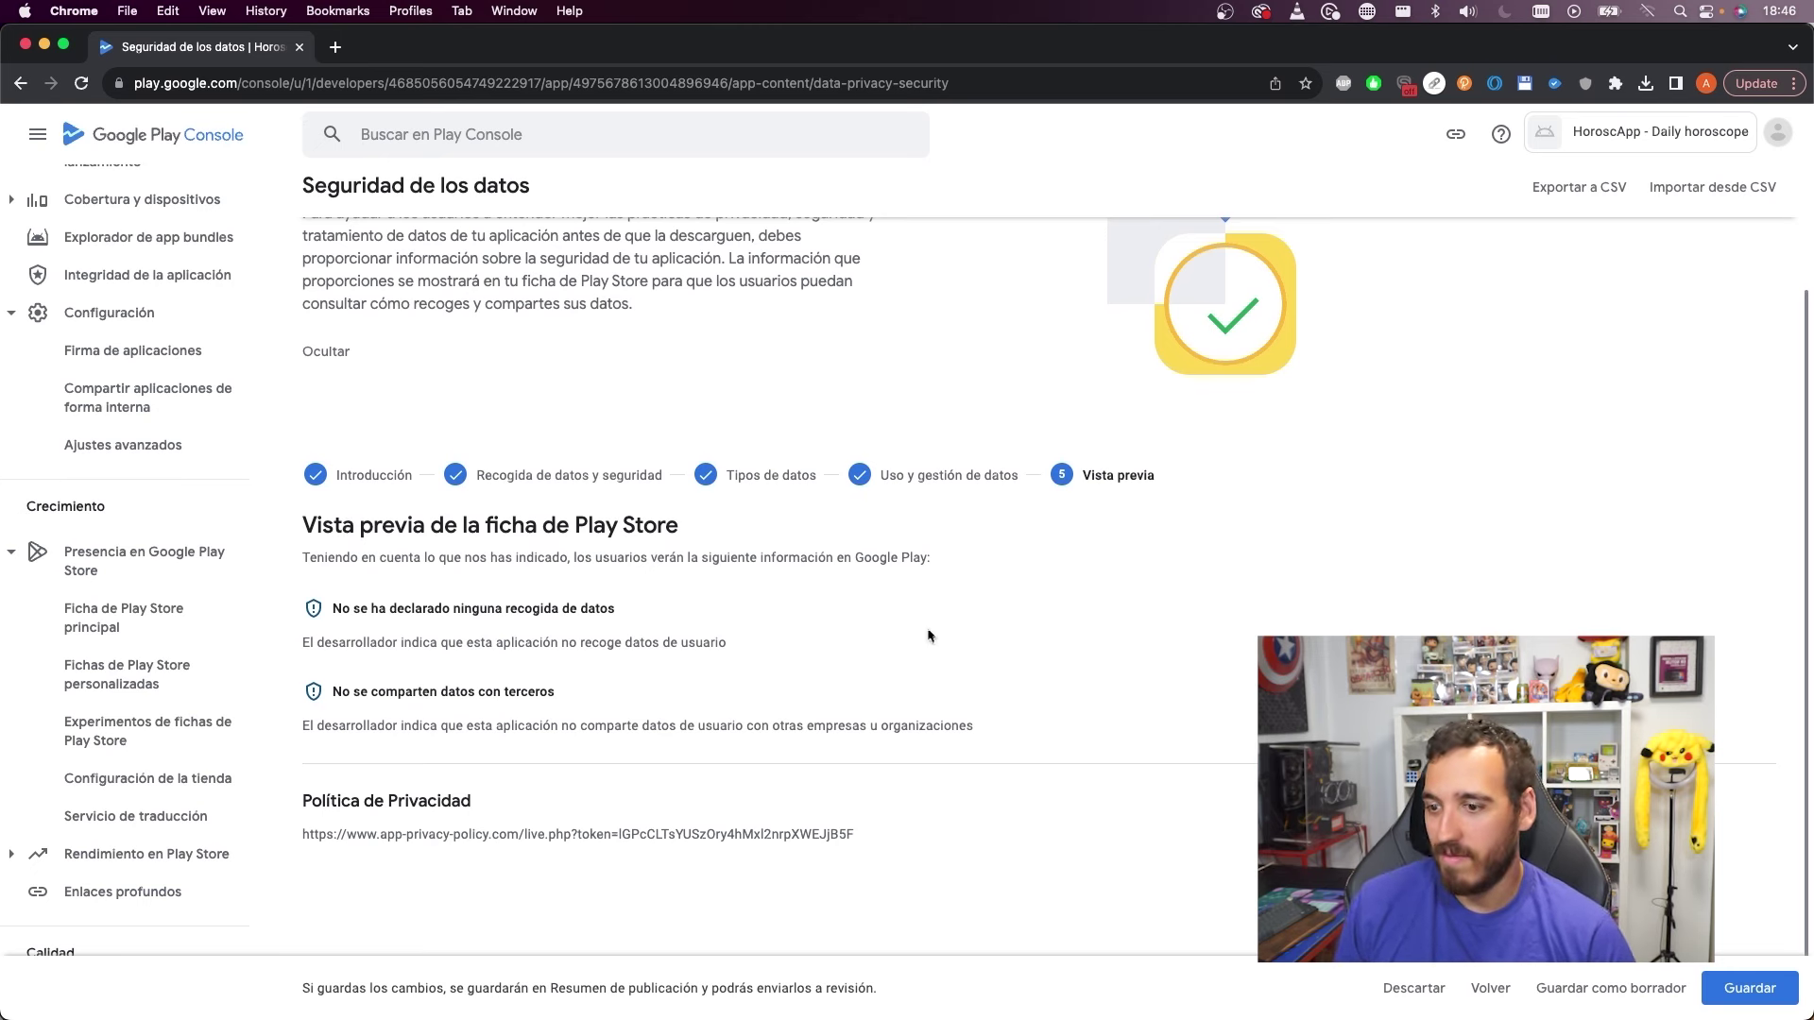
scroll(928, 632, down, 1)
click(1748, 988)
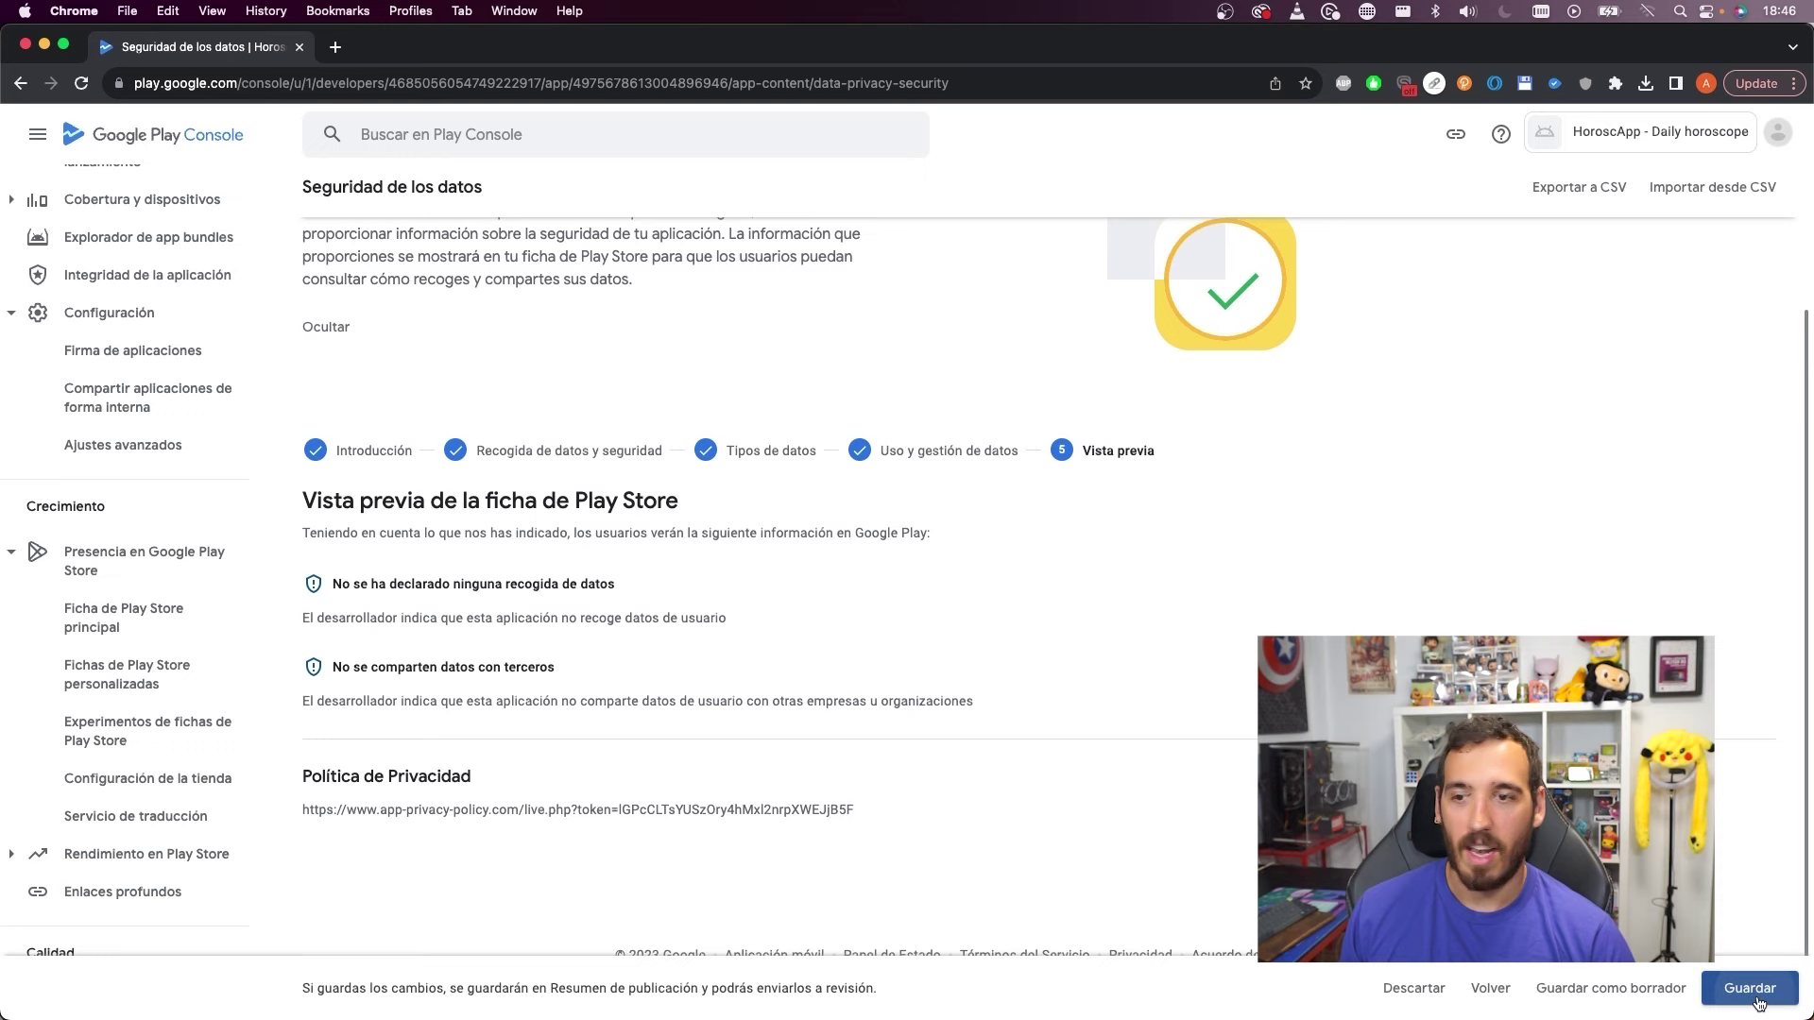
click(345, 210)
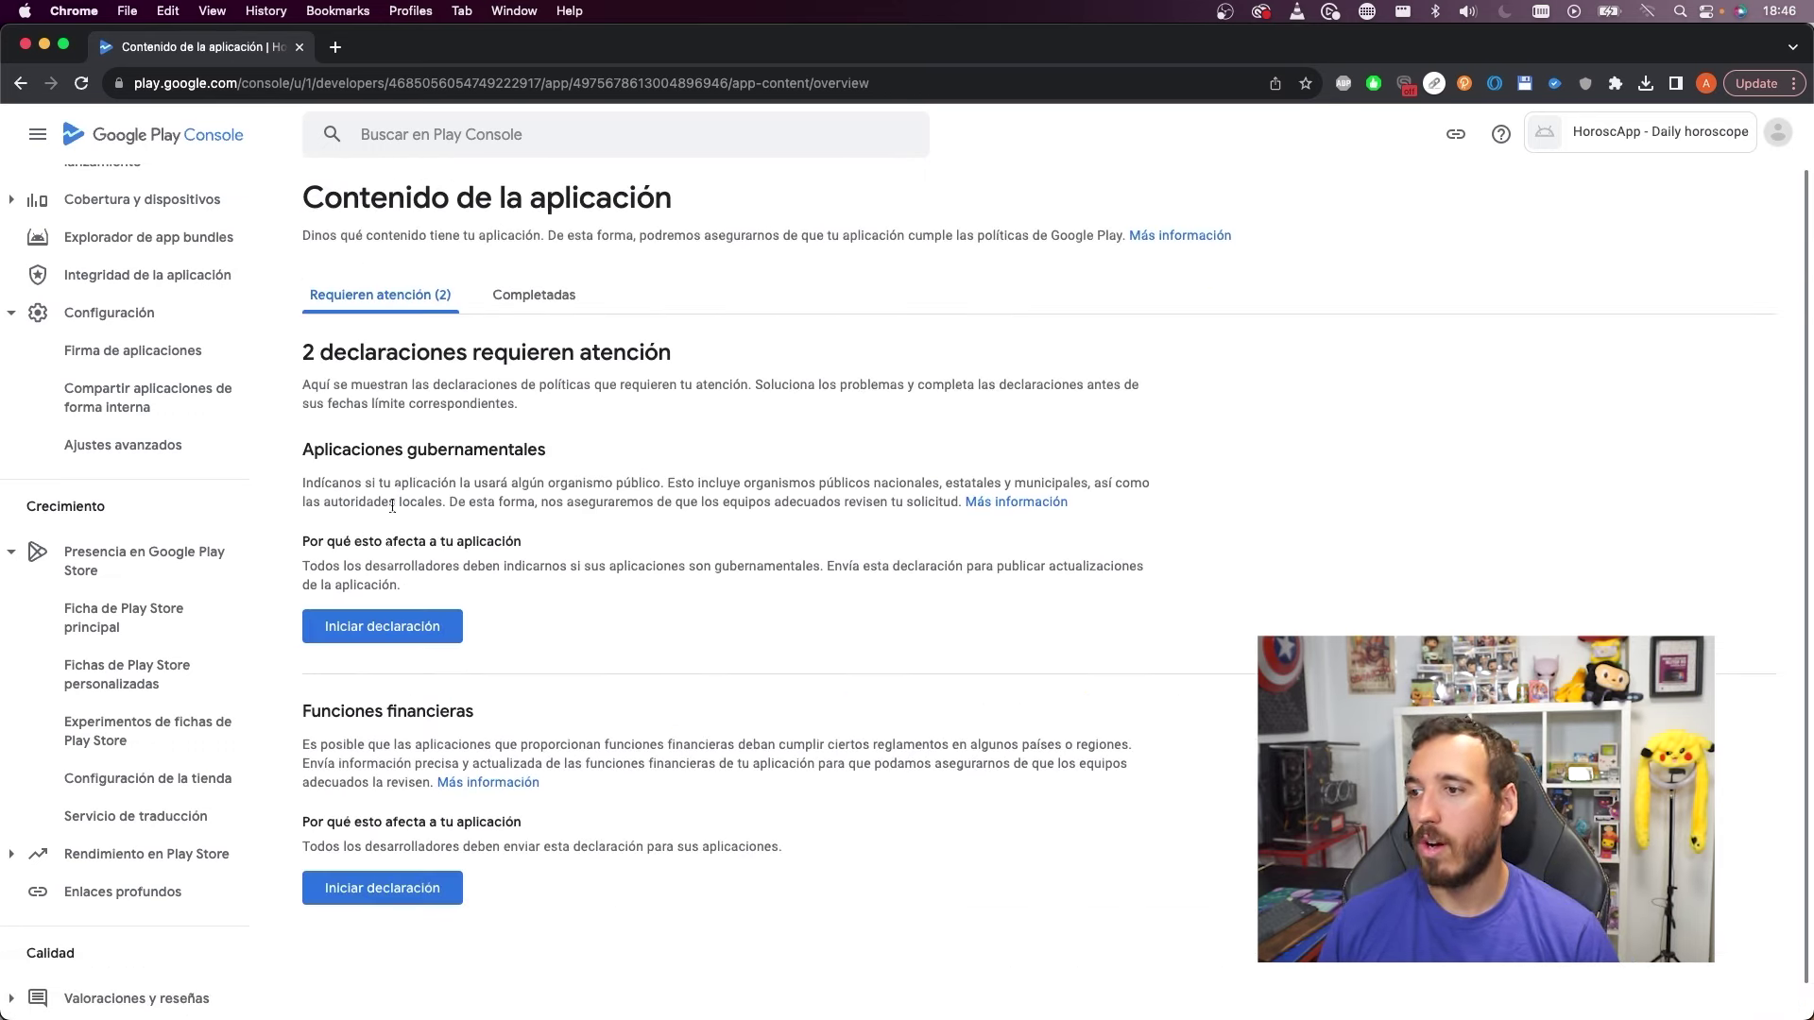
Declare that the app is not made for a government and save
click(381, 626)
drag(512, 243, 715, 245)
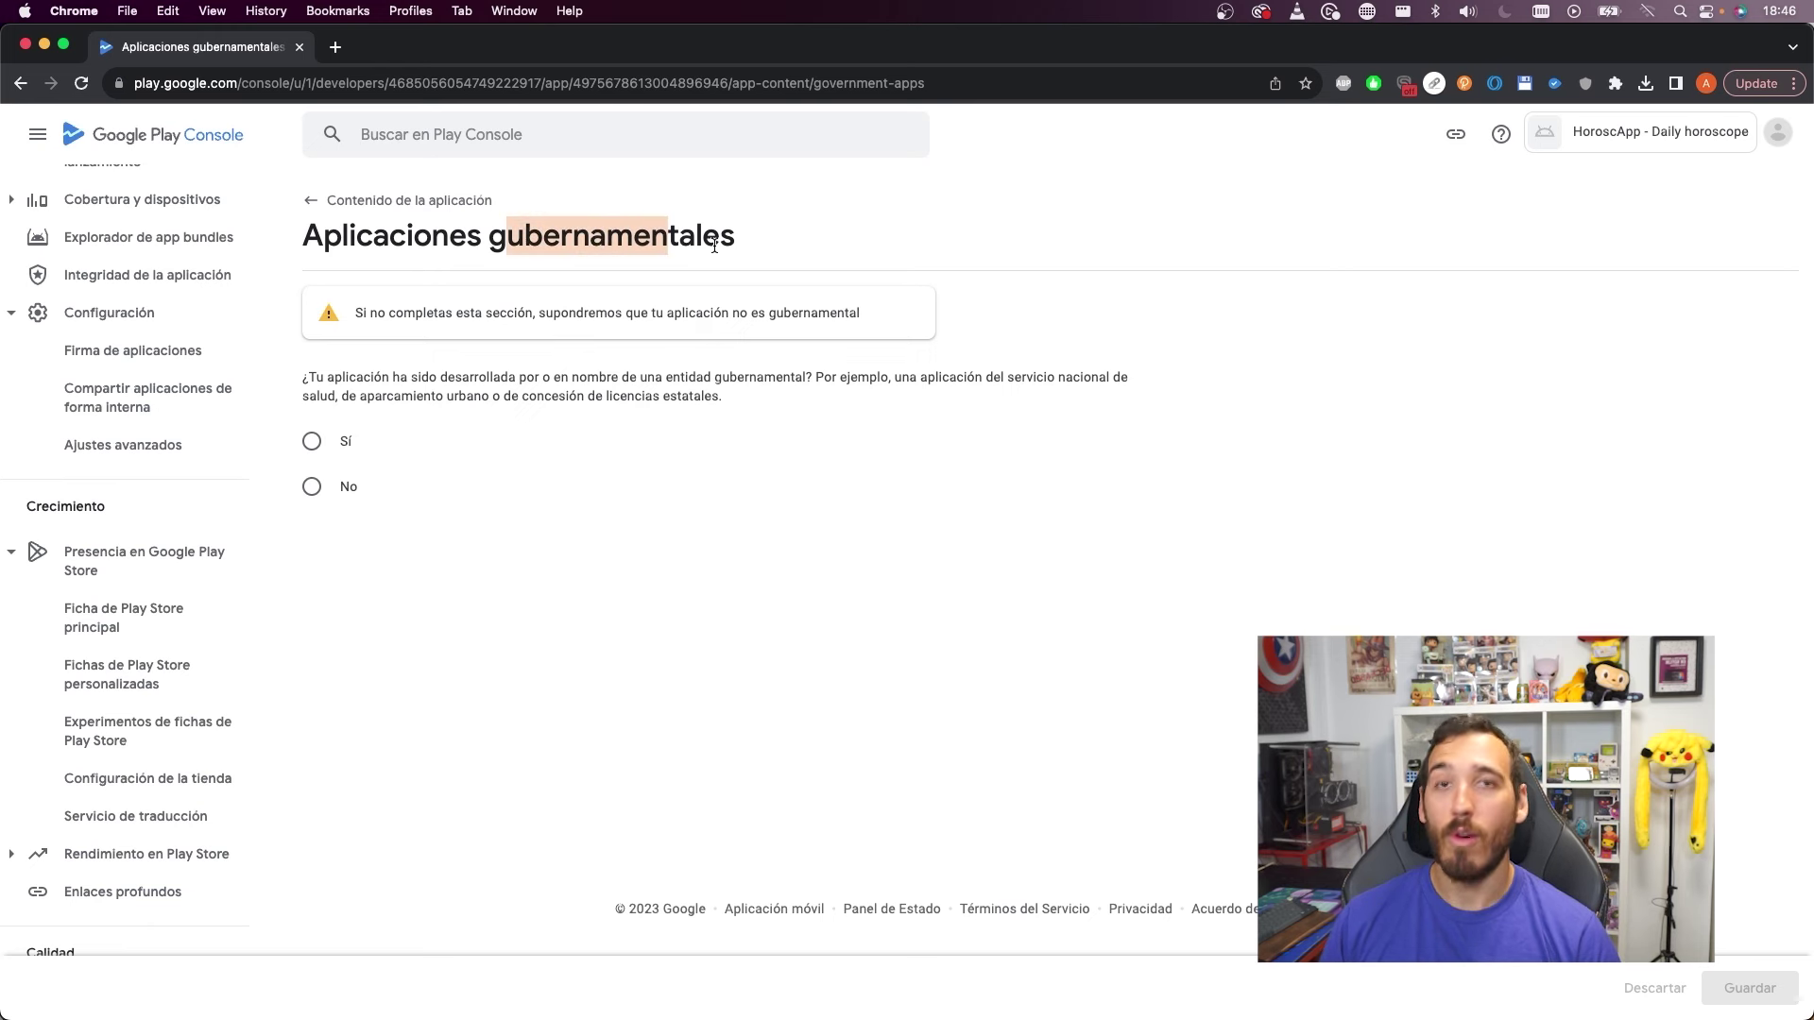
click(311, 487)
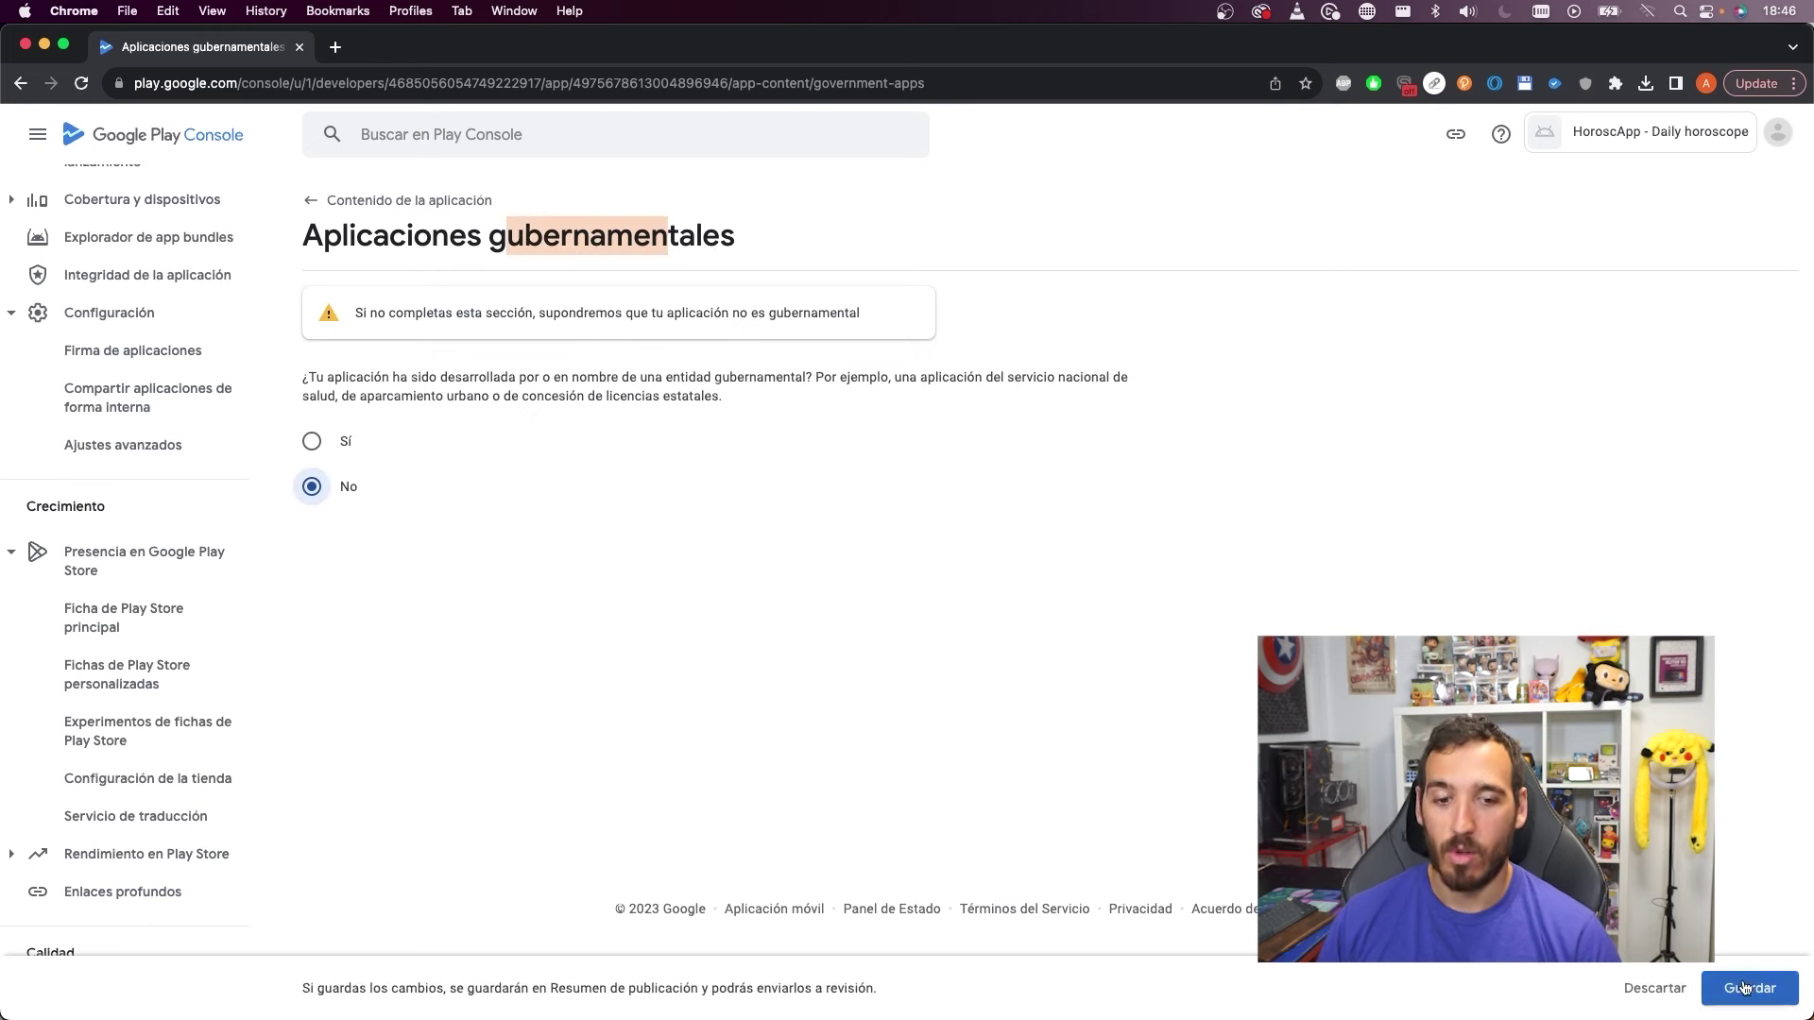
click(1747, 988)
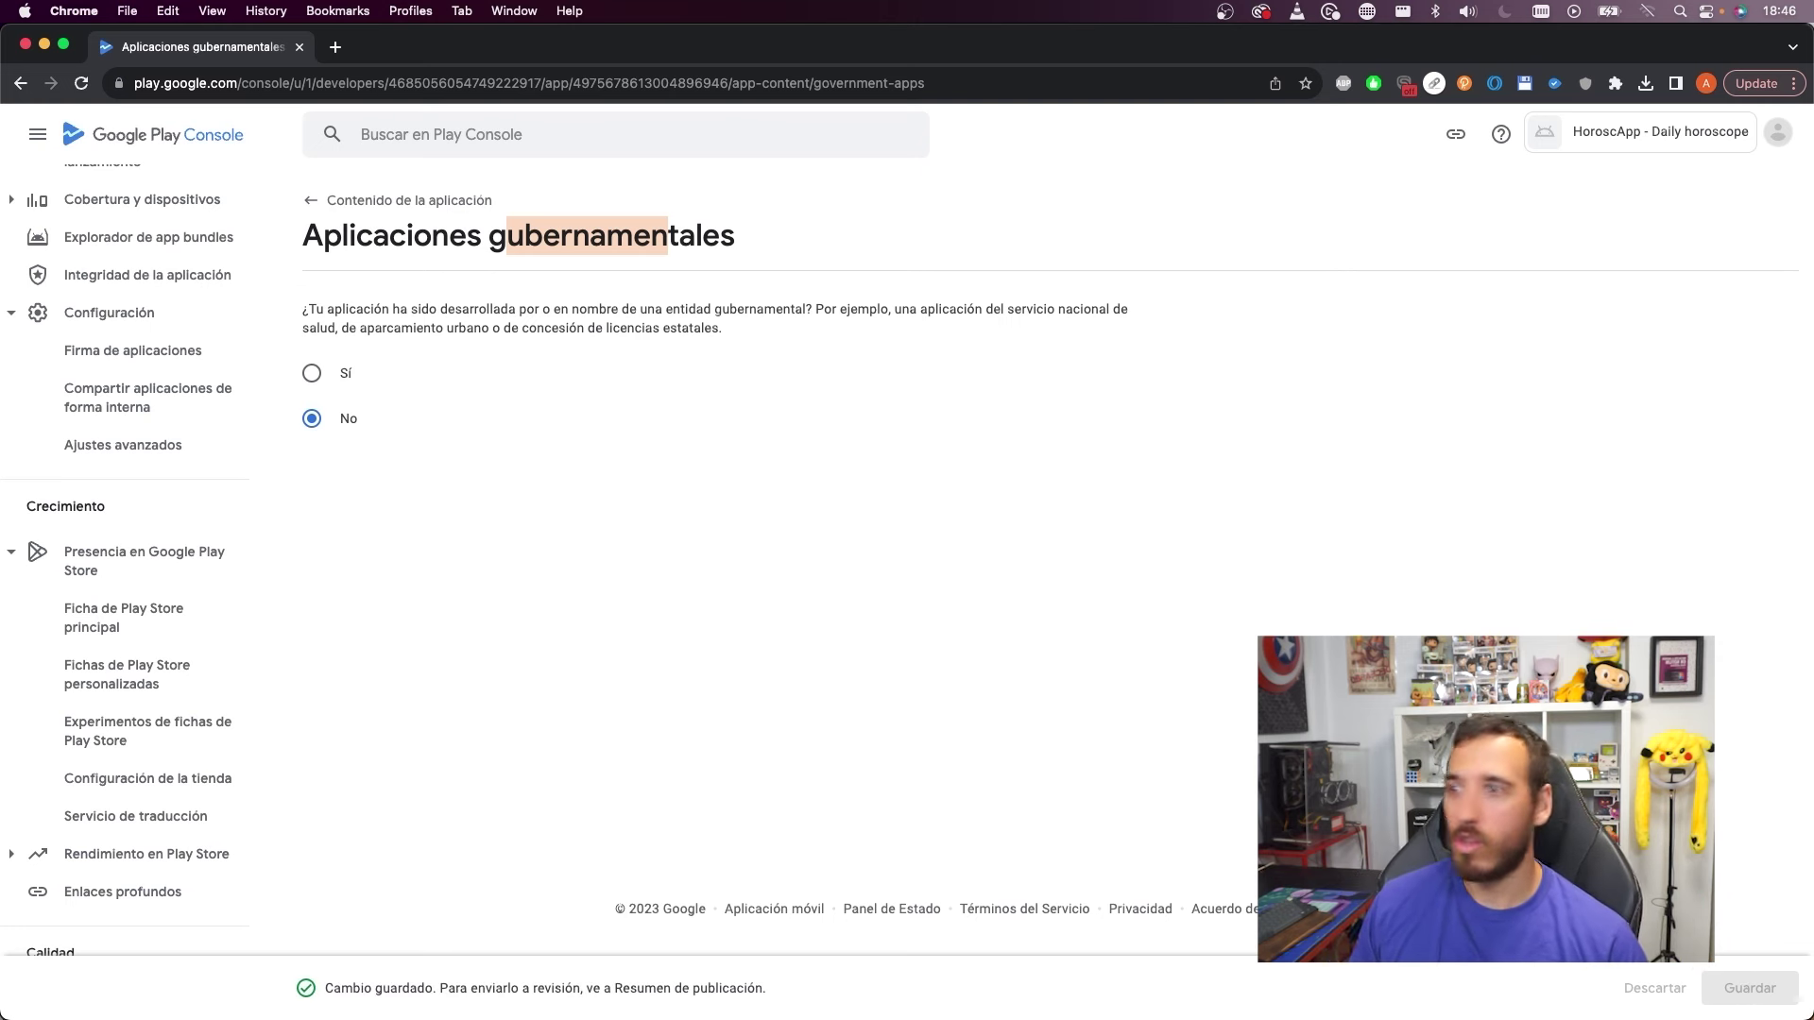
click(387, 201)
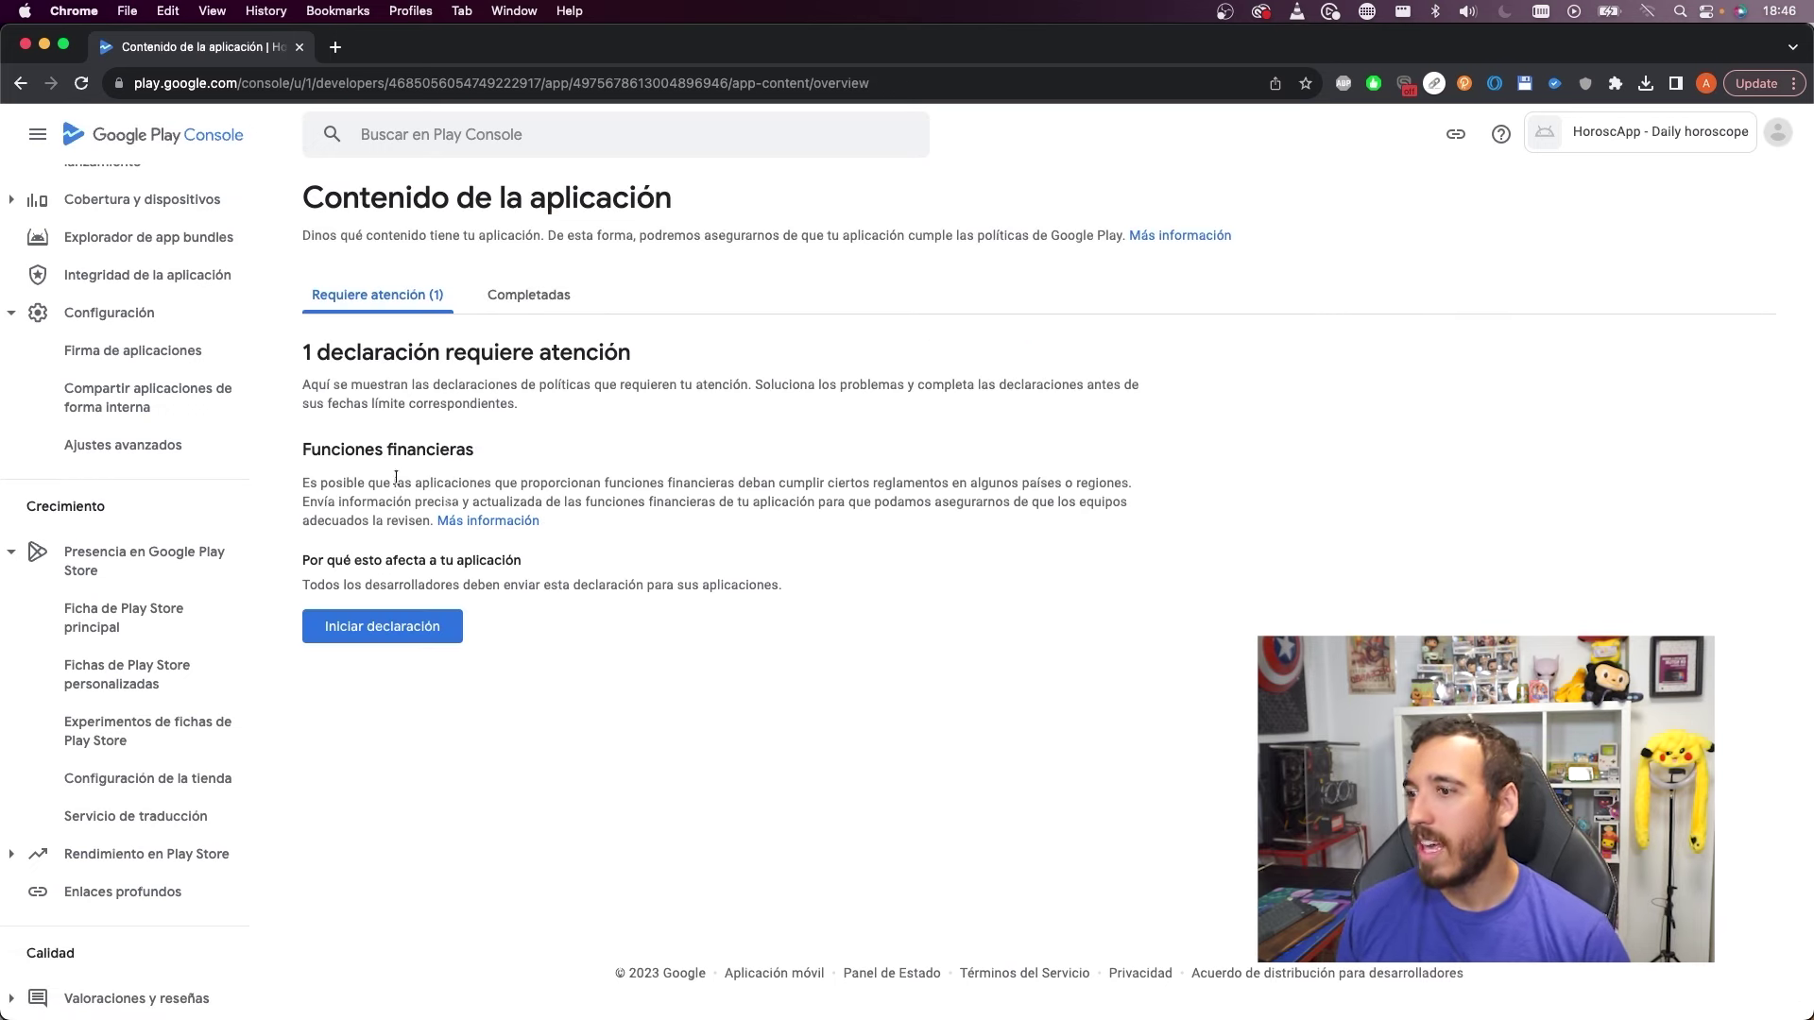
Declare that the app offers no financial features and save the declaration
drag(330, 451, 619, 474)
click(416, 625)
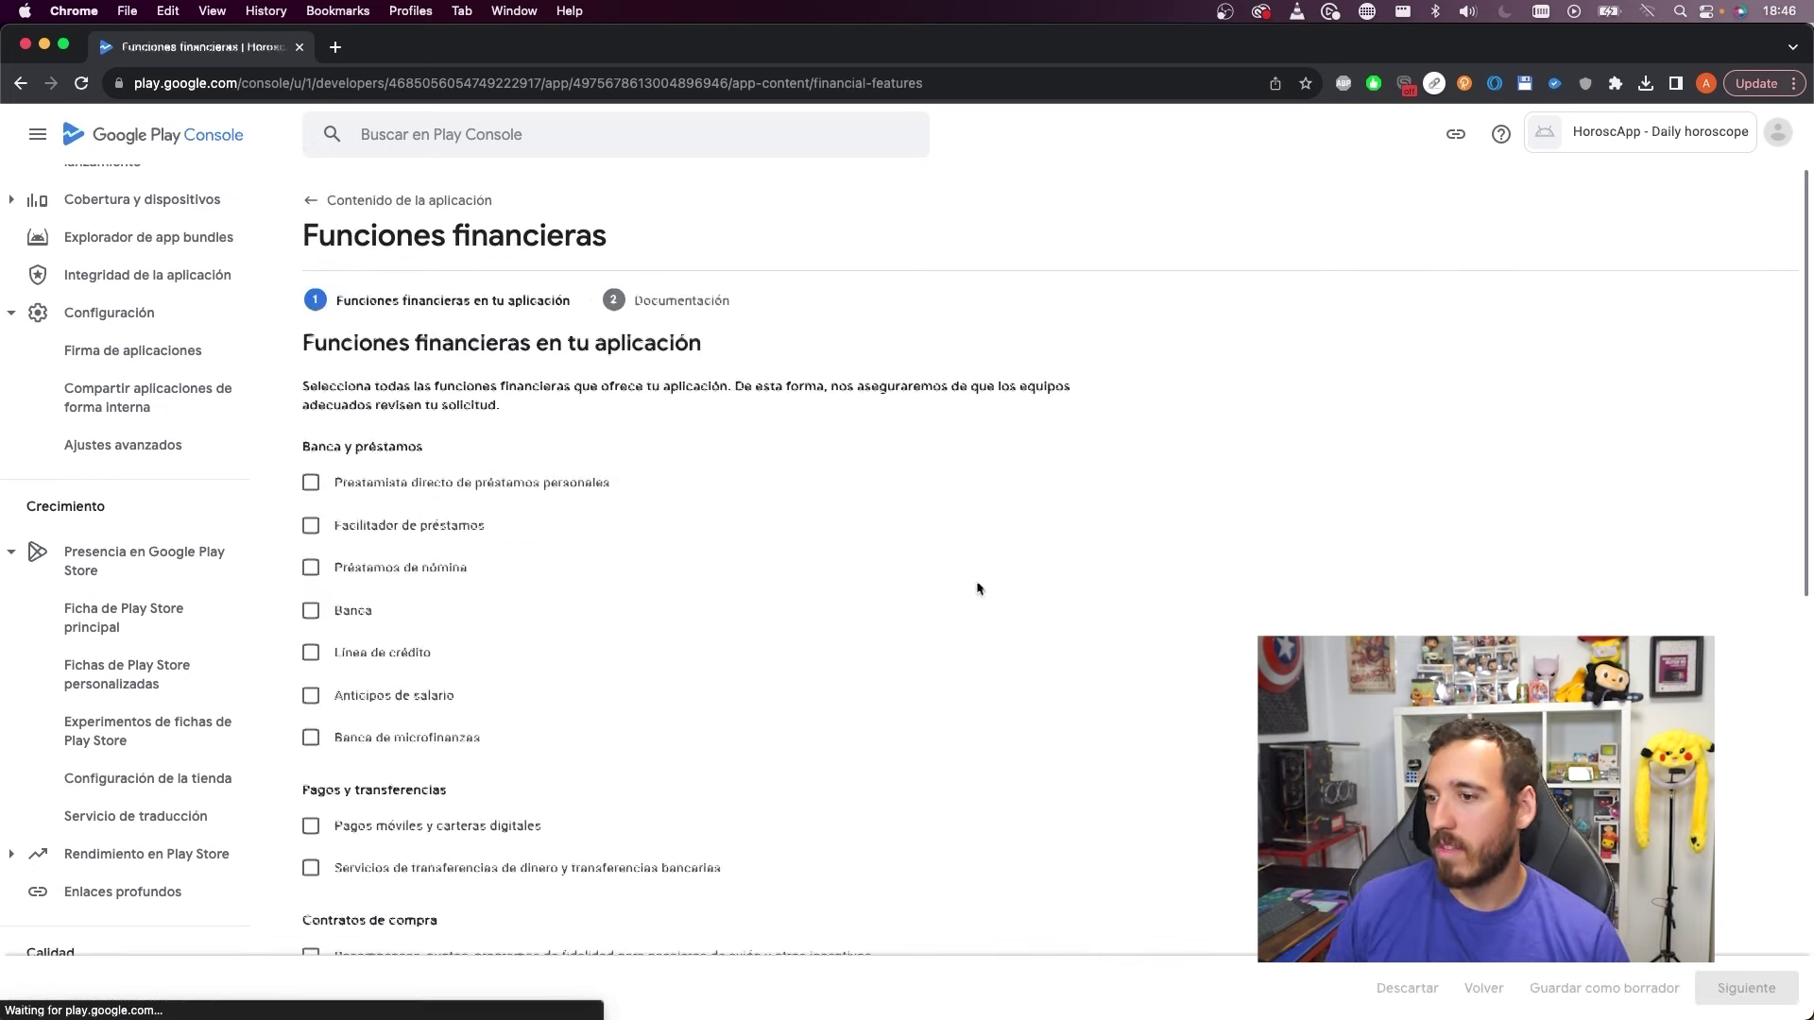
scroll(498, 467, down, 1)
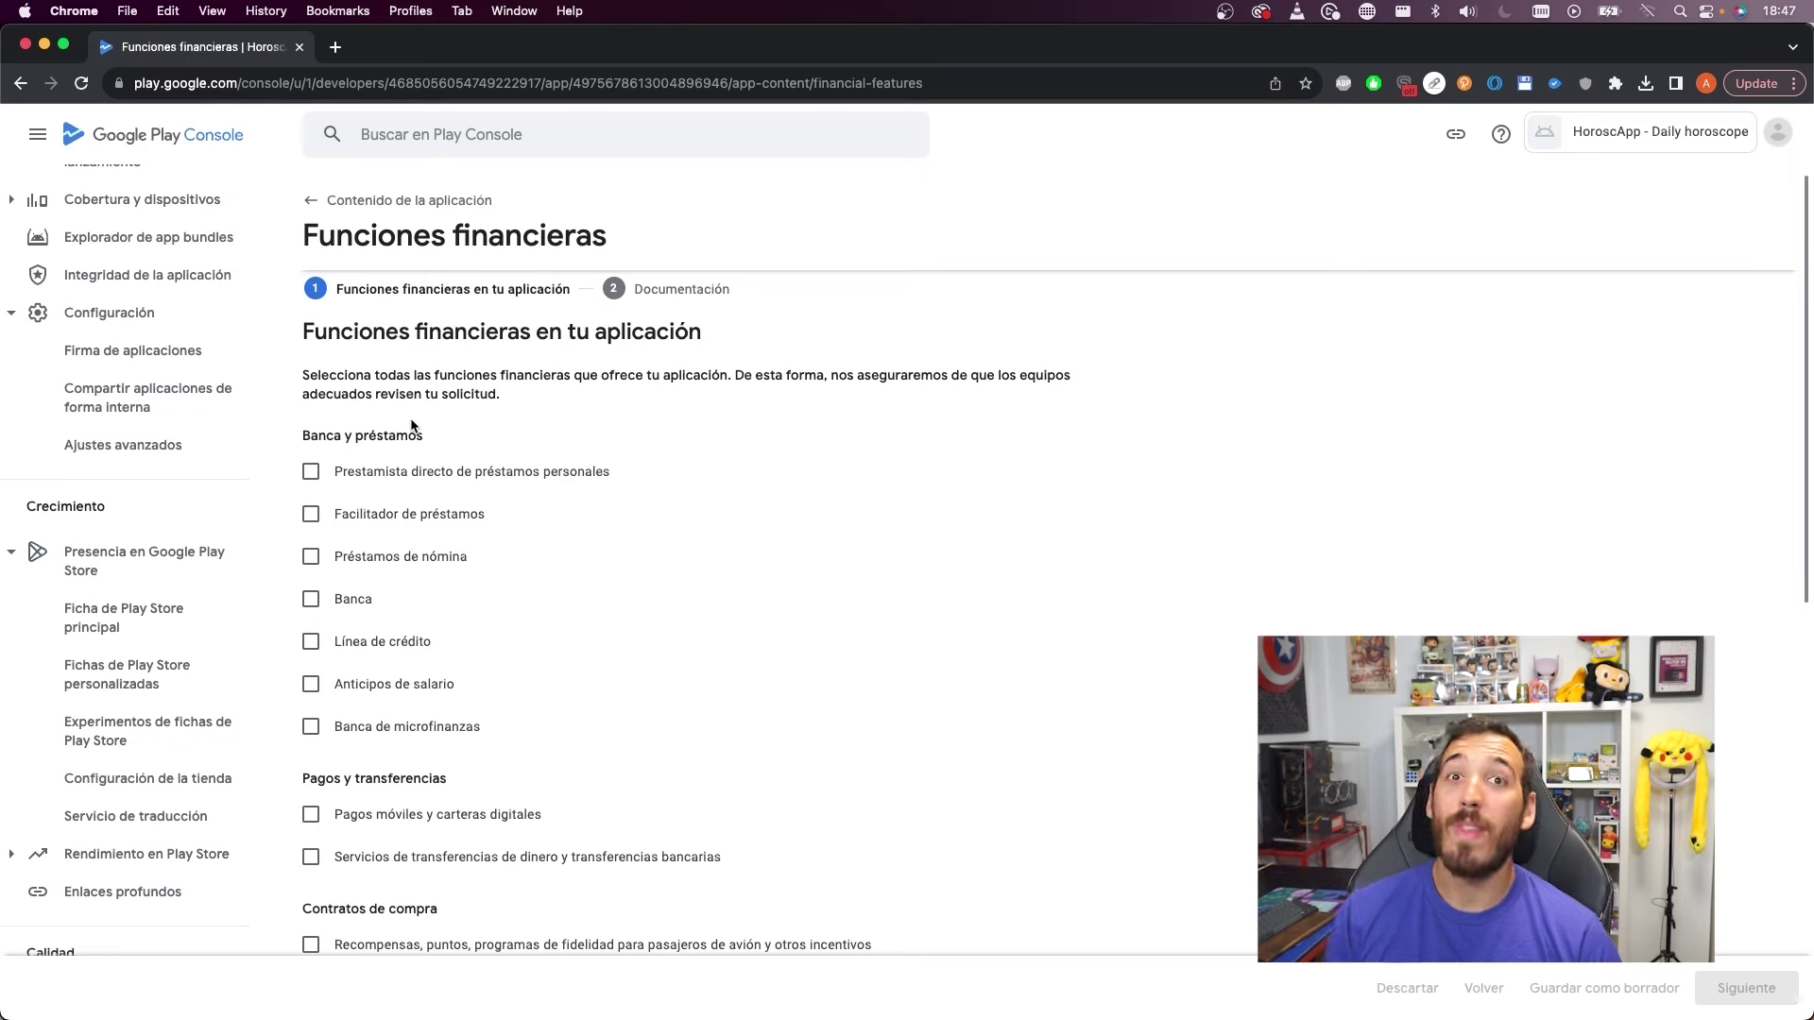
scroll(420, 444, down, 4)
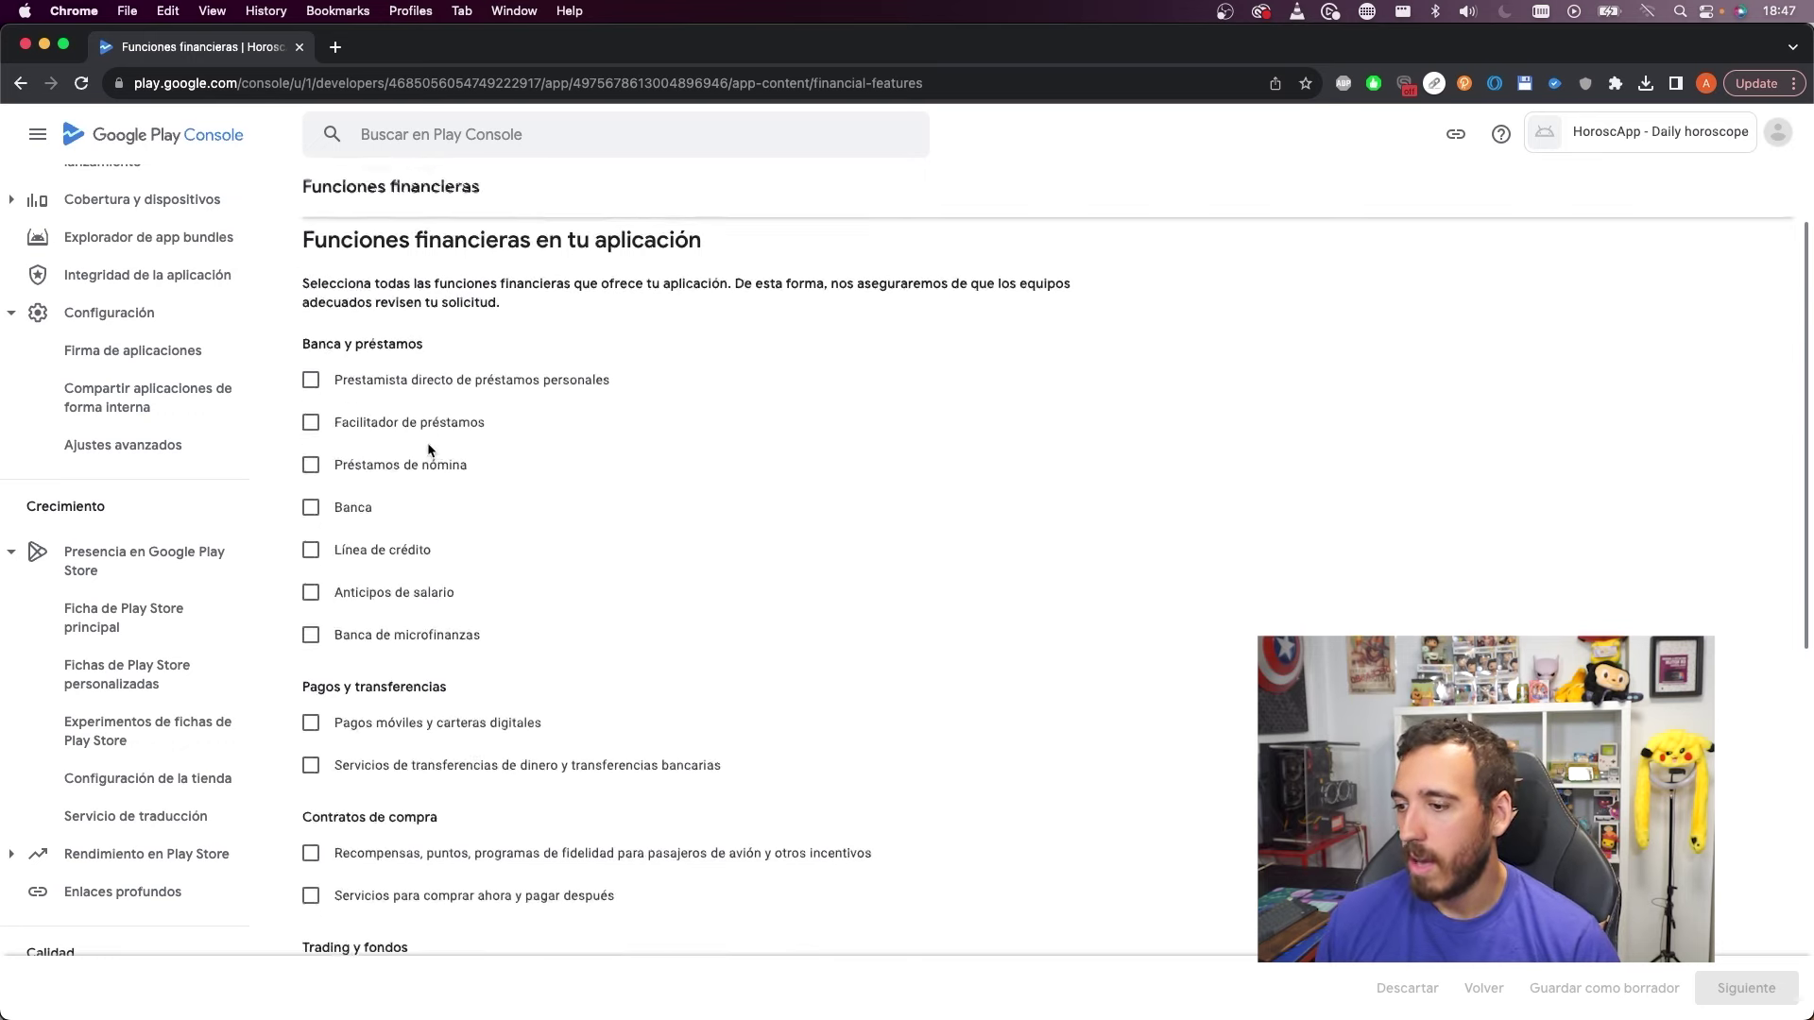
scroll(557, 468, down, 15)
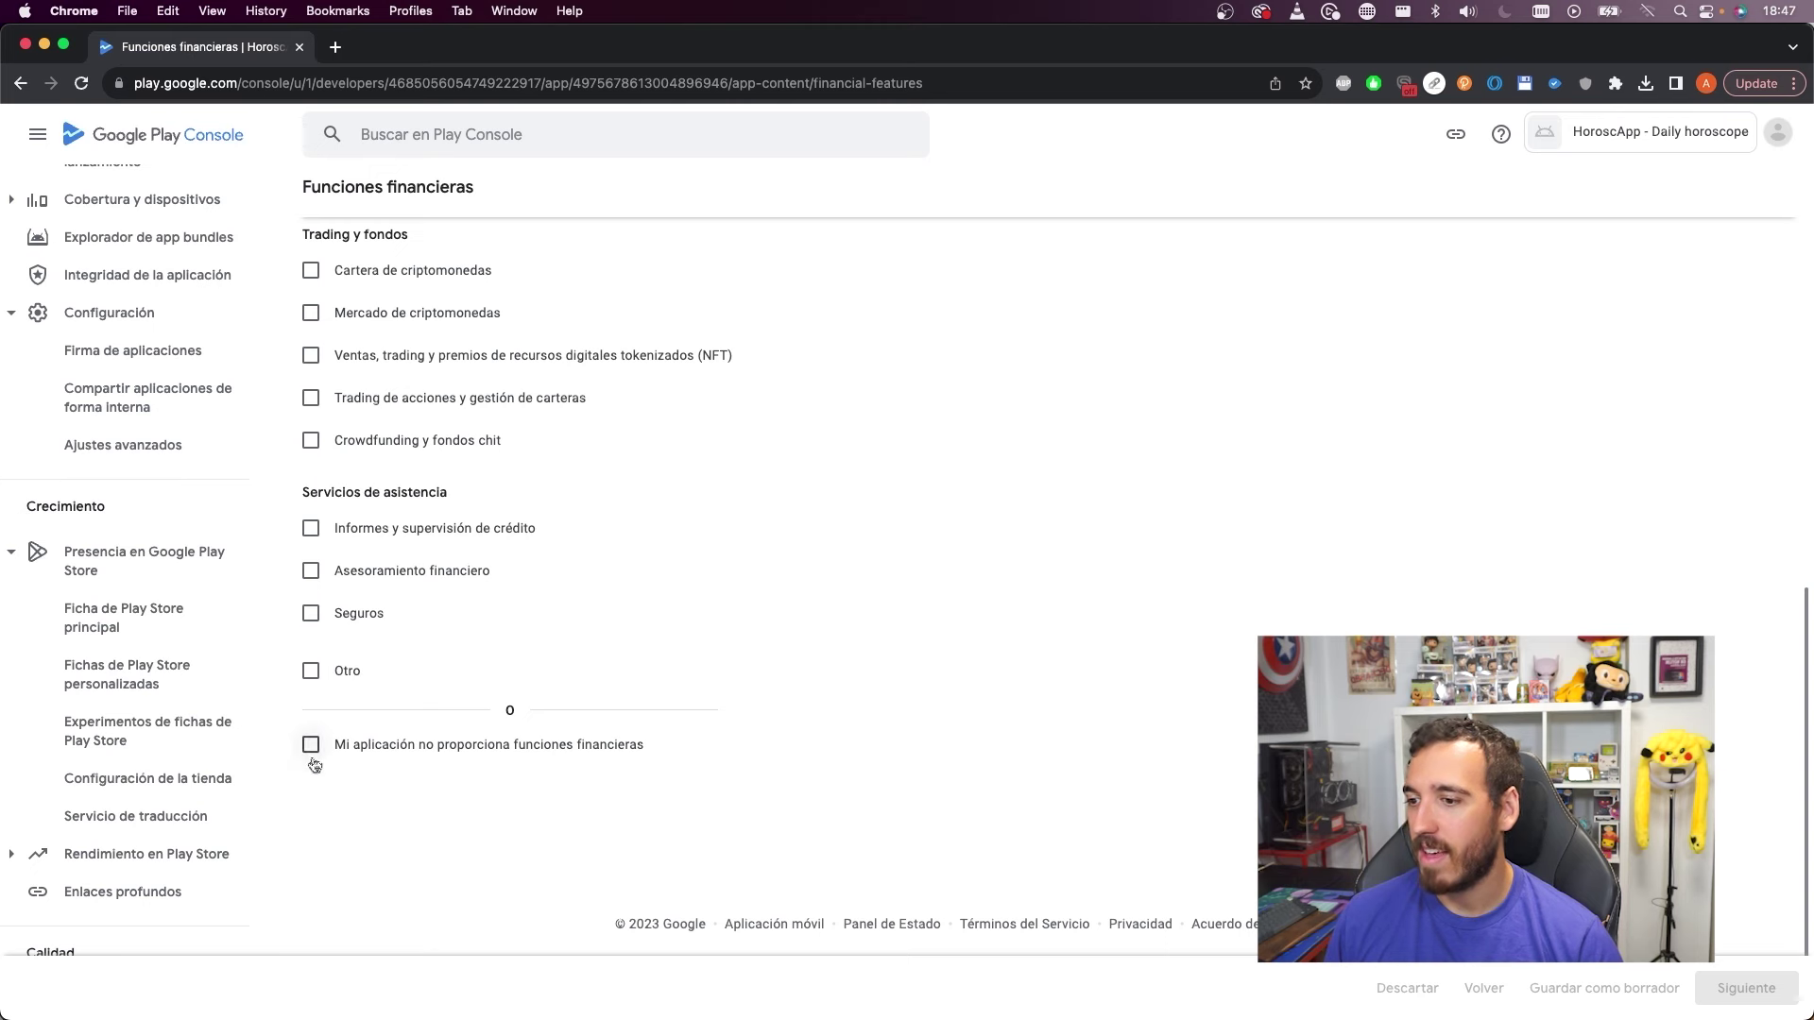
click(311, 745)
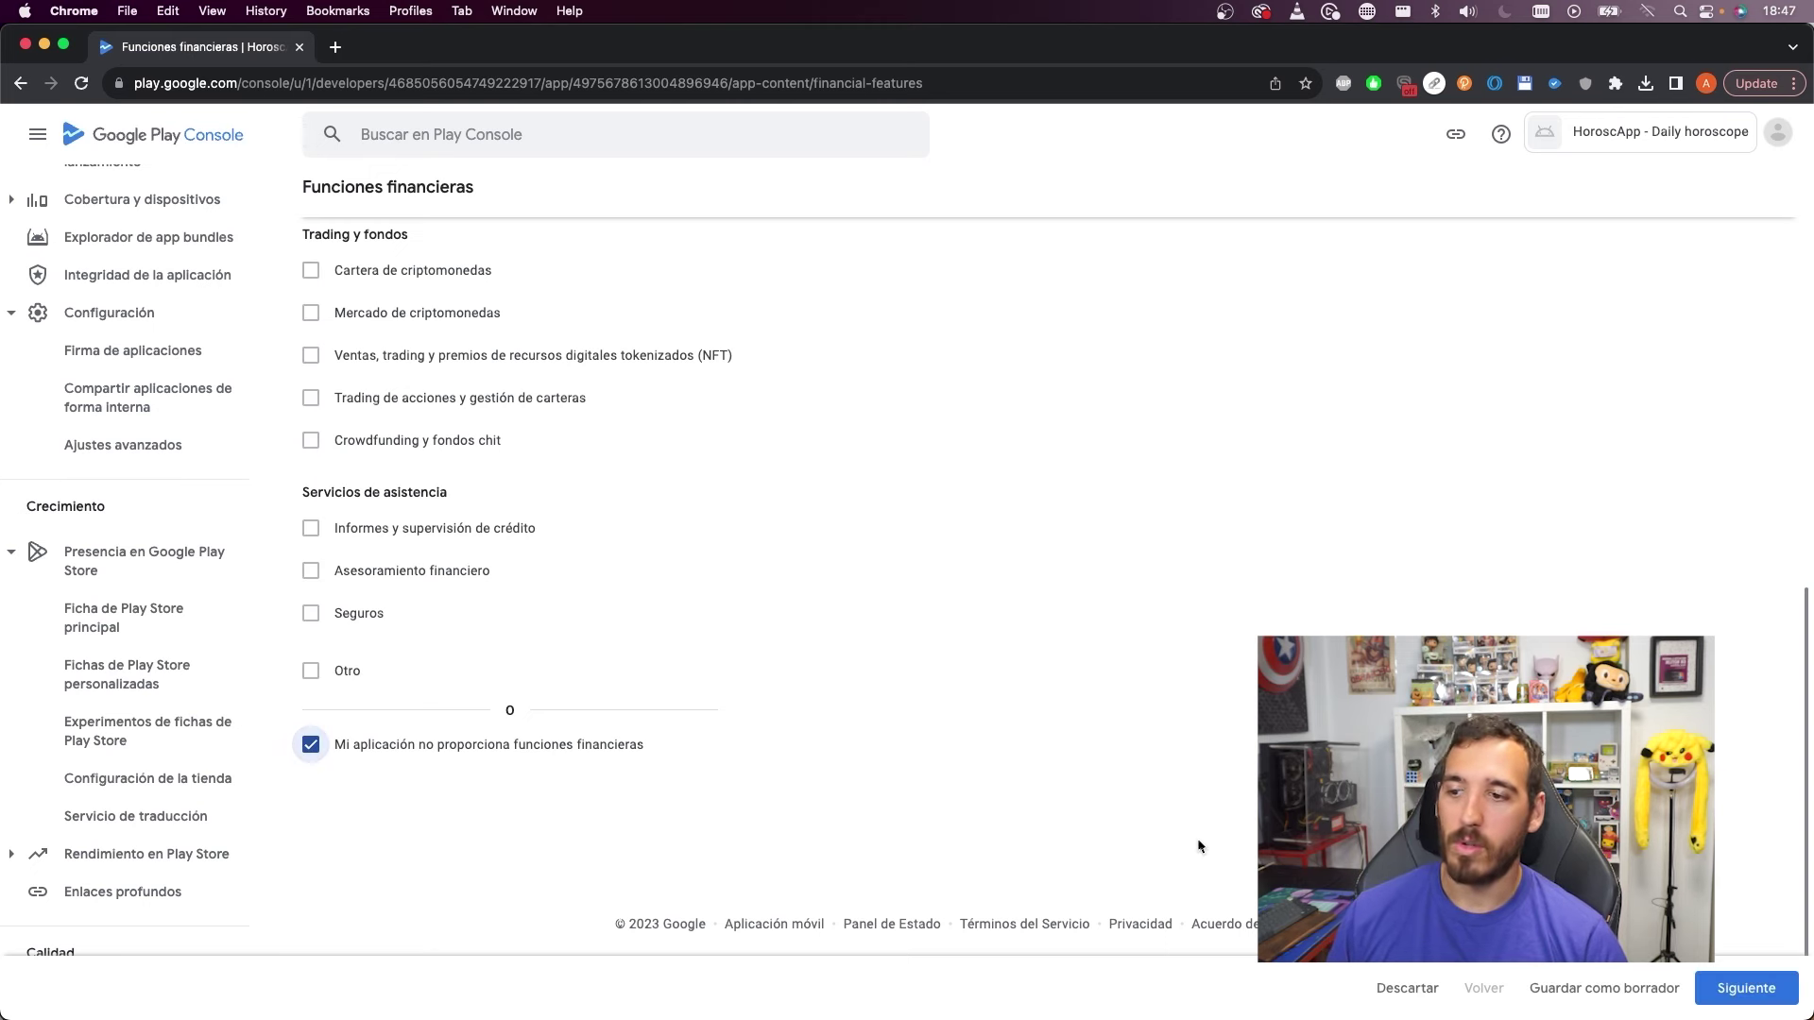
click(1746, 988)
click(1750, 989)
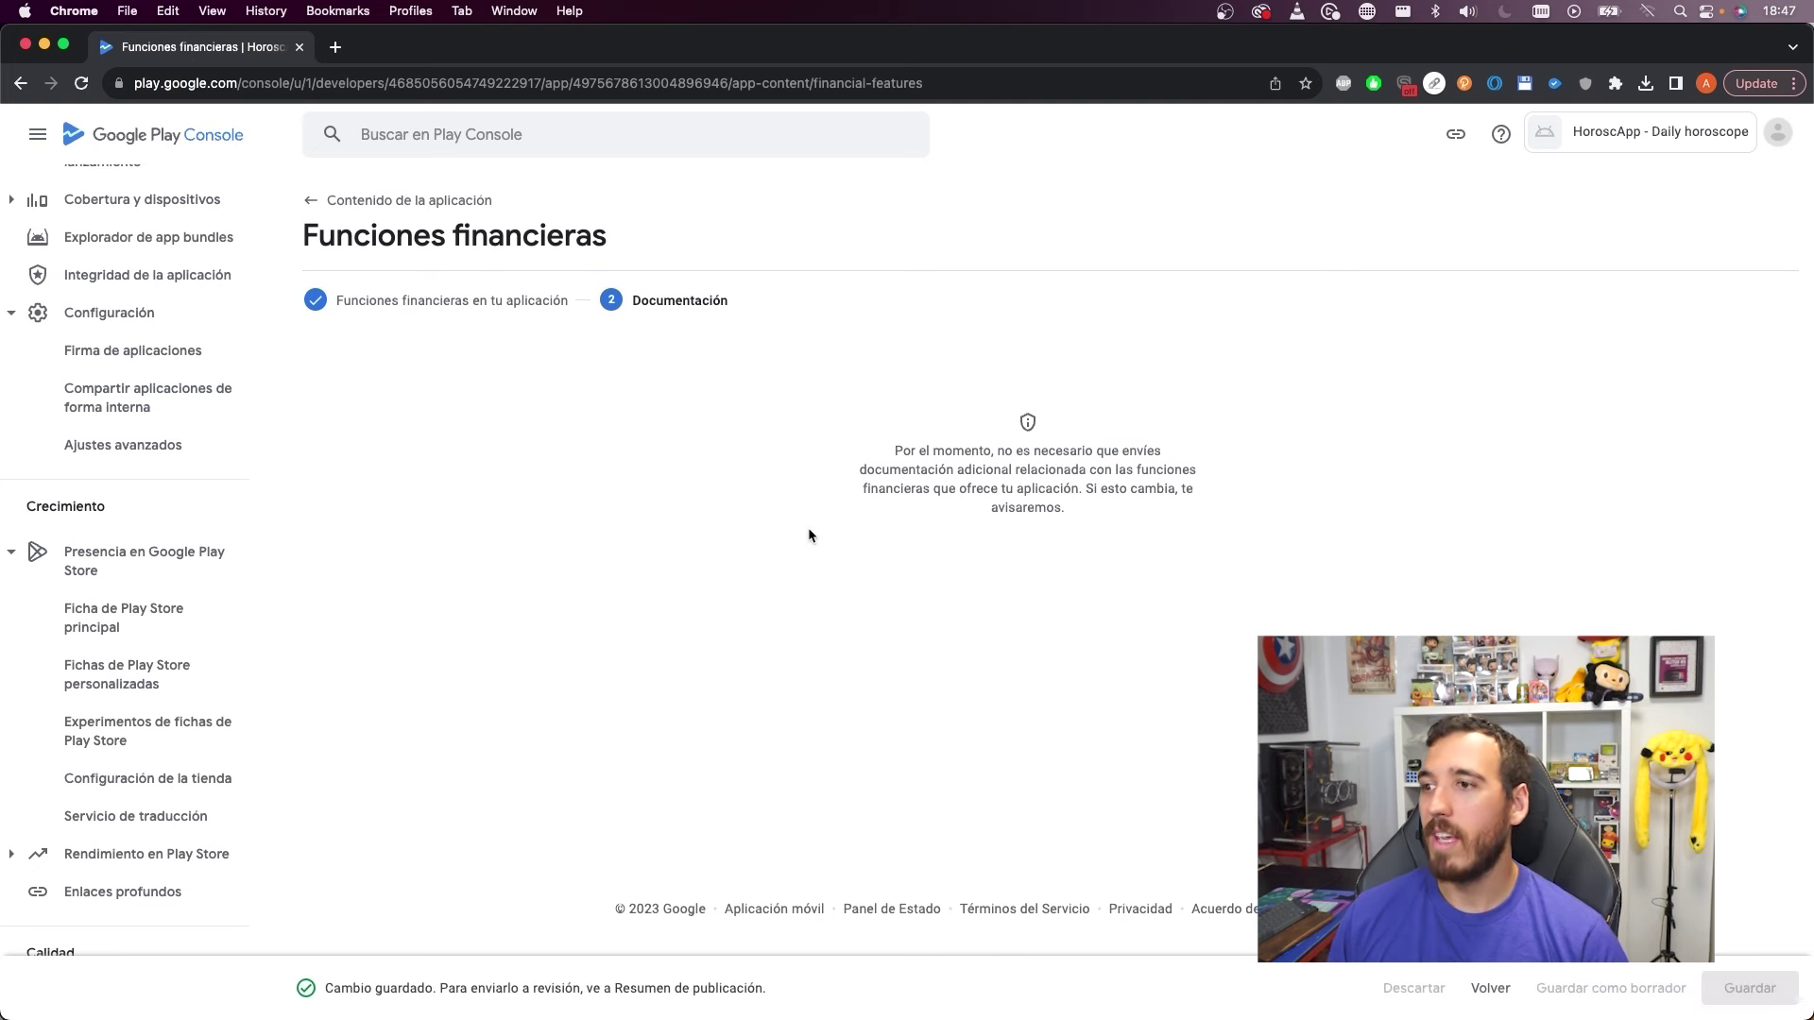
click(439, 202)
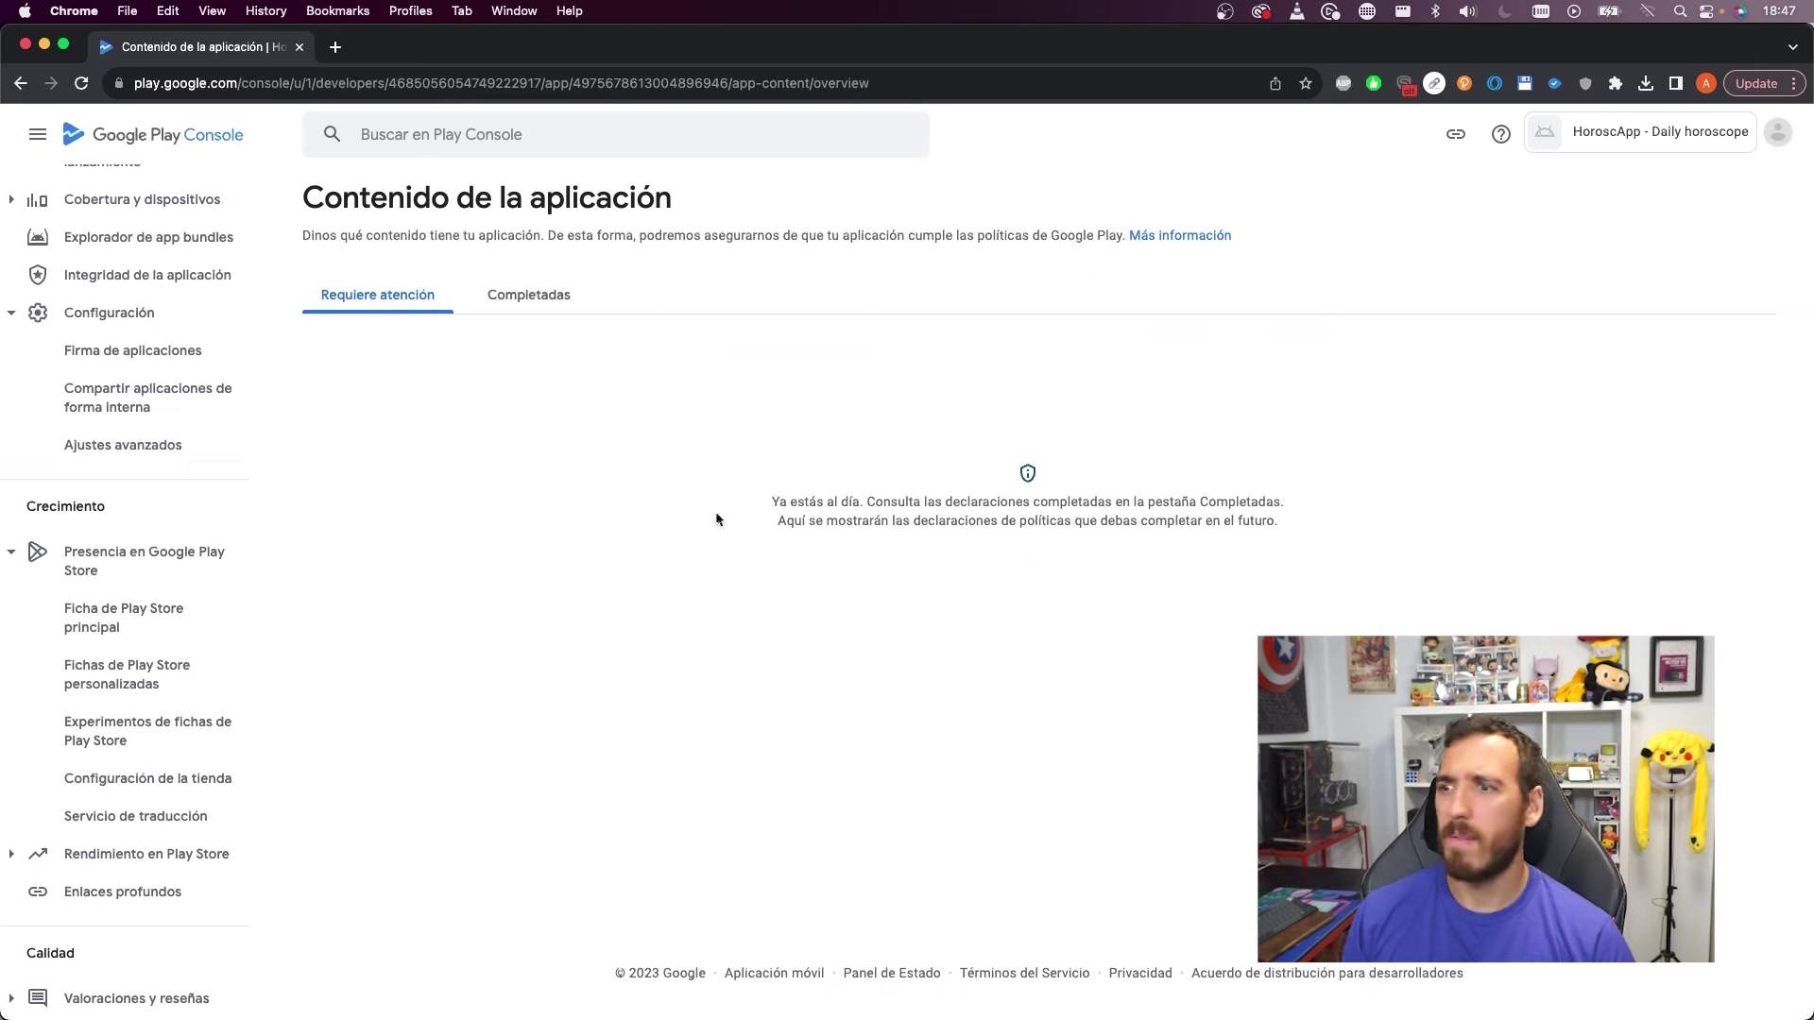
Make the production track available in all 177 countries and regions
click(133, 503)
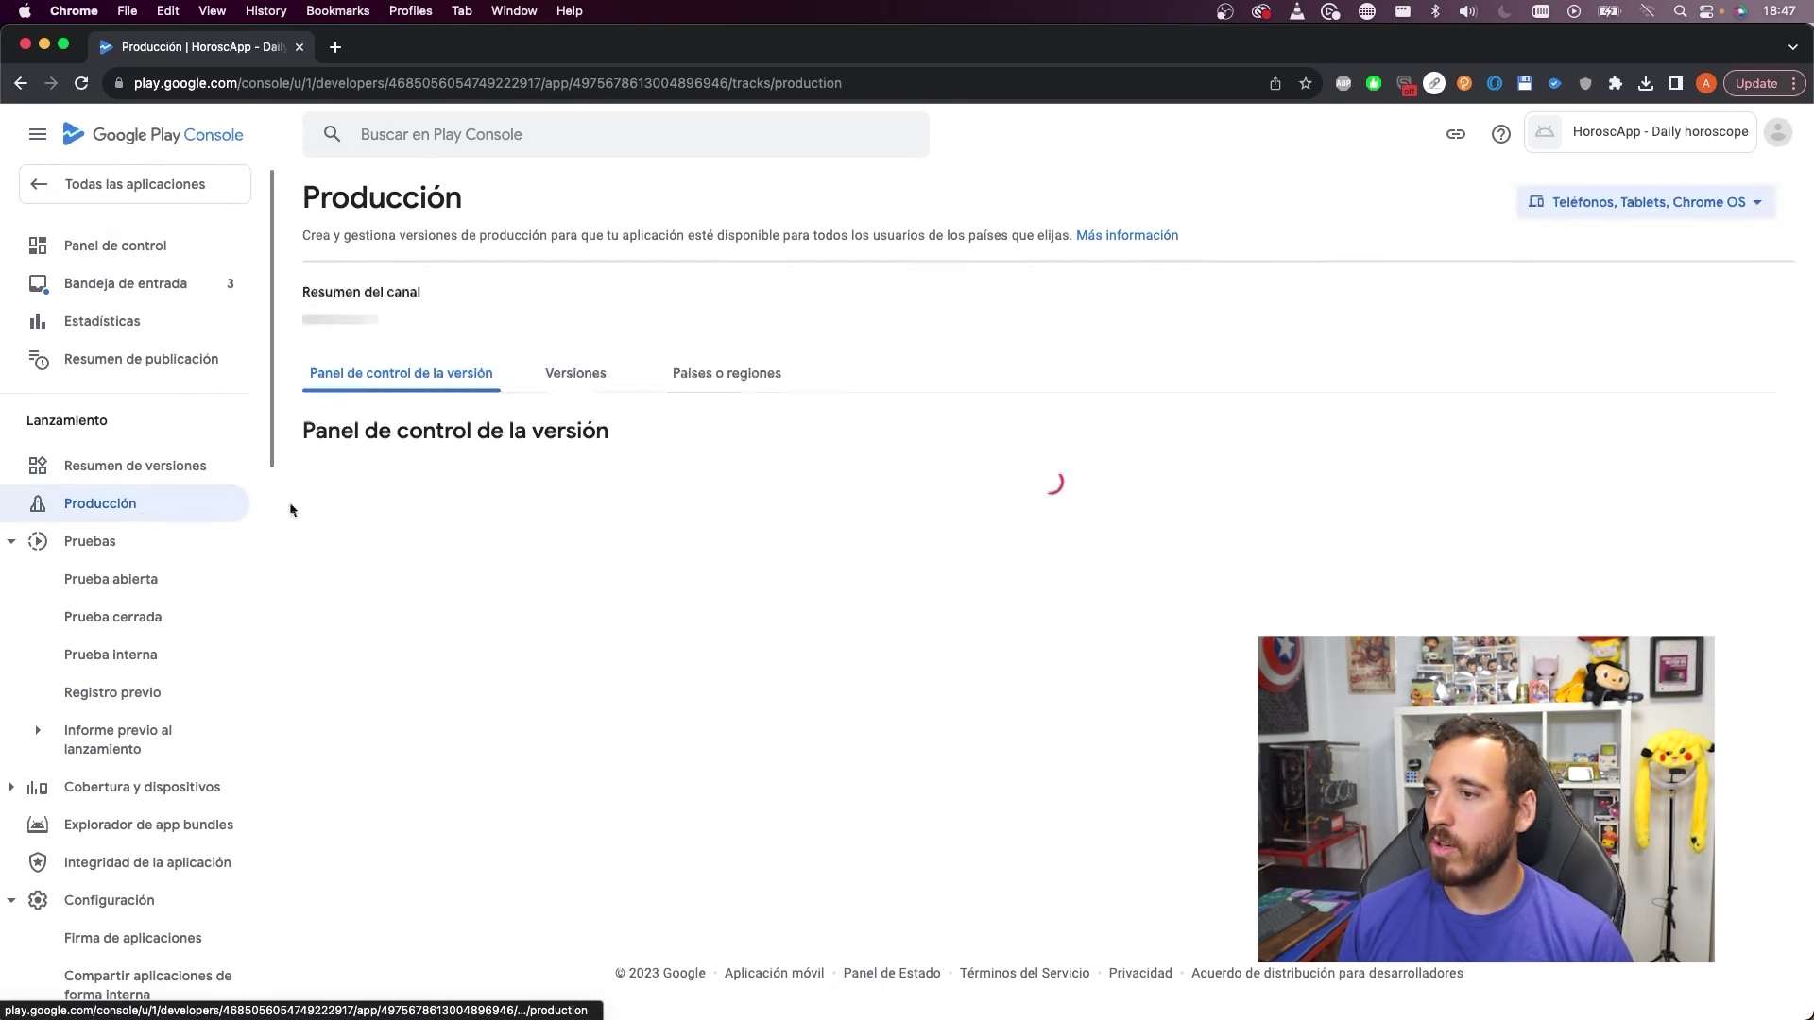
click(575, 382)
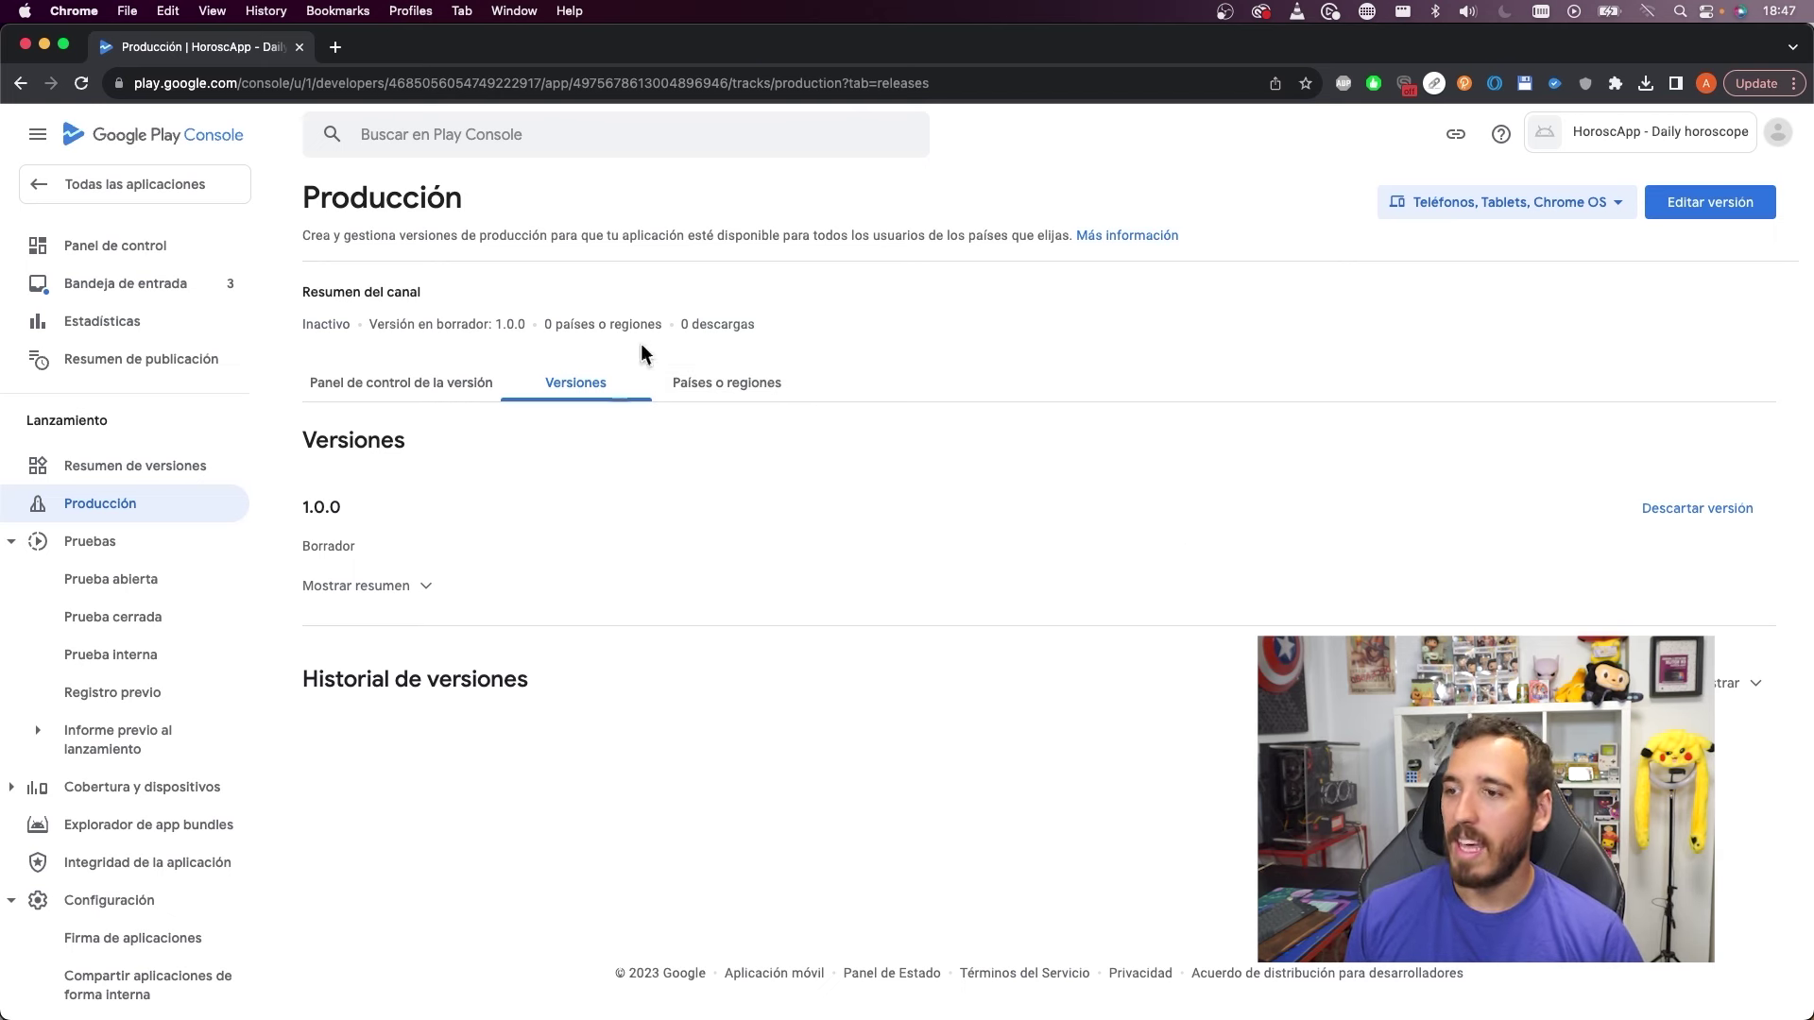
click(679, 388)
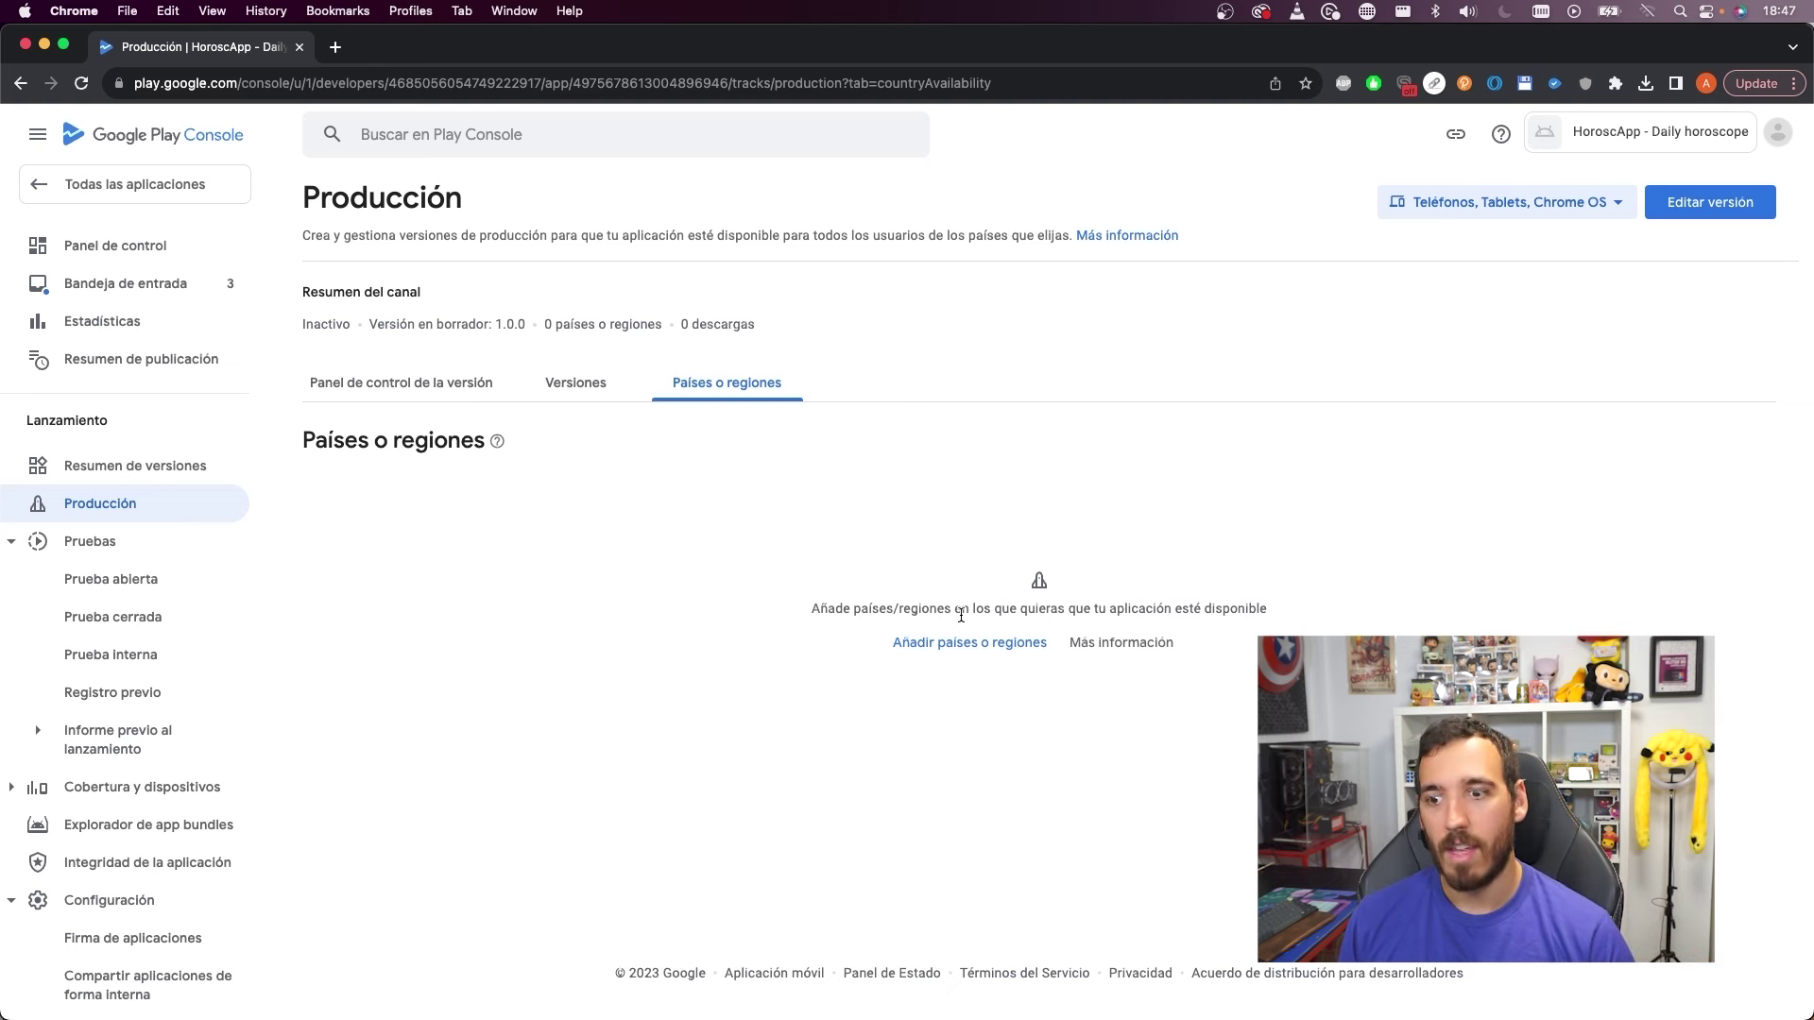
click(947, 644)
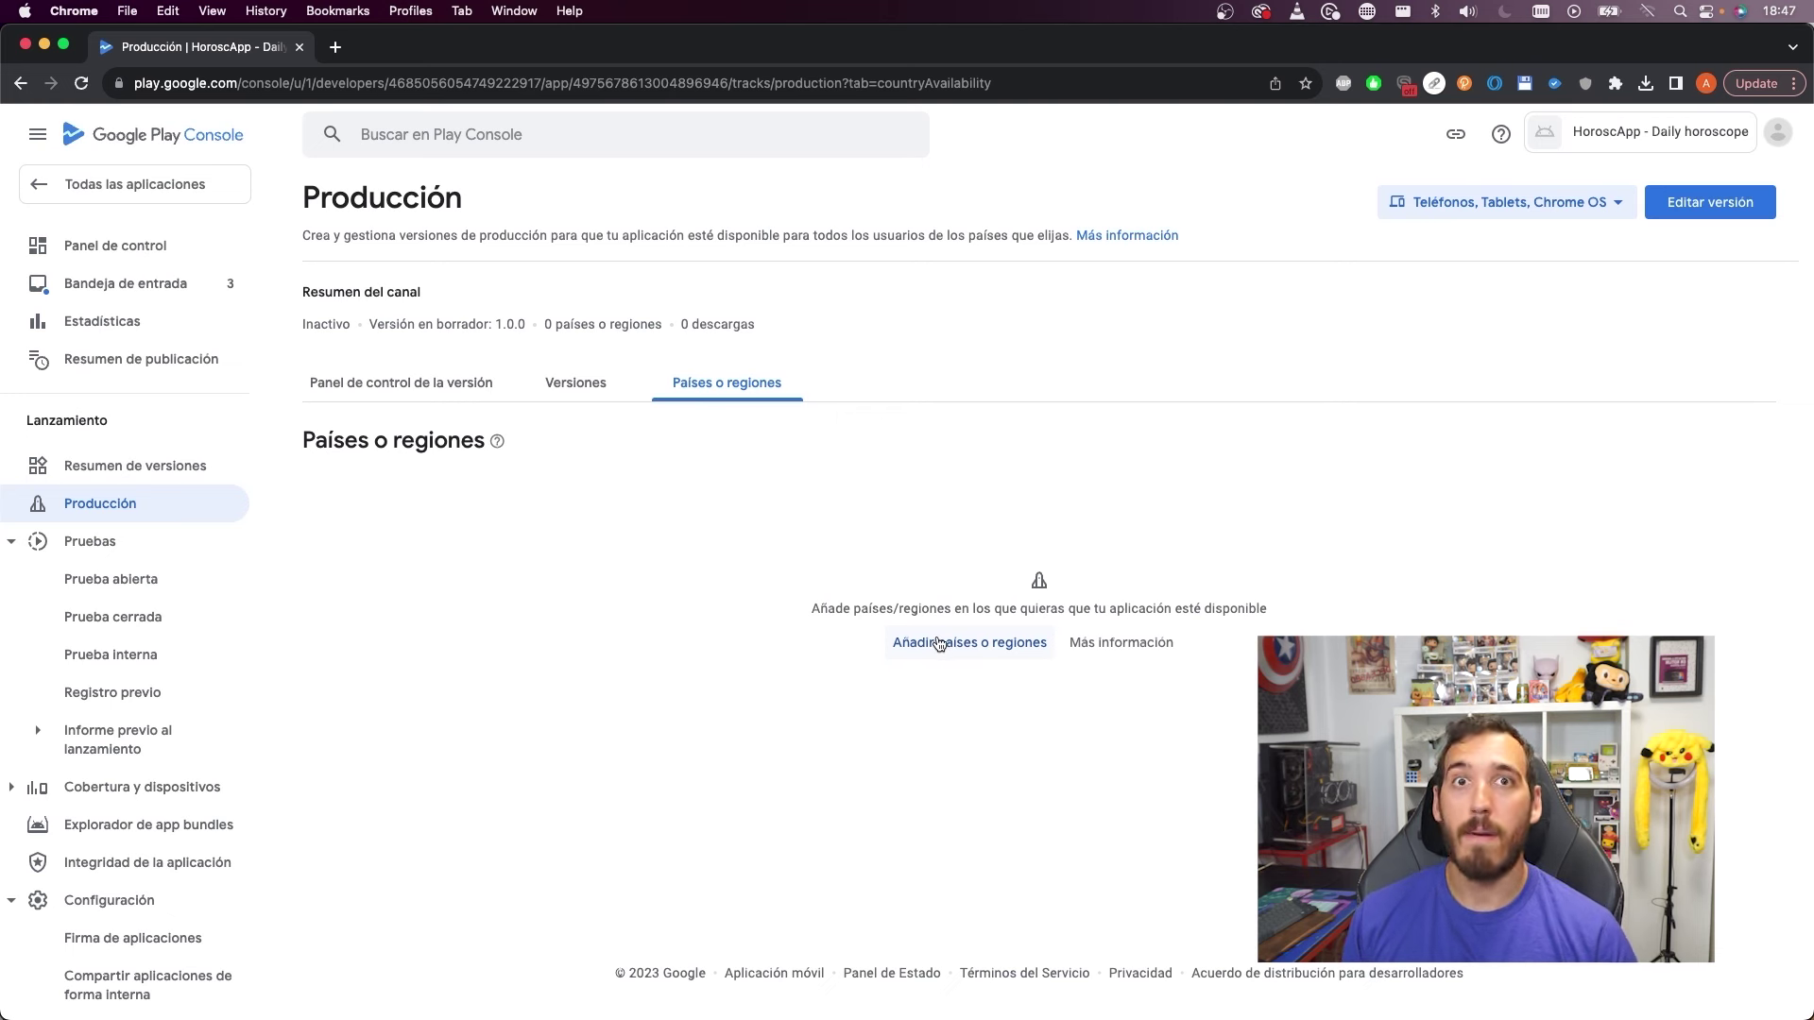
click(938, 644)
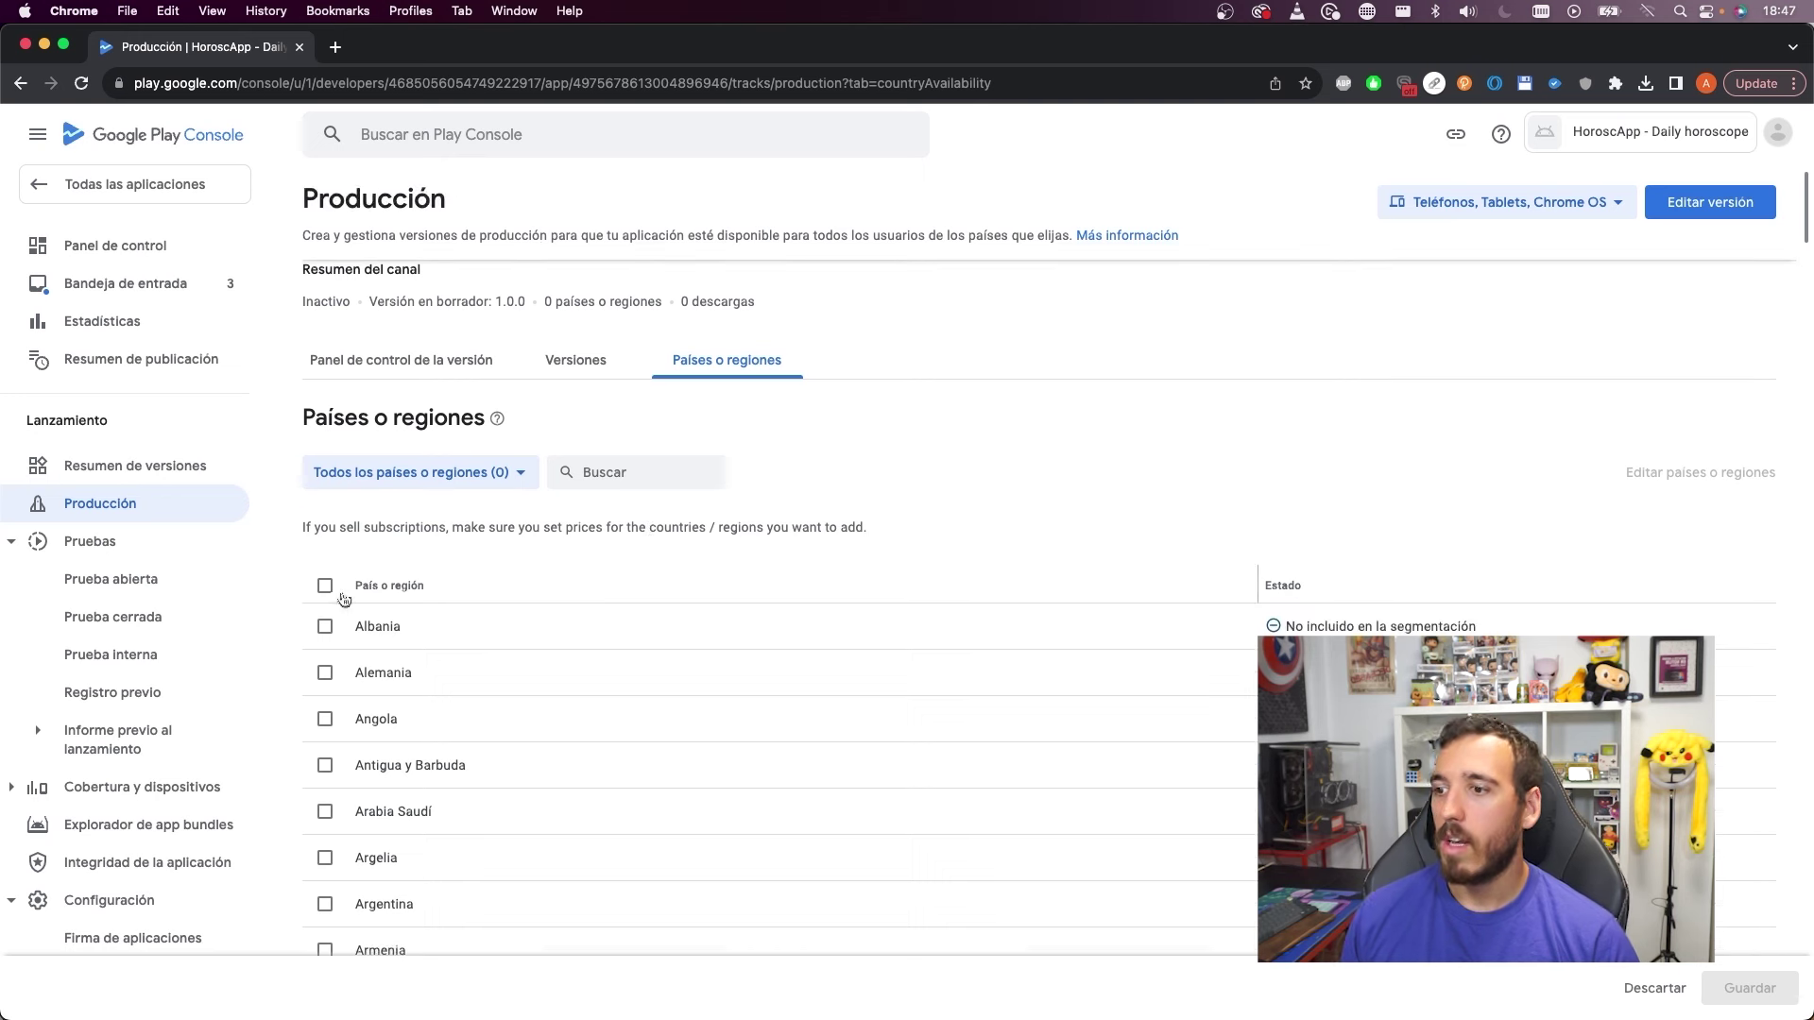
click(326, 587)
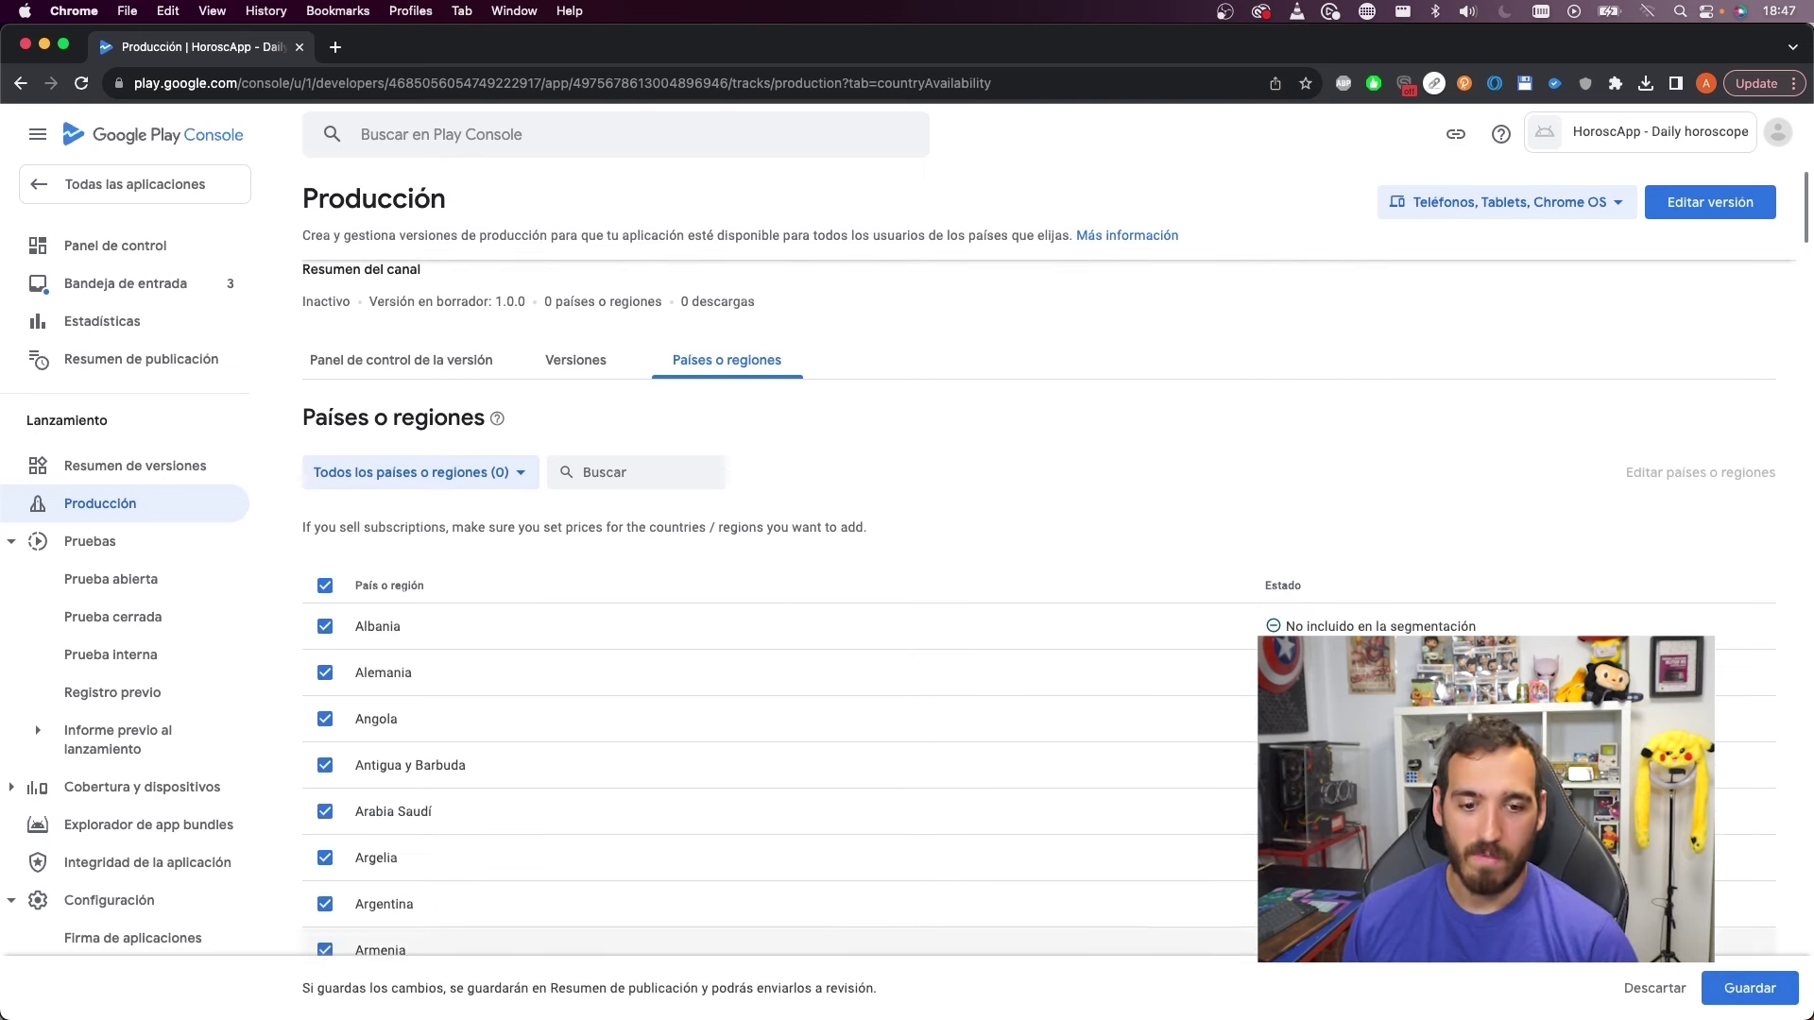
click(1750, 988)
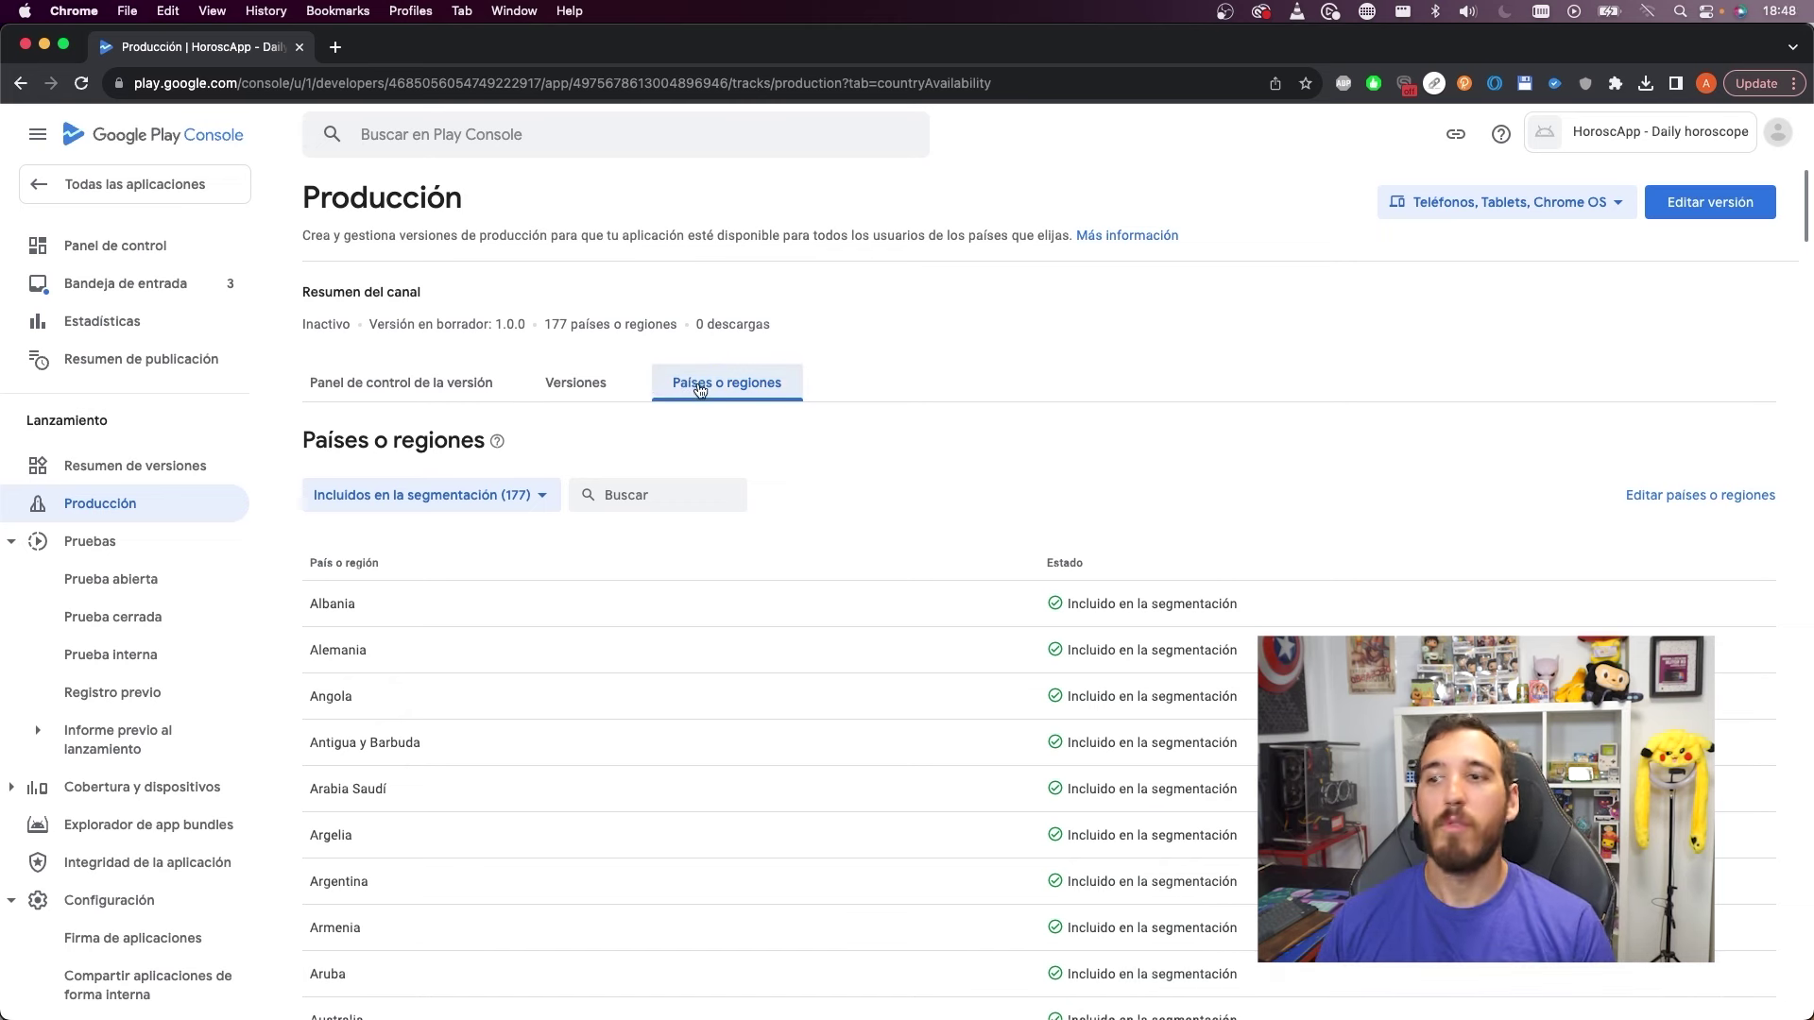
click(578, 383)
click(1712, 204)
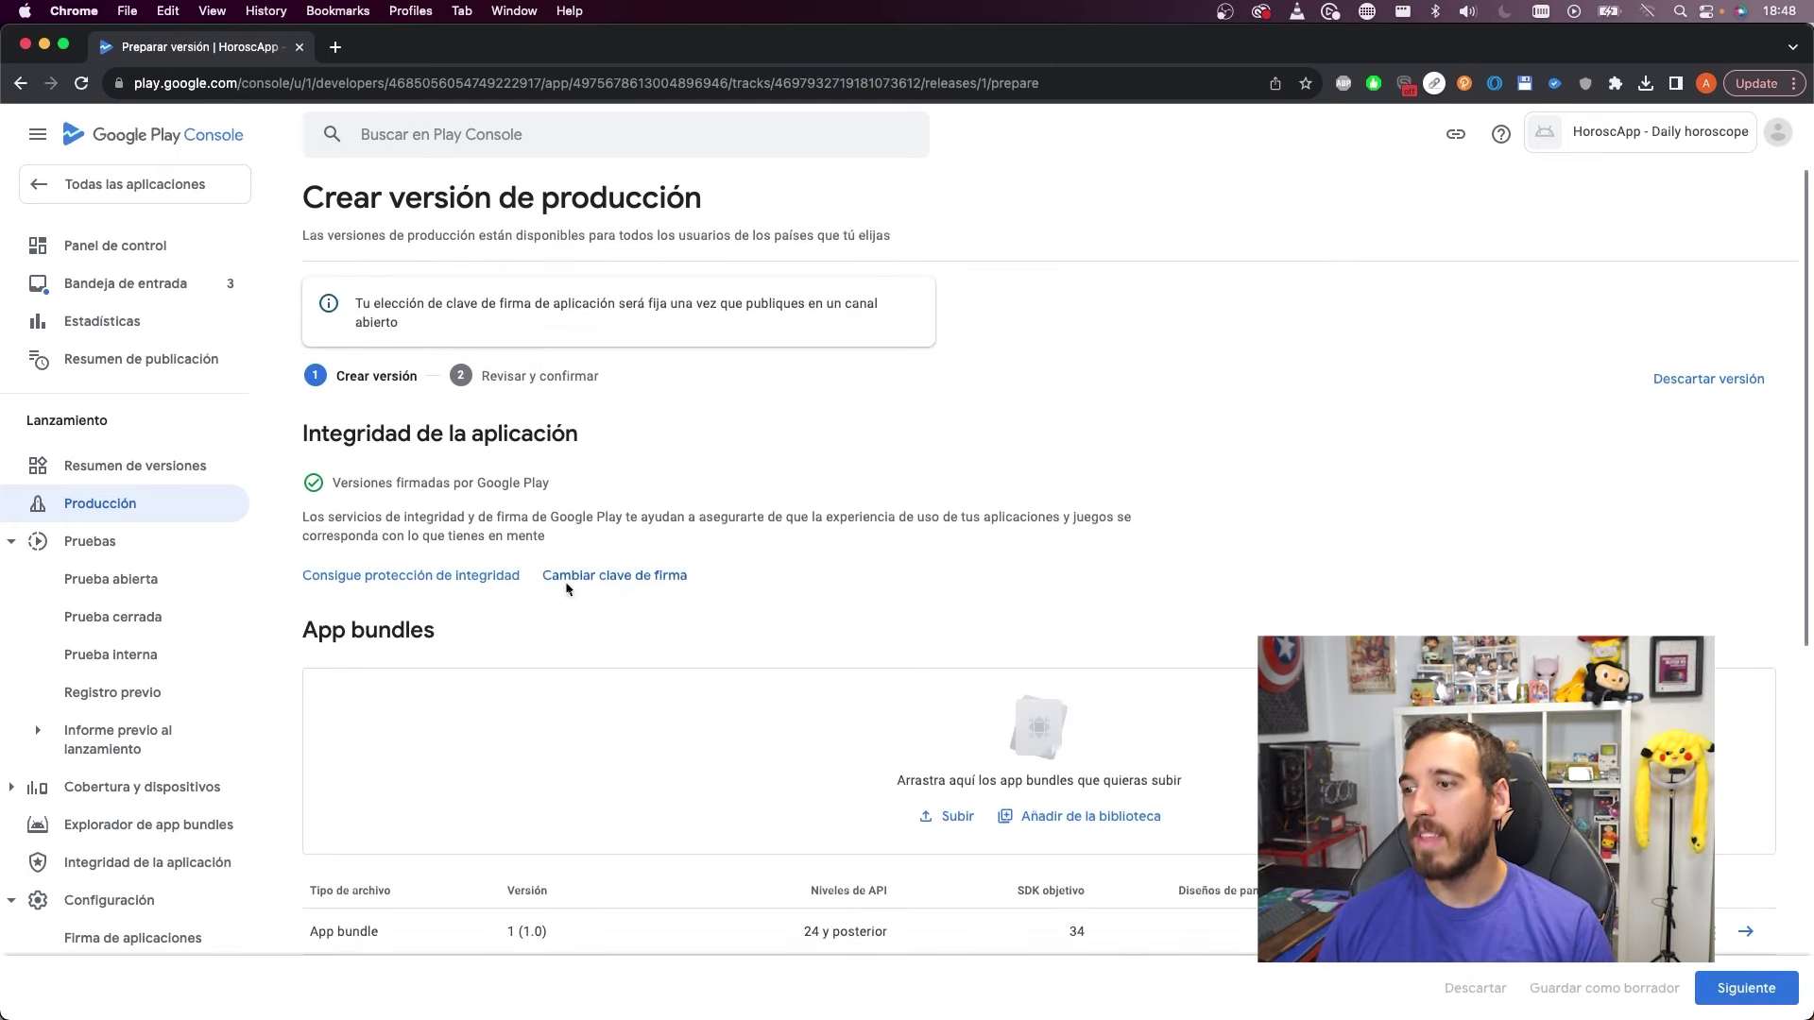
Review the 1.0.0 release, expand its 2 errors and go to the dashboard's pending tasks
scroll(895, 443, down, 3)
click(1745, 988)
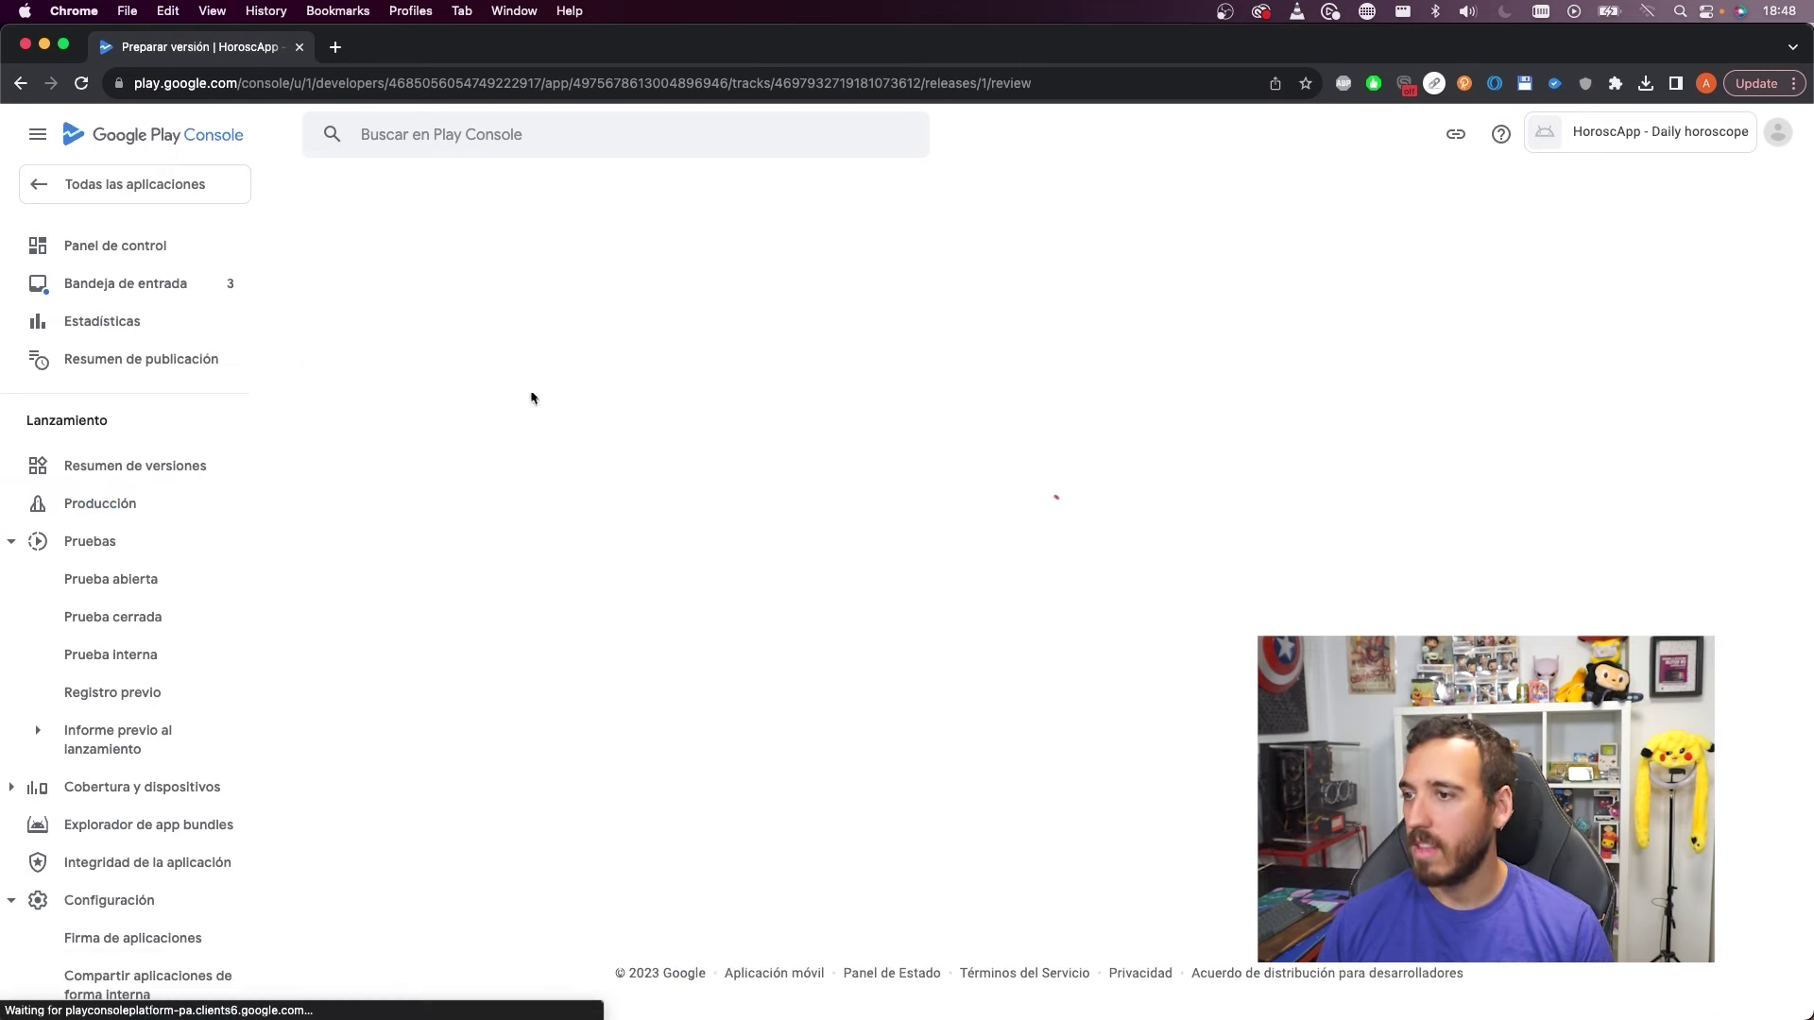
click(434, 443)
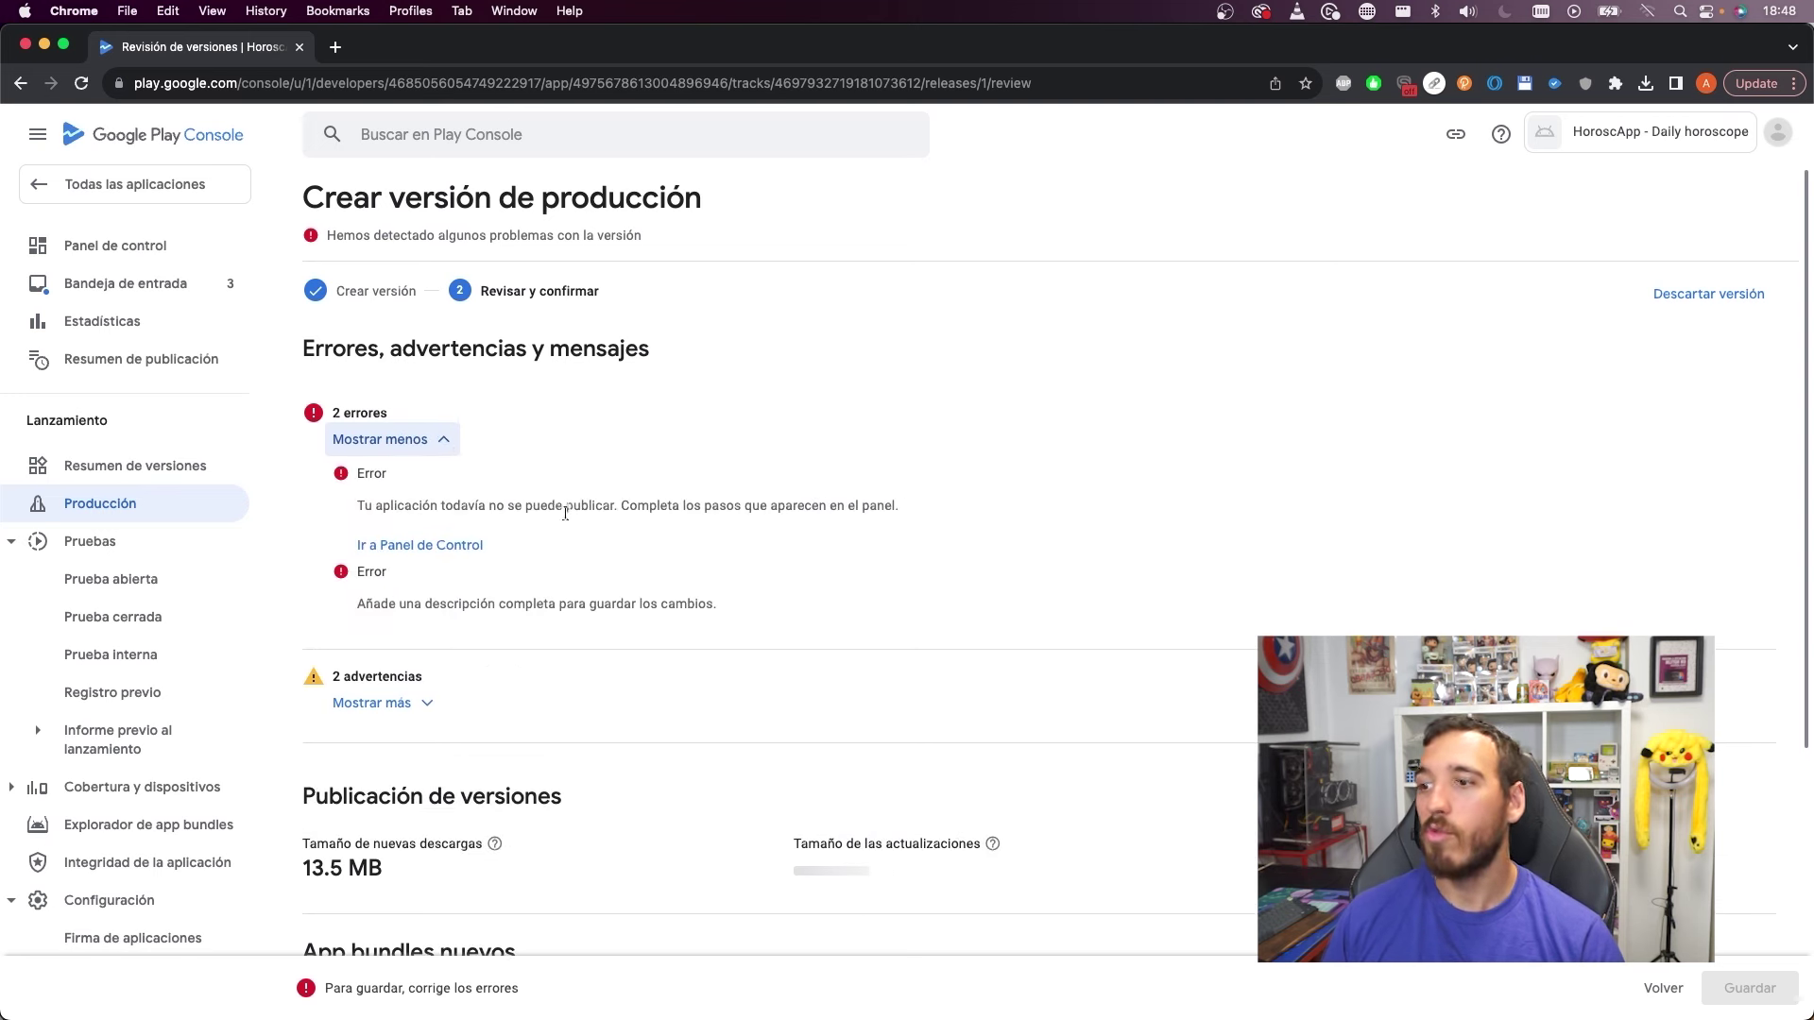
click(396, 546)
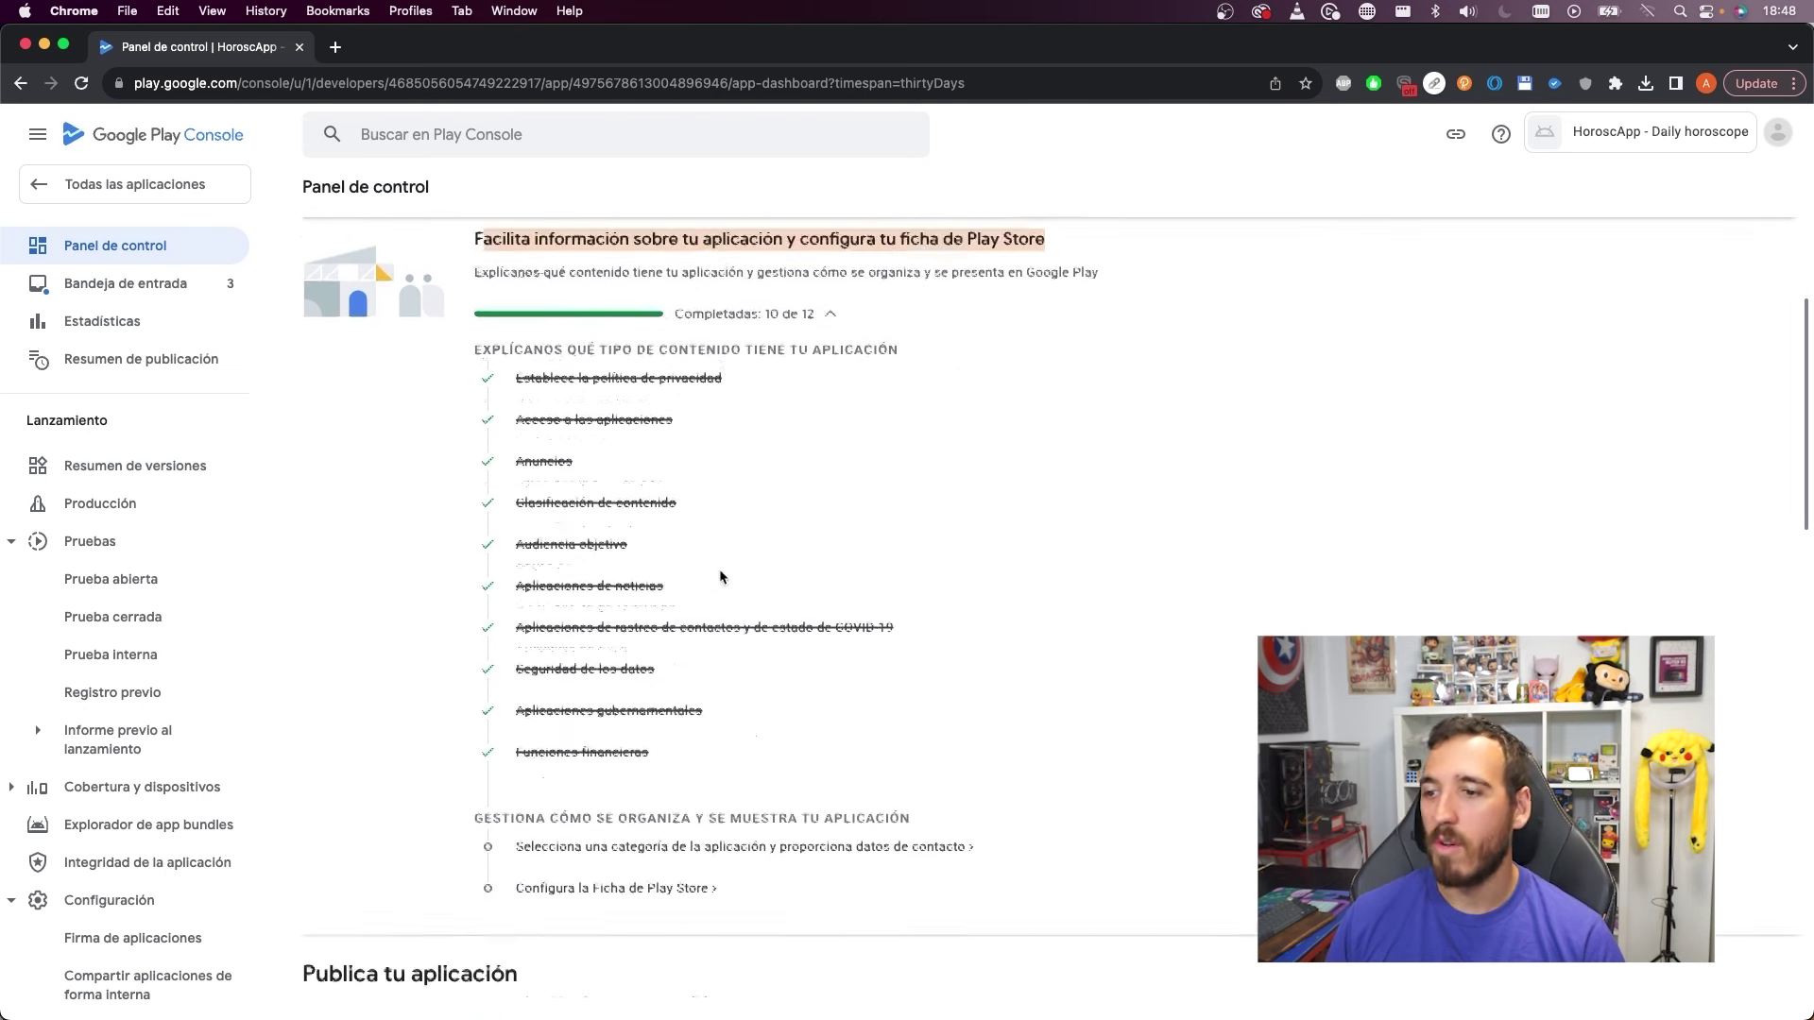
scroll(708, 601, down, 2)
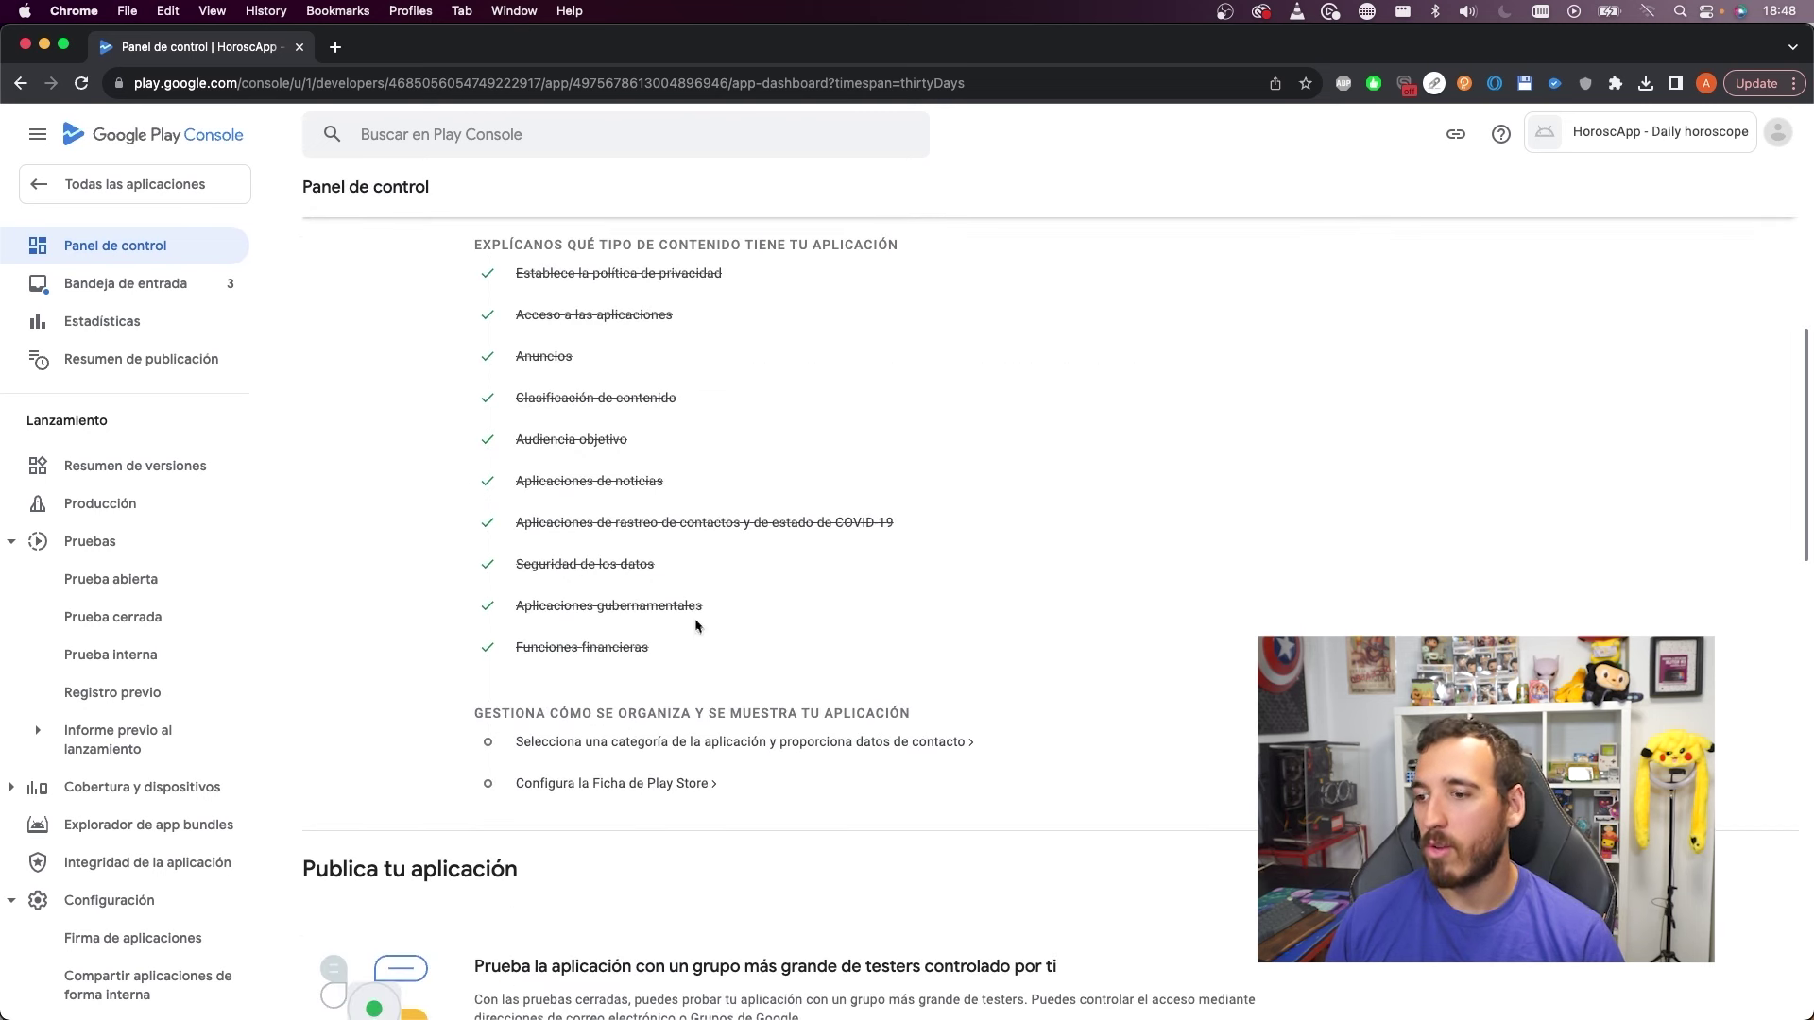
Open the app tag list and search for horoscope and tarot tags without success
click(571, 746)
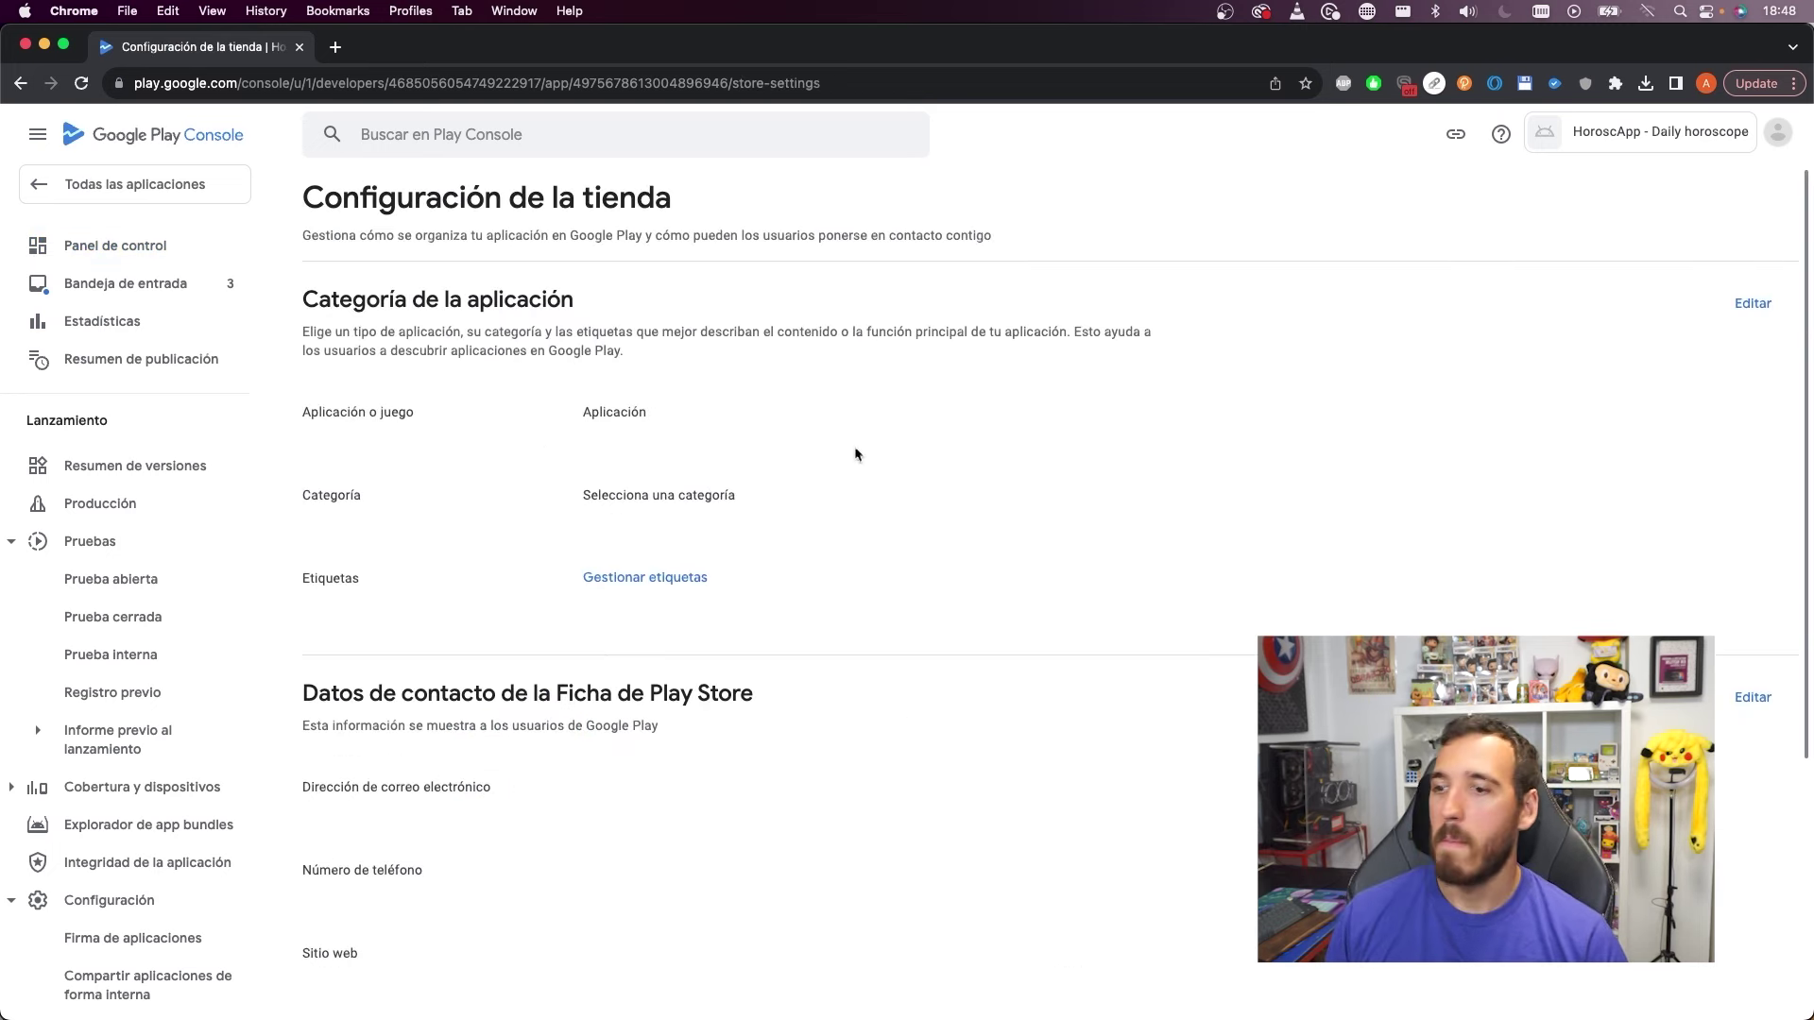
scroll(616, 399, down, 3)
scroll(750, 598, up, 4)
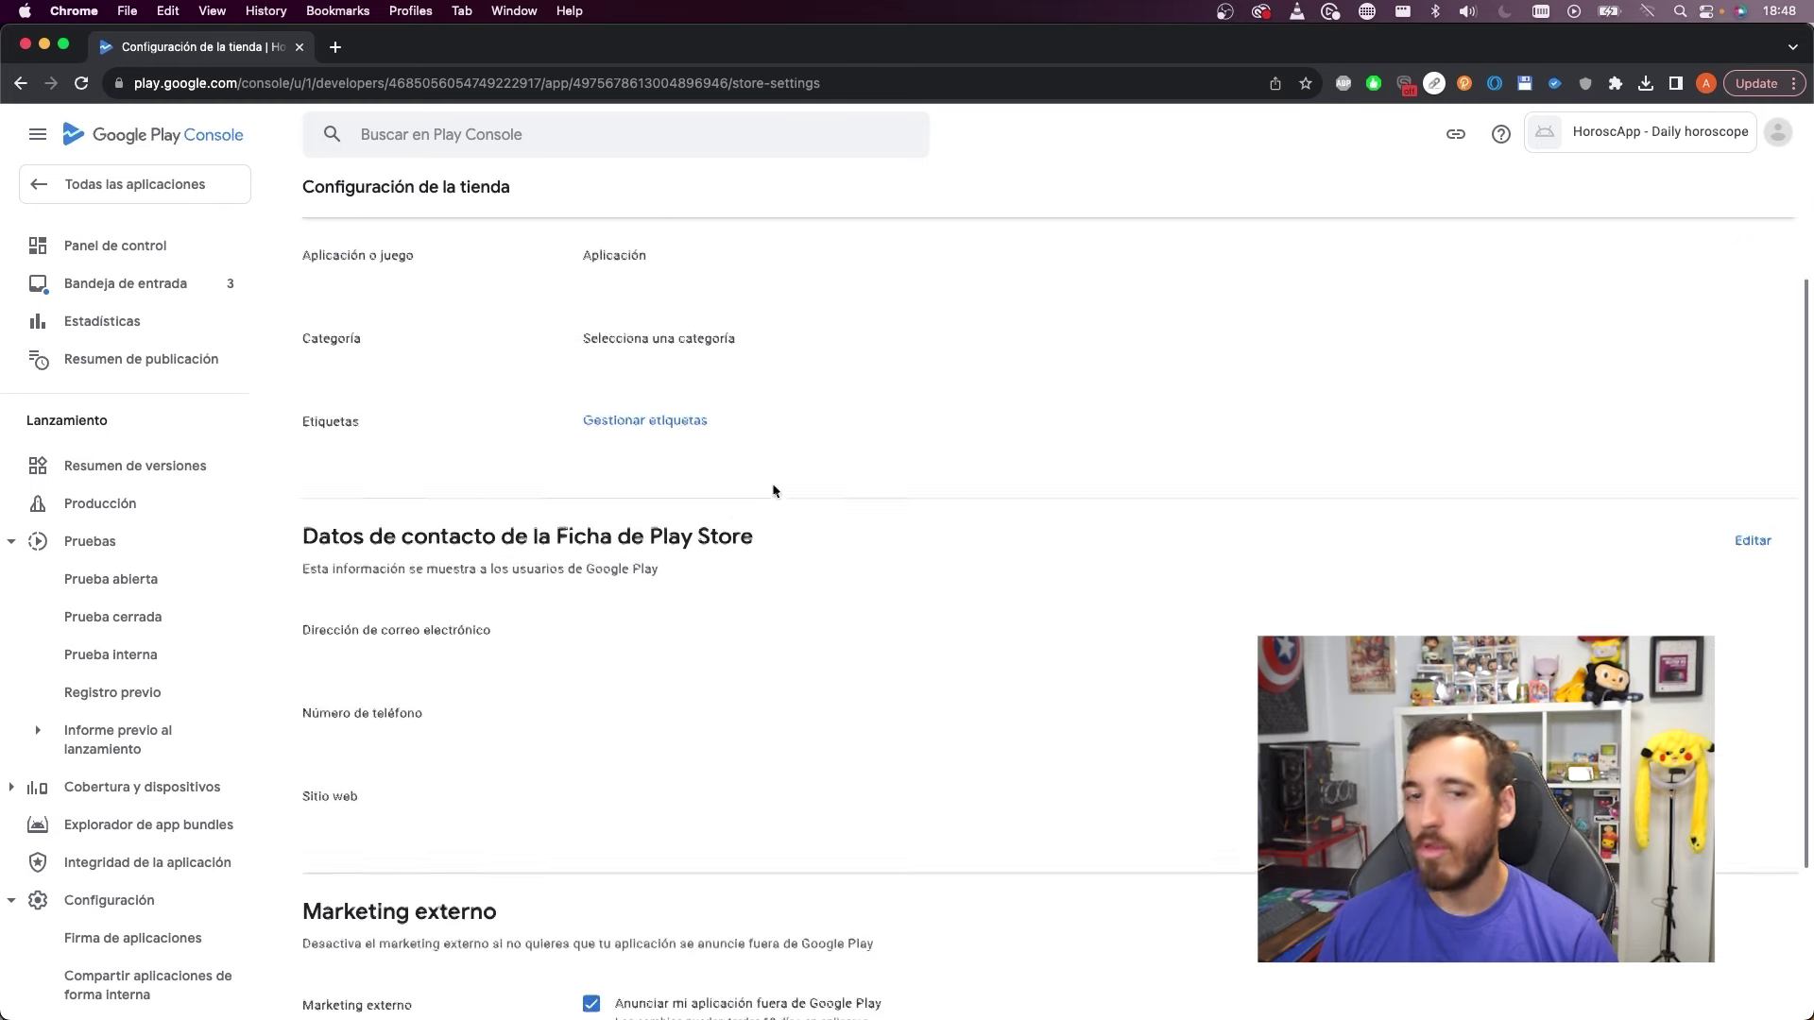
click(633, 589)
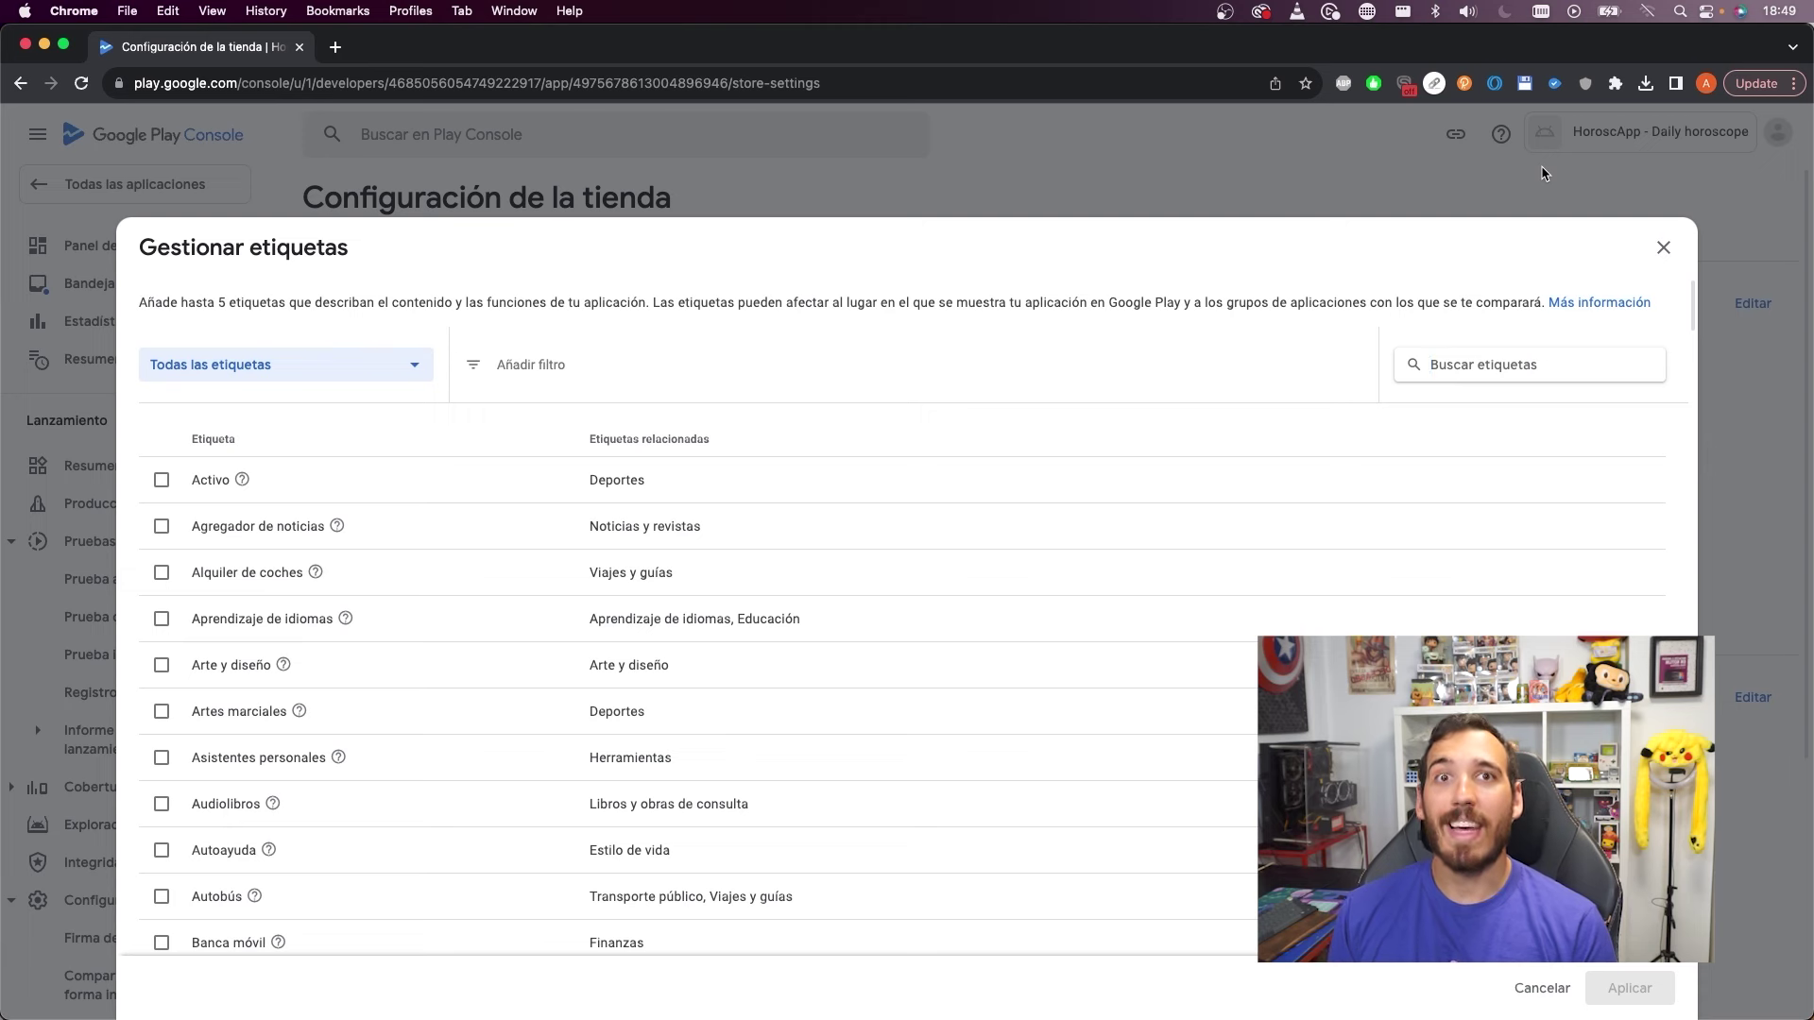
text(horo)
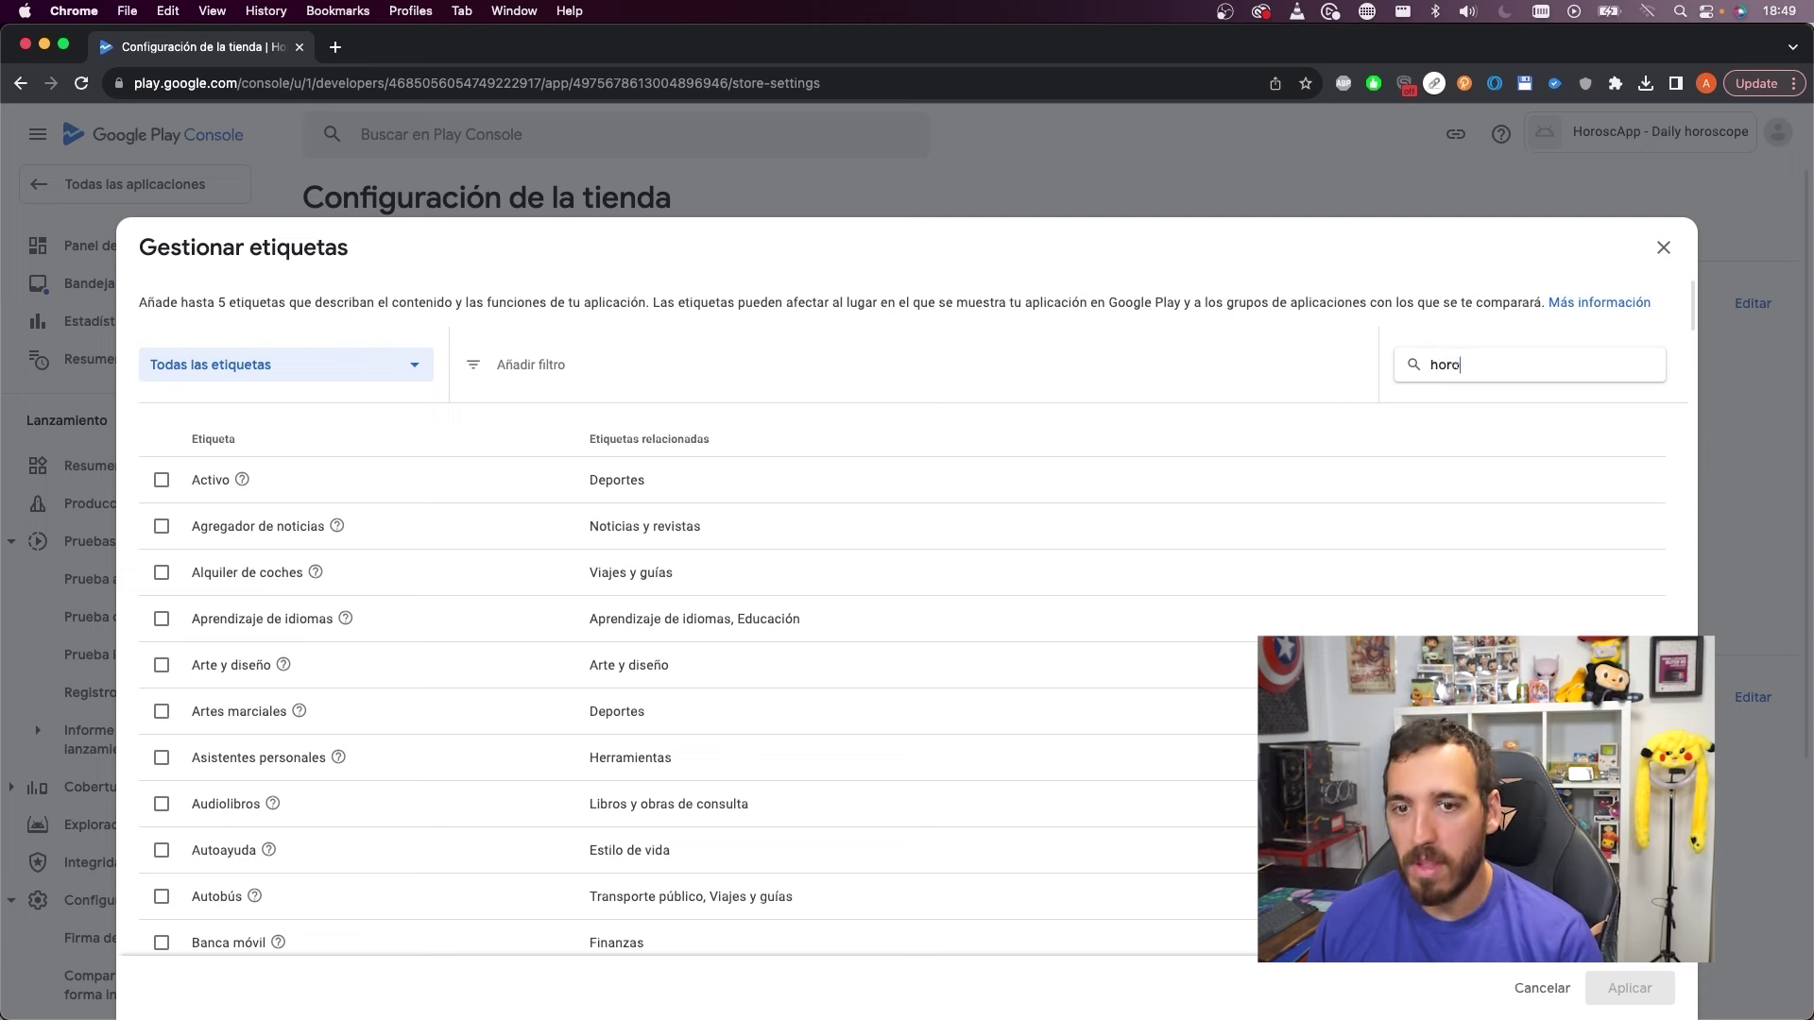
key(BackSpace)
key(BackSpace)
key(BackSpace)
key(BackSpace)
text(furu)
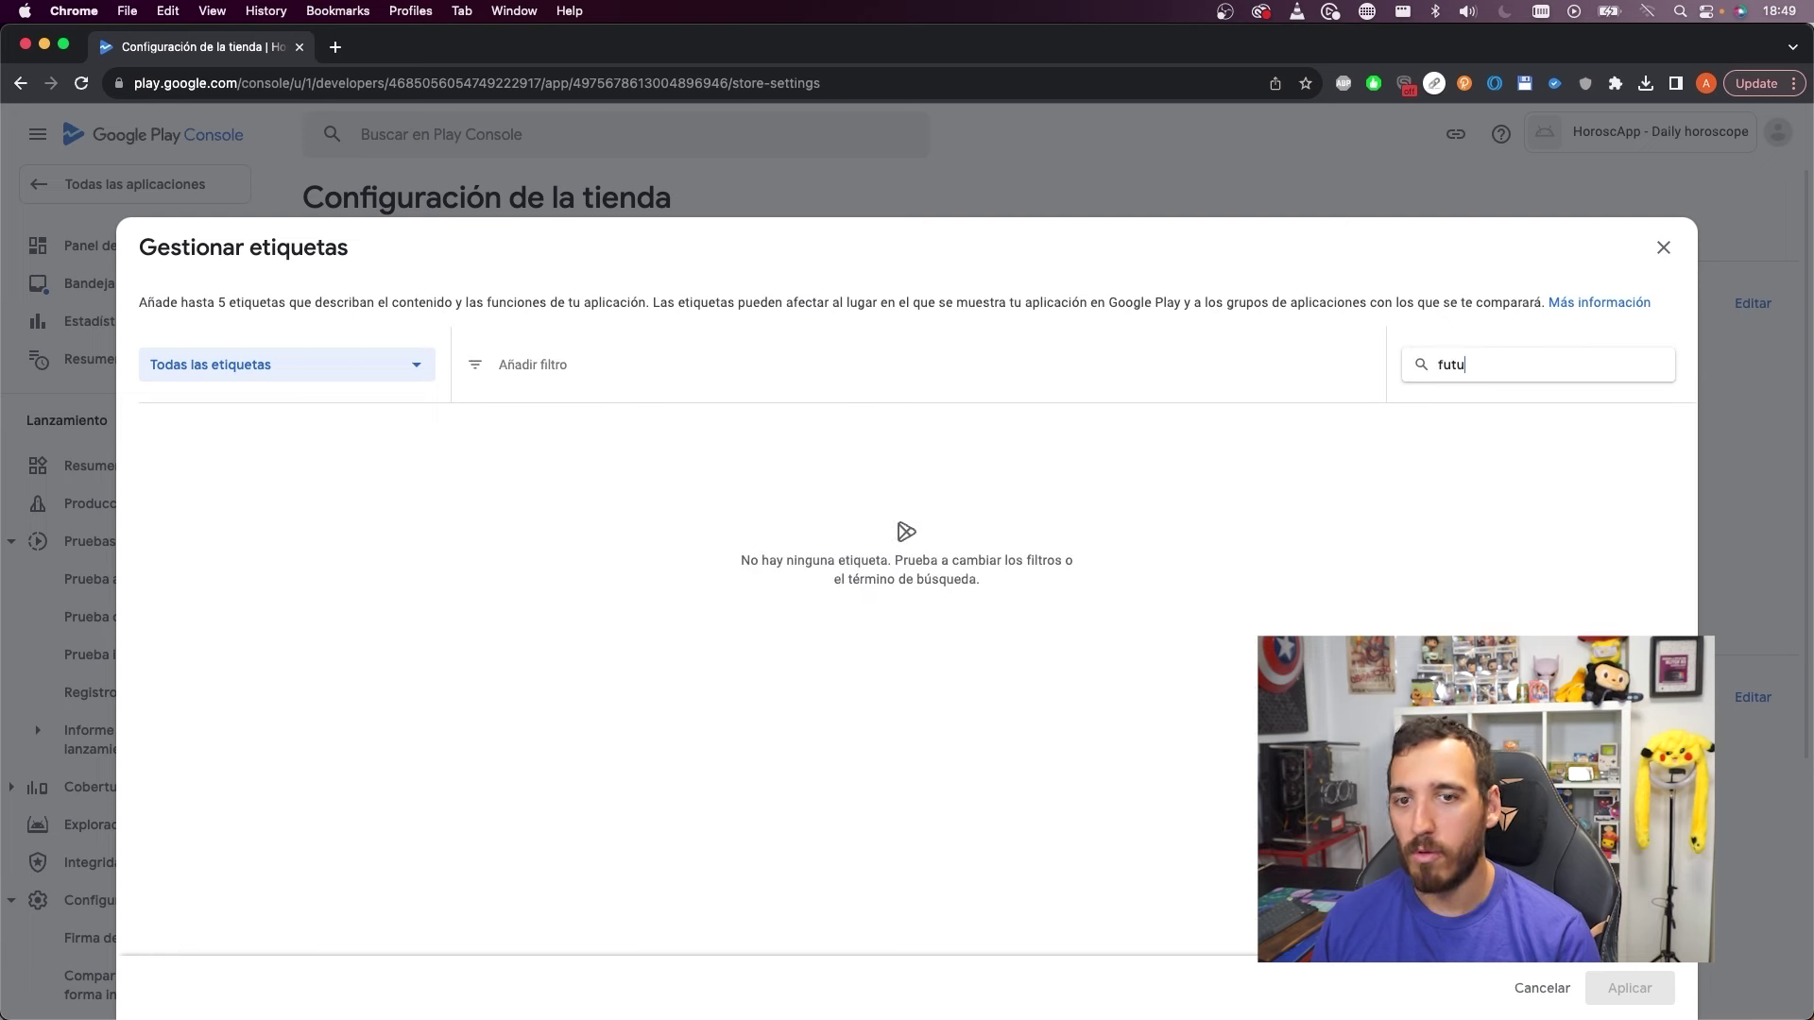
key(BackSpace)
key(BackSpace)
key(BackSpace)
key(BackSpace)
text(tarot)
key(BackSpace)
key(BackSpace)
key(BackSpace)
key(BackSpace)
key(BackSpace)
text(tarot)
key(BackSpace)
key(BackSpace)
key(BackSpace)
key(BackSpace)
key(BackSpace)
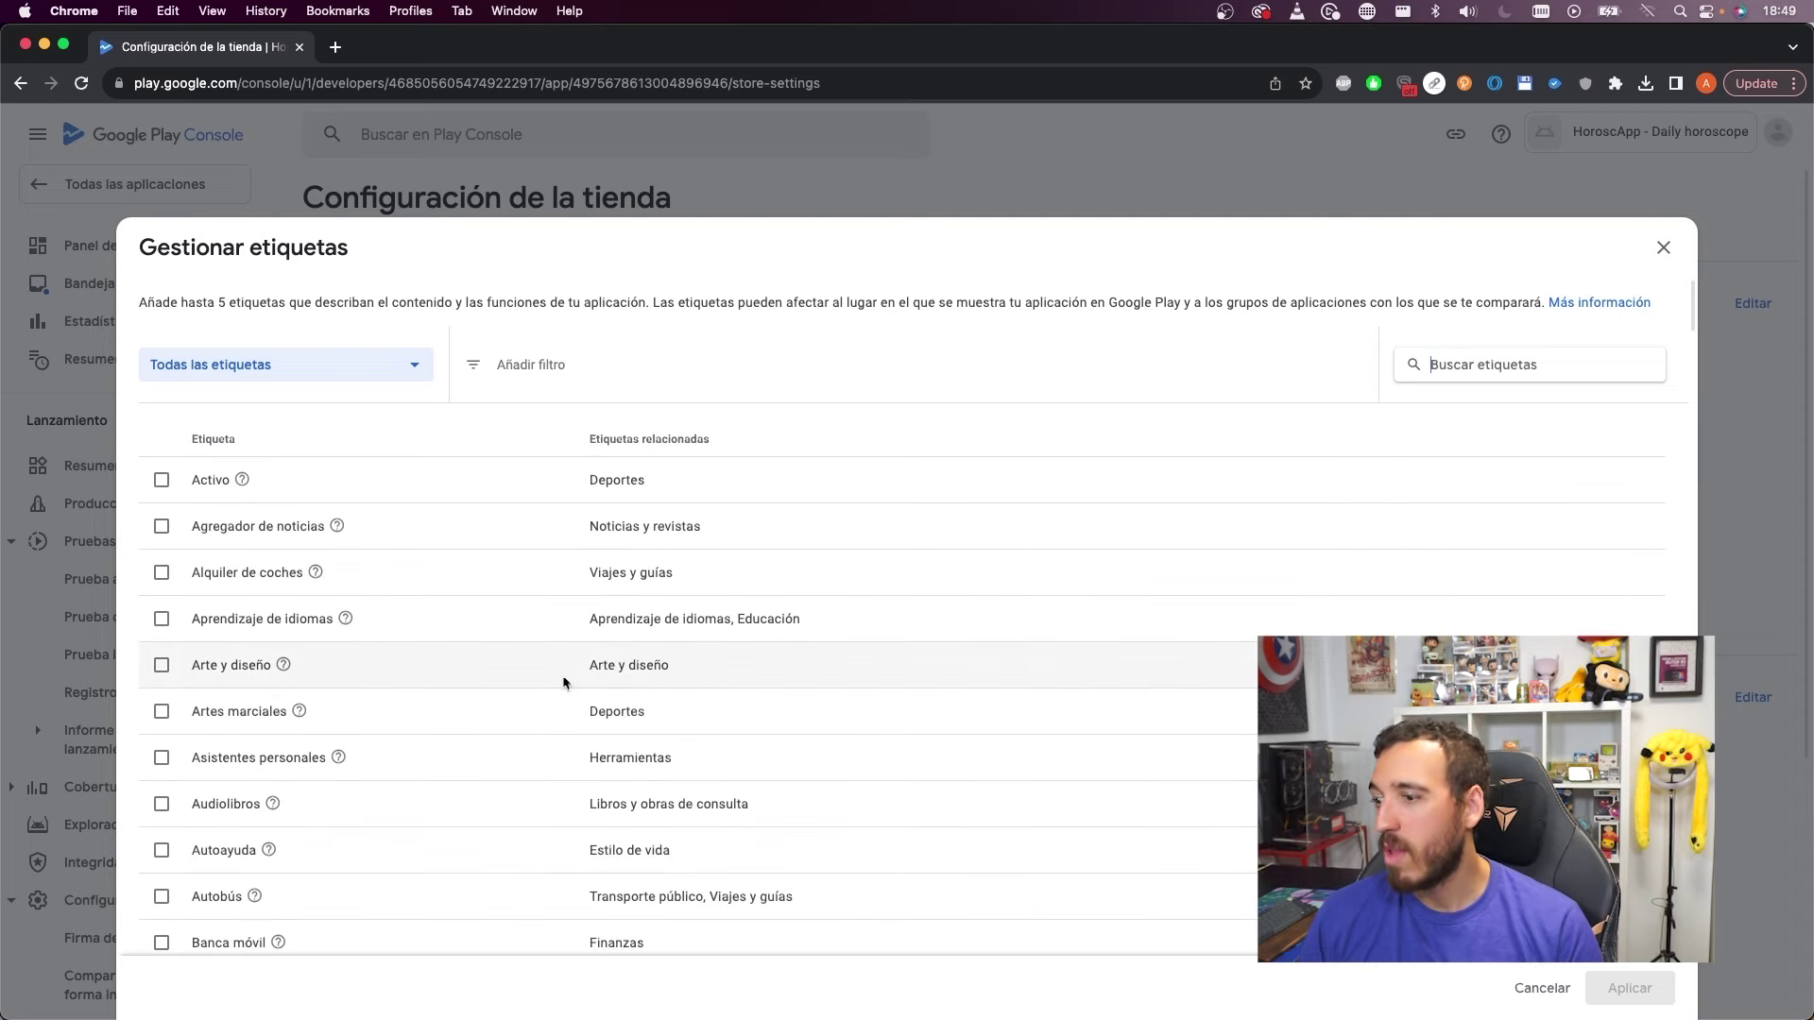
Select the Herramientas tag from the list and apply it to the app
scroll(504, 635, down, 1)
scroll(503, 636, down, 5)
scroll(312, 501, down, 5)
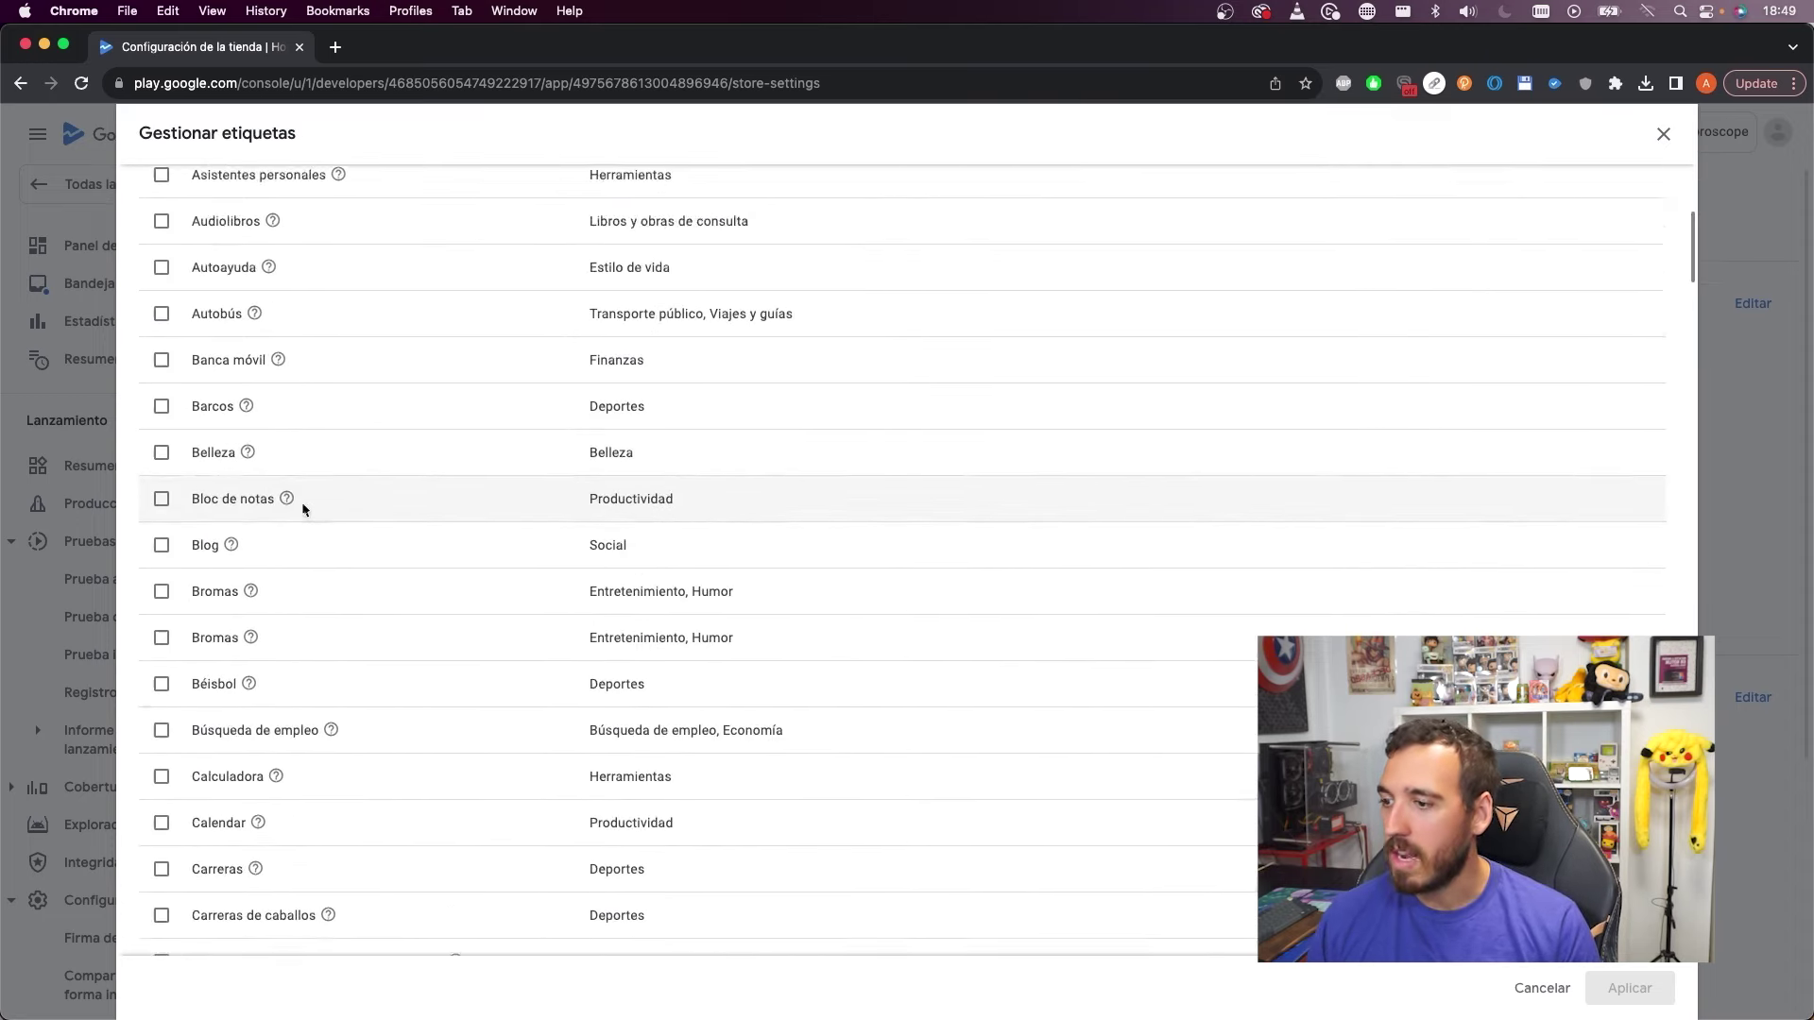
scroll(322, 605, down, 3)
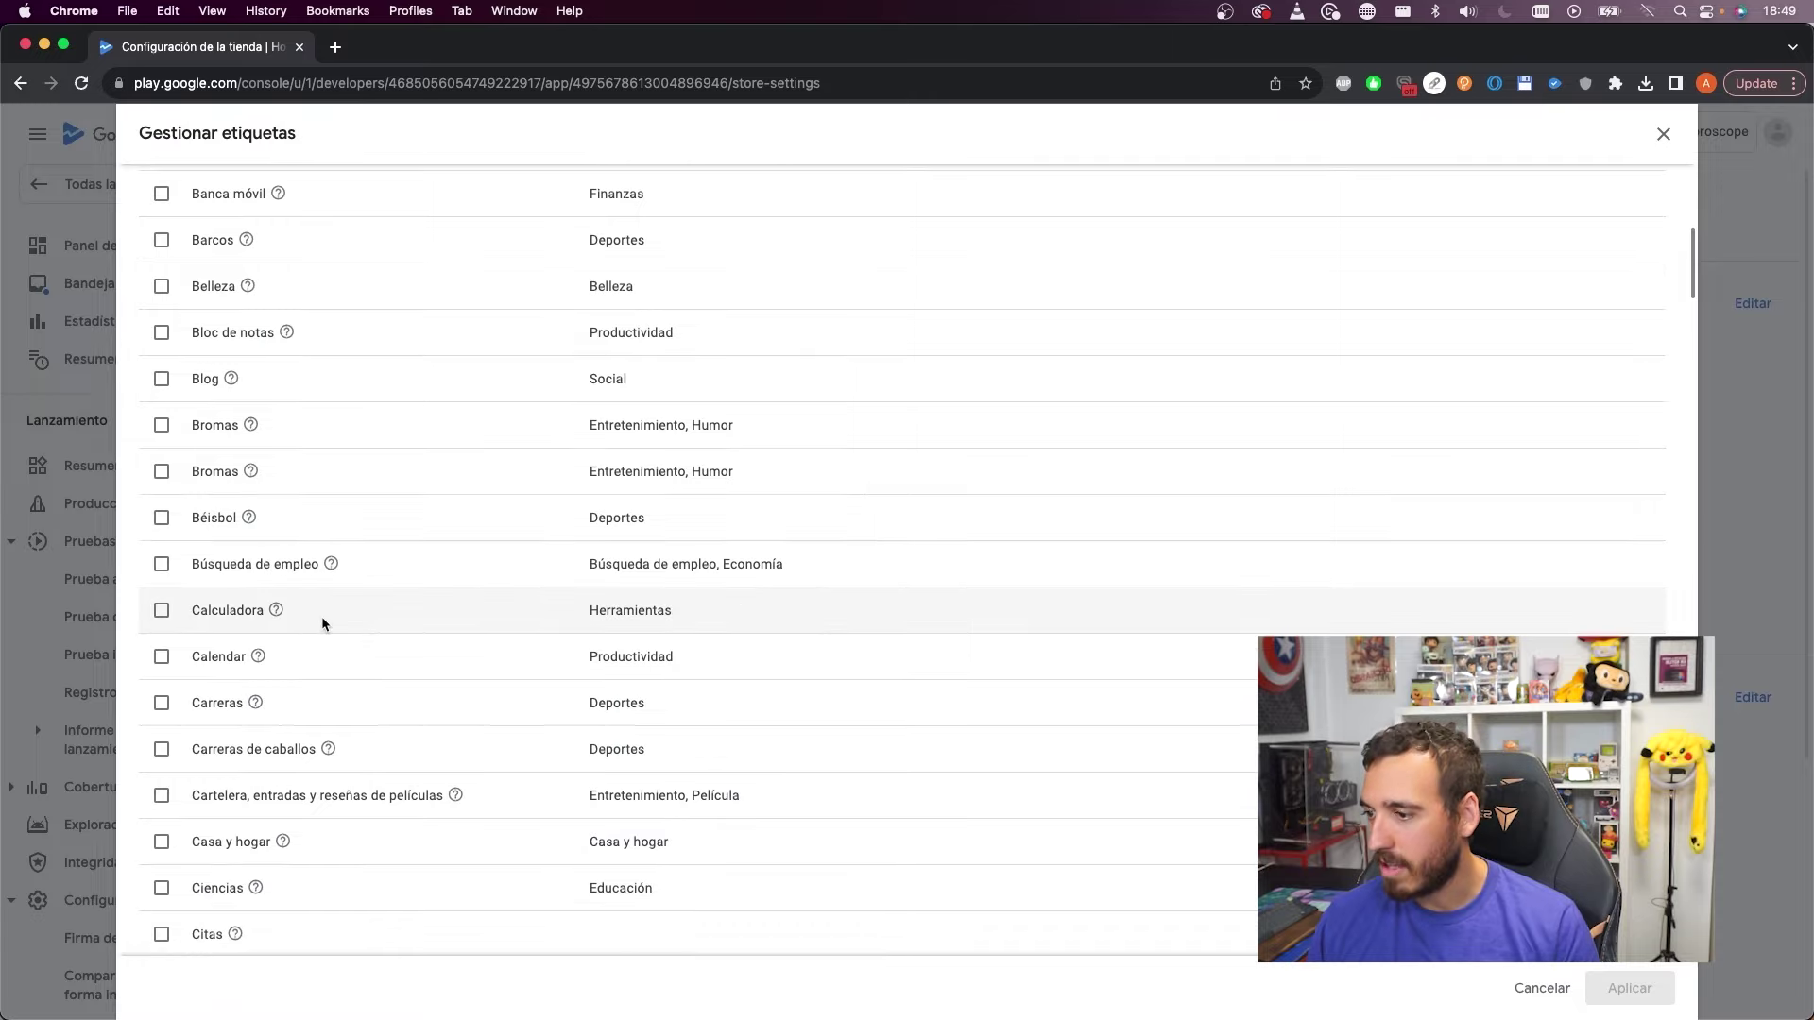
scroll(322, 624, down, 6)
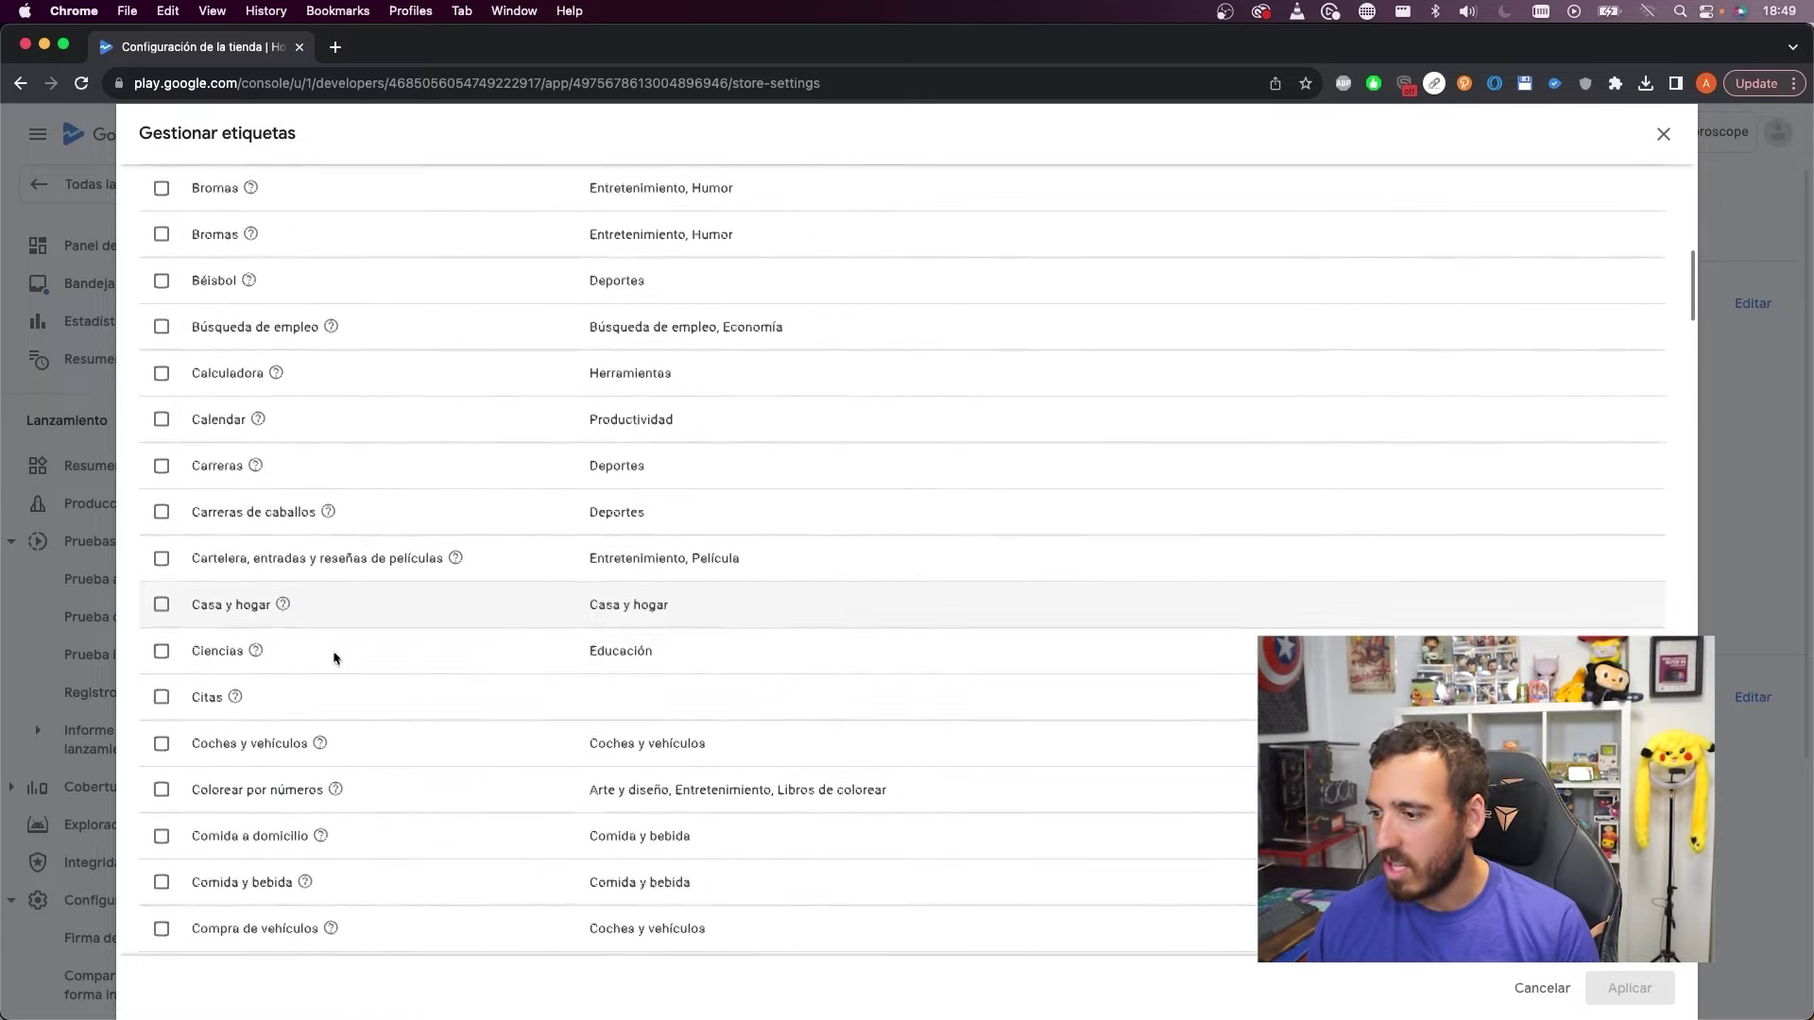
scroll(338, 669, down, 6)
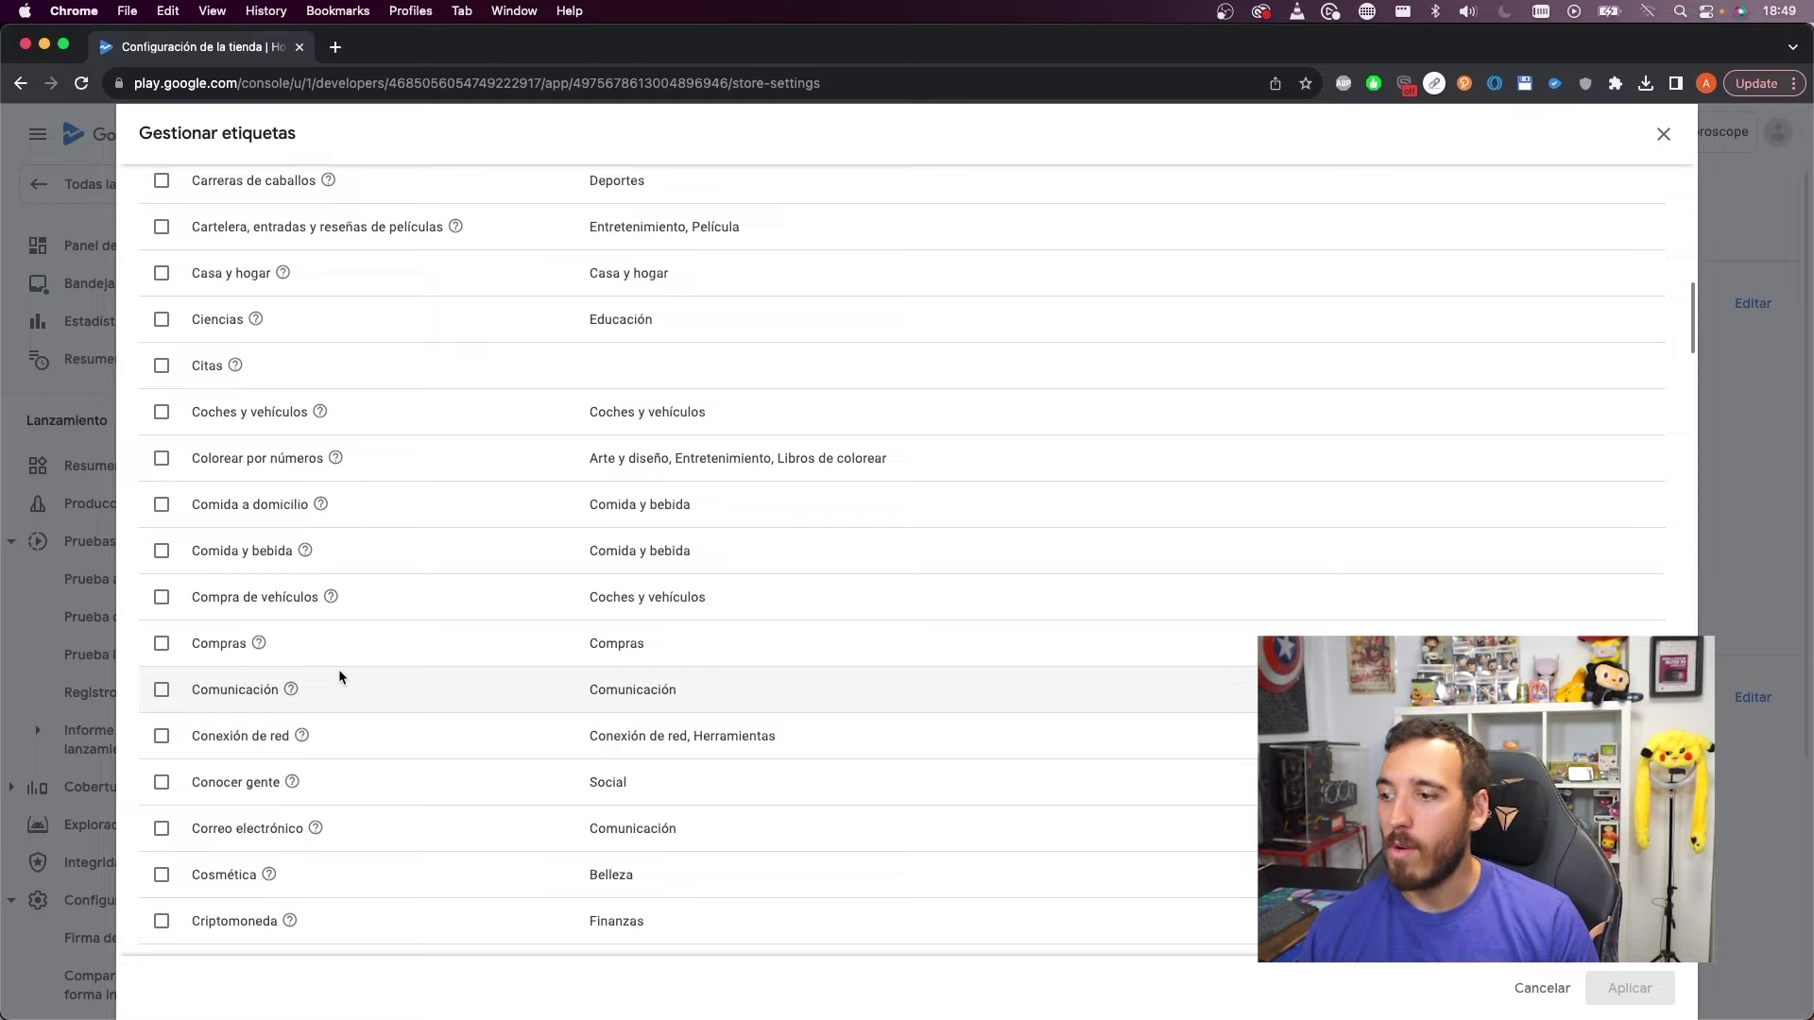
scroll(350, 695, down, 9)
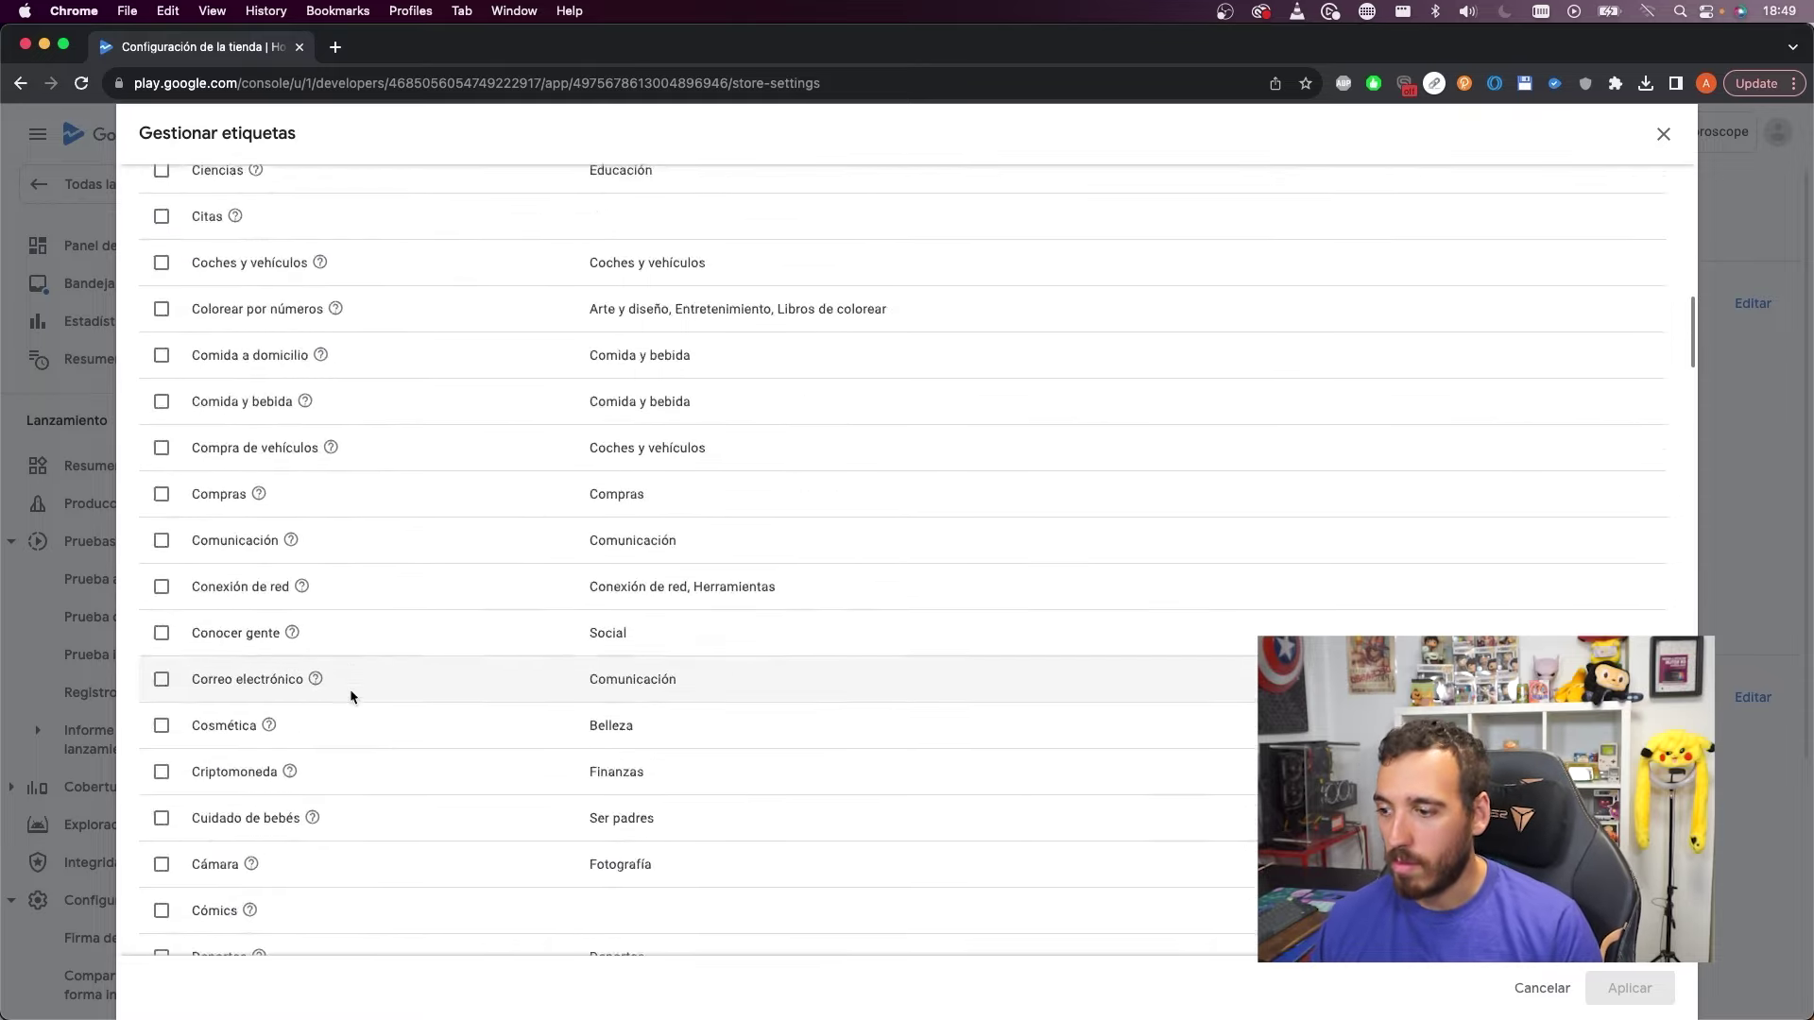
scroll(542, 720, down, 8)
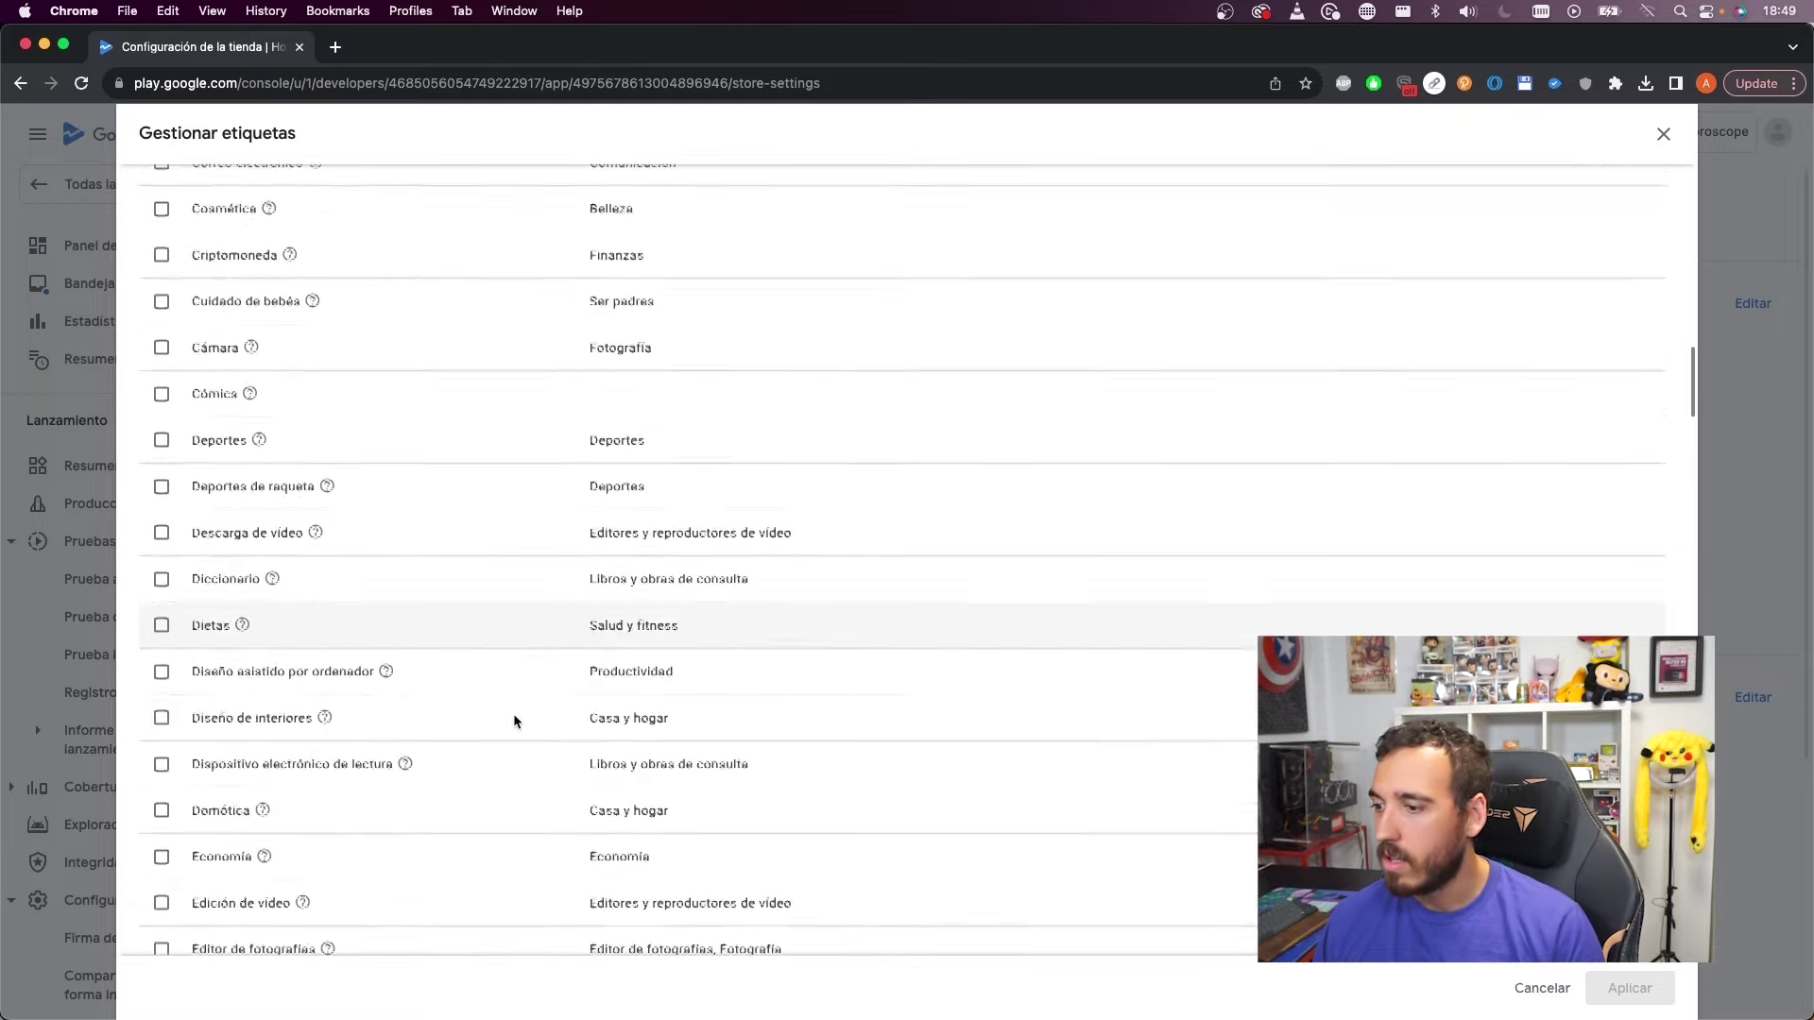
scroll(490, 723, down, 4)
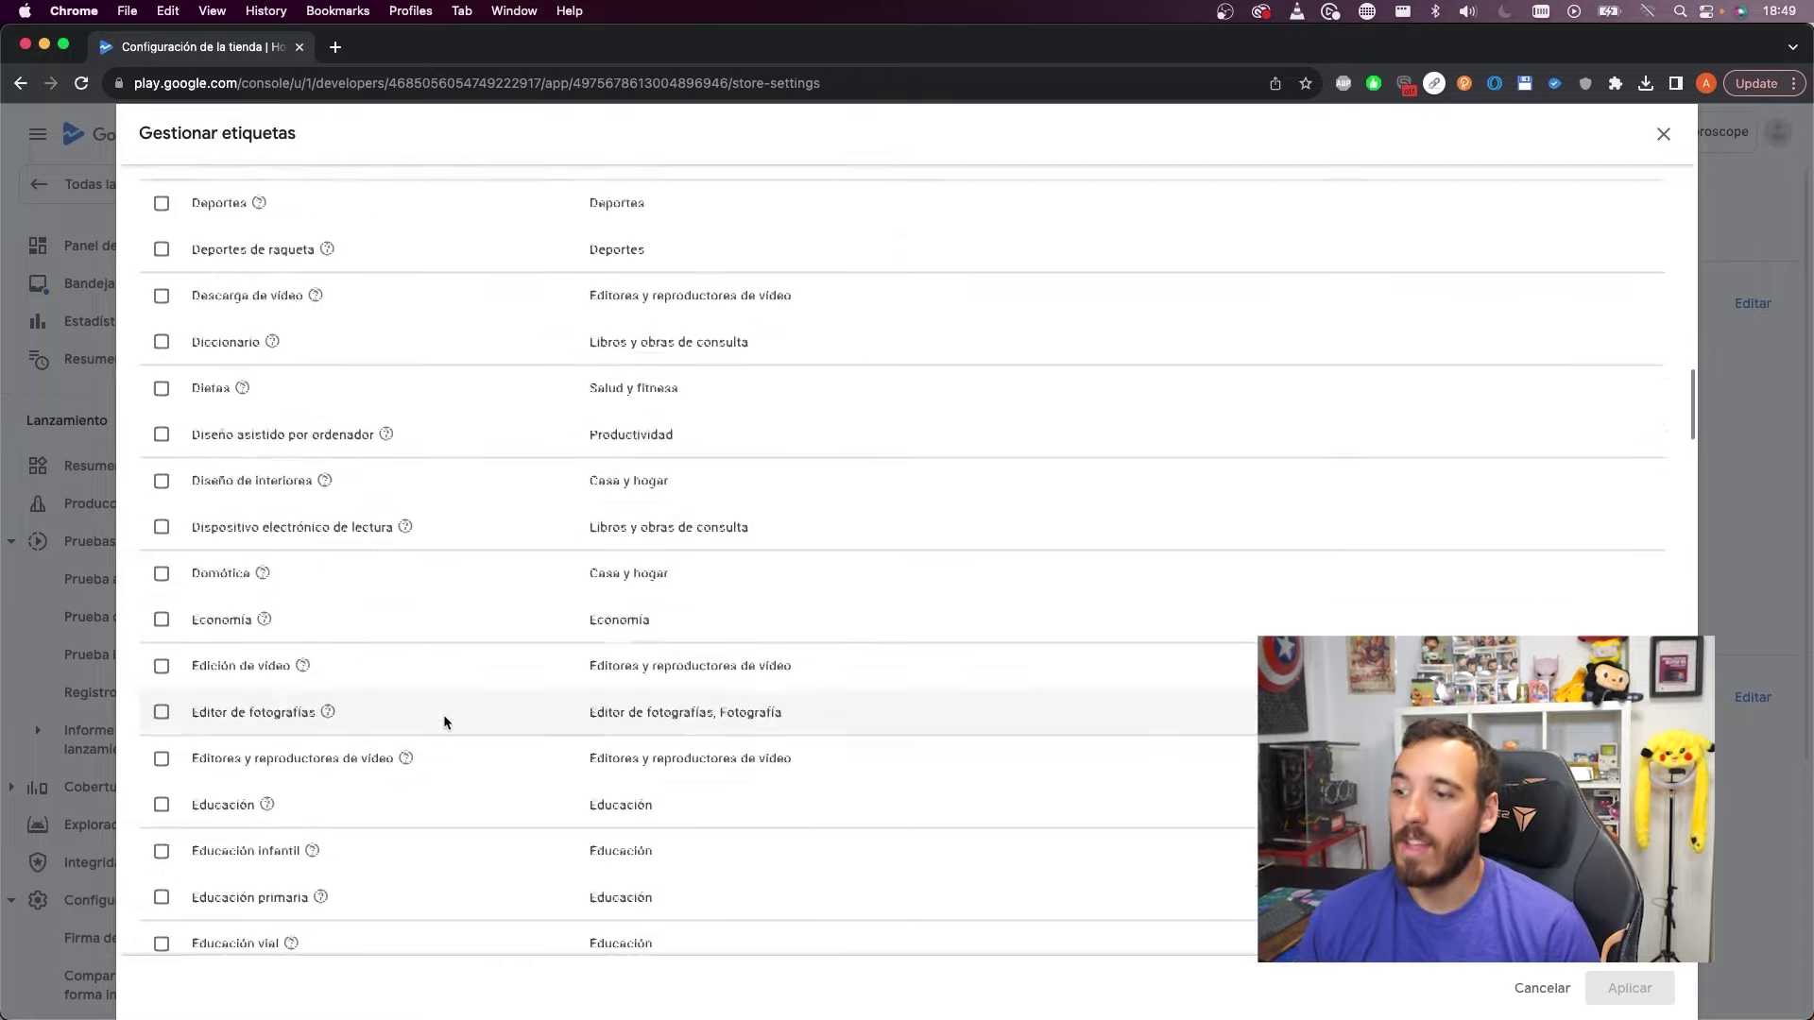
scroll(442, 729, down, 12)
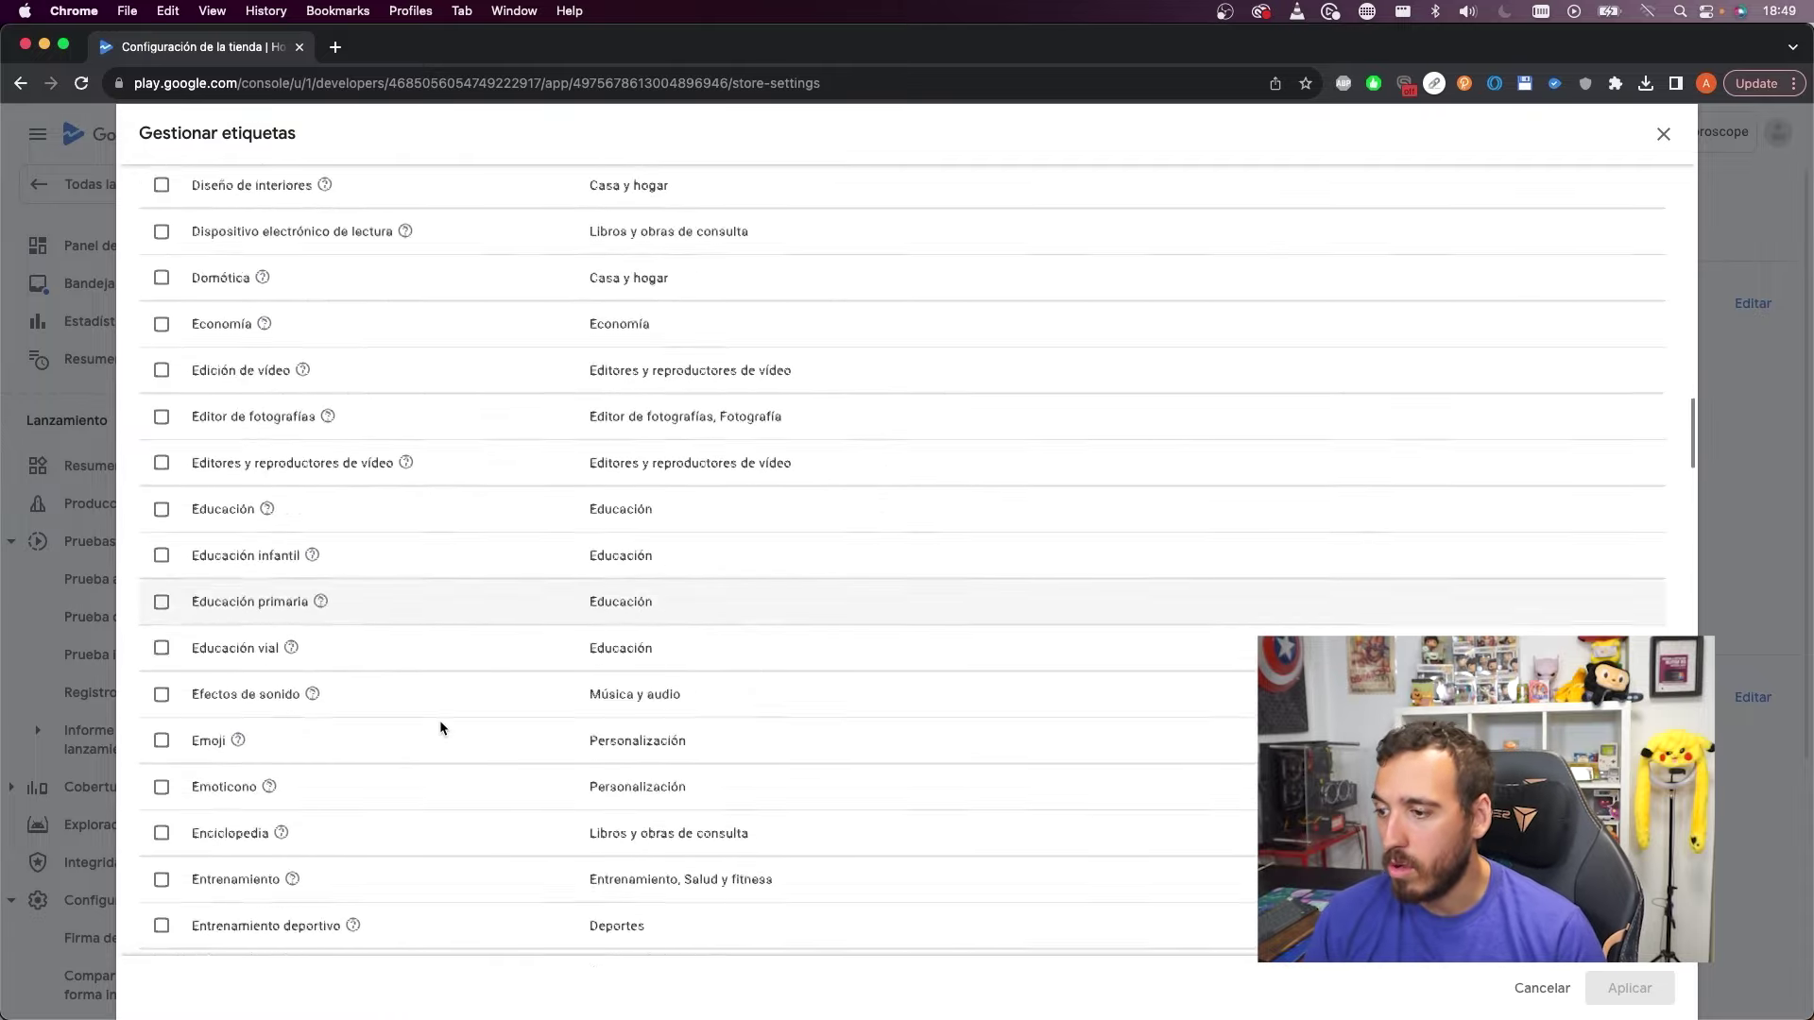
scroll(442, 721, down, 17)
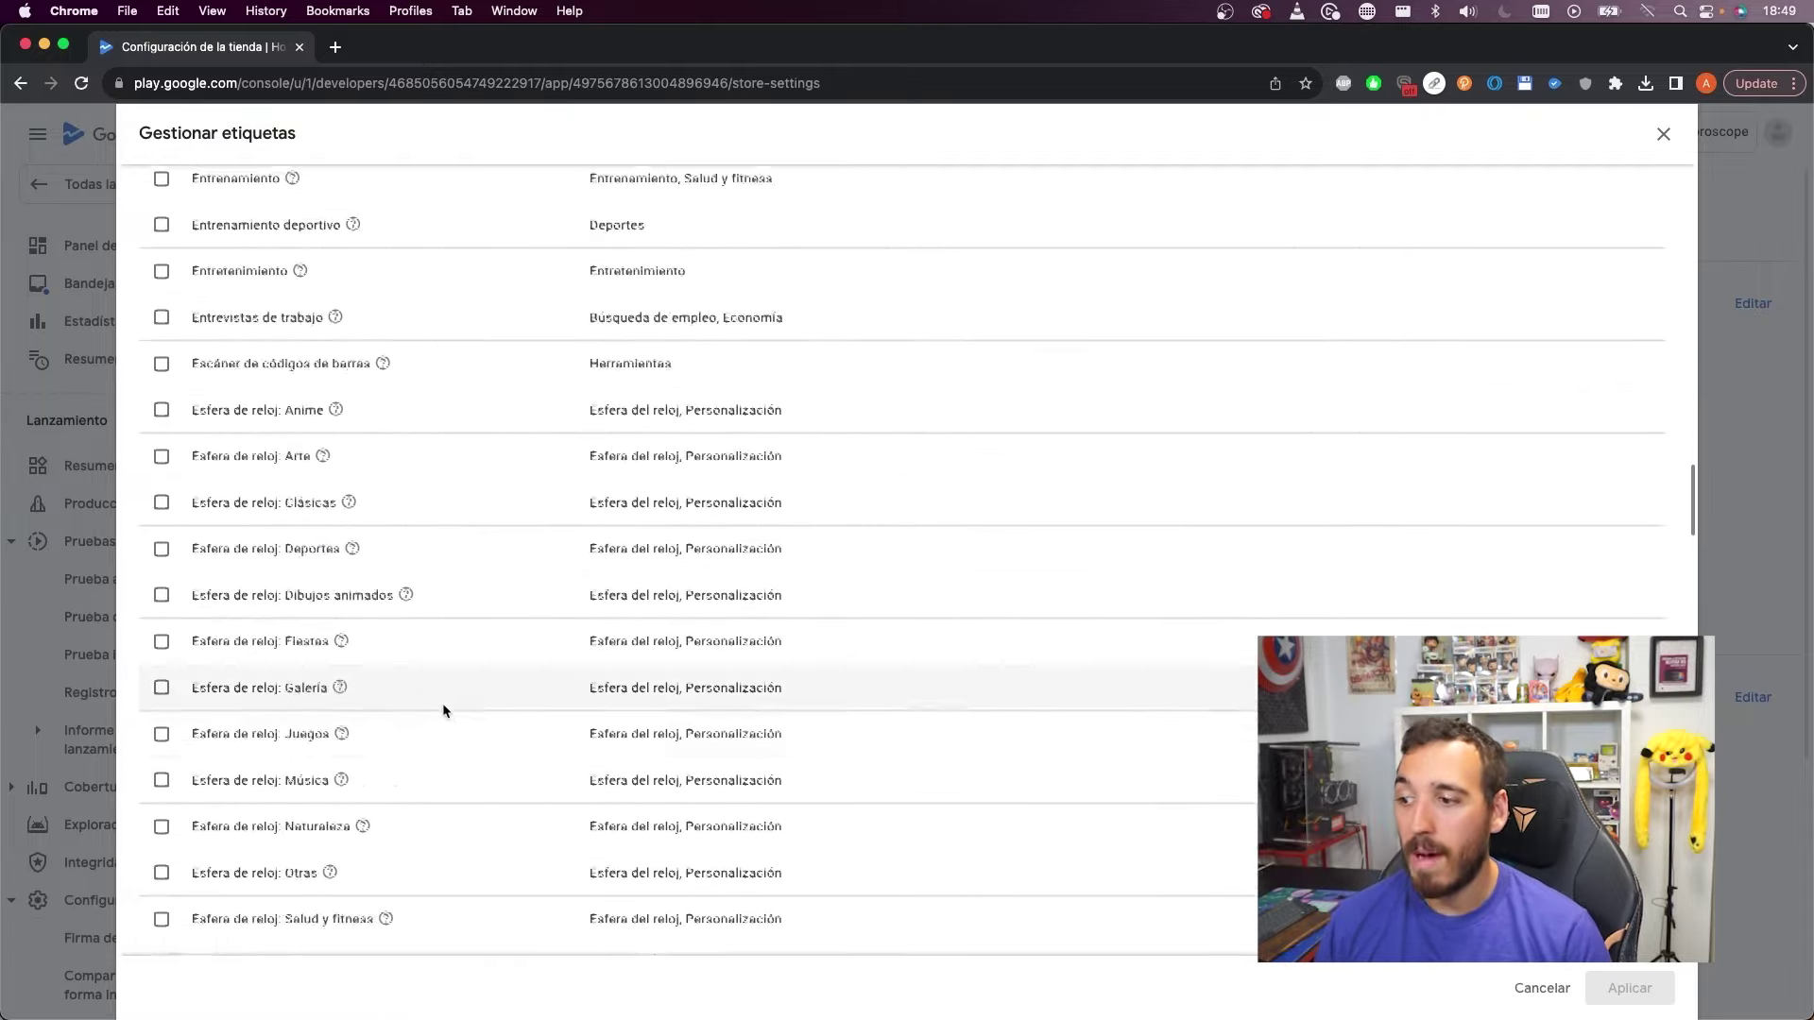
scroll(440, 699, down, 3)
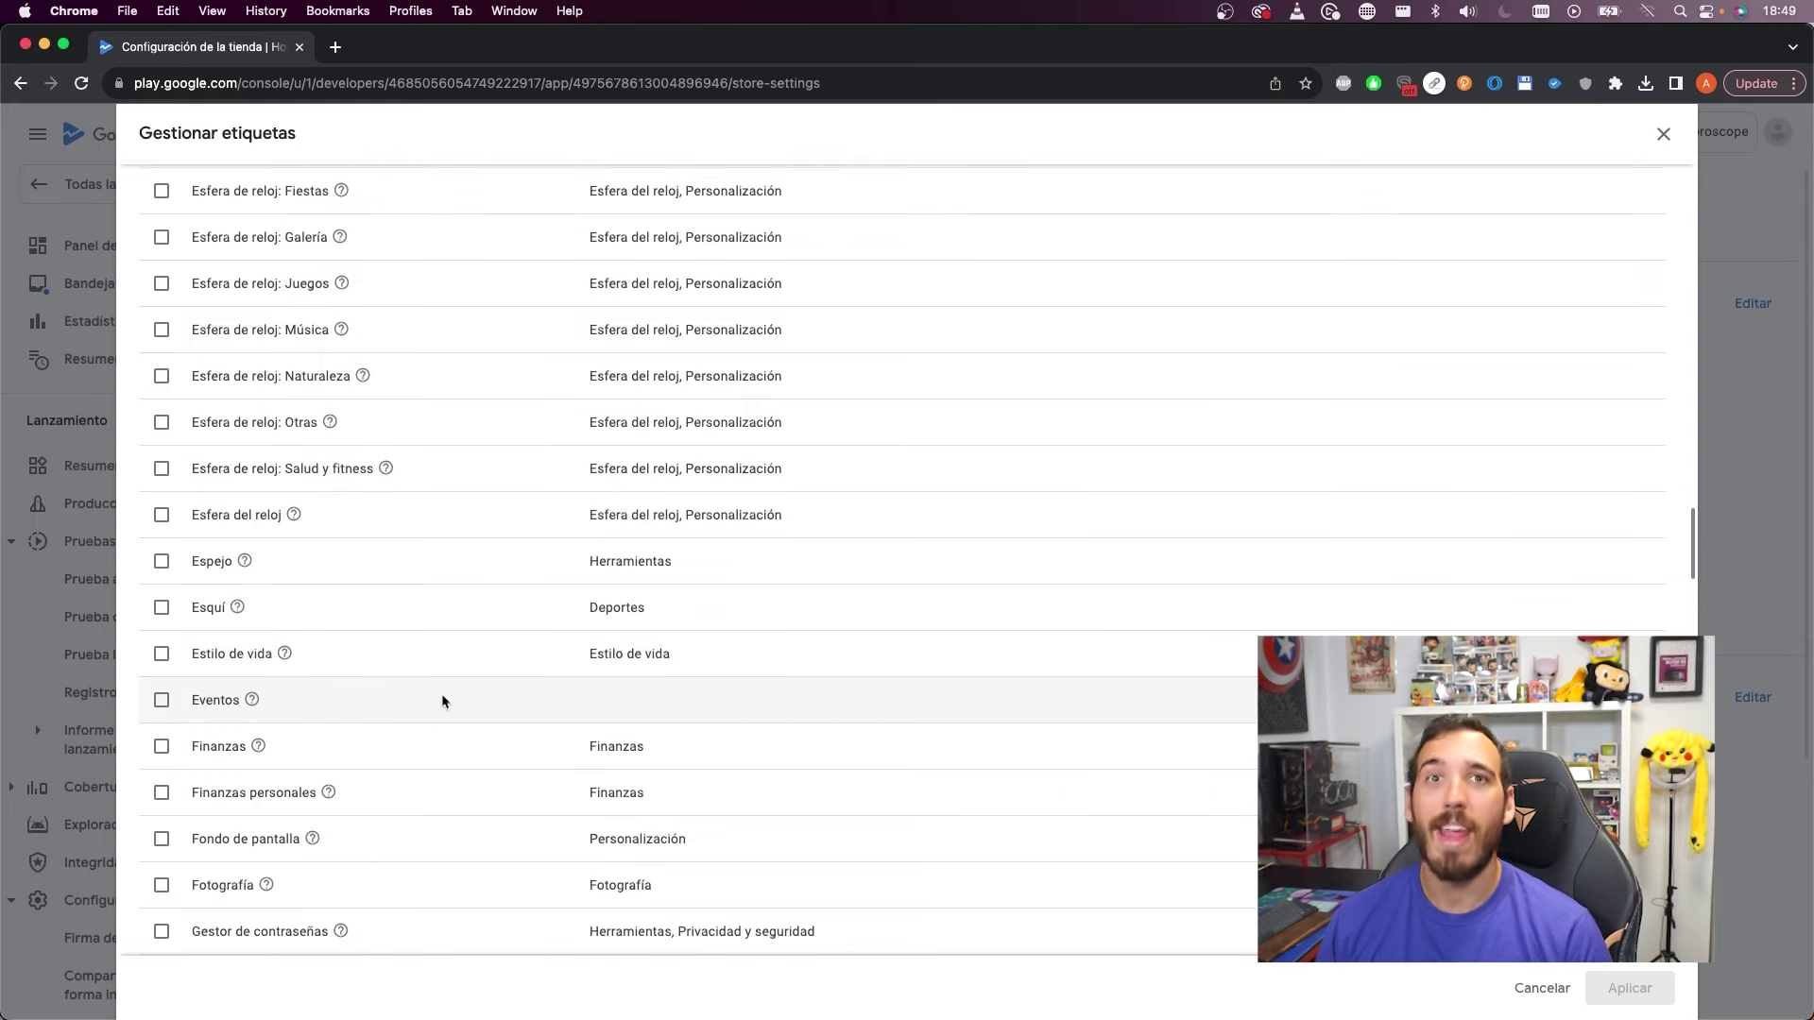
scroll(441, 701, down, 2)
scroll(436, 698, down, 3)
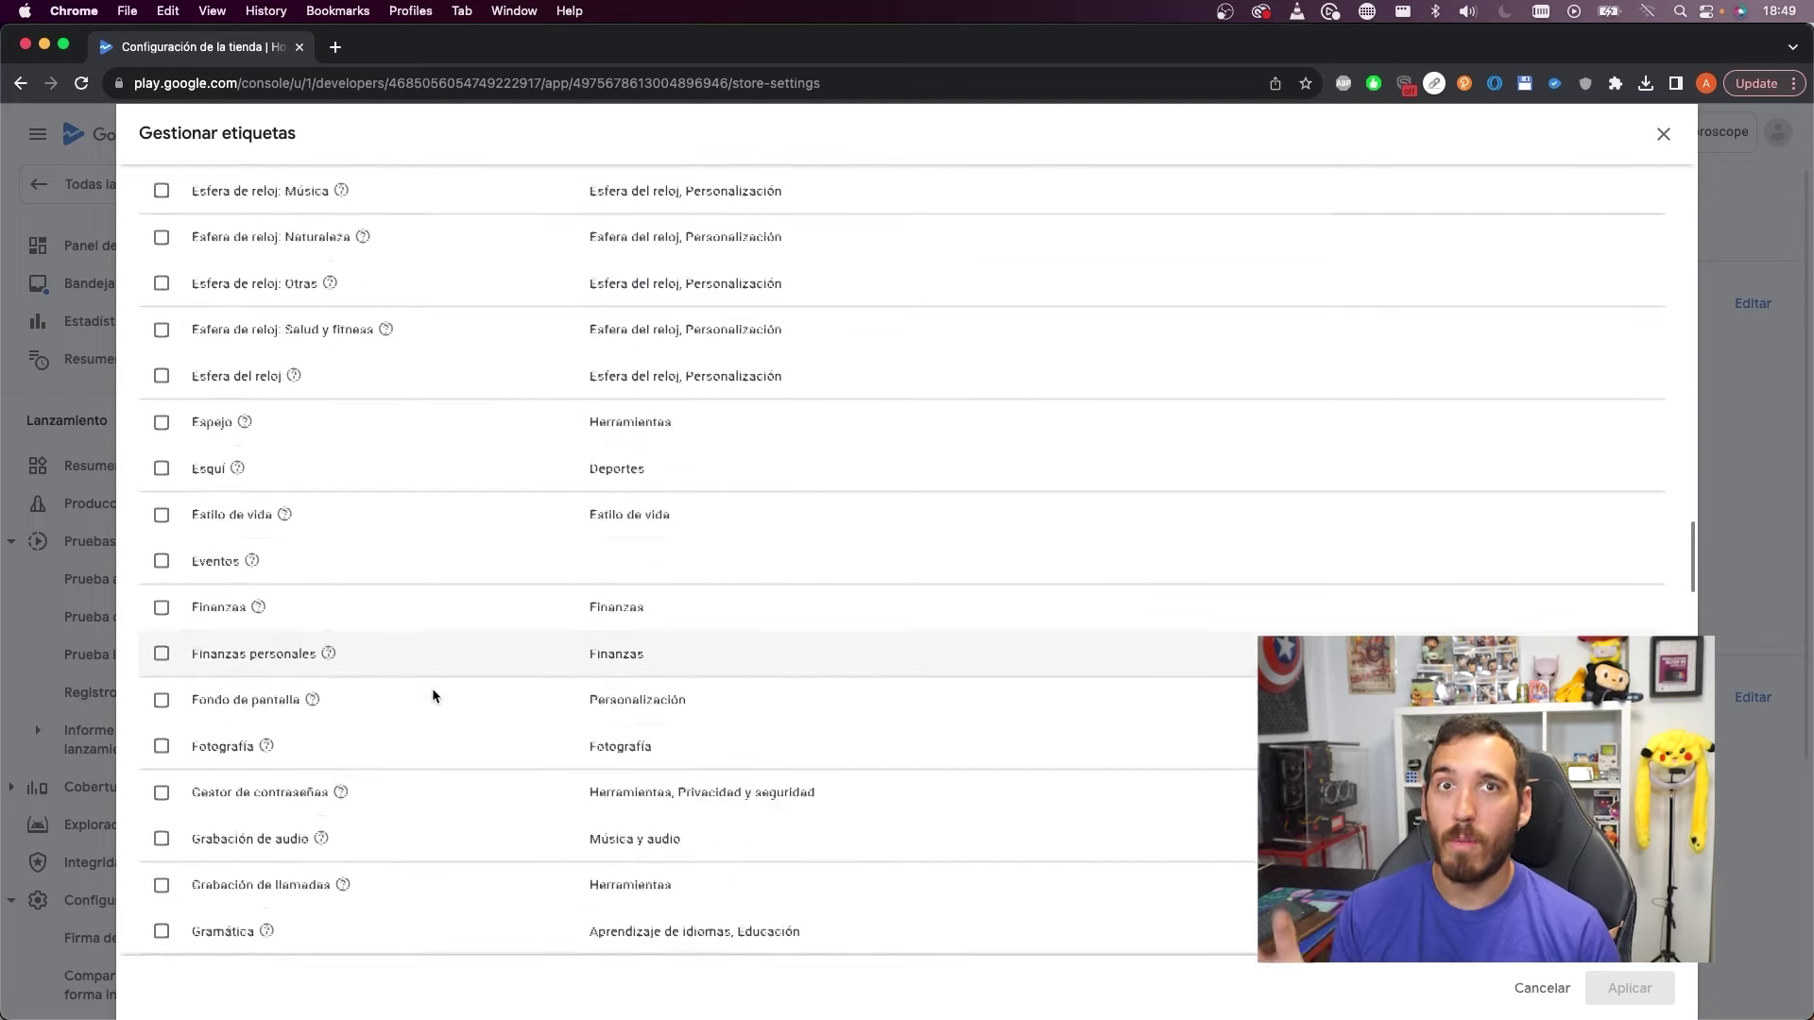
scroll(431, 694, down, 8)
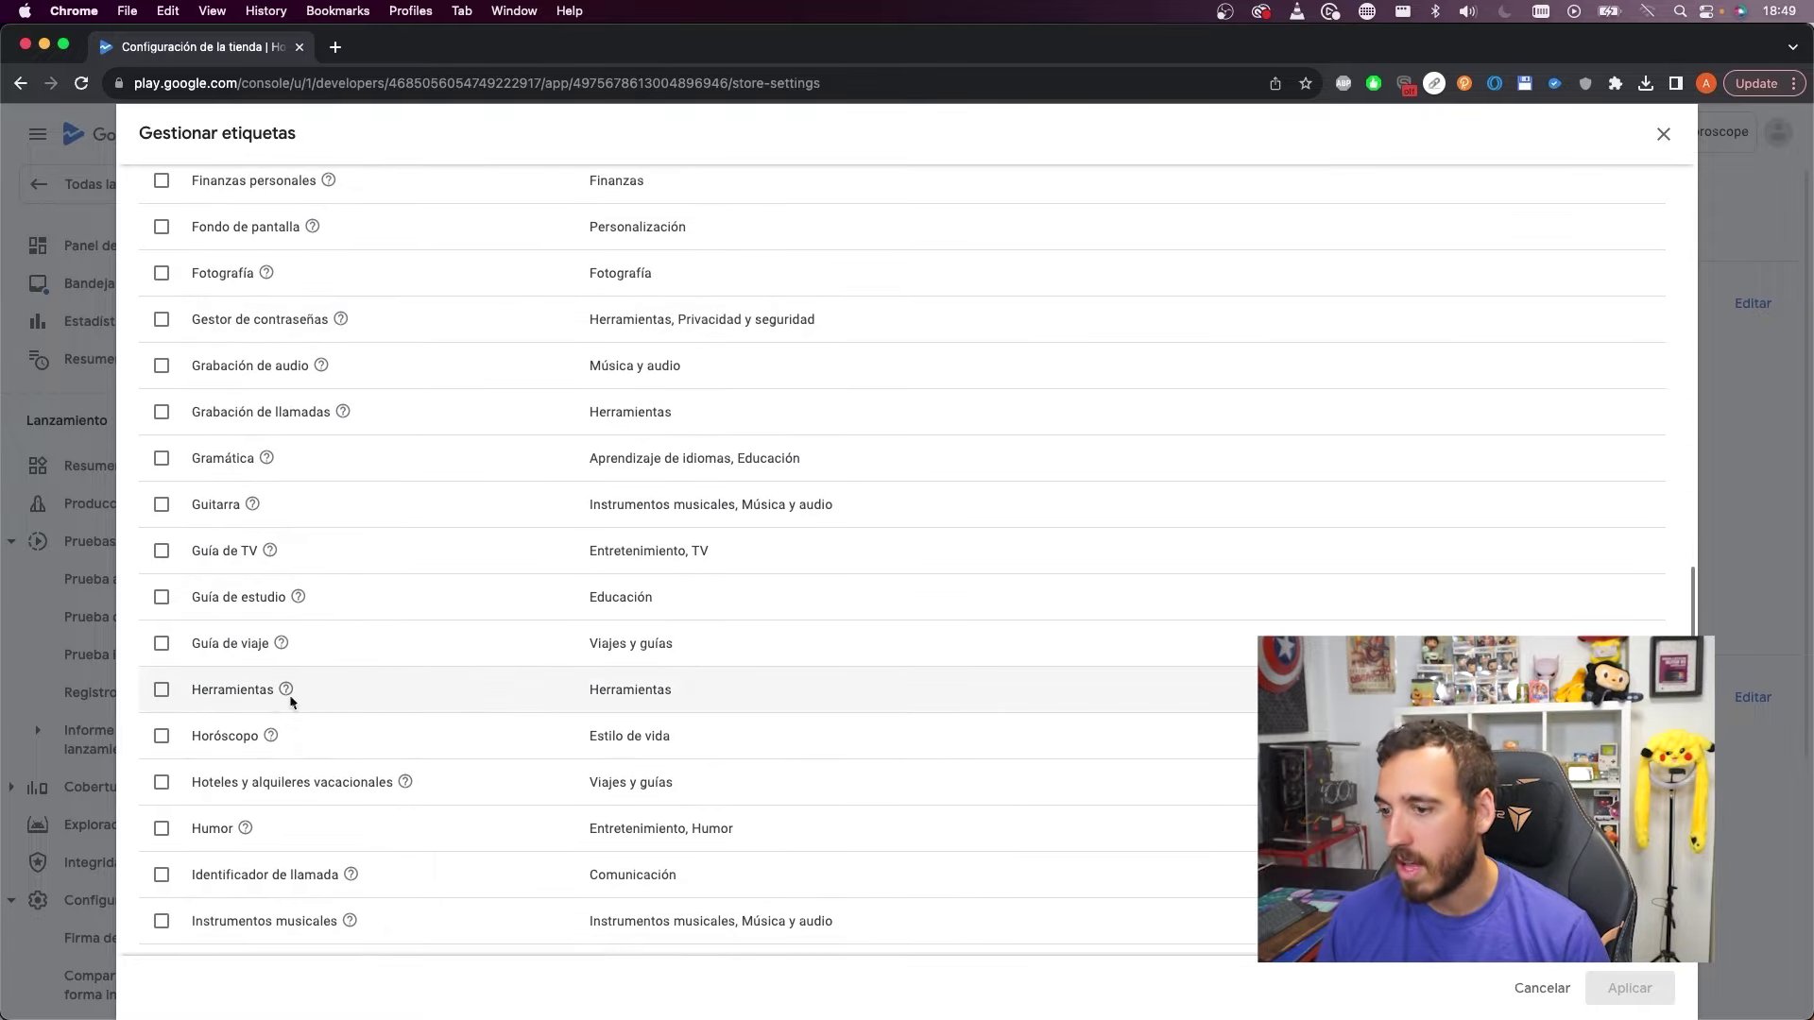
click(161, 690)
scroll(421, 694, down, 10)
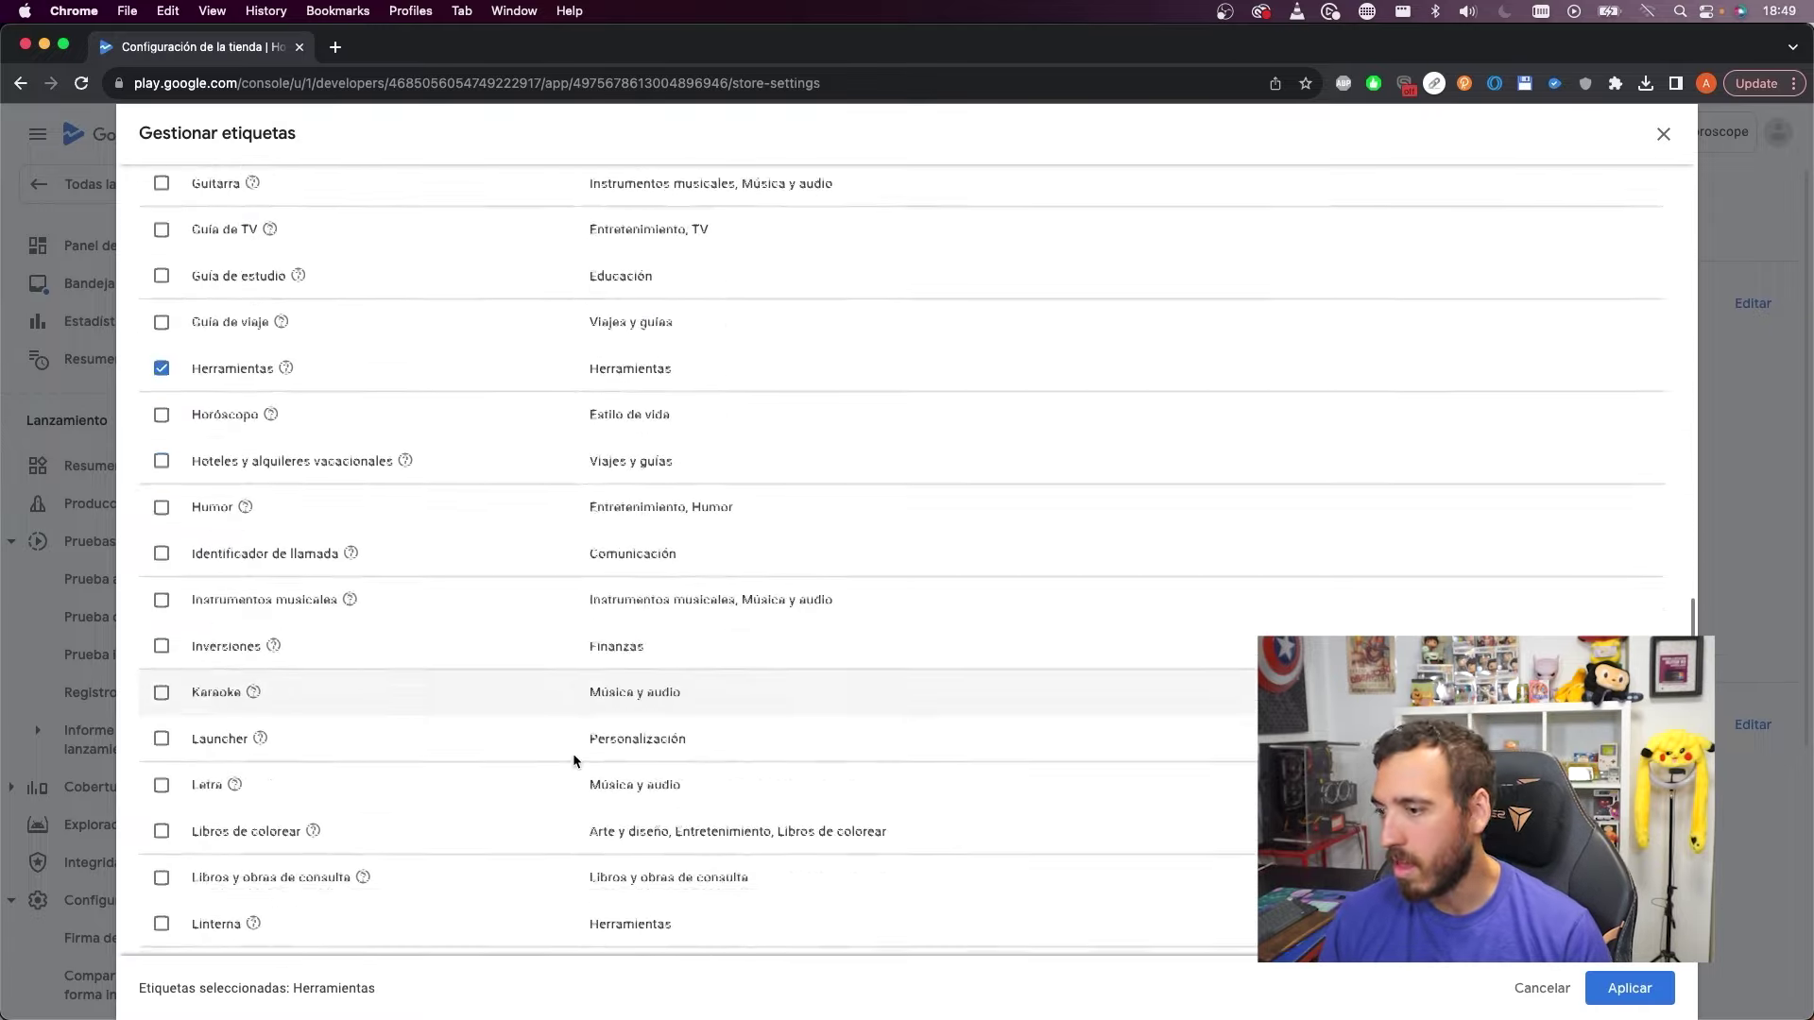
scroll(573, 752, down, 20)
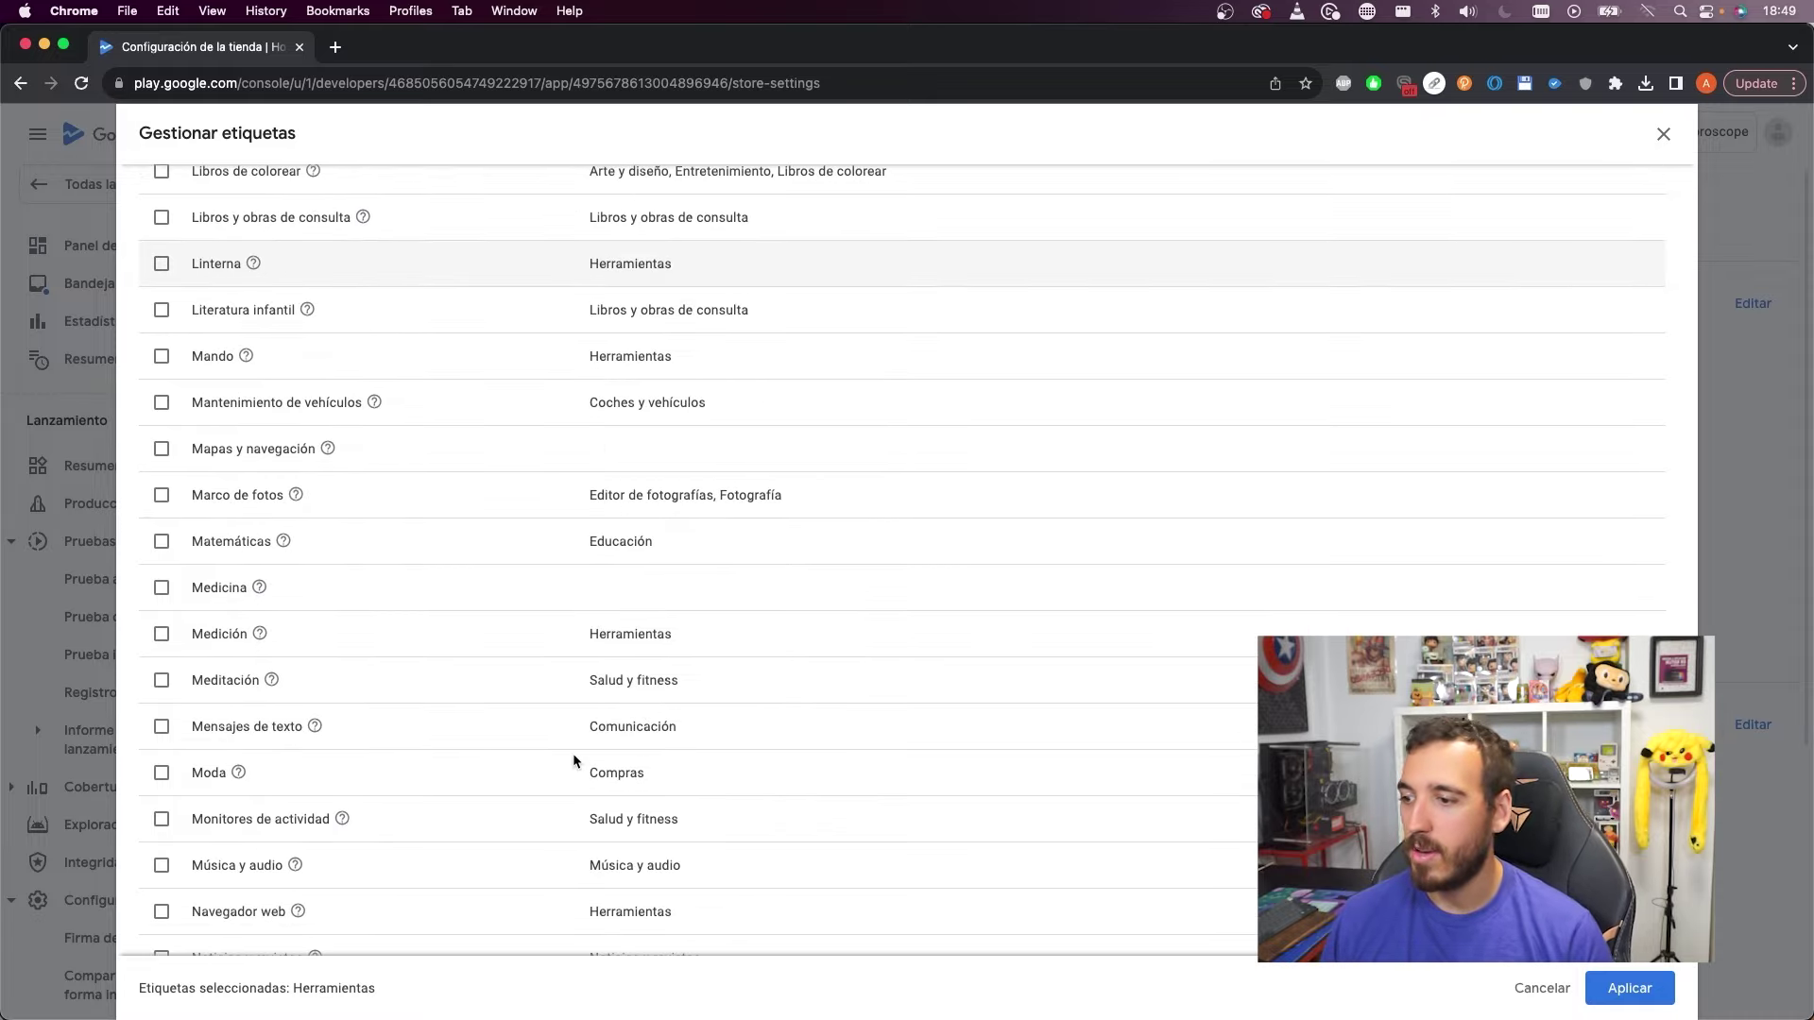
scroll(570, 765, down, 20)
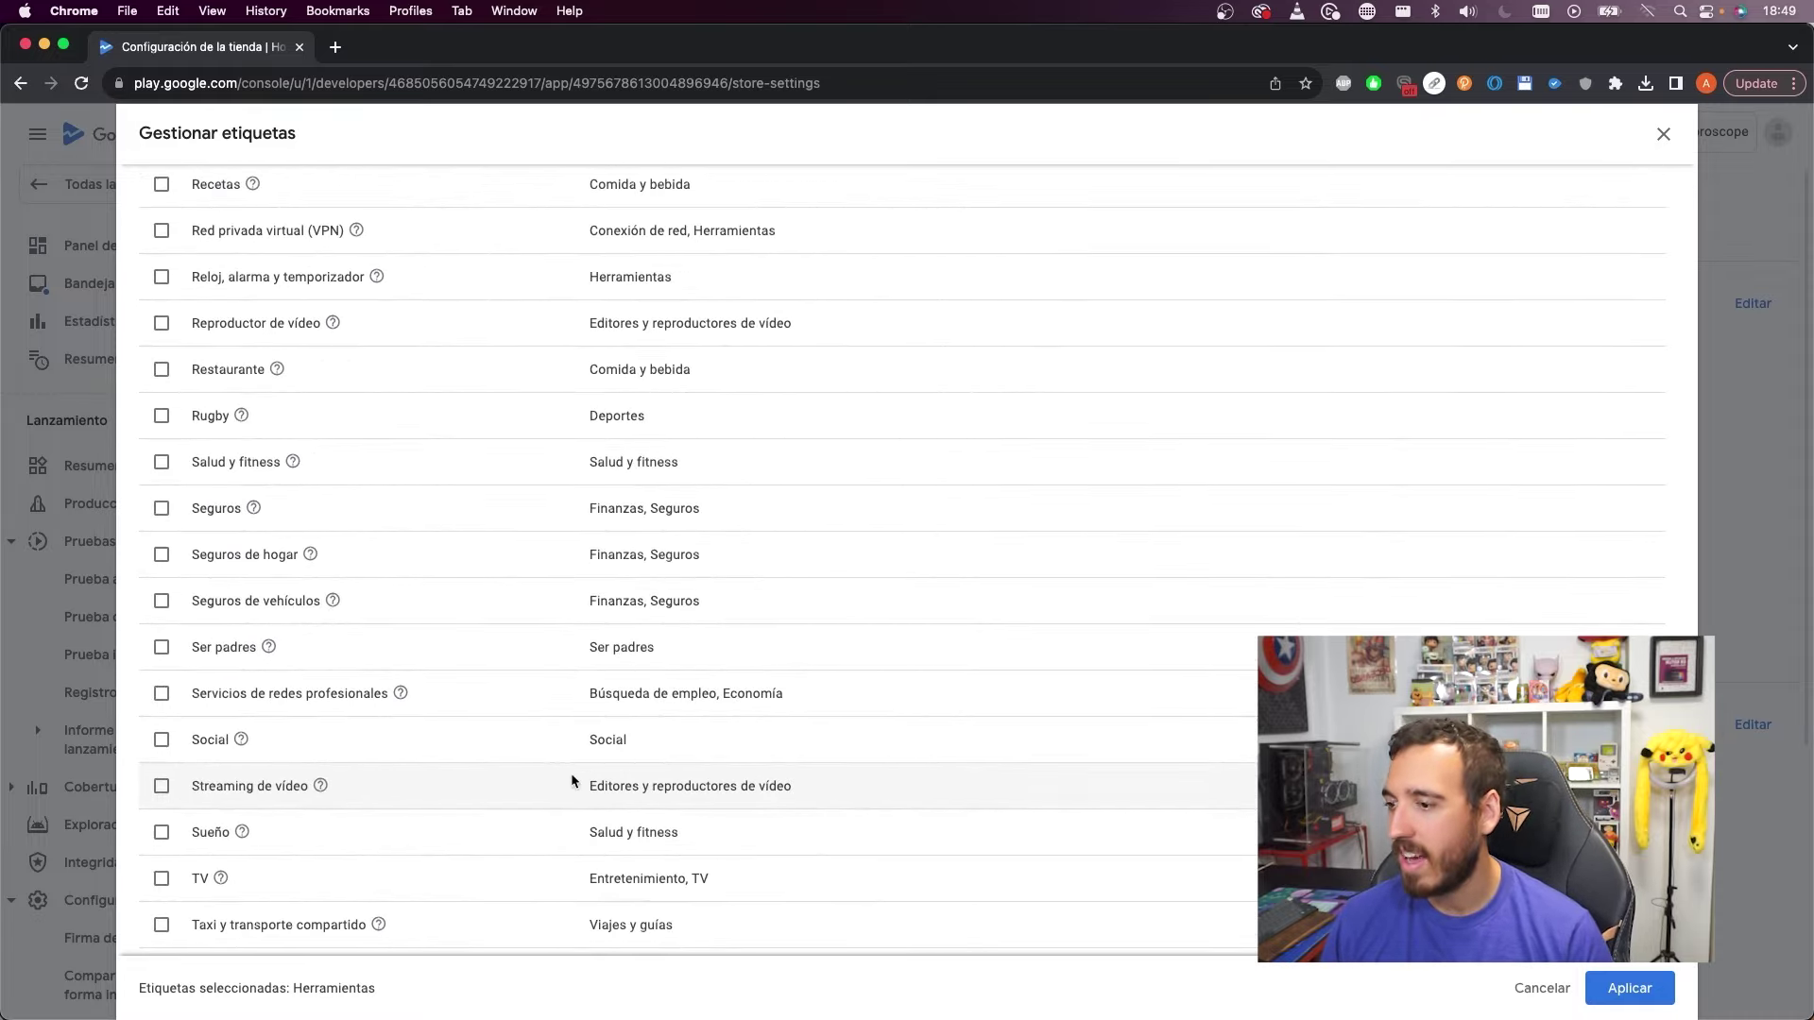
scroll(571, 774, down, 5)
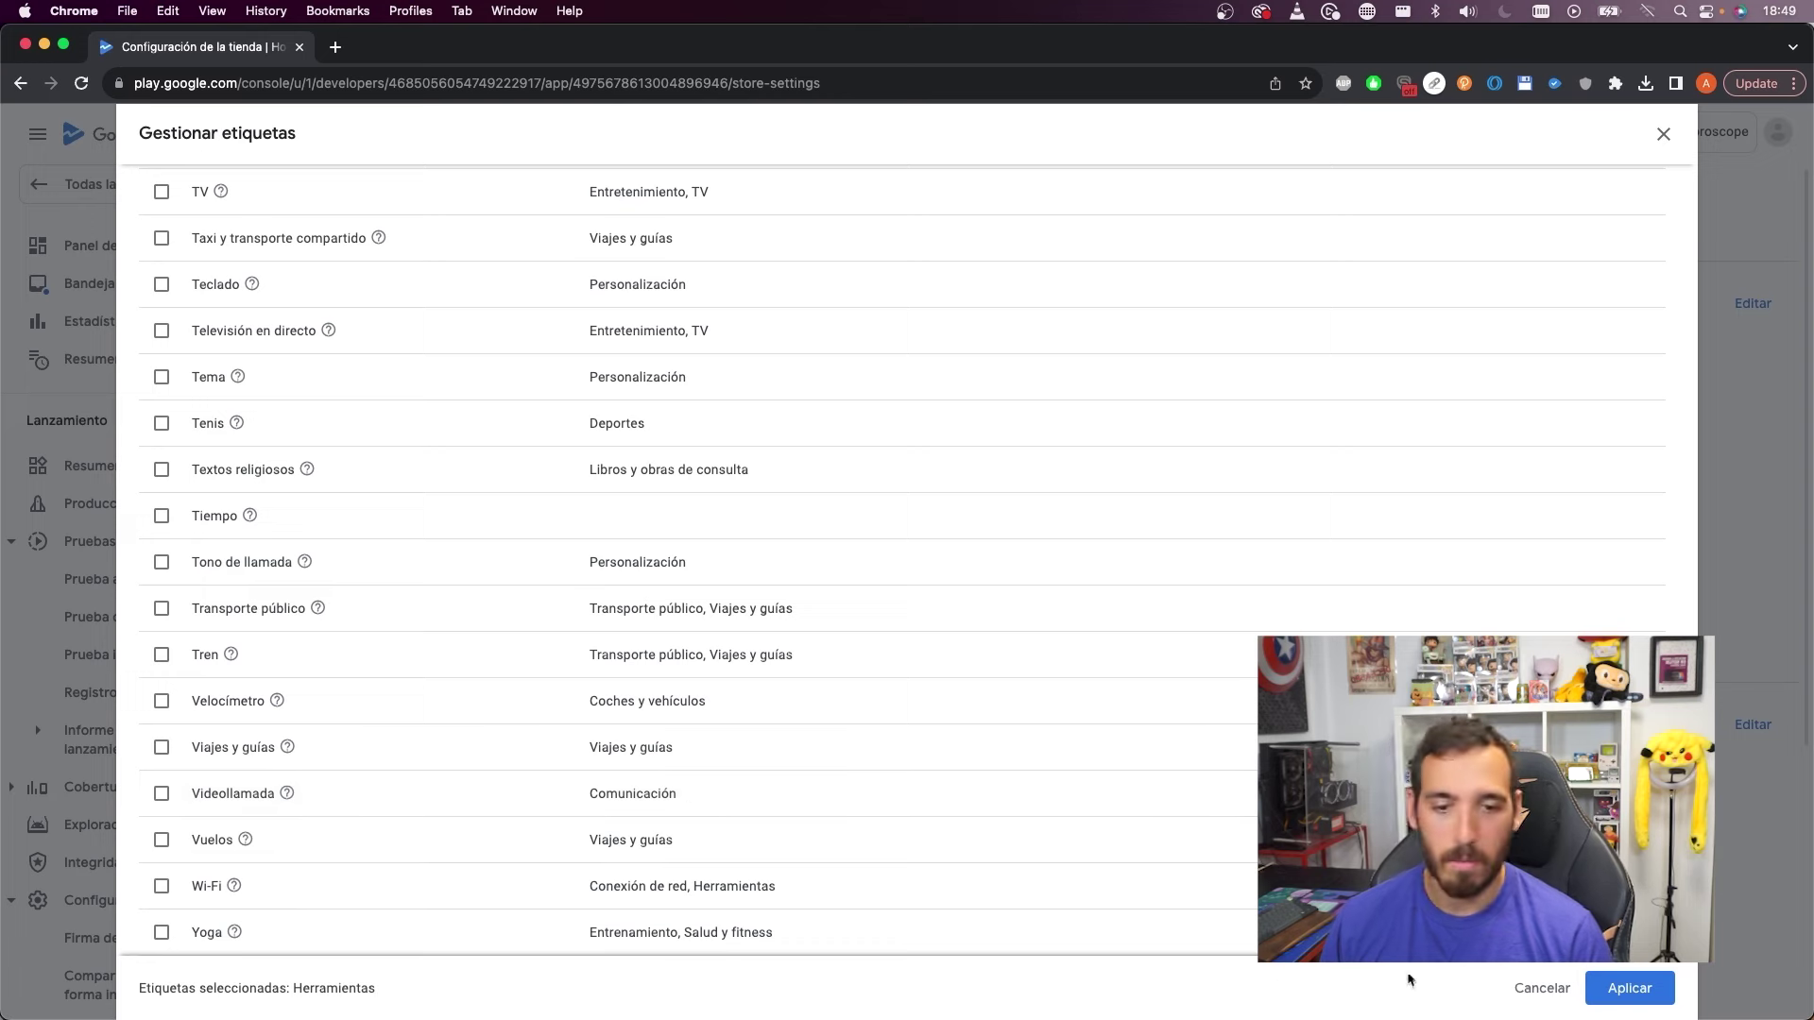
click(1632, 983)
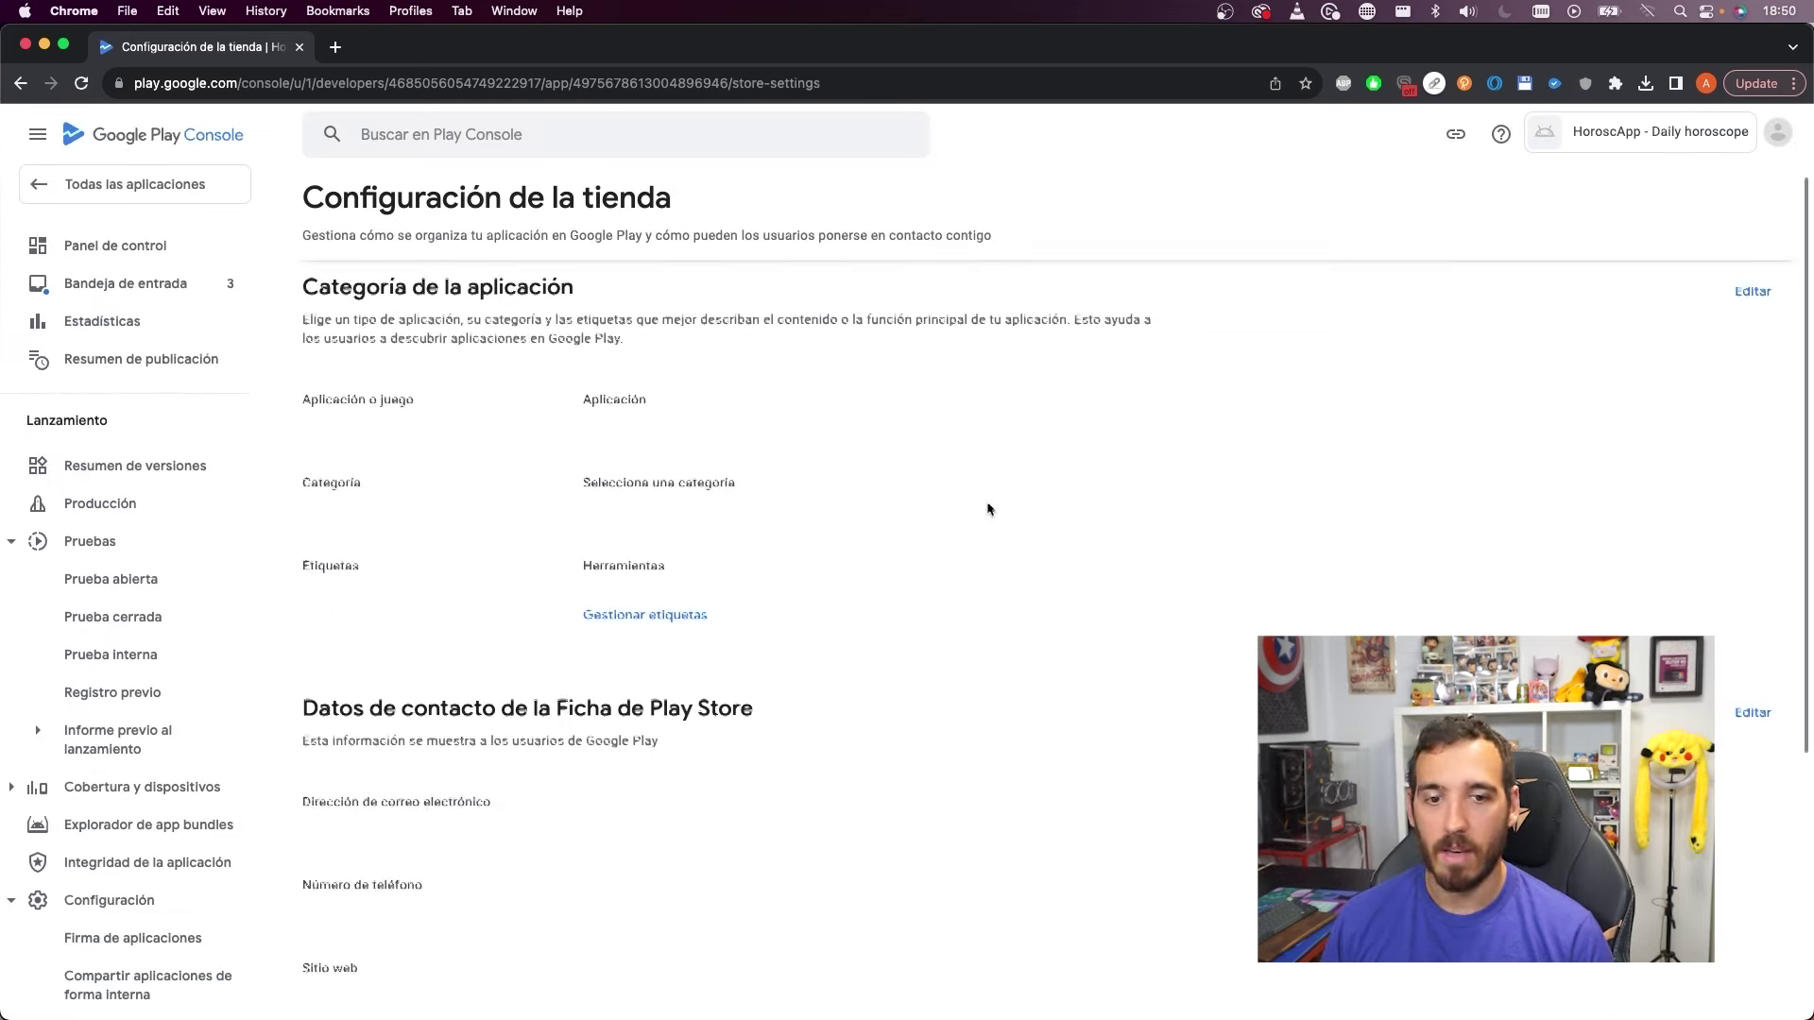
Edit the store listing contact details and enter the contact e-mail address
scroll(352, 454, down, 3)
drag(699, 432, 929, 430)
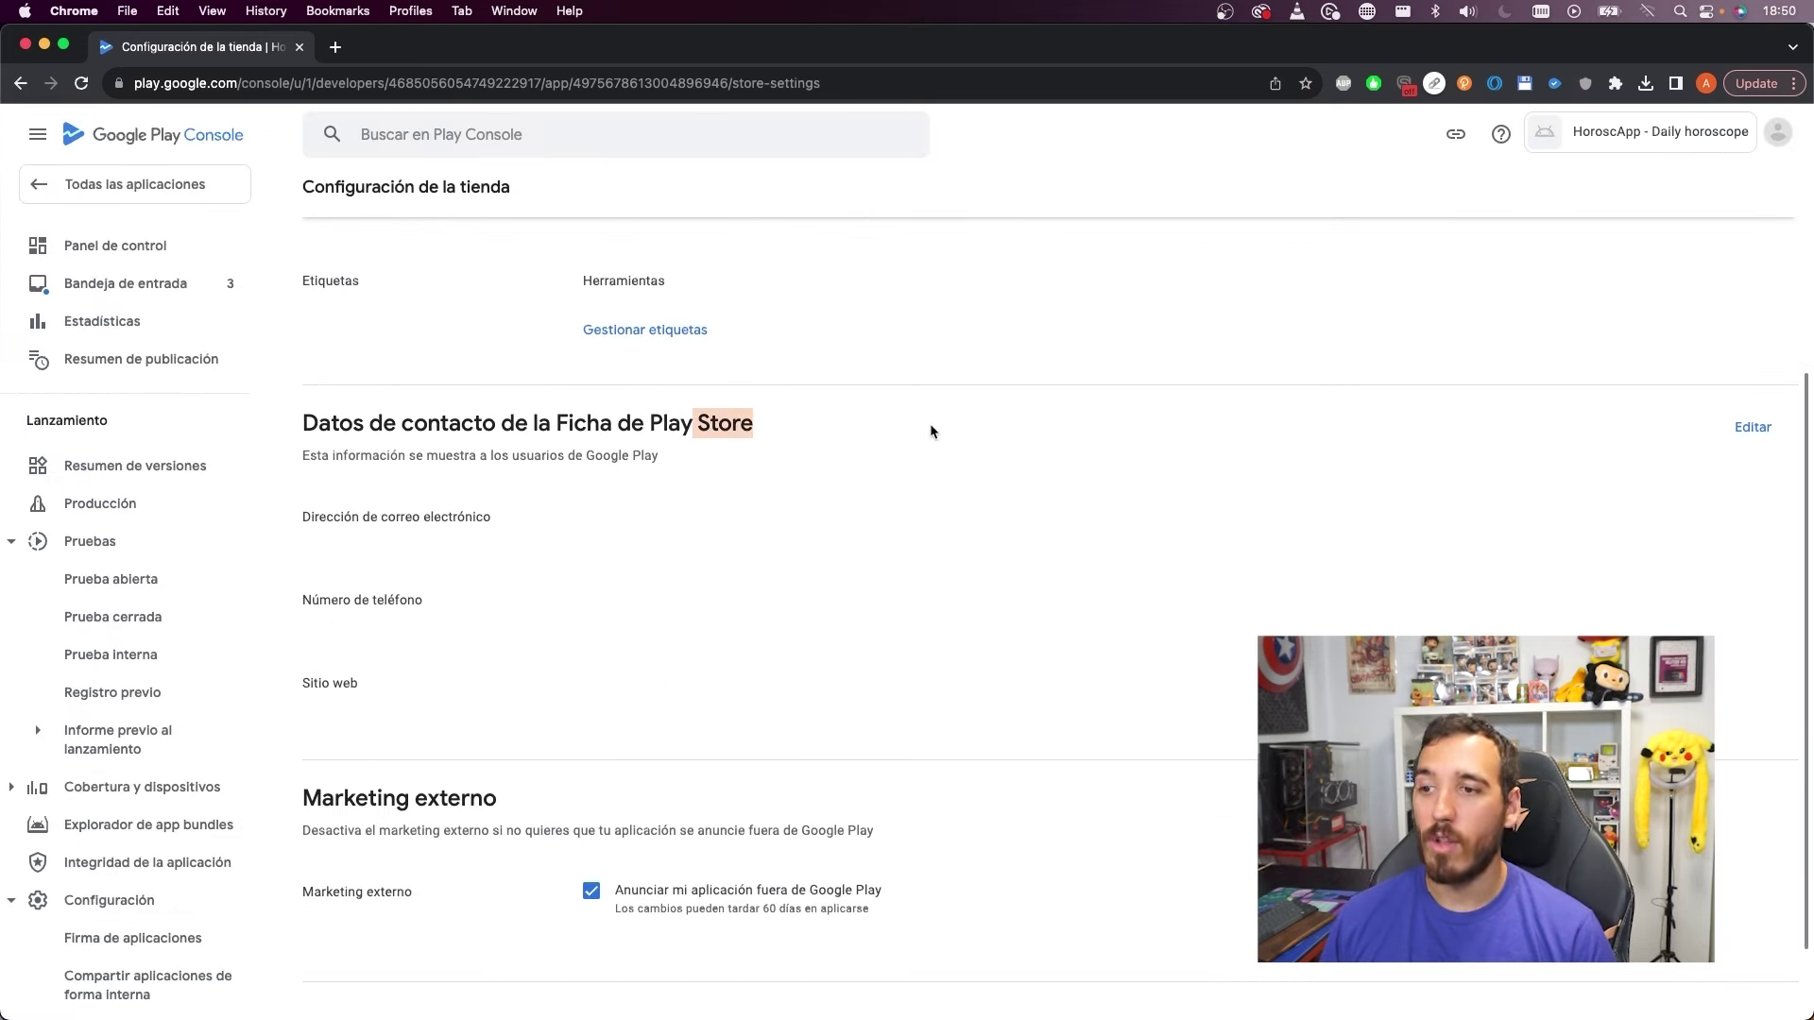
click(931, 431)
click(1752, 427)
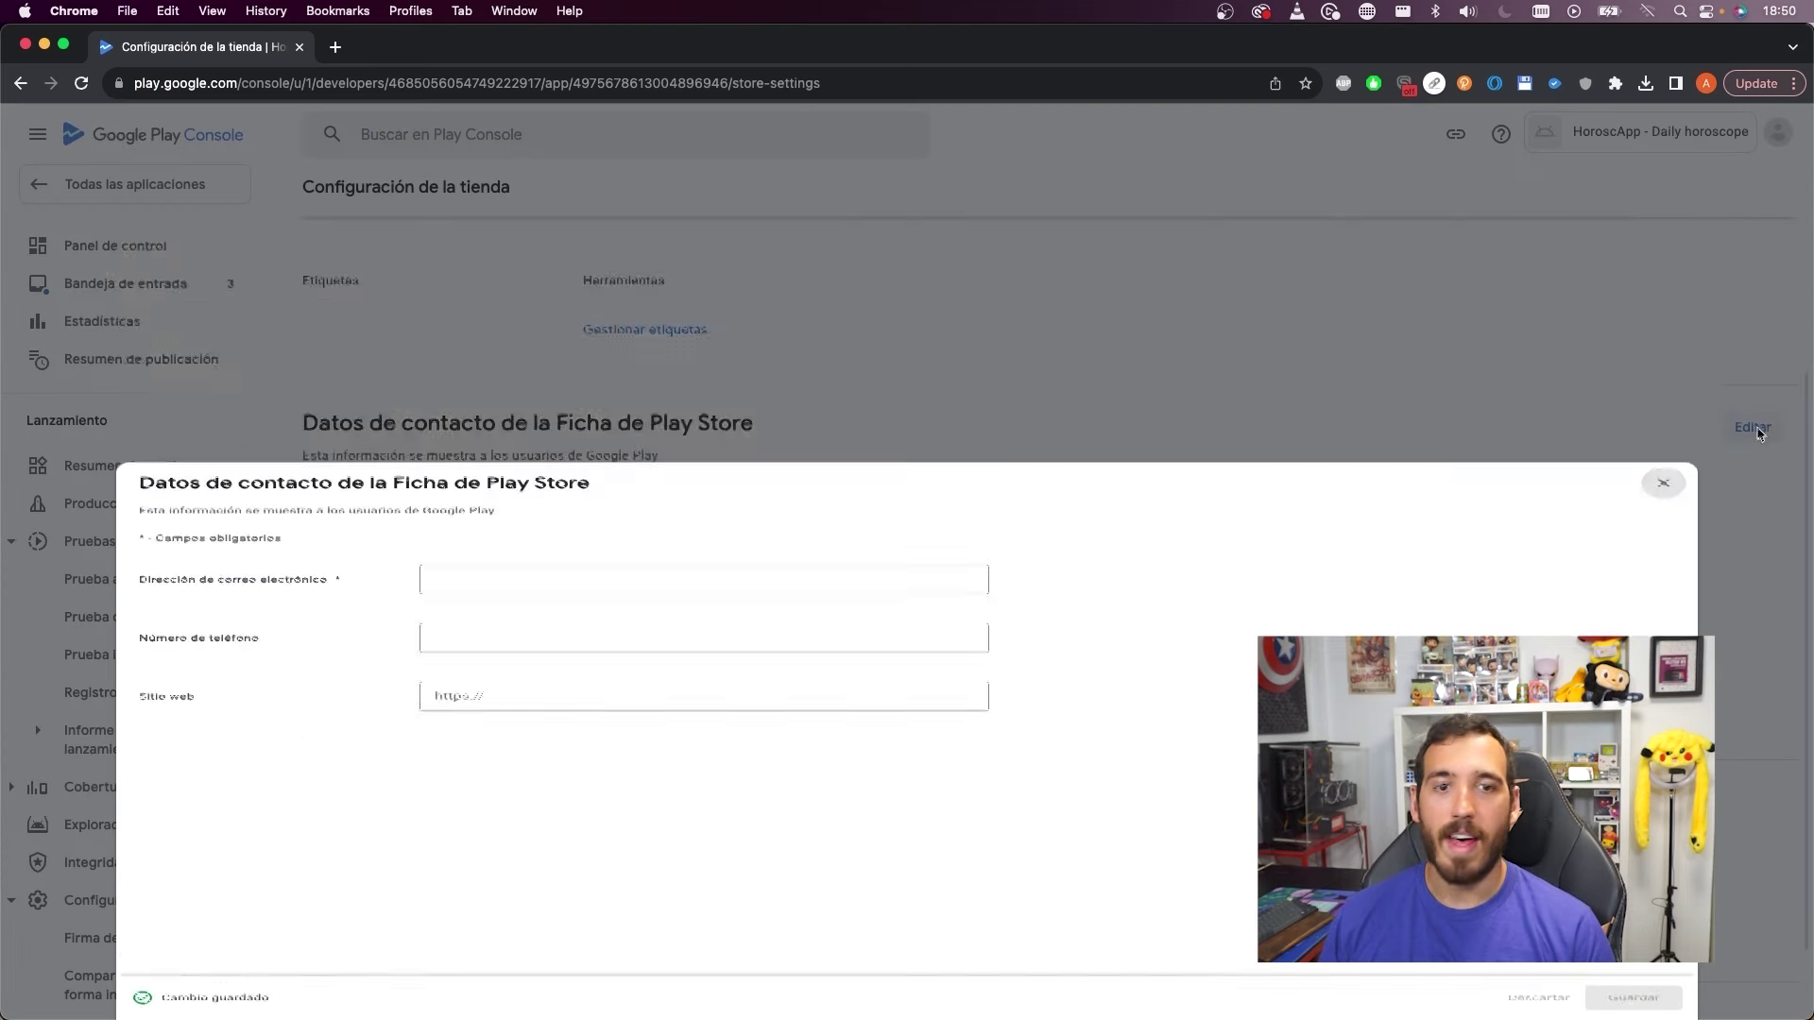
click(539, 374)
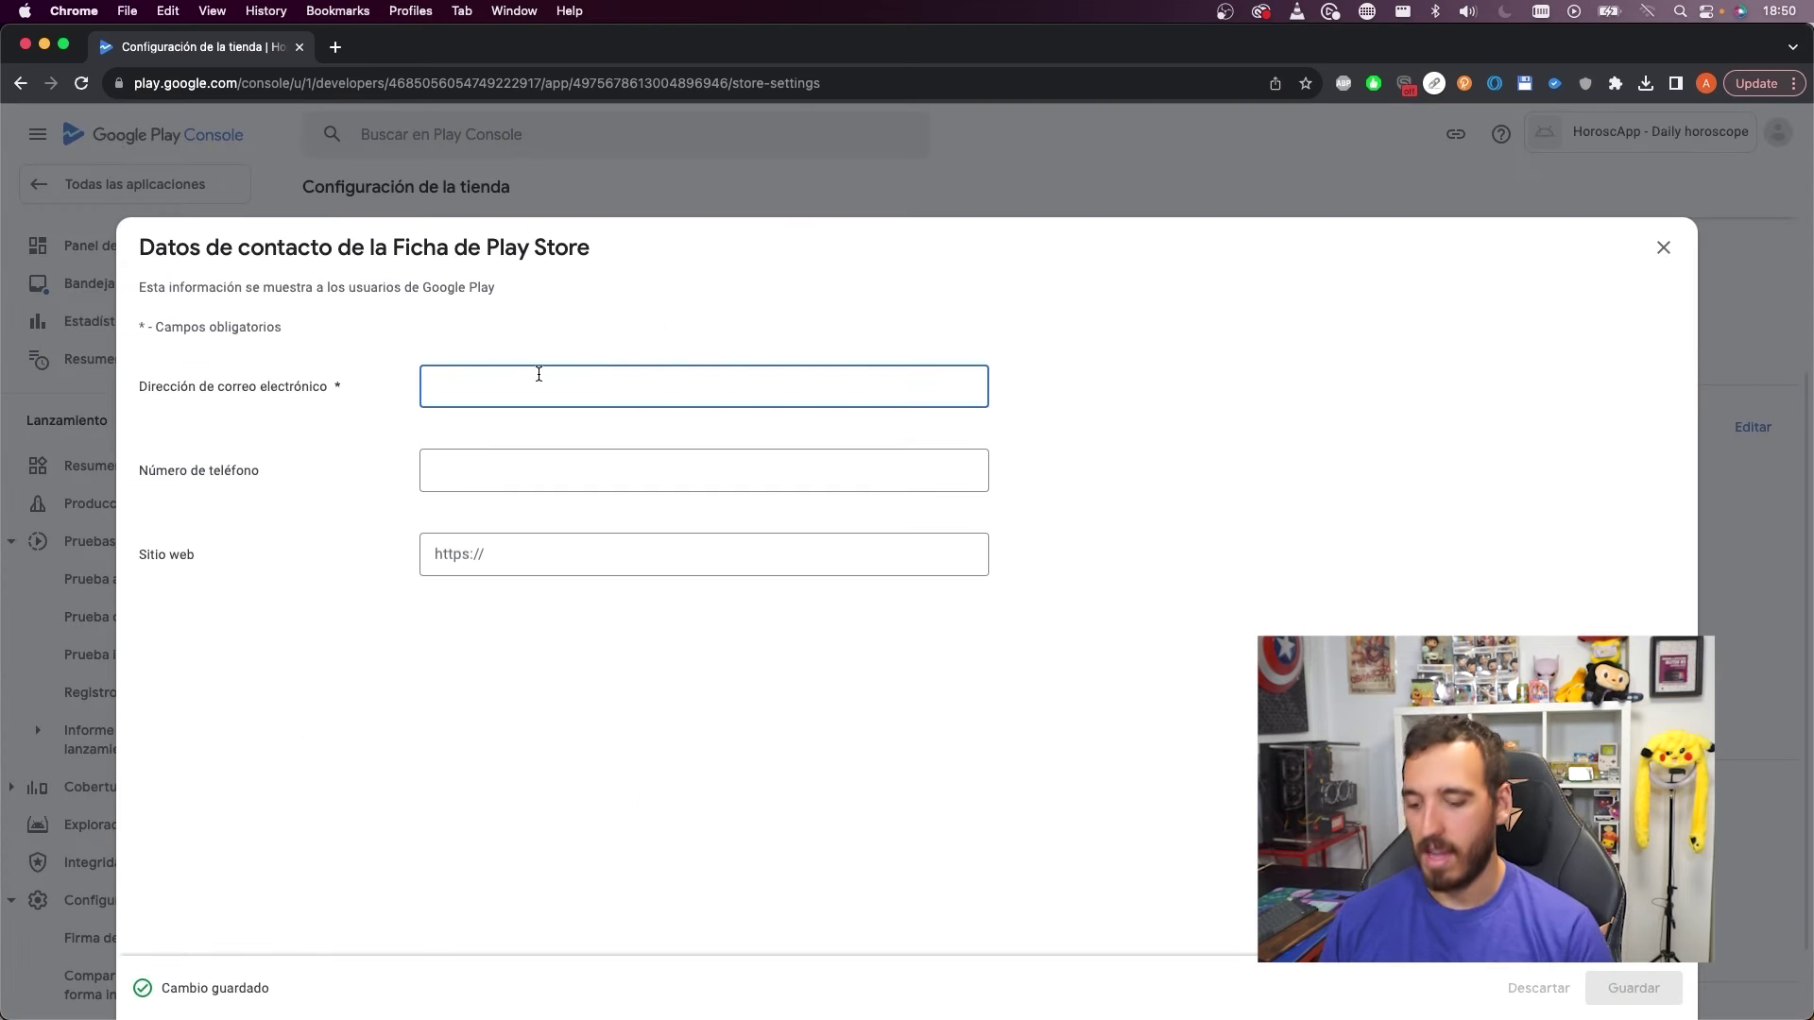
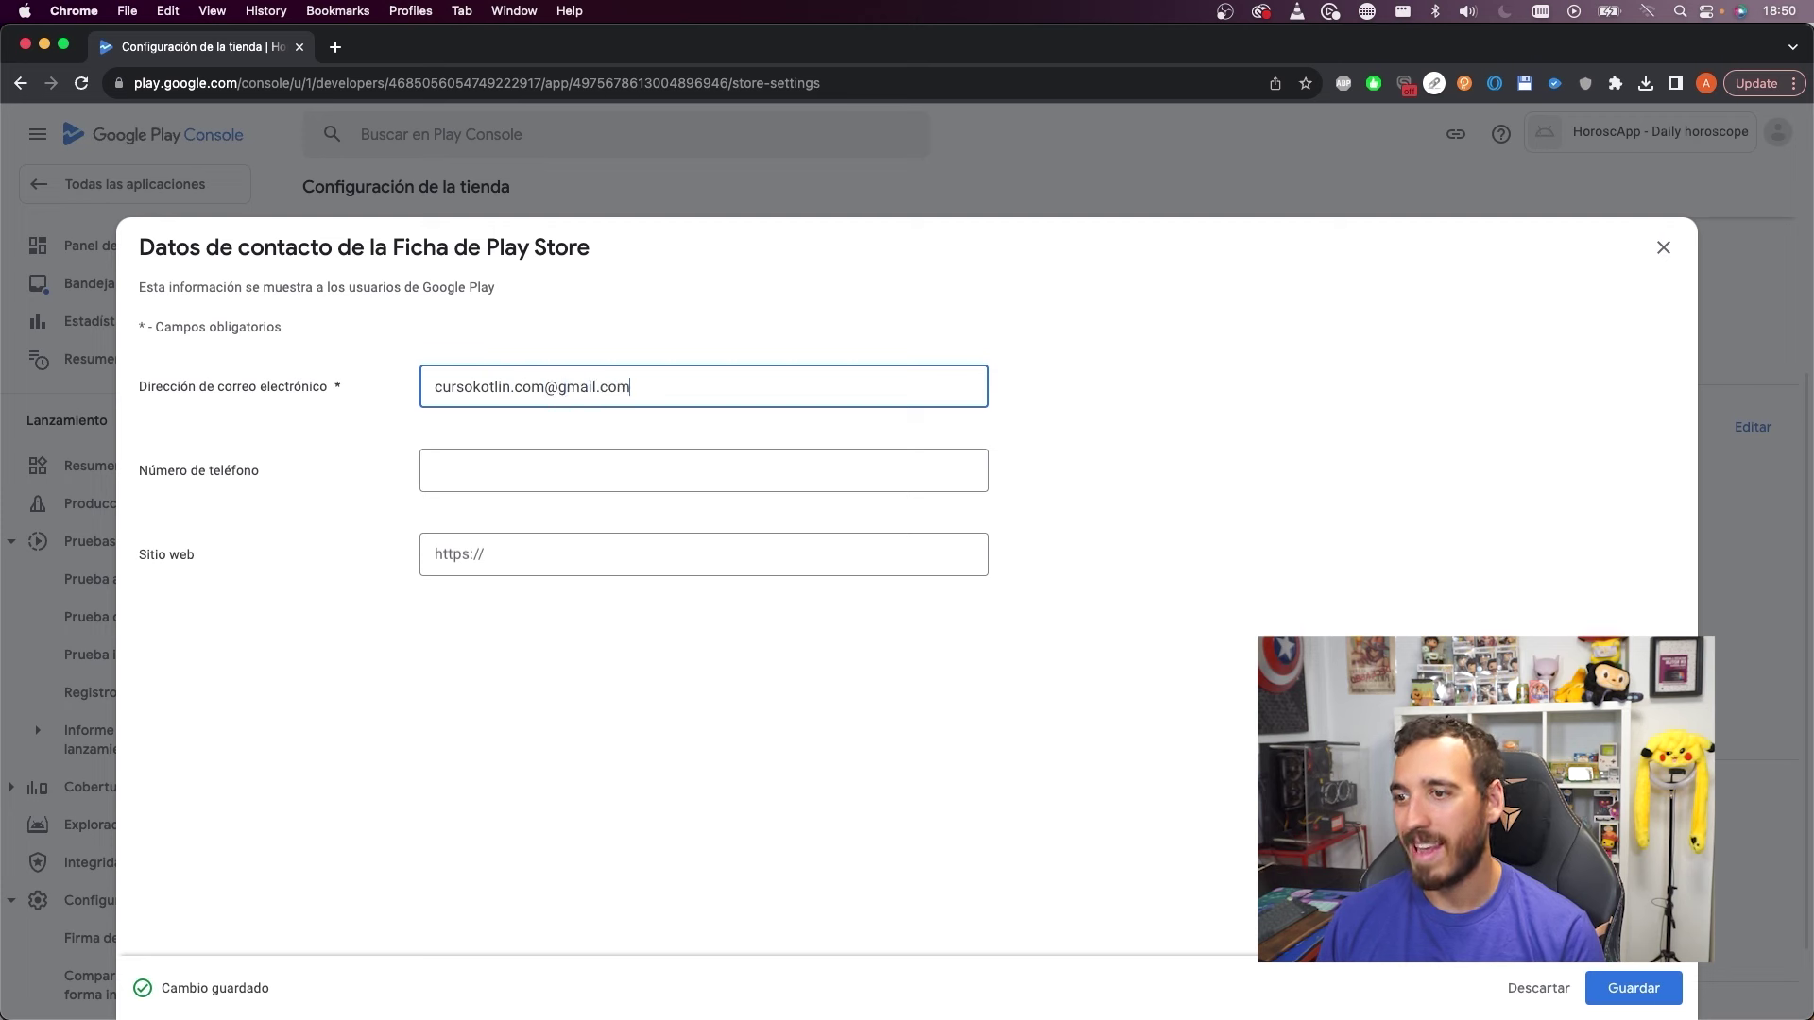
click(542, 468)
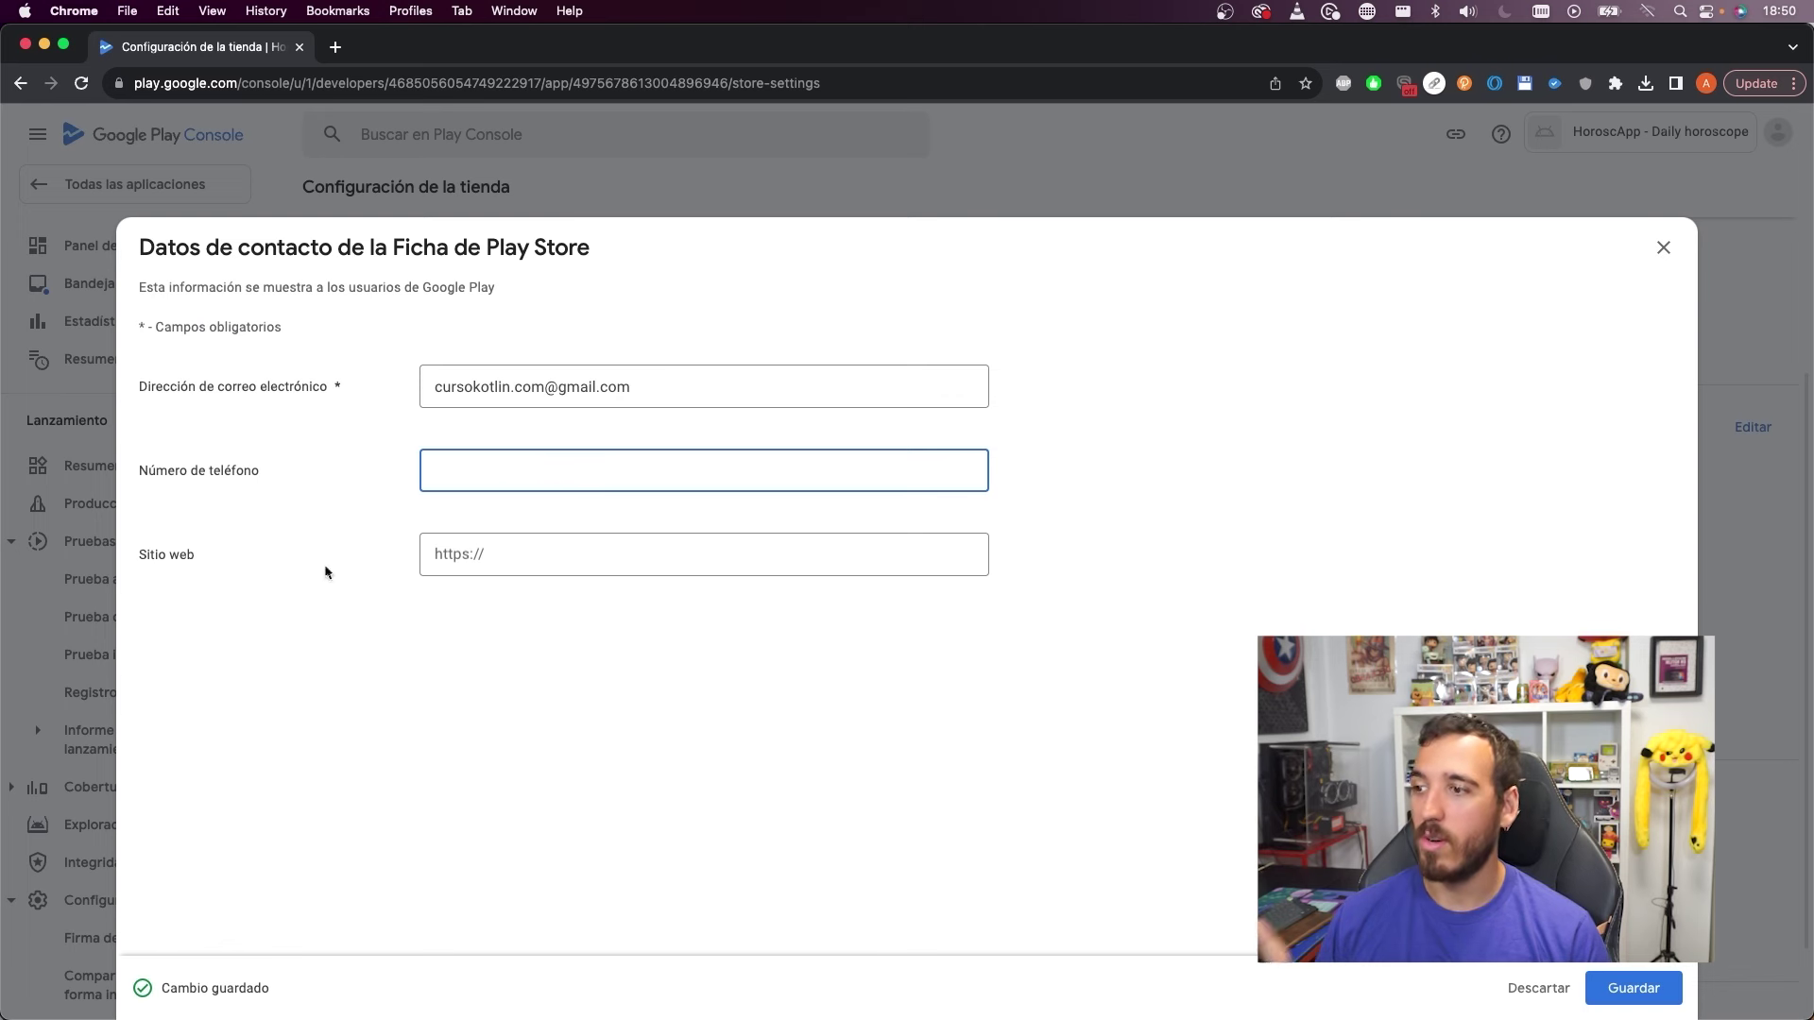
click(493, 554)
text(https://cursokotlin.com)
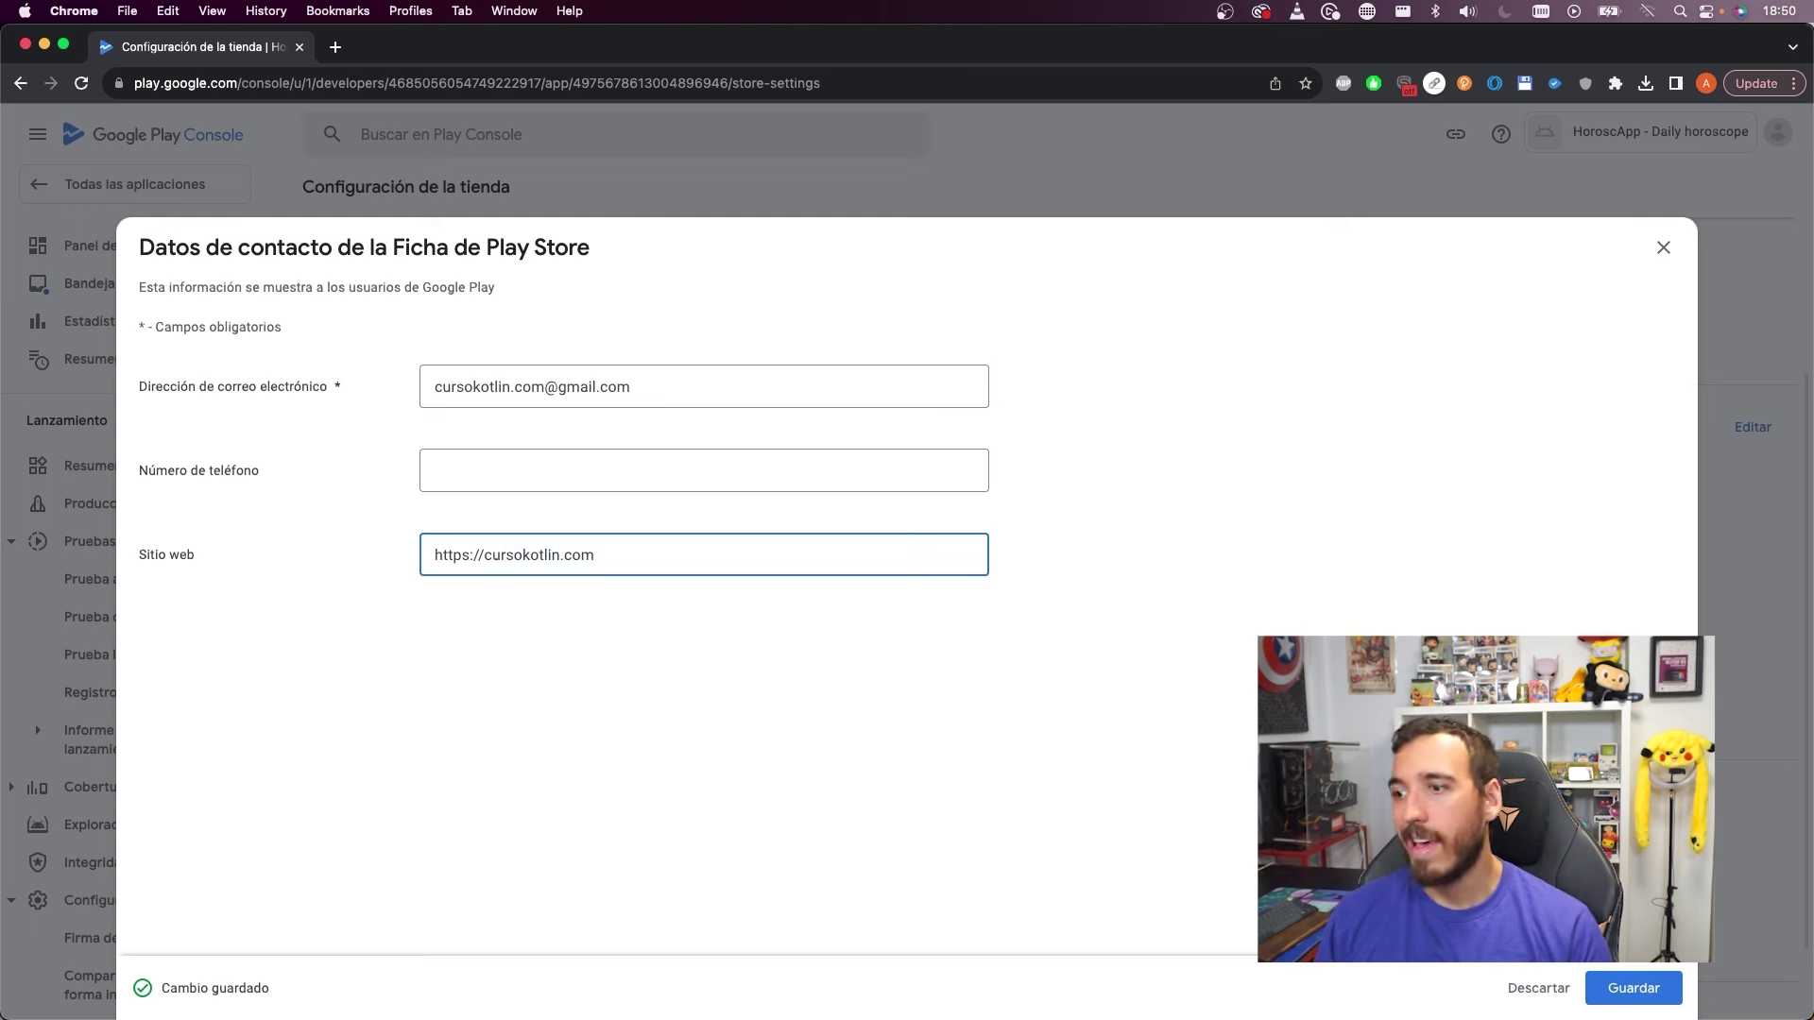
click(515, 463)
text(66)
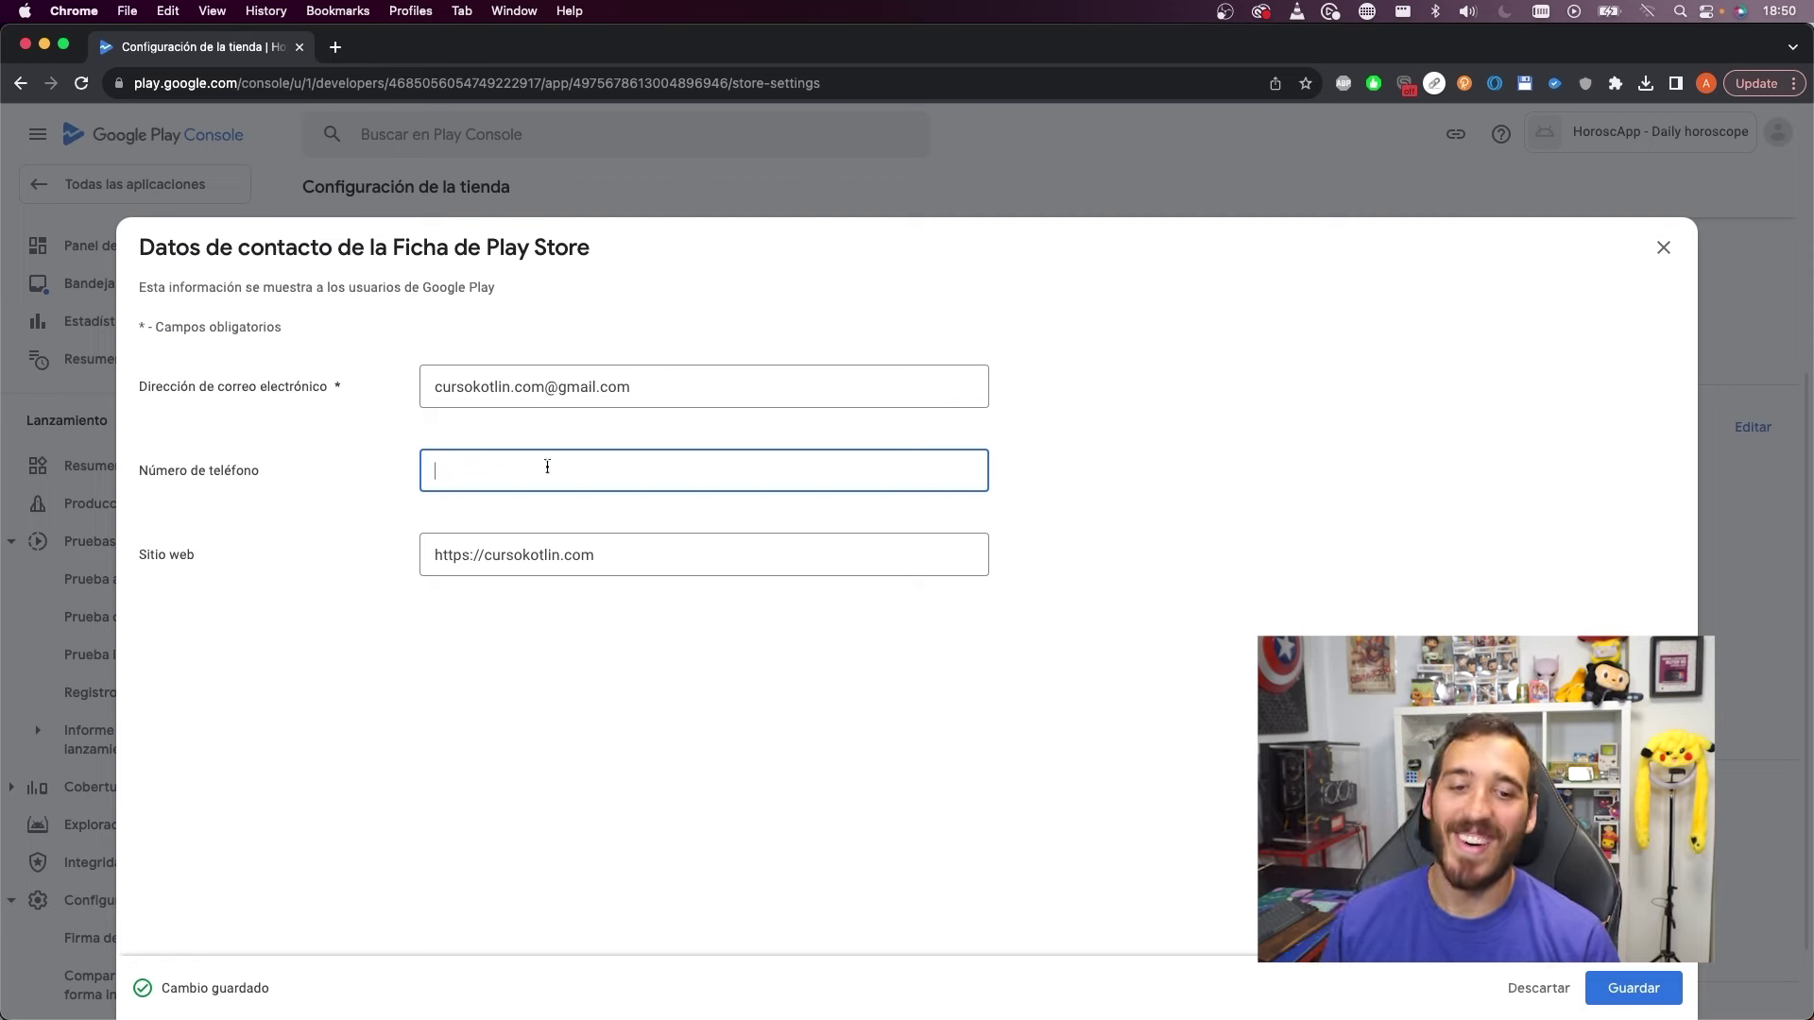
click(1631, 988)
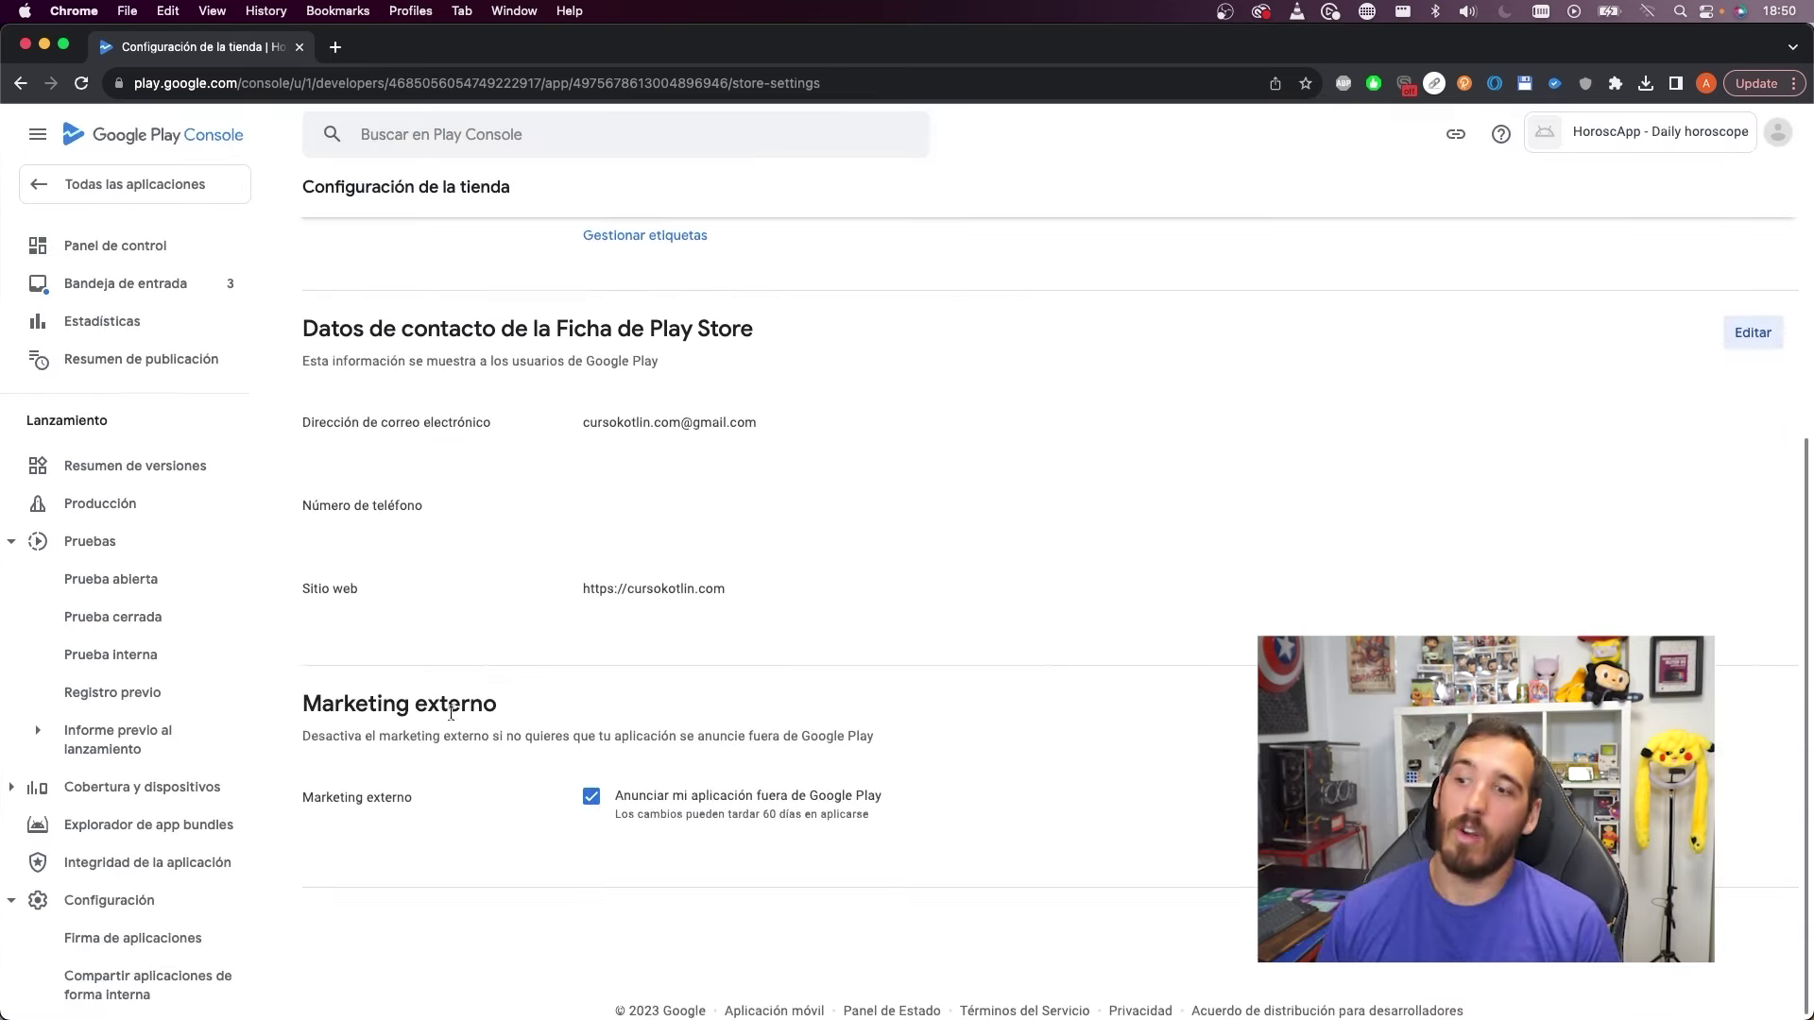
drag(398, 707, 519, 717)
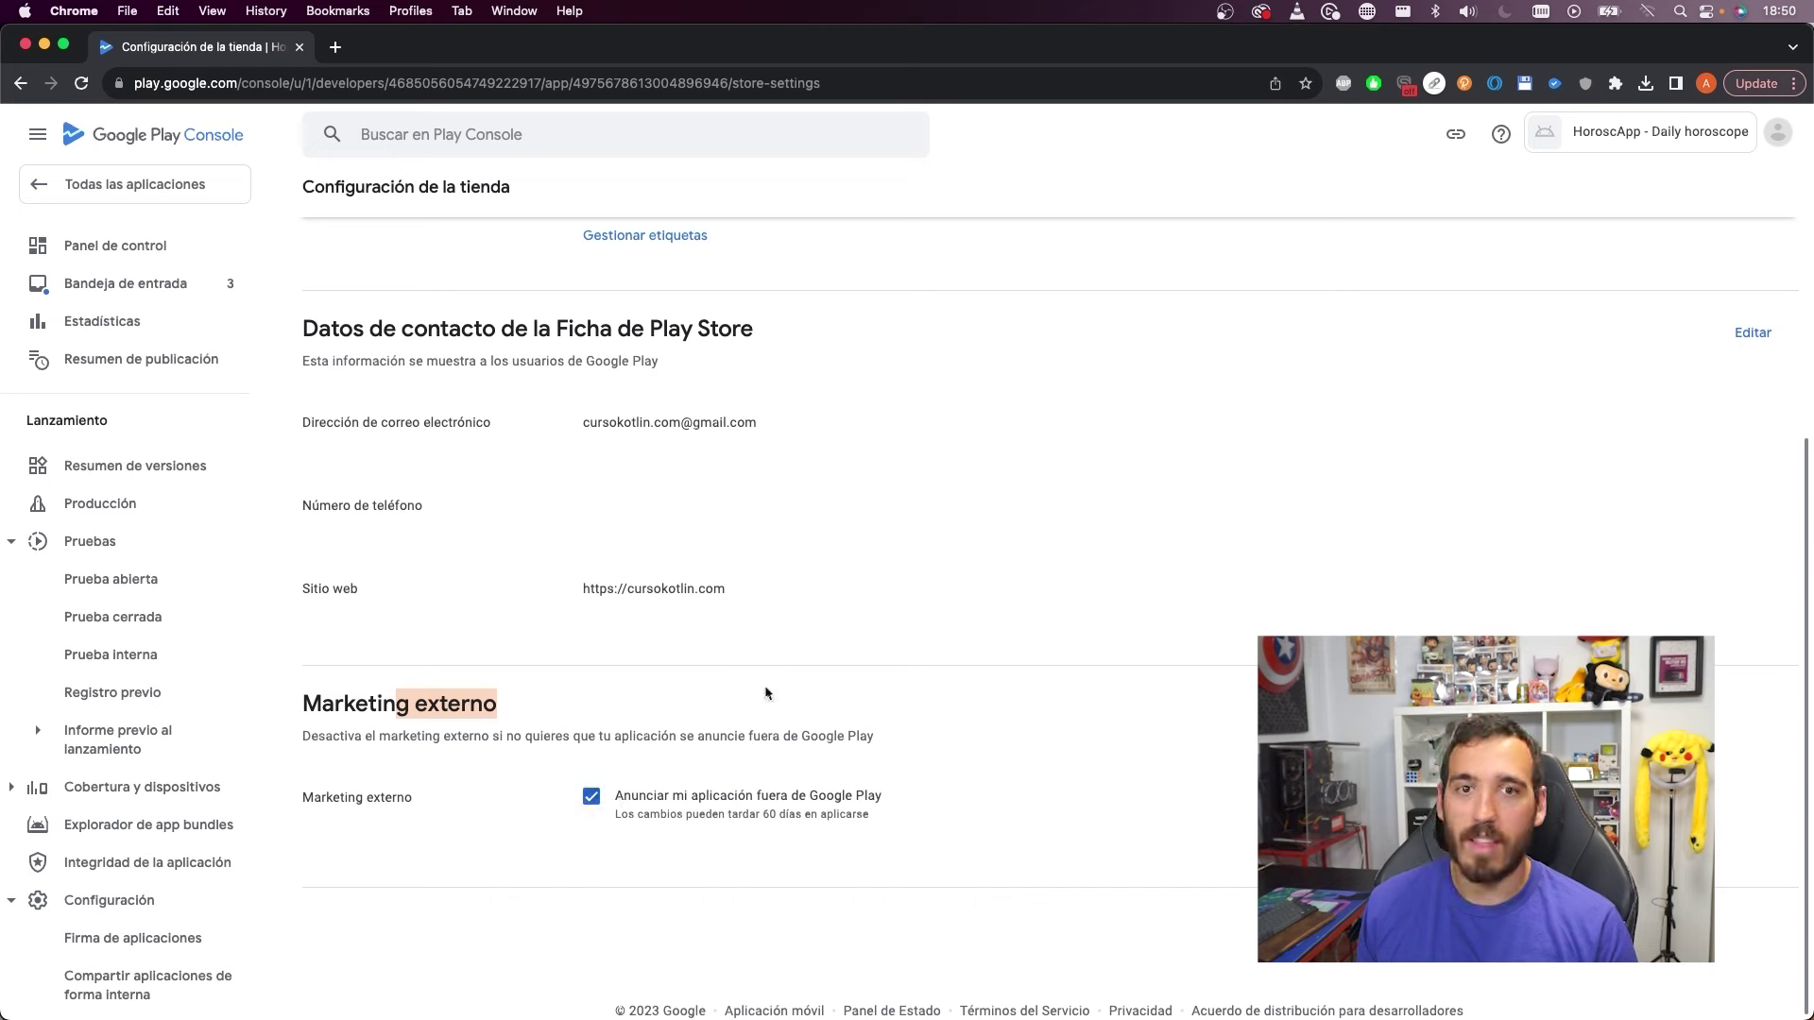
scroll(972, 583, up, 5)
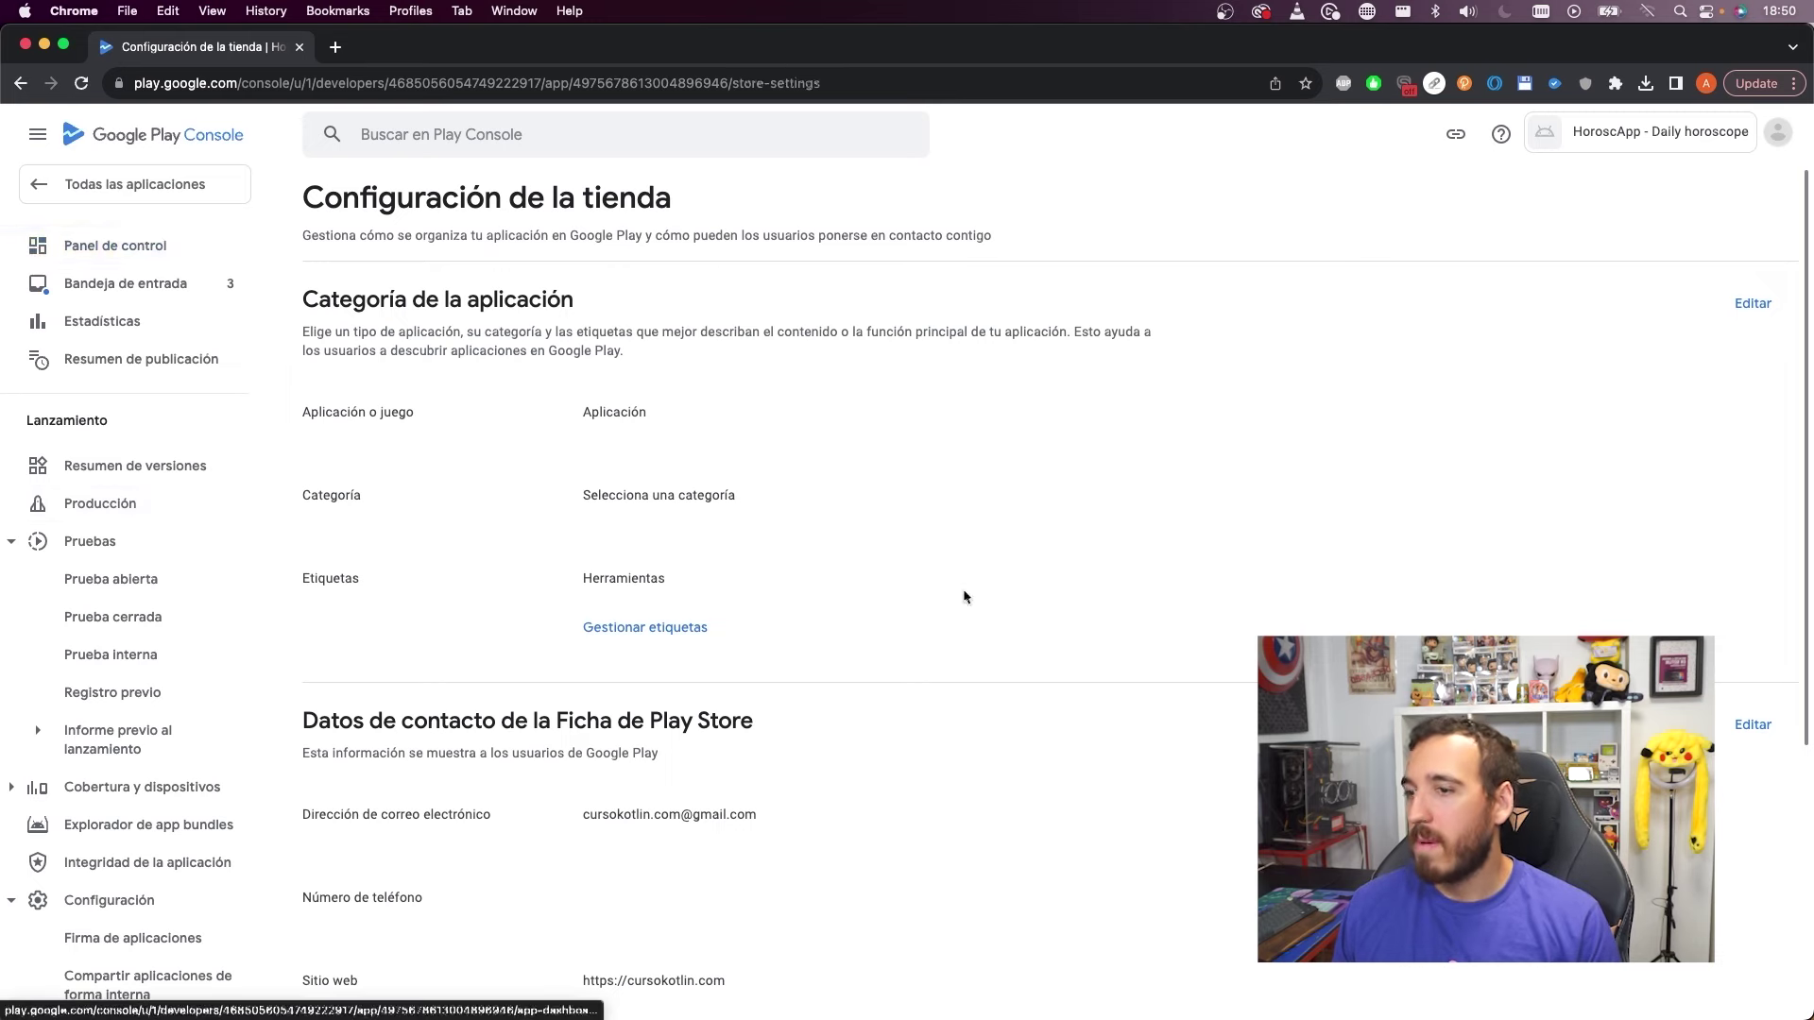
Choose Entretenimiento as the app category in store settings and save it
scroll(721, 595, down, 8)
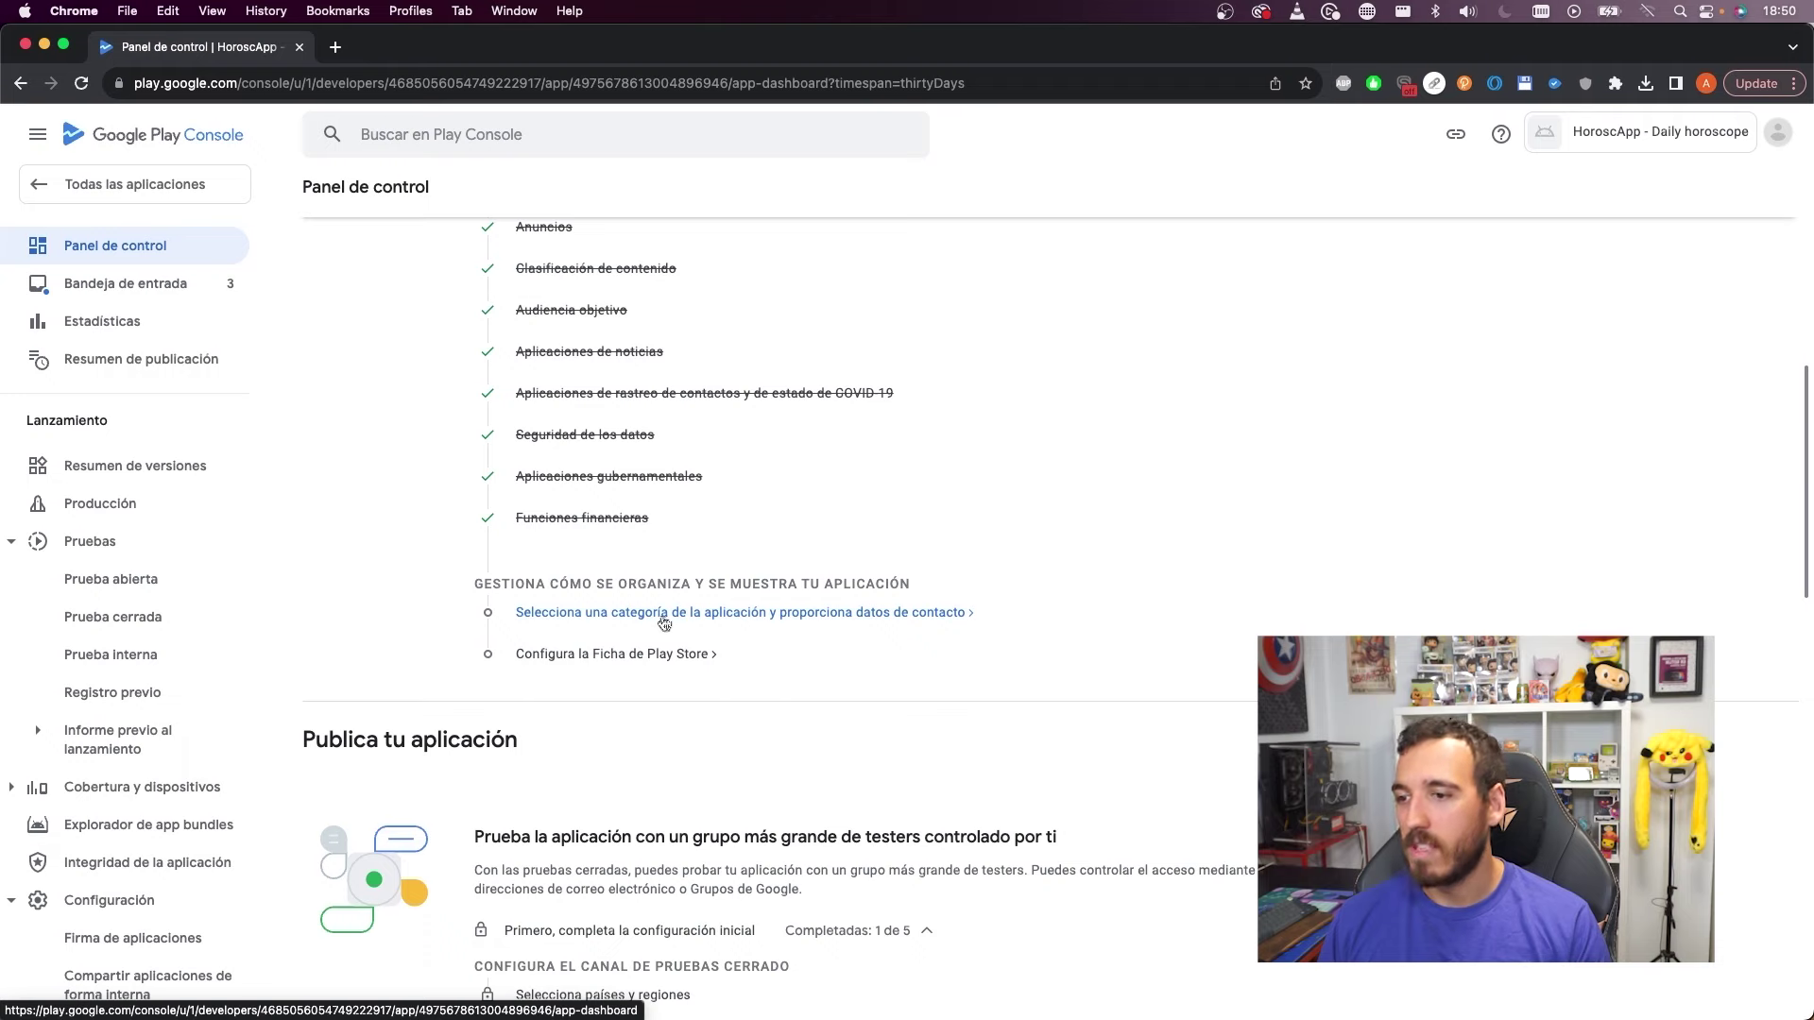
click(750, 614)
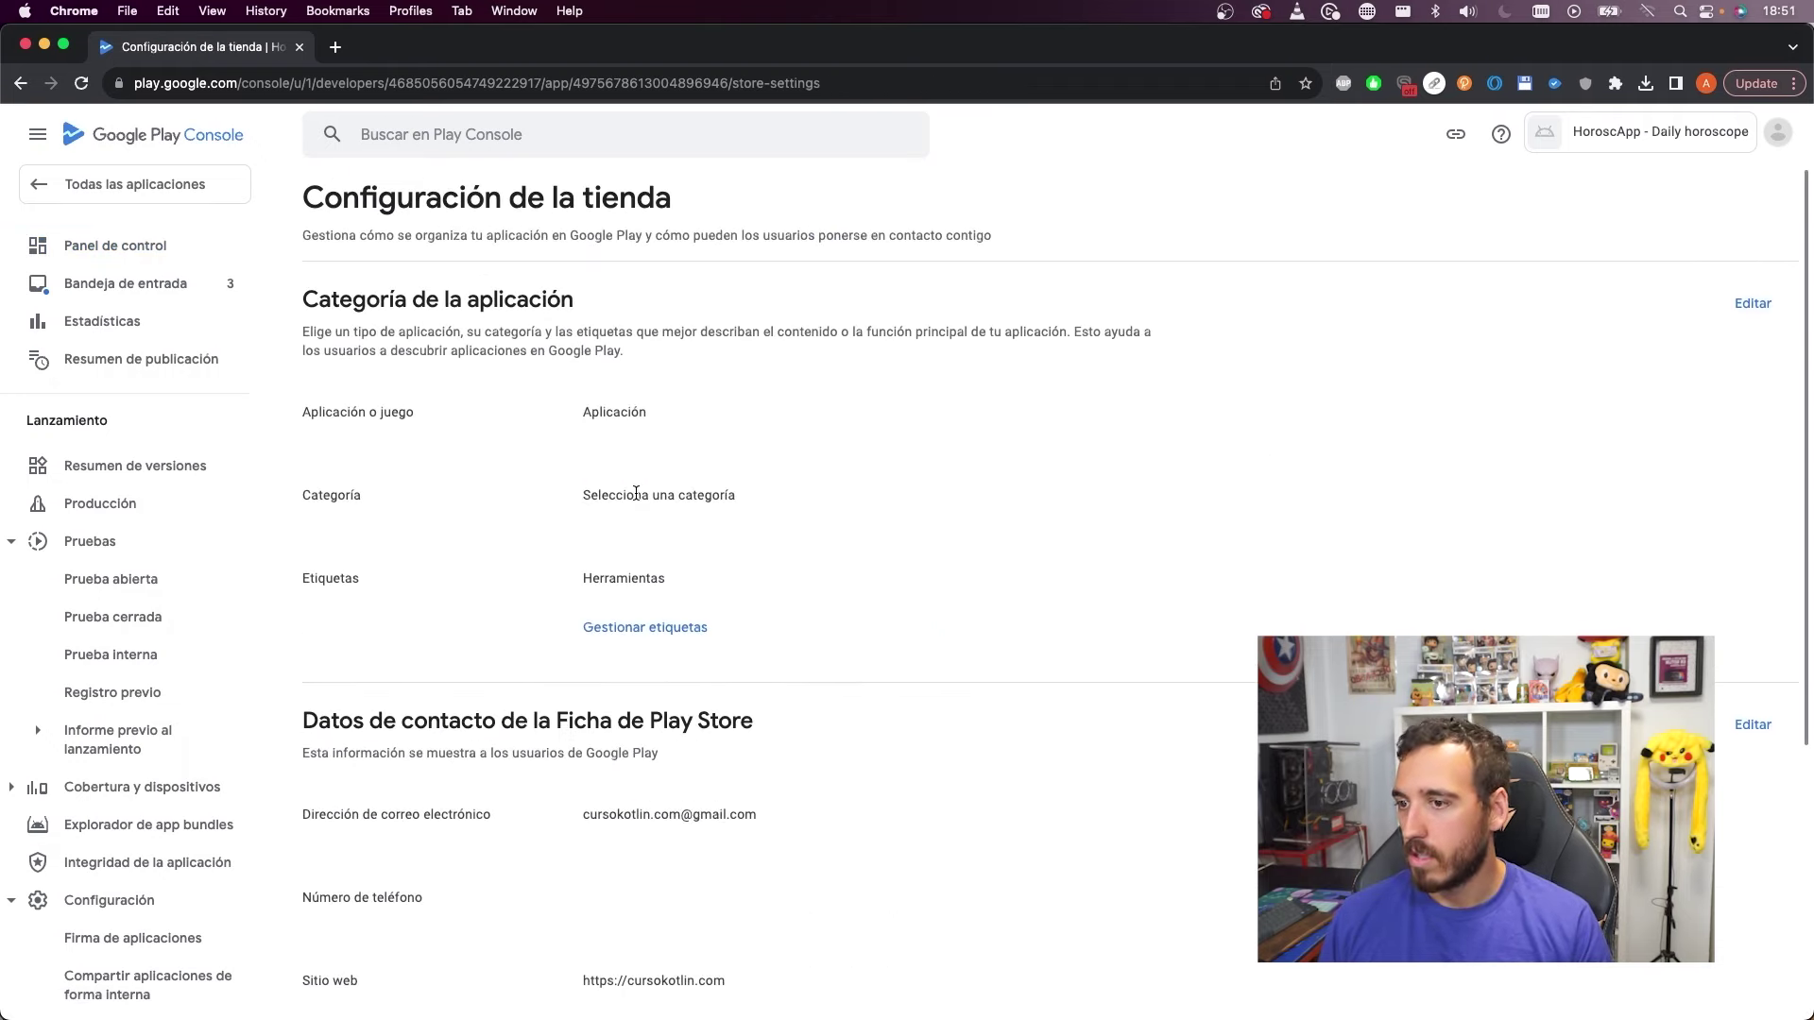
click(1754, 304)
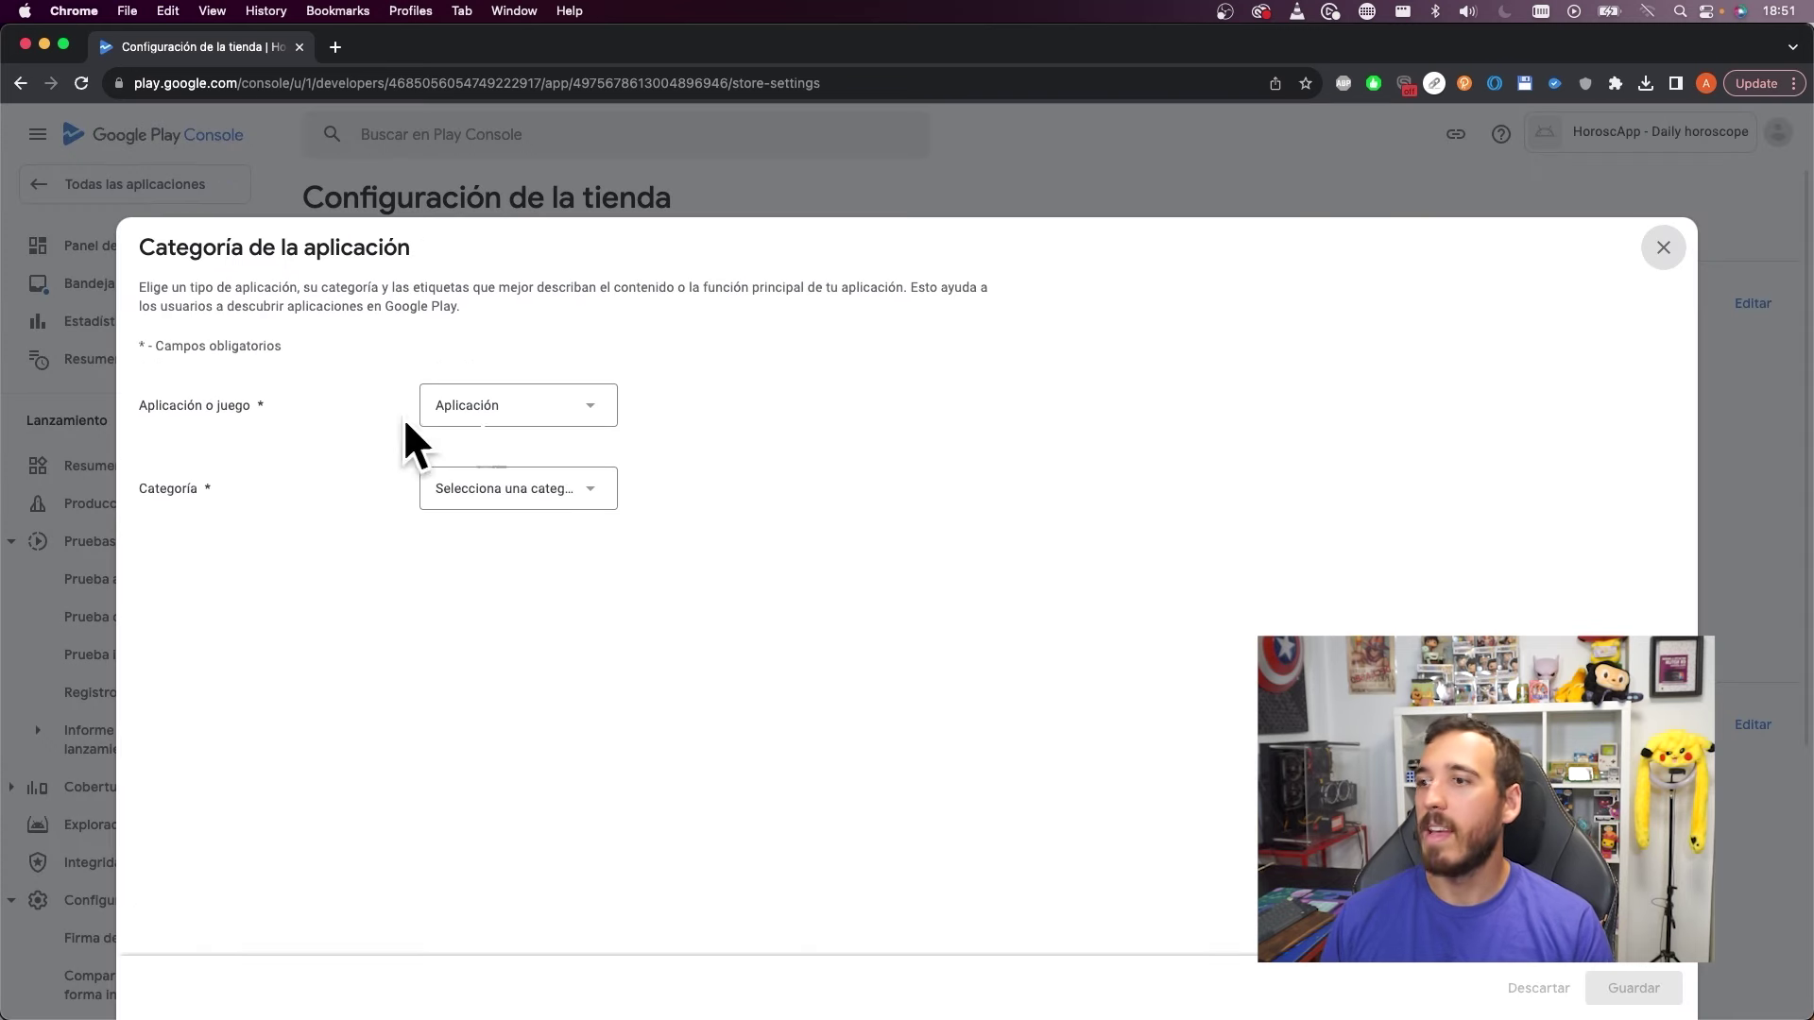
click(577, 489)
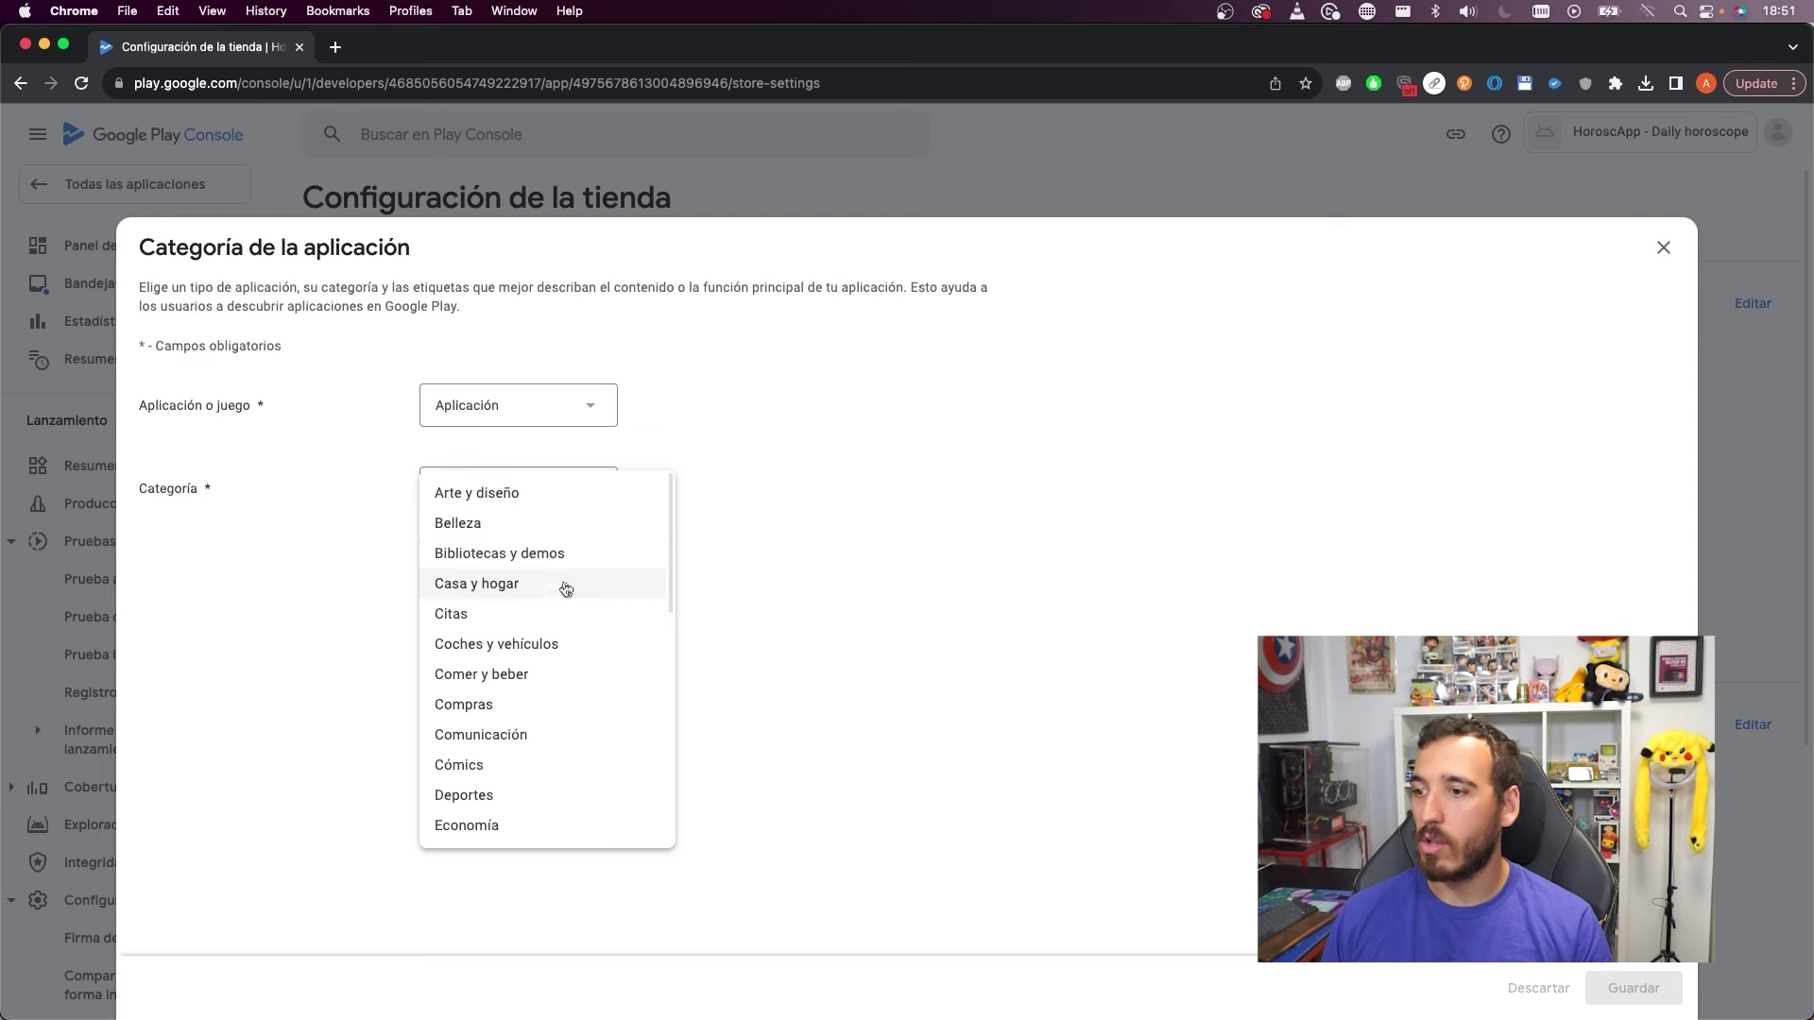
scroll(584, 588, down, 3)
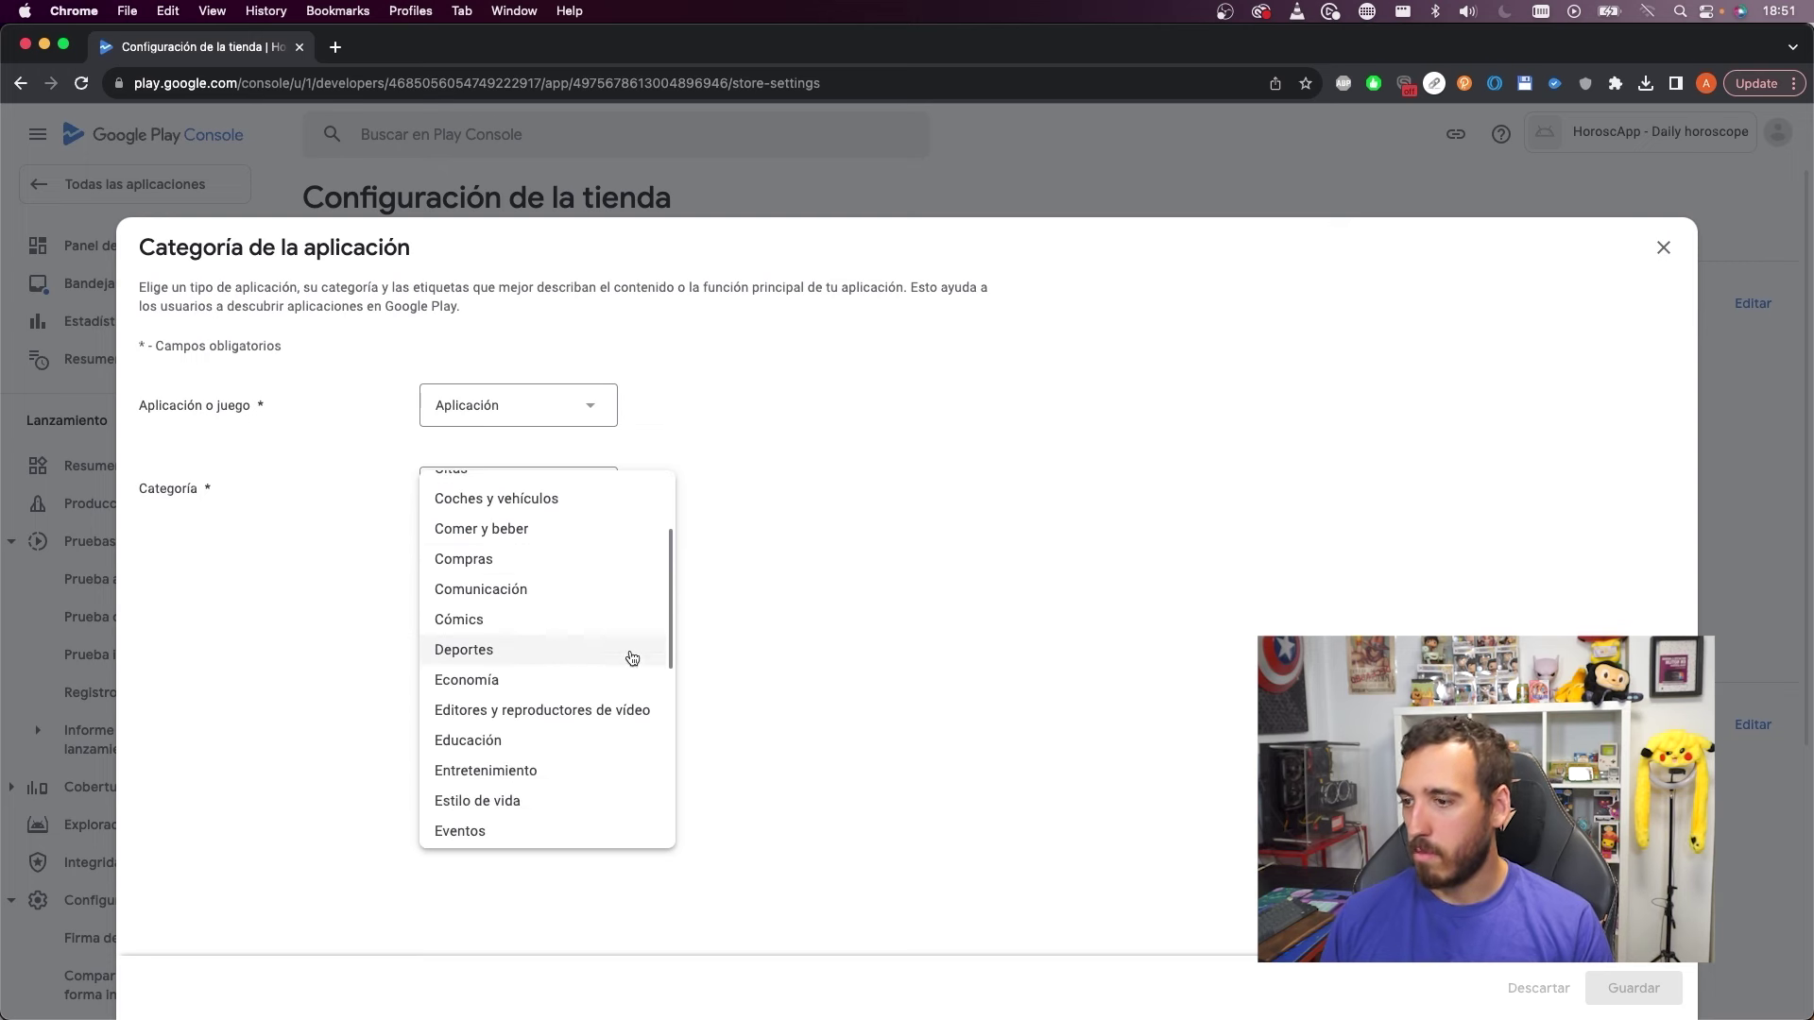
scroll(602, 678, down, 3)
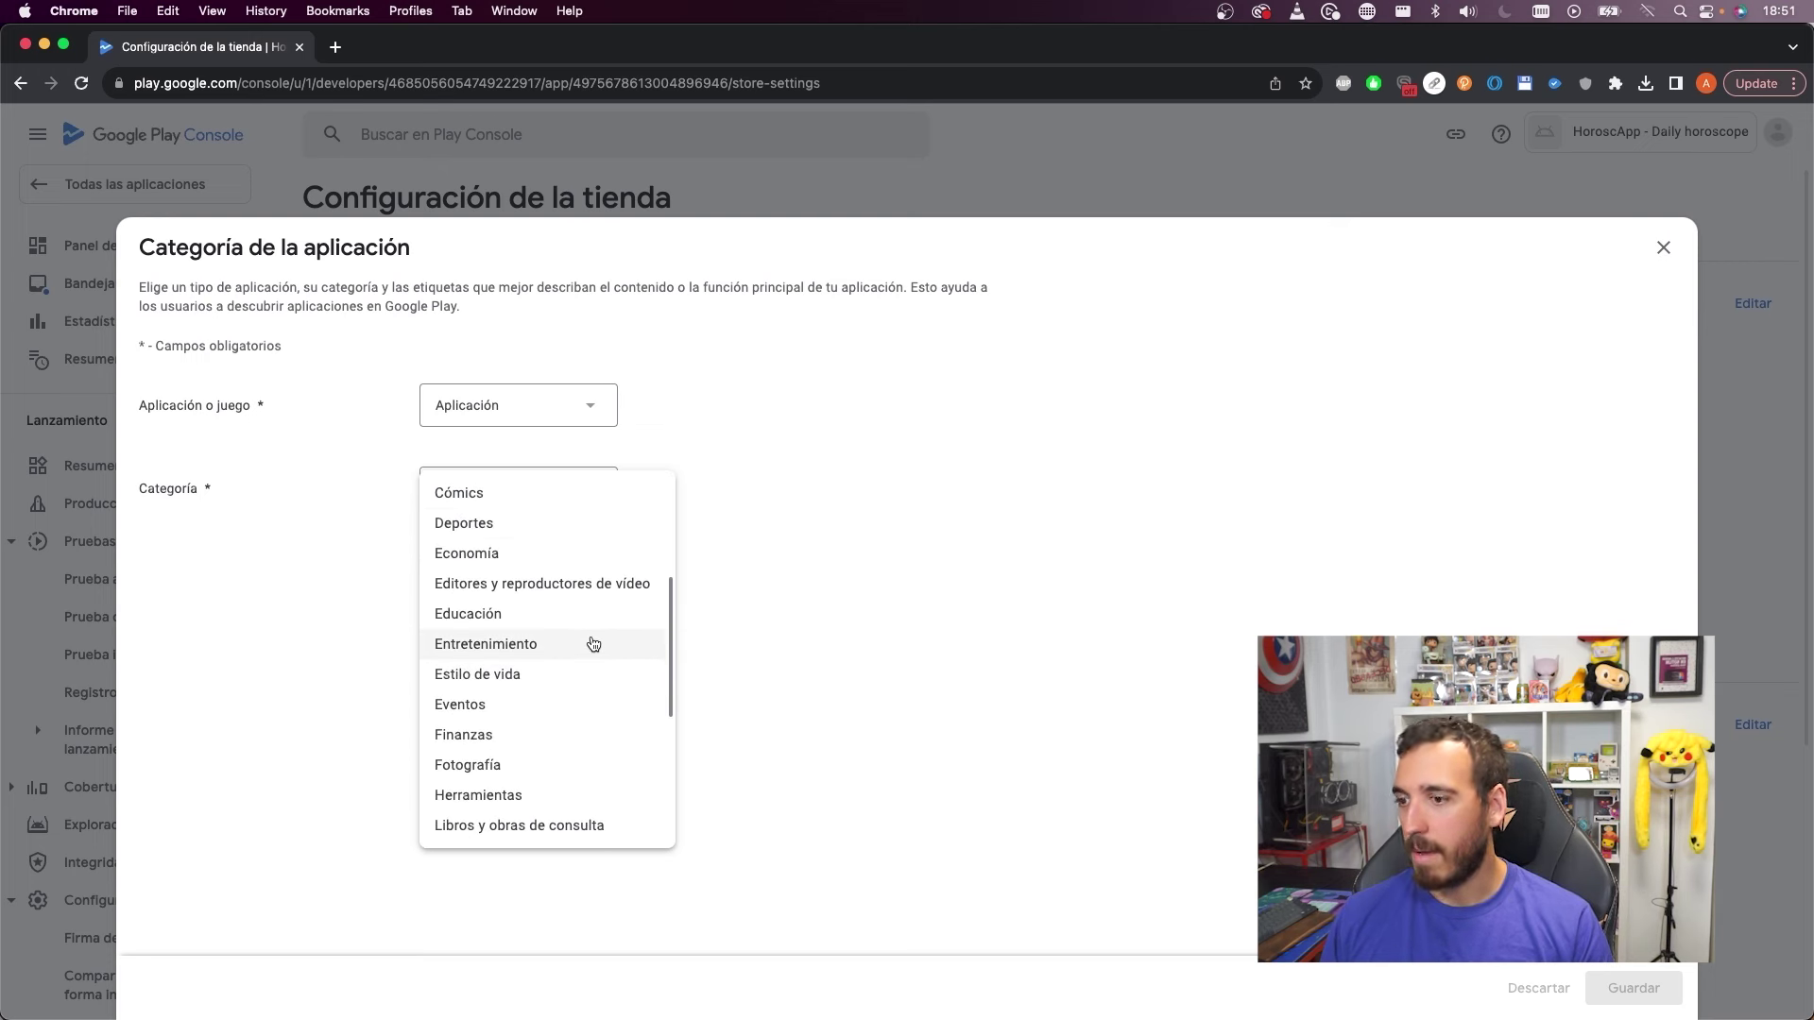
click(591, 645)
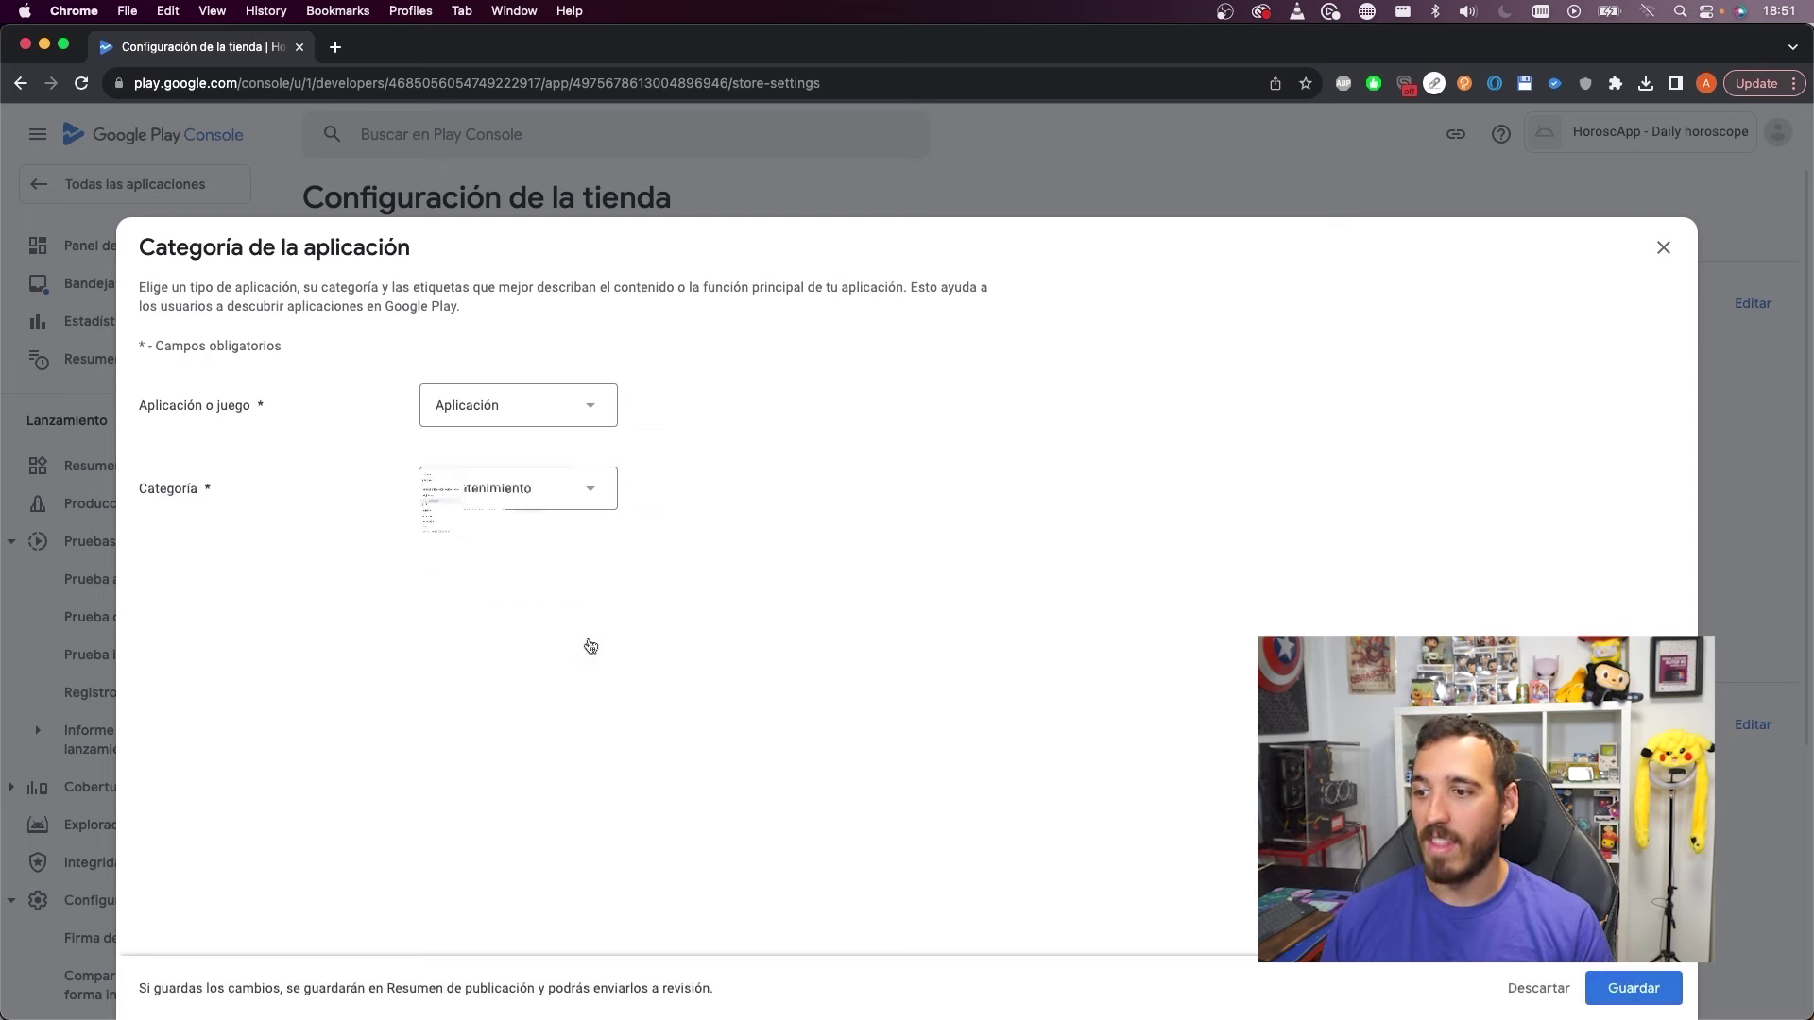
click(1639, 987)
scroll(1374, 491, down, 5)
scroll(1379, 510, up, 5)
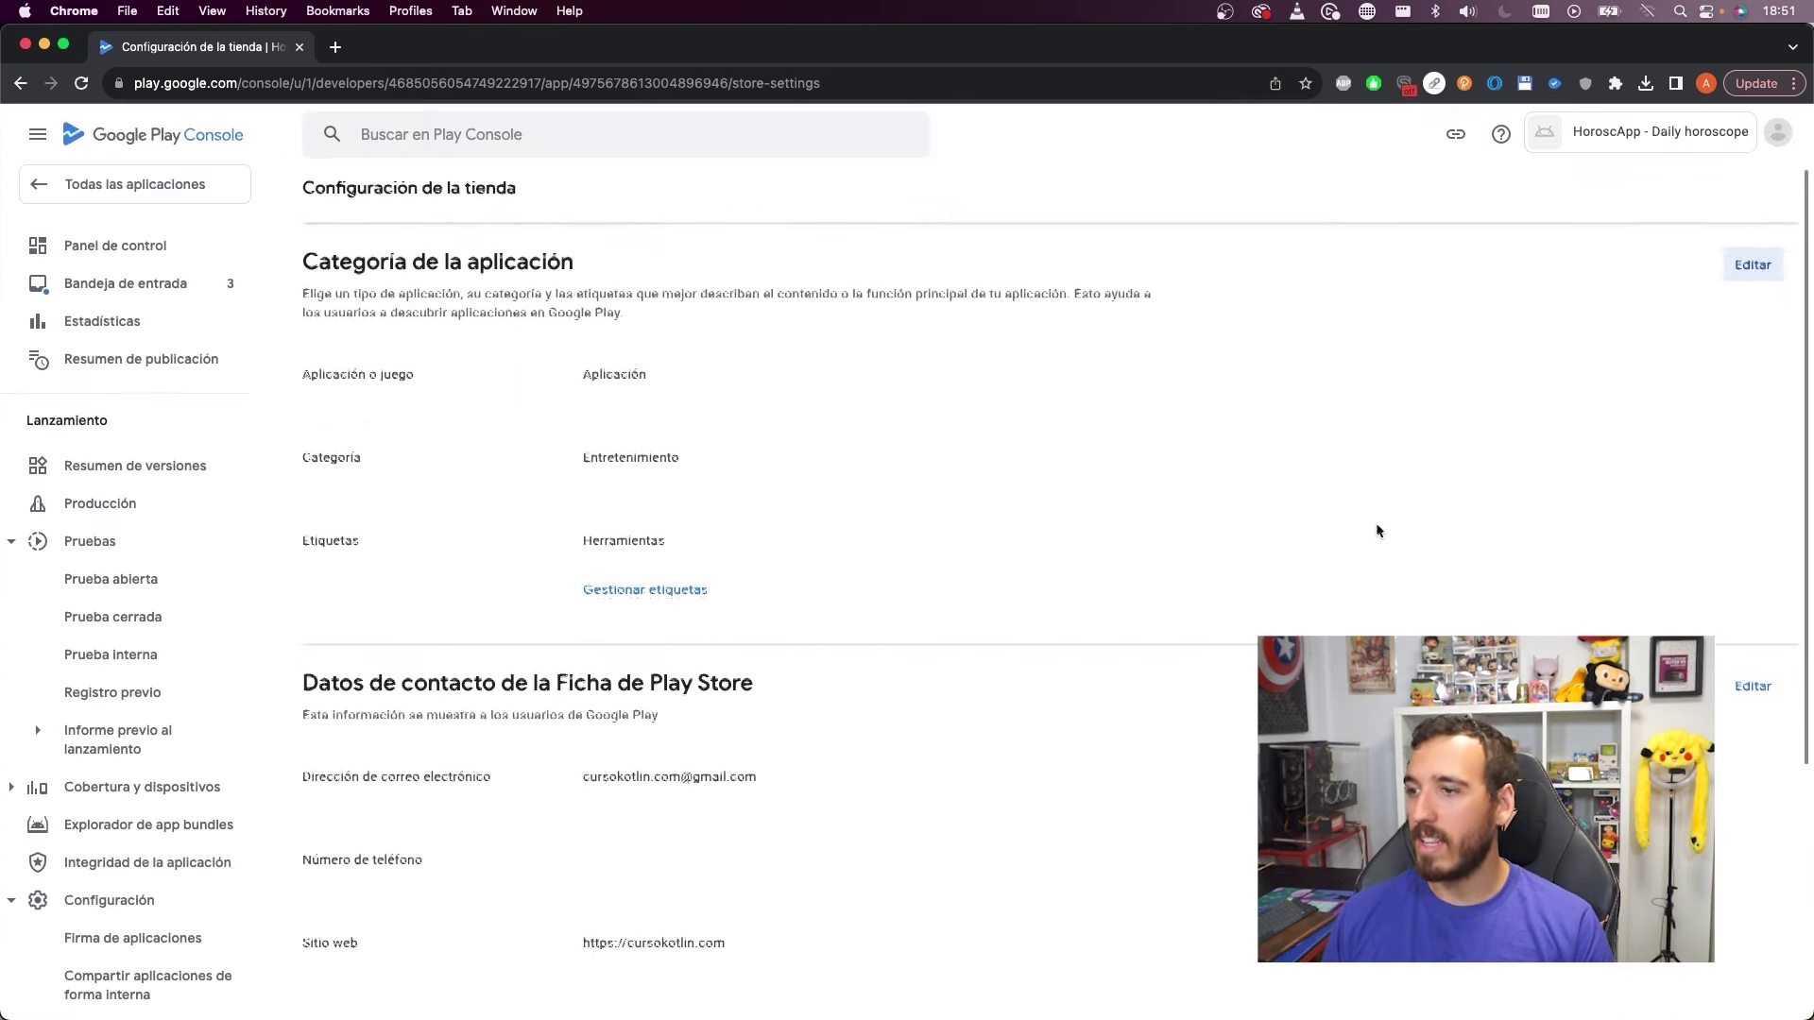
From the dashboard checklist, open the Ficha de Play Store principal setup
click(121, 243)
scroll(605, 553, down, 6)
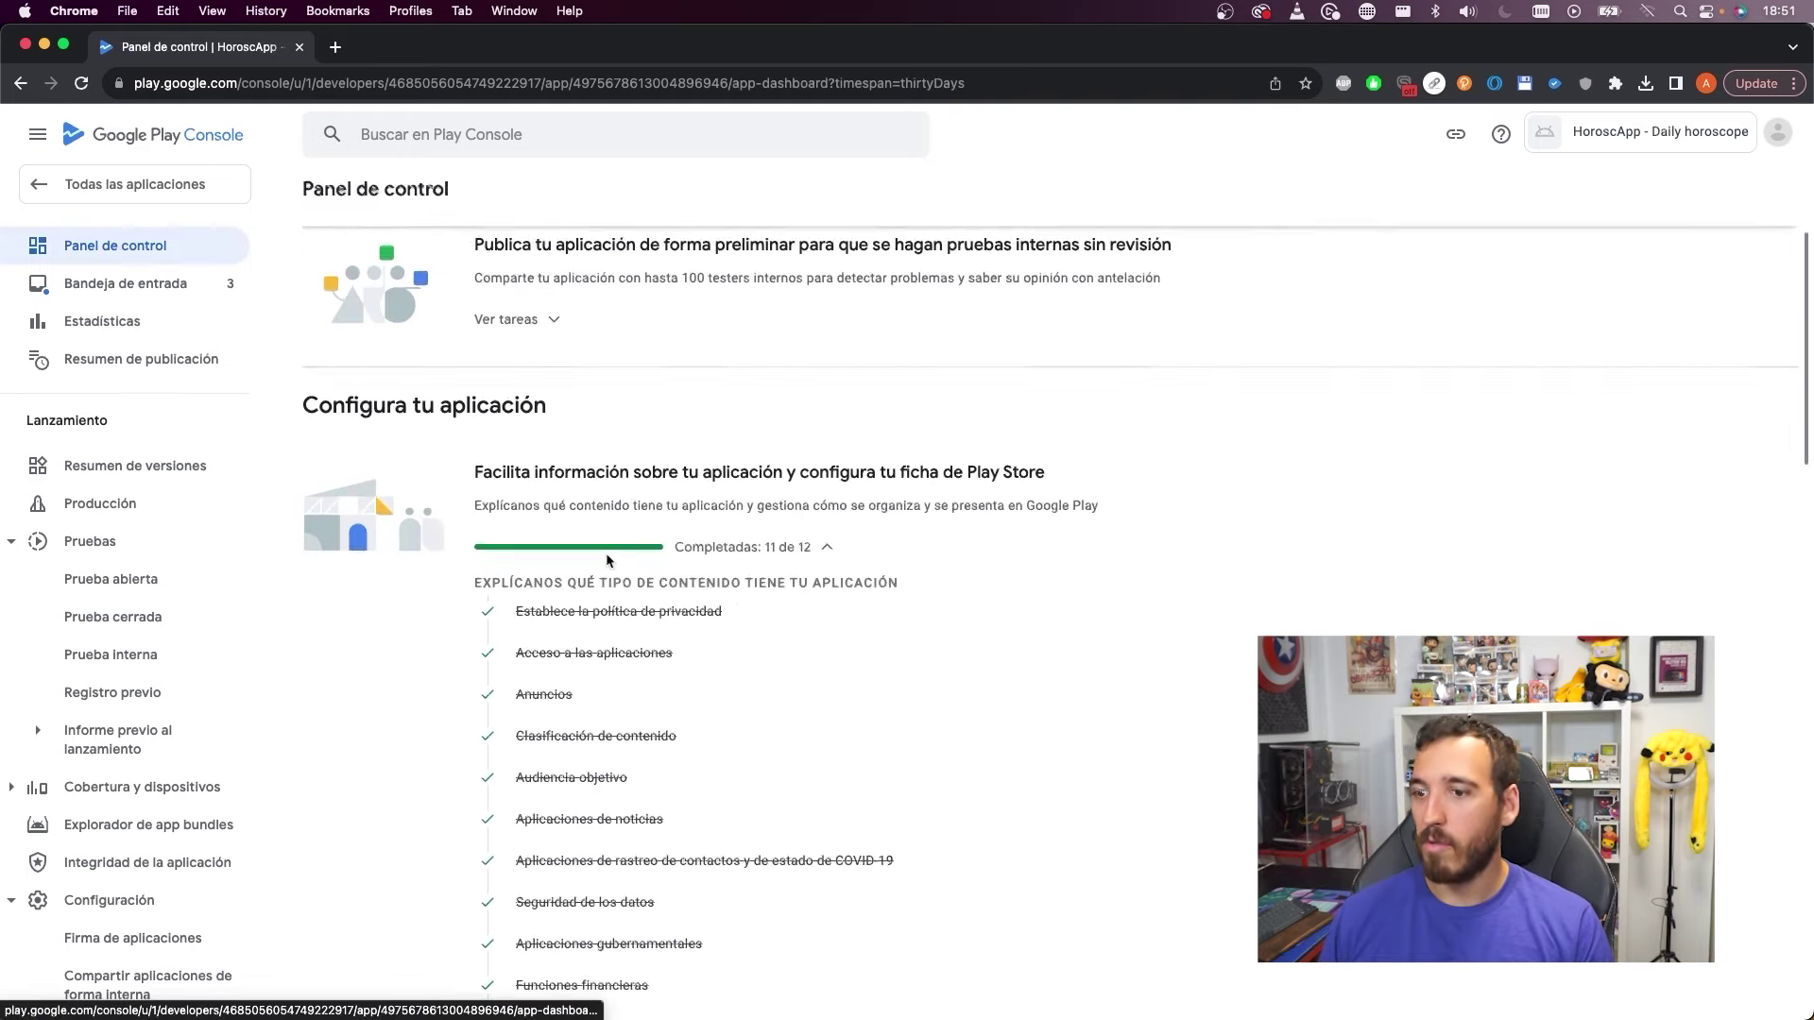
scroll(780, 378, down, 5)
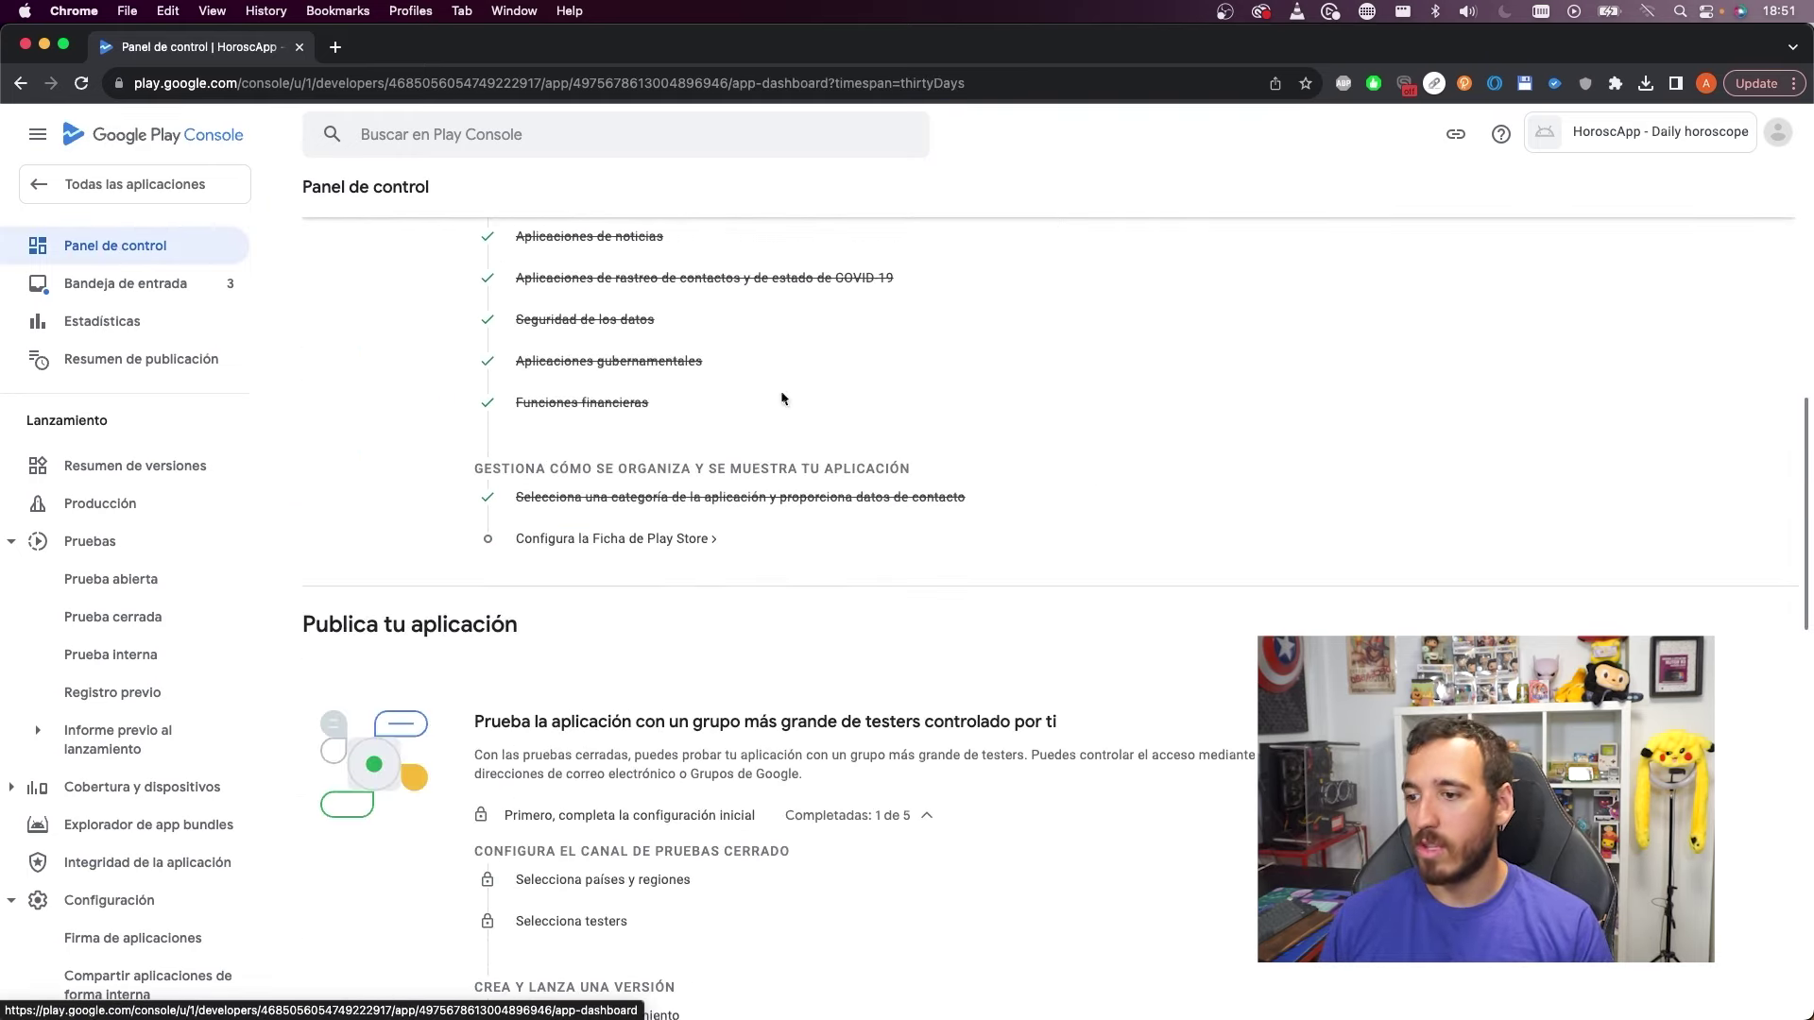
click(584, 540)
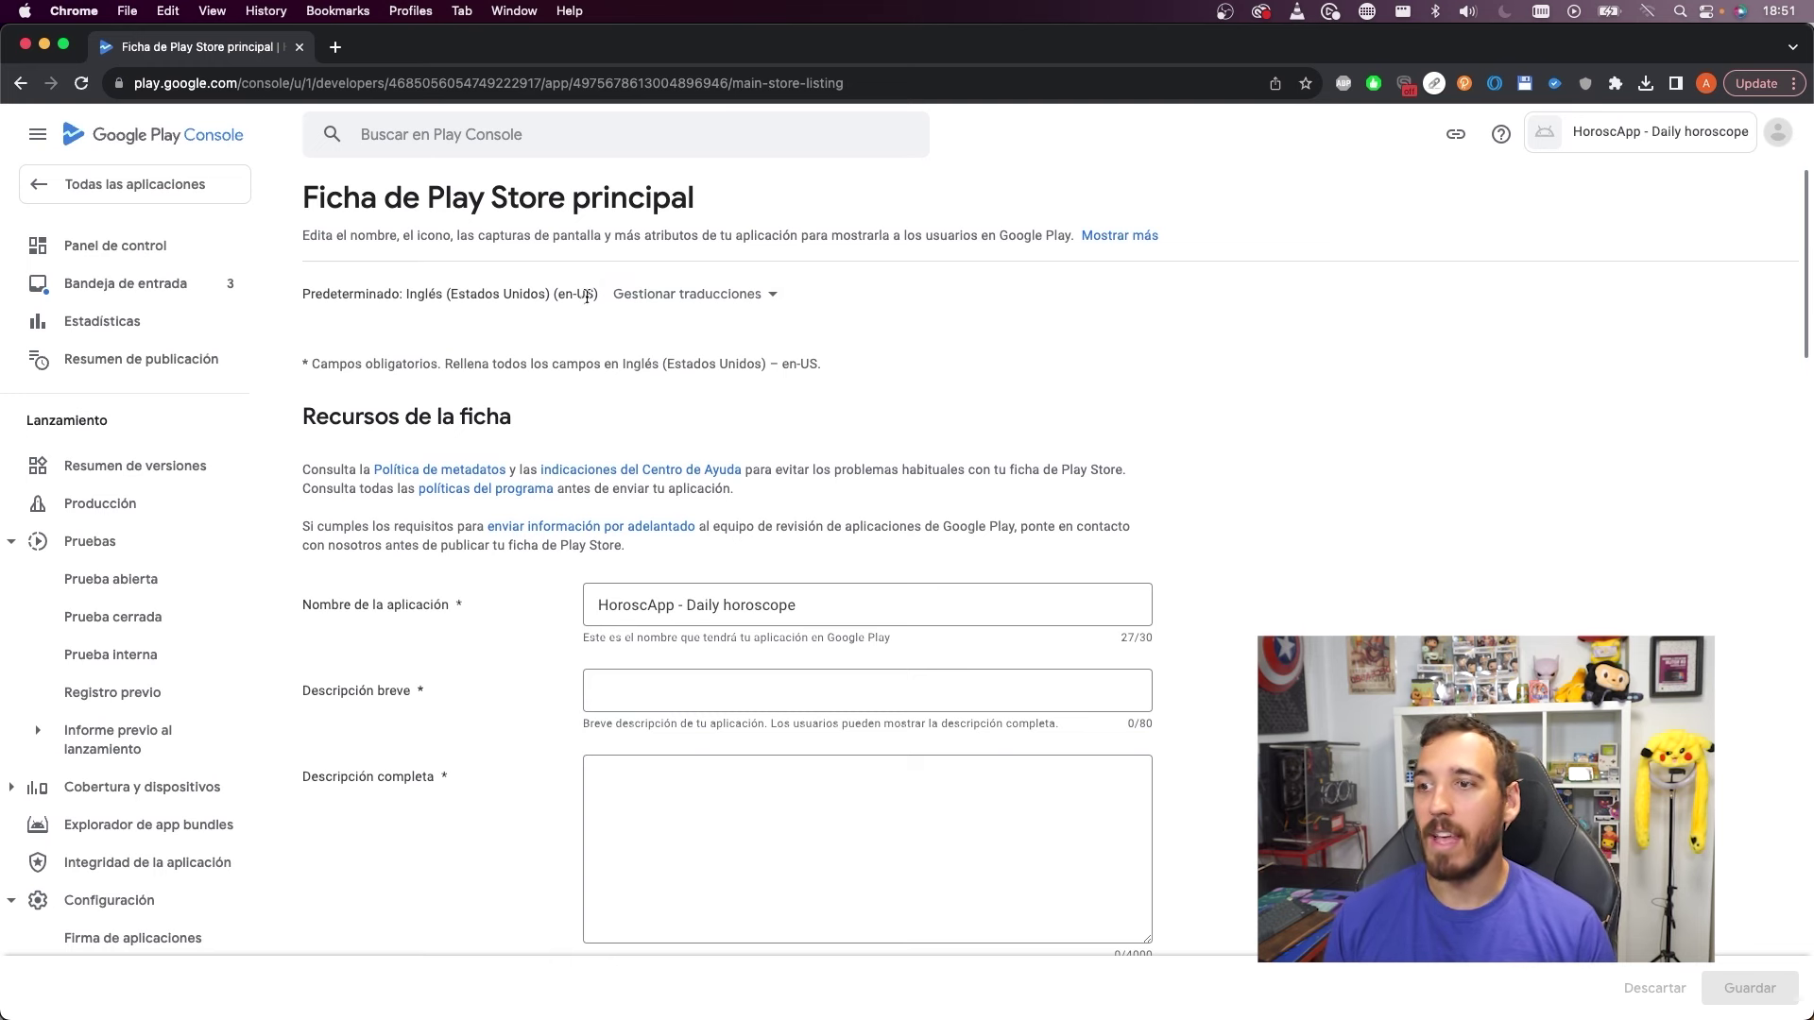
Close the translation options unchanged and paste the tagline into Descripción breve
click(767, 294)
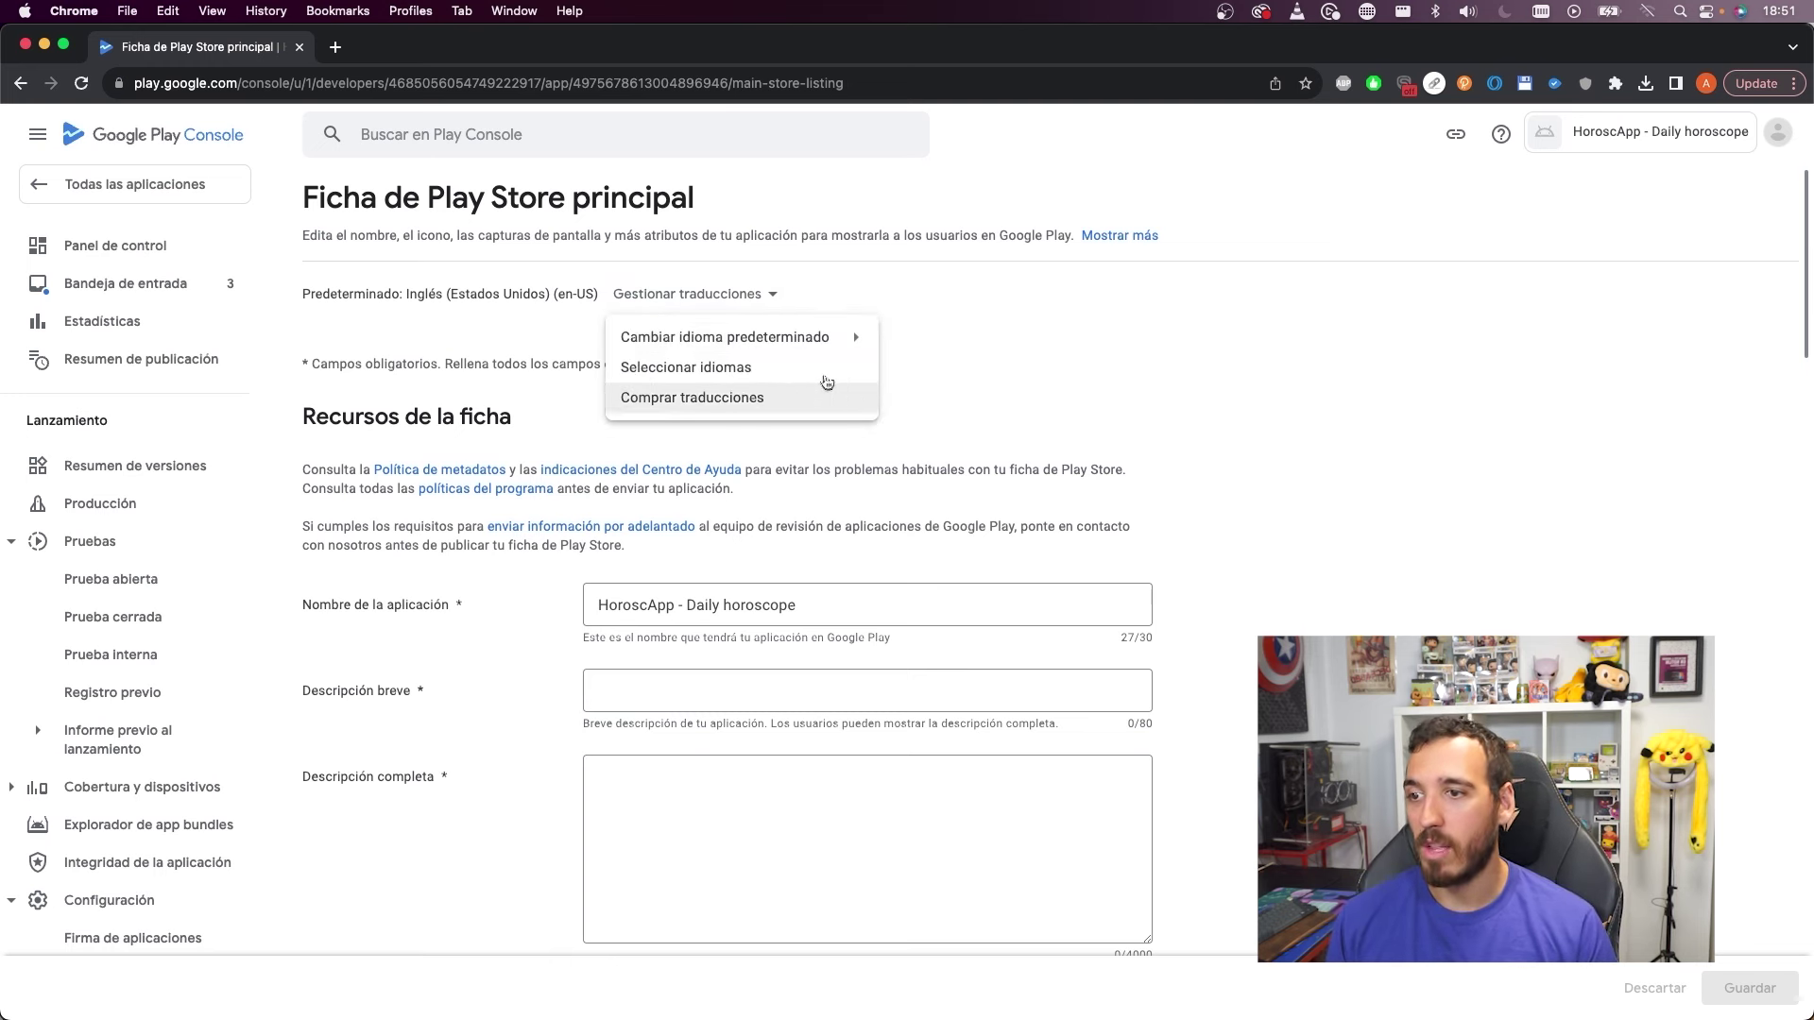
click(1043, 642)
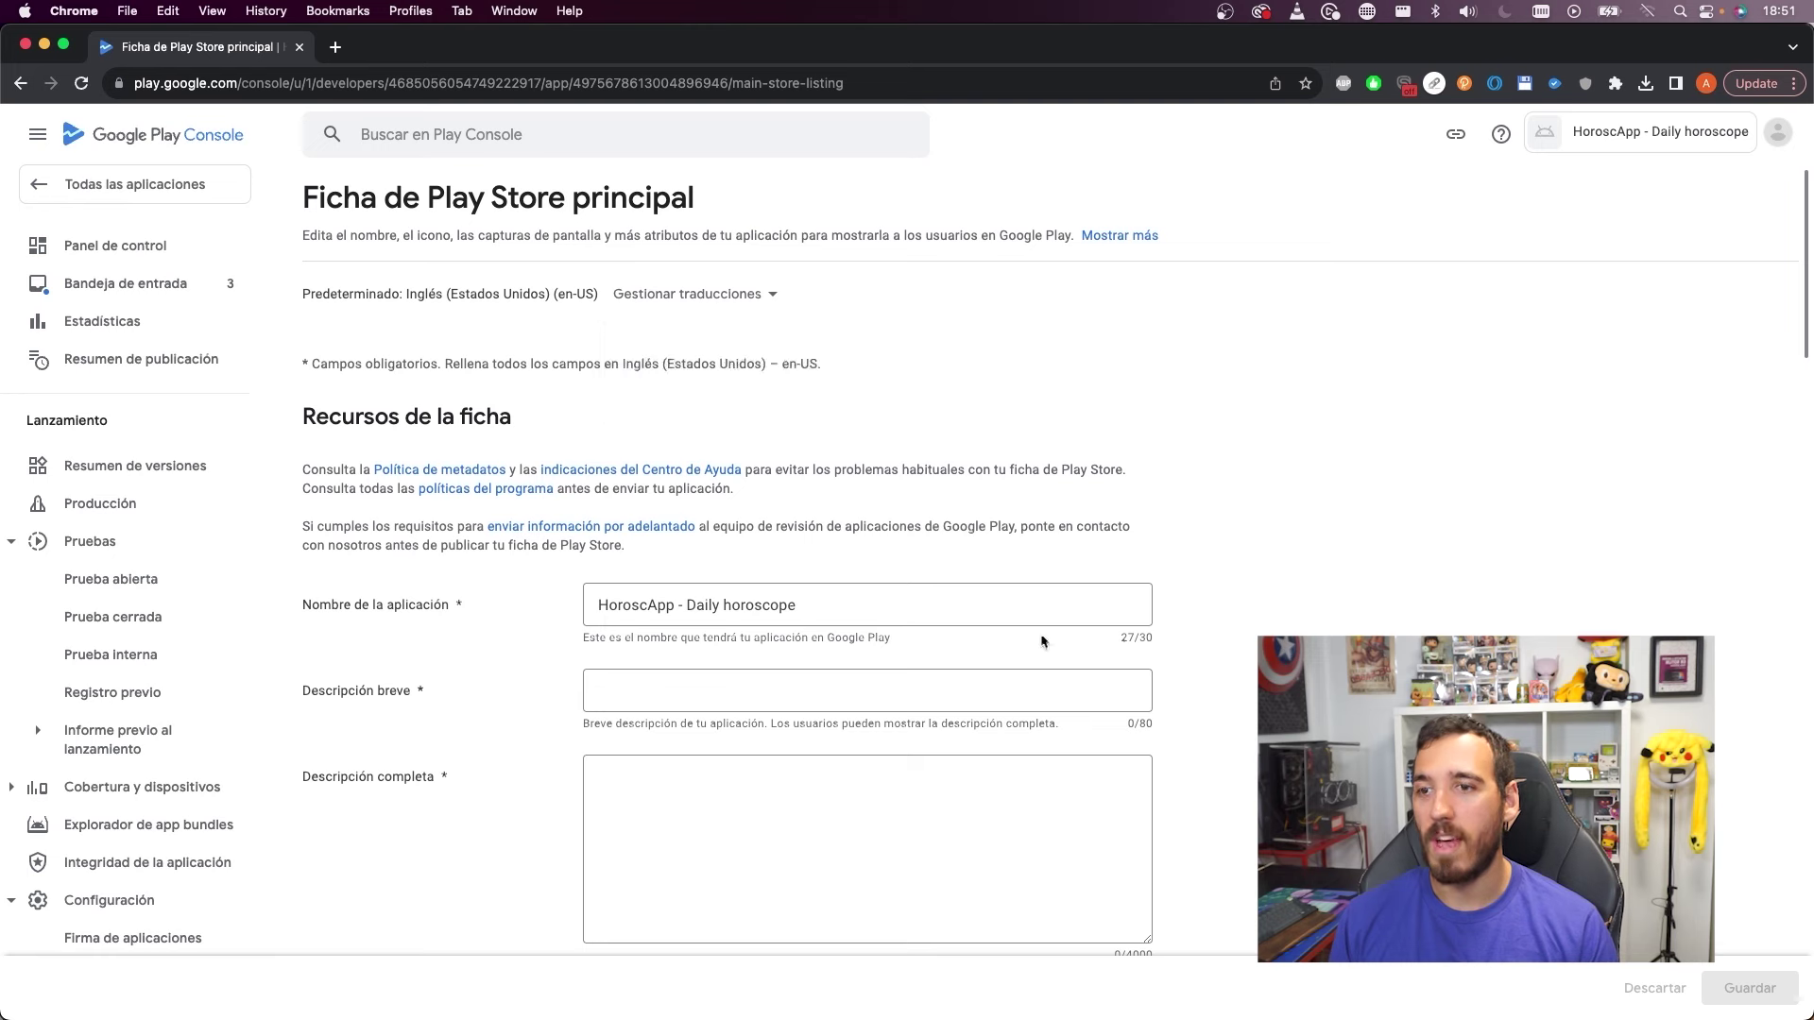
scroll(651, 638, down, 6)
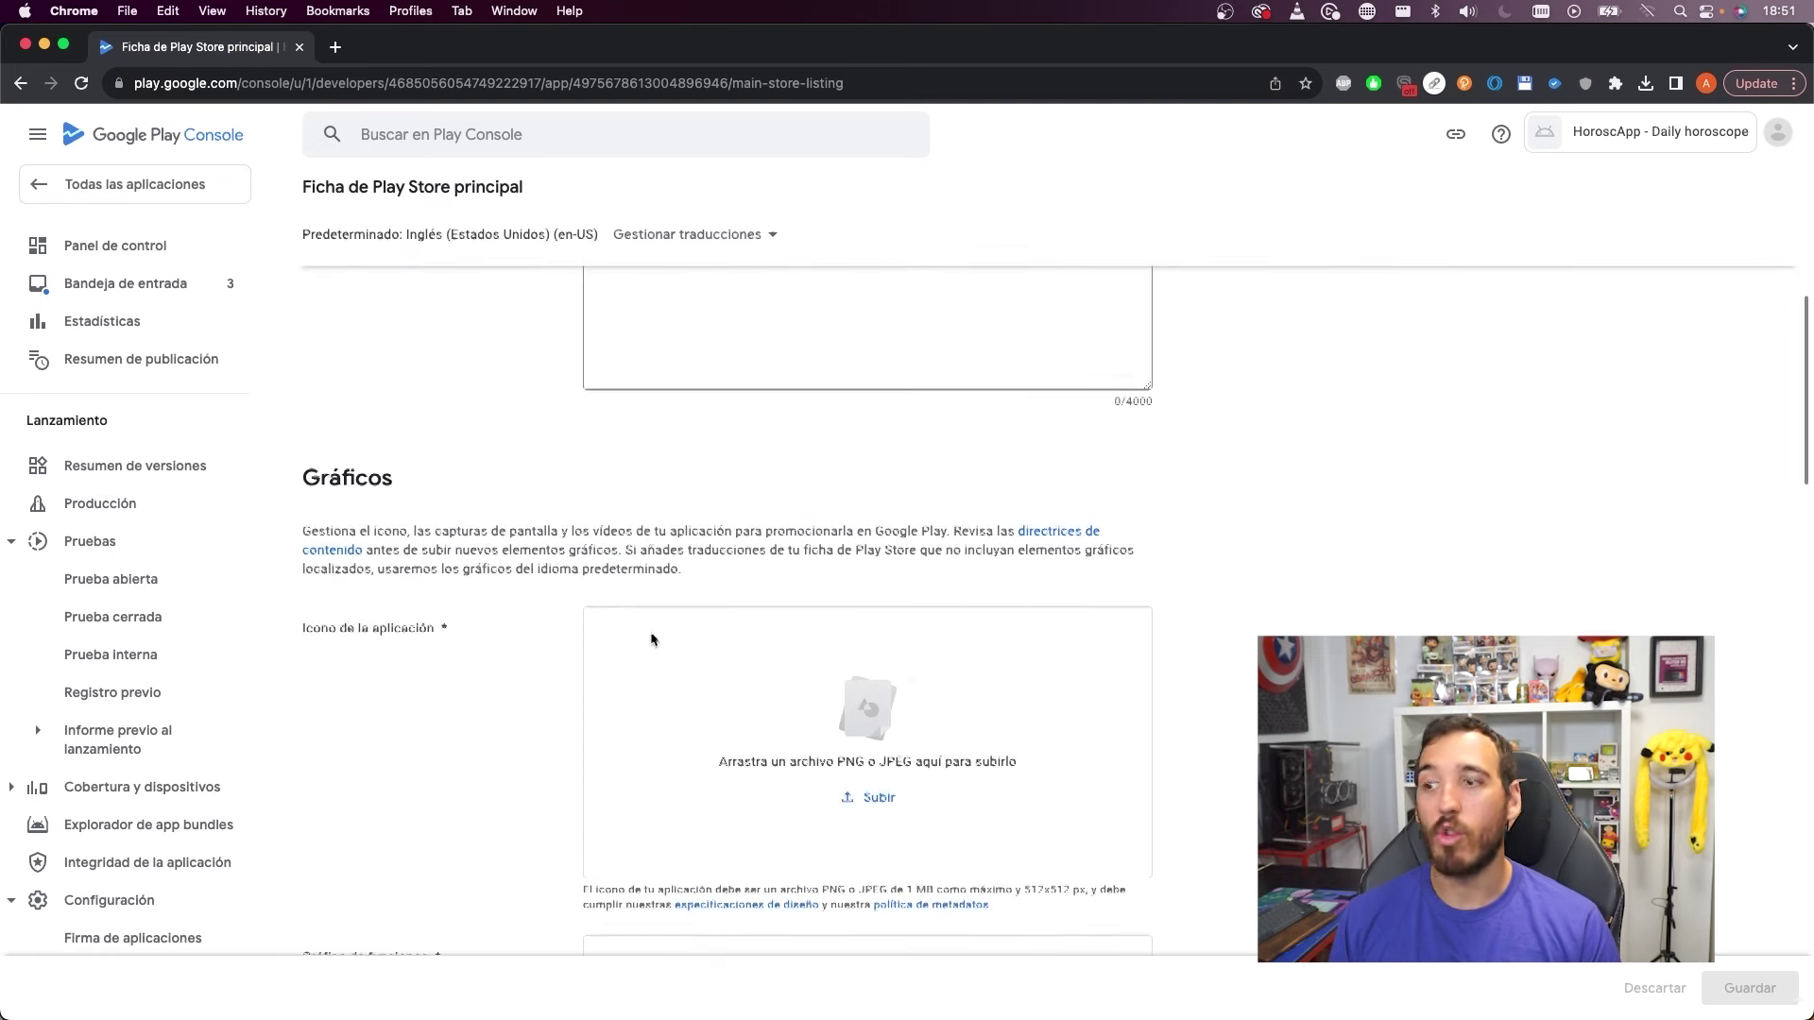
scroll(651, 642, up, 2)
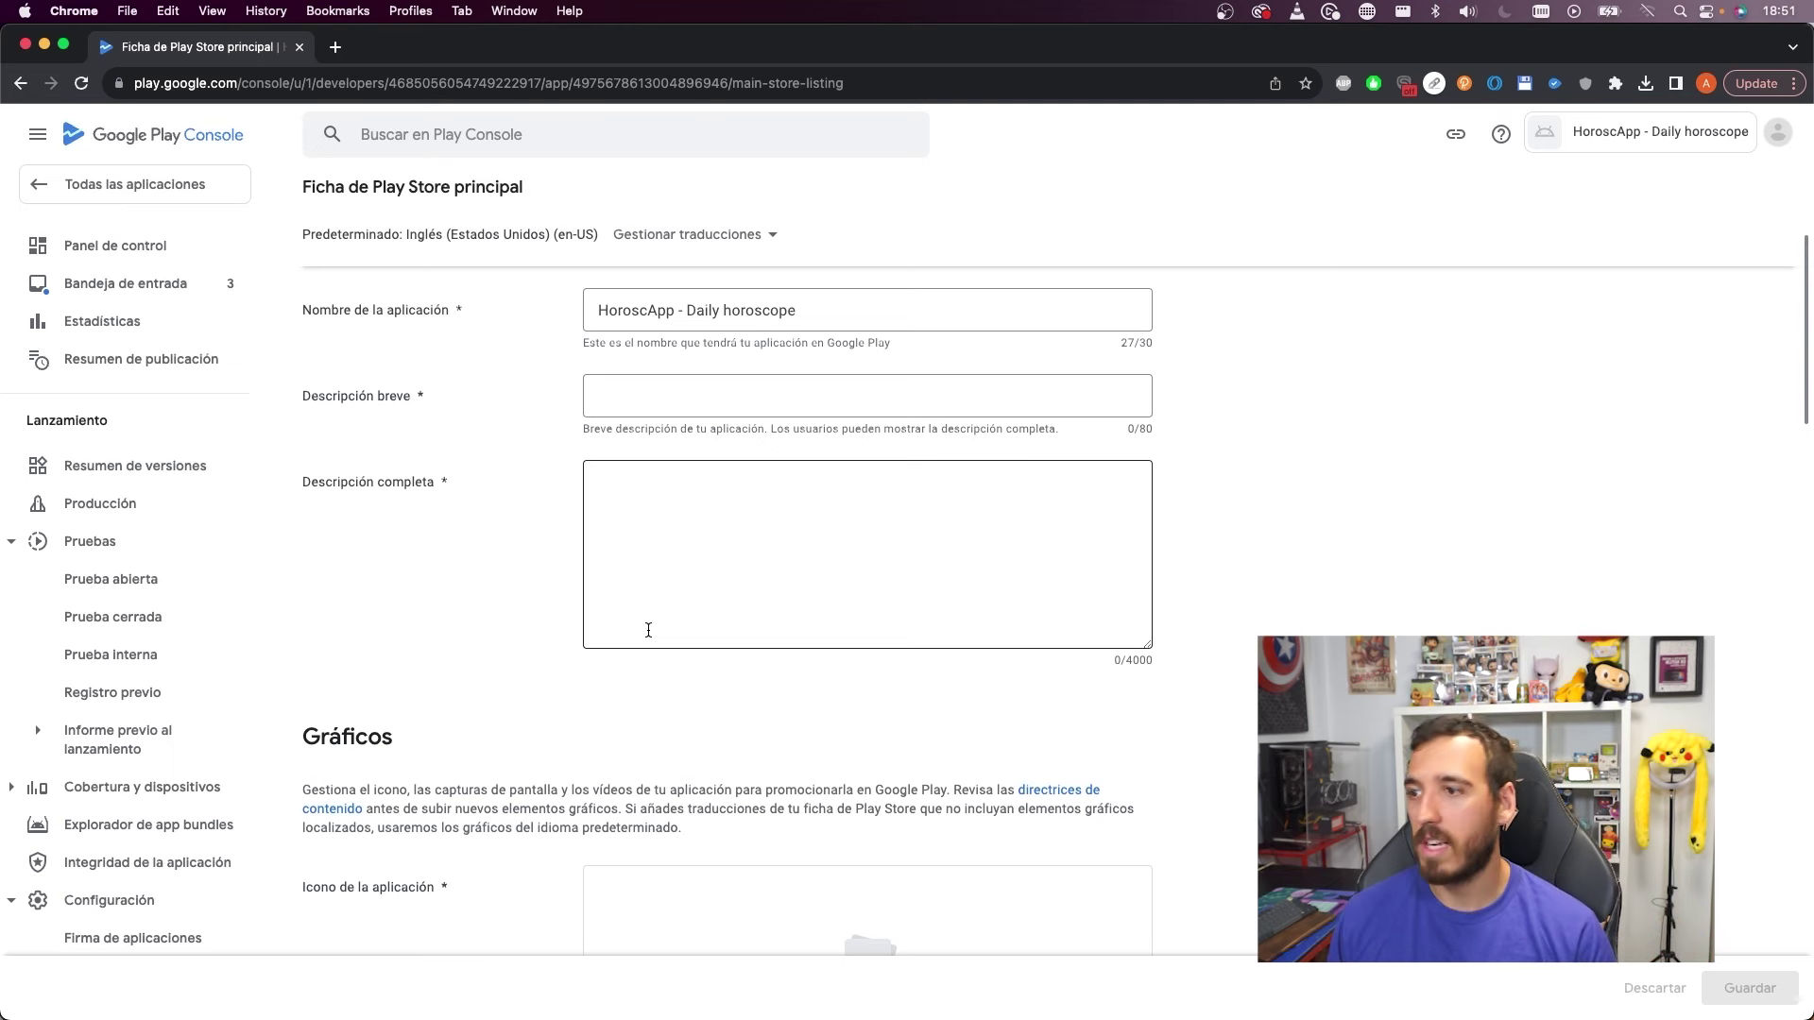
scroll(649, 623, up, 2)
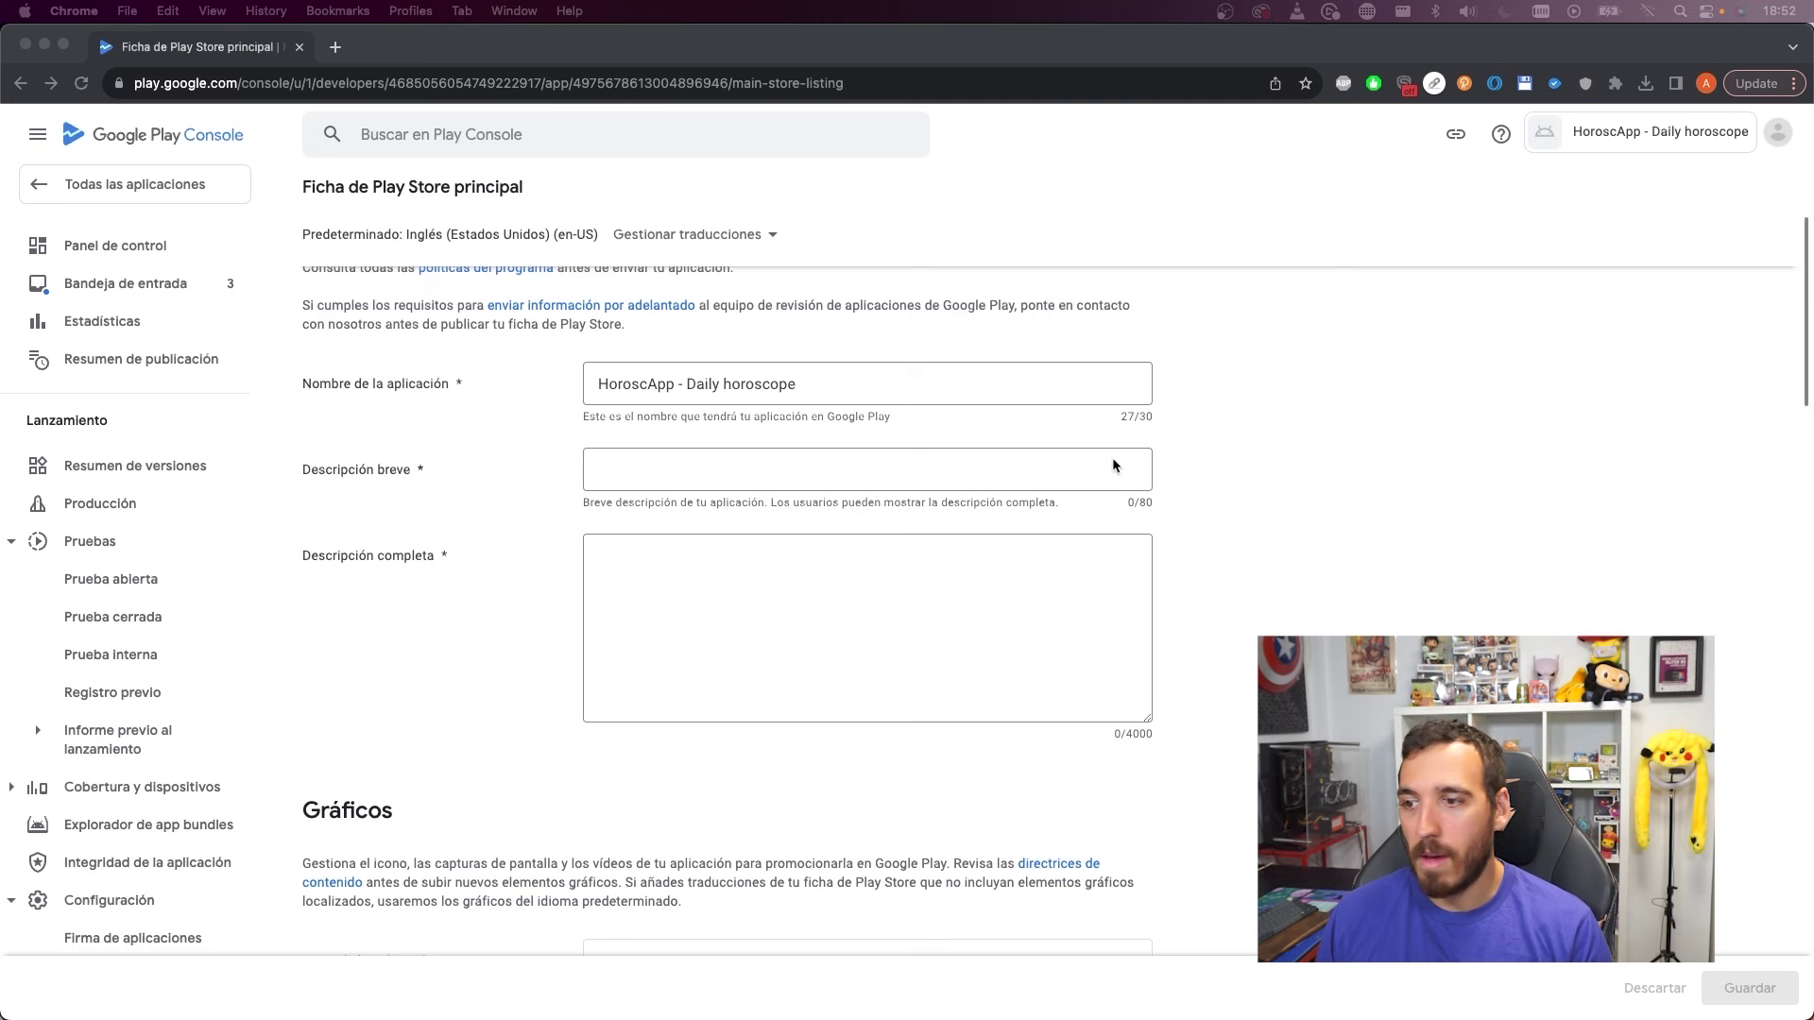
click(835, 477)
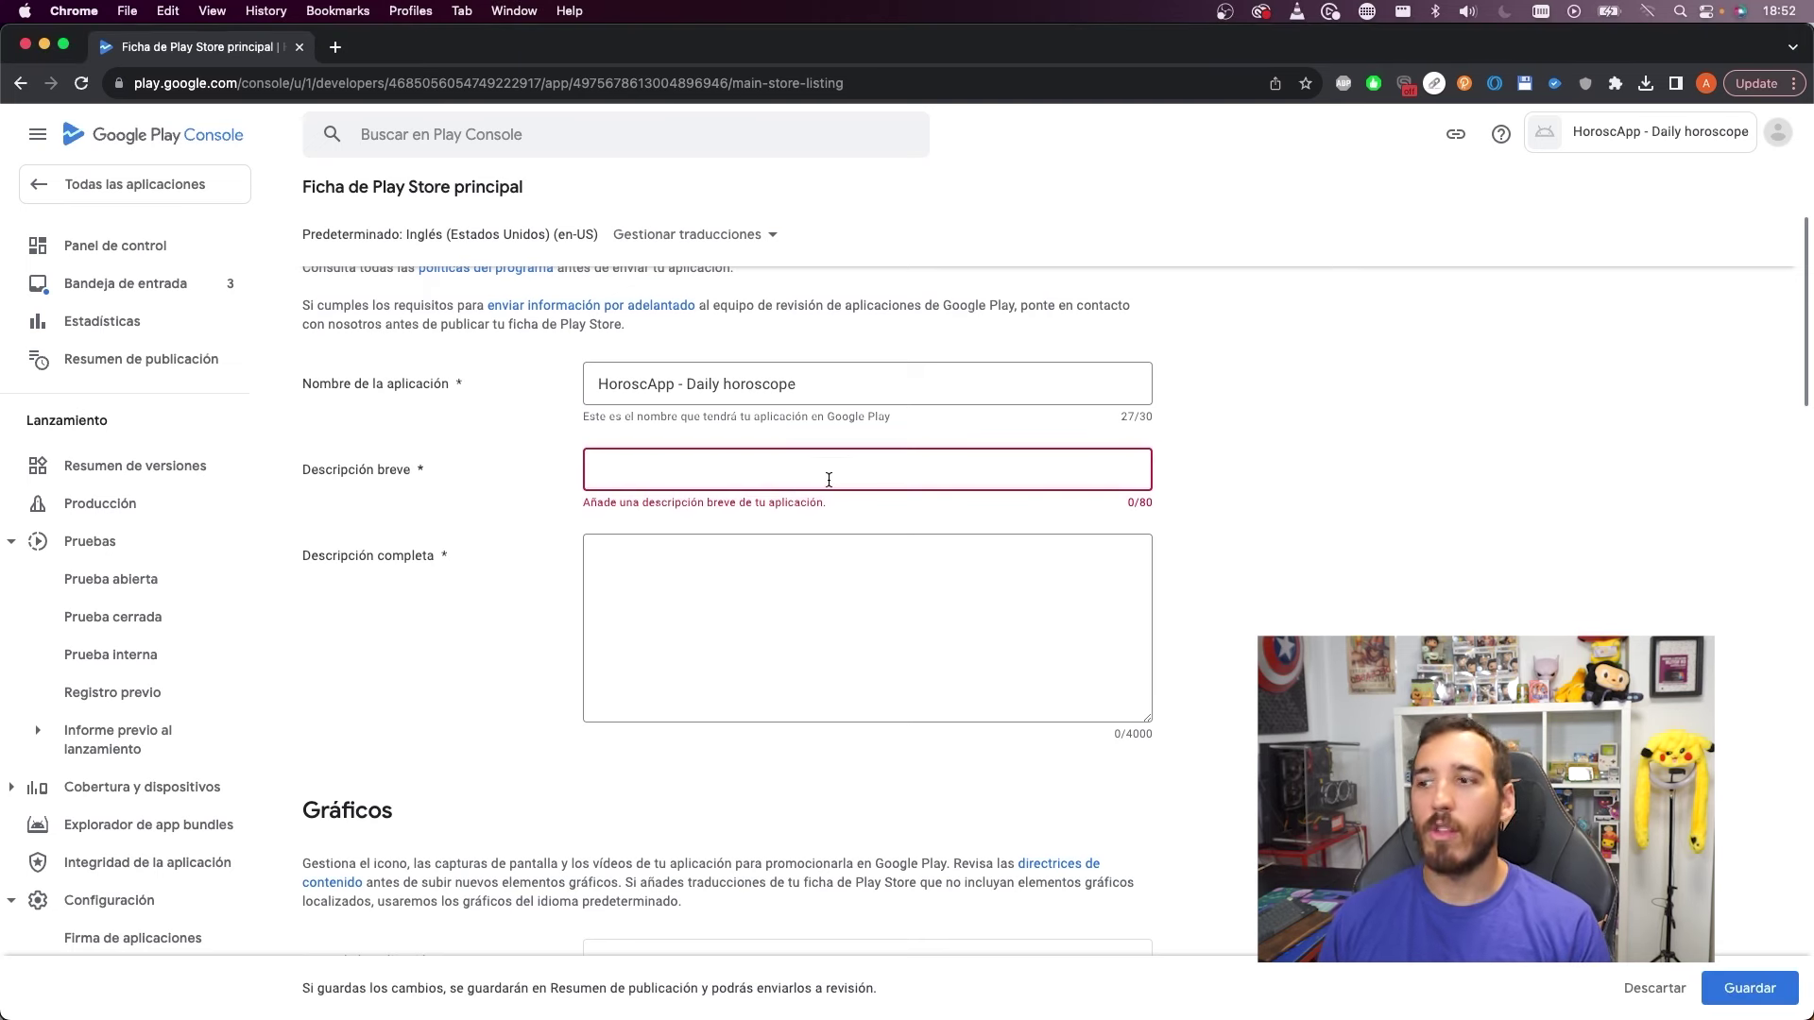
text(The best app to stay up to date with your daily horoscope and much more!)
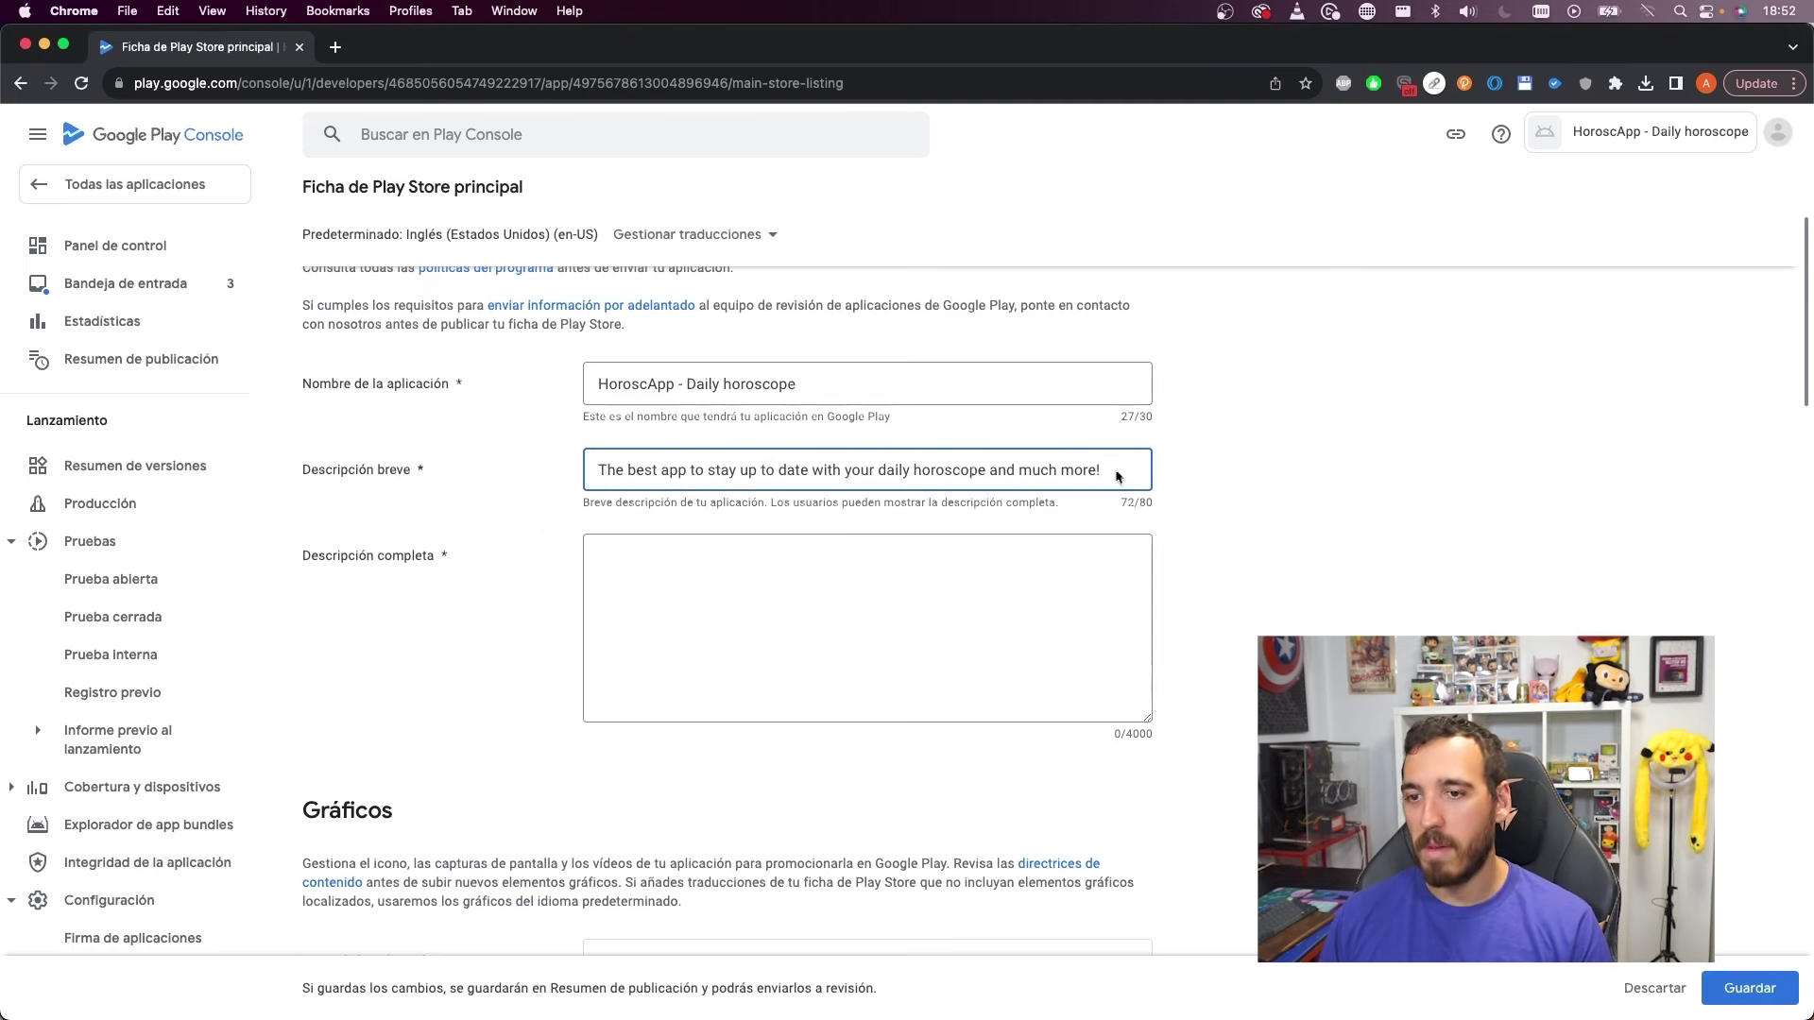
click(1228, 512)
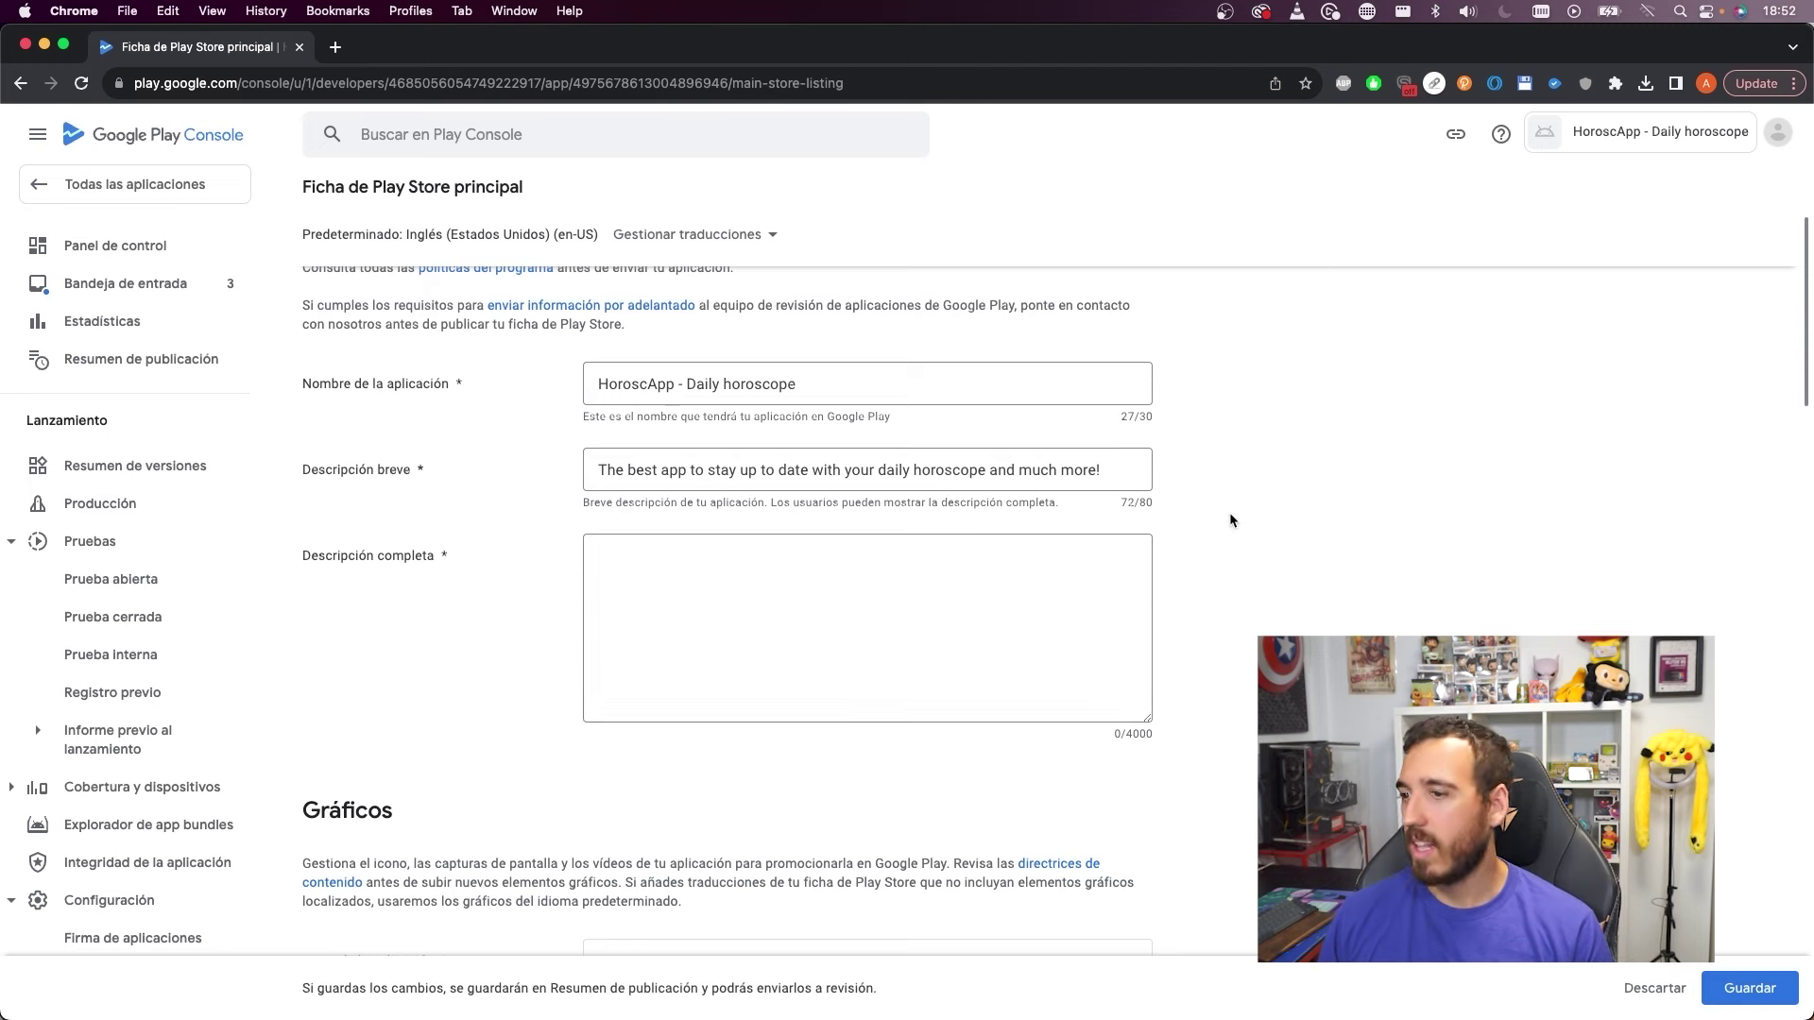
Paste the long English text into Descripción completa
scroll(1228, 512, down, 2)
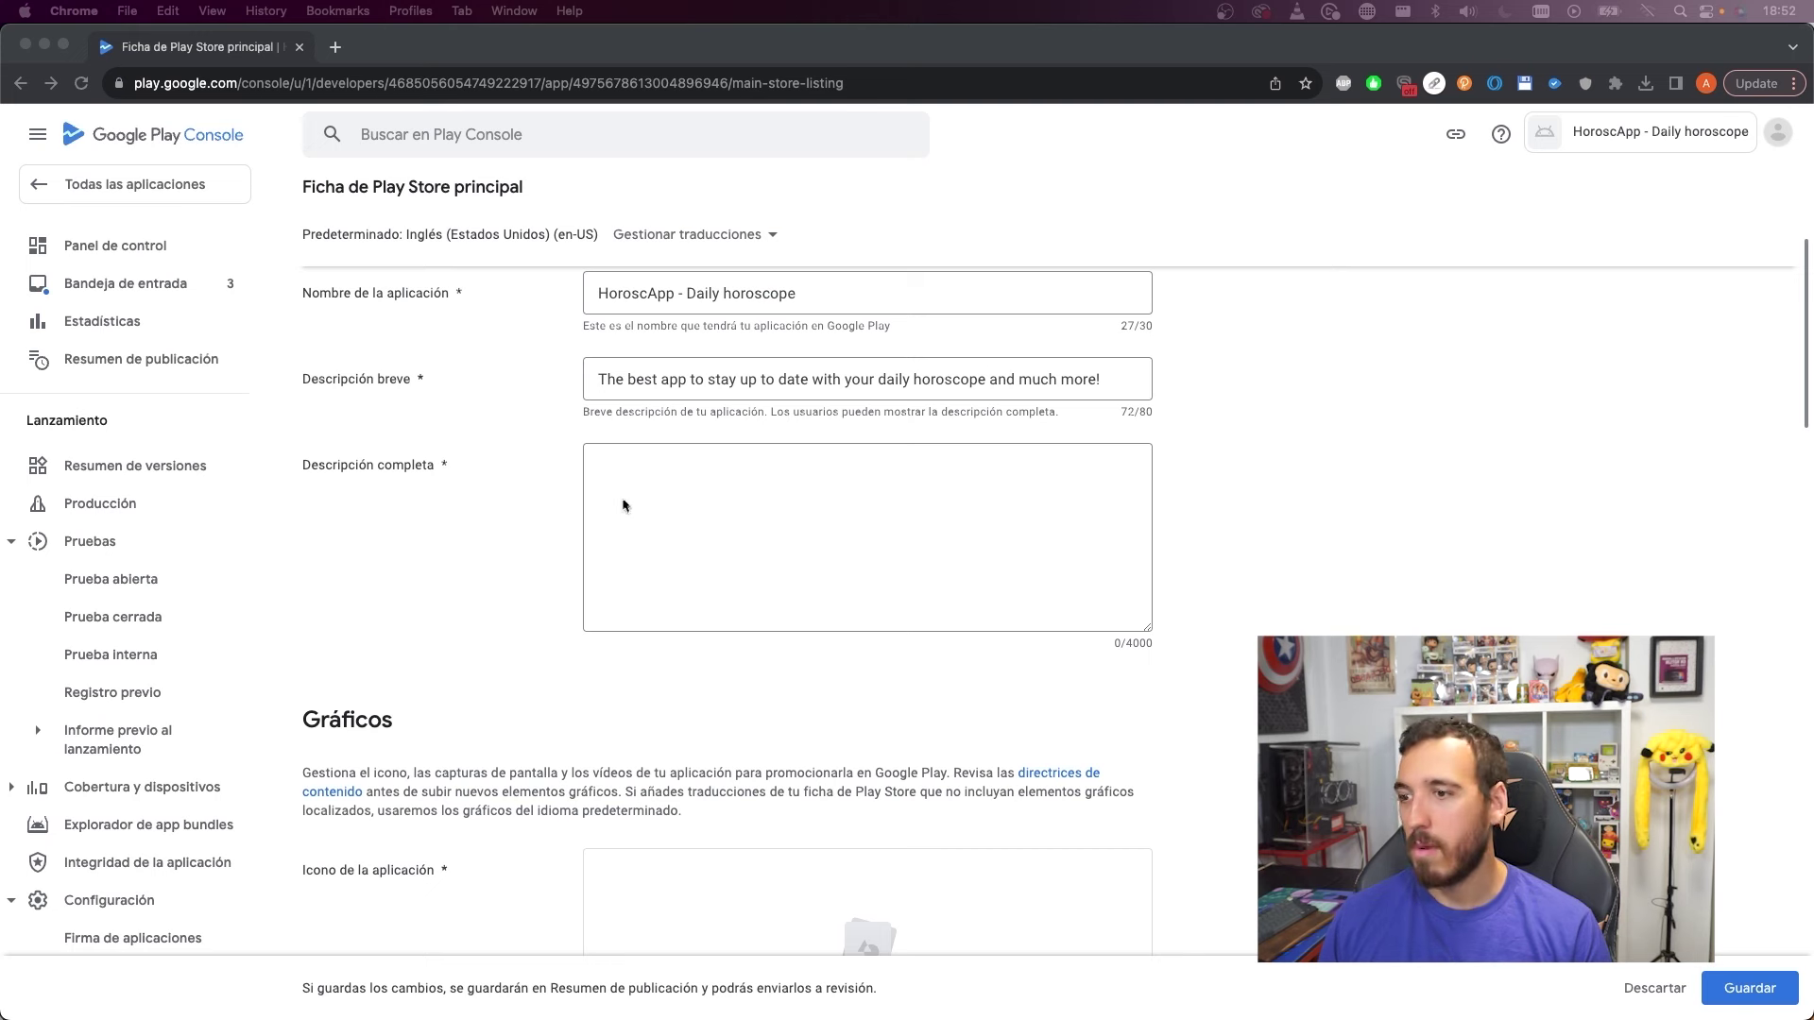
click(648, 478)
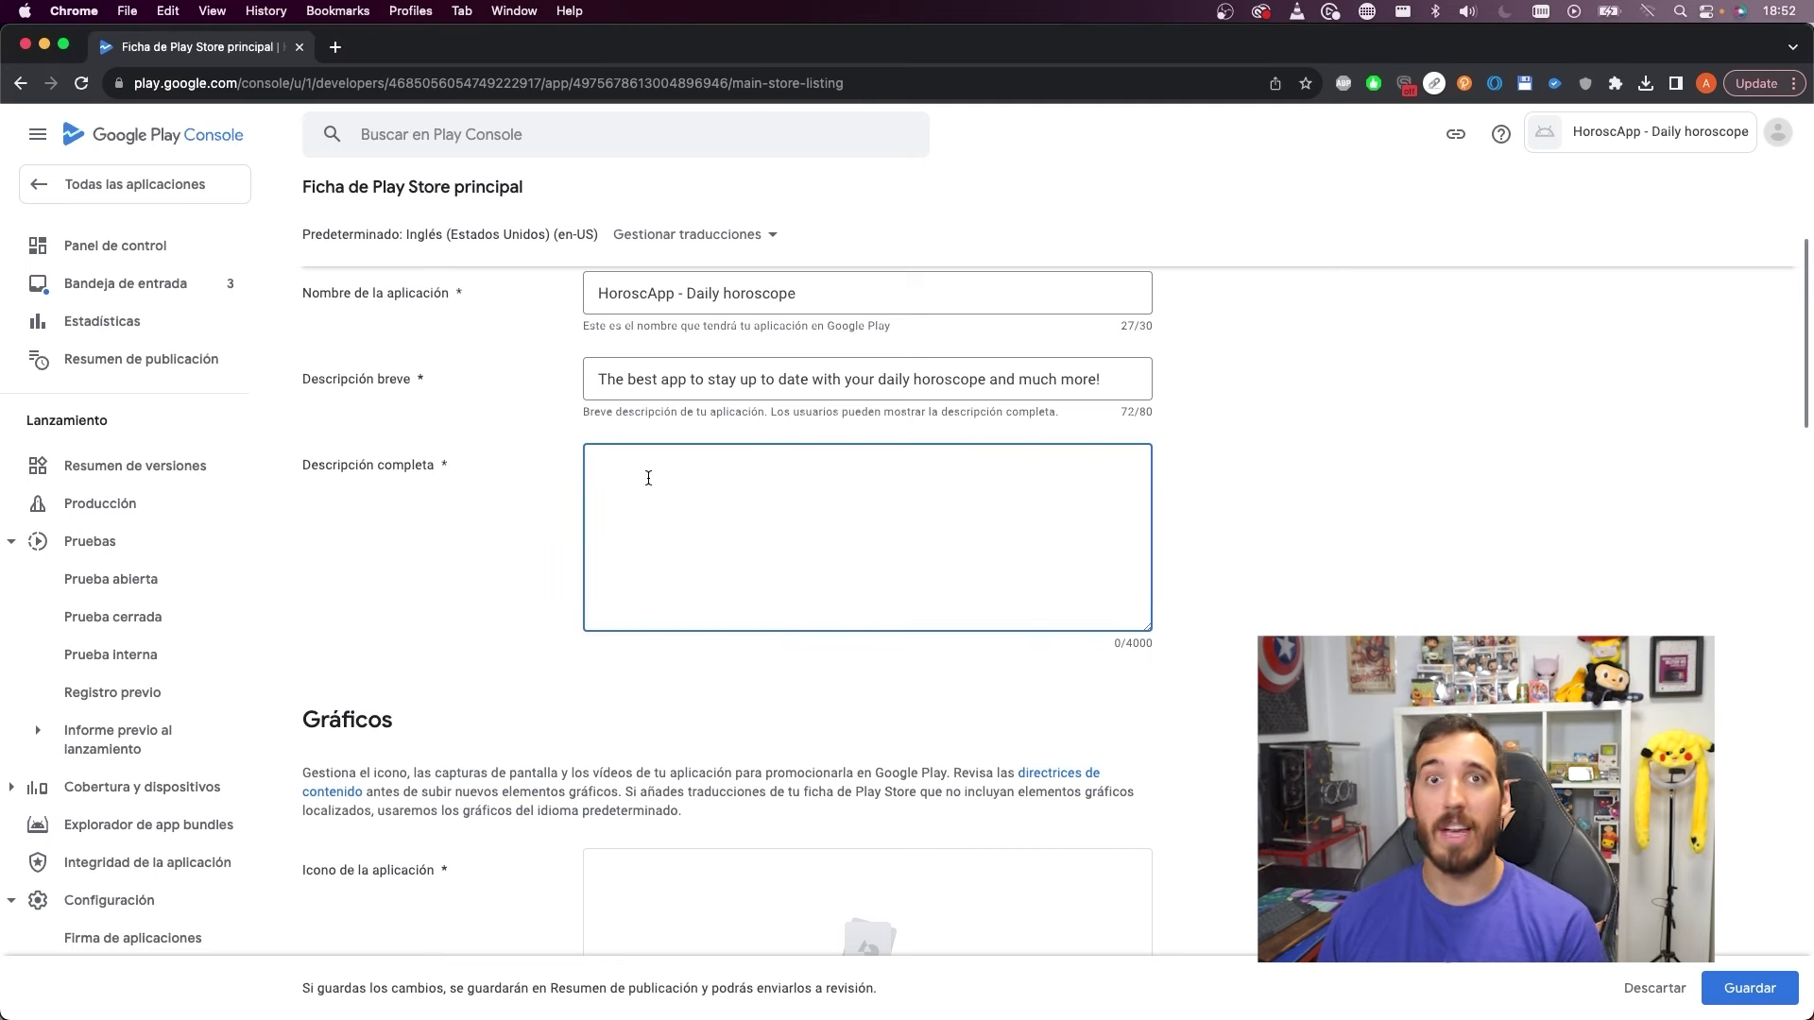
key(super+v)
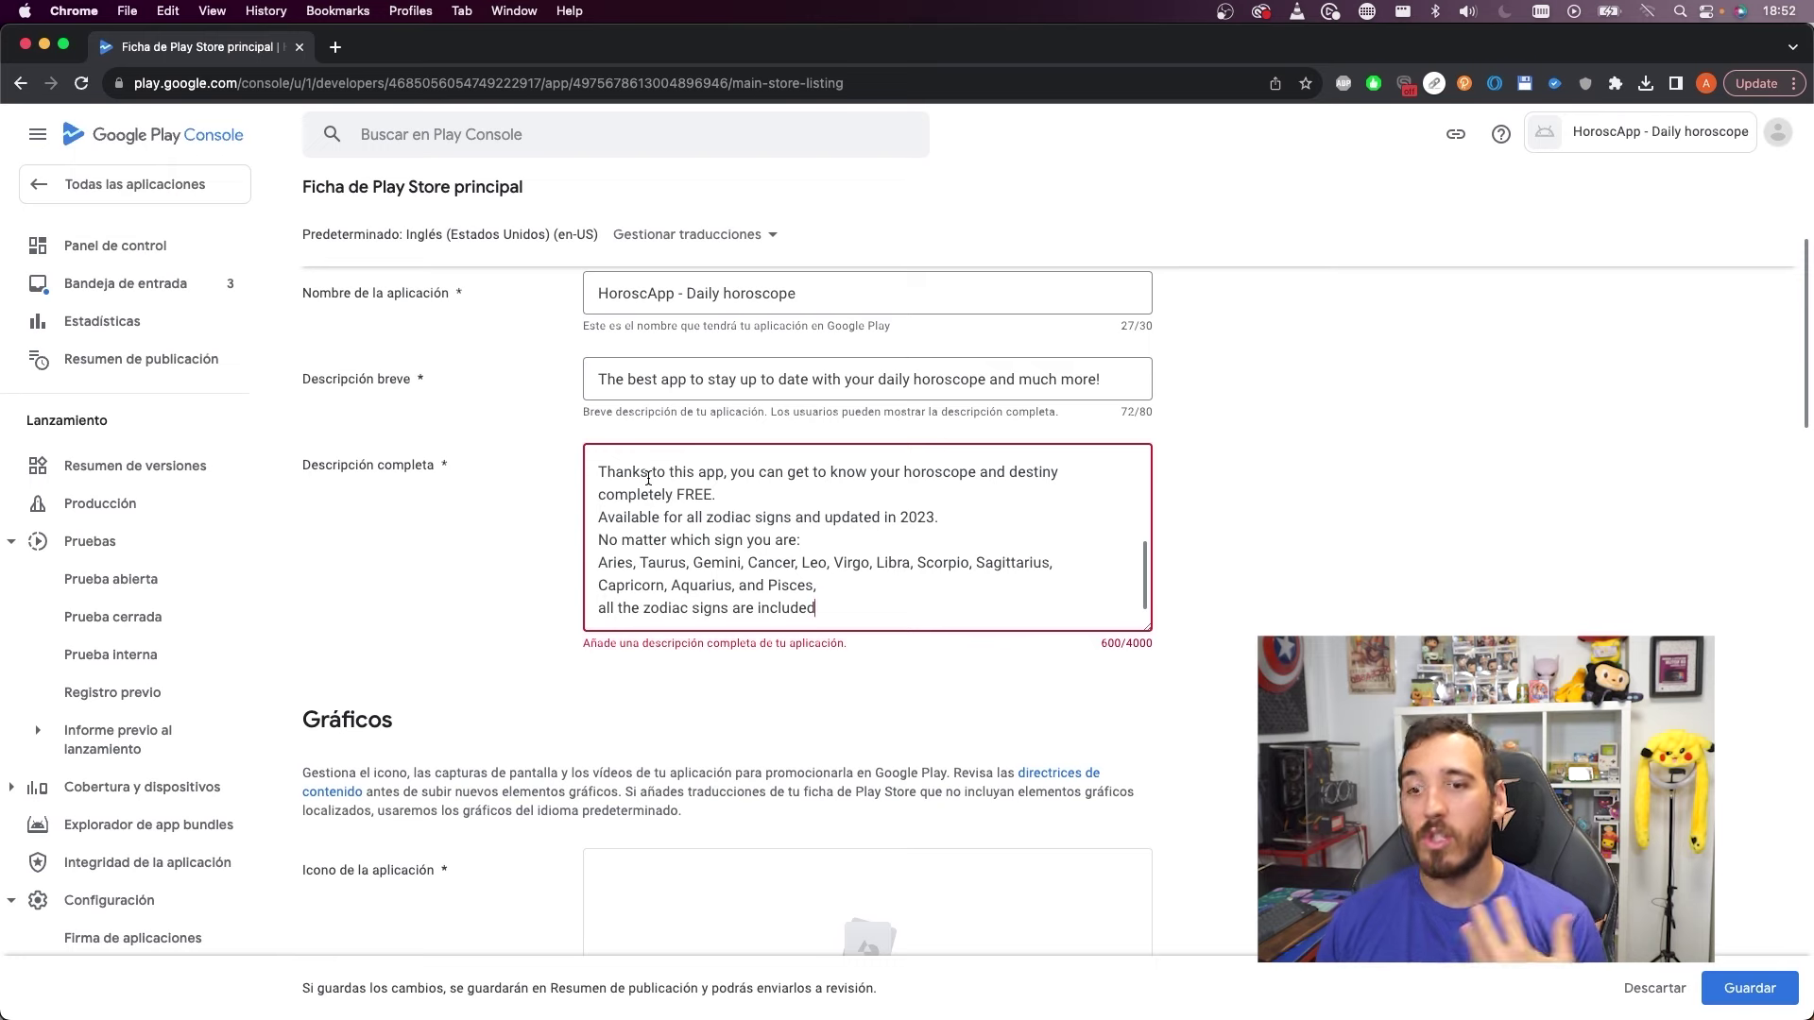
scroll(648, 478, down, 5)
scroll(648, 478, up, 10)
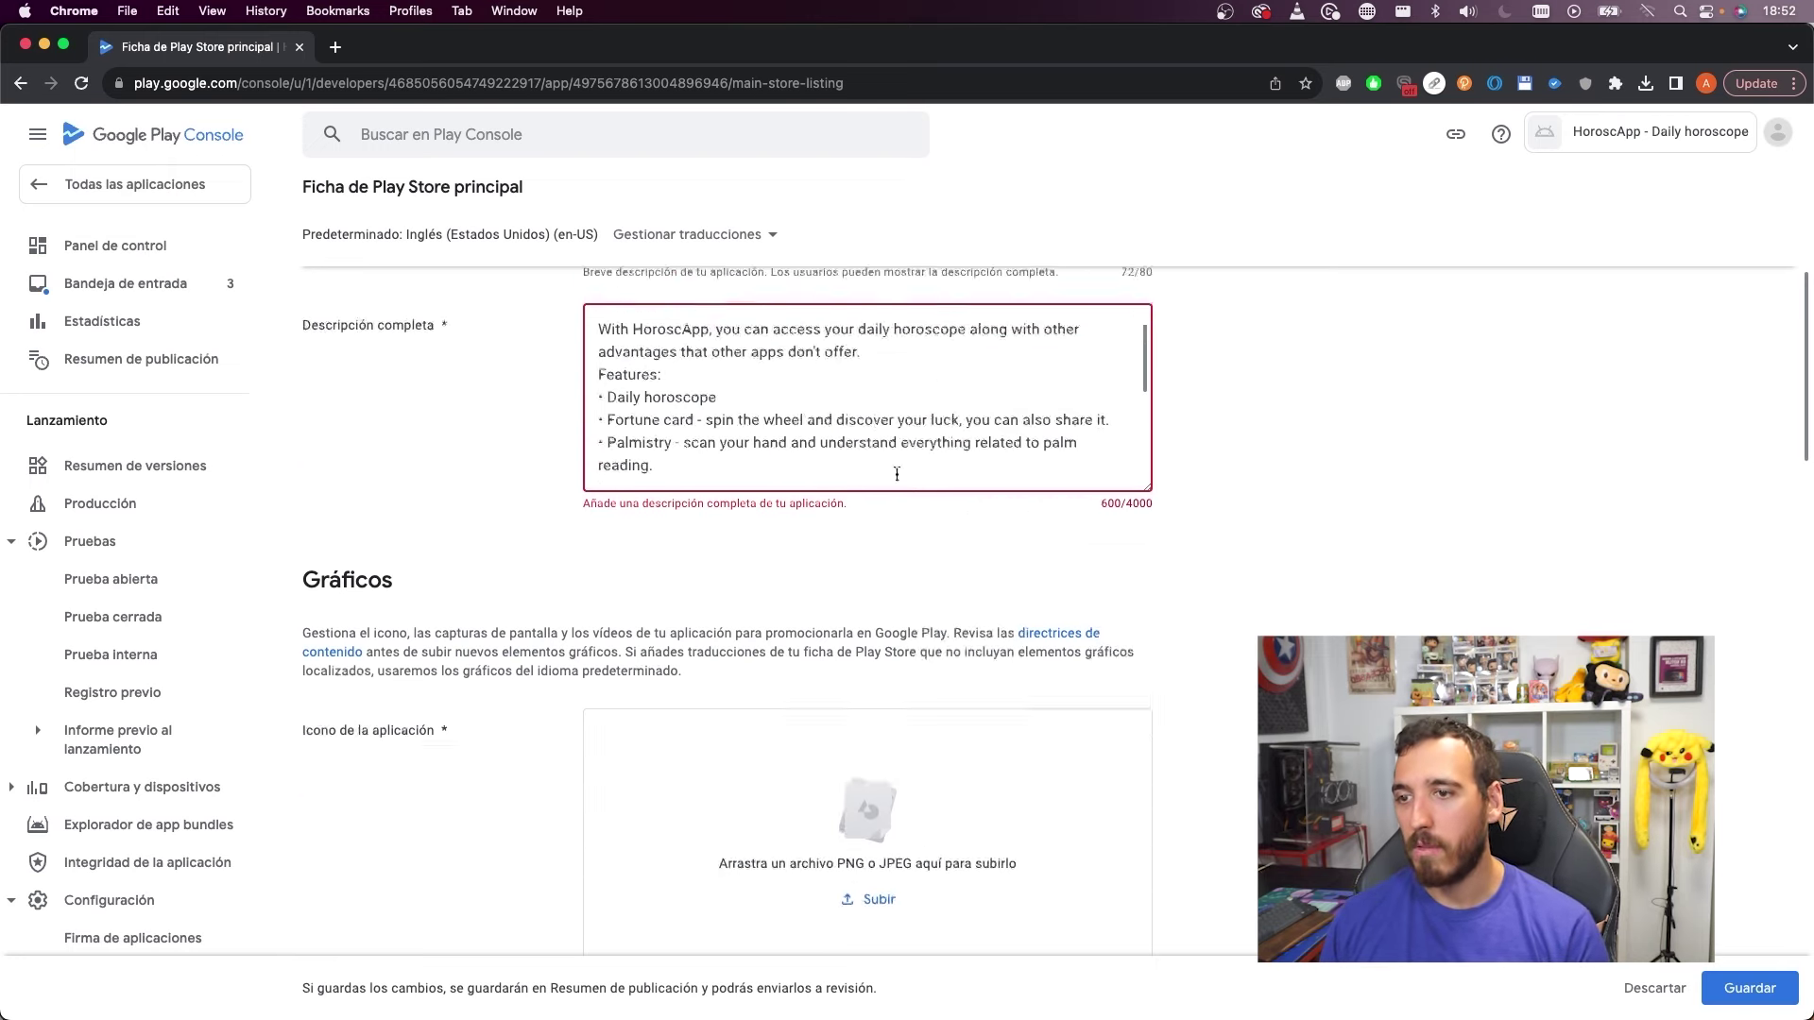
scroll(912, 680, down, 6)
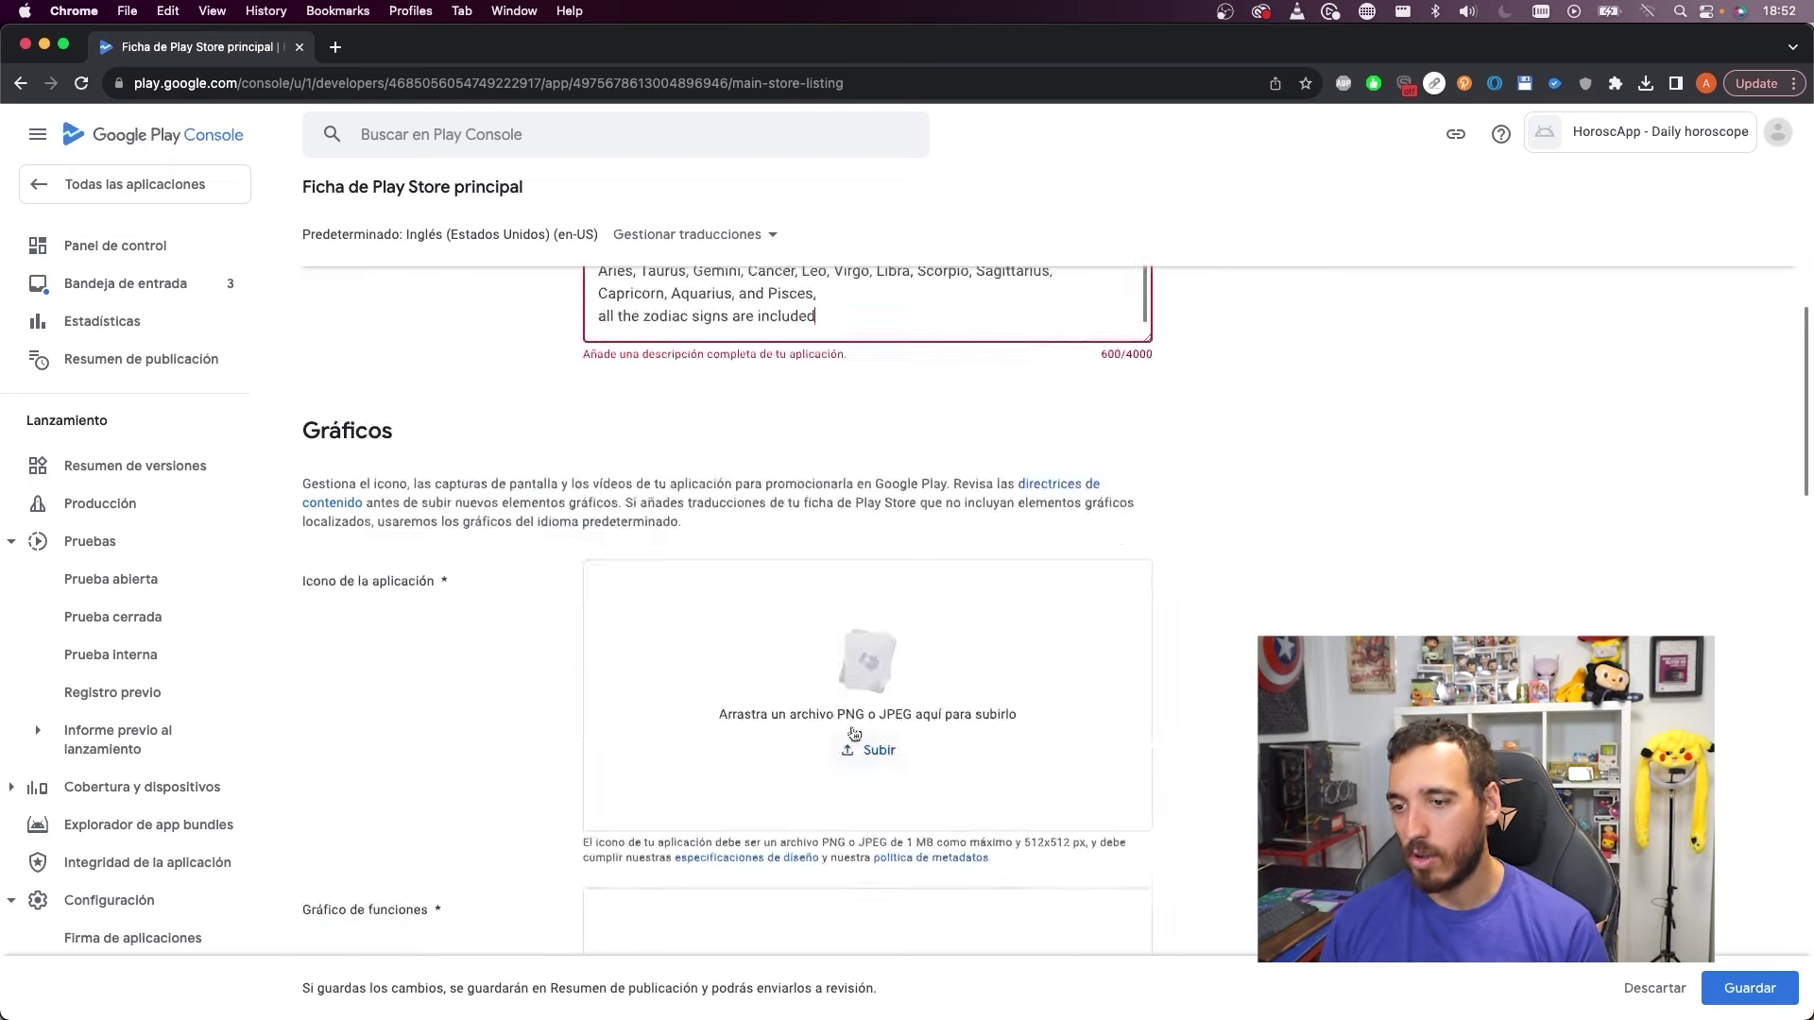
scroll(886, 704, up, 3)
Add blank lines after the intro paragraph and before the Thanks paragraph
click(933, 500)
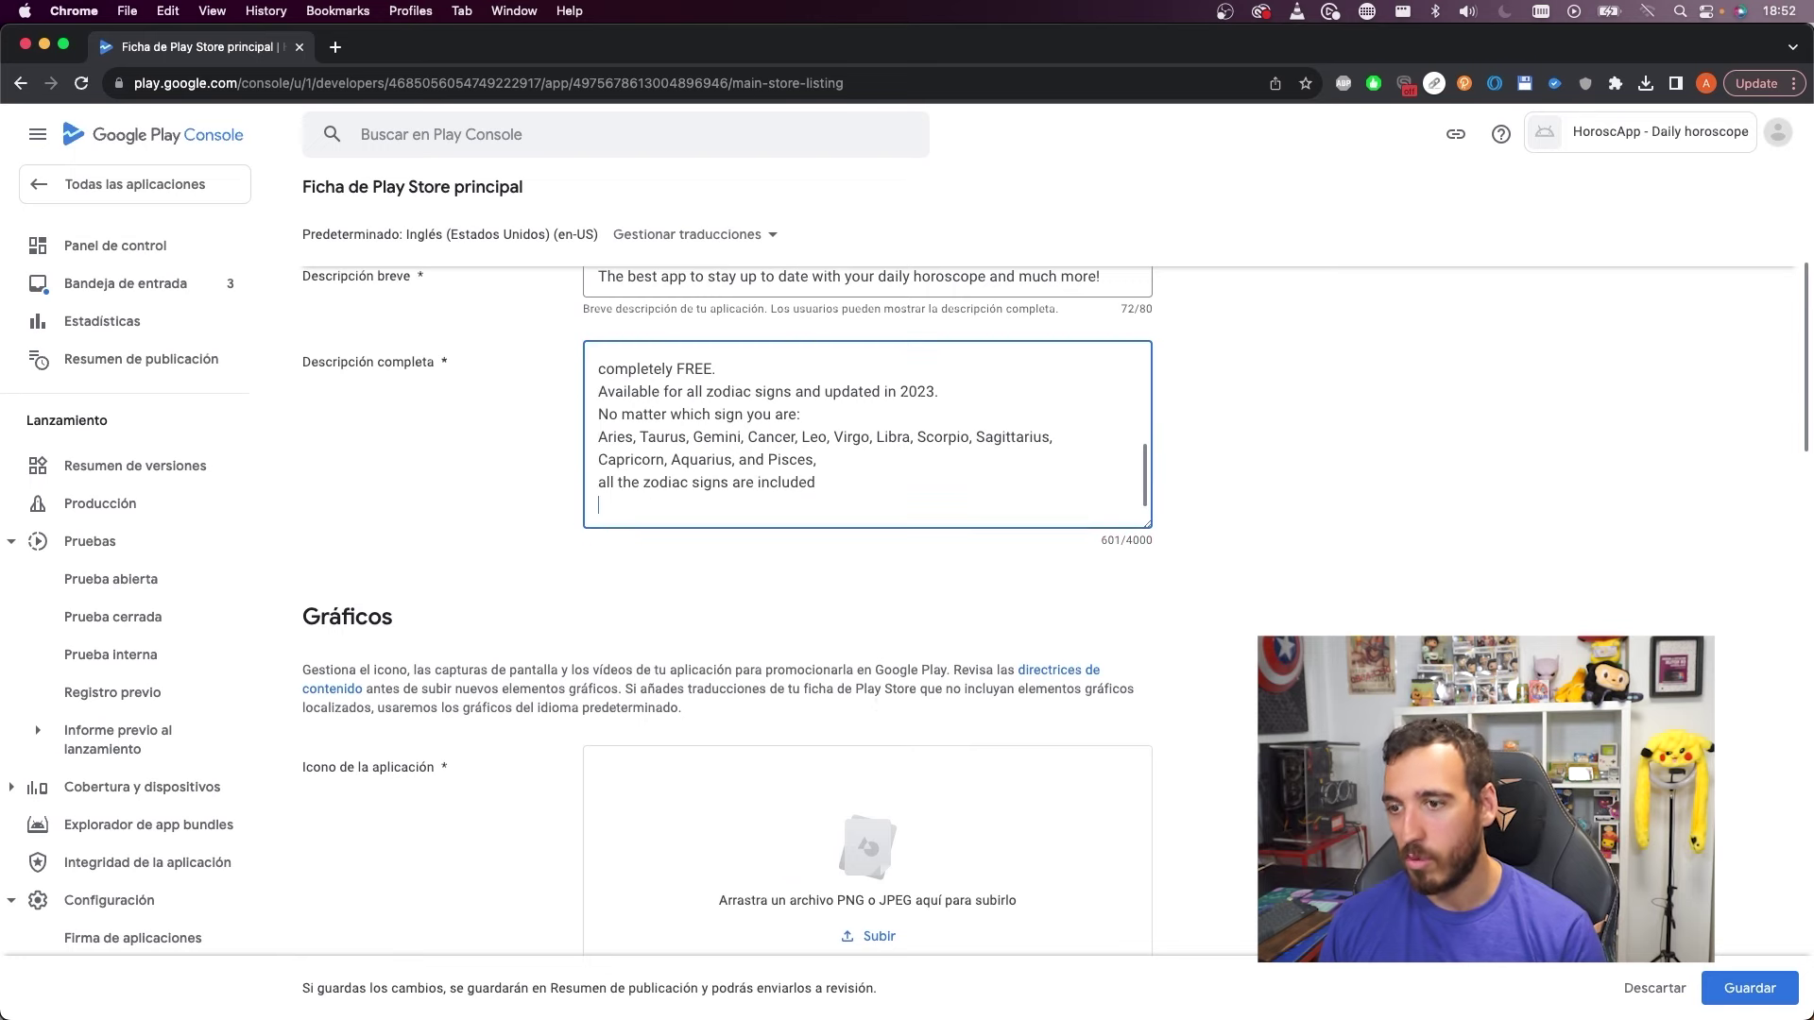
scroll(1261, 564, up, 3)
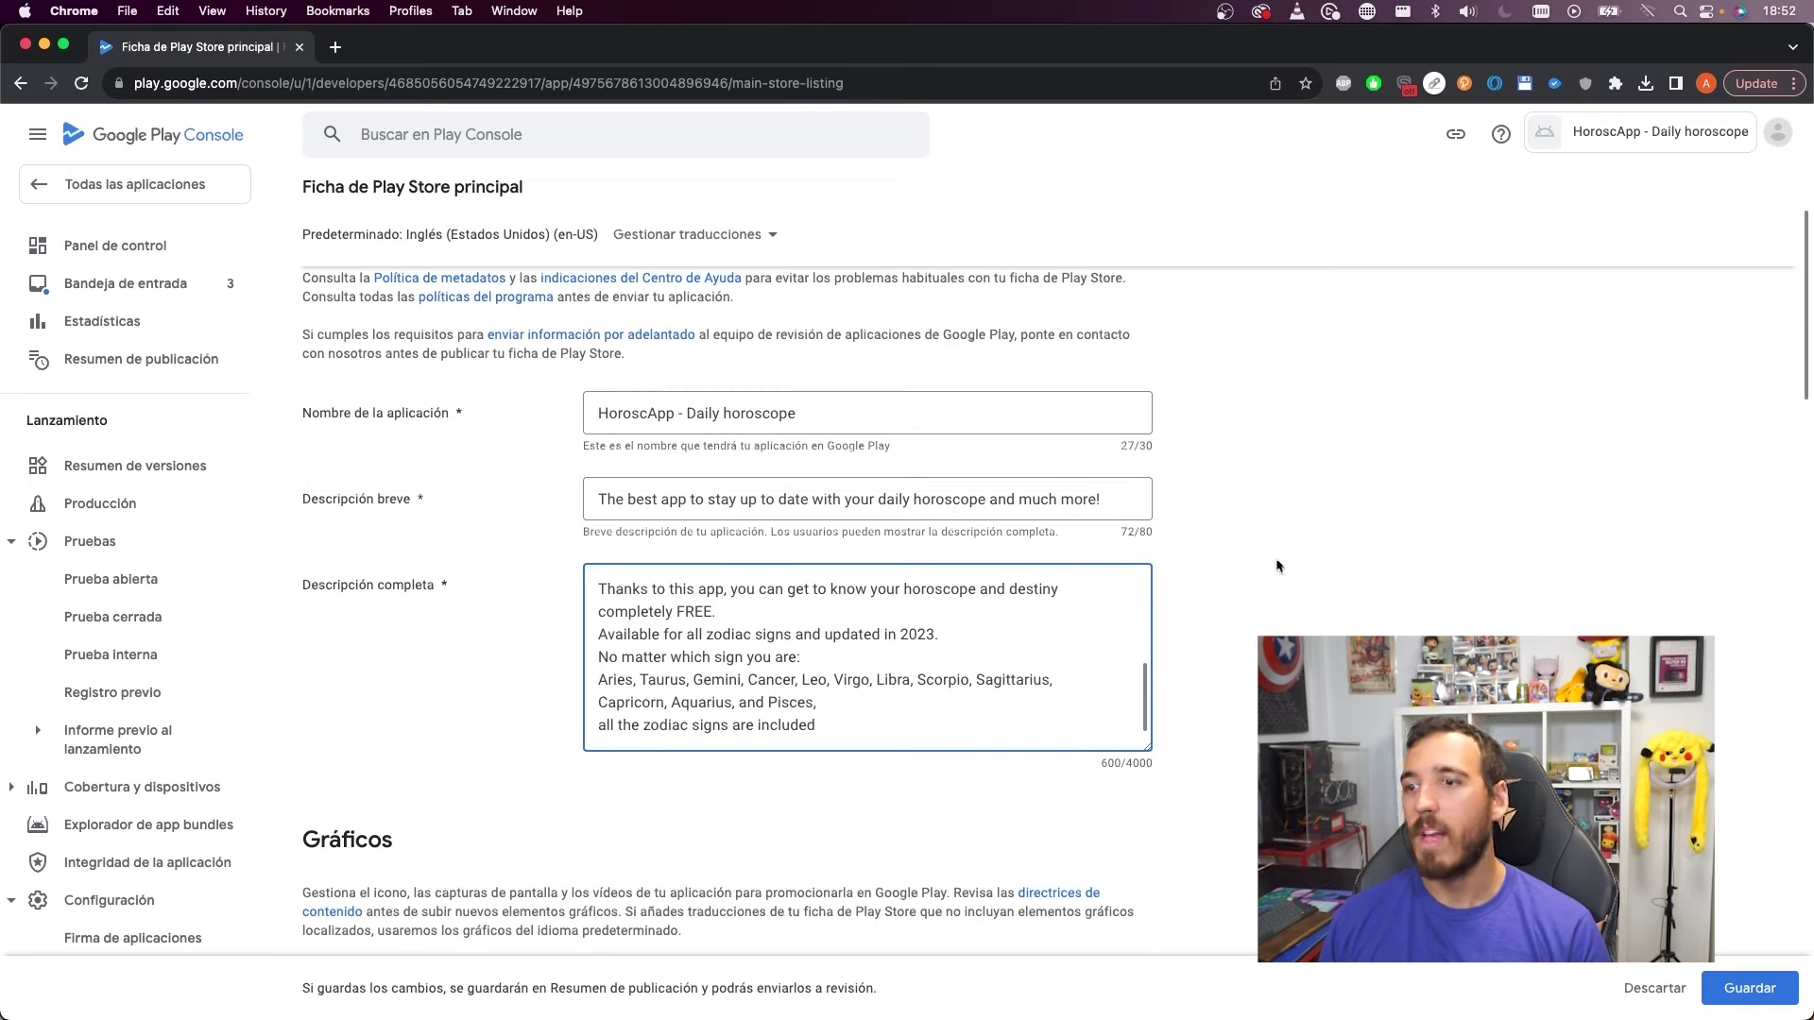
scroll(633, 638, up, 6)
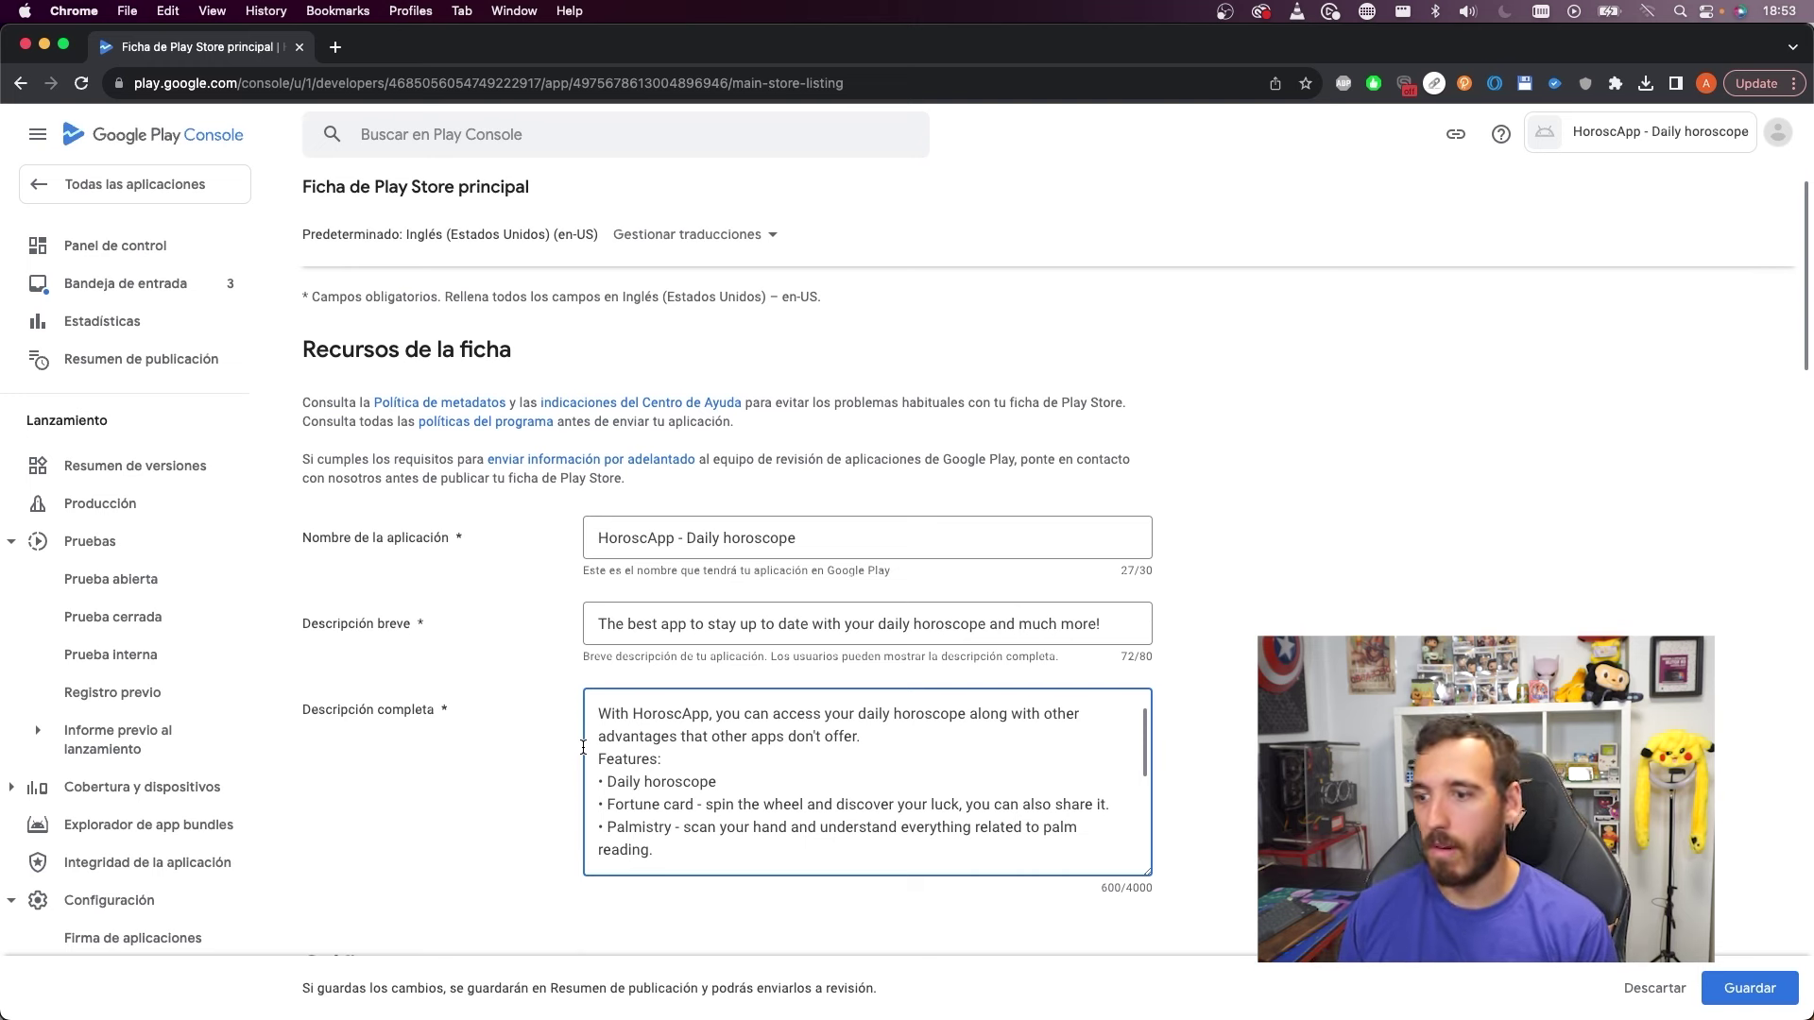
scroll(692, 742, down, 3)
scroll(692, 742, up, 1)
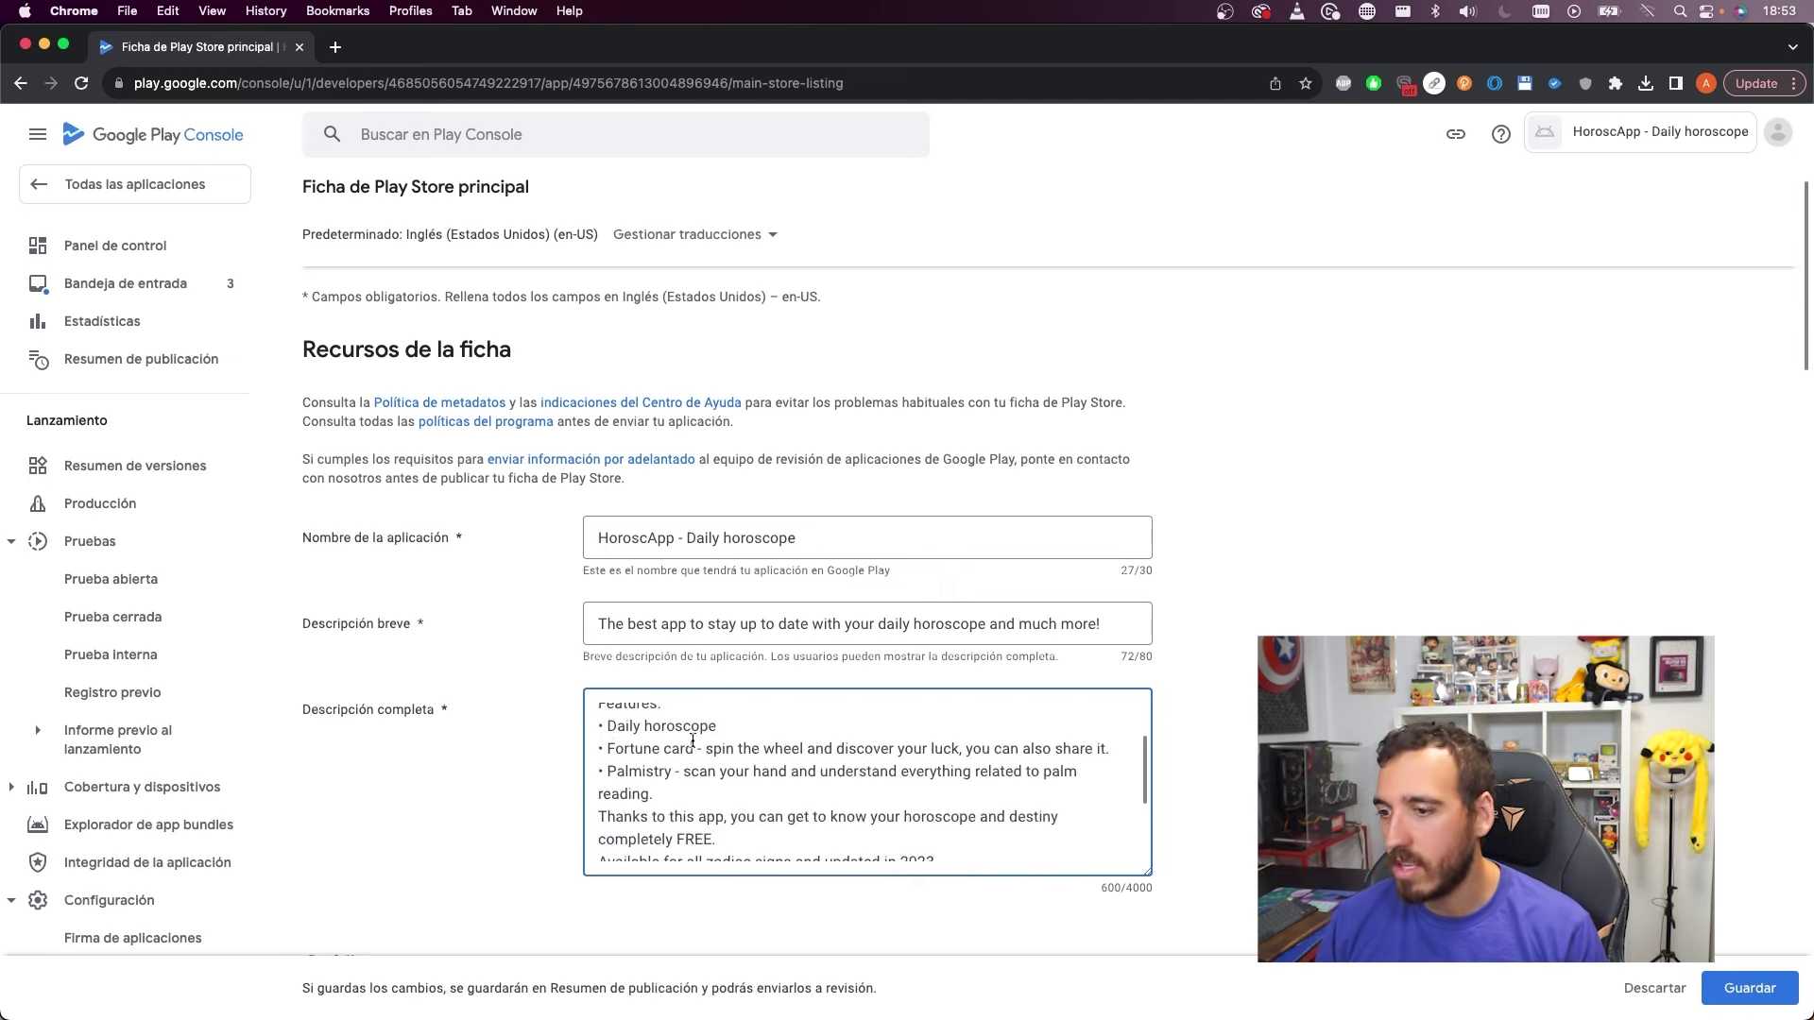
scroll(693, 741, up, 5)
key(Return)
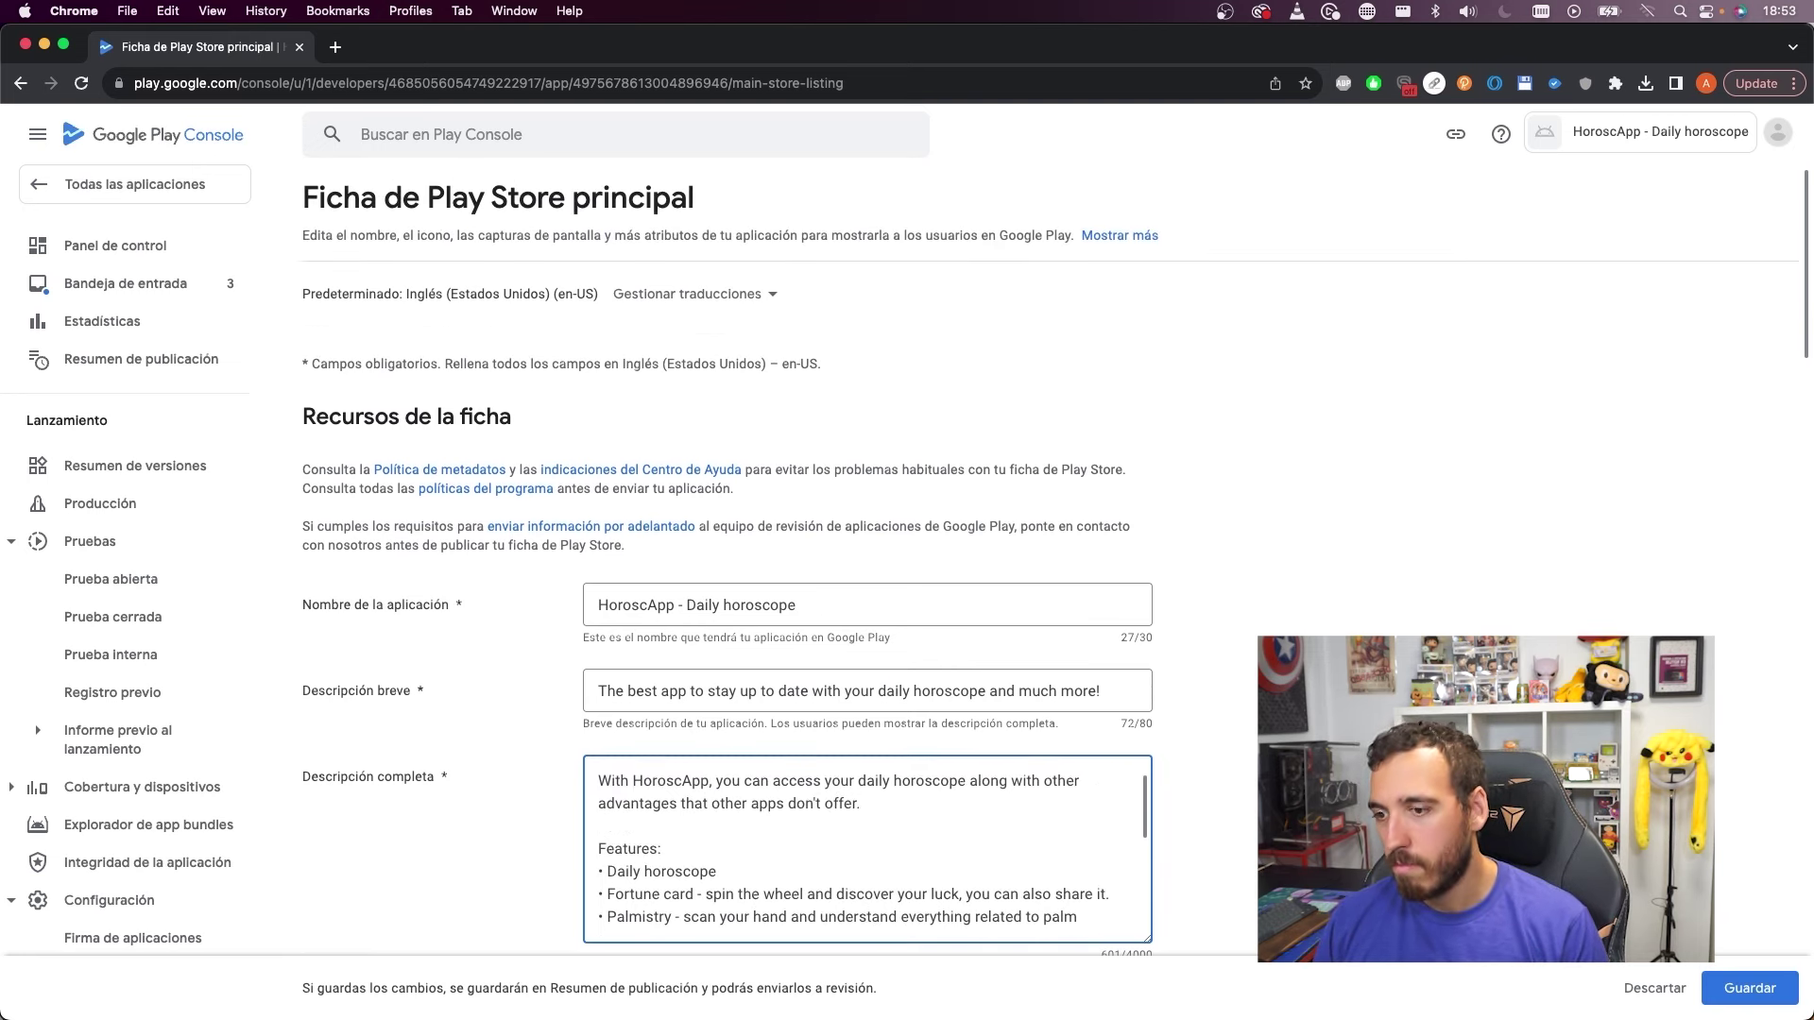
scroll(706, 809, down, 4)
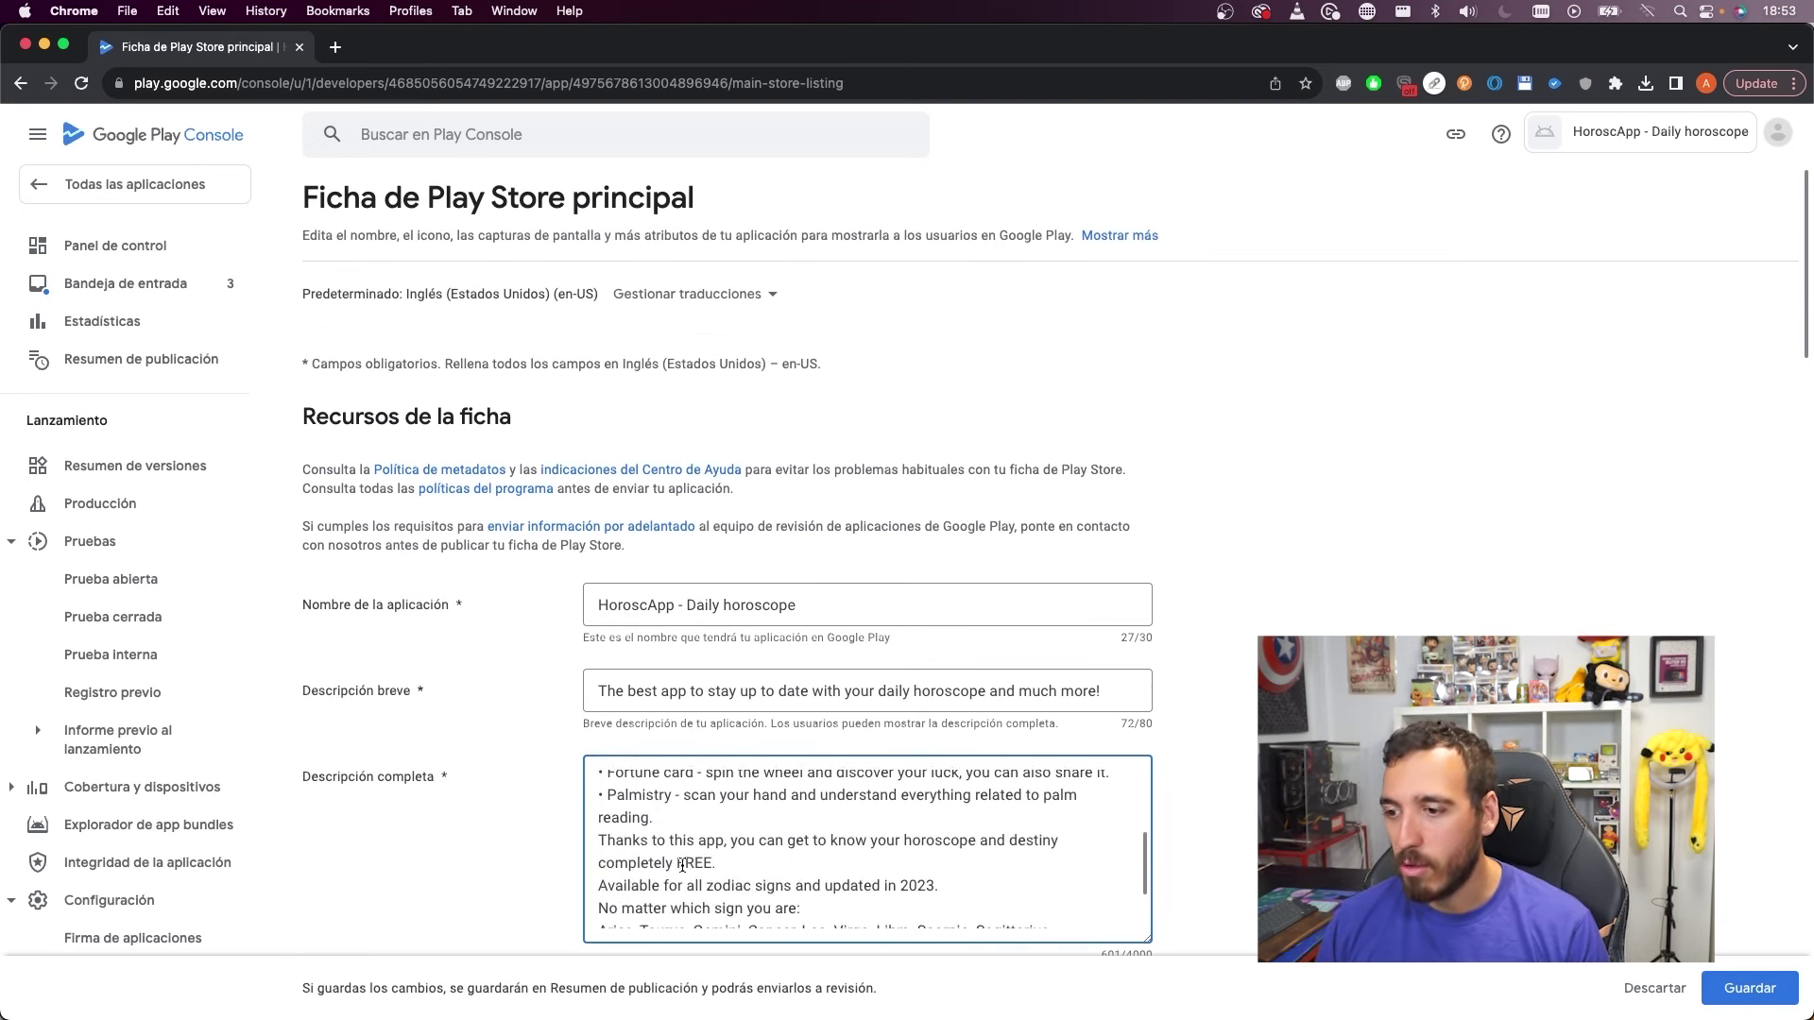
key(Return)
Add blank lines after 'completely FREE.' and the 2023 line, and join the closing sentence onto the Pisces line
scroll(689, 865, down, 3)
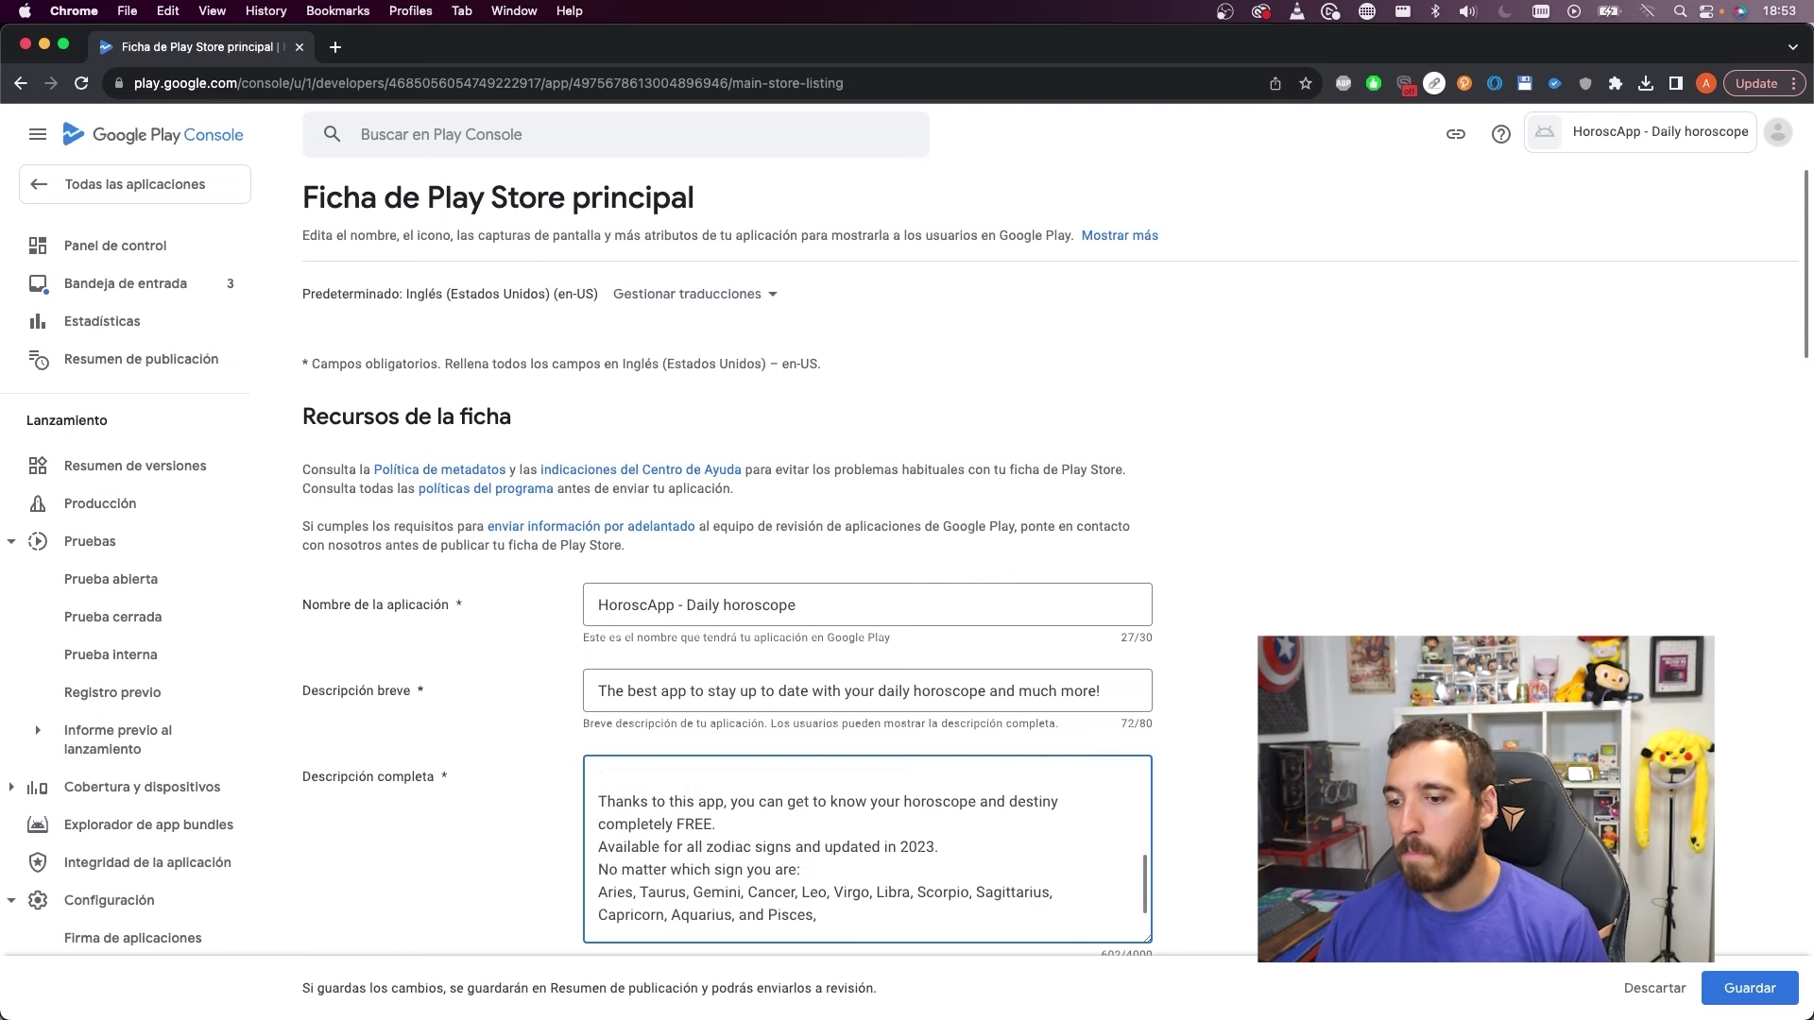
double_click(936, 805)
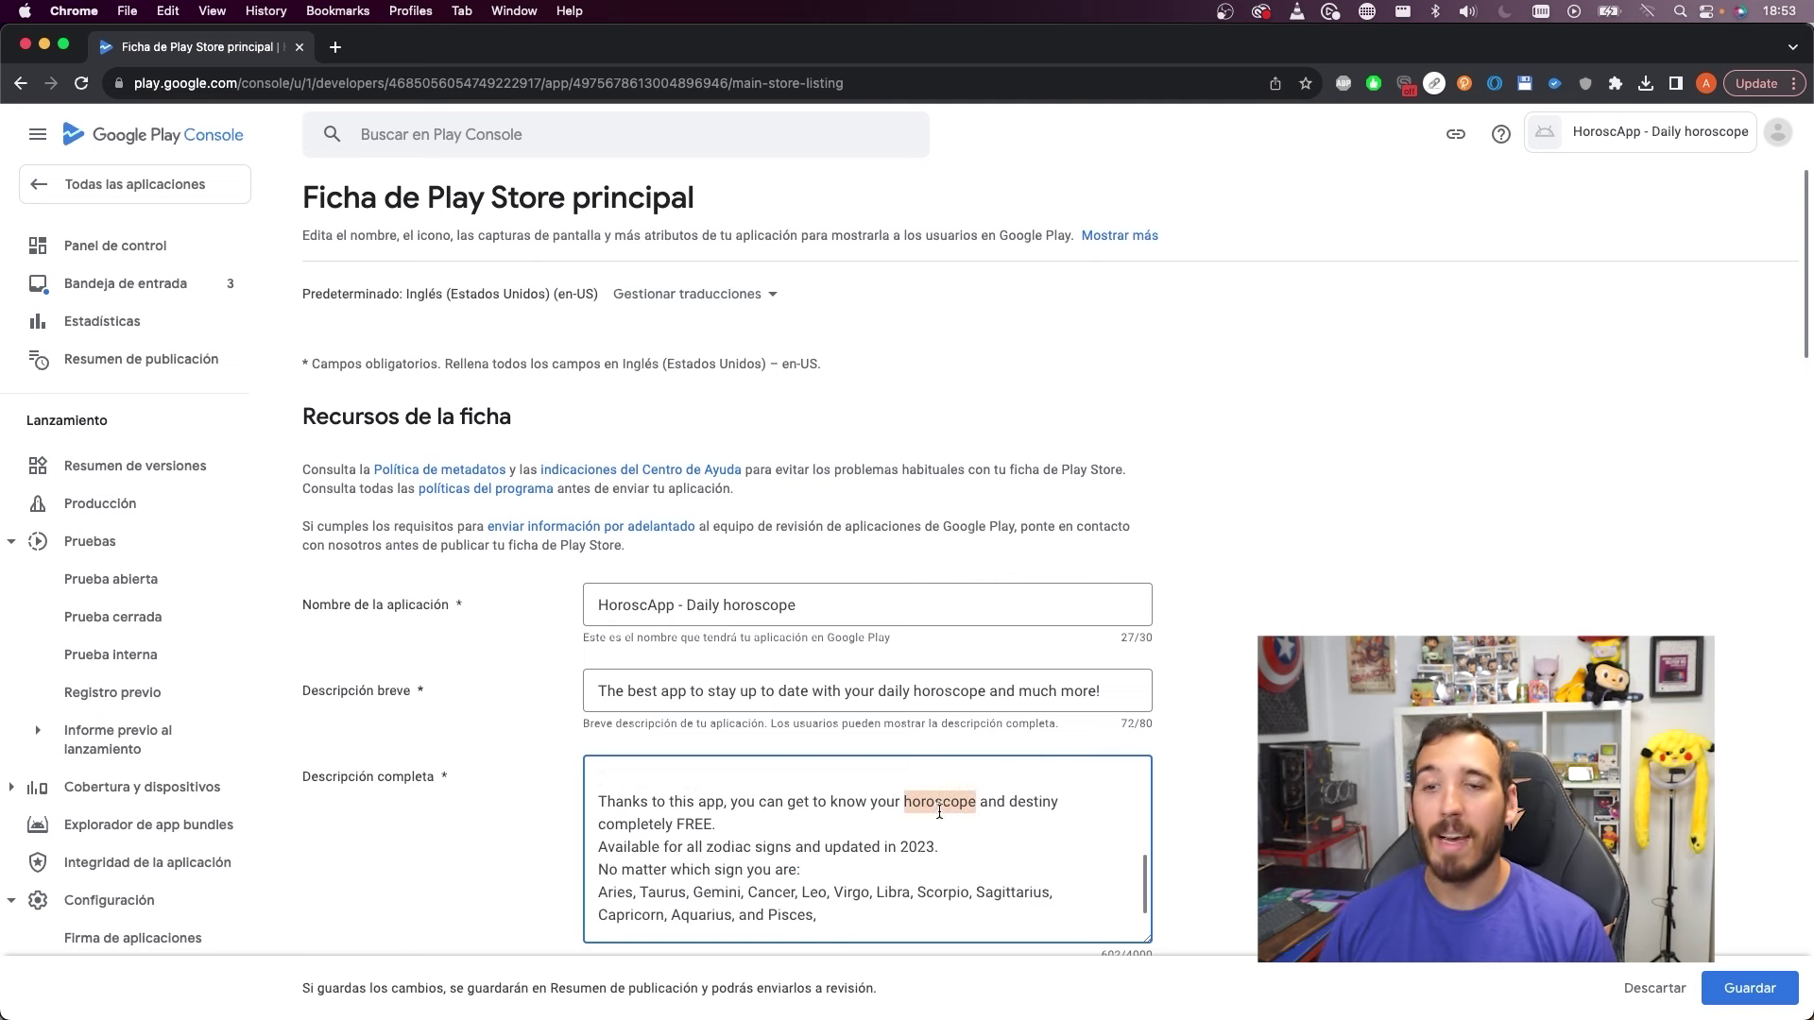
click(905, 853)
scroll(933, 871, down, 1)
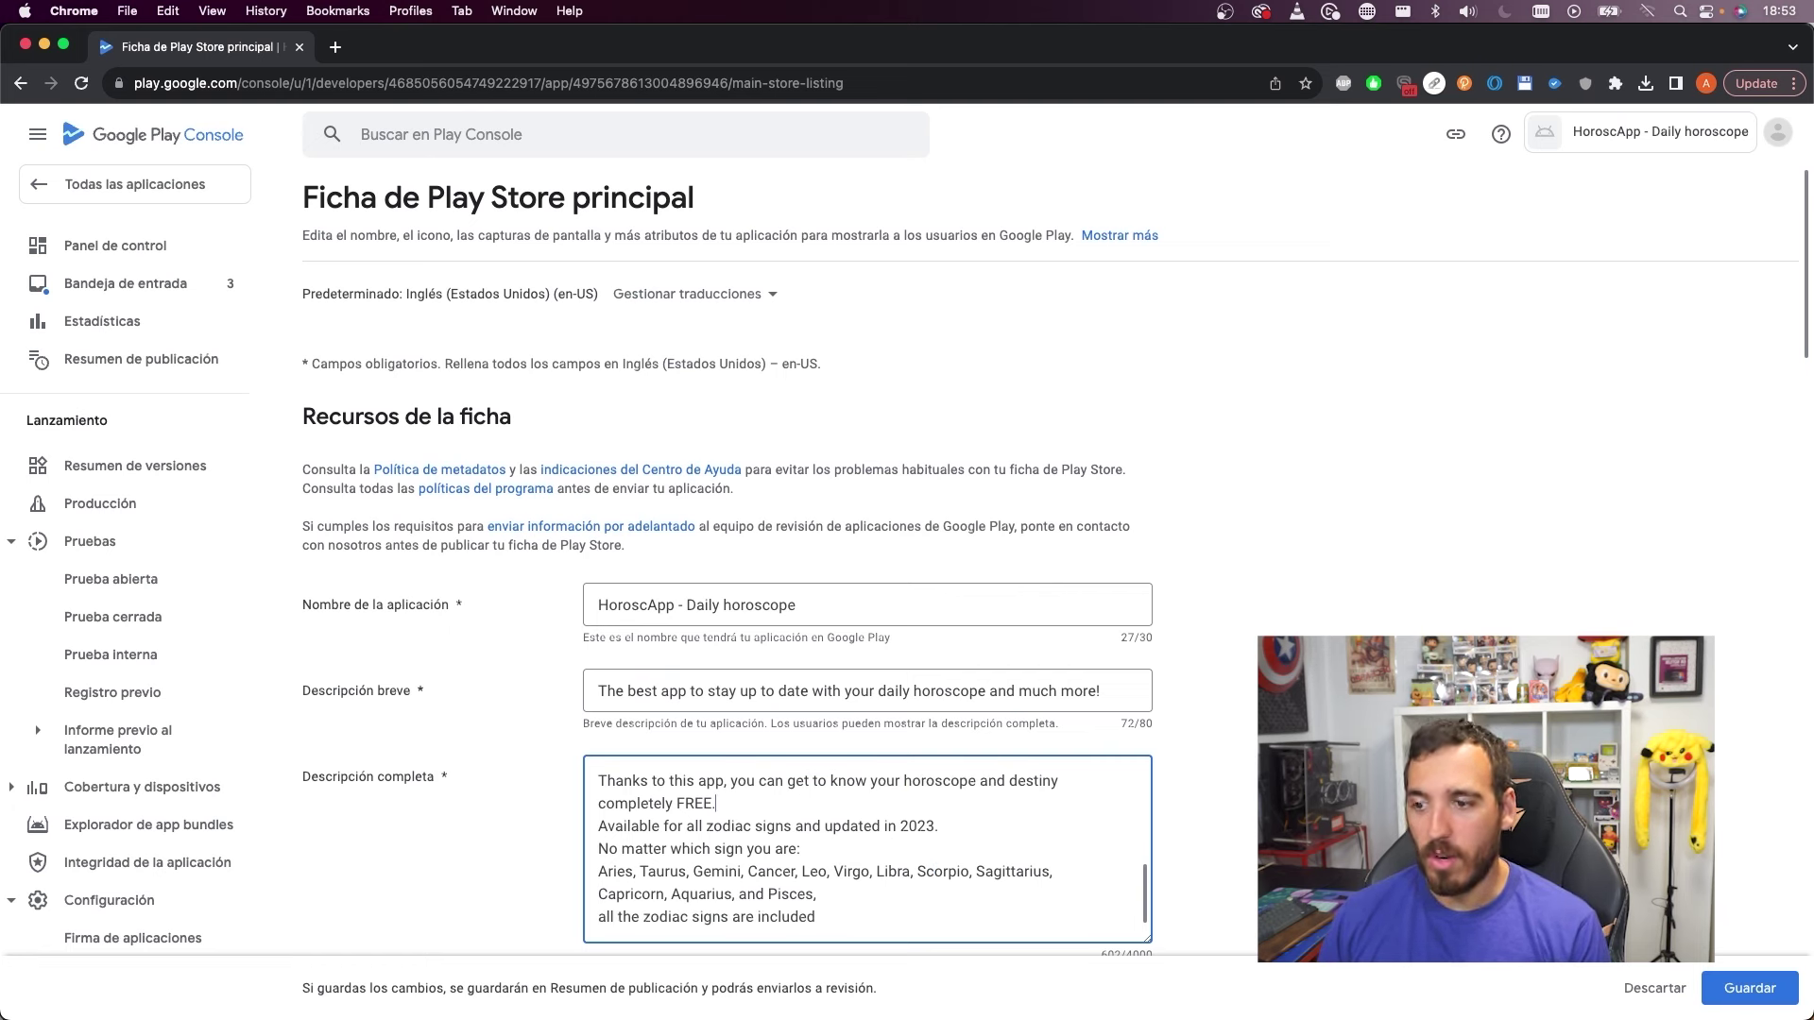
key(Return)
click(938, 825)
key(Return)
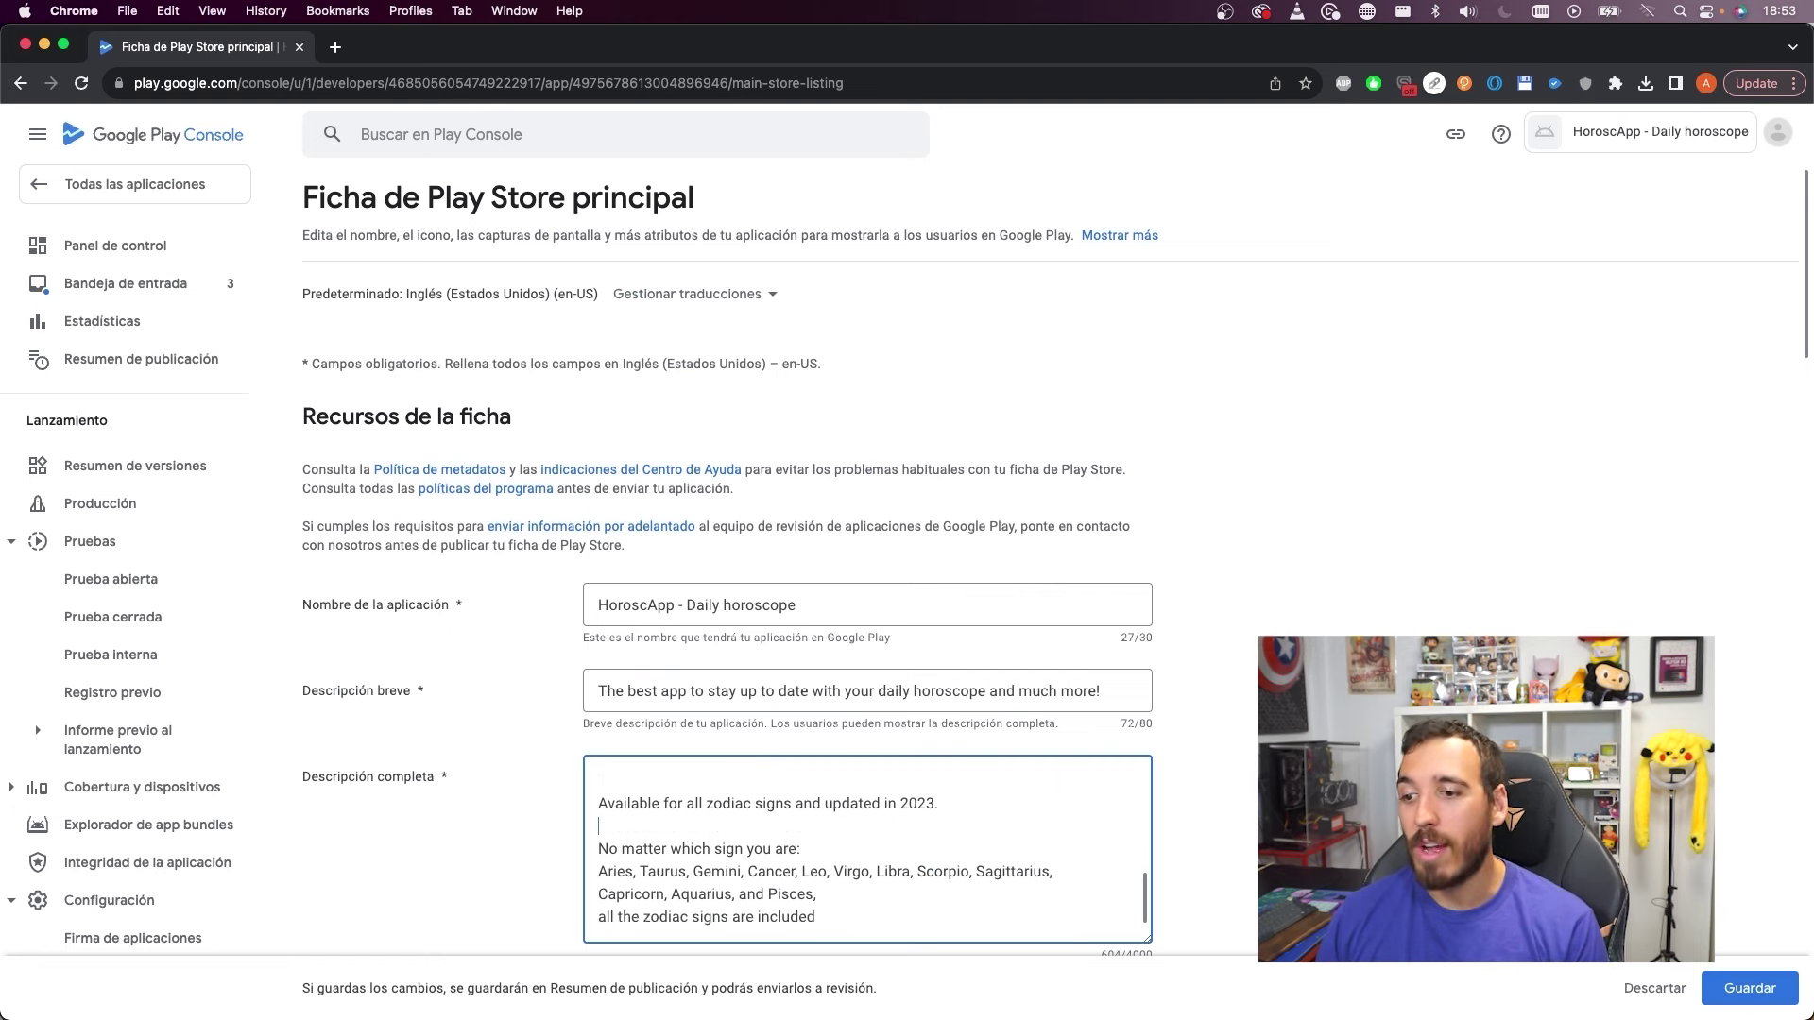
double_click(610, 871)
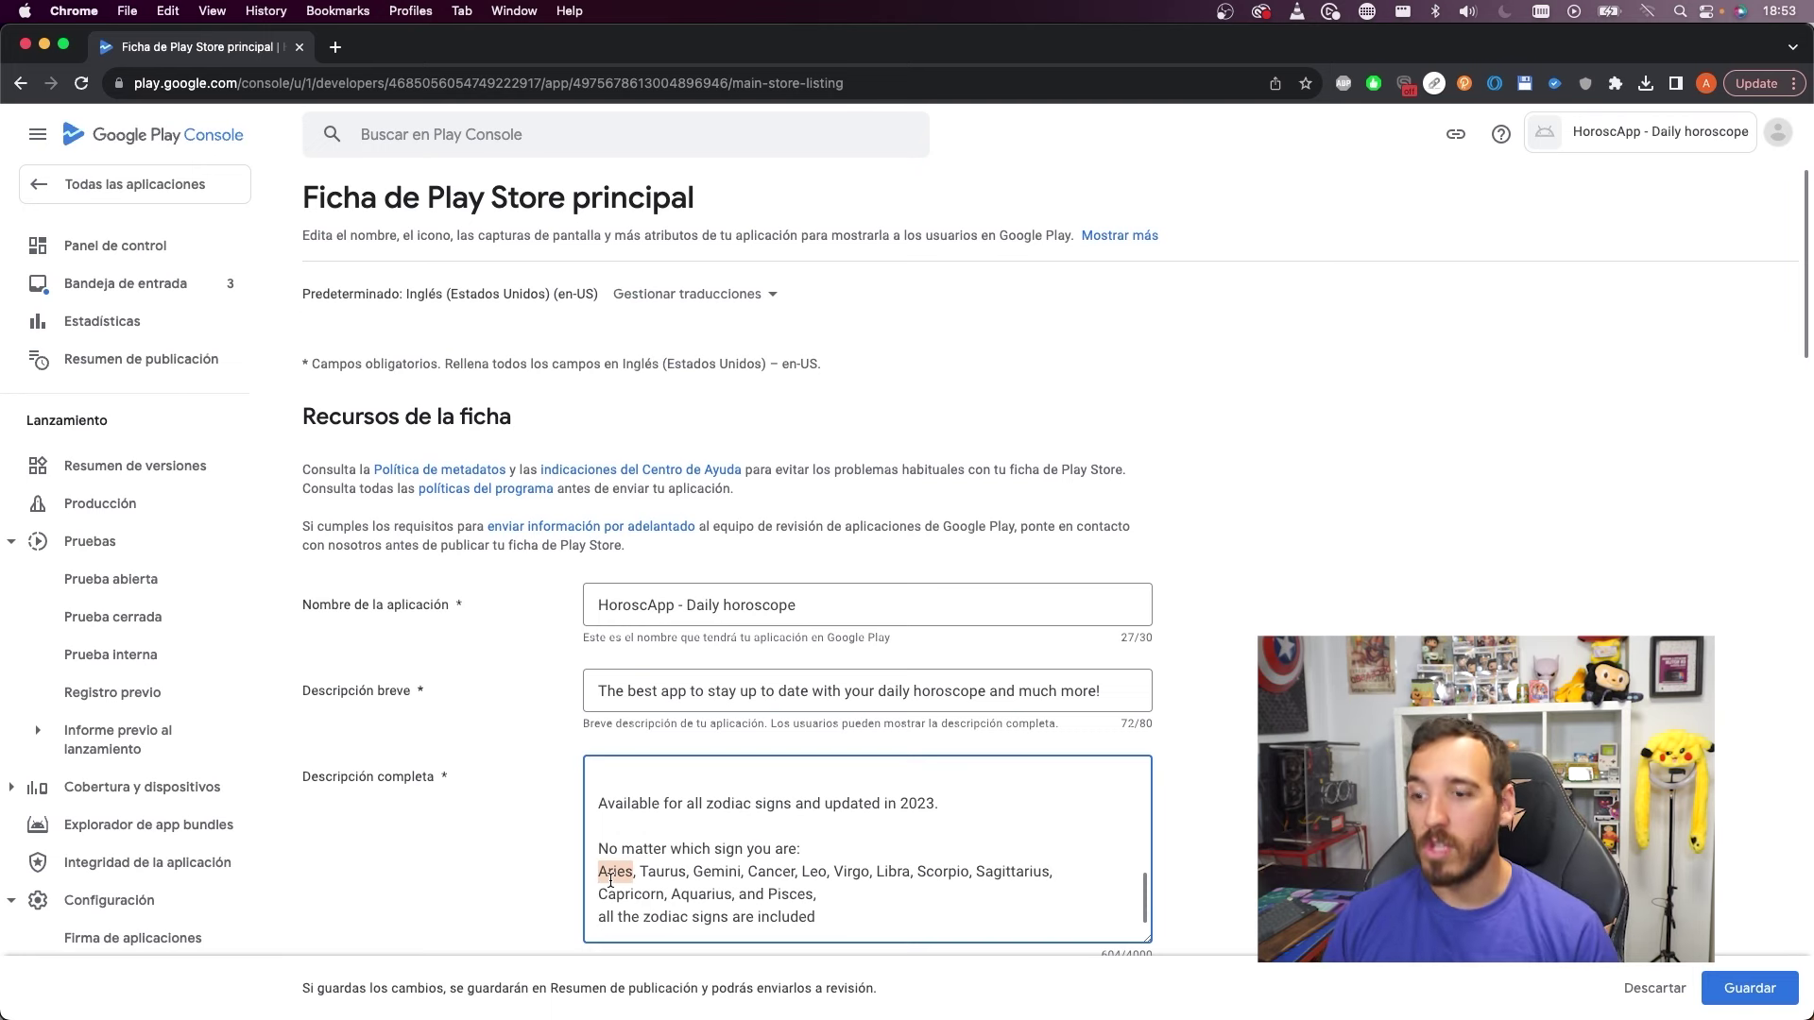
scroll(610, 880, down, 1)
click(950, 853)
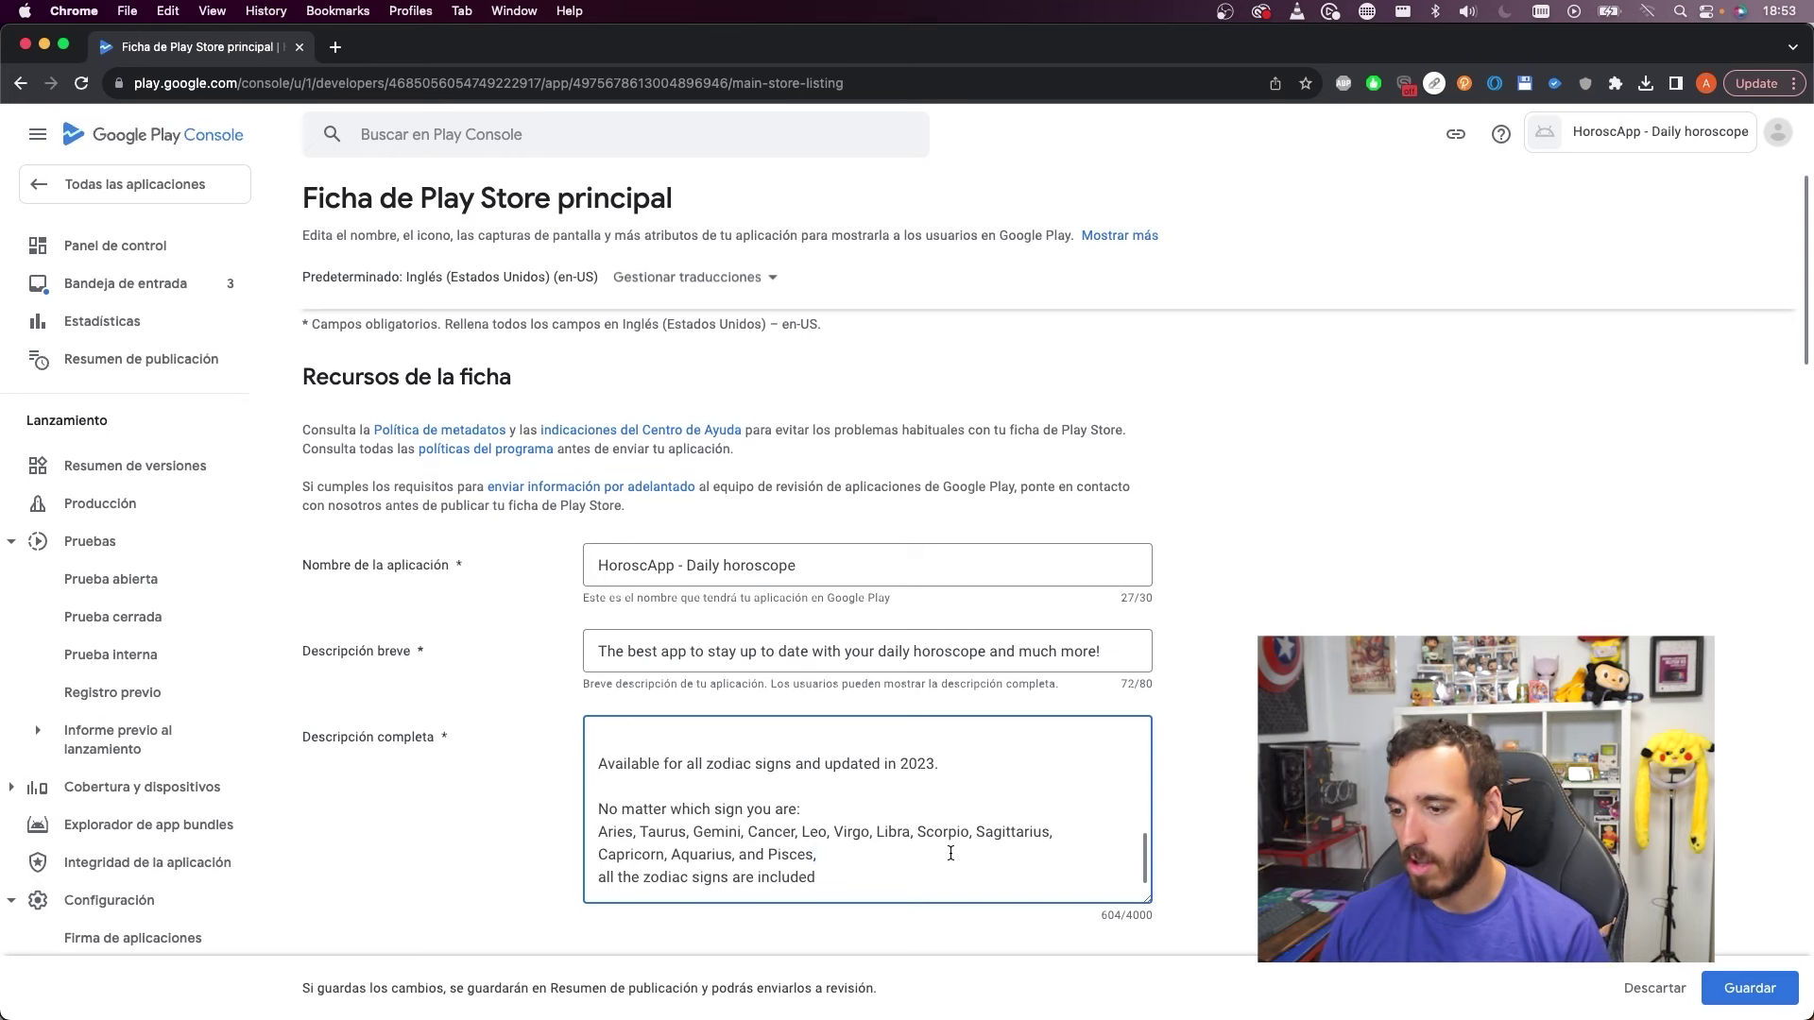
key(Delete)
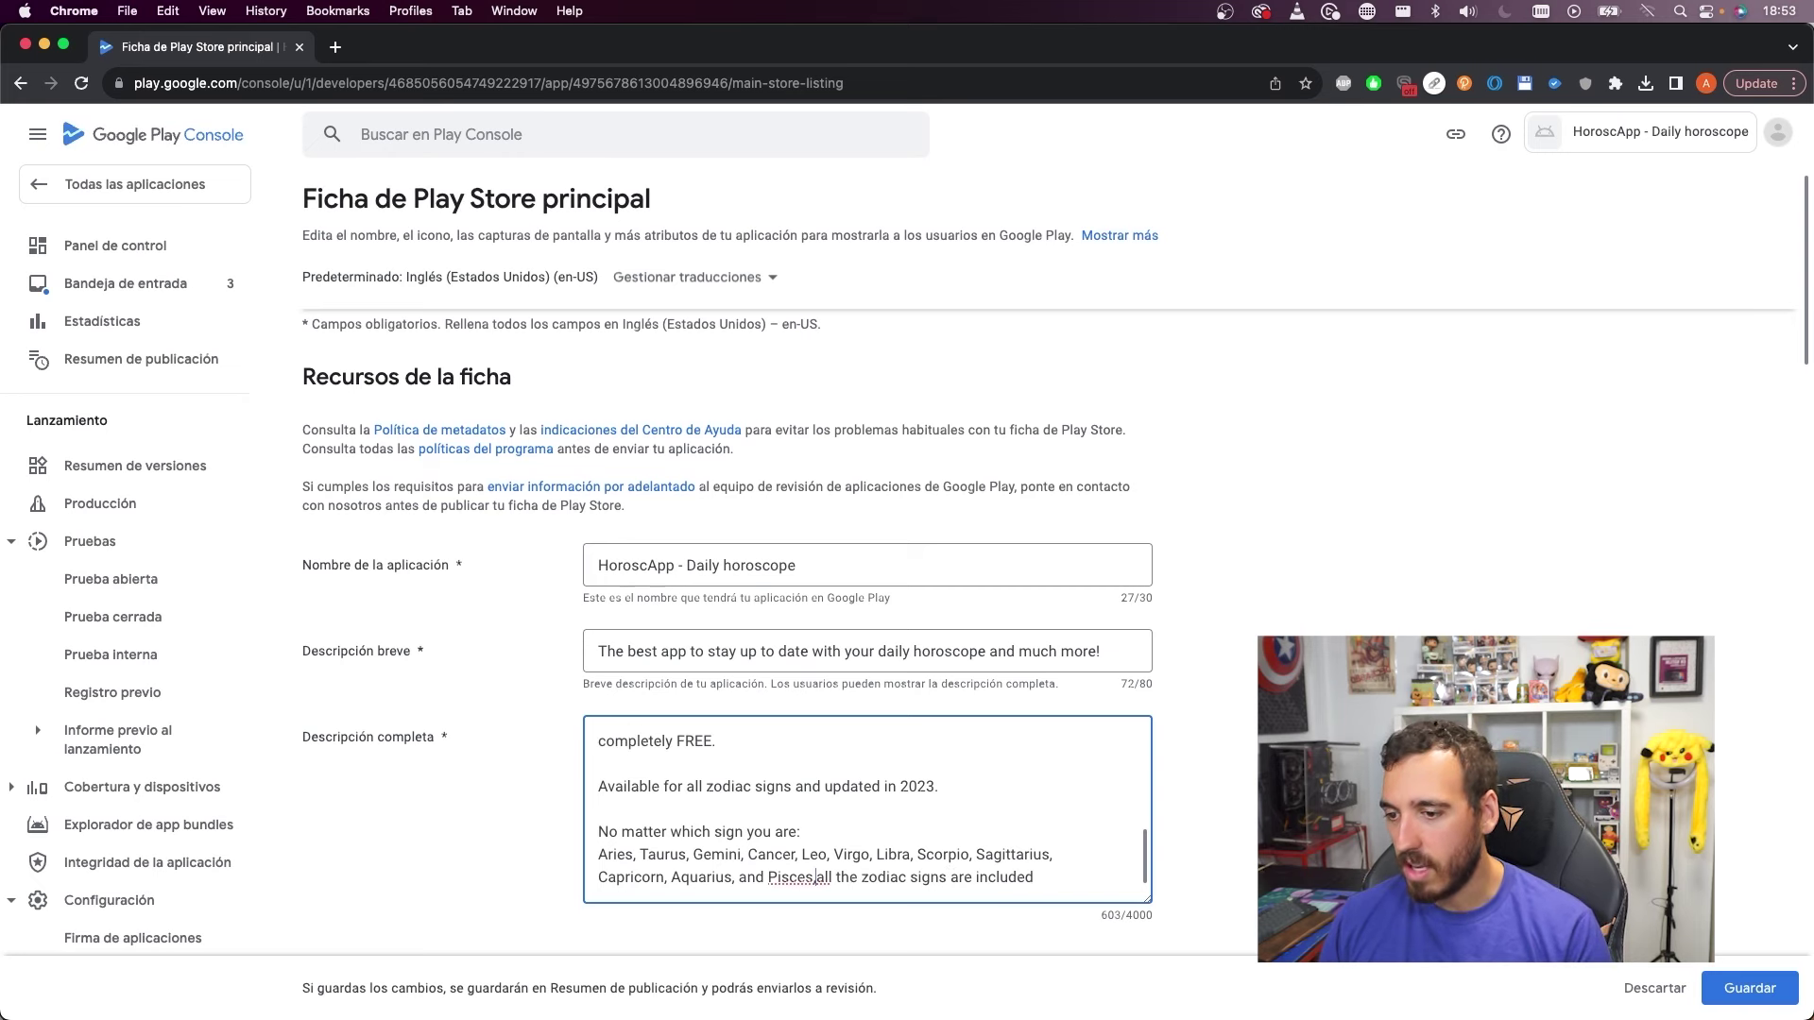
scroll(1076, 800, up, 10)
scroll(1076, 800, down, 3)
scroll(1076, 800, down, 8)
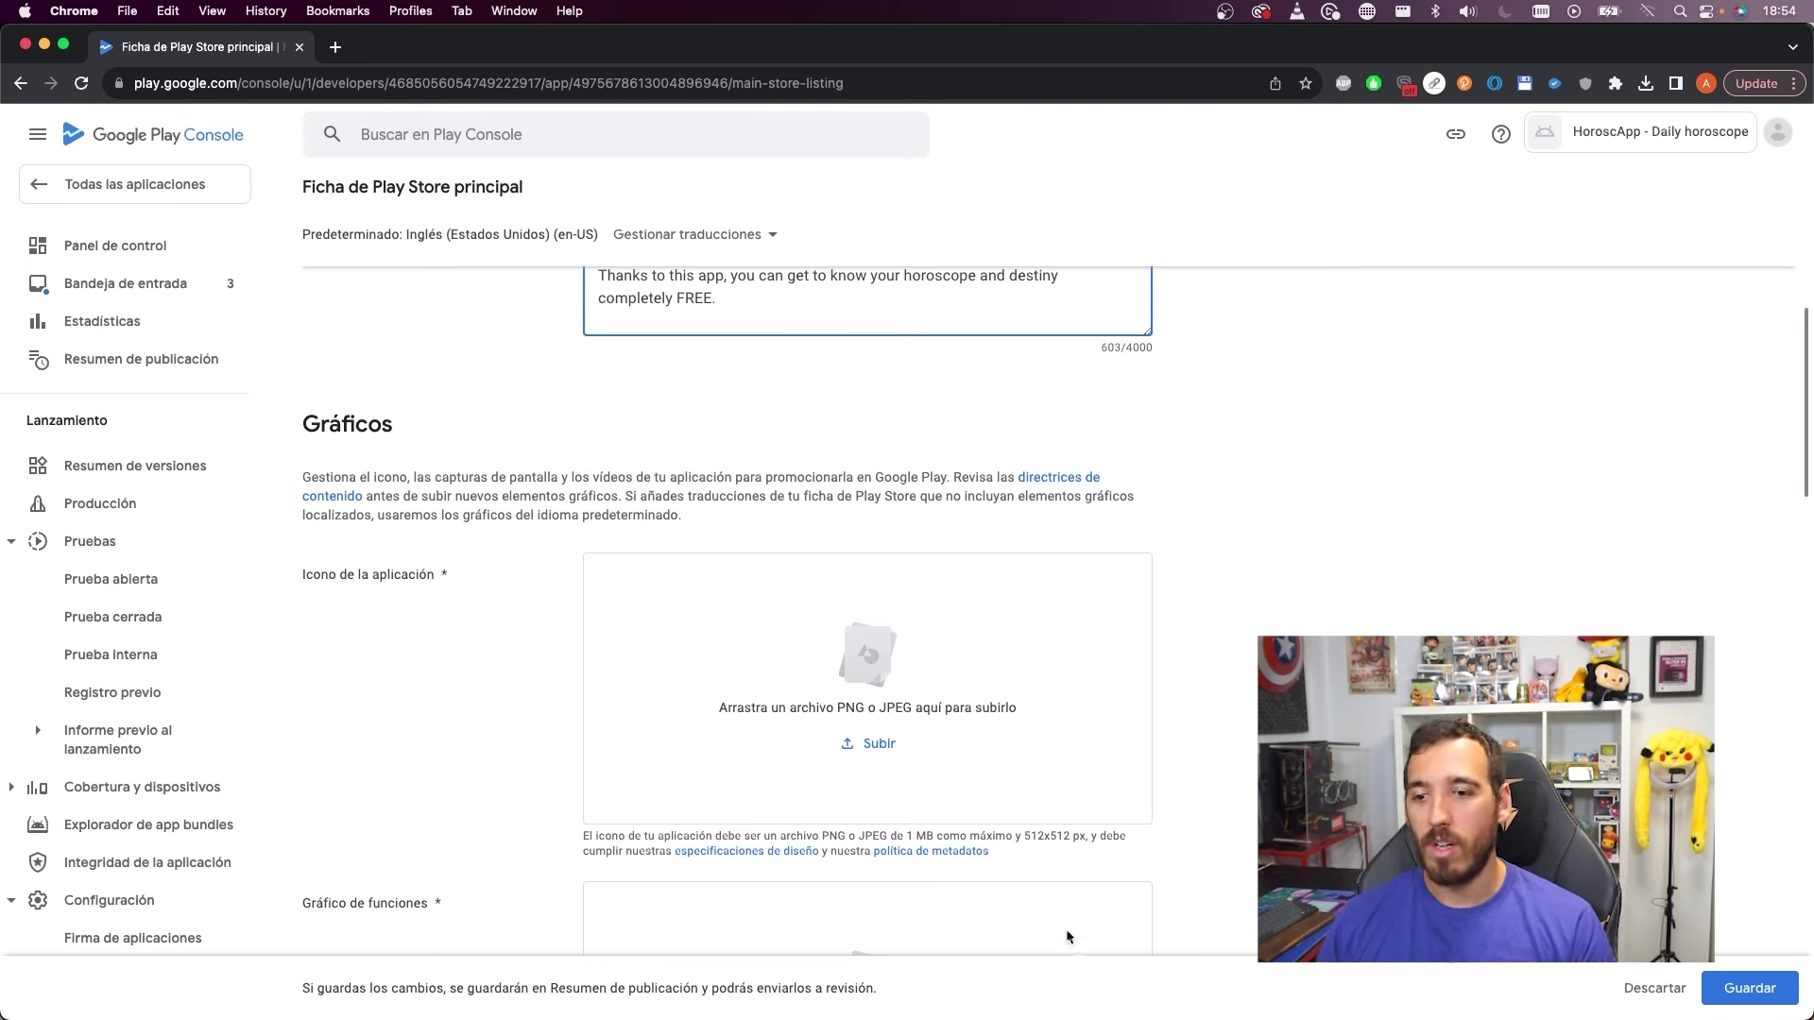
Highlight the 512x512 app icon size requirement, then switch to the Android Studio window
drag(1024, 836, 1077, 834)
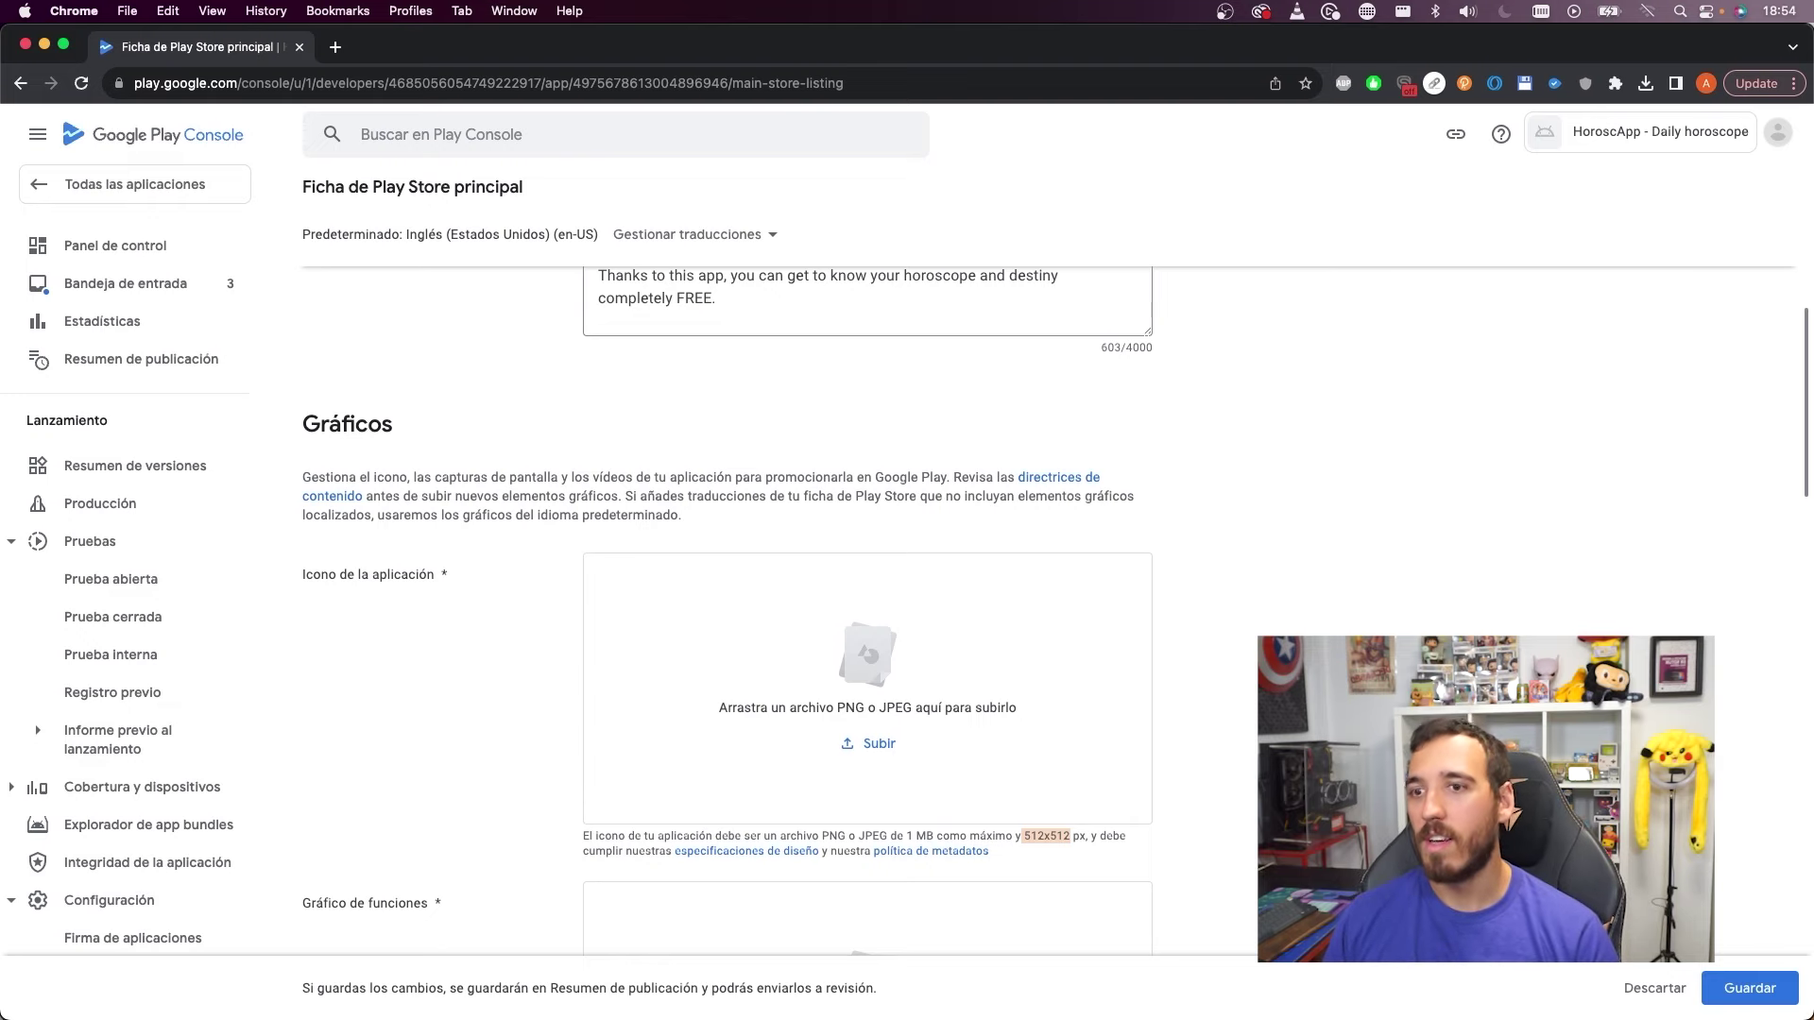
key(ctrl+Up)
click(486, 336)
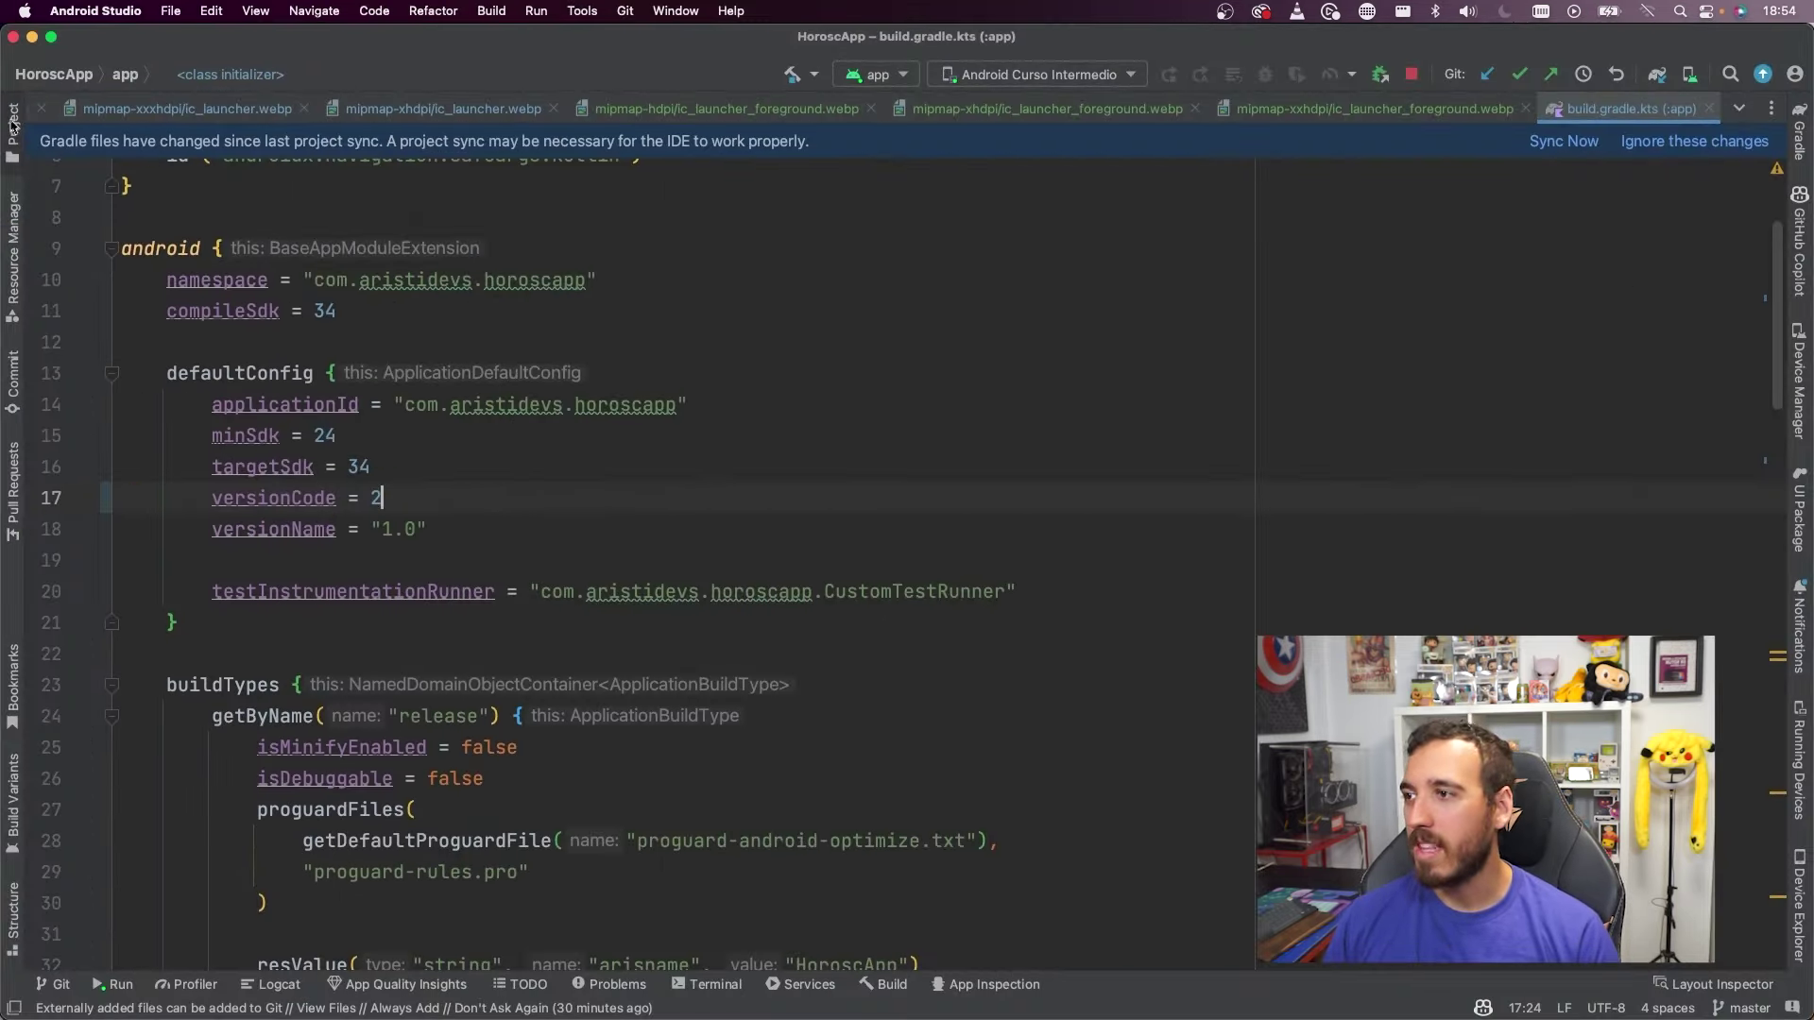
Switch to the Project view, browse app > src > main and preview ic_launcher-playstore.png
click(13, 123)
click(84, 467)
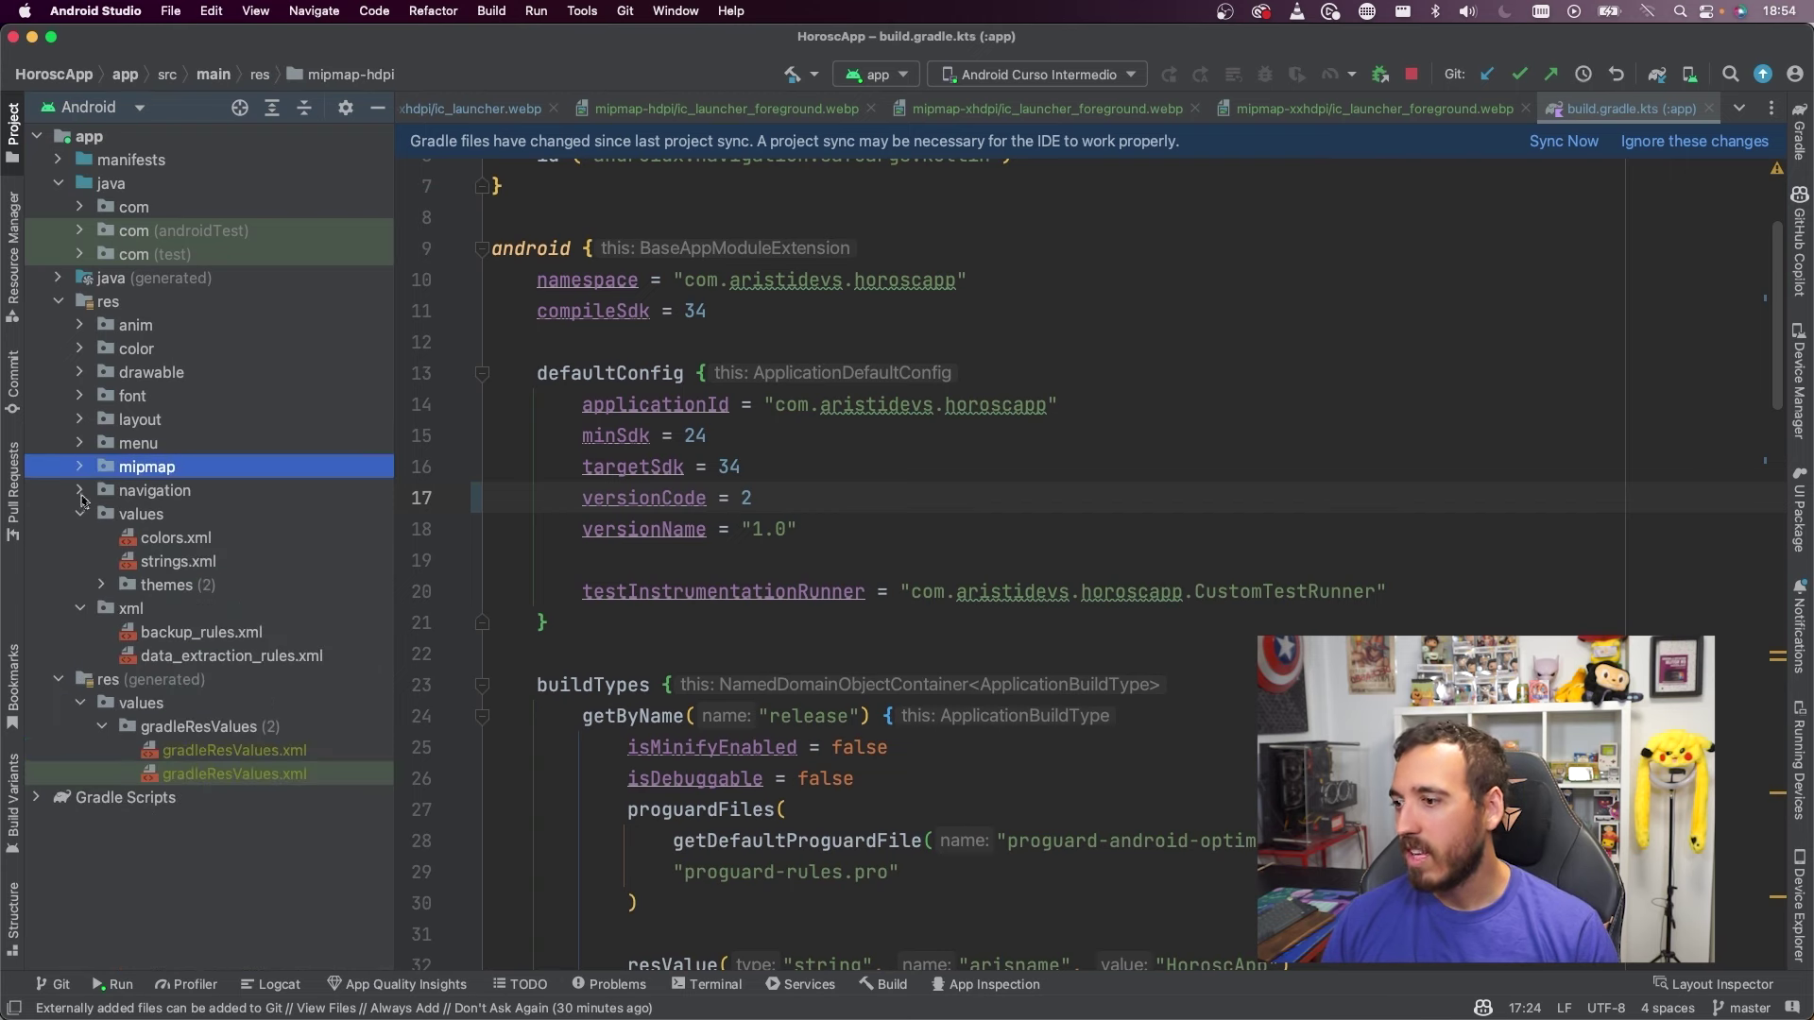
click(59, 301)
click(59, 302)
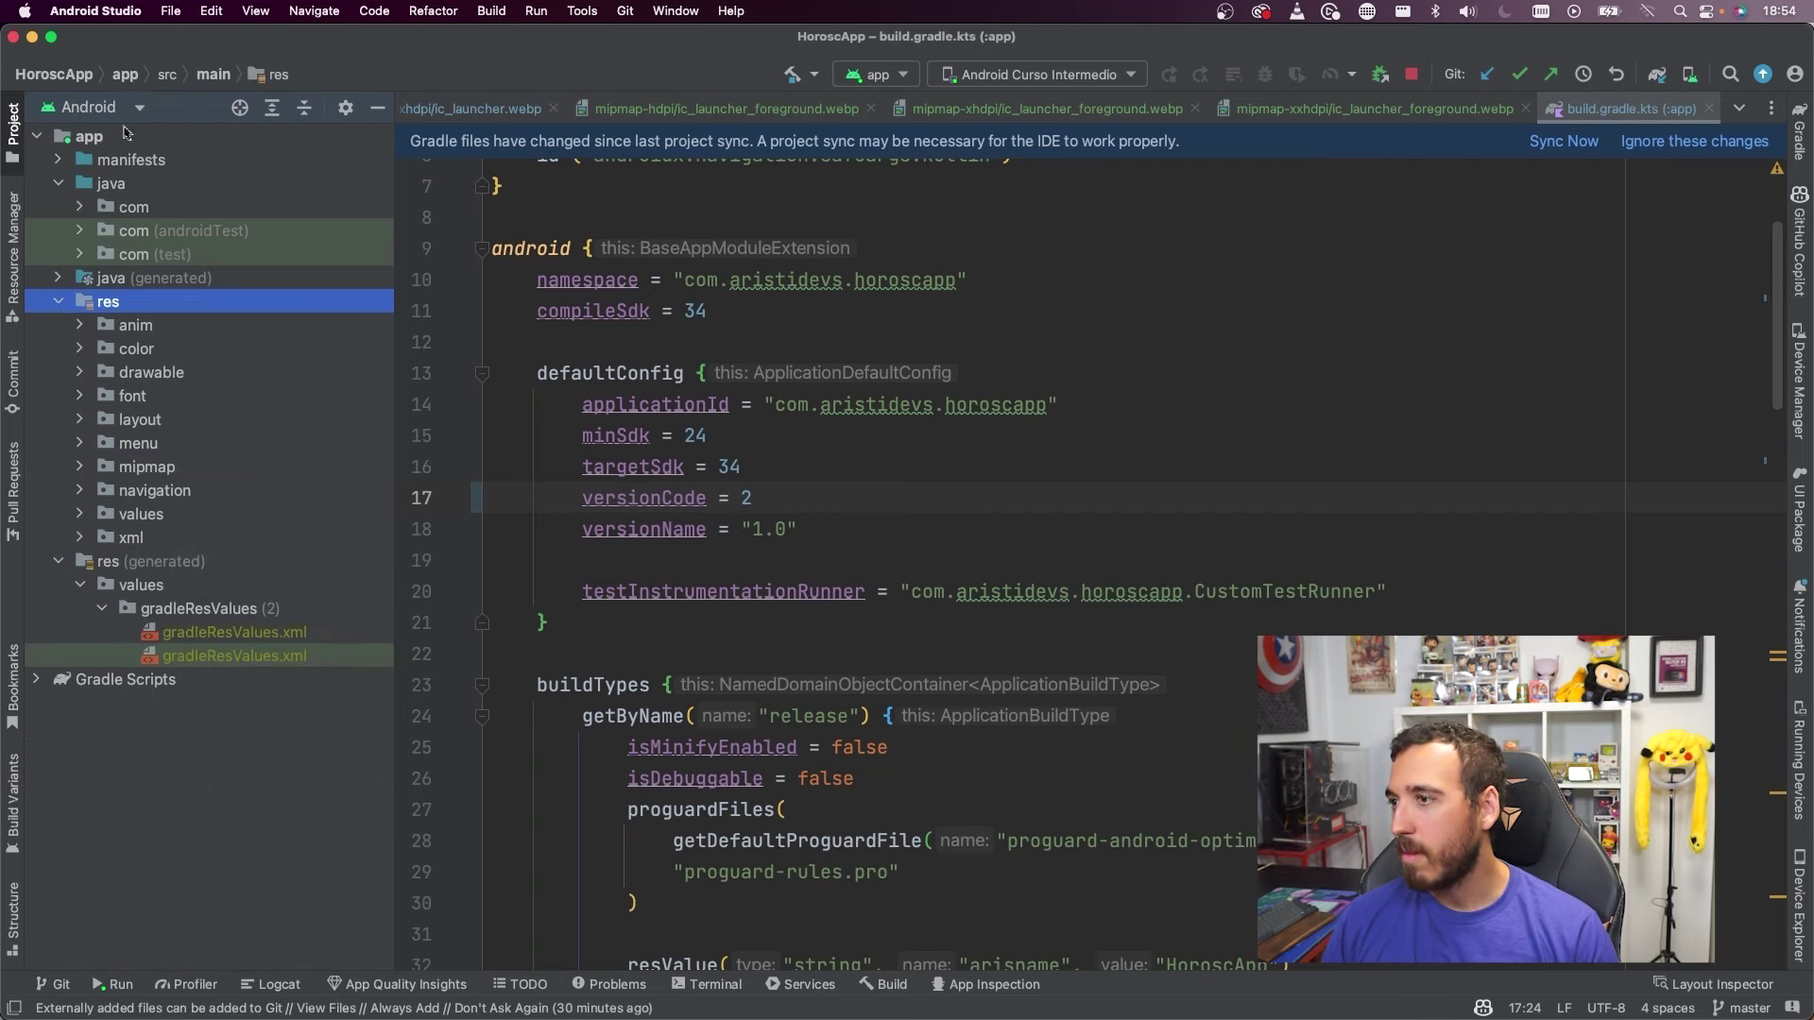
click(94, 106)
click(81, 133)
click(52, 208)
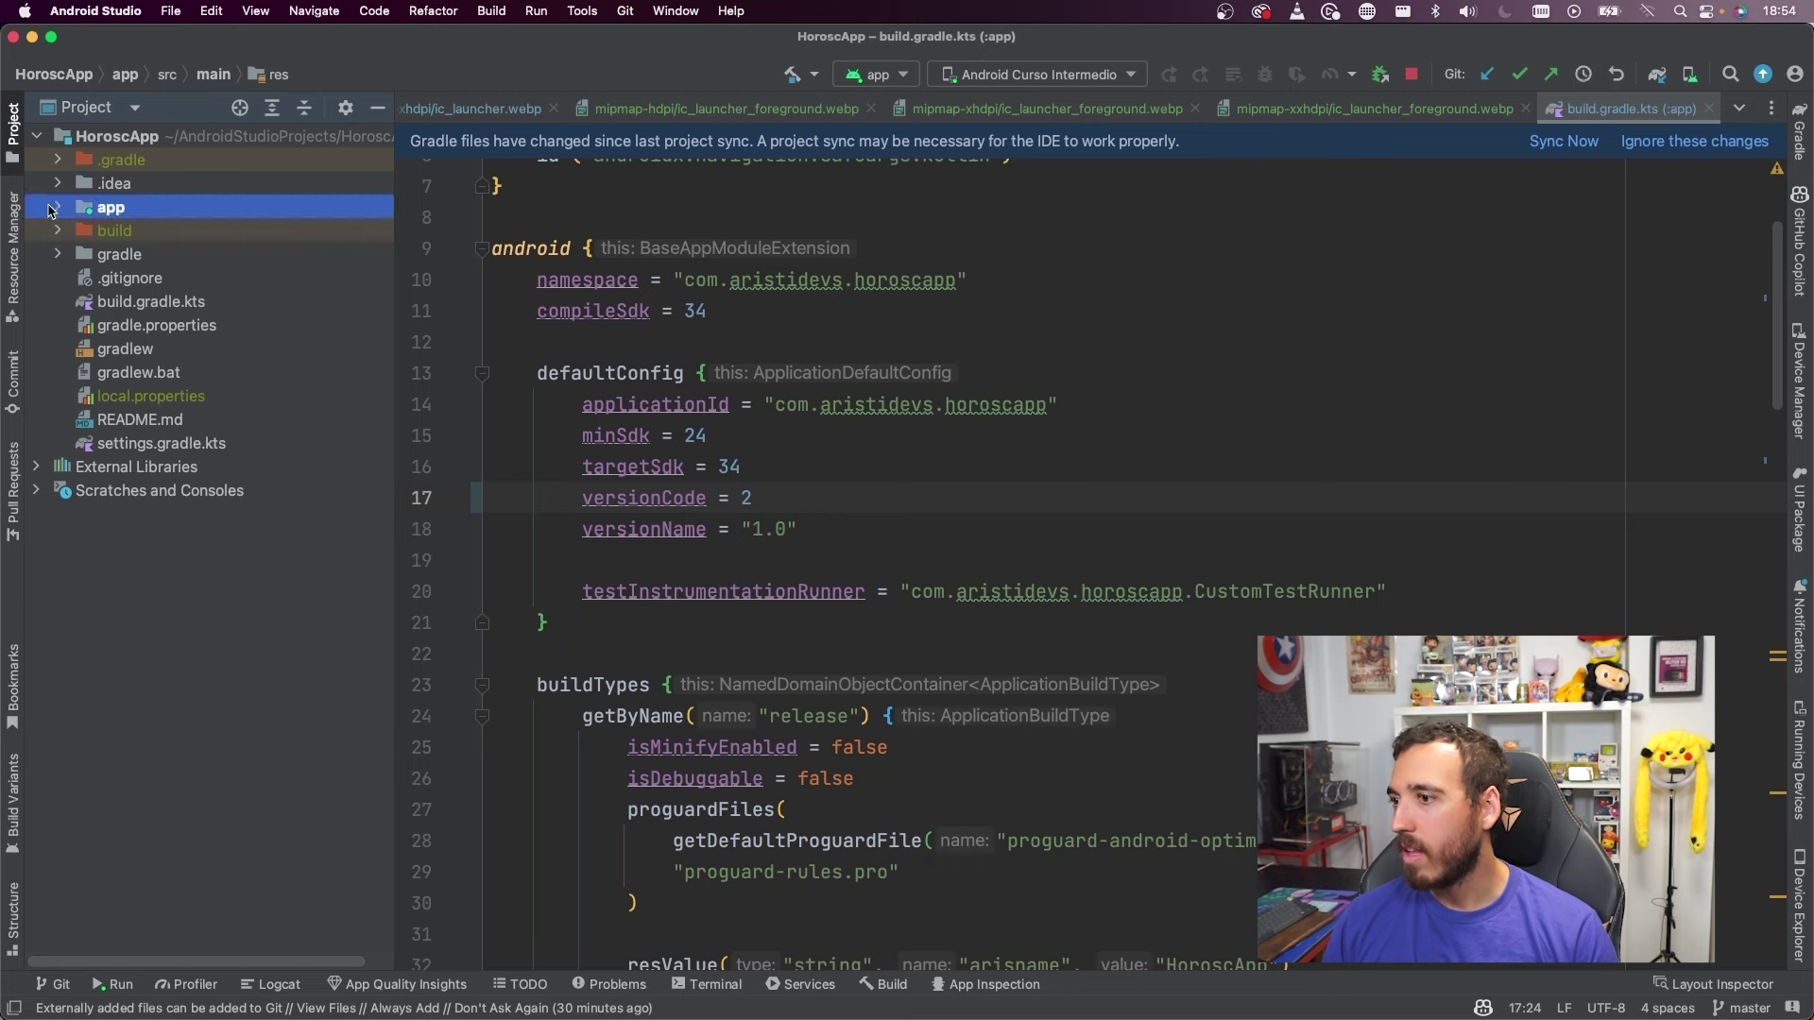
click(54, 208)
click(82, 302)
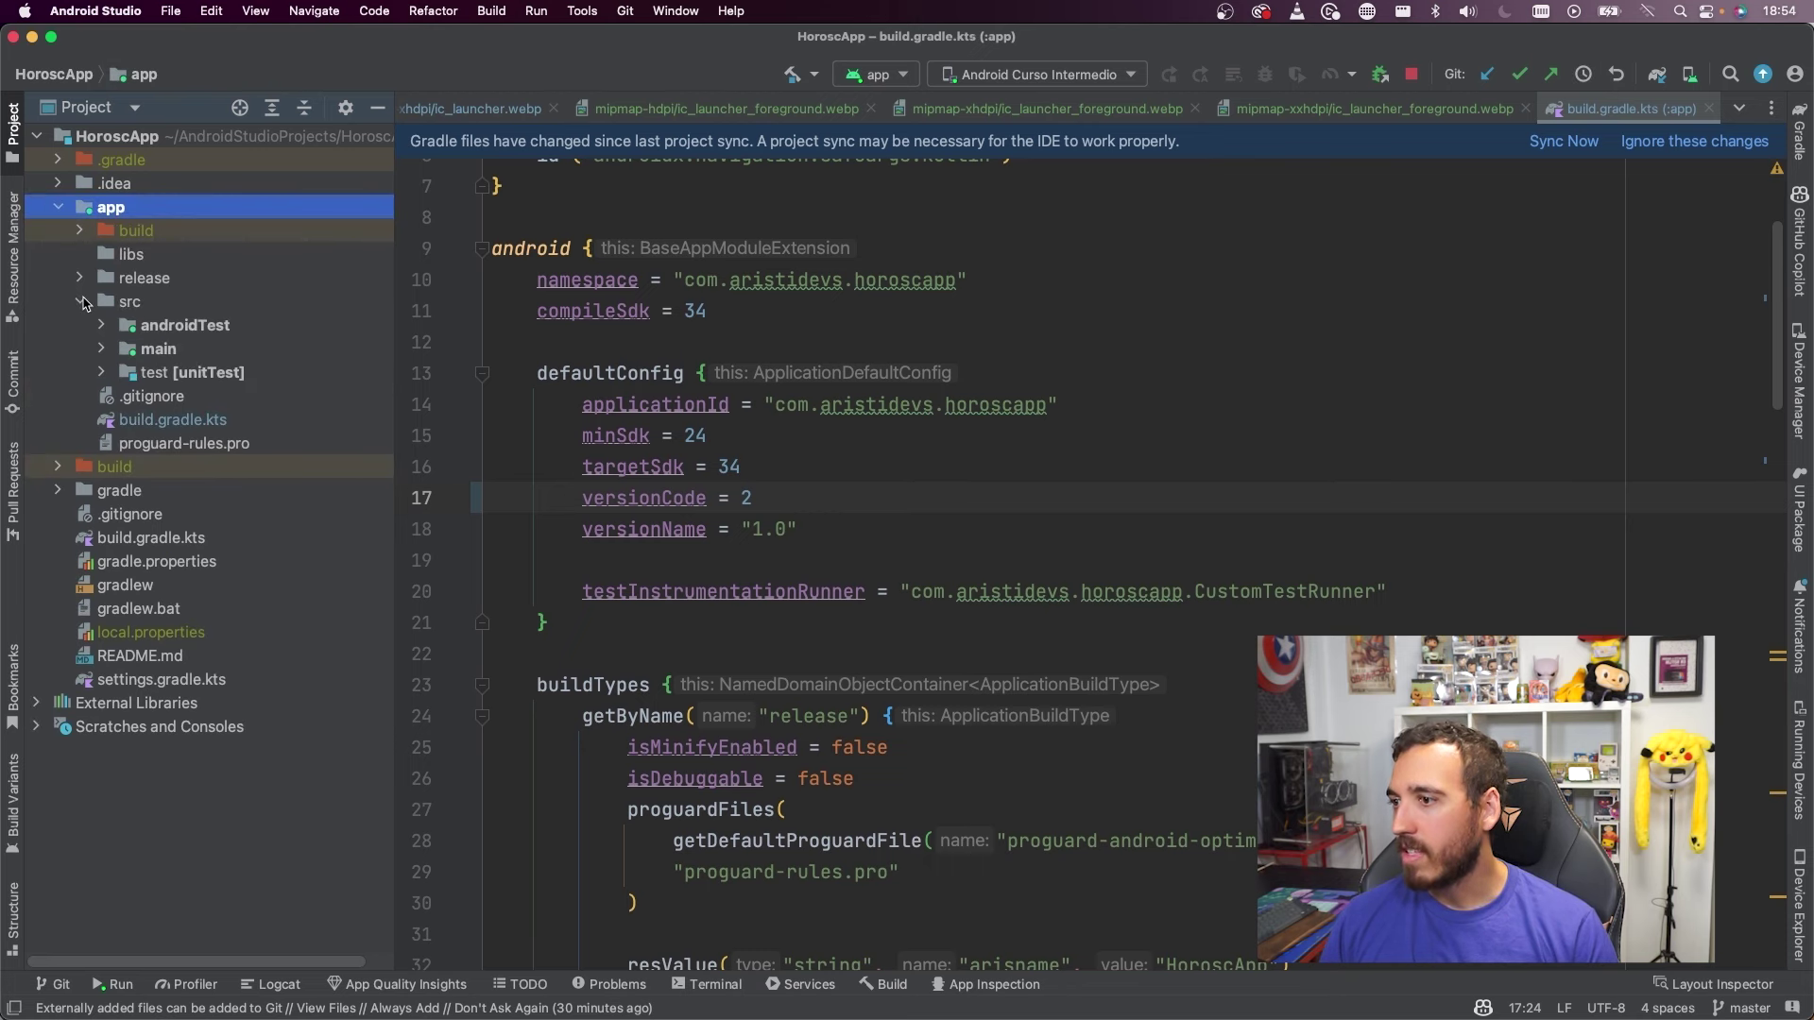
click(101, 348)
click(127, 397)
click(128, 400)
click(227, 444)
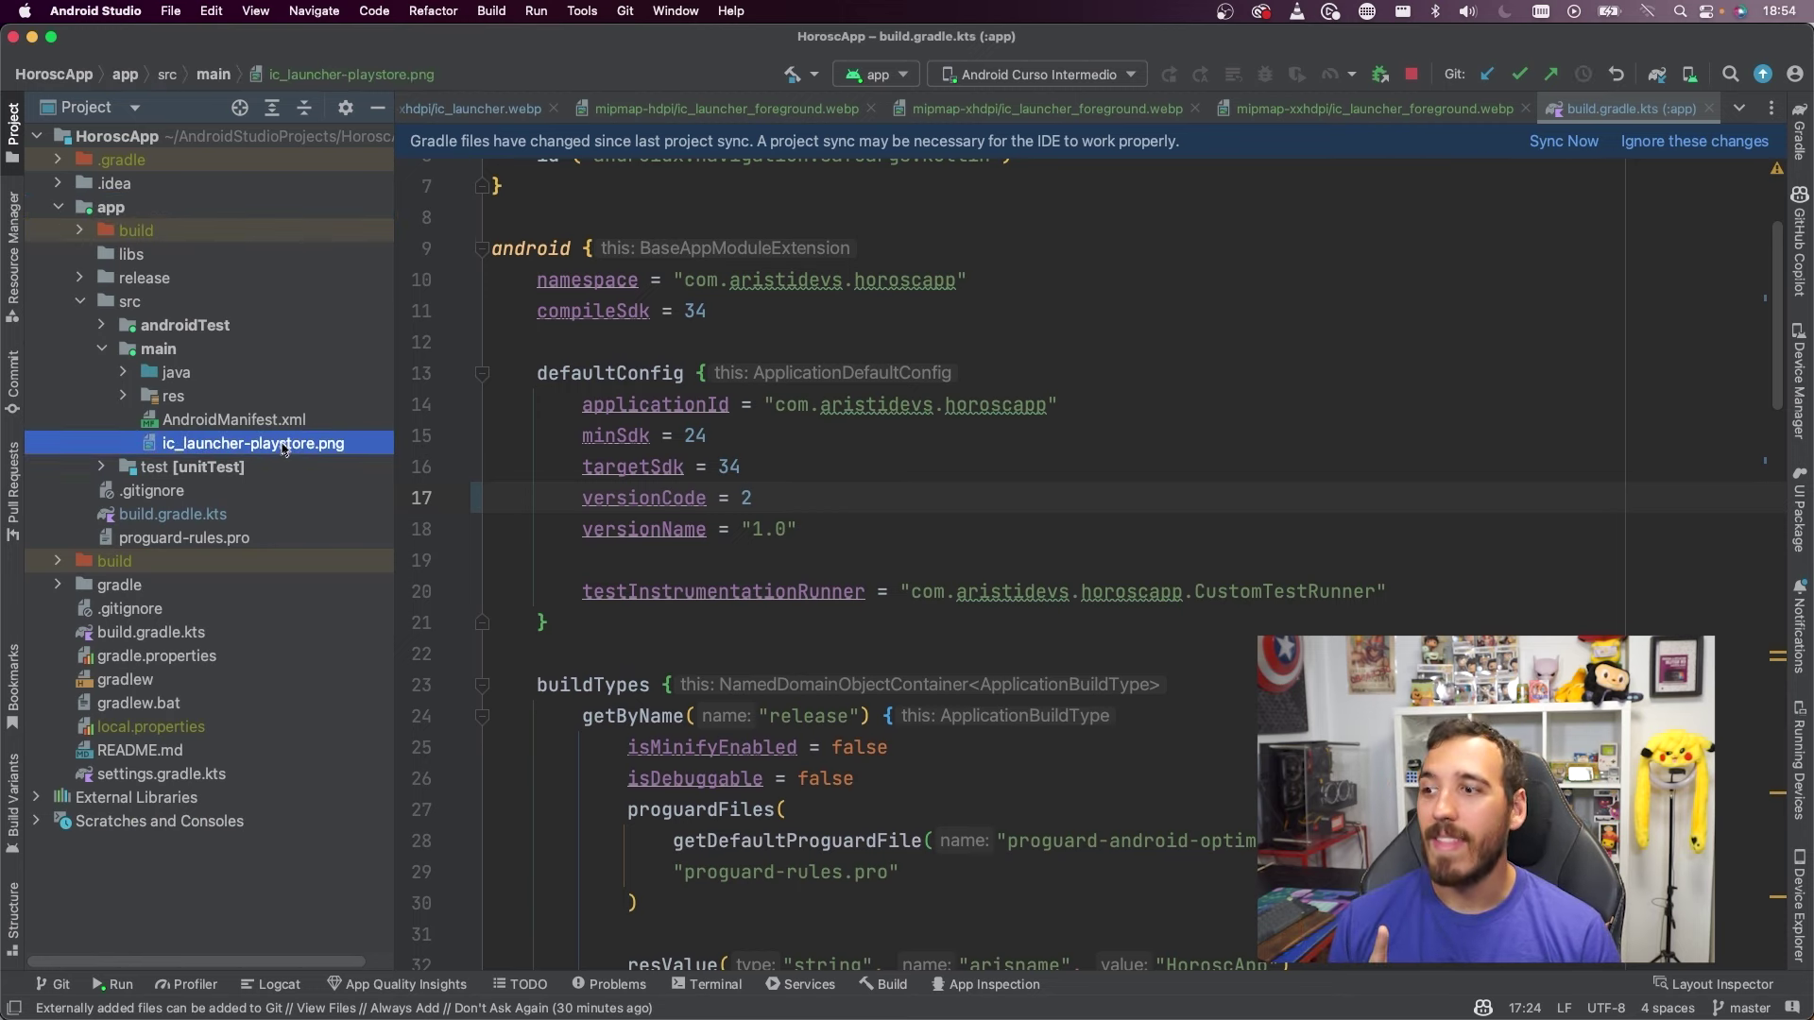
double_click(284, 449)
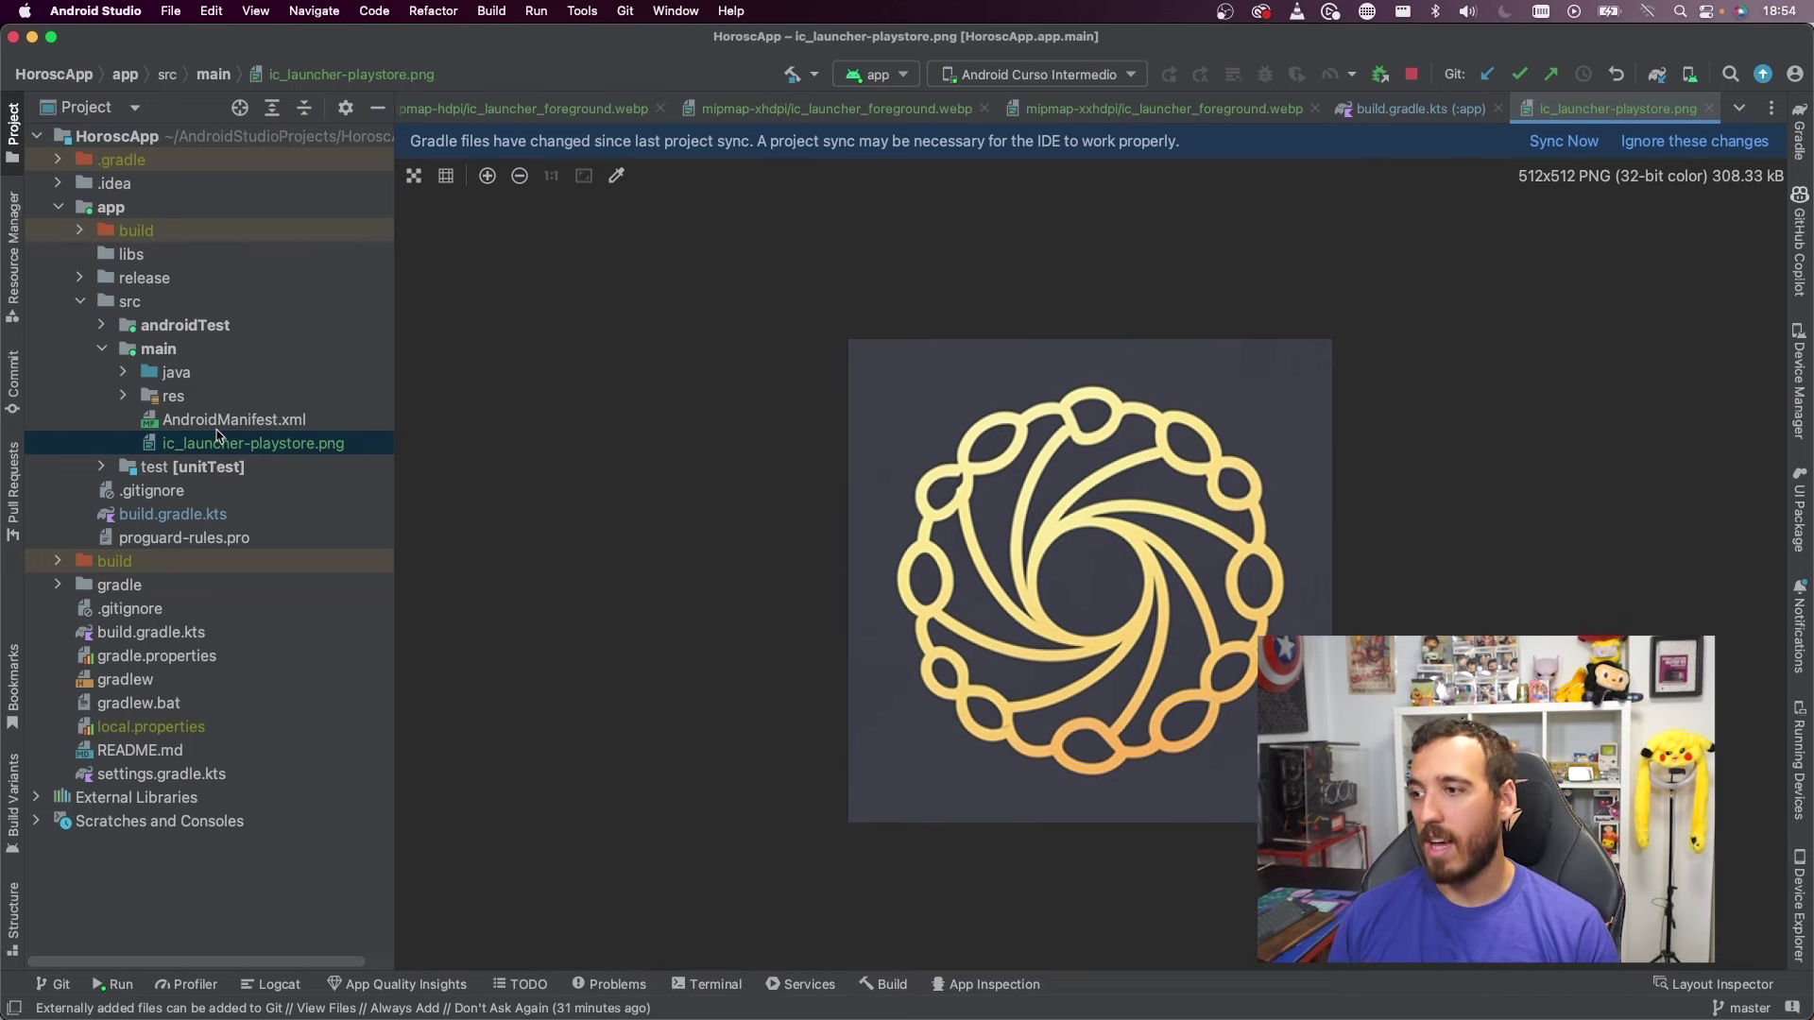
Reveal ic_launcher-playstore.png in Finder and return to the other windows
right_click(216, 437)
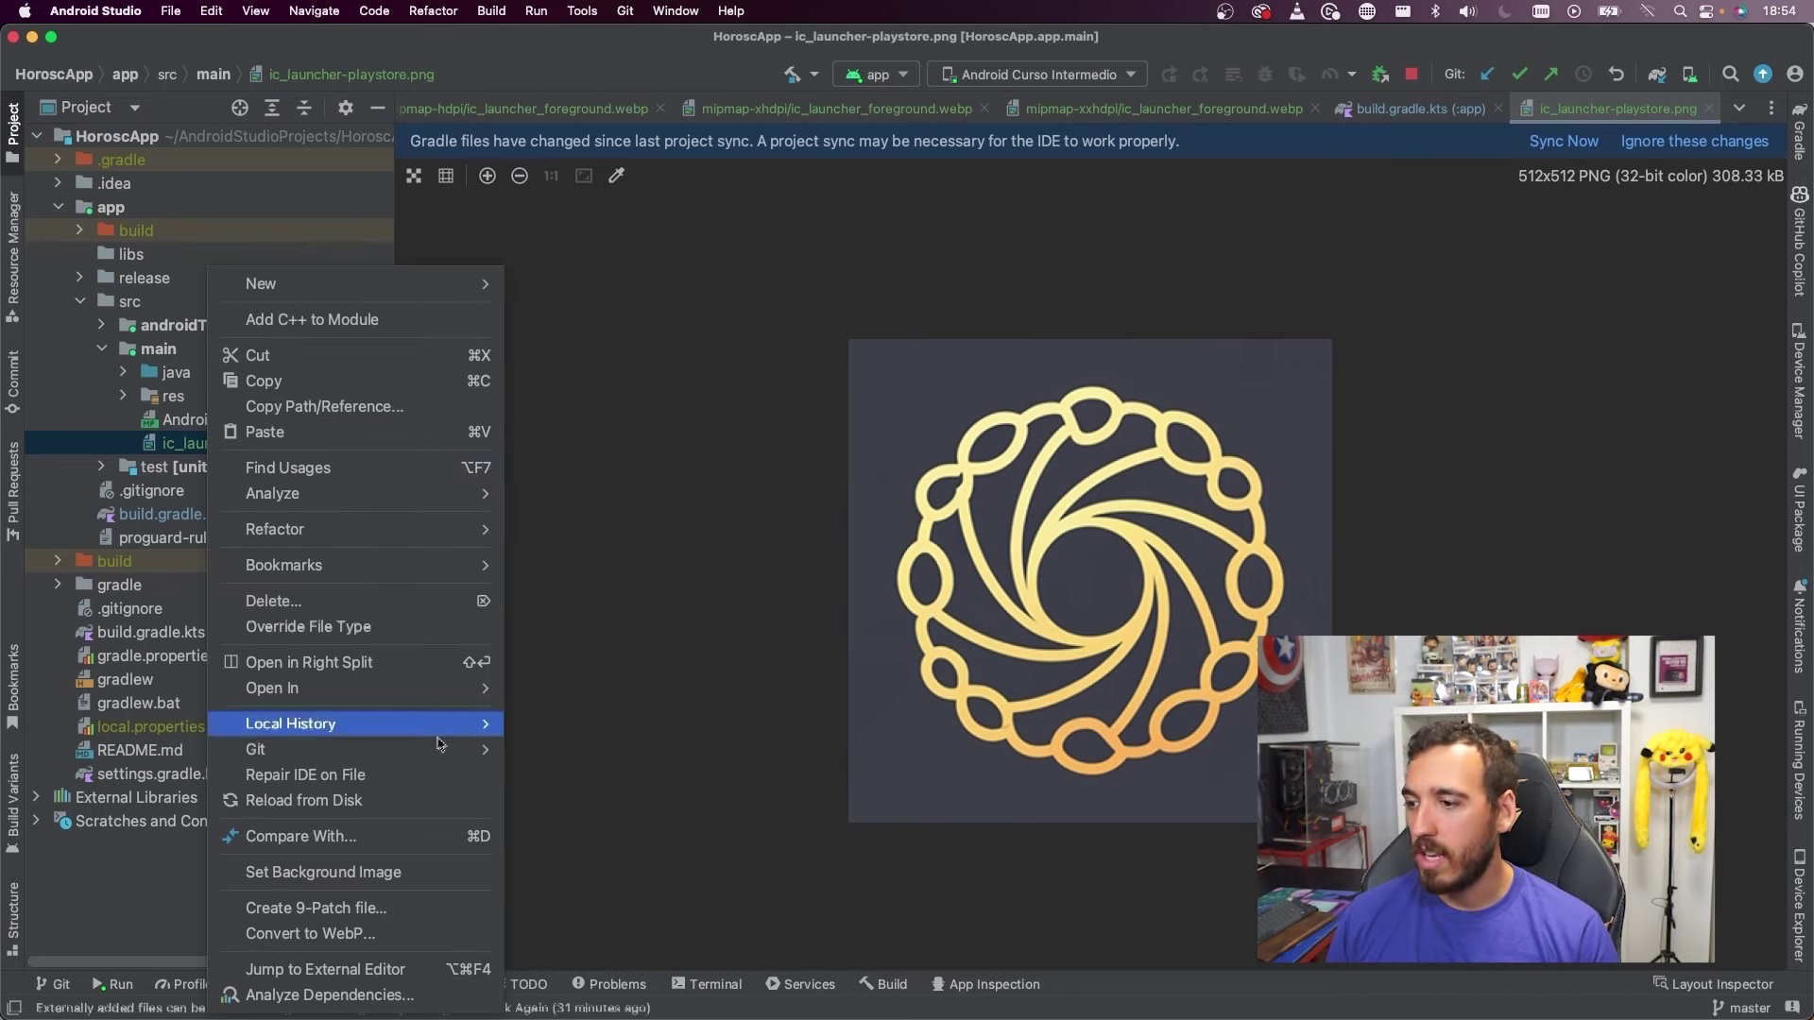
mouse_move(450, 690)
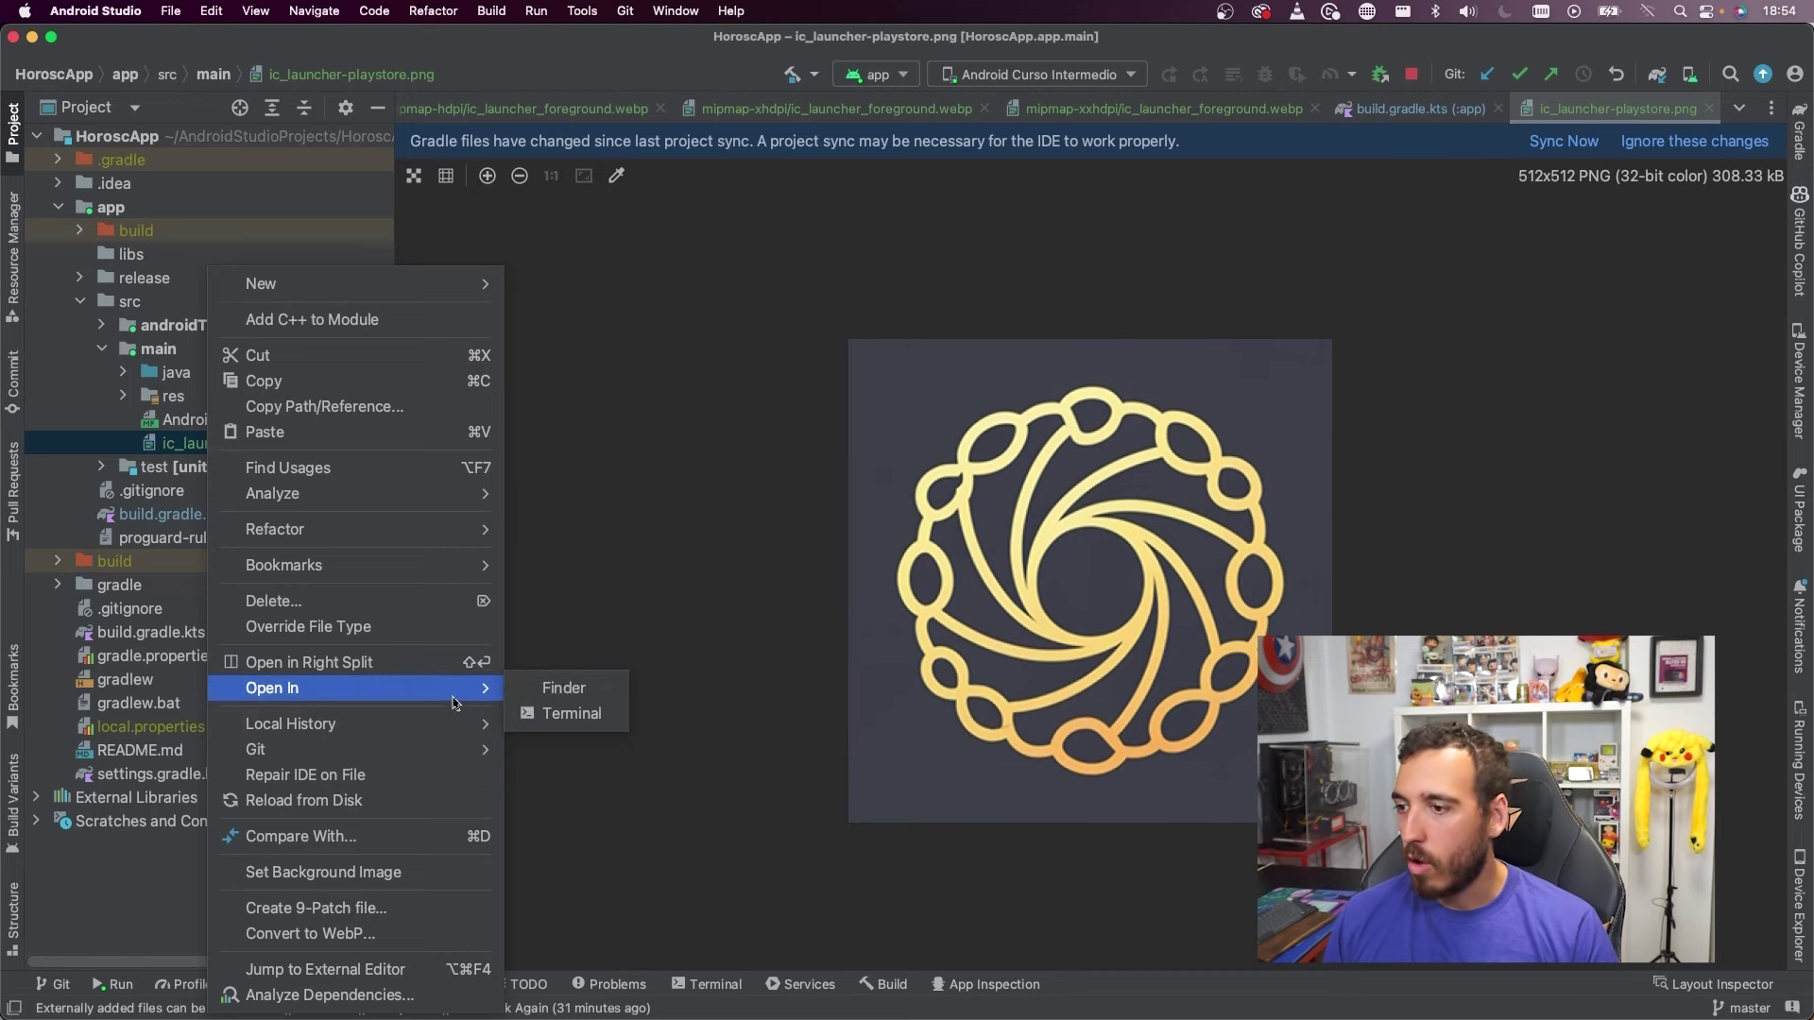
click(562, 690)
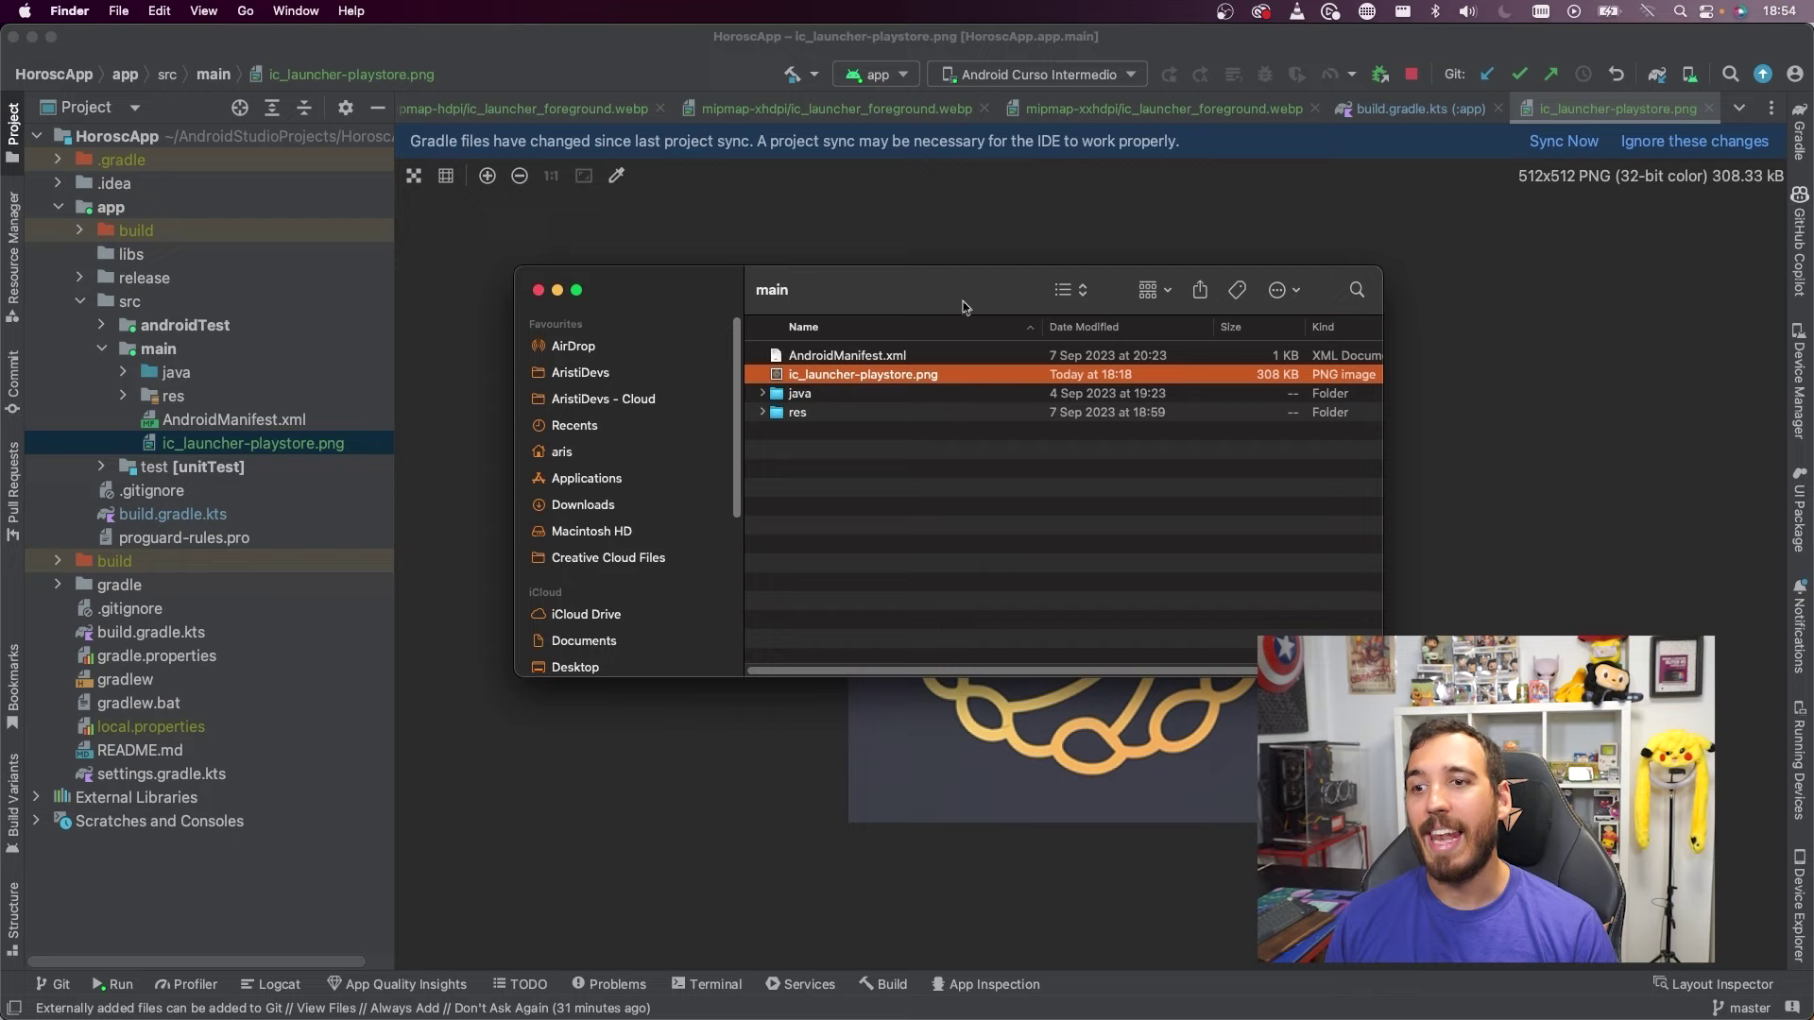
key(super+w)
key(ctrl+Up)
Drag ic_launcher-playstore.png from Finder onto the Icono de la aplicación drop zone
click(859, 372)
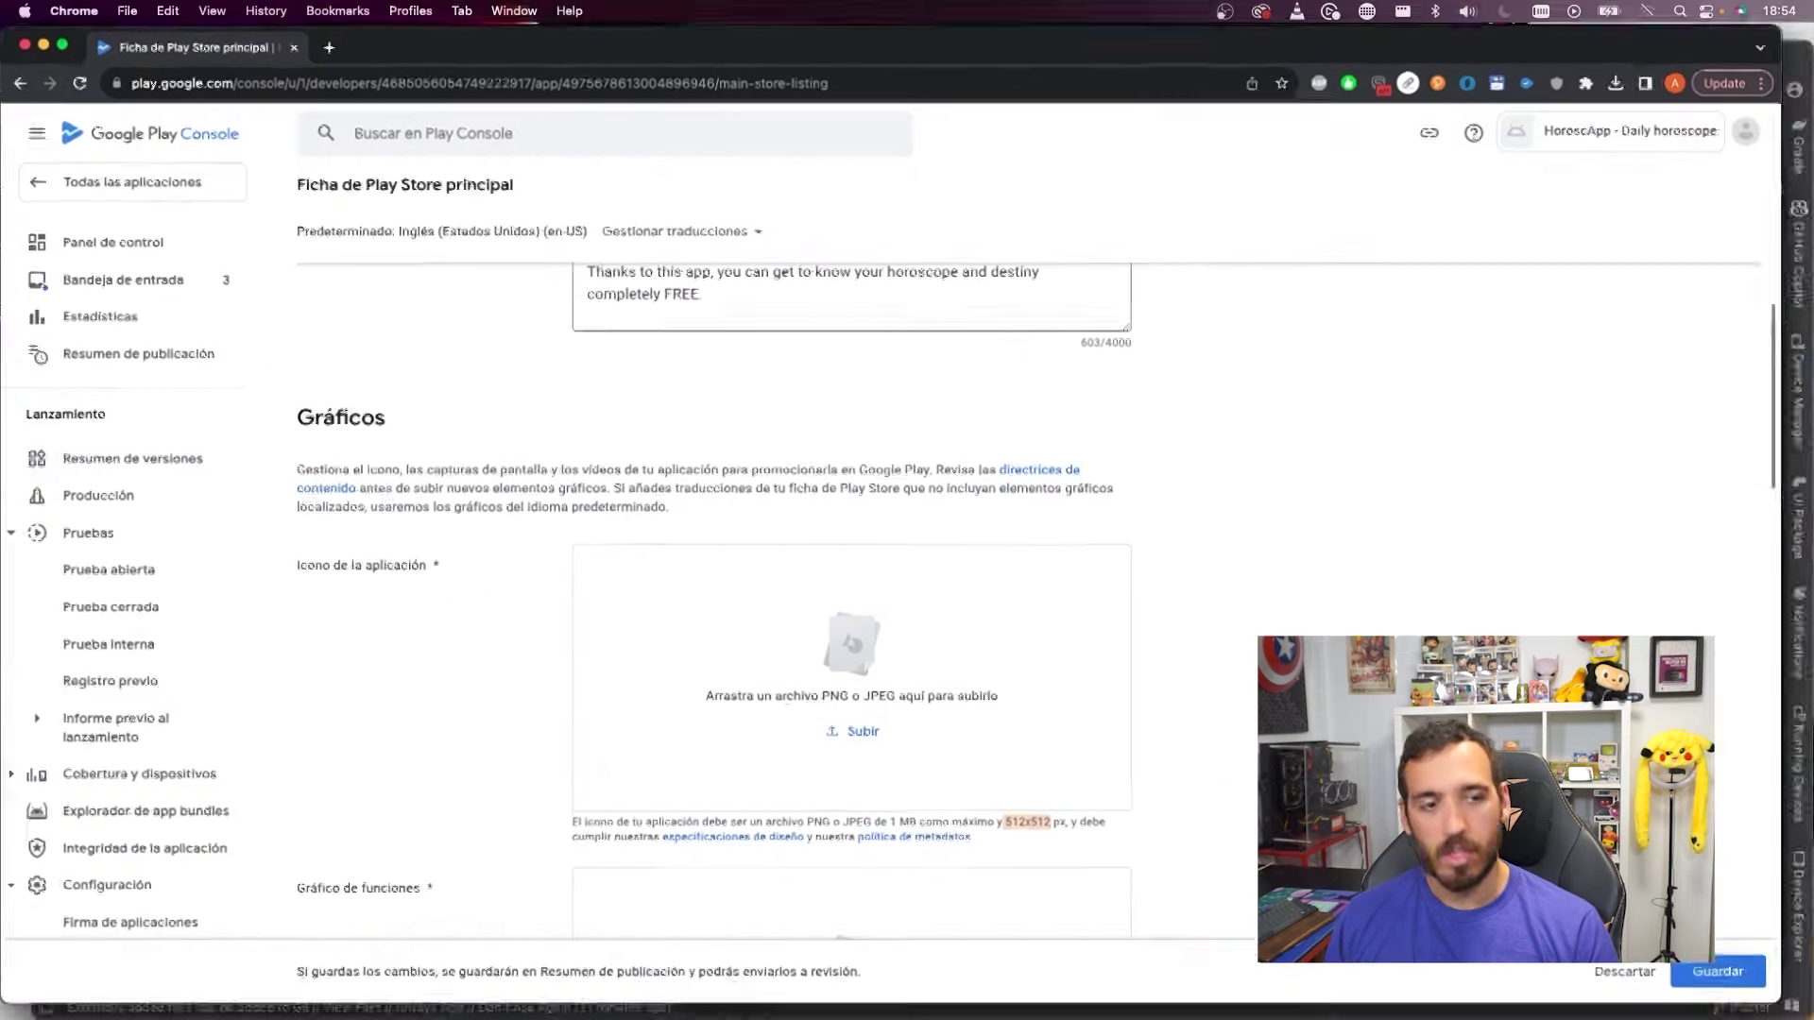
drag(1531, 284, 902, 675)
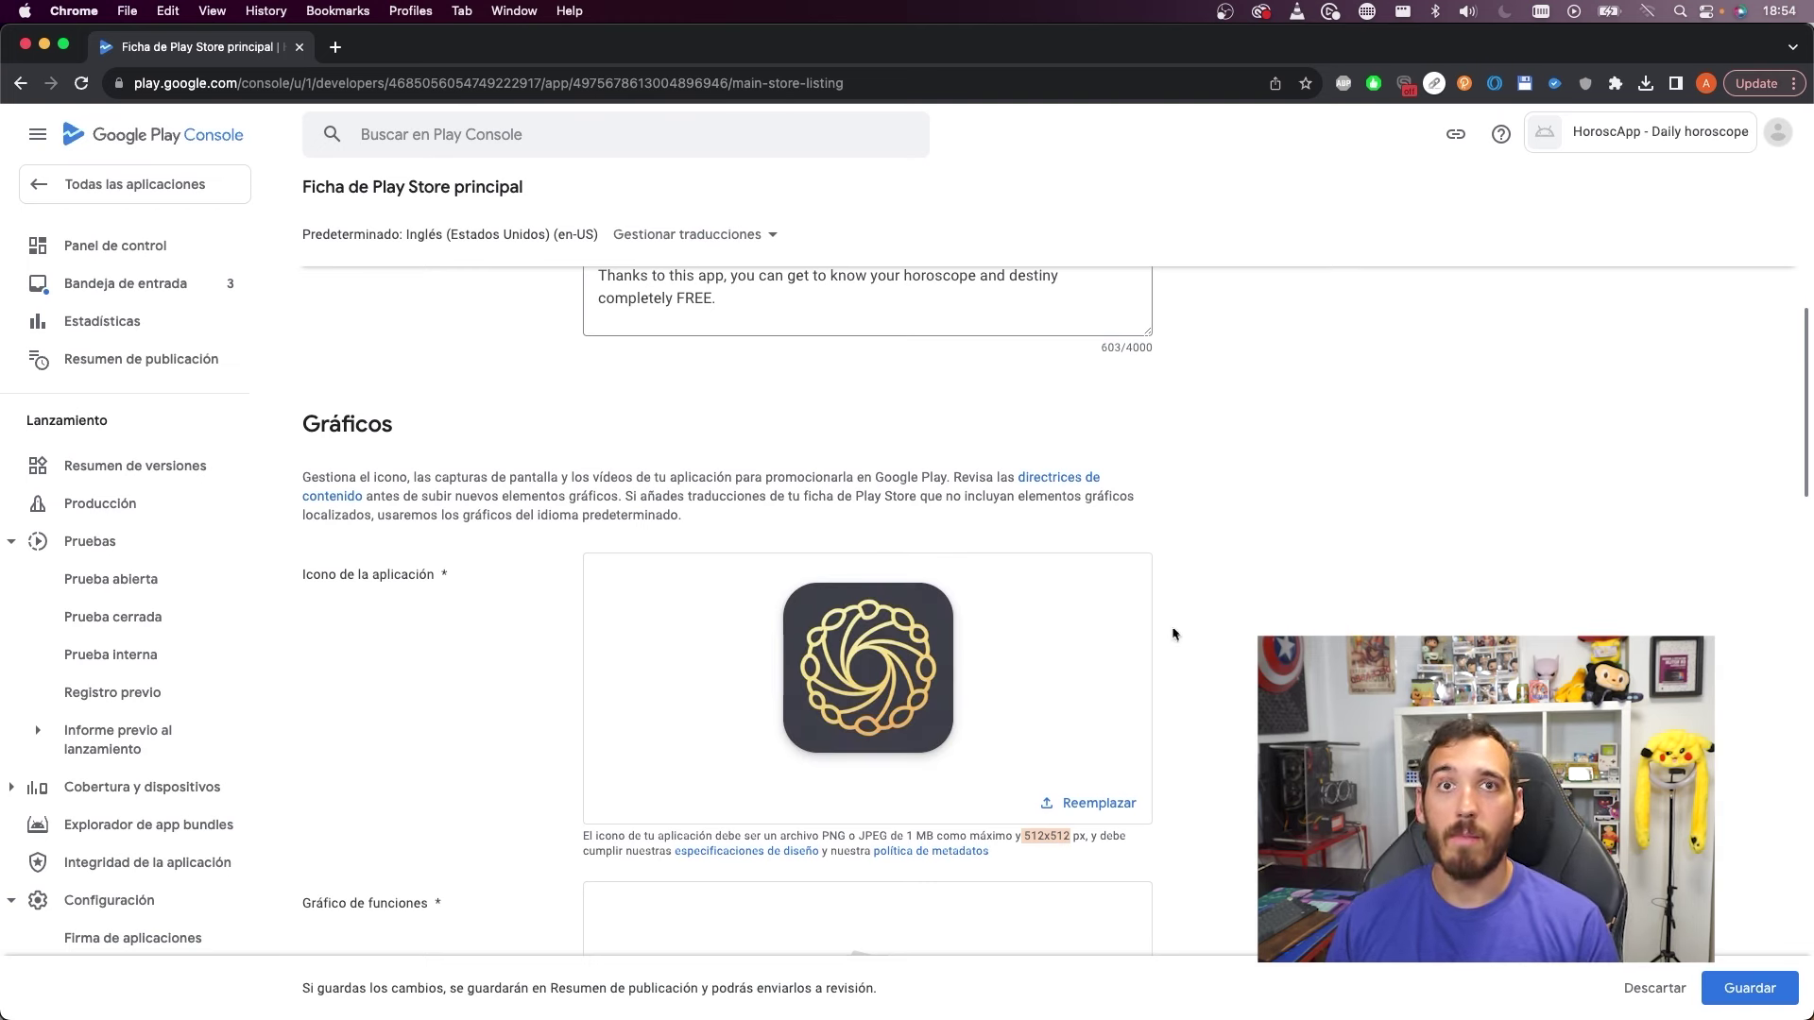
scroll(1421, 557, down, 5)
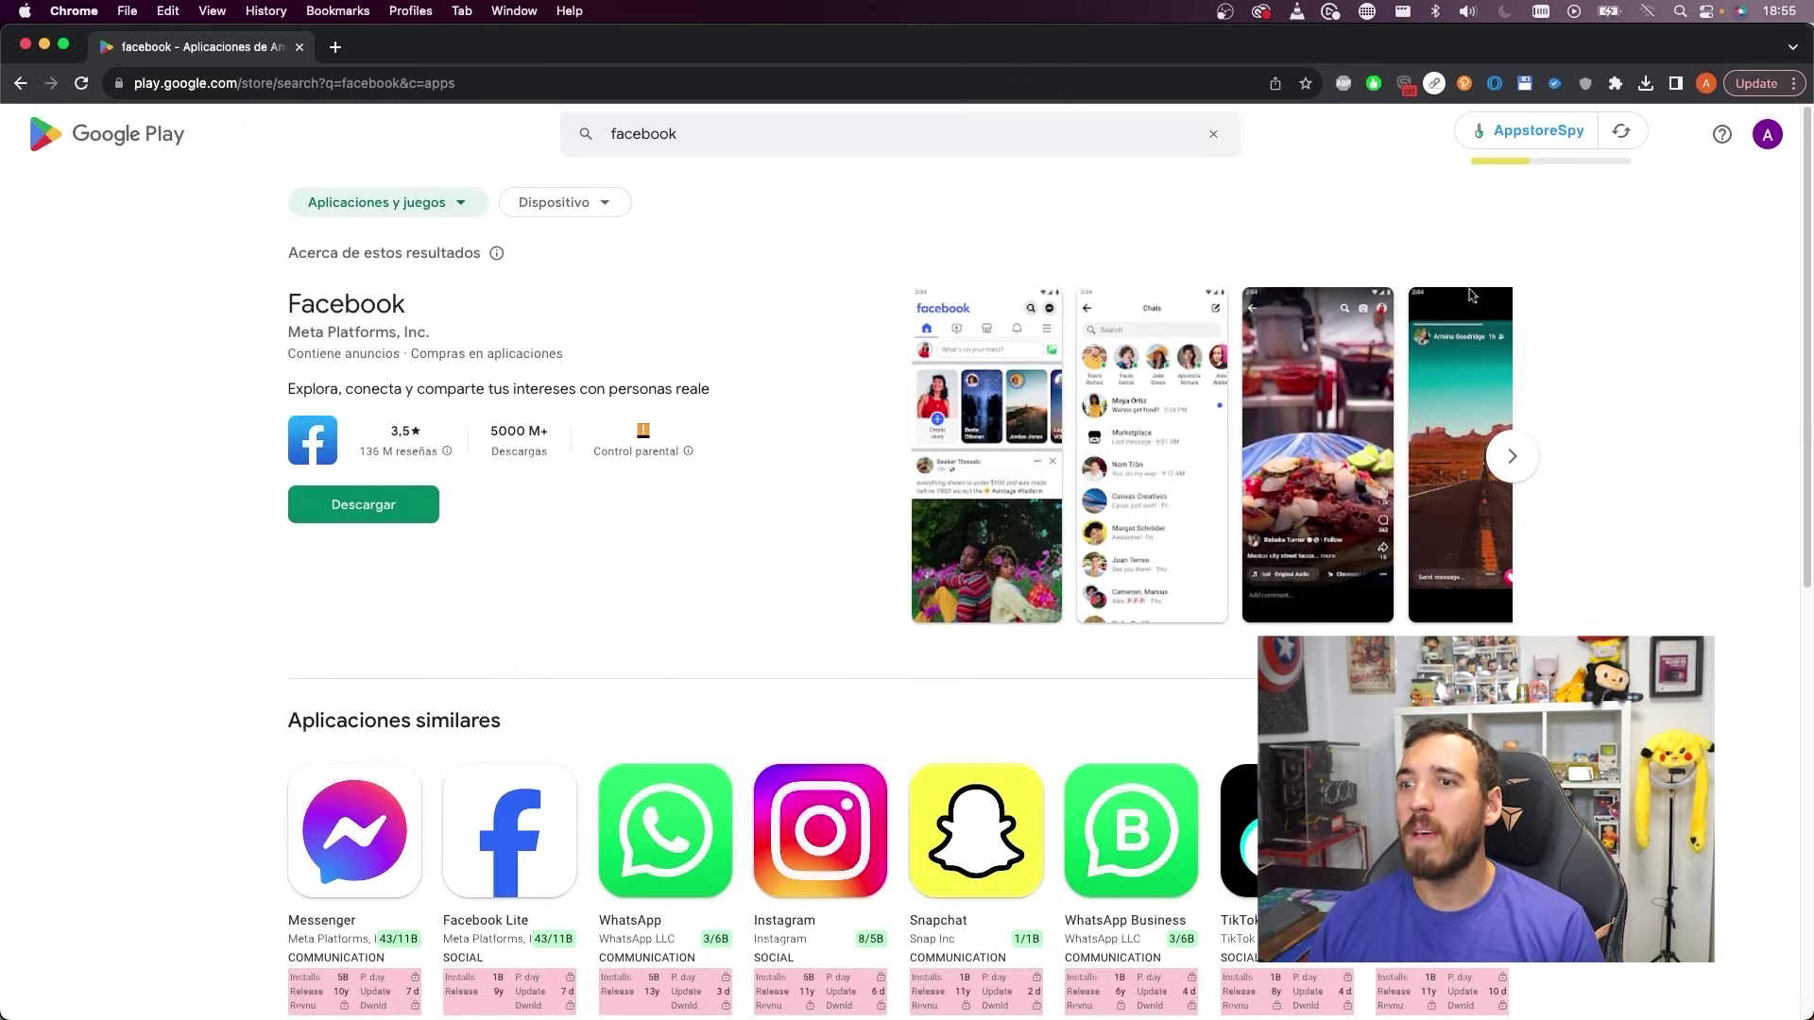
Scroll the Play Store facebook results past Aplicaciones similares to view example banners
scroll(715, 449, down, 5)
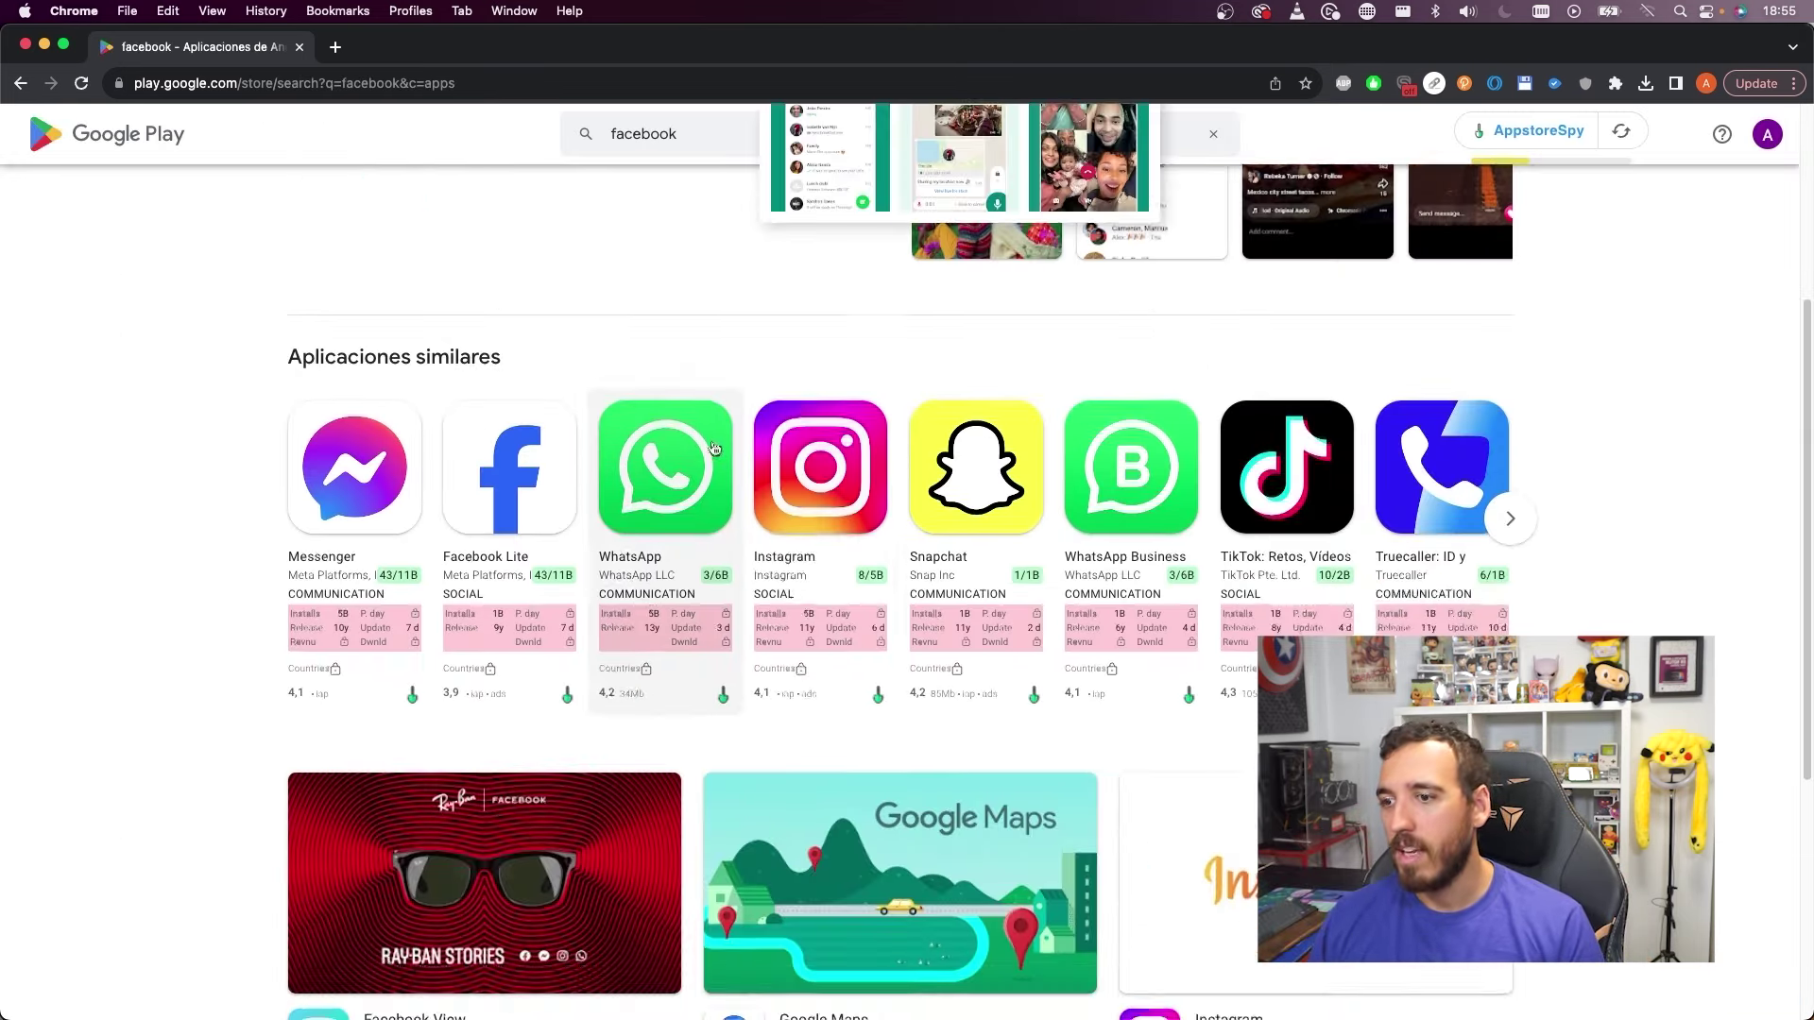
scroll(715, 449, down, 3)
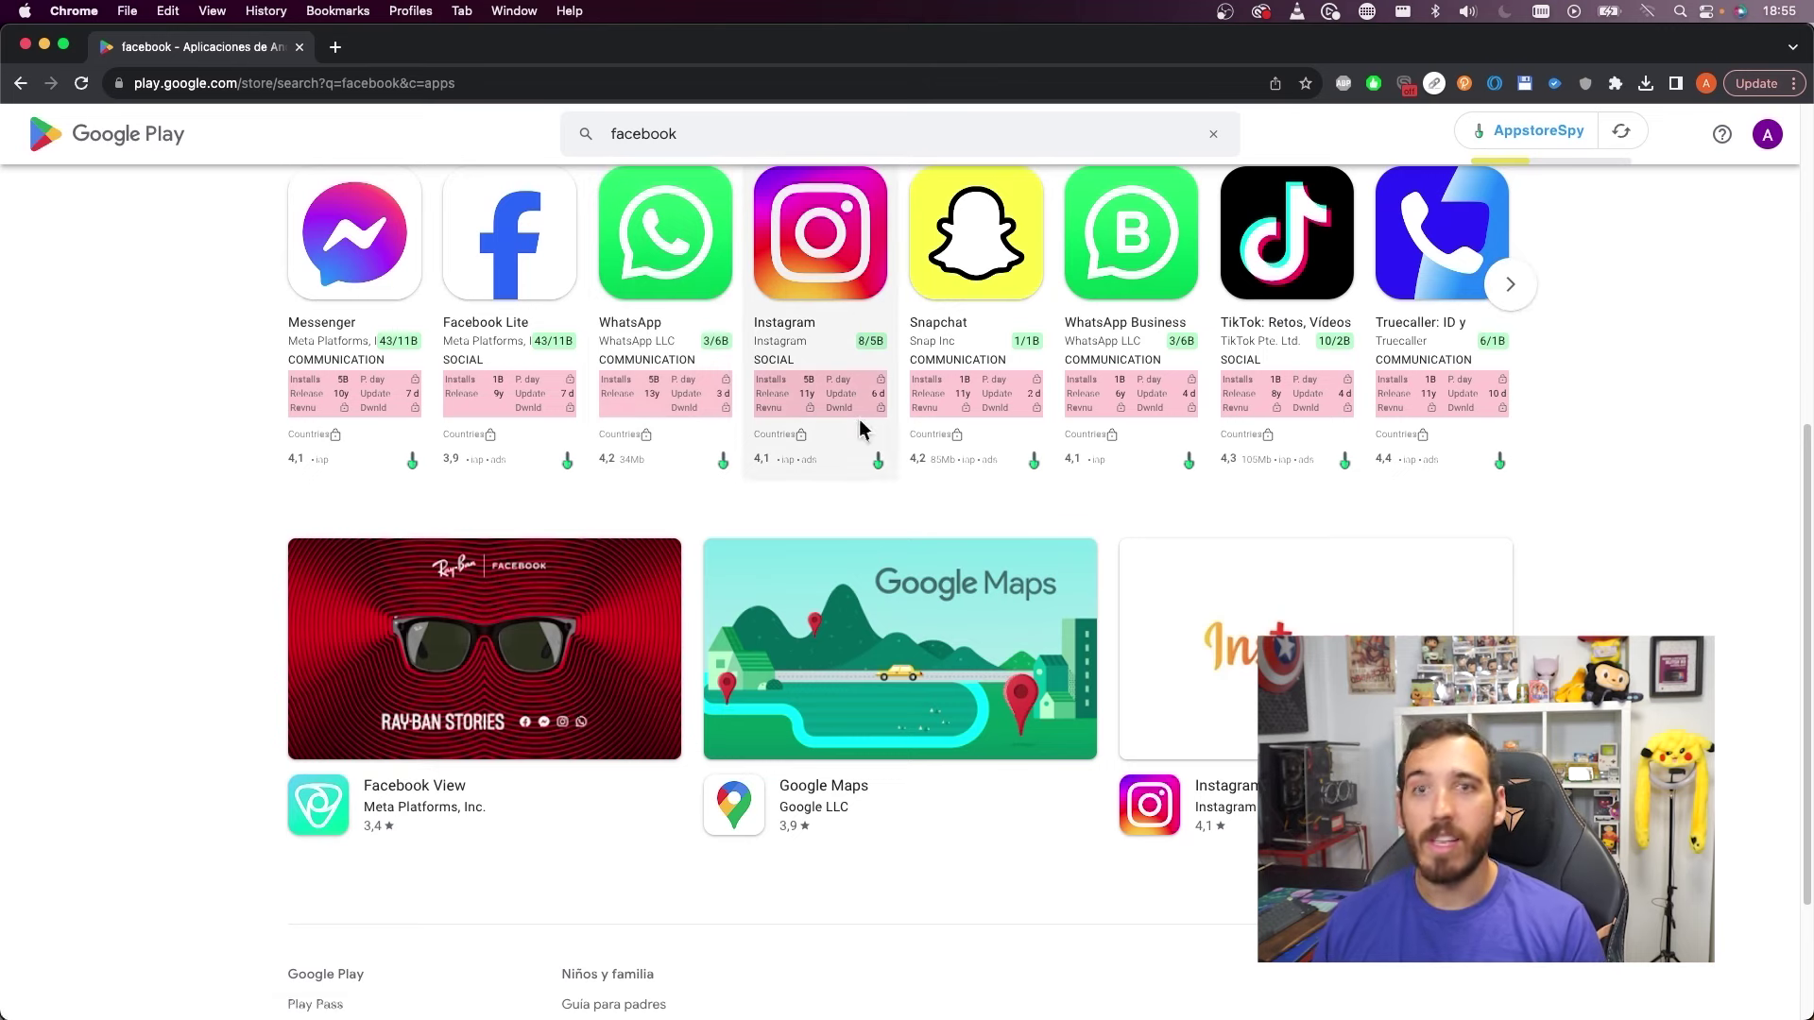
scroll(1550, 406, down, 1)
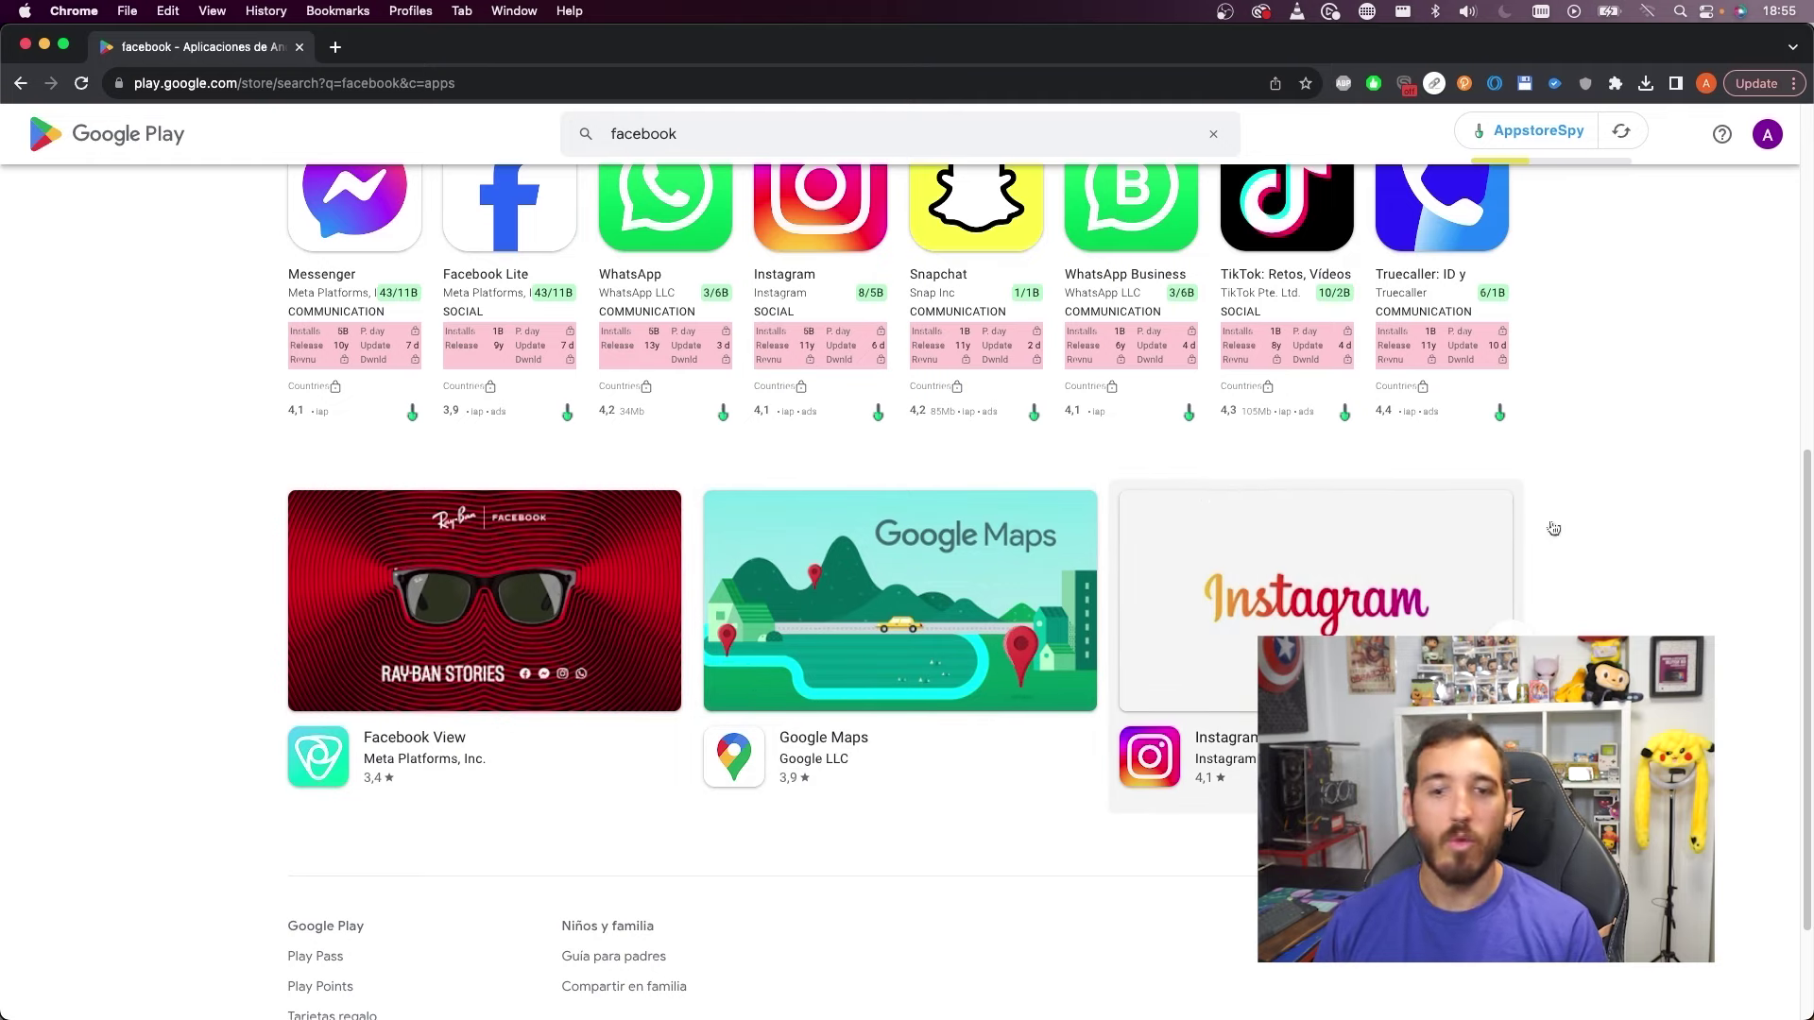
key(ctrl+Up)
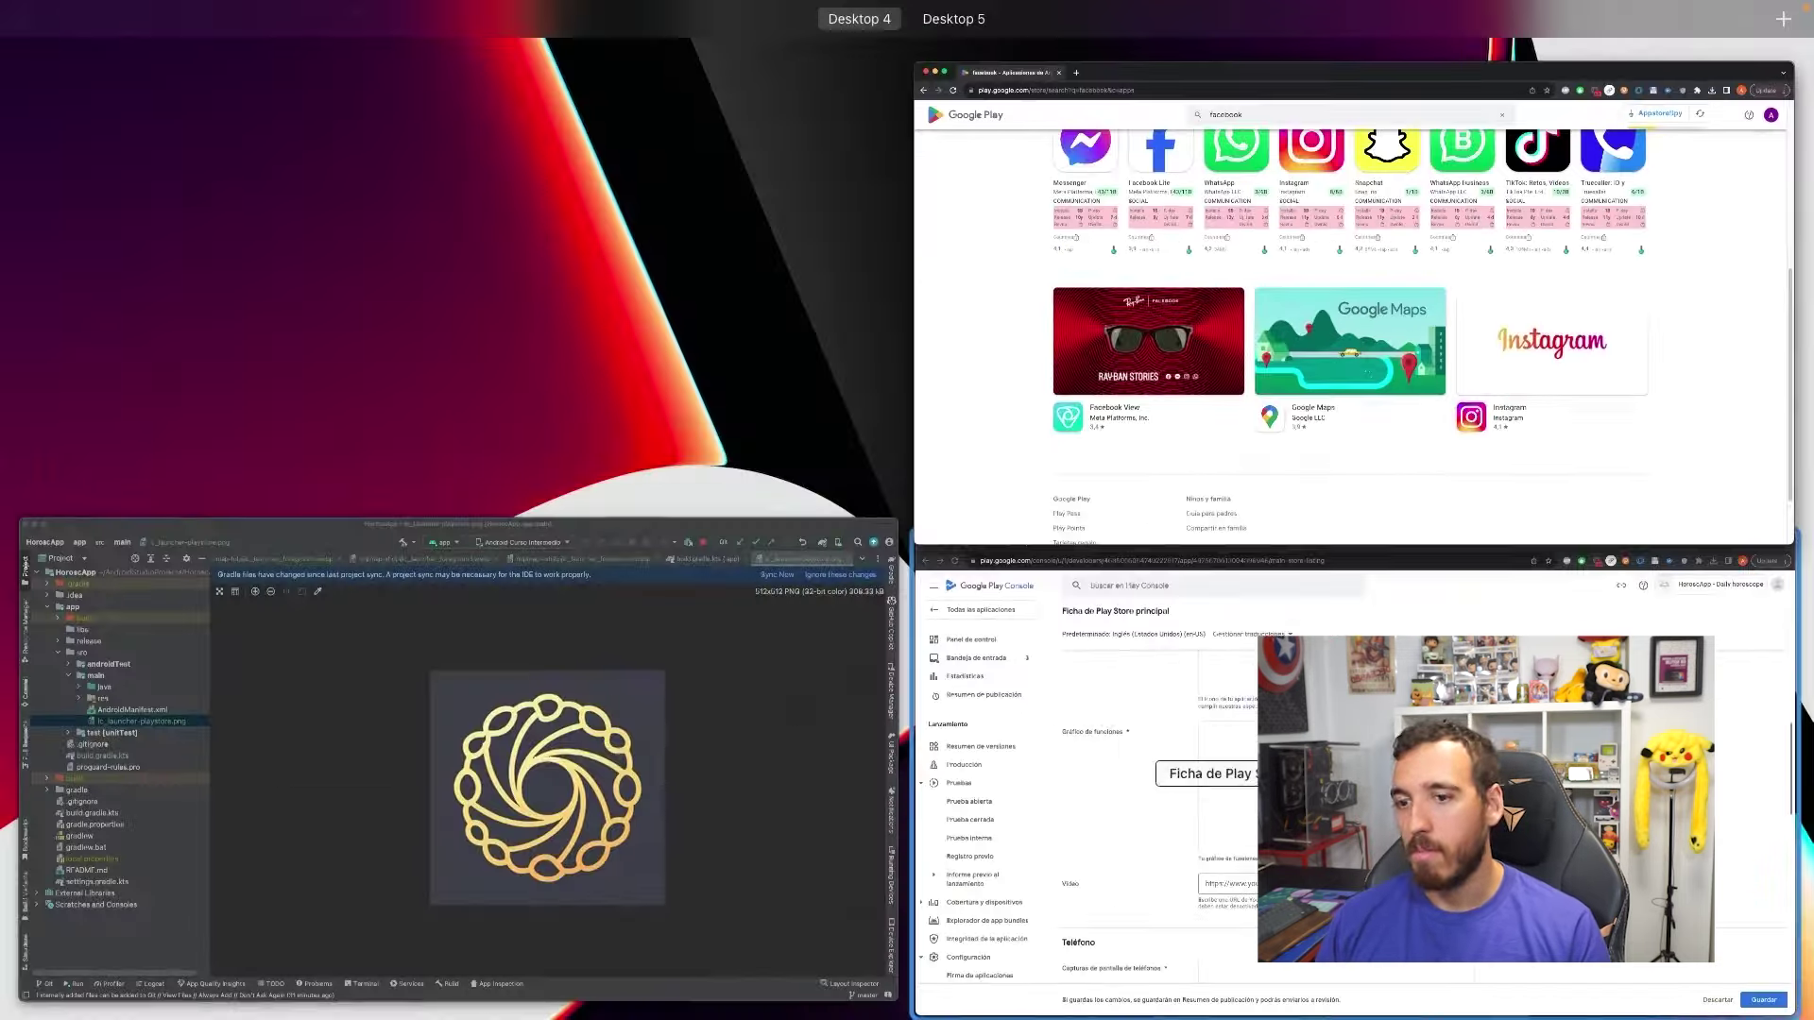
Preview header.png and drag it onto the Gráfico de funciones drop zone
click(1240, 629)
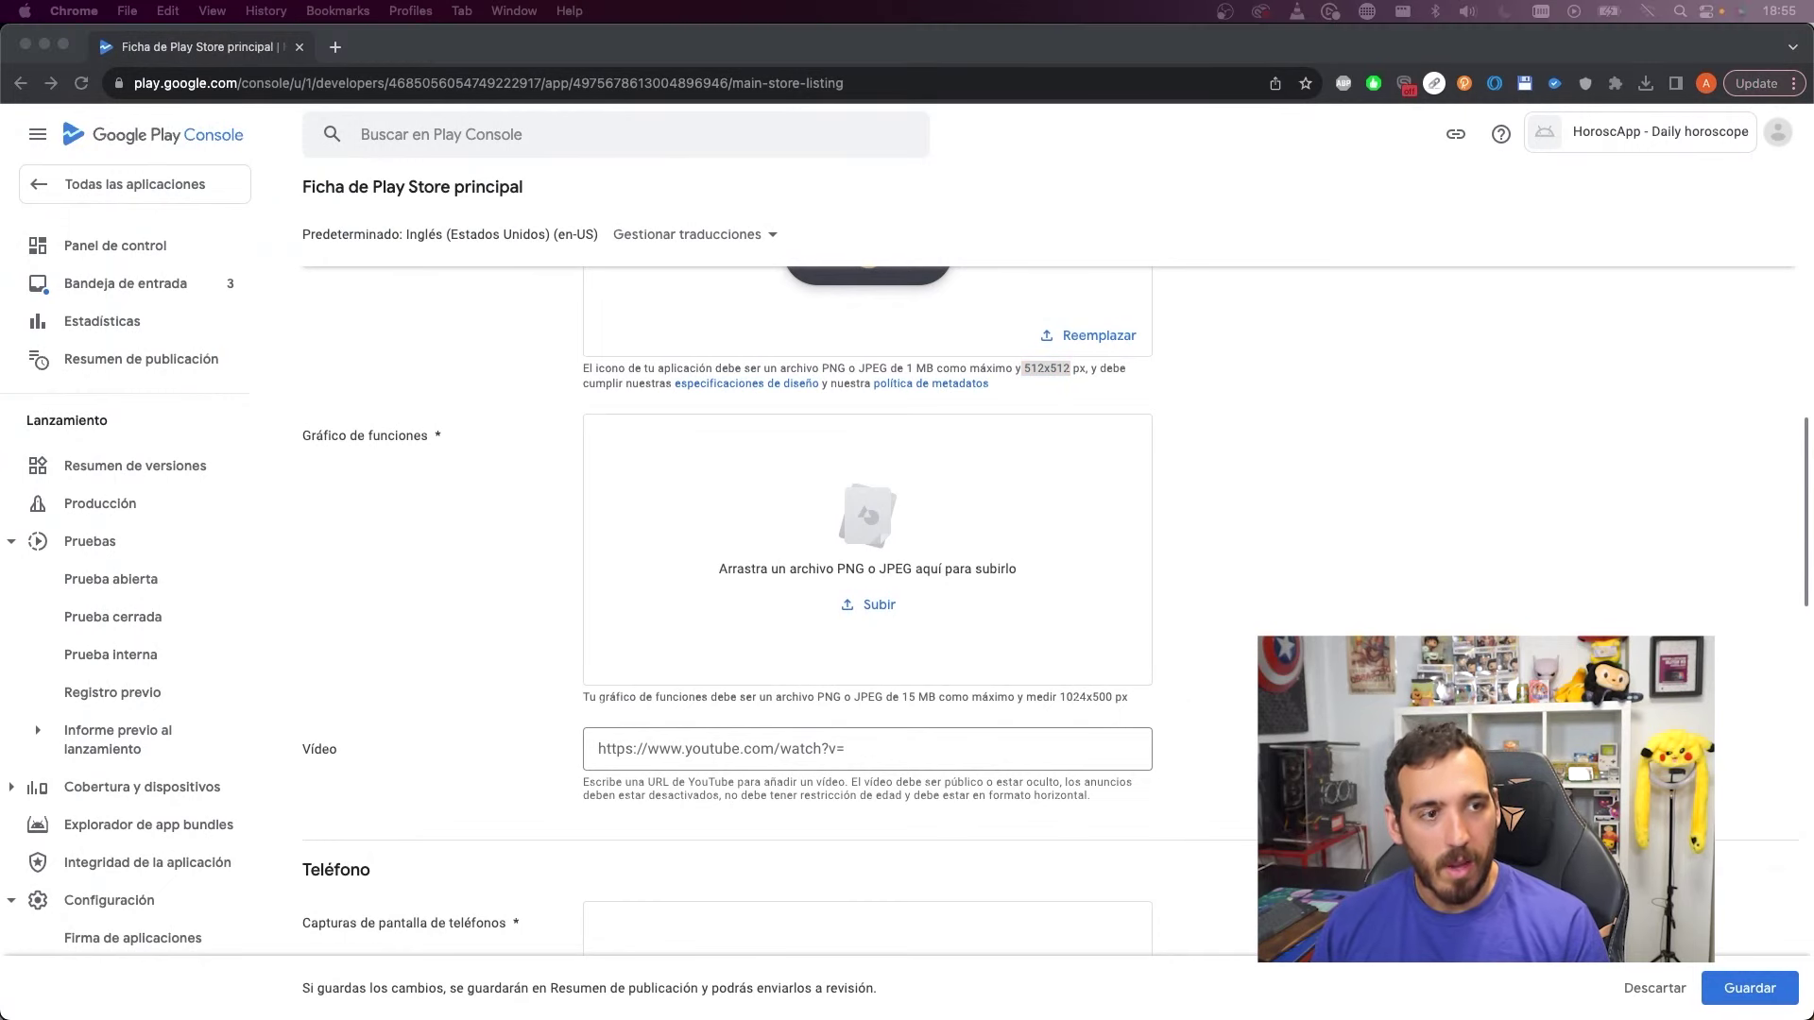
key(space)
key(space)
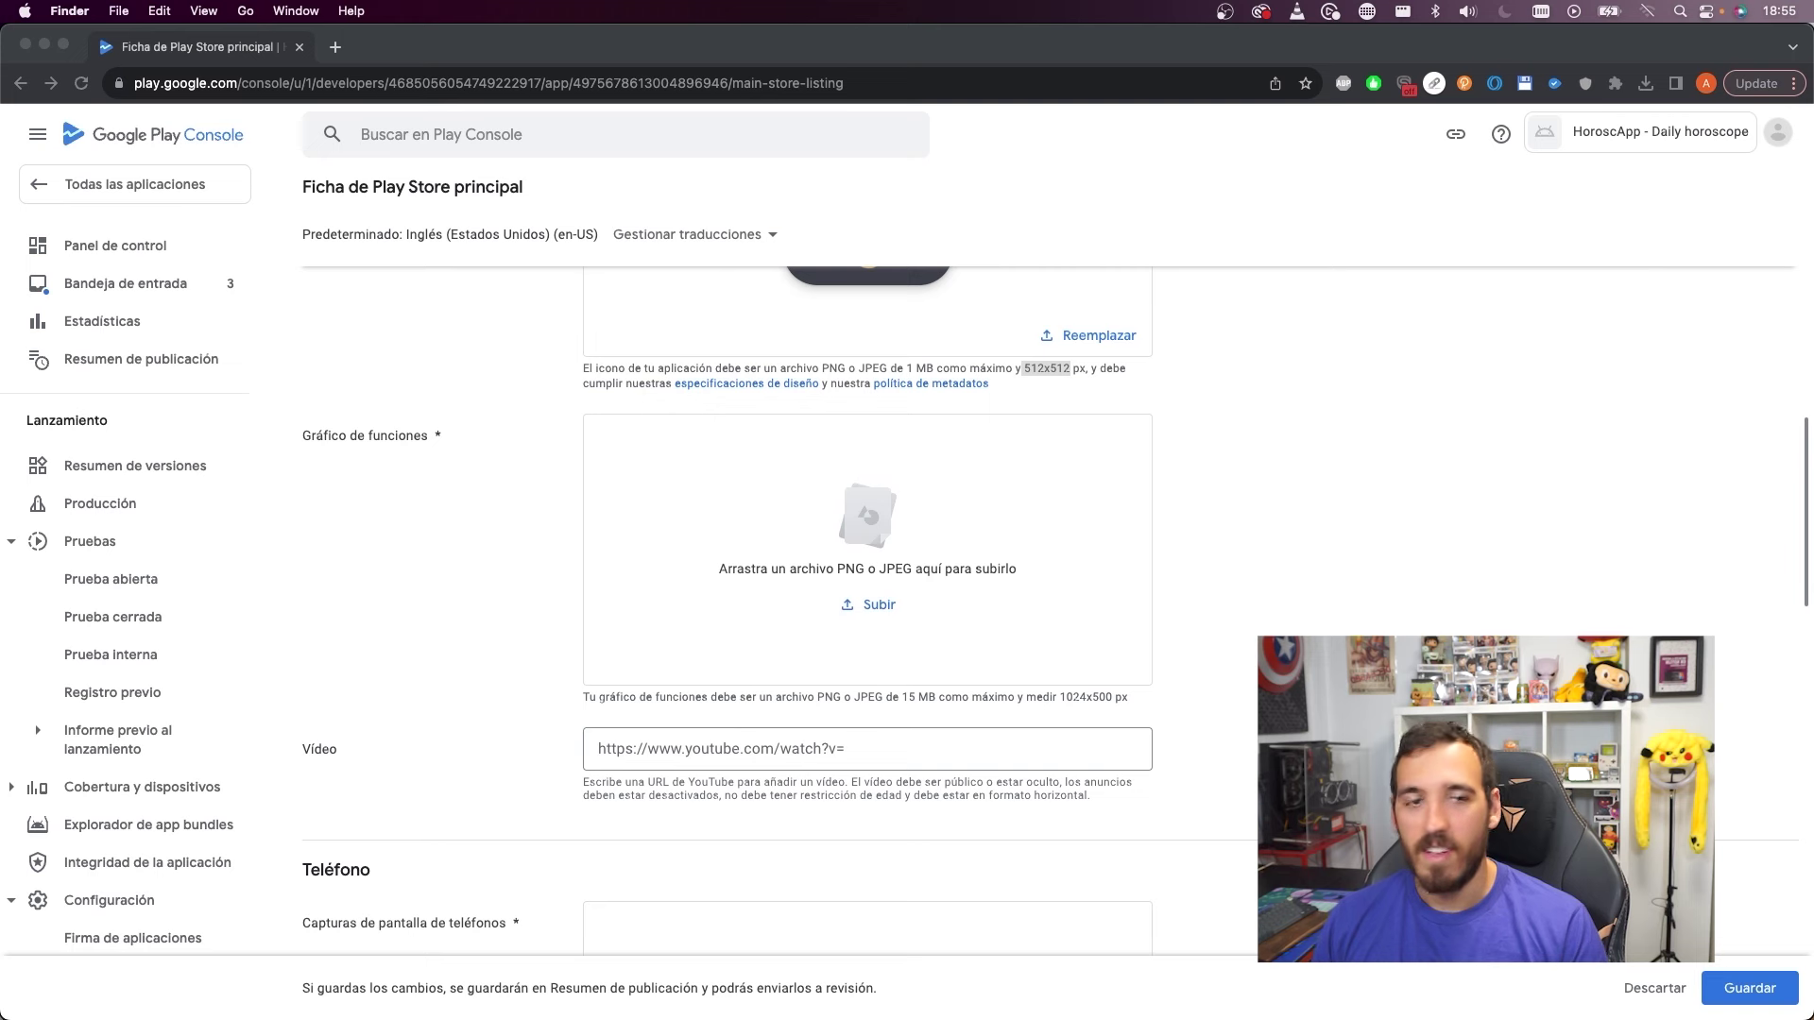
drag(1493, 418, 822, 527)
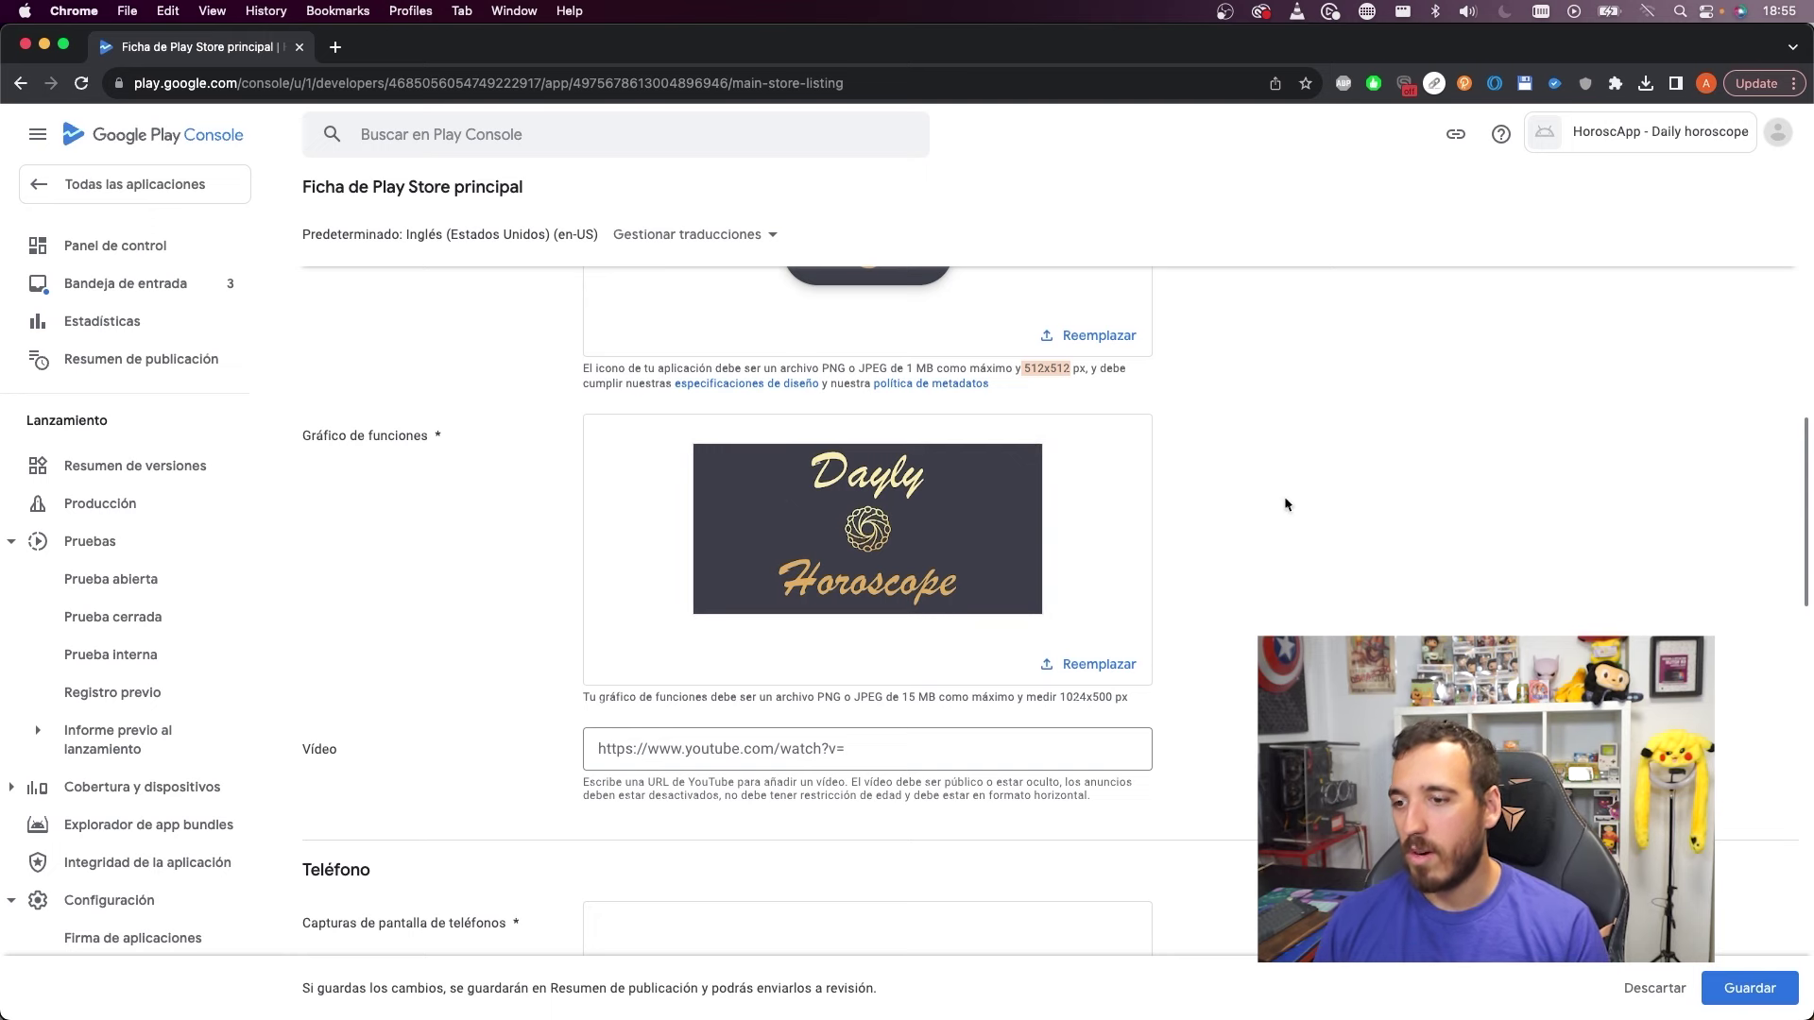
scroll(1284, 503, down, 1)
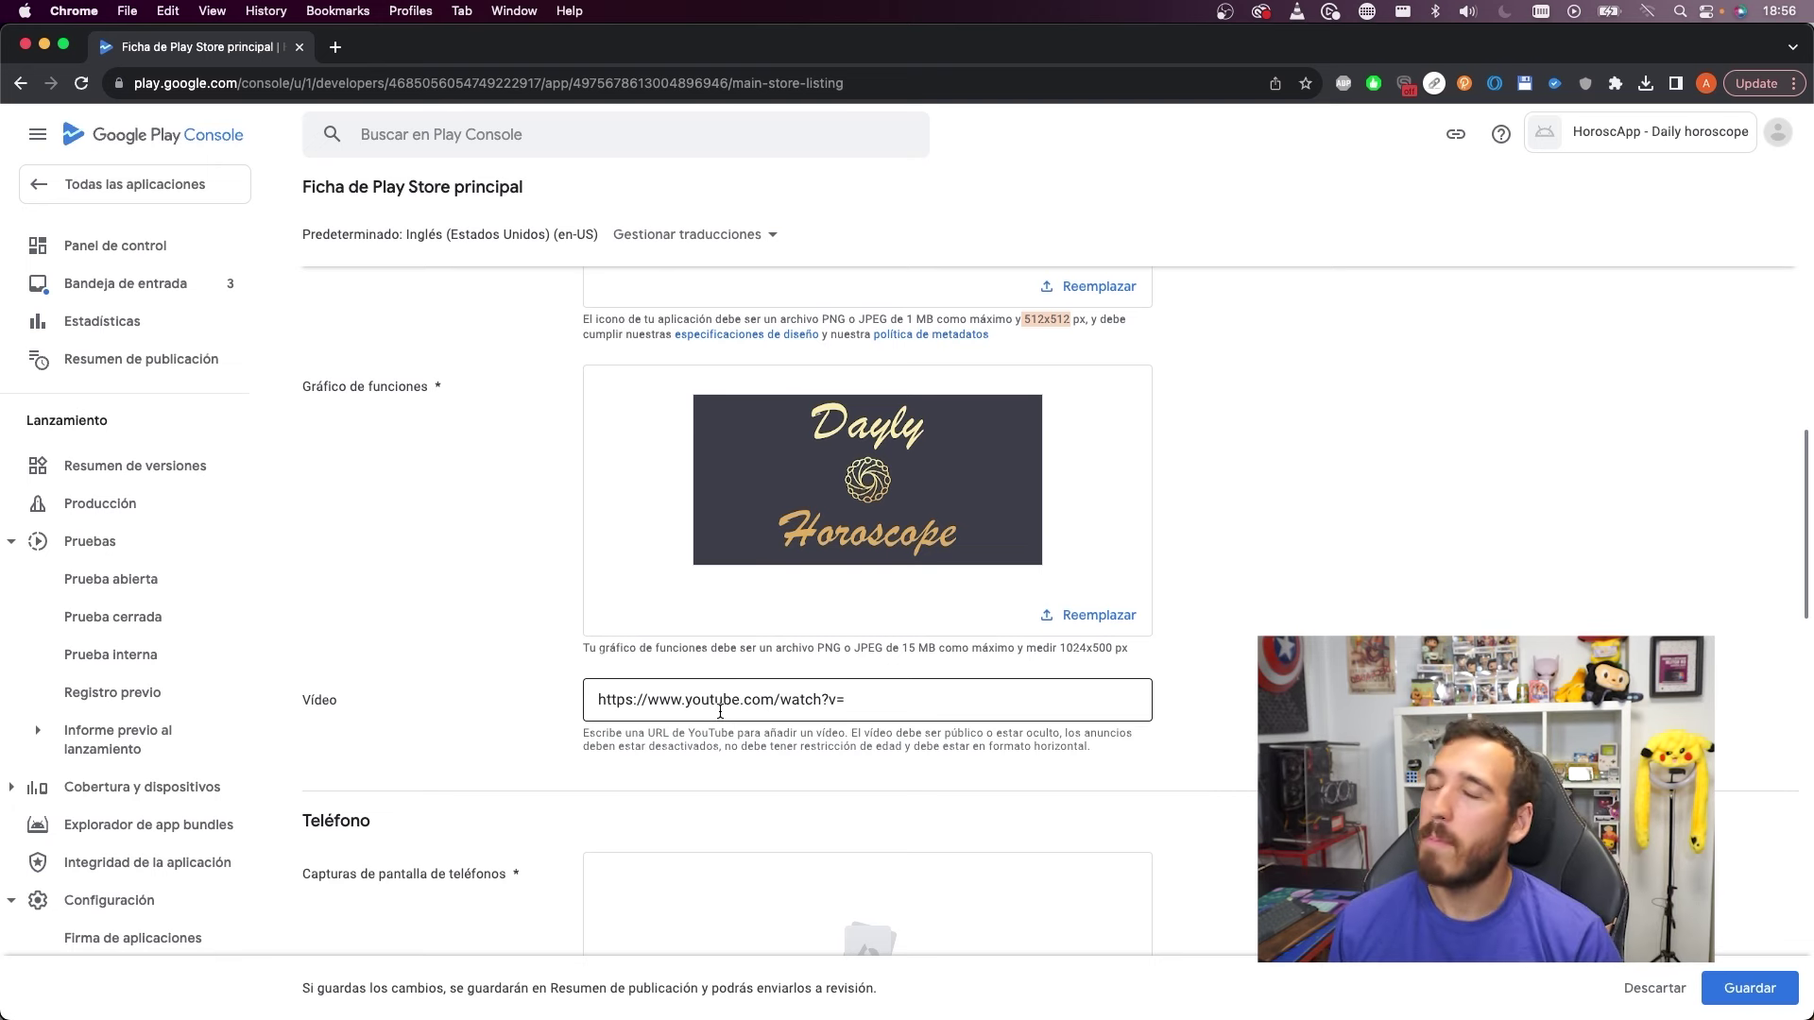
Scroll to Capturas de pantalla de teléfonos and Quick Look the screenshots up to screenshot3.jpeg
scroll(850, 652, down, 5)
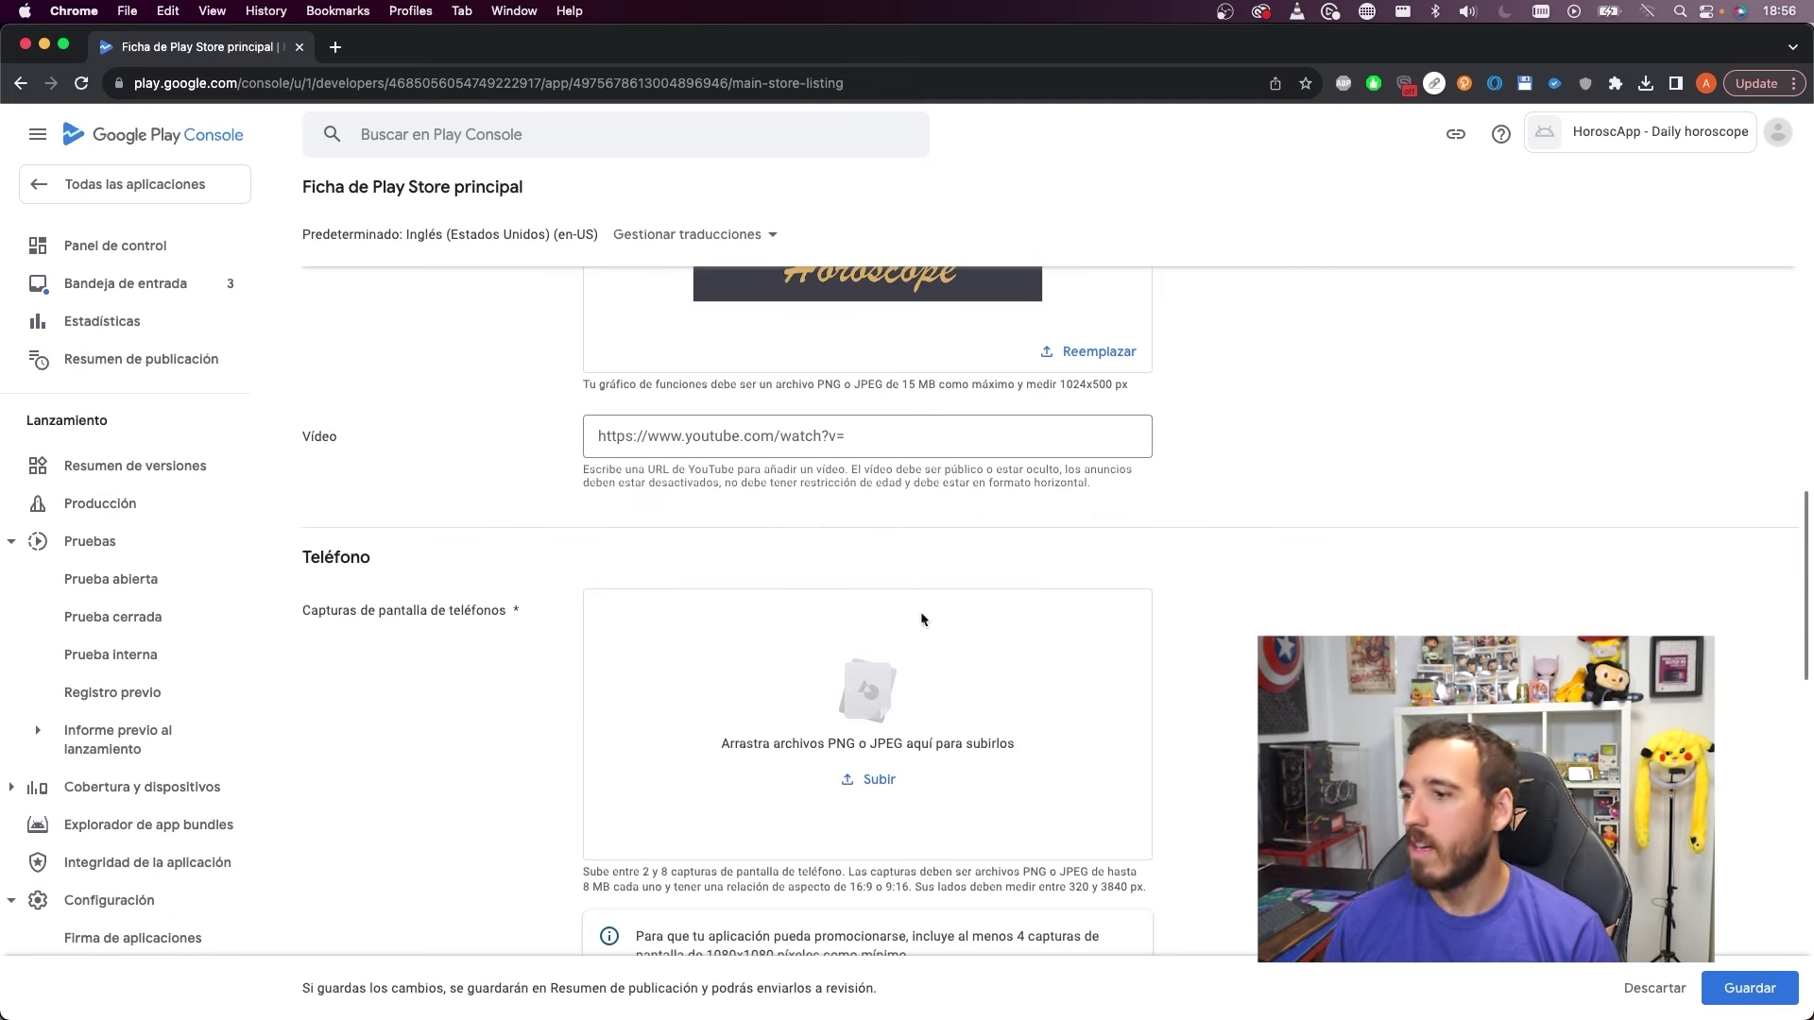
scroll(936, 636, down, 2)
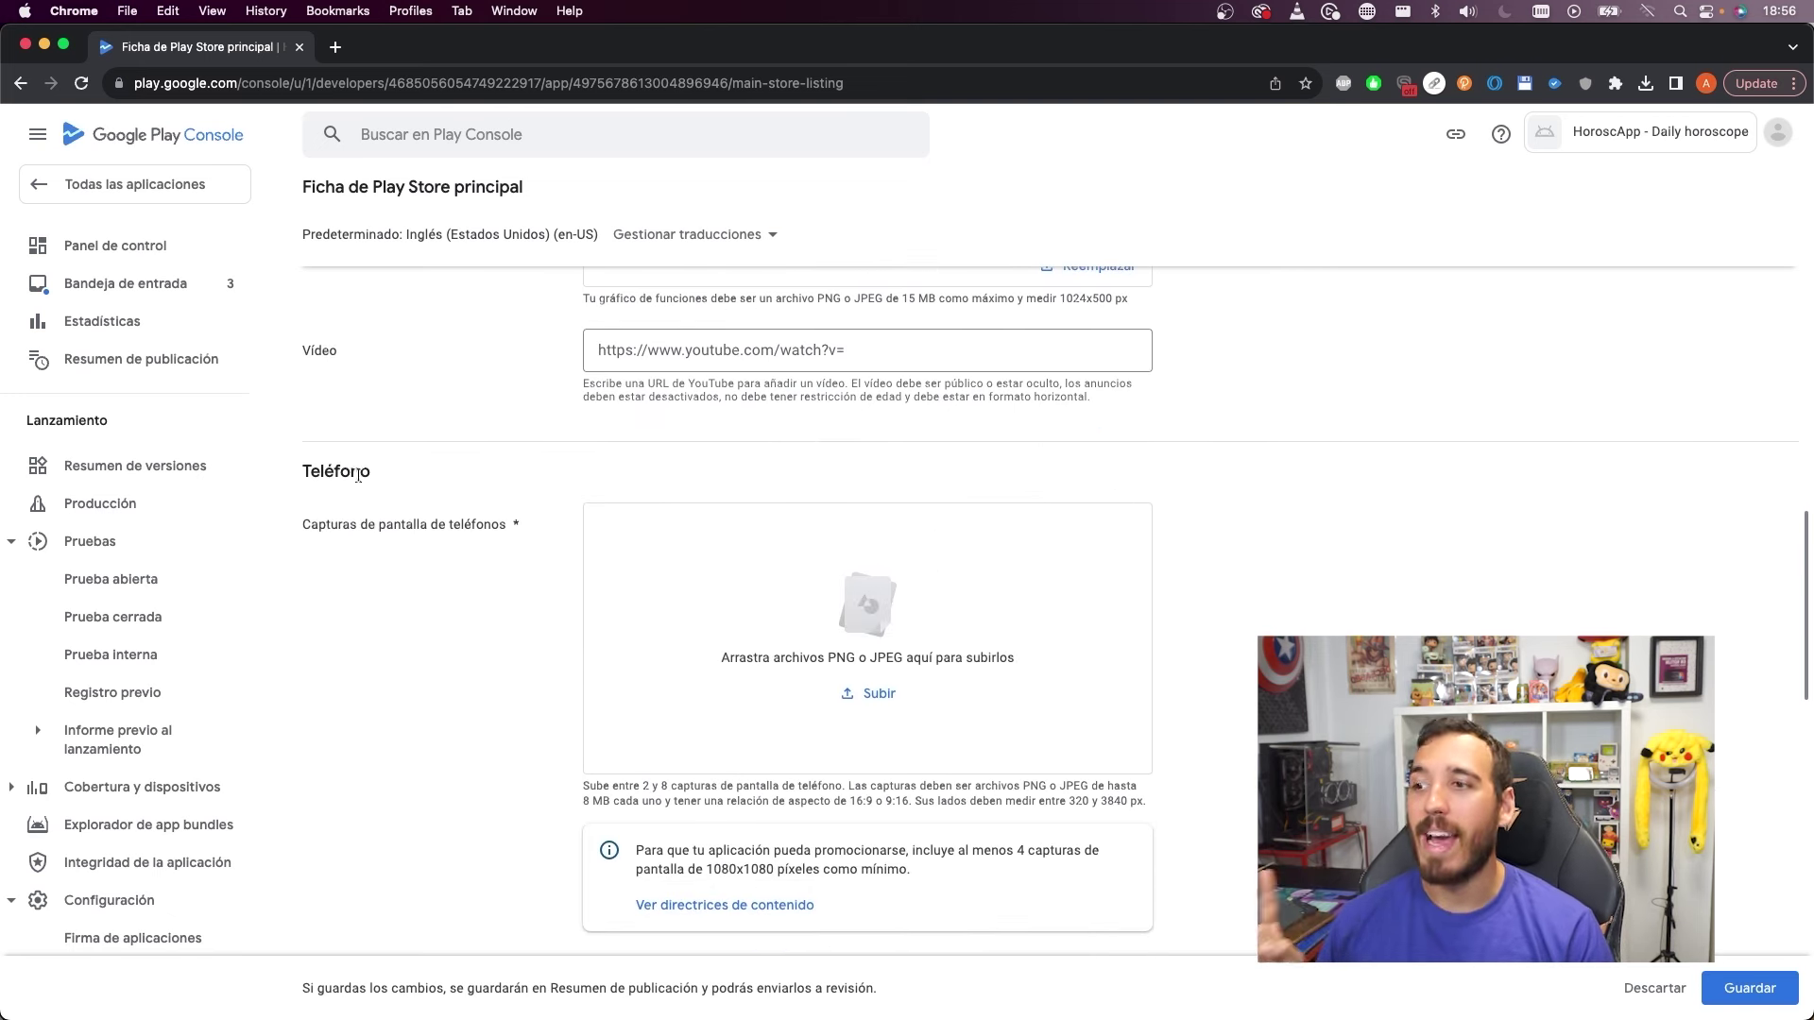
click(881, 599)
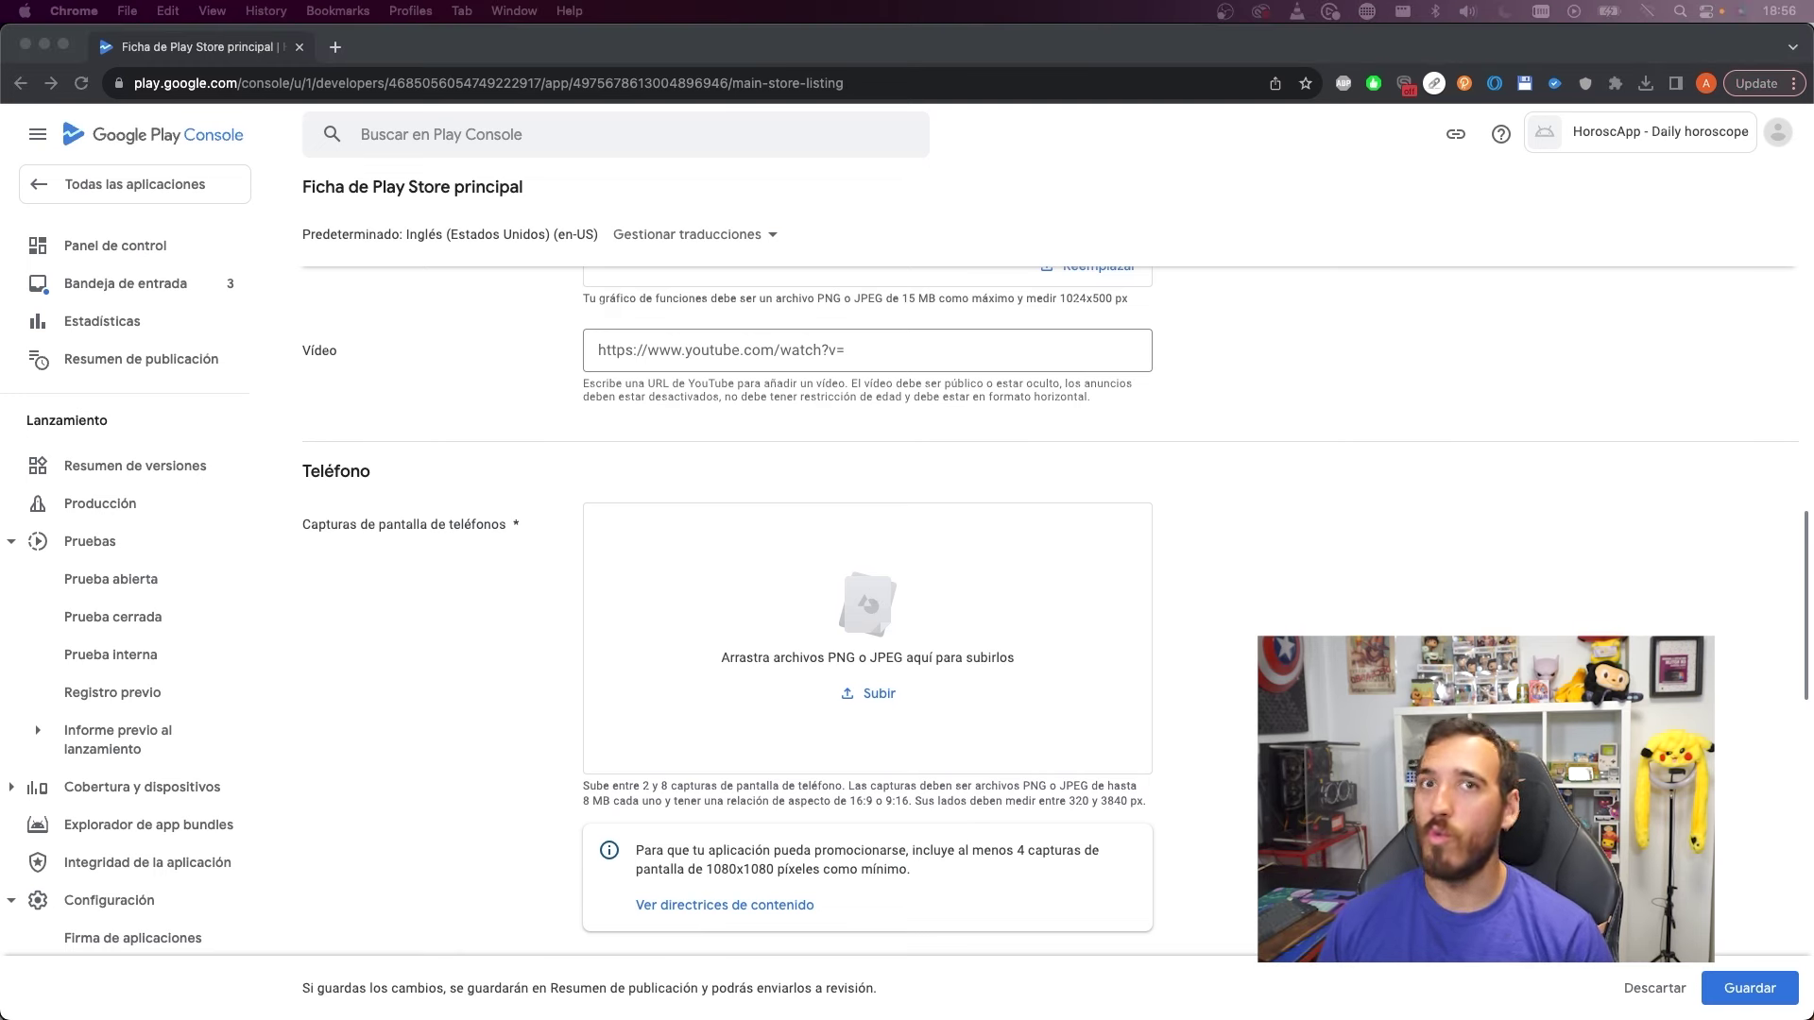
key(space)
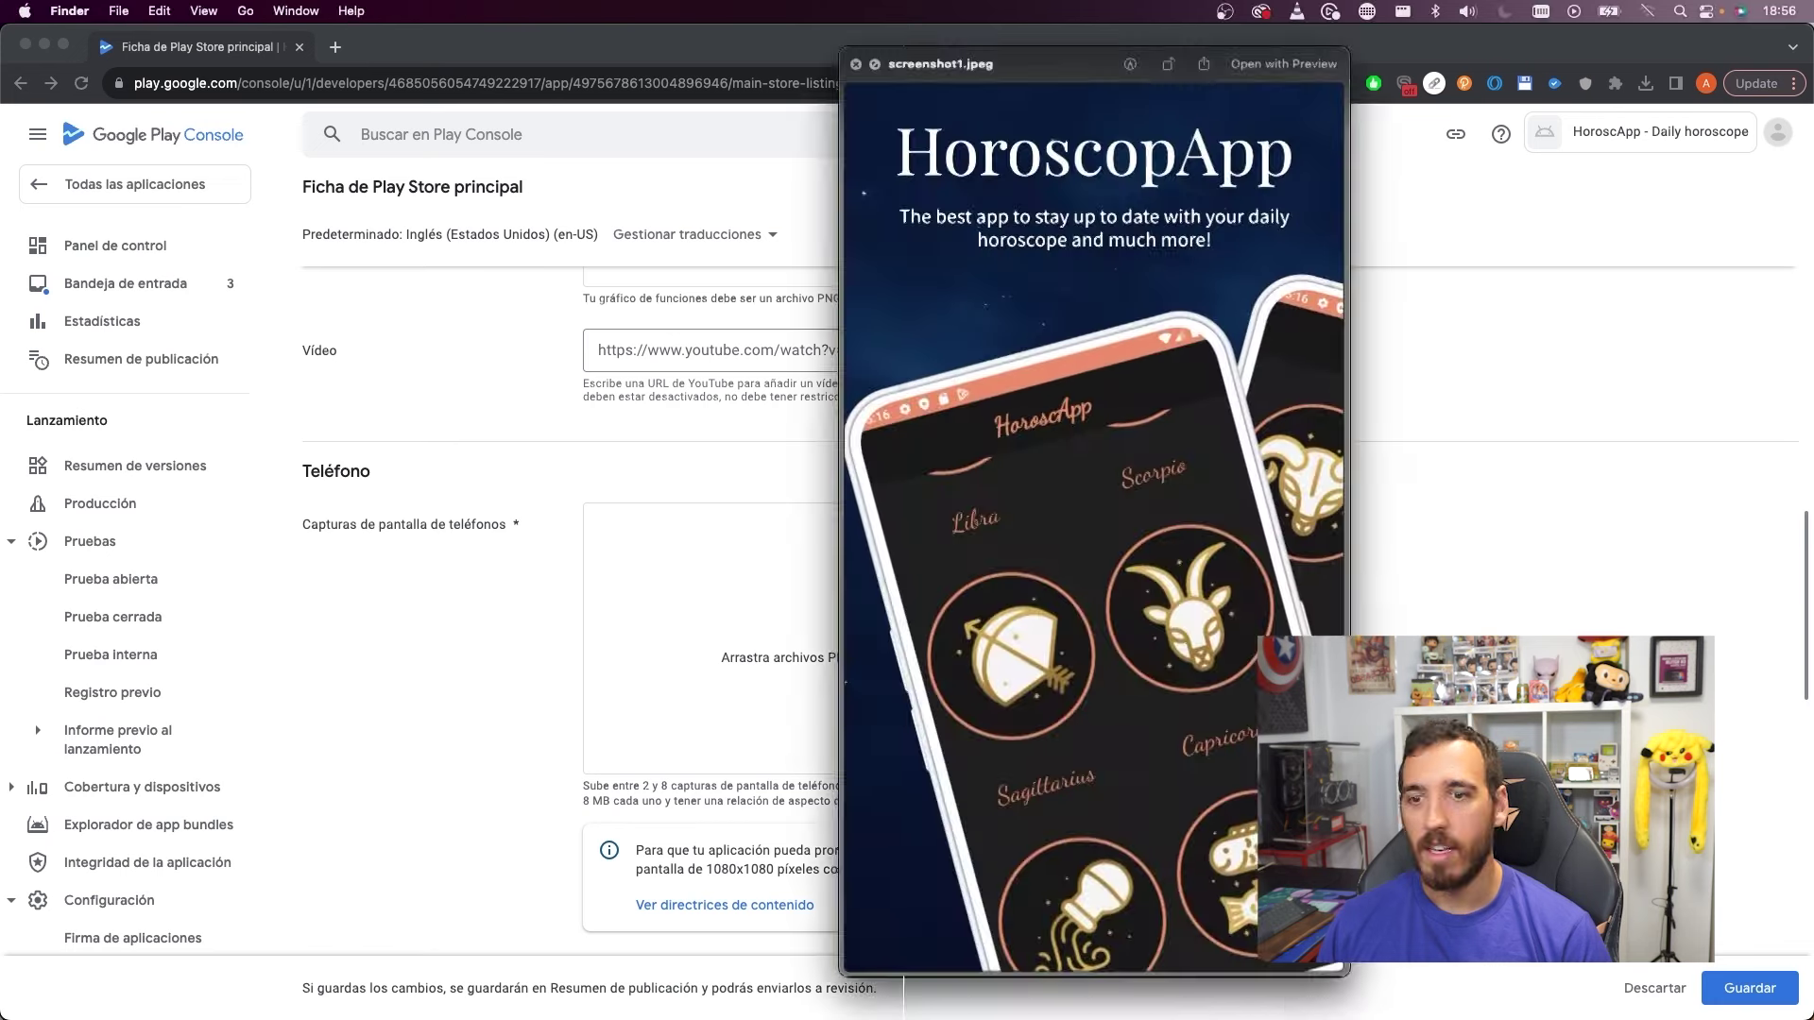
key(Down)
key(Down)
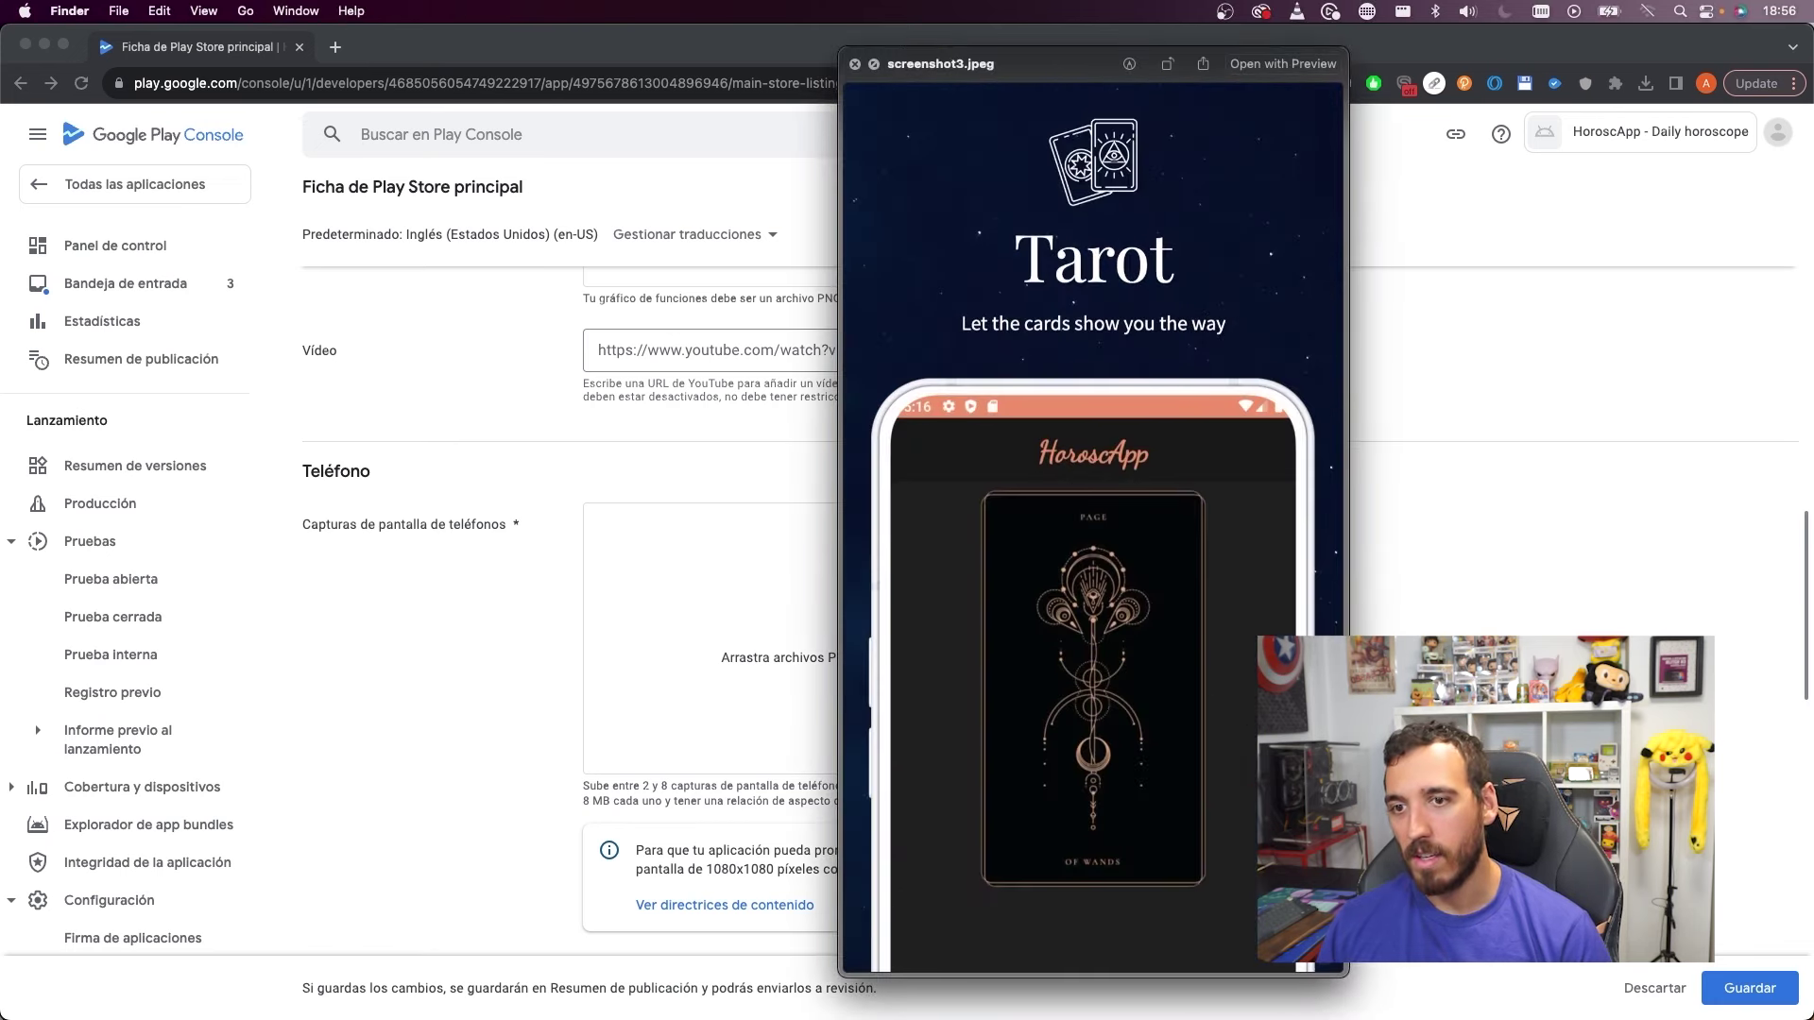